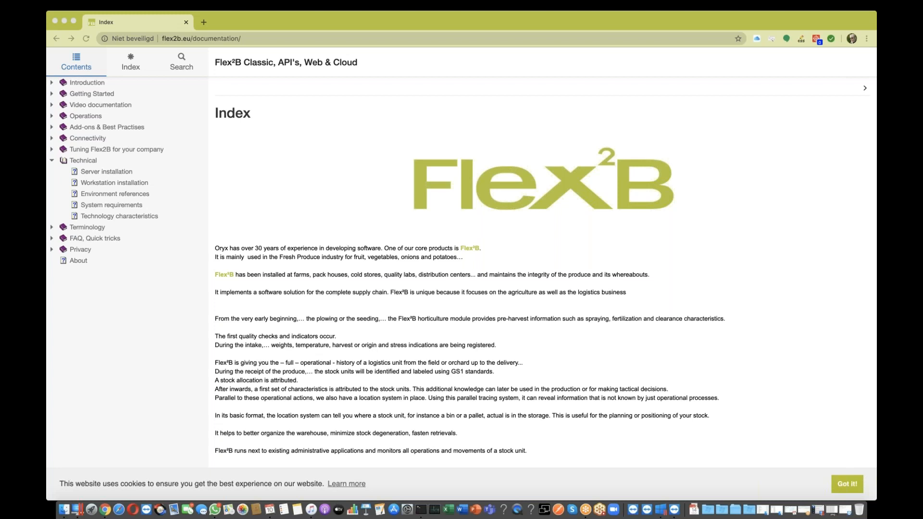
Step: Focus the Chrome documentation window and open the Technical page from the Contents tree
left_click(91, 162)
left_click(91, 163)
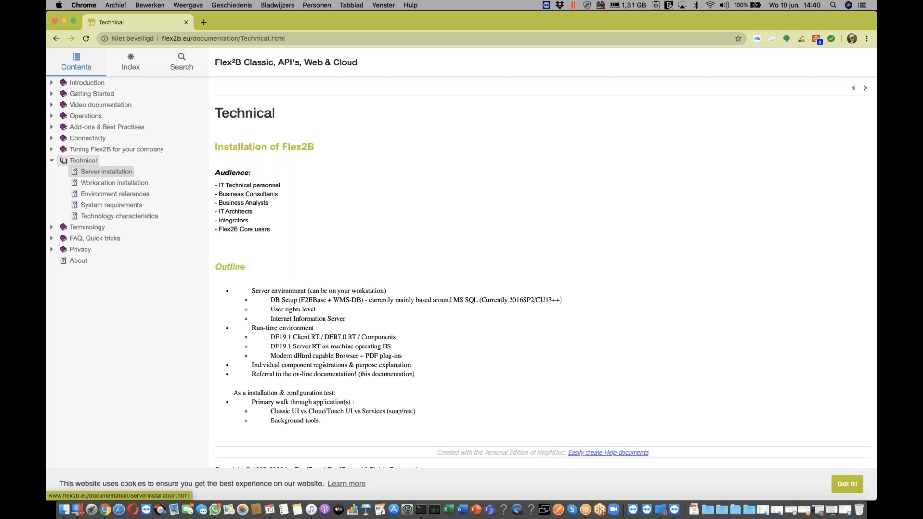
Step: Open the Server installation page under Technical and skim through it
left_click(108, 173)
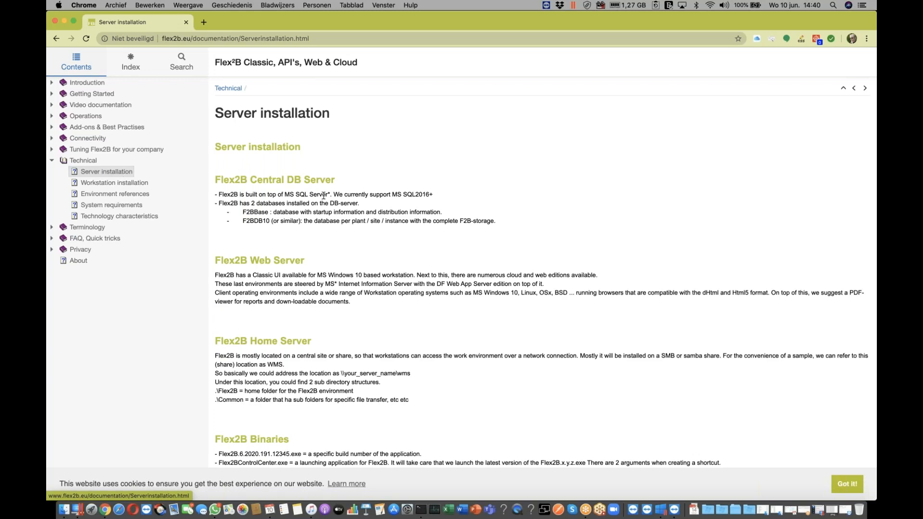
scroll(323, 195, "down", 1)
scroll(543, 269, "down", 5)
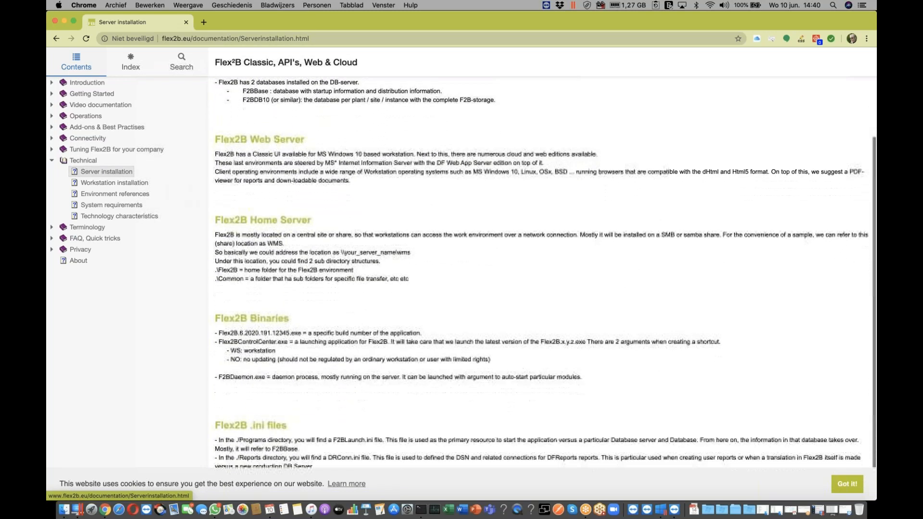
scroll(542, 269, "up", 5)
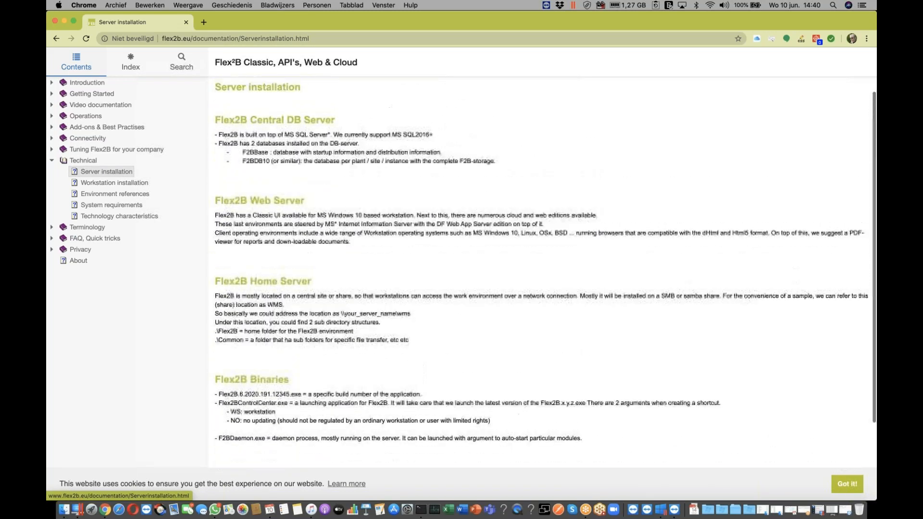
scroll(542, 269, "up", 1)
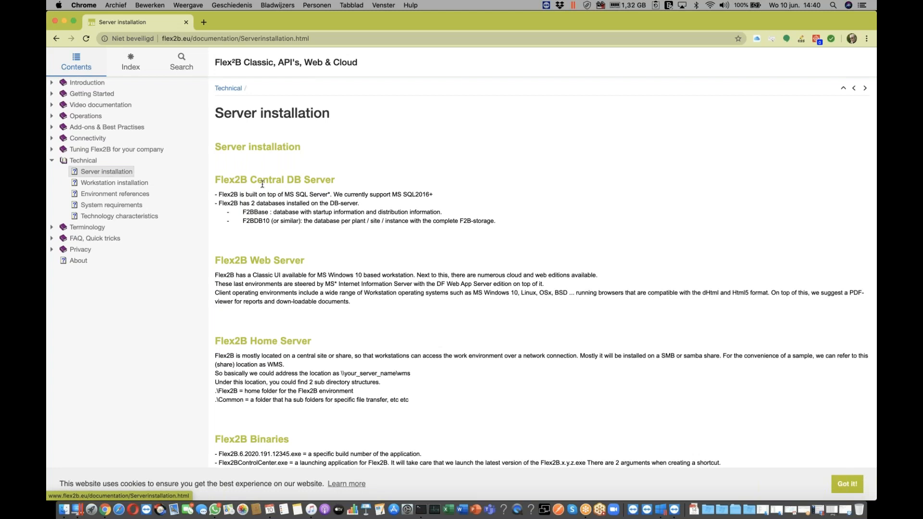
Step: Highlight the Central DB Server, Web Server and Home Server section headings
left_click_drag(250, 181, 303, 184)
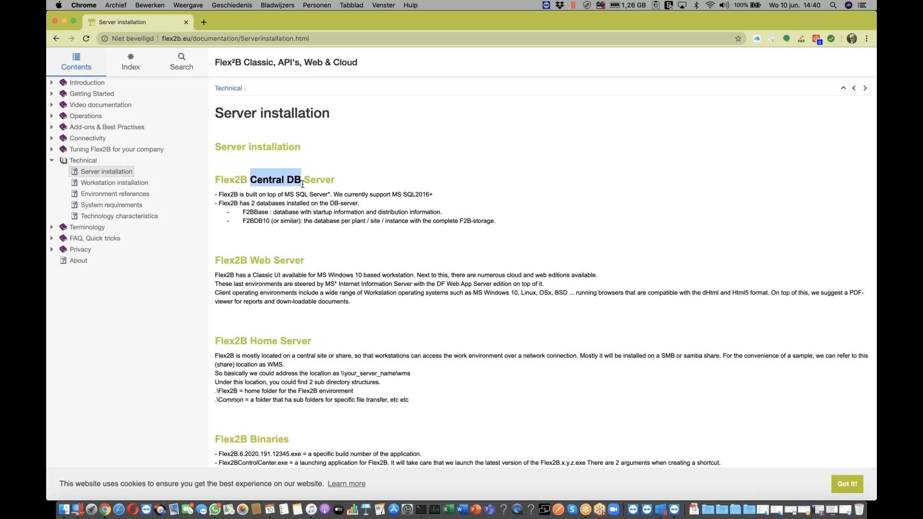
left_click_drag(251, 260, 282, 260)
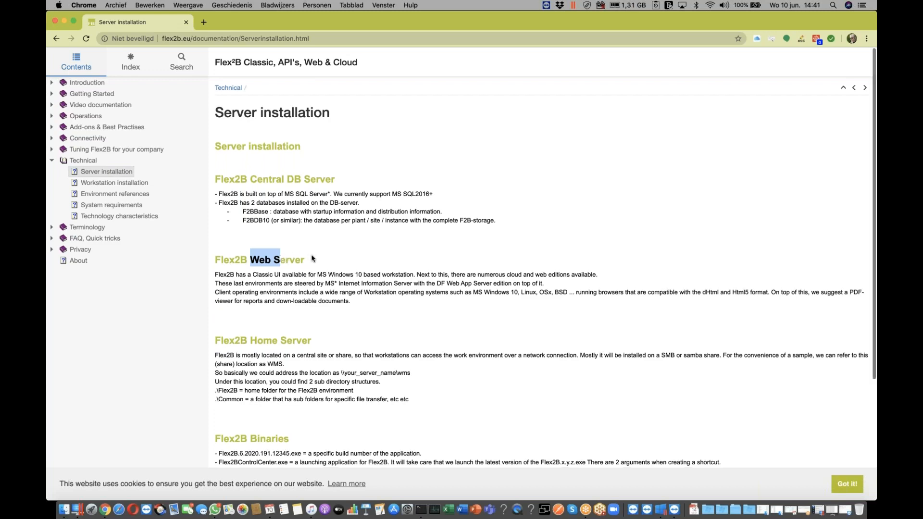
scroll(294, 269, "down", 3)
left_click_drag(250, 283, 277, 283)
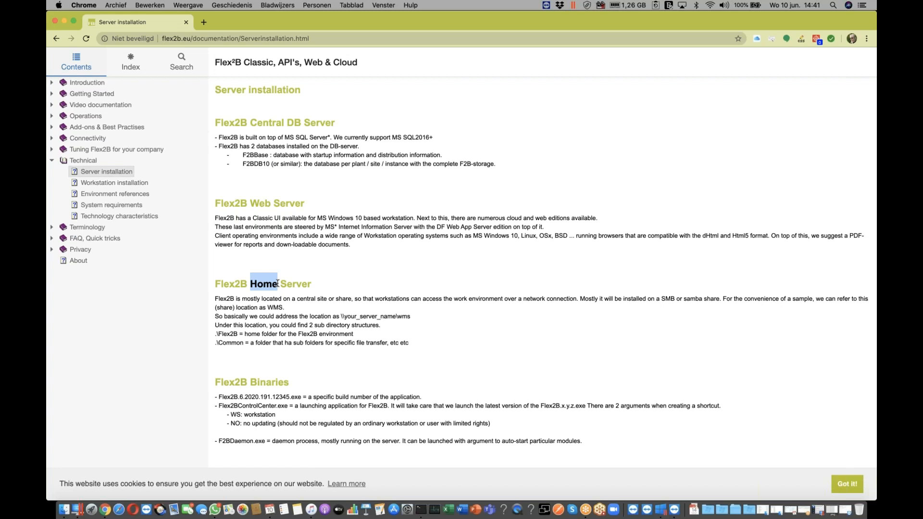
Step: Highlight the Binaries and .ini files headings, then return to the top of the page
scroll(277, 283, "down", 3)
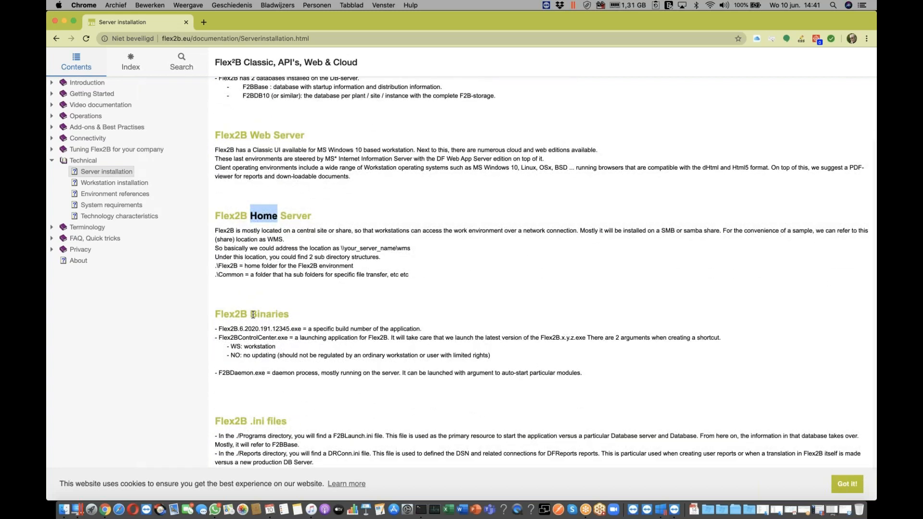
left_click(257, 314)
left_click_drag(250, 314, 286, 315)
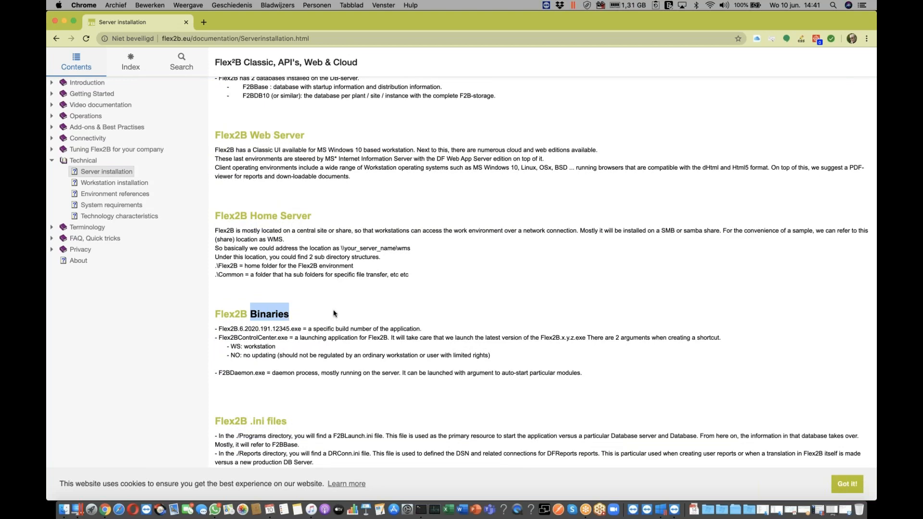
scroll(334, 314, "down", 2)
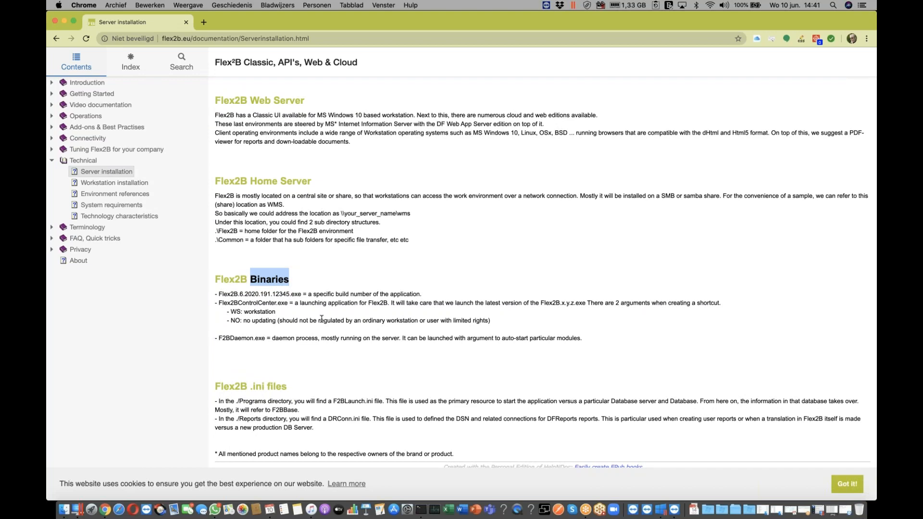
scroll(322, 320, "down", 1)
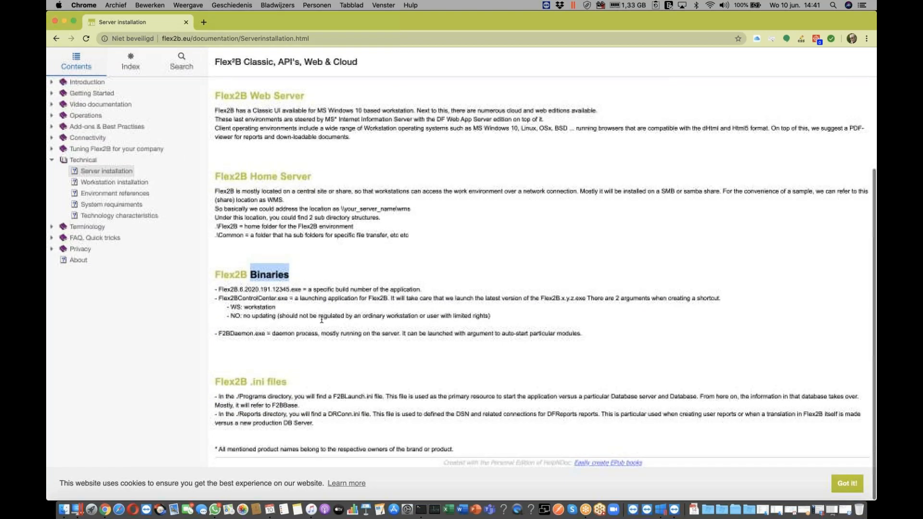
left_click(254, 383)
left_click_drag(254, 383, 263, 384)
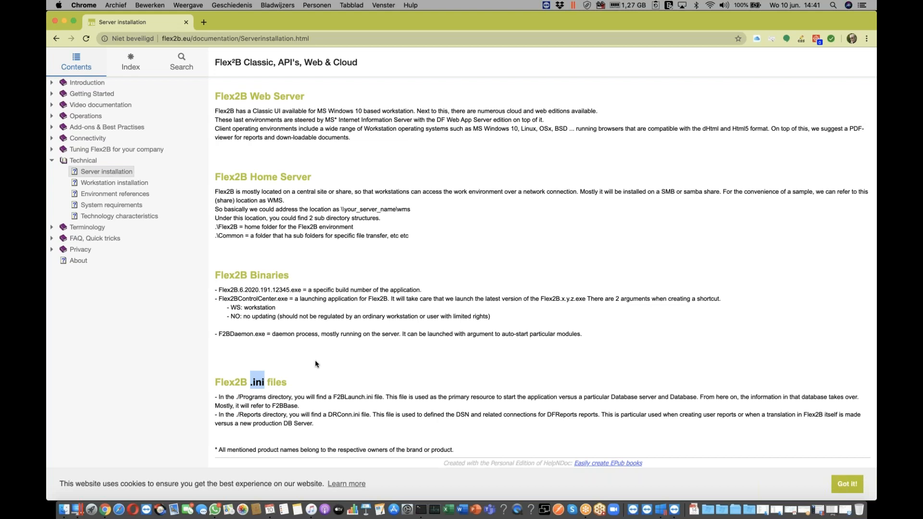
scroll(316, 364, "up", 3)
scroll(345, 317, "up", 2)
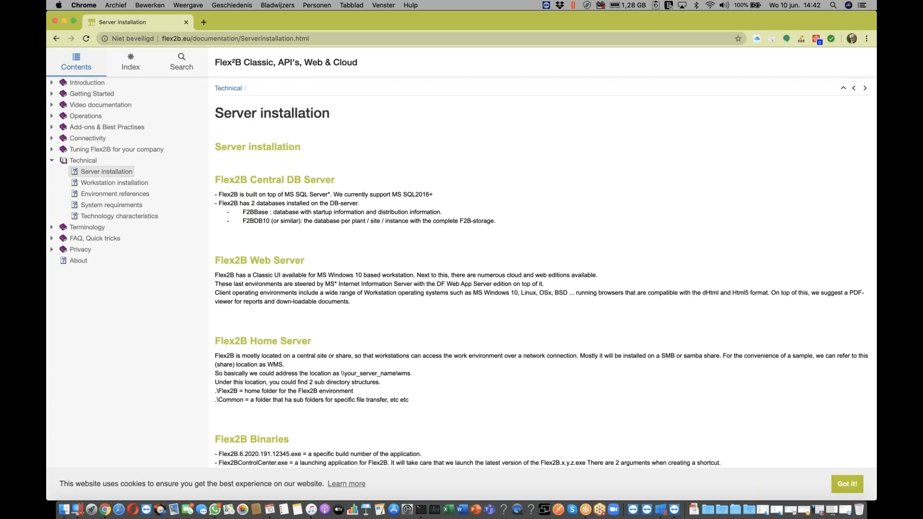
left_click_drag(251, 179, 334, 181)
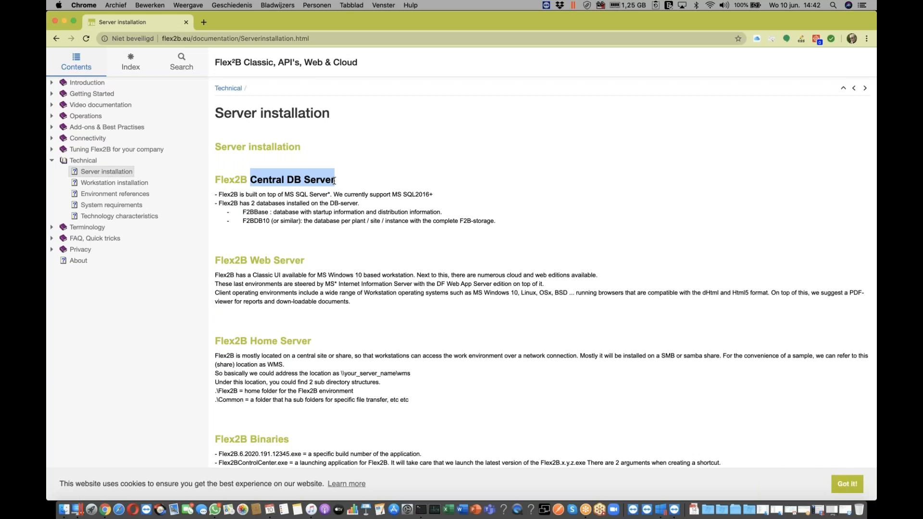
left_click(256, 212)
double_click(256, 212)
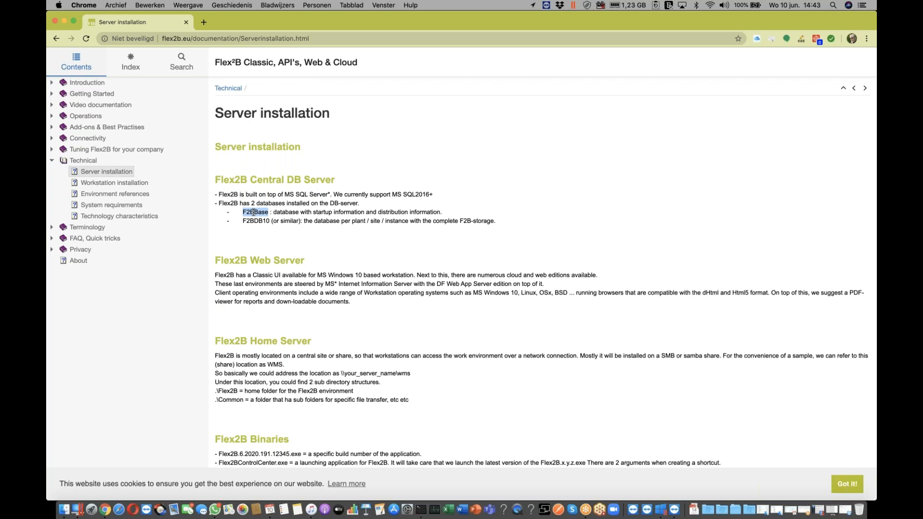
Step: Select the database names F2BBase and F2BDB10 in the Central DB Server section
double_click(256, 221)
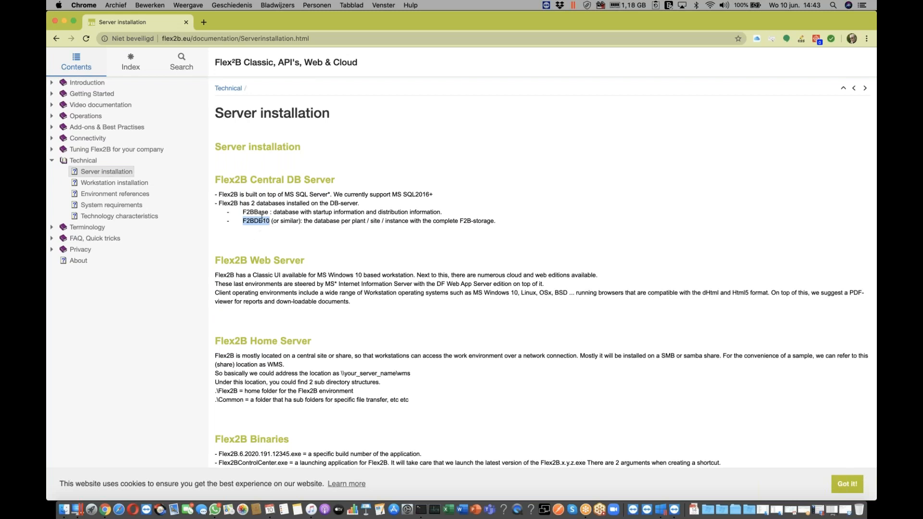
left_click(258, 220)
double_click(257, 212)
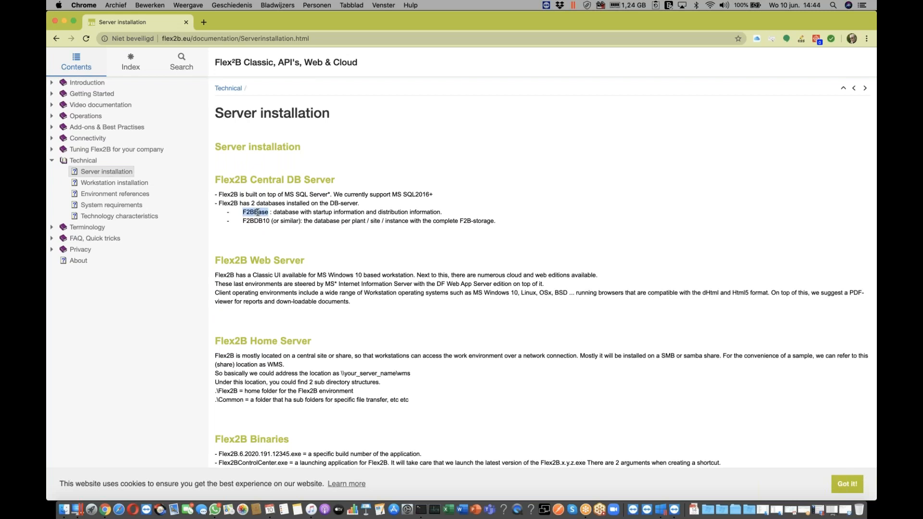
double_click(255, 221)
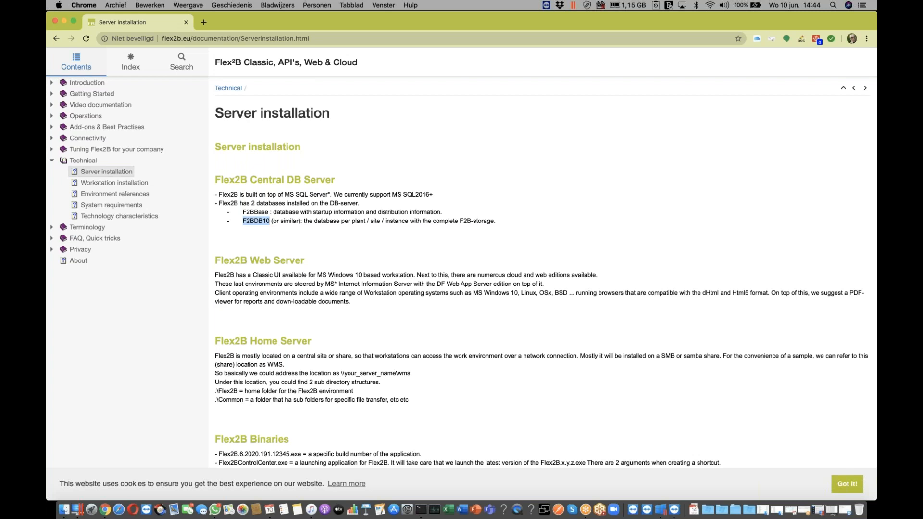
Step: Select the whole Central DB Server section text, then drag the TeamViewer session over the page
left_click(282, 228)
left_click_drag(500, 224, 215, 176)
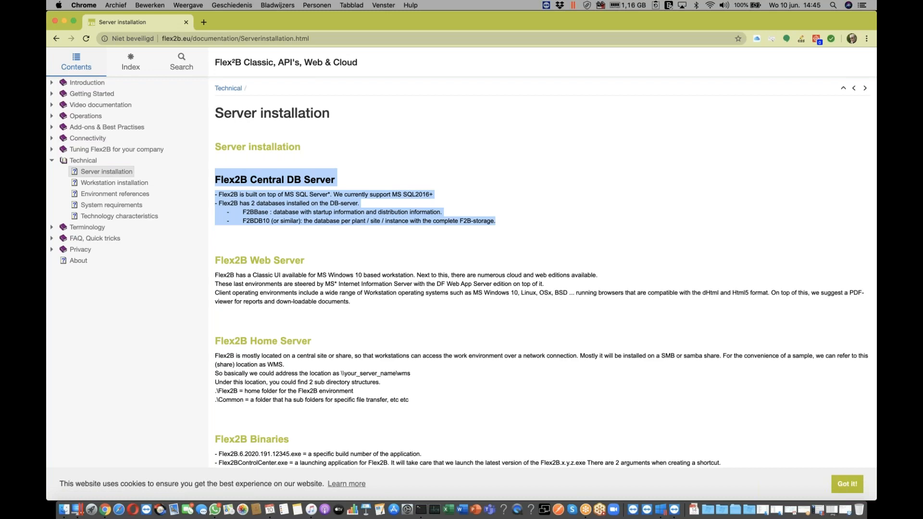
left_click_drag(47, 102, 662, 72)
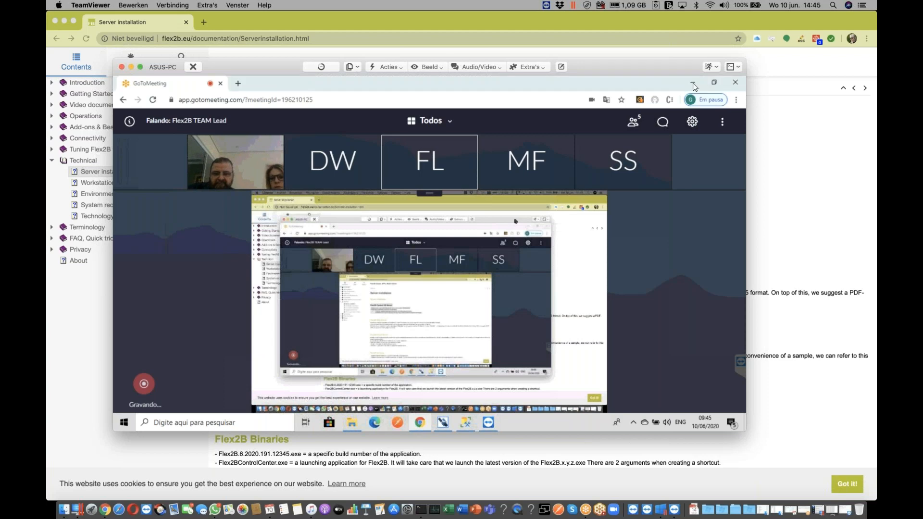
Step: Minimize the meeting browser and arrange the TeamViewer session showing the remote SSMS and OneDrive folder
left_click(693, 84)
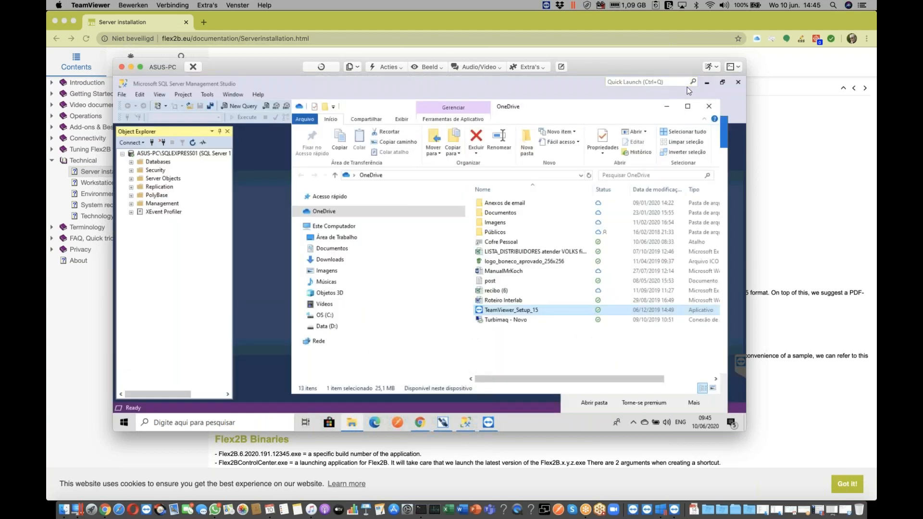
left_click_drag(679, 64, 648, 23)
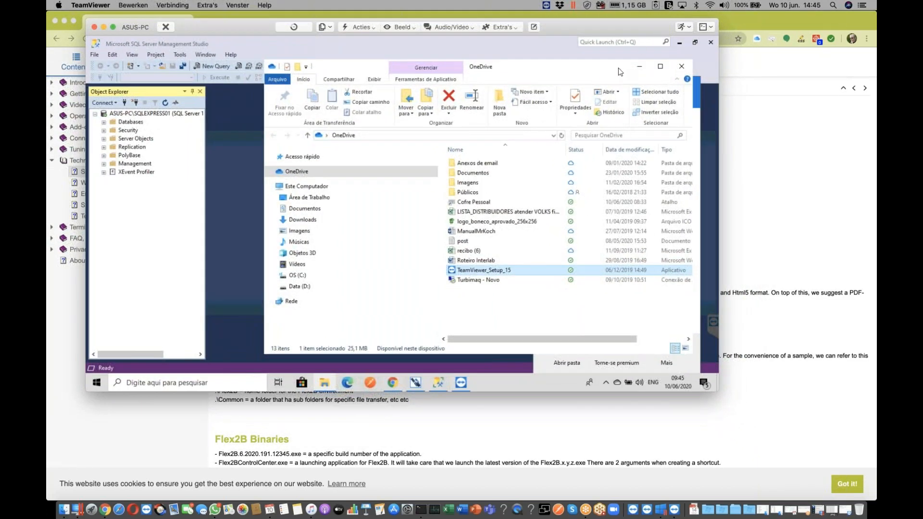
left_click_drag(618, 67, 613, 68)
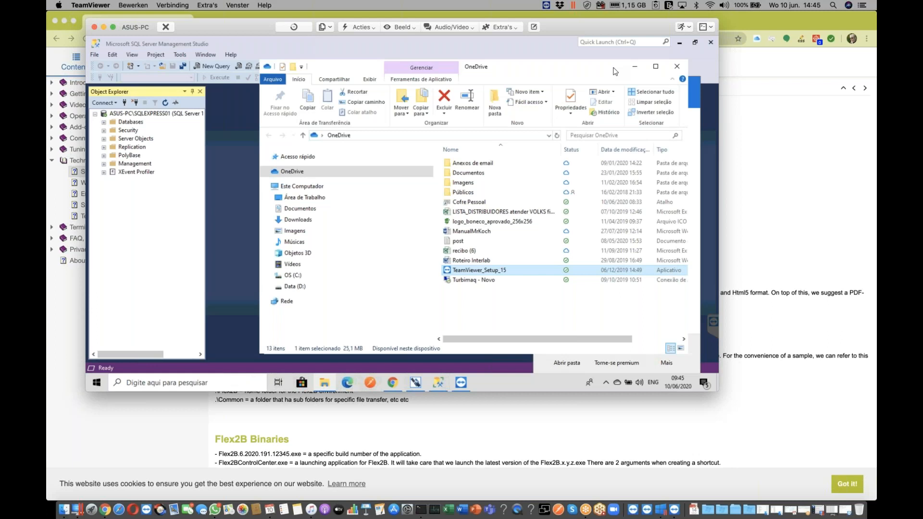
Step: Expand the SQLEXPRESS01 Databases folder in SSMS and open File Explorer on the remote PC
left_click(192, 355)
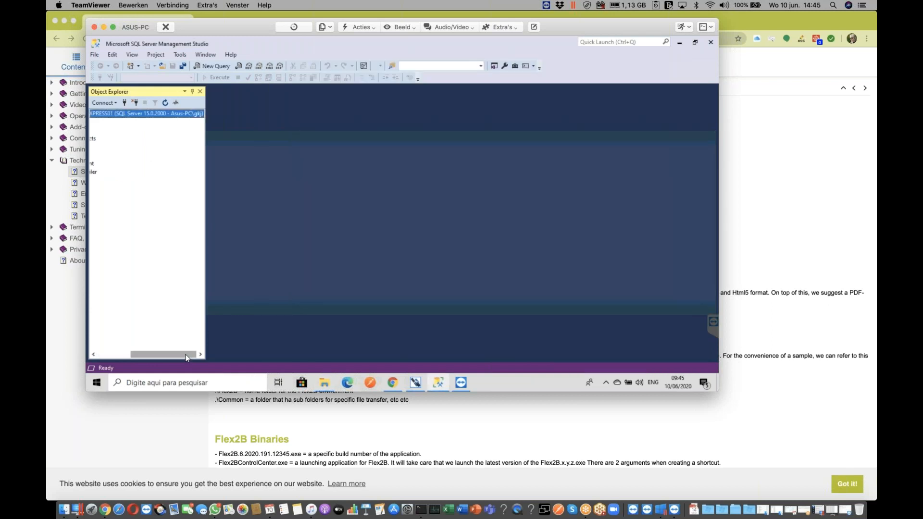
left_click_drag(175, 356, 128, 342)
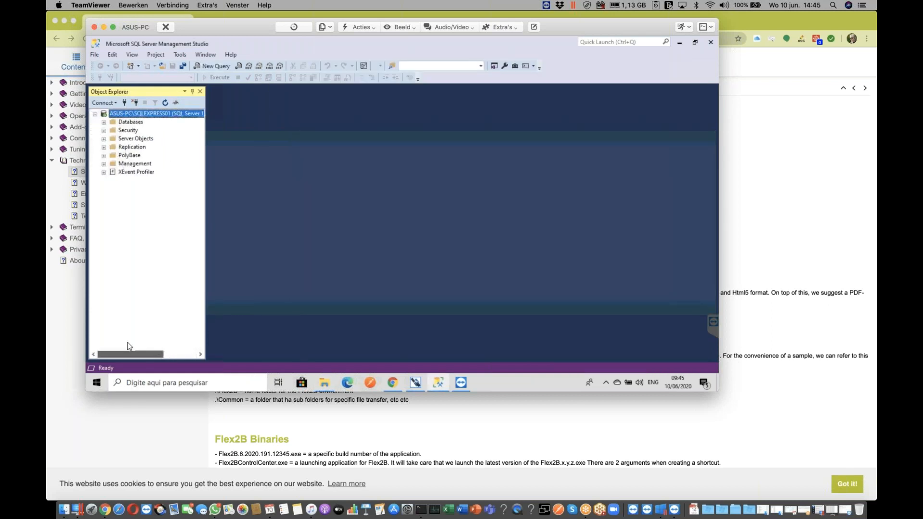
left_click(104, 122)
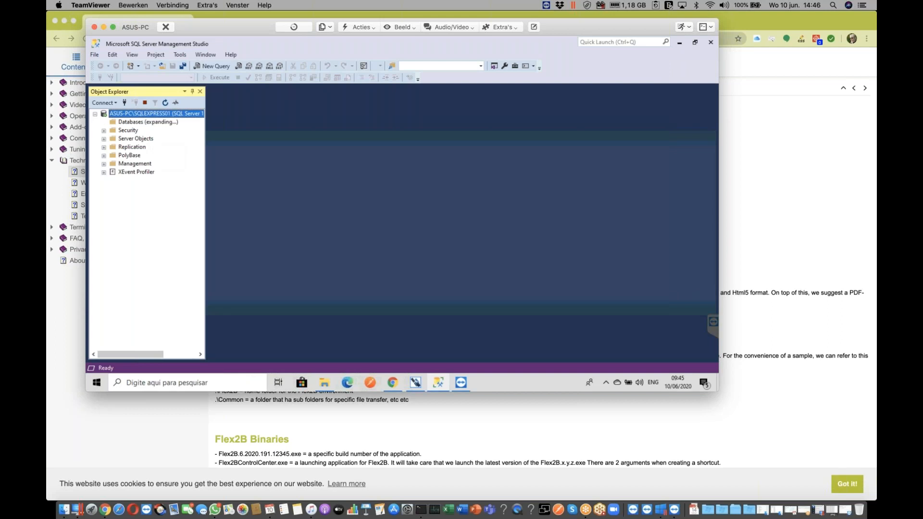
left_click(133, 123)
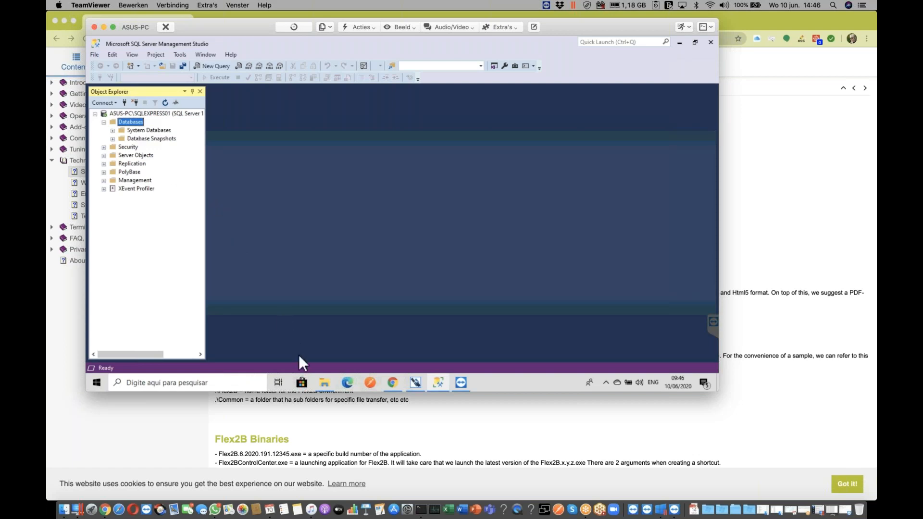
left_click(324, 384)
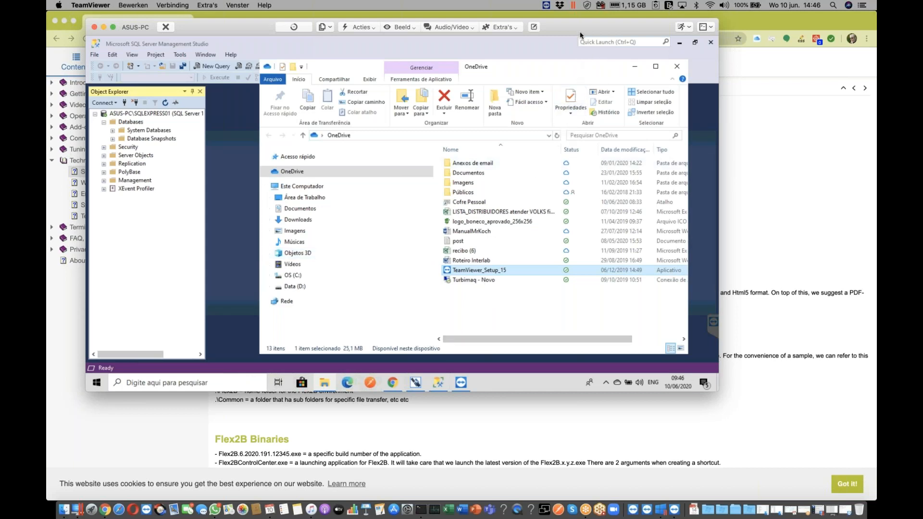
Step: Open the one.com Webmail inbox in a new local Chrome tab
left_click_drag(580, 28, 600, 89)
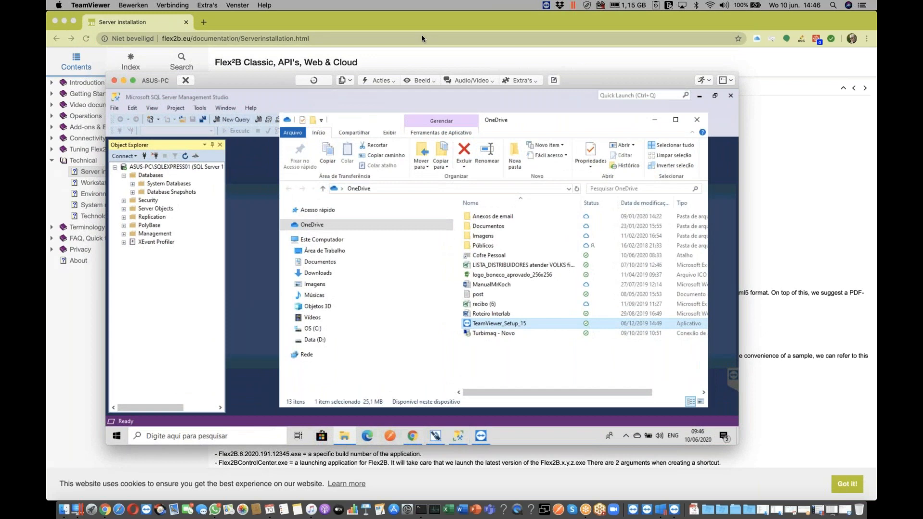
left_click(223, 24)
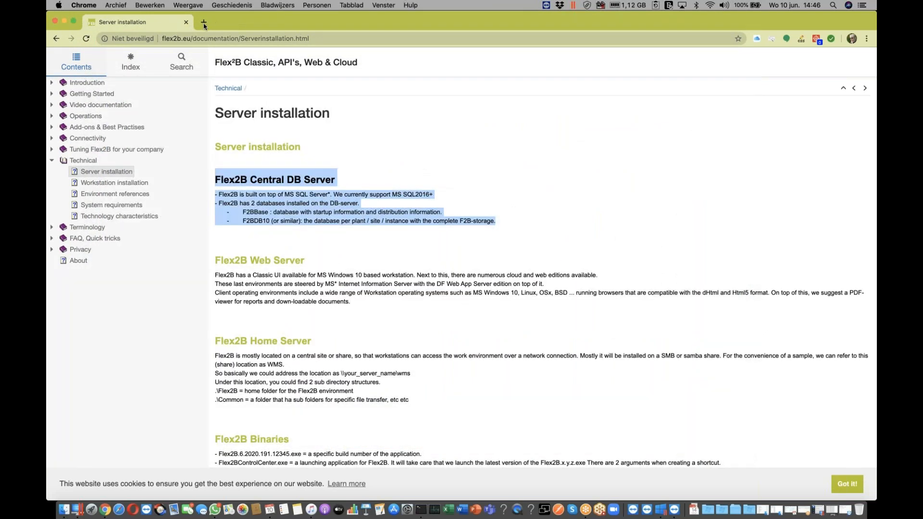
left_click(204, 22)
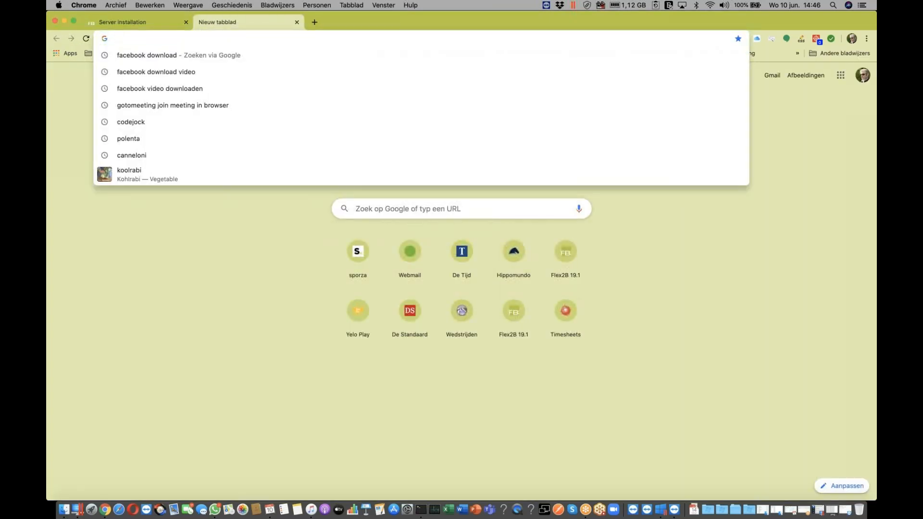
type("one")
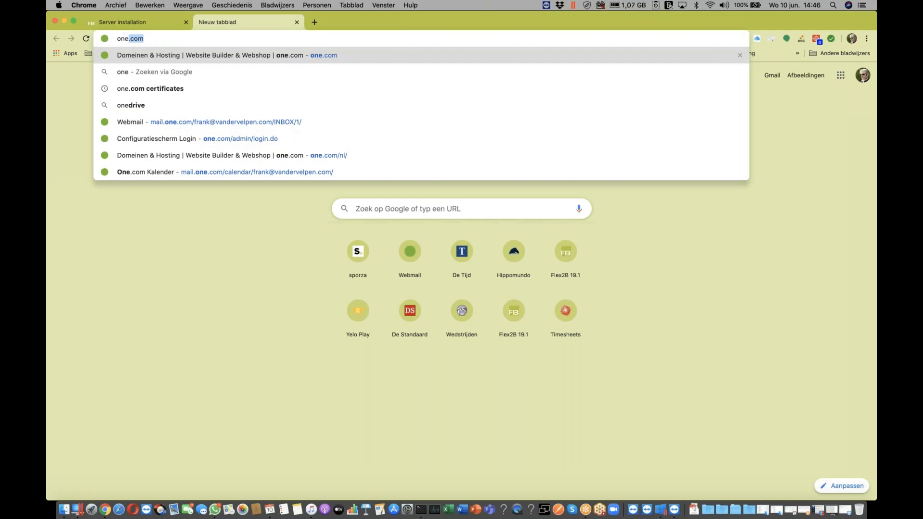
key("Down")
key("Down")
key("Down")
key("Down")
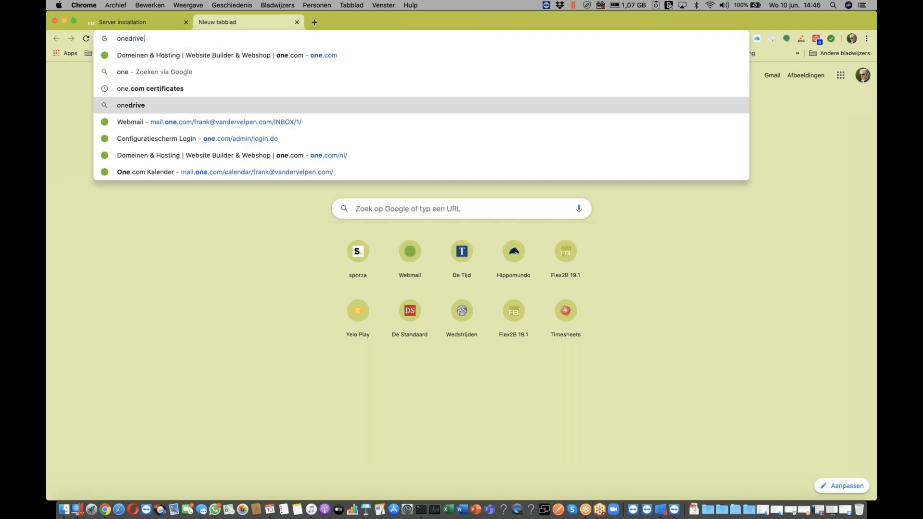
key("Return")
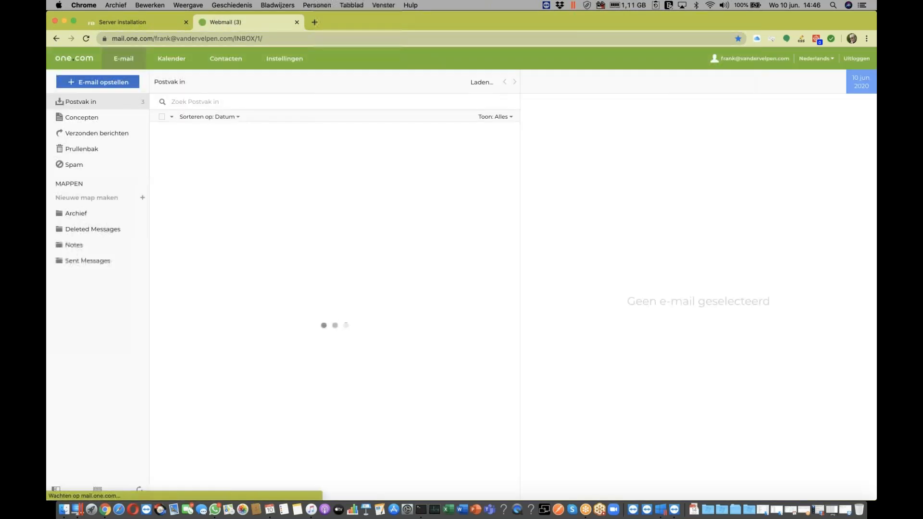
Step: Search the inbox for 'wetransfer'
left_click(240, 102)
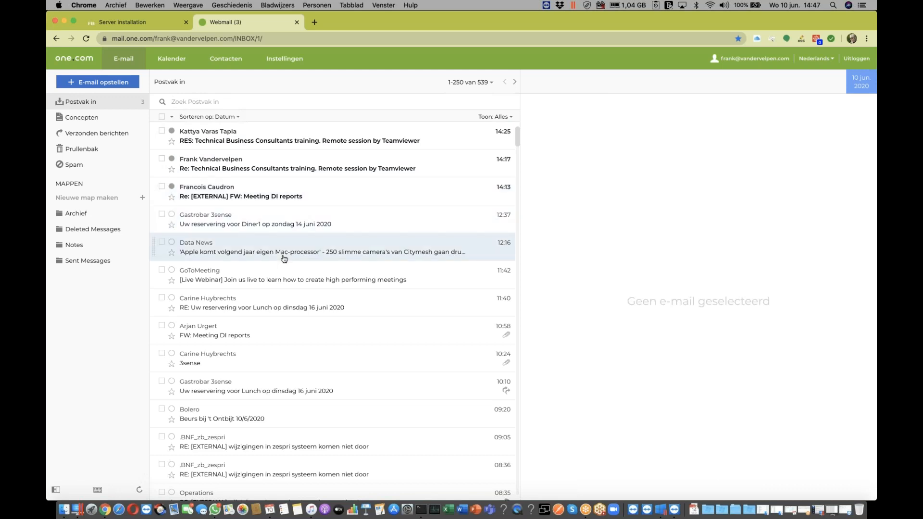
scroll(284, 258, "down", 5)
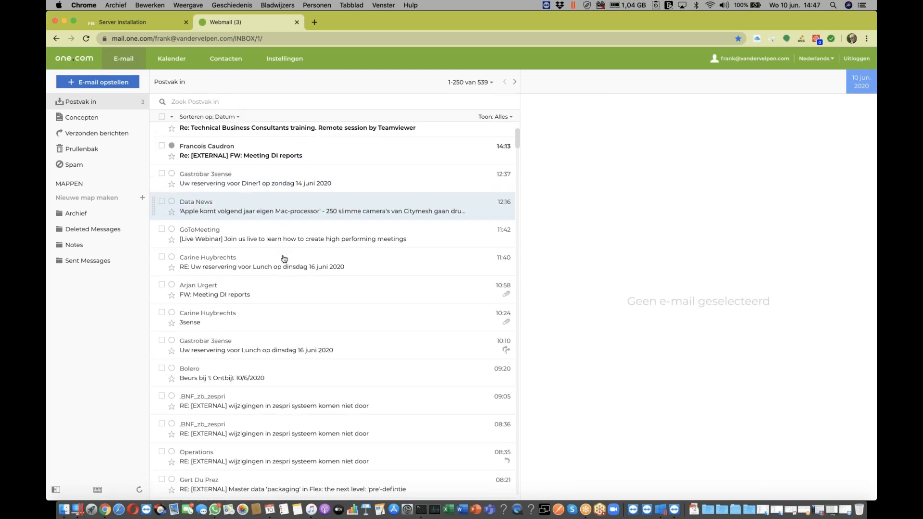
scroll(284, 258, "down", 4)
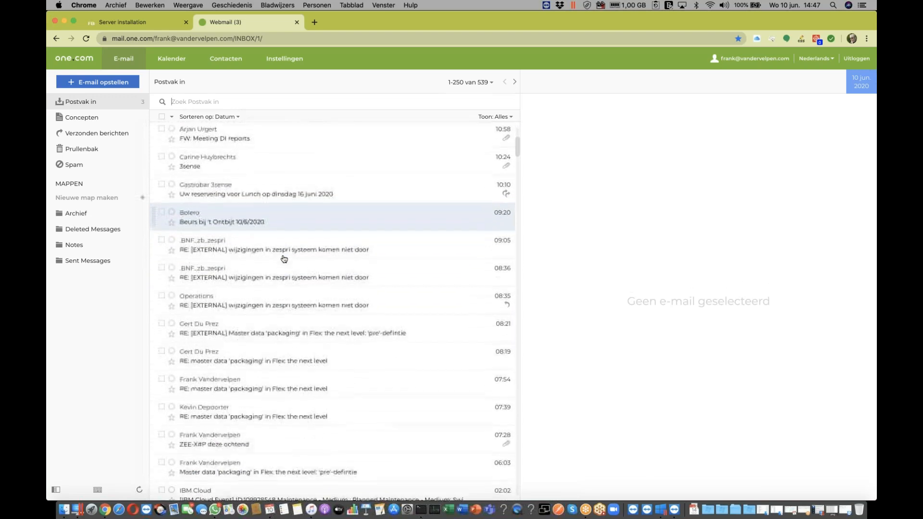
scroll(284, 259, "down", 4)
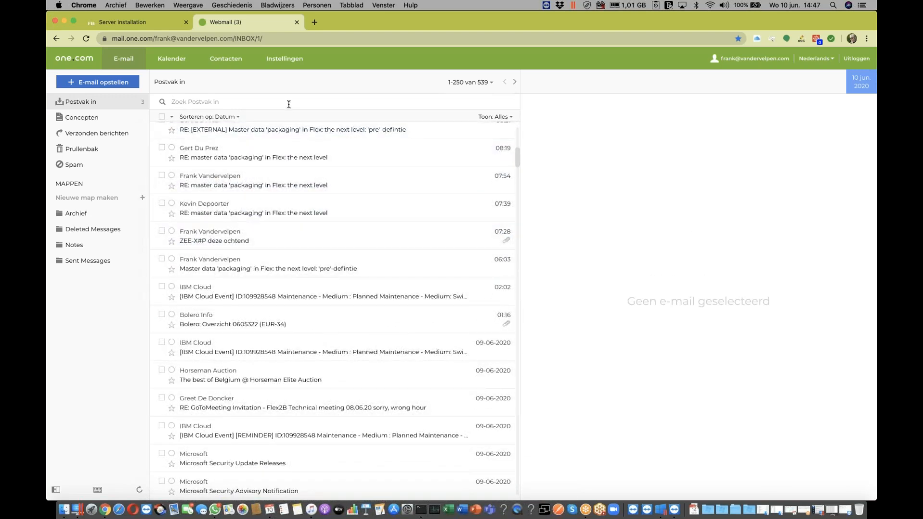
type("wetran")
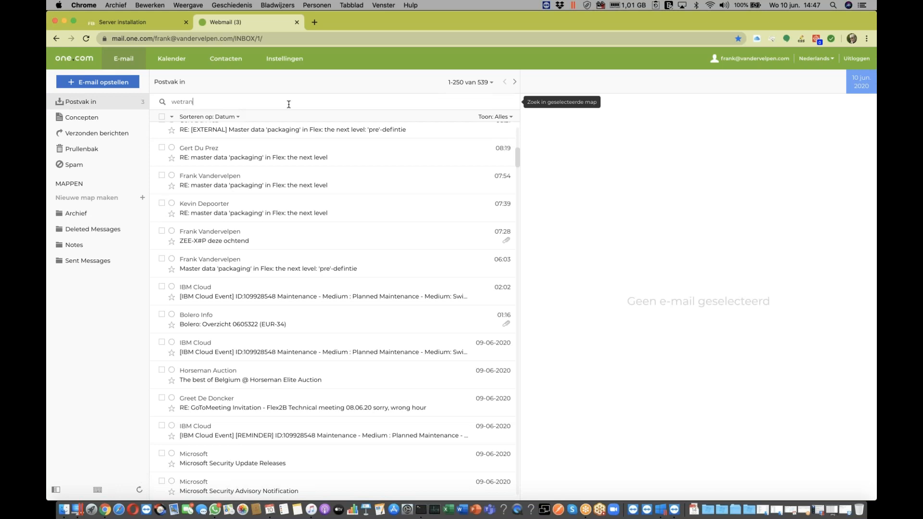
type("sfer")
key("Return")
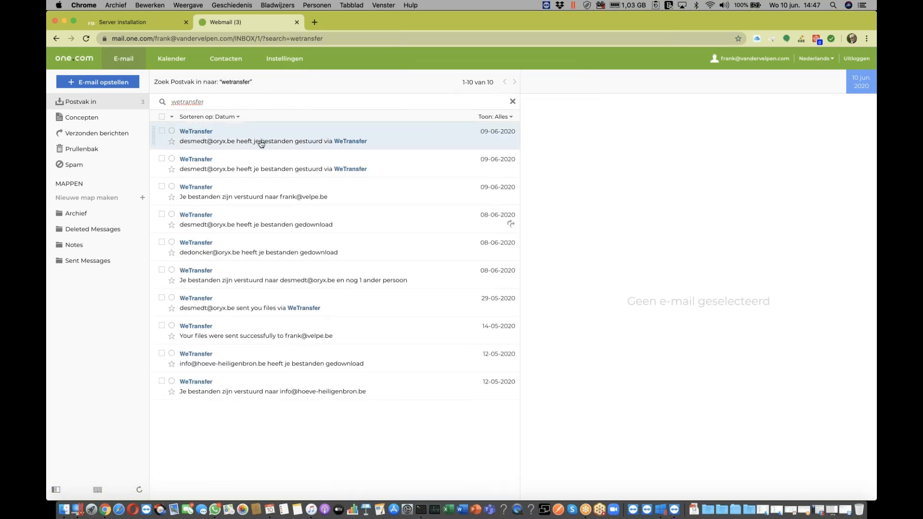
Step: Open the WeTransfer email for the Flex2B zip and copy its download link address
left_click(259, 199)
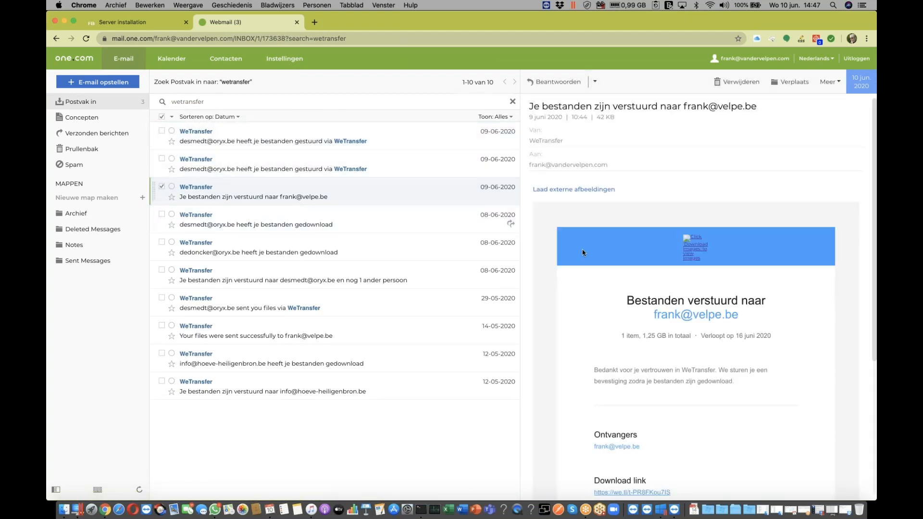
scroll(583, 252, "down", 2)
scroll(583, 253, "down", 4)
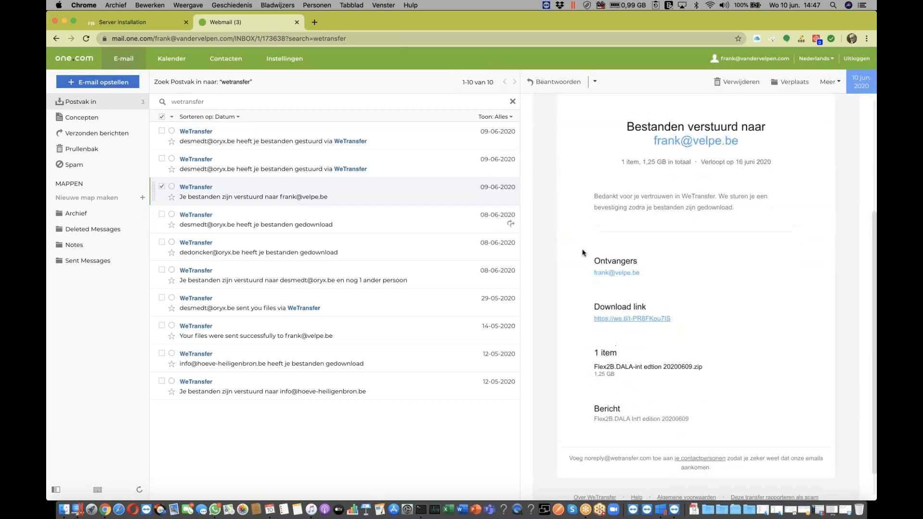
scroll(583, 253, "up", 3)
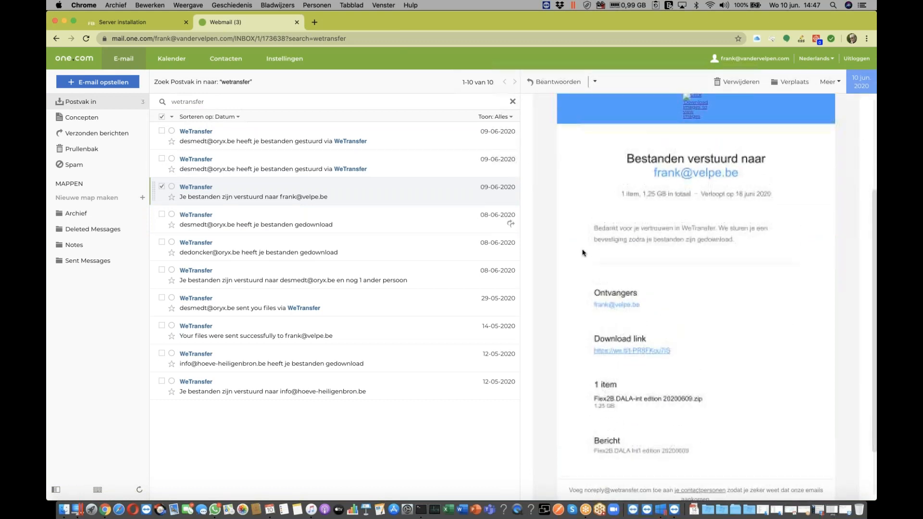
right_click(651, 354)
key("super+c")
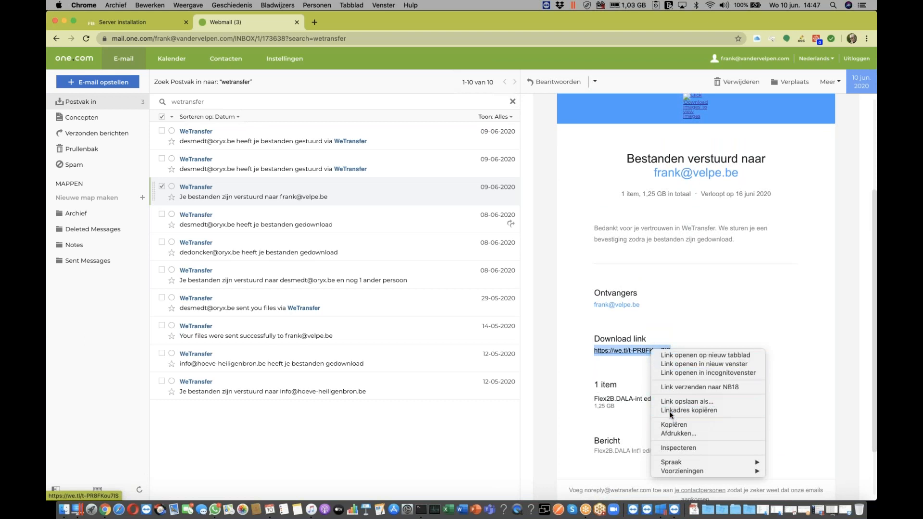
left_click(683, 411)
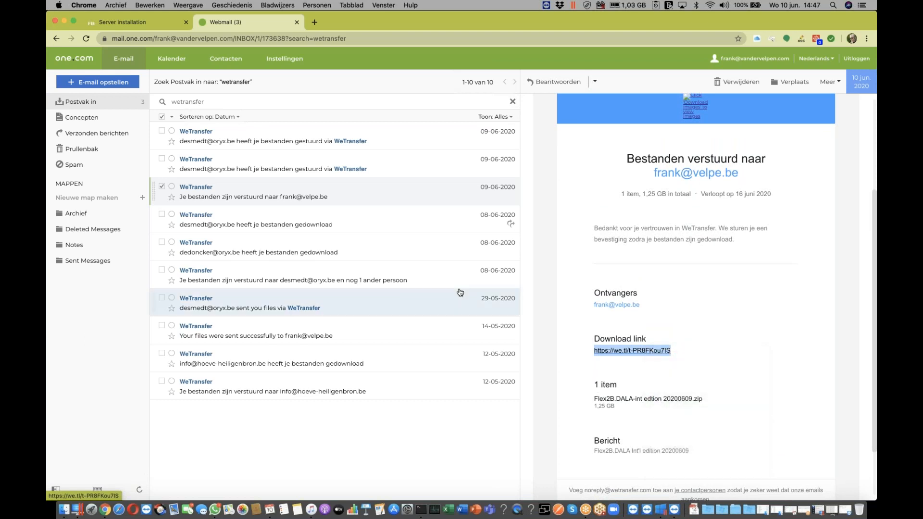
Step: Switch to the remote PC's Chrome in TeamViewer and open a new tab
left_click(66, 22)
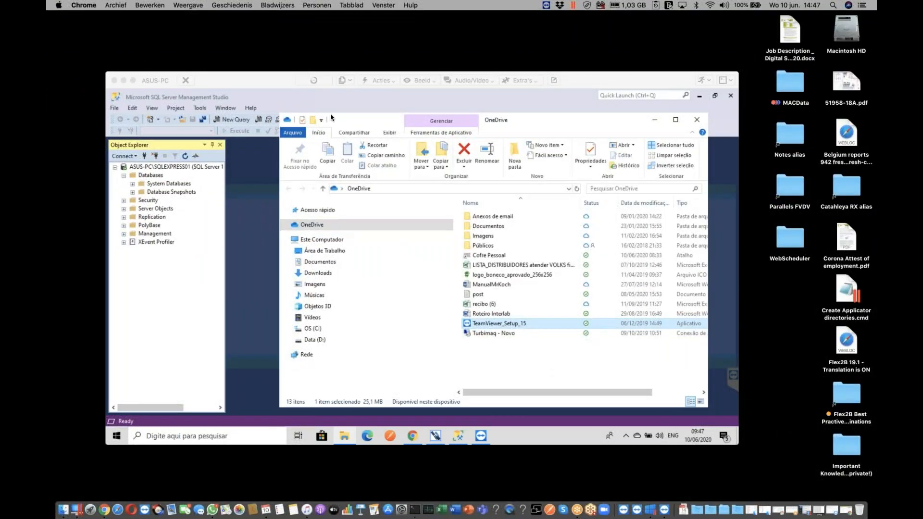
left_click(414, 442)
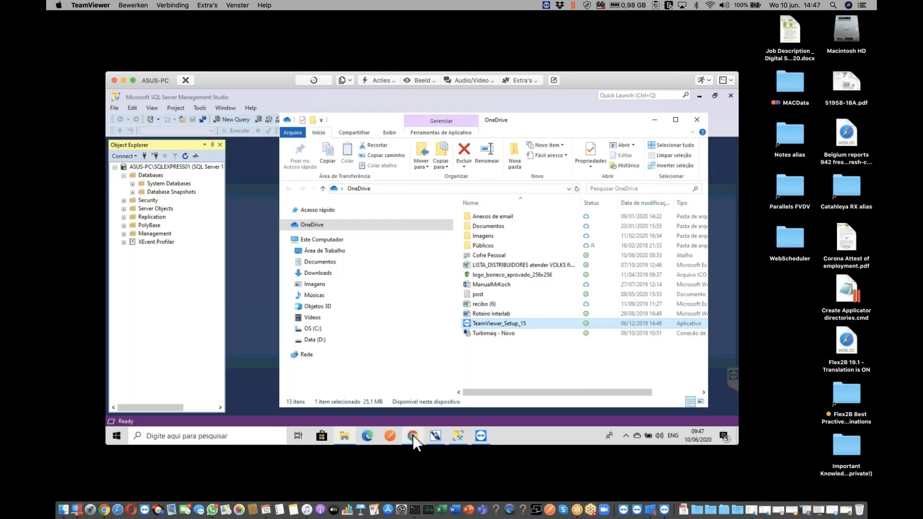
left_click(412, 435)
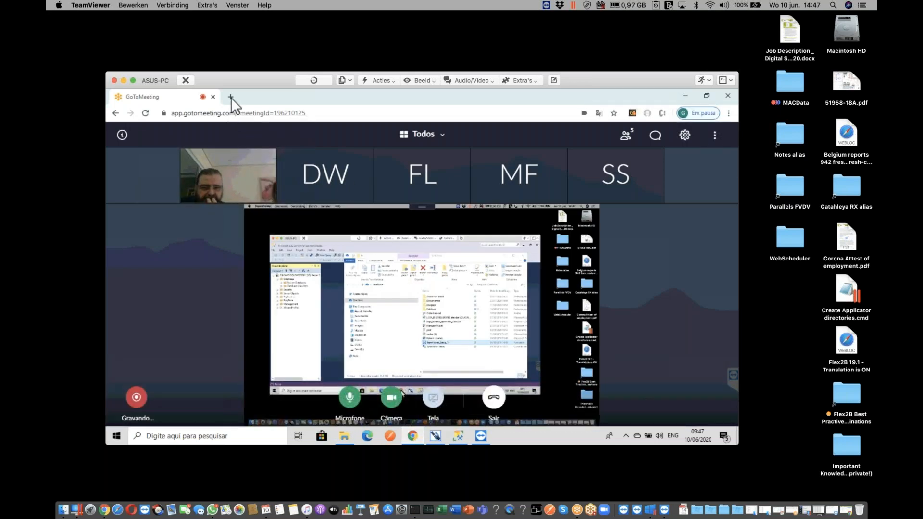
left_click(231, 97)
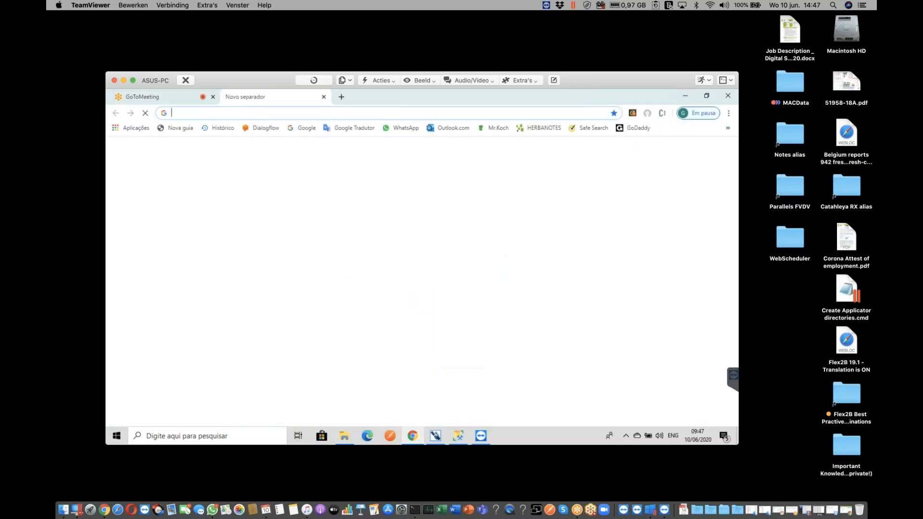
Step: Paste the copied WeTransfer link into the address bar with 'Colar e ir para'
left_click(207, 114)
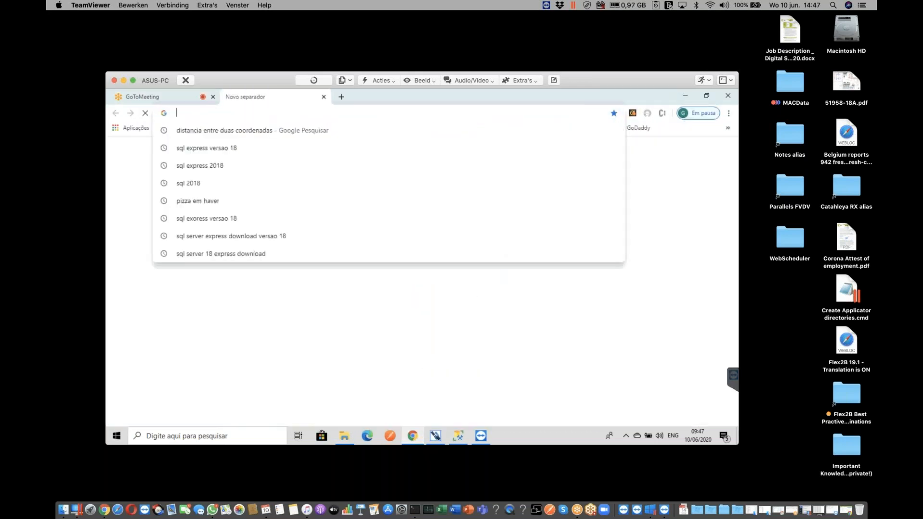
right_click(208, 114)
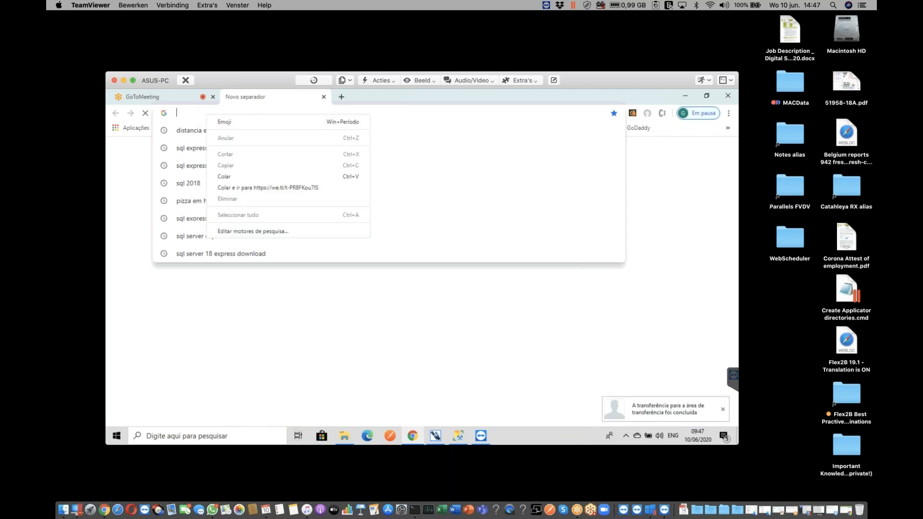
key("super")
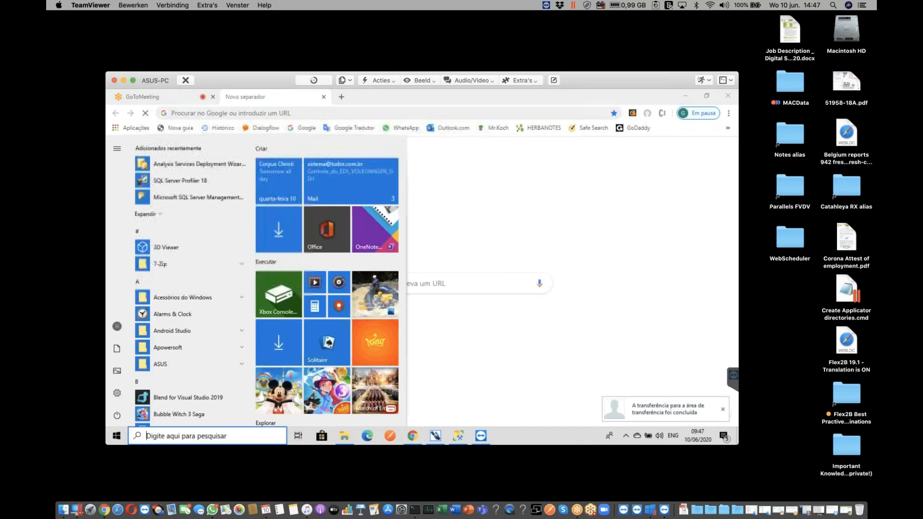
left_click(226, 114)
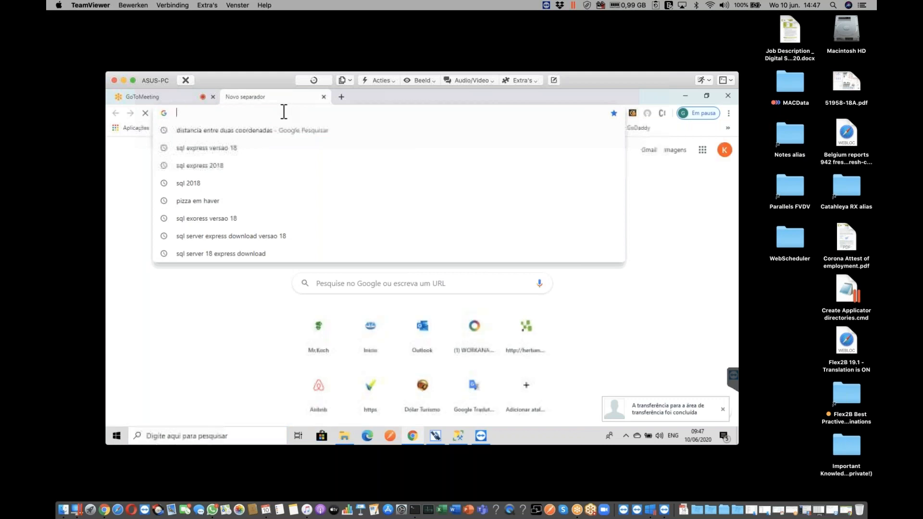
right_click(283, 113)
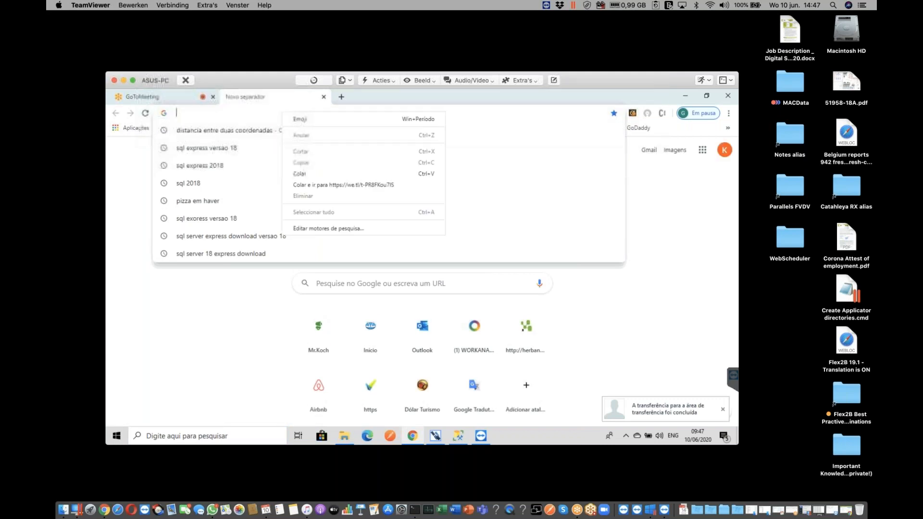
left_click(301, 184)
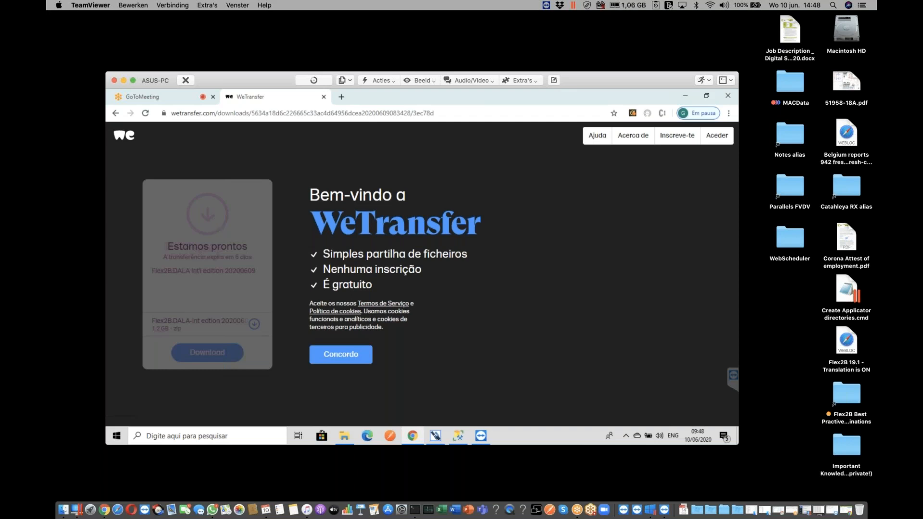
Step: Accept the Concordo cookie banner and download the Flex2B.DALA-int edition 20200609 zip
left_click(340, 354)
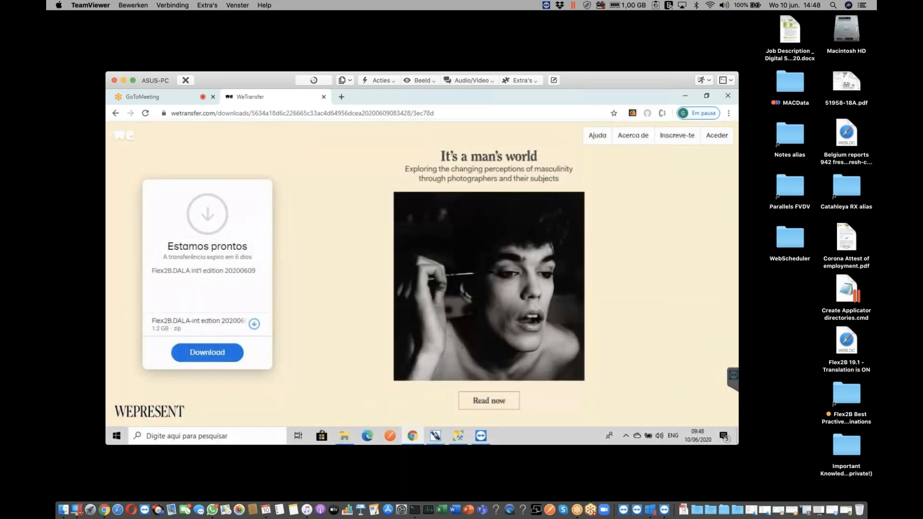
left_click(207, 353)
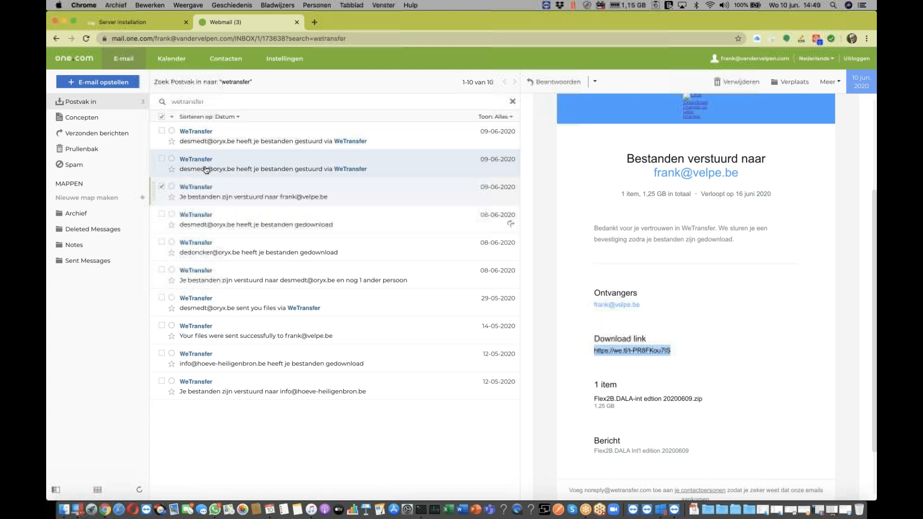
Step: Return to the Server installation tab and mark the Central DB Server and Web Server headings
left_click(168, 26)
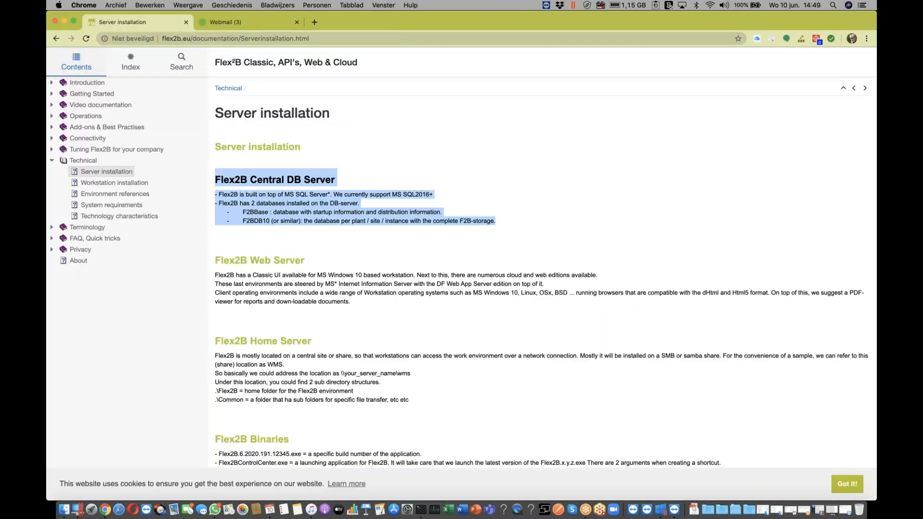
left_click(278, 251)
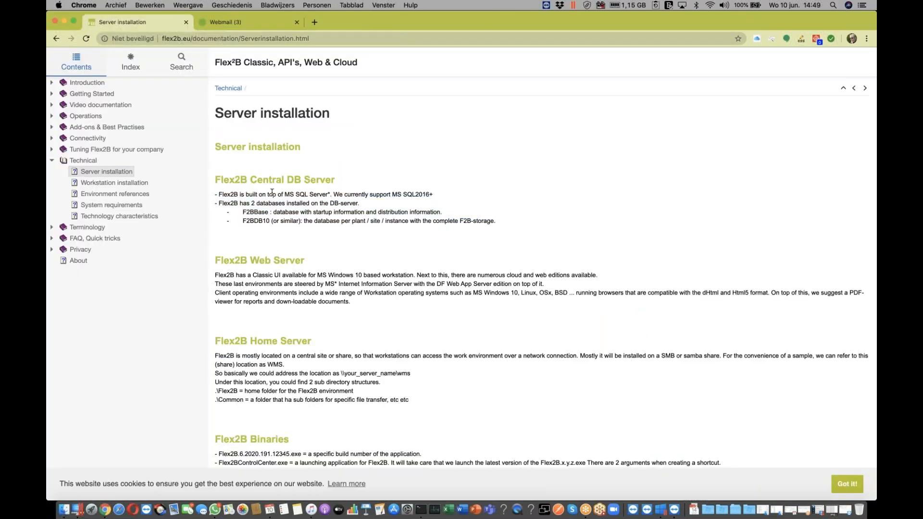
left_click_drag(250, 180, 332, 181)
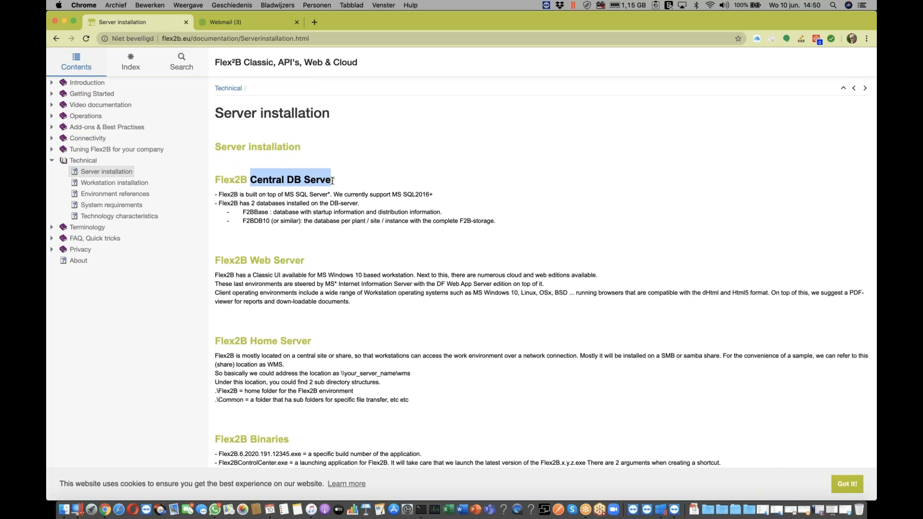
left_click_drag(250, 260, 303, 263)
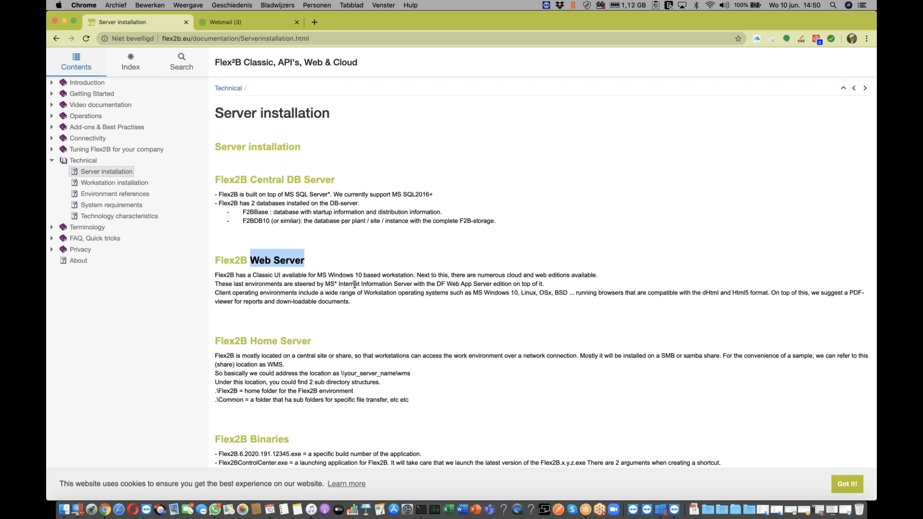
Step: Mark the Home Server, Flex2B Binaries and Flex2B .ini files headings
left_click(260, 342)
left_click_drag(251, 341, 310, 343)
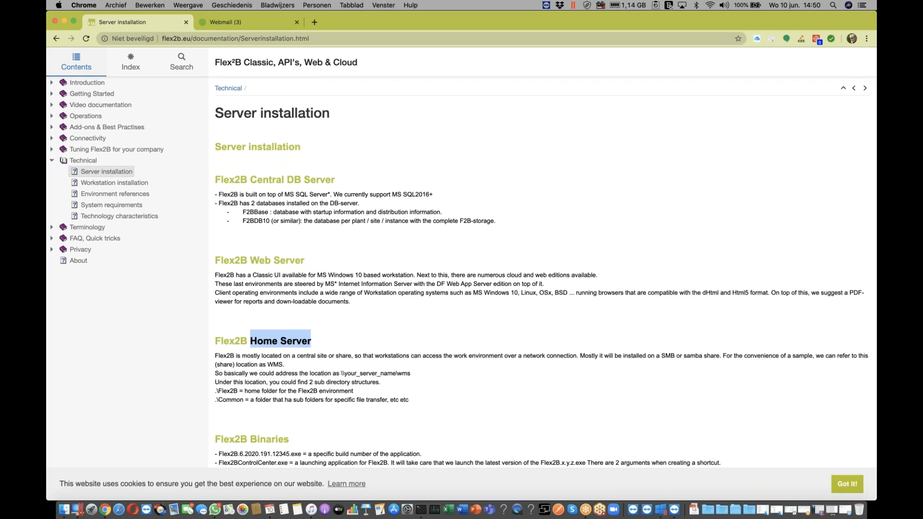
scroll(283, 400, "down", 5)
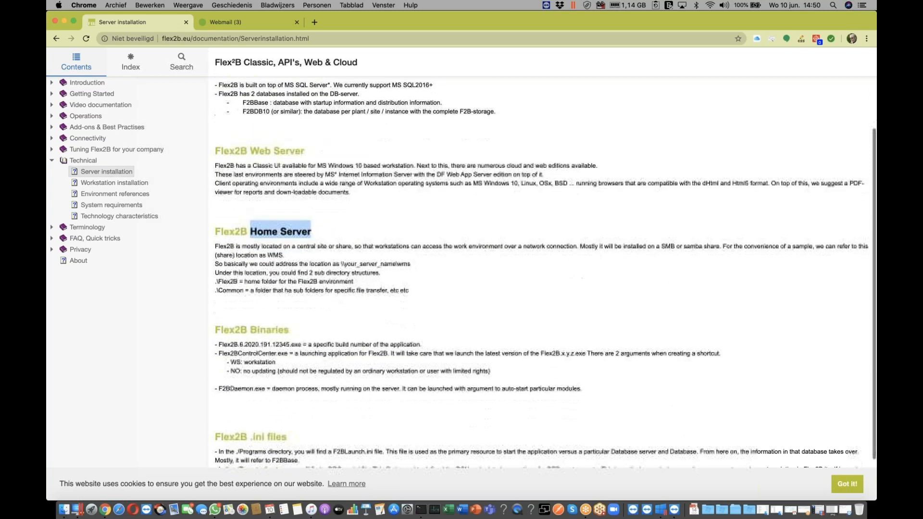
left_click_drag(235, 329, 289, 335)
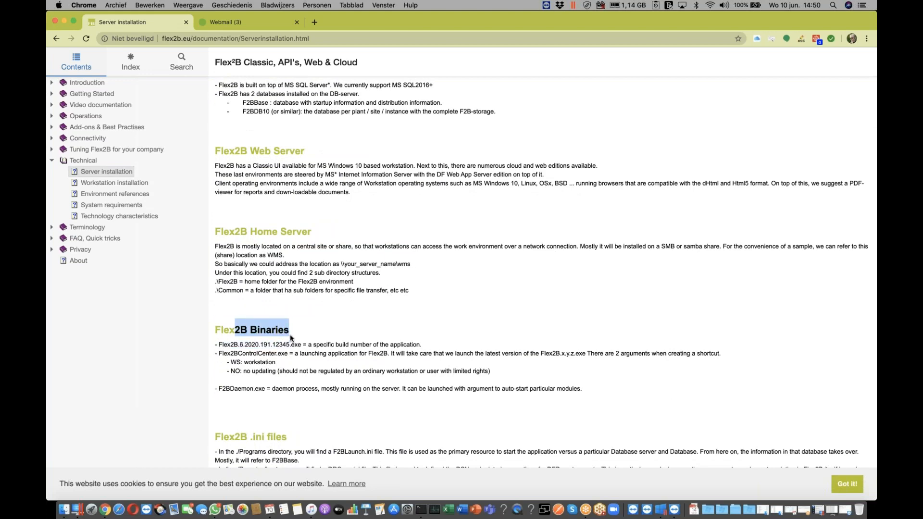
scroll(289, 336, "down", 3)
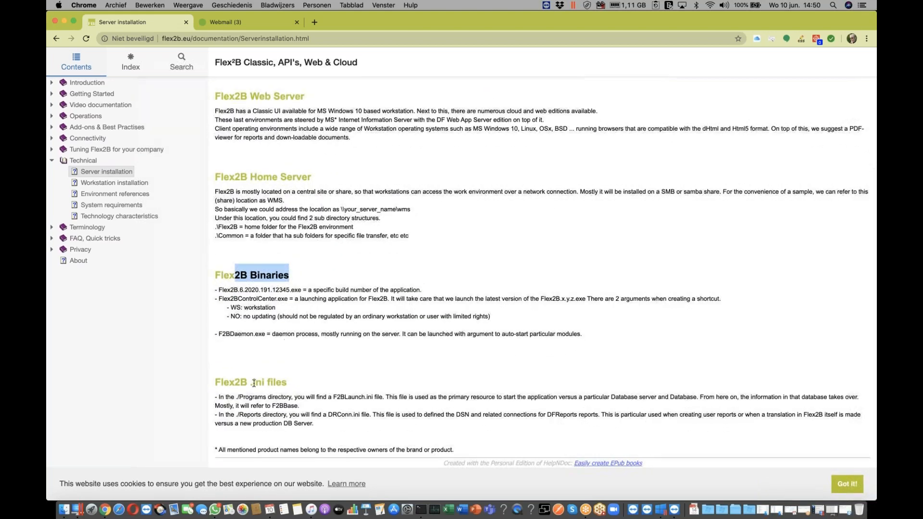
left_click_drag(216, 382, 264, 387)
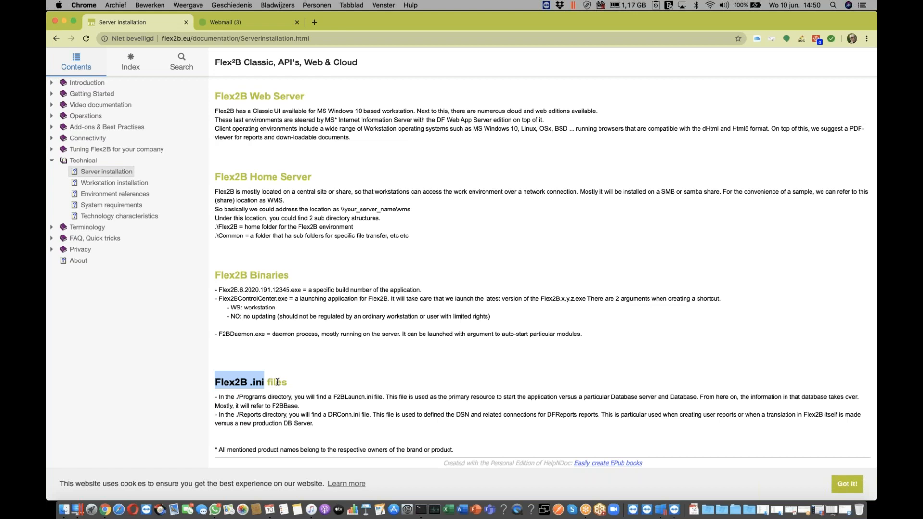
Step: Browse Workstation installation, Environment references, System requirements and Technology characteristics, then return to Server installation
left_click(143, 186)
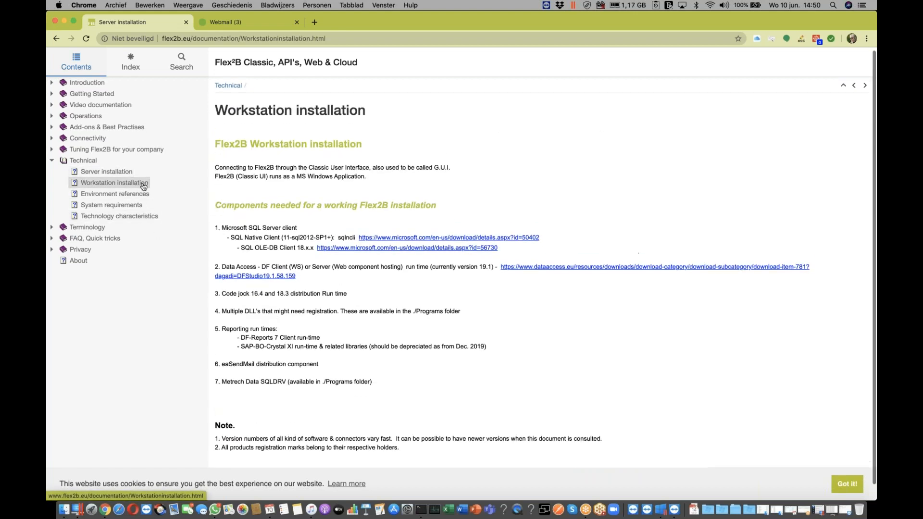
scroll(168, 239, "down", 1)
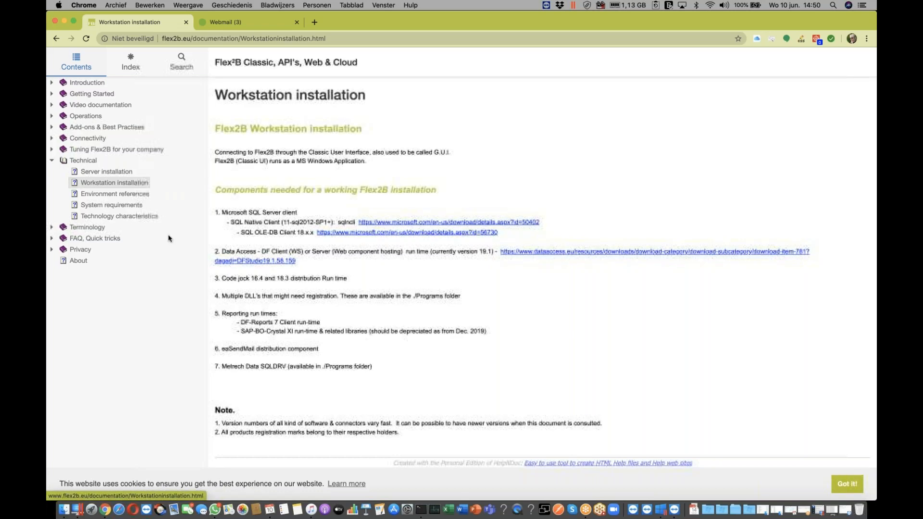
left_click(138, 195)
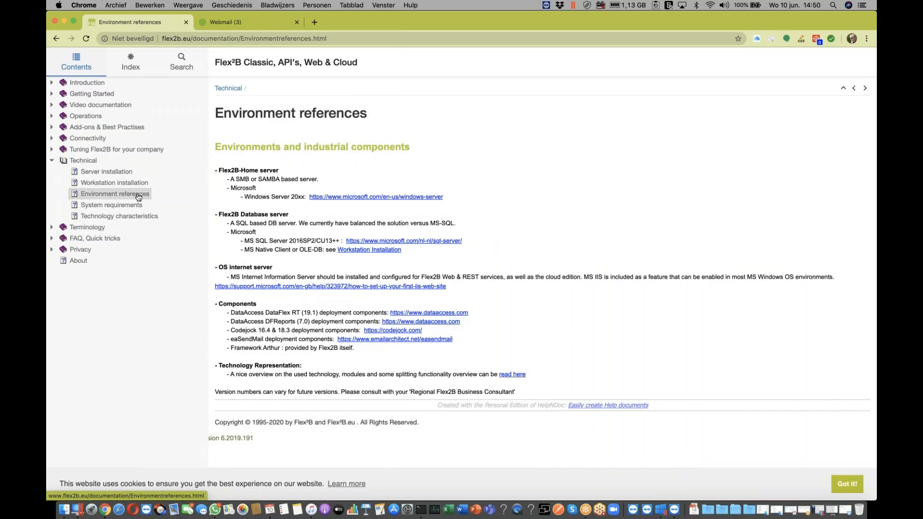
left_click(134, 207)
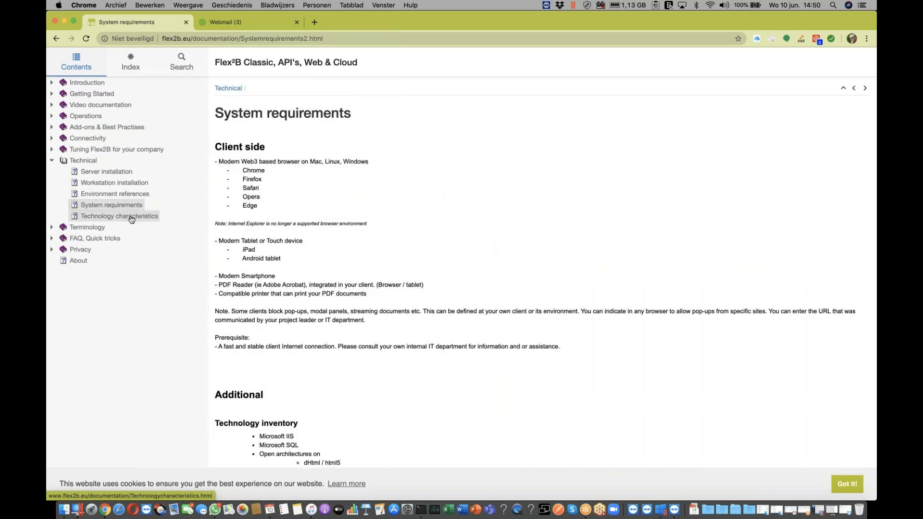
left_click(131, 220)
left_click(124, 186)
scroll(303, 228, "down", 1)
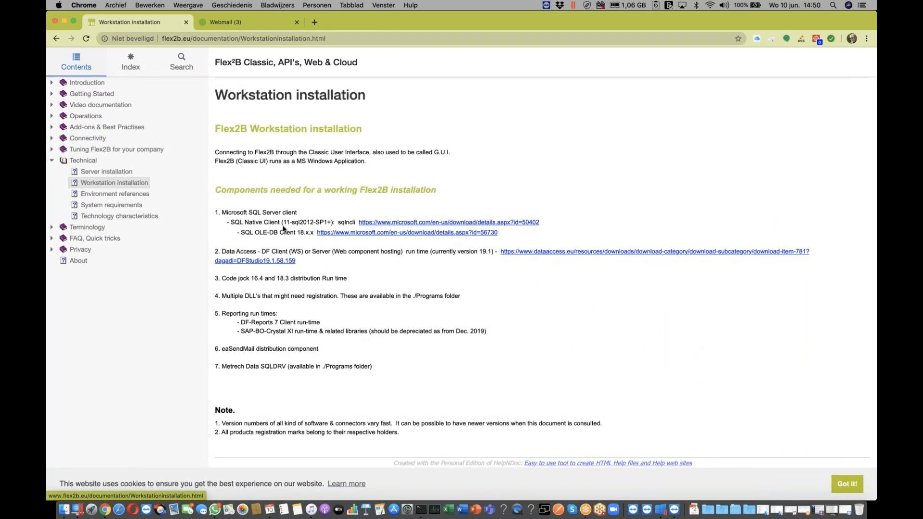
left_click(123, 172)
scroll(303, 250, "down", 5)
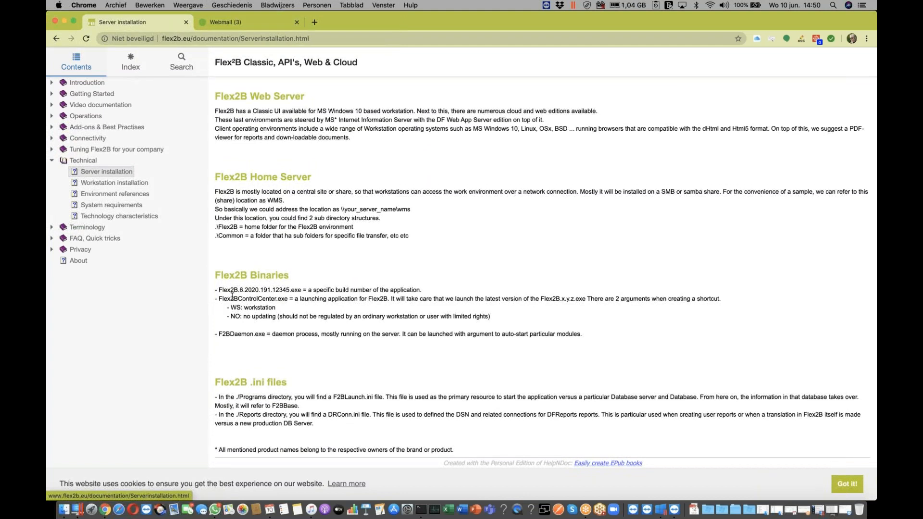
double_click(228, 290)
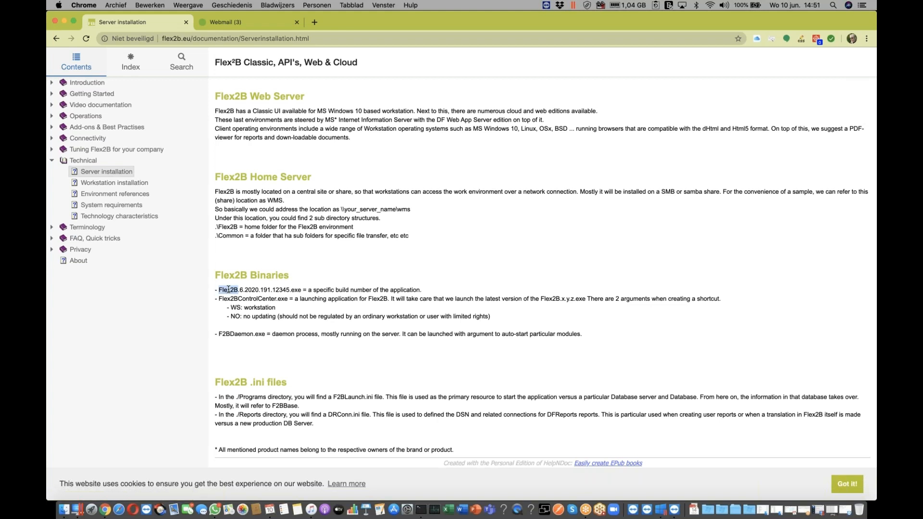
double_click(229, 334)
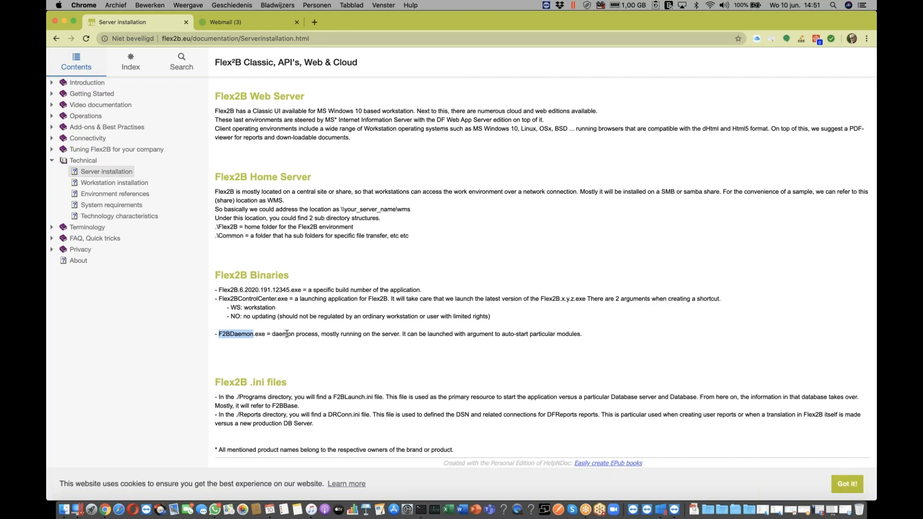
double_click(391, 332)
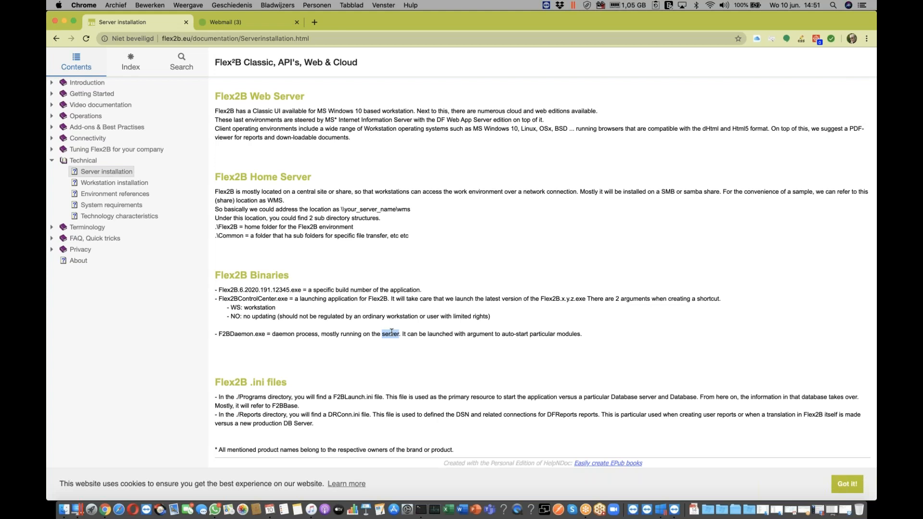
double_click(234, 333)
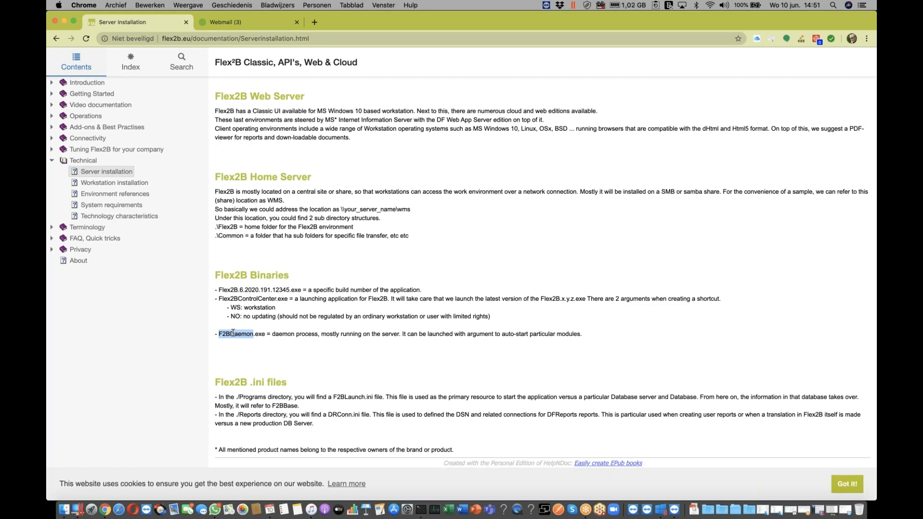
left_click(234, 322)
left_click_drag(218, 290, 302, 290)
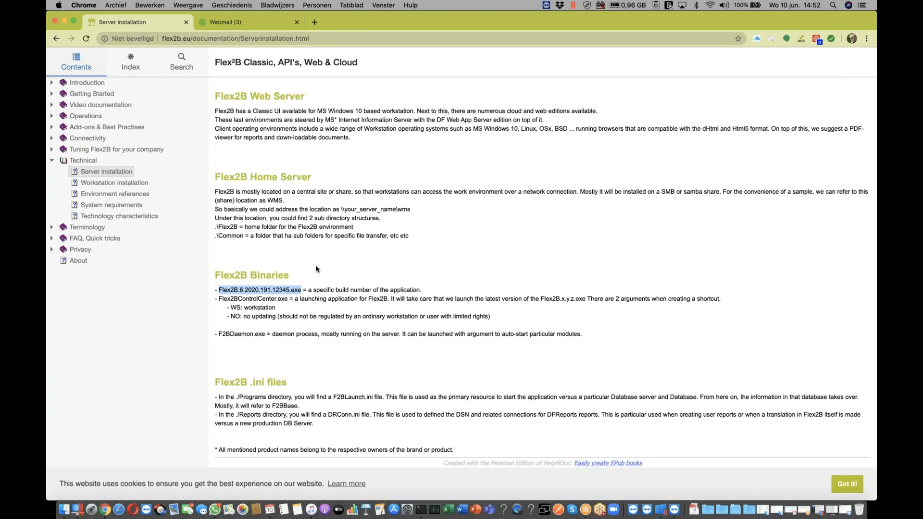
Step: Highlight the build number 12345 and the versioned Flex2B executable name on the Server installation page
left_click(272, 288)
left_click_drag(273, 288, 289, 291)
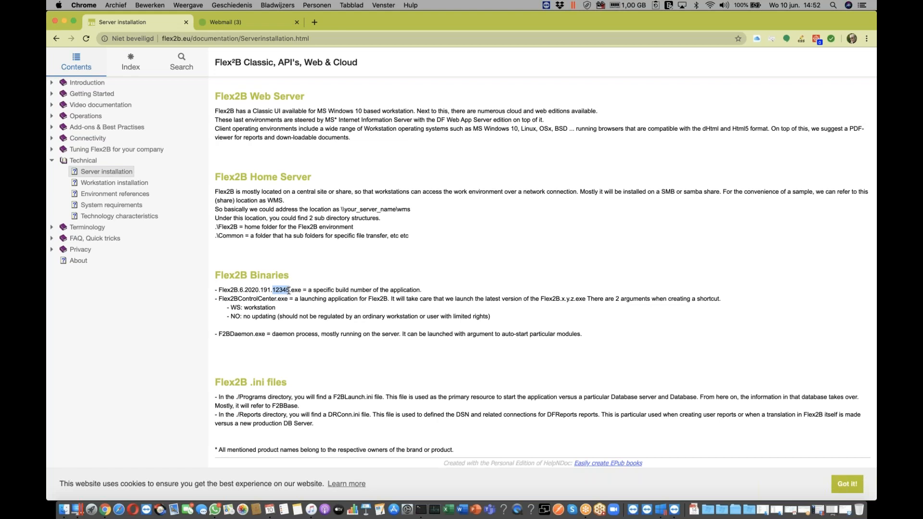
left_click(220, 290)
left_click_drag(250, 291, 300, 290)
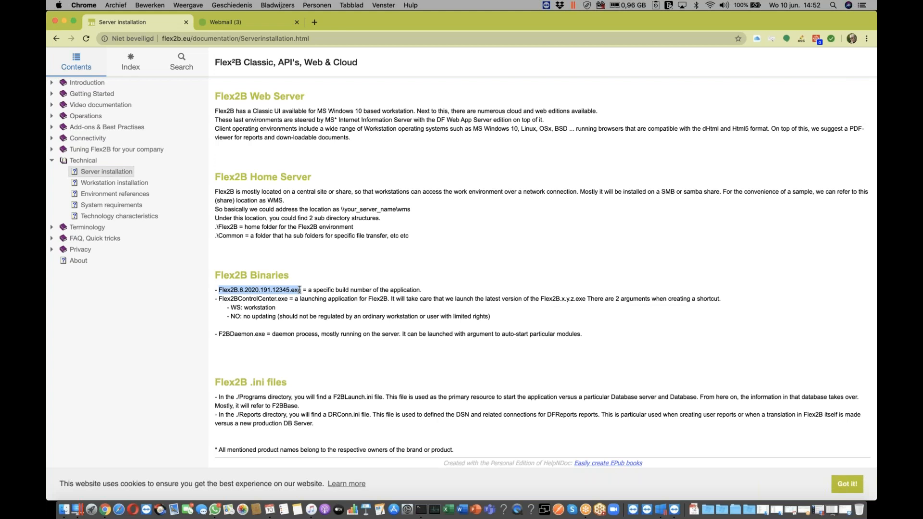
left_click(220, 299)
left_click_drag(219, 299, 300, 288)
left_click(228, 289)
Step: Highlight Flex2BControlCenter and Flex2B.6.2020.191.12345.exe, glance at the TeamViewer session, then return to Chrome
left_click(222, 298)
left_click_drag(220, 297, 277, 299)
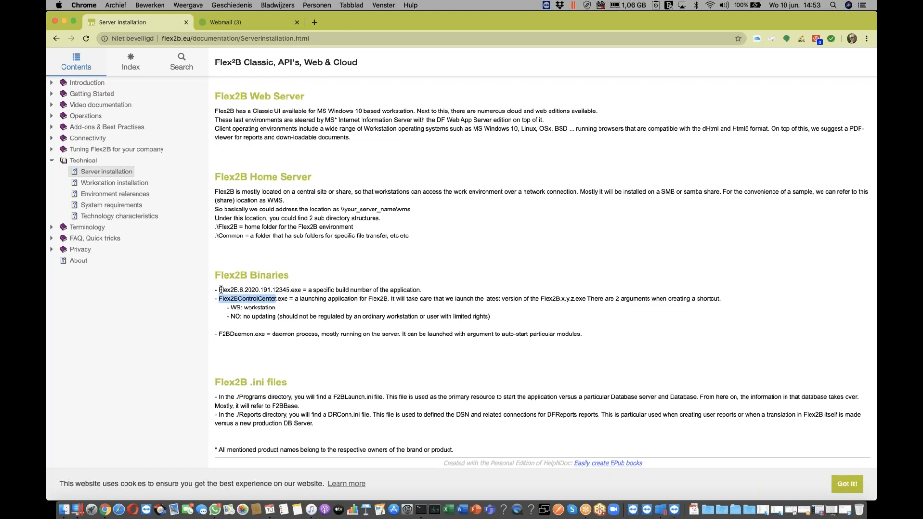
left_click_drag(219, 290, 302, 290)
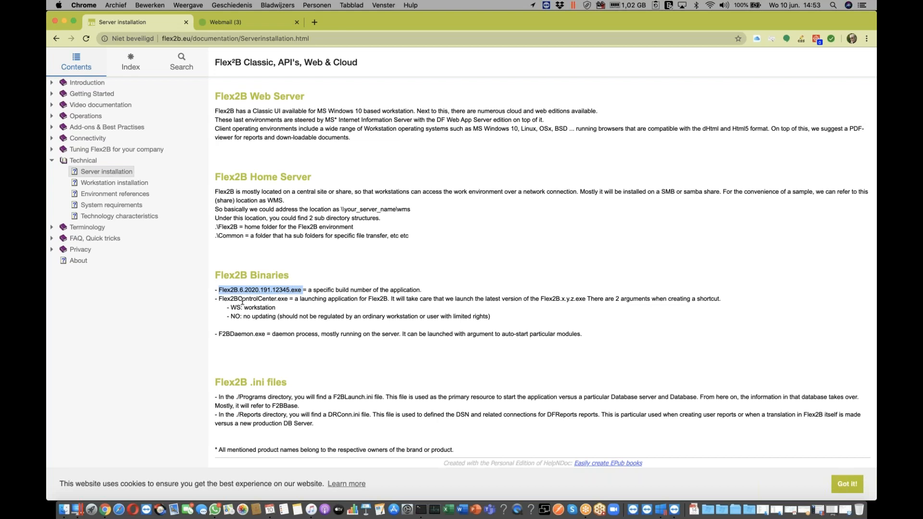
left_click_drag(220, 298, 282, 295)
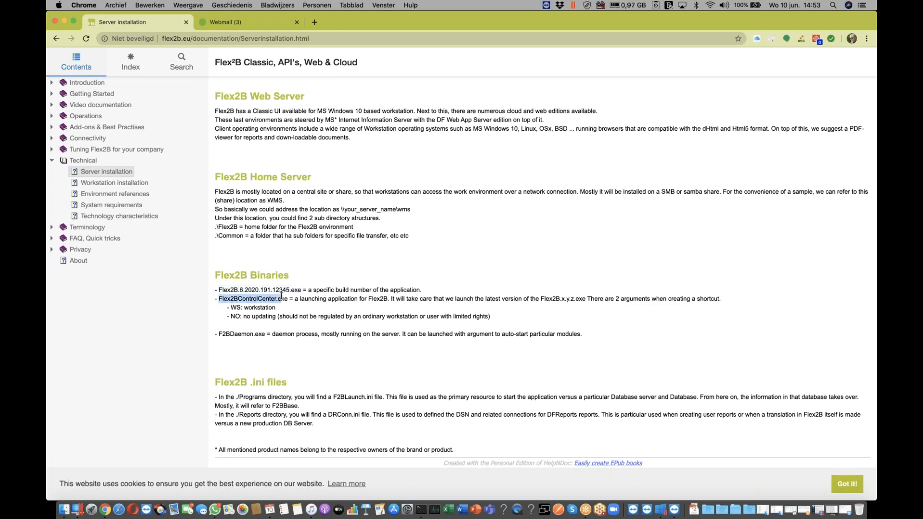
left_click(220, 290)
left_click_drag(220, 291, 302, 287)
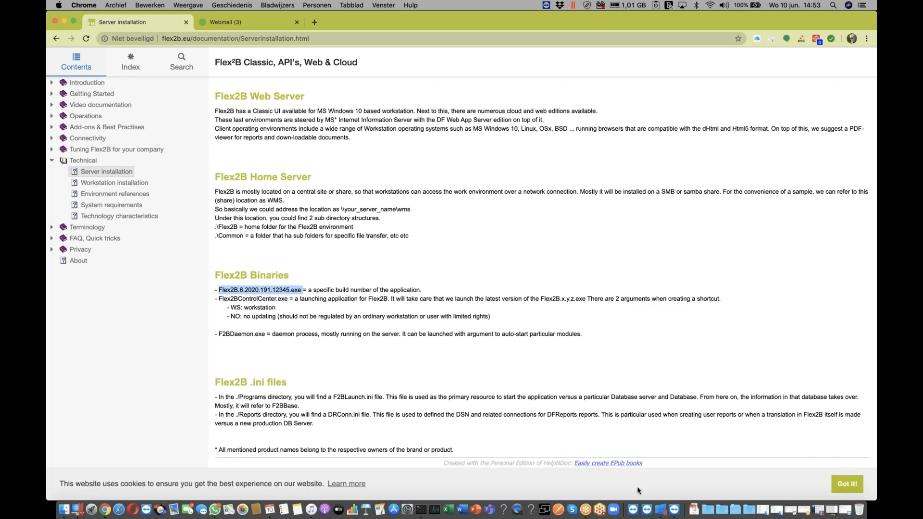
left_click(666, 506)
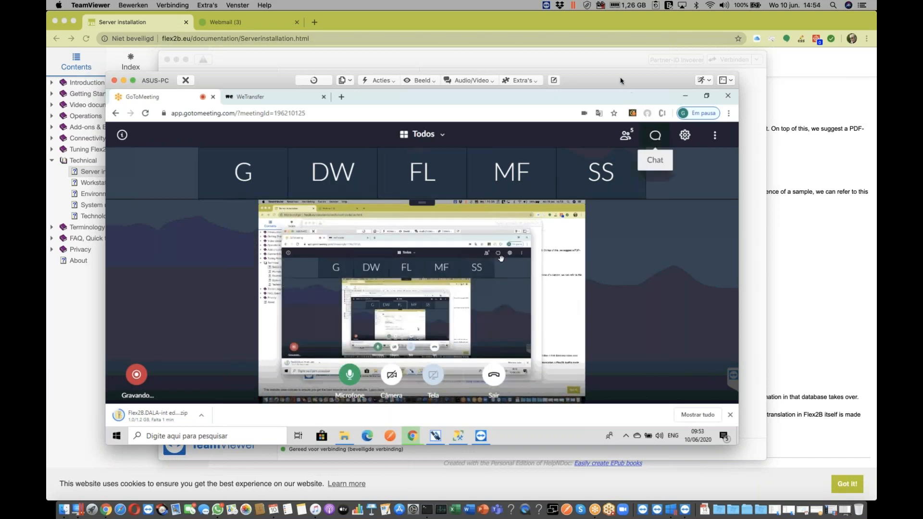
left_click(591, 21)
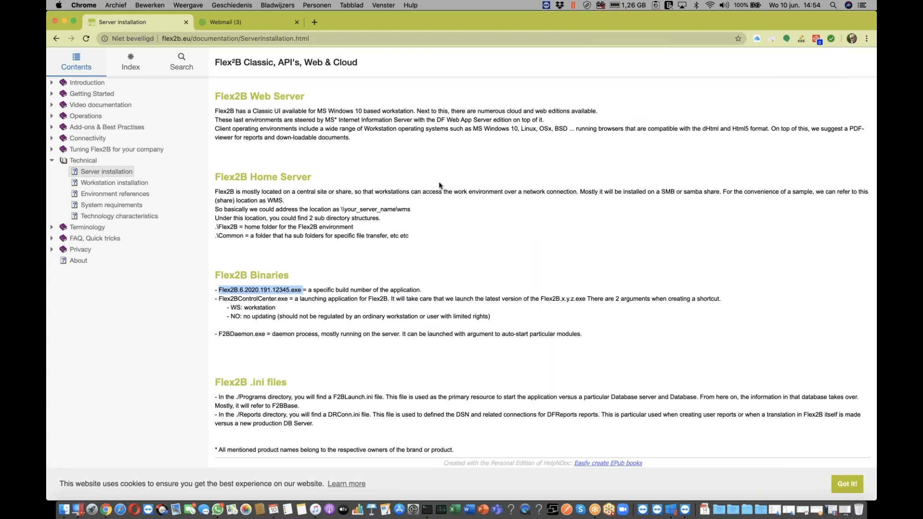
Step: Open the Workstation installation page and highlight the SQL Server client and Data Access 19.1 run-time requirements
left_click(114, 183)
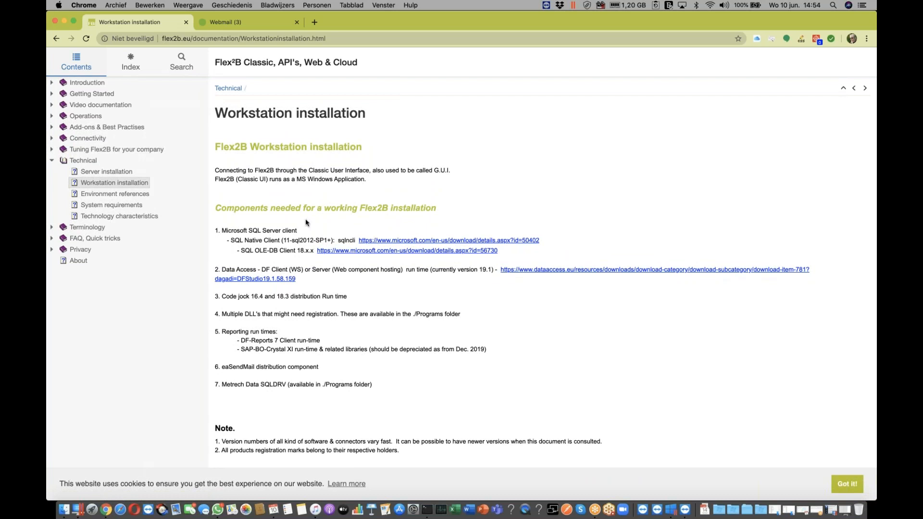
left_click_drag(249, 229, 297, 230)
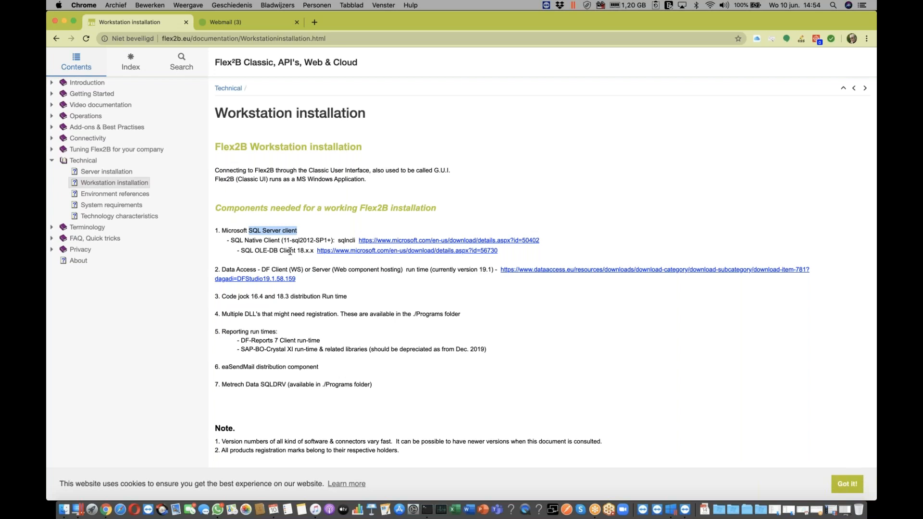
double_click(247, 270)
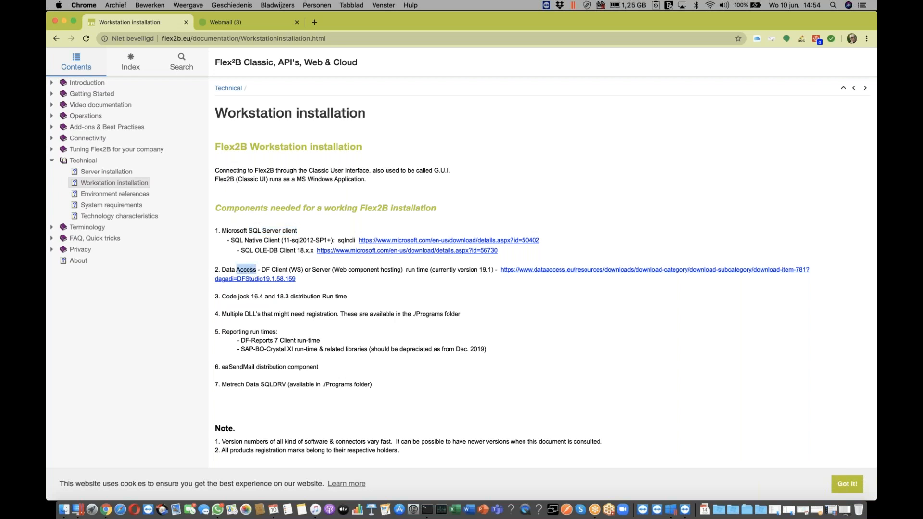
left_click_drag(479, 271, 490, 270)
Step: Highlight the required Code jock versions 16.4 and 18.3
left_click(402, 297)
left_click_drag(251, 296, 288, 297)
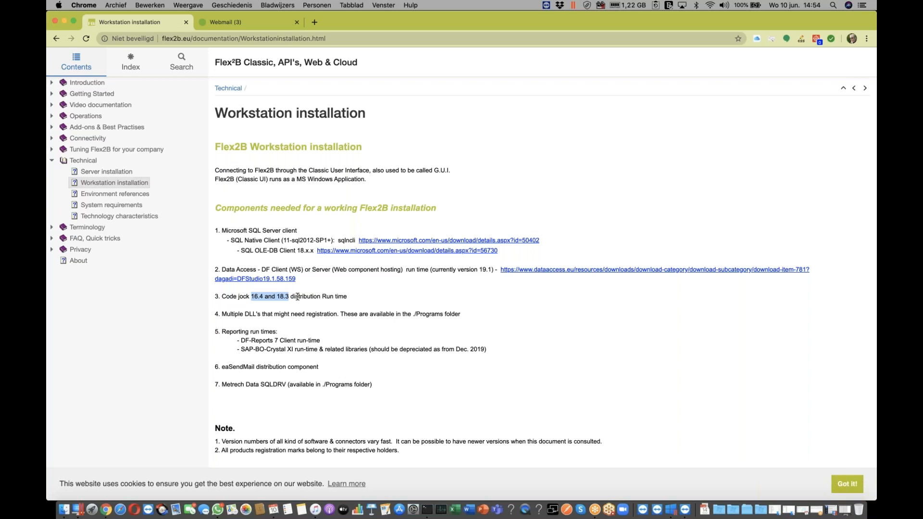
left_click(256, 296)
double_click(257, 295)
left_click_drag(276, 297, 289, 297)
Step: Highlight Multiple DLL's, DF-Reports 7 Client, SAP-BO-Crystal XI, eaSendMail and Metrech Programs in items 4–7
double_click(236, 314)
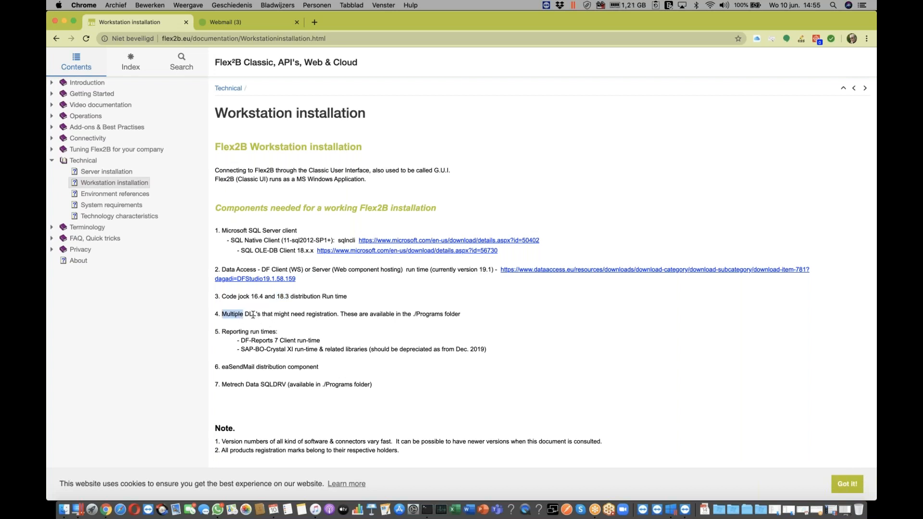
double_click(253, 314)
left_click(242, 343)
left_click_drag(243, 342, 321, 342)
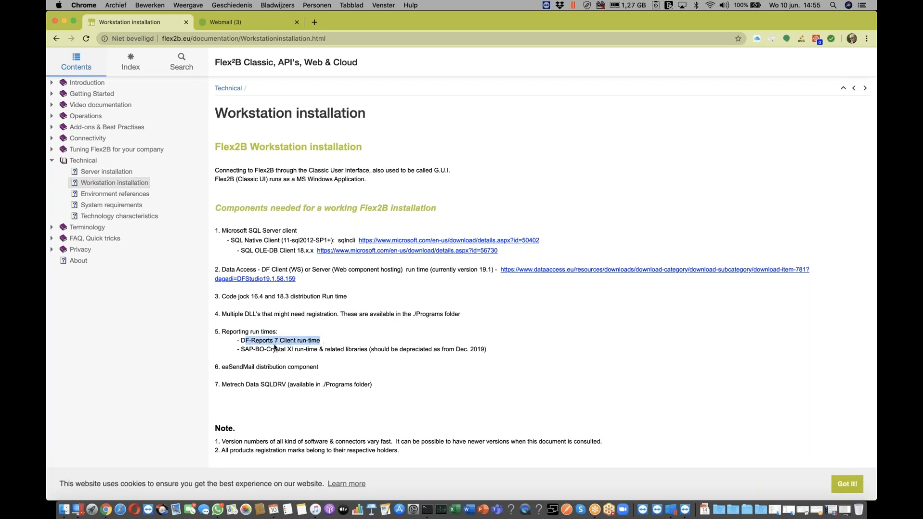
left_click_drag(241, 350, 318, 348)
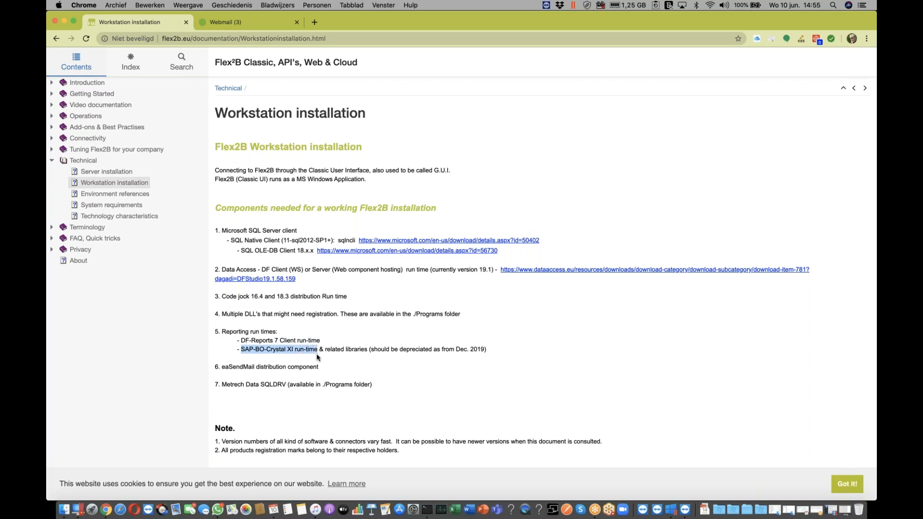
double_click(240, 367)
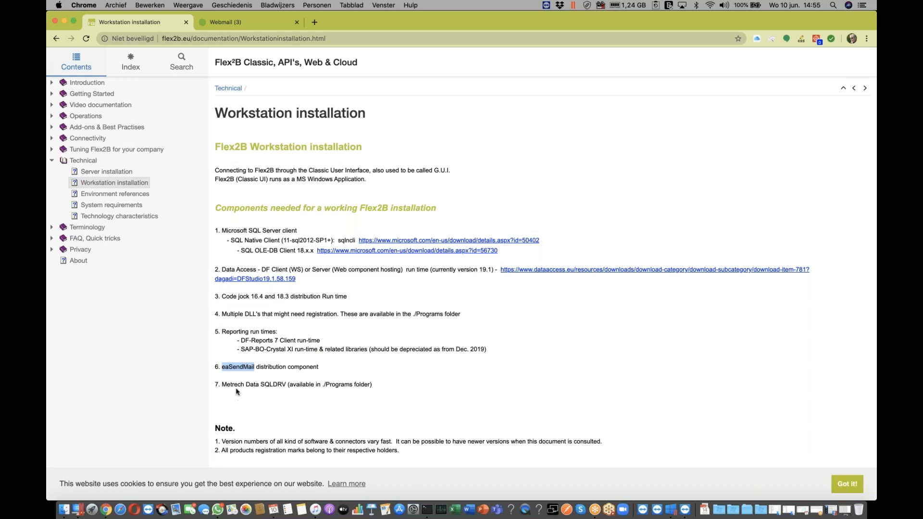
left_click(235, 386)
double_click(235, 386)
double_click(331, 386)
left_click(328, 403)
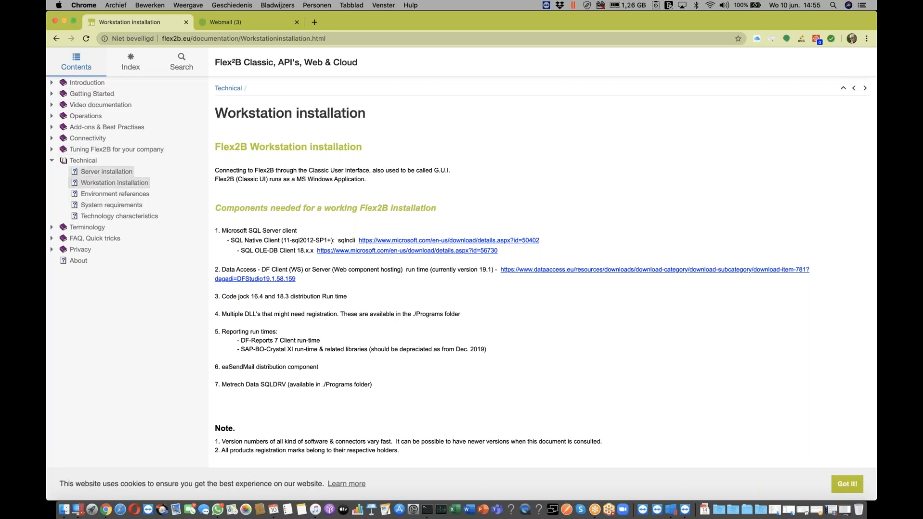
Step: Go through Environment references to the System requirements page and scroll down it
left_click(129, 197)
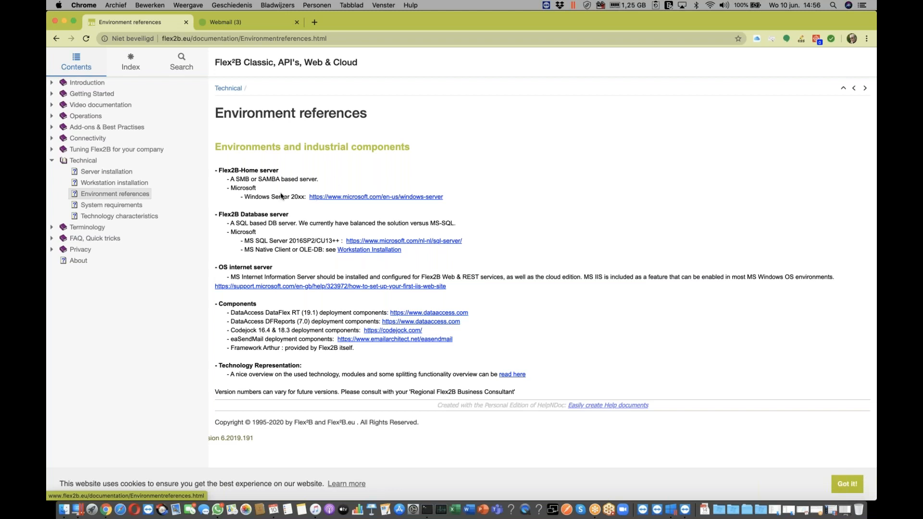
left_click(137, 208)
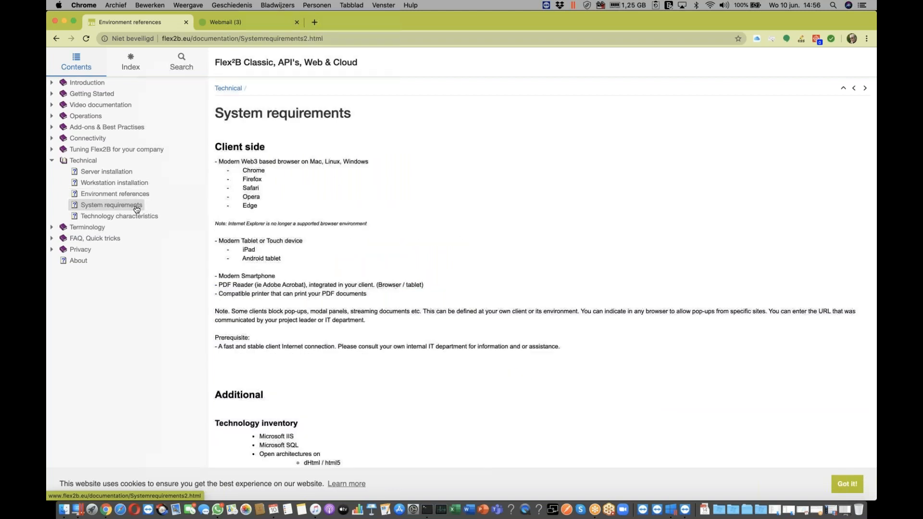
scroll(342, 191, "down", 2)
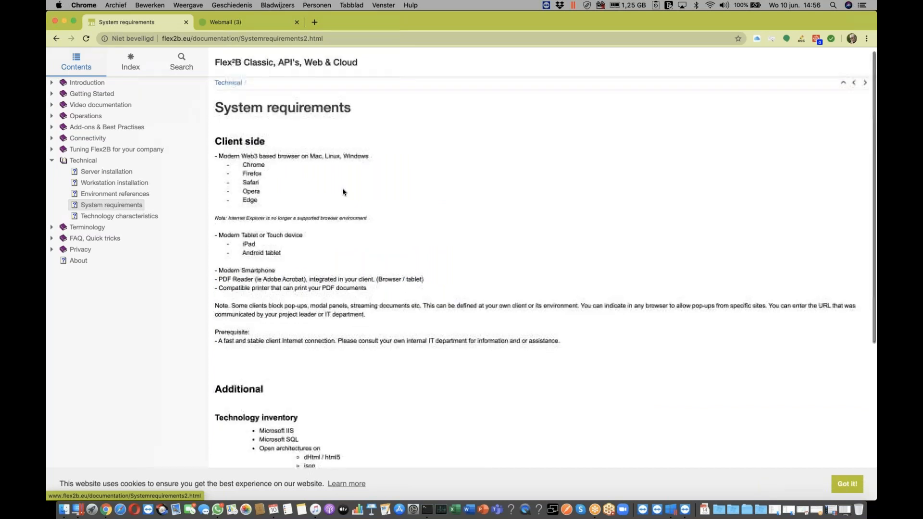
scroll(343, 192, "down", 5)
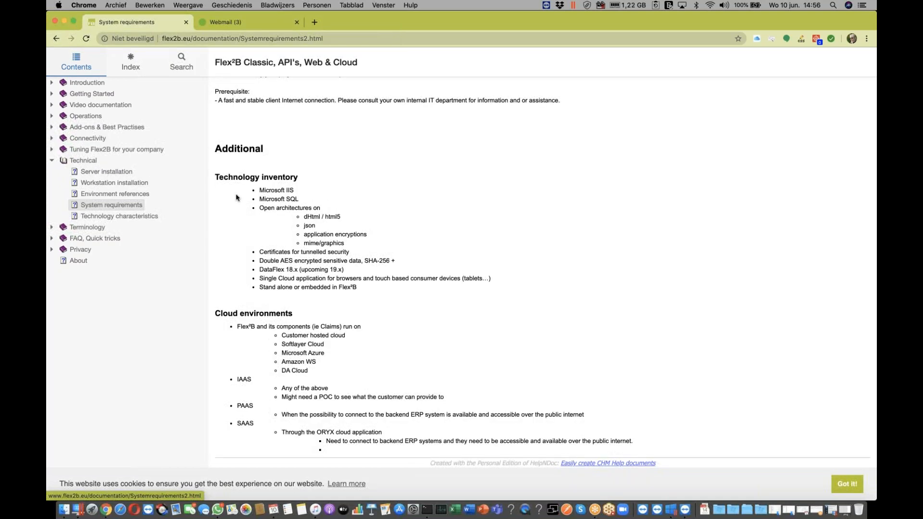
Step: Open the Technology characteristics page, then bring up and dismiss the architecture diagram's image menu
left_click(147, 219)
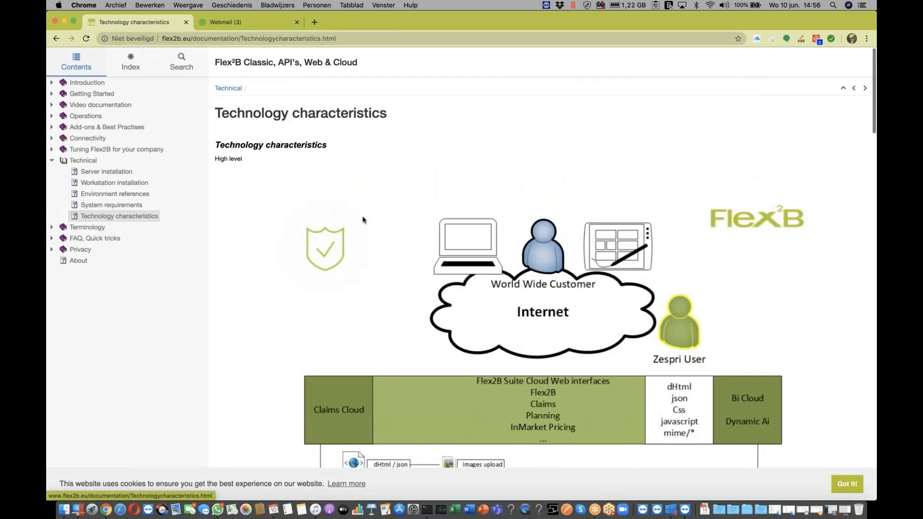
scroll(397, 219, "down", 2)
scroll(397, 220, "down", 1)
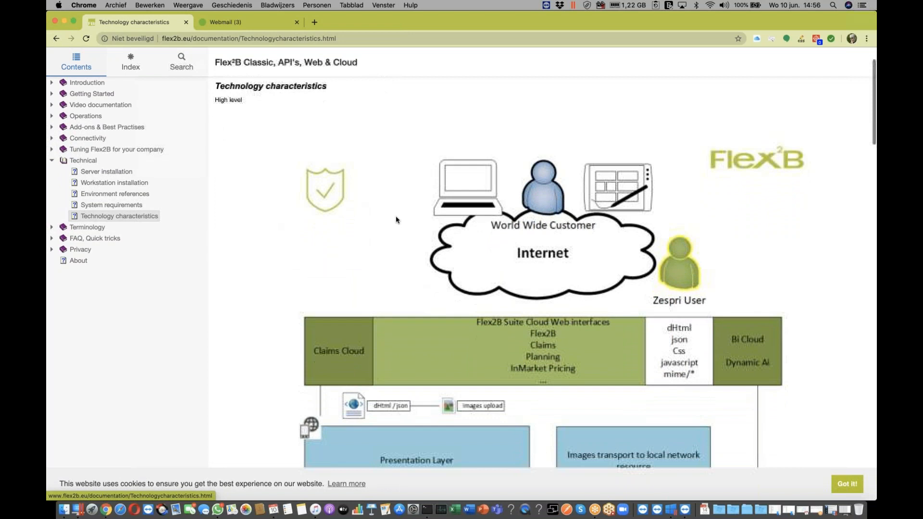
scroll(398, 219, "down", 2)
right_click(445, 215)
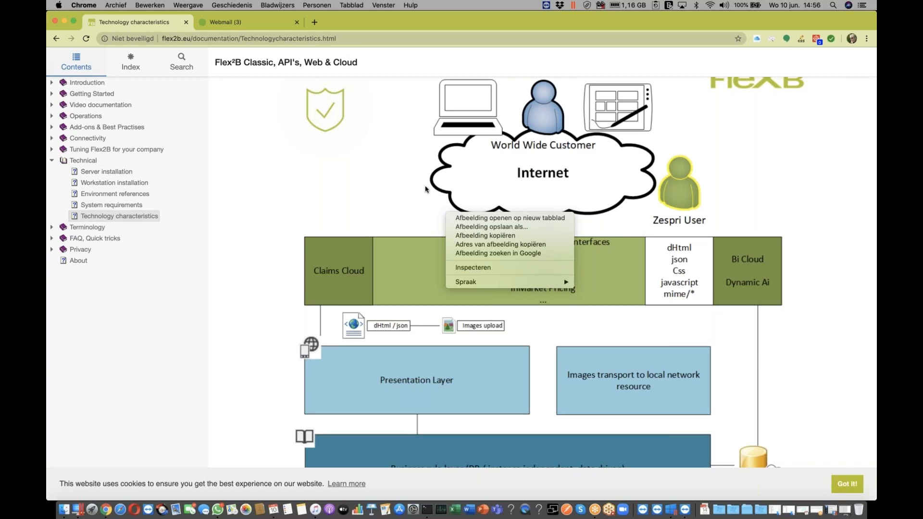
left_click(386, 191)
Step: Read down to the Additional, white papers, video channel and Technical specifications sections
scroll(387, 191, "up", 1)
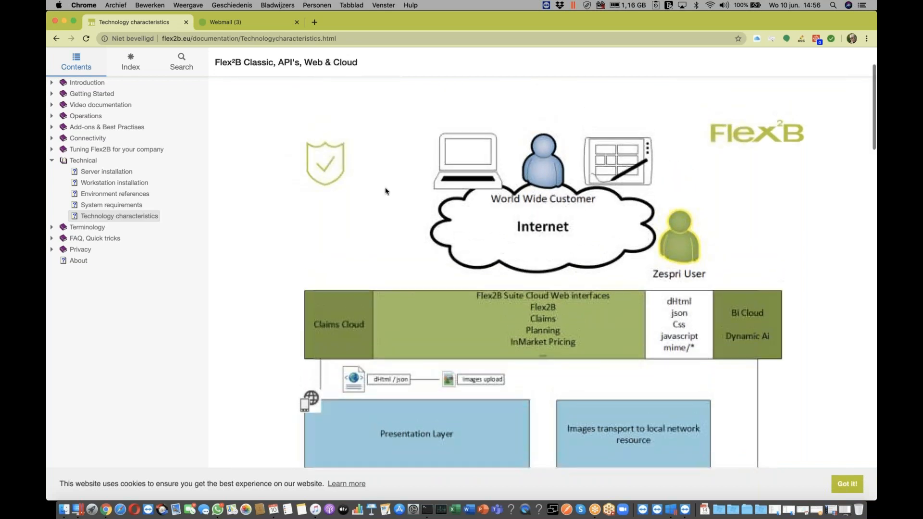
scroll(386, 191, "down", 4)
scroll(386, 191, "down", 9)
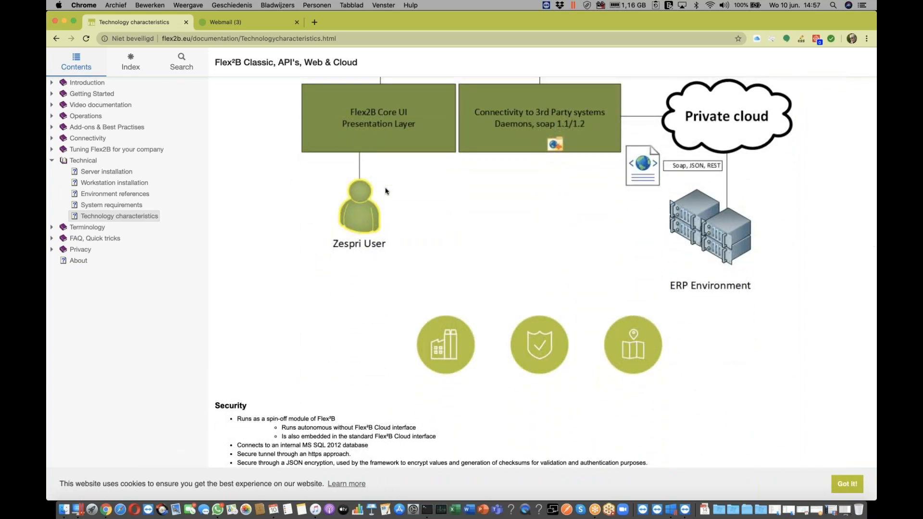
scroll(386, 191, "down", 6)
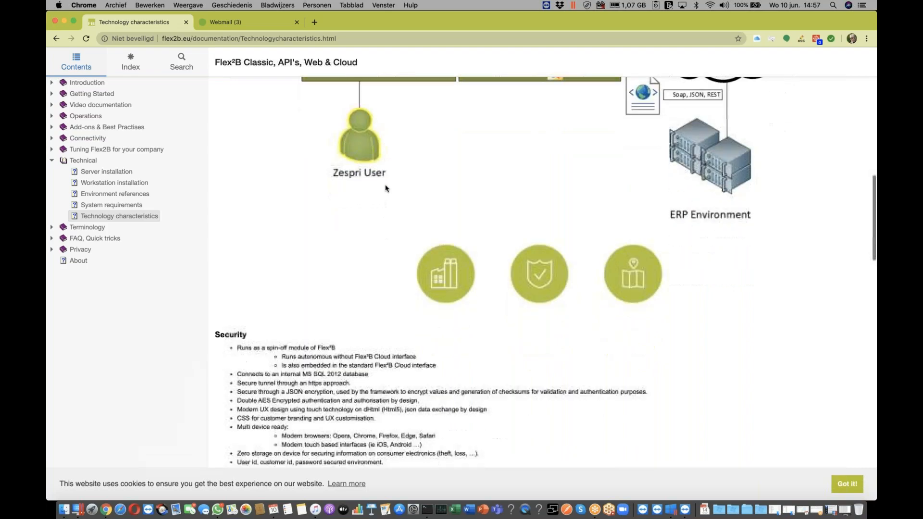
scroll(386, 189, "down", 7)
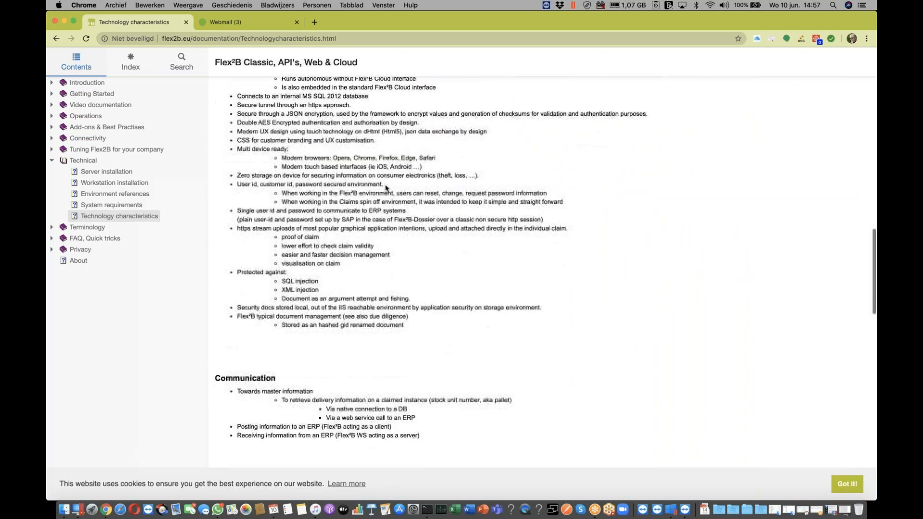
scroll(545, 278, "down", 10)
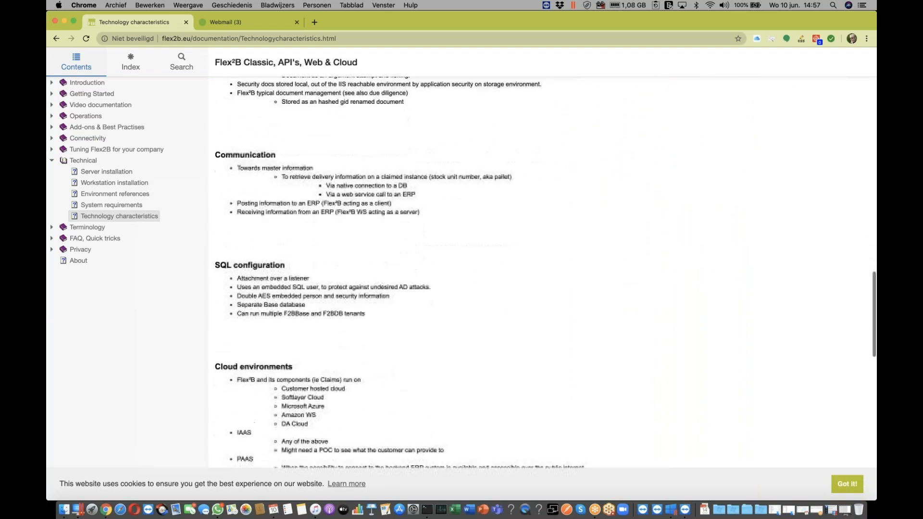
scroll(423, 269, "down", 3)
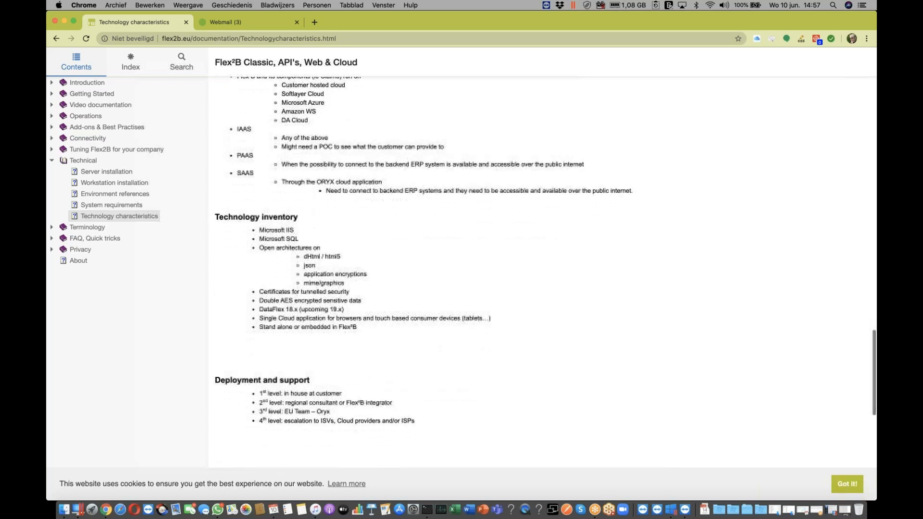
scroll(423, 269, "down", 2)
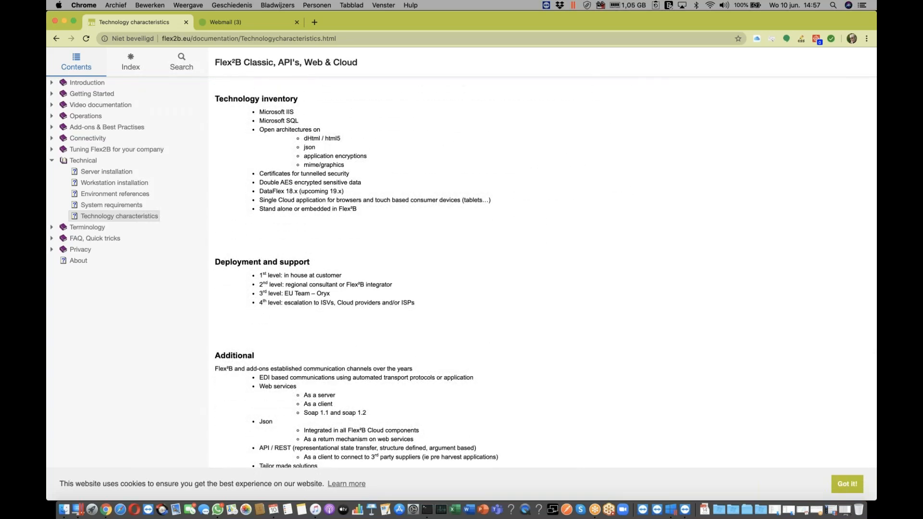
scroll(545, 273, "down", 5)
scroll(545, 273, "down", 2)
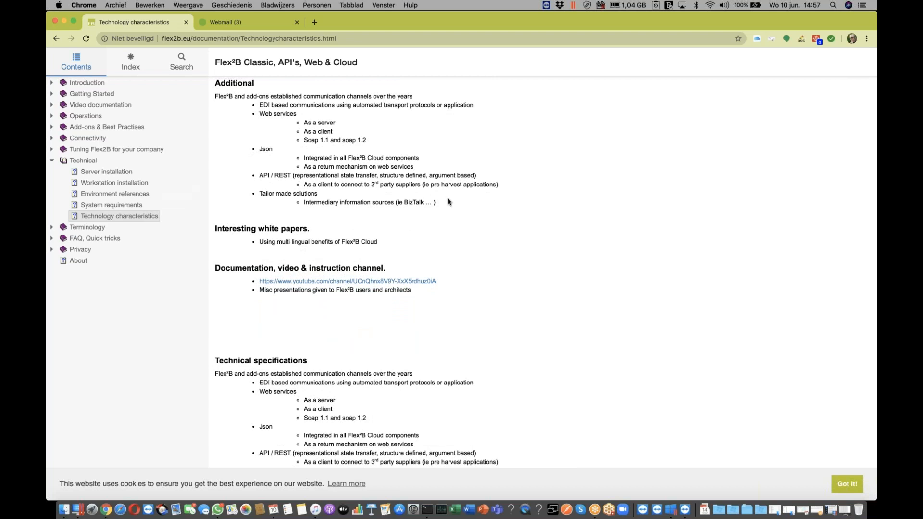
scroll(448, 202, "down", 1)
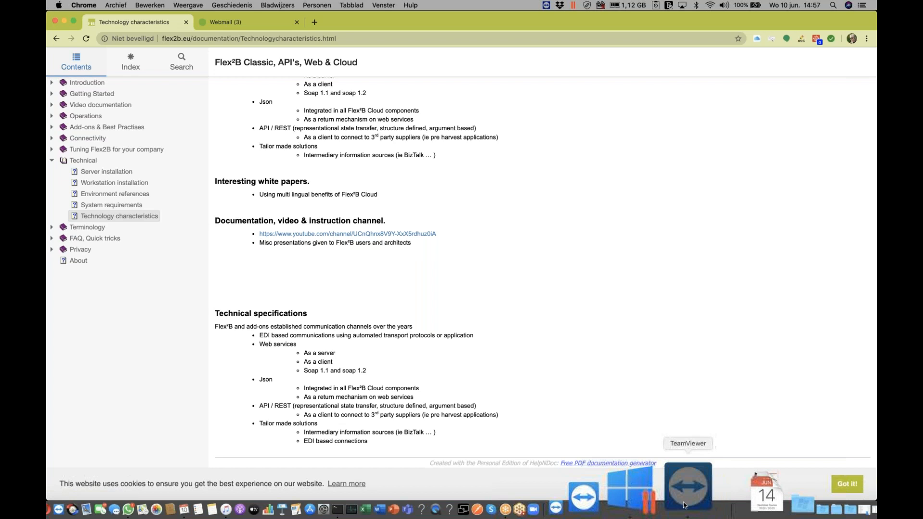
Step: Maximize the remote Downloads window and extract the Flex2B.DALA-int edition 20200609 zip into its suggested folder
left_click(688, 495)
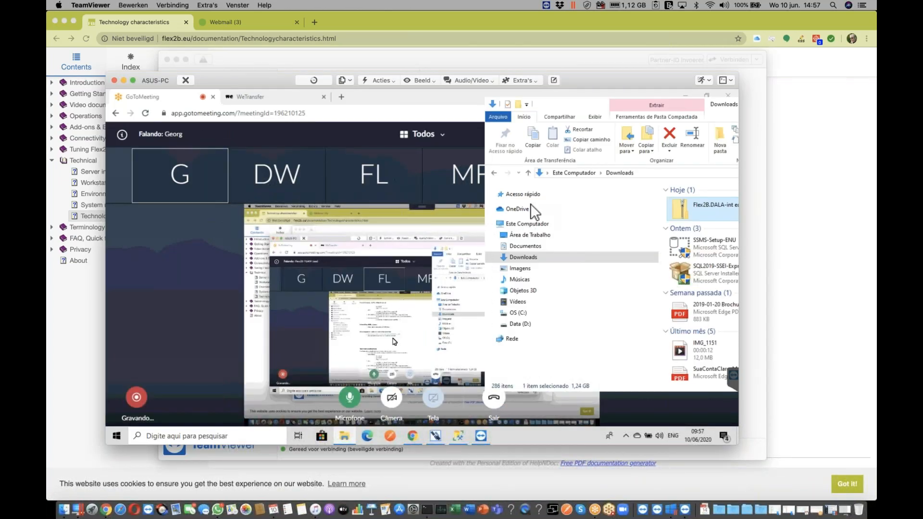
double_click(564, 102)
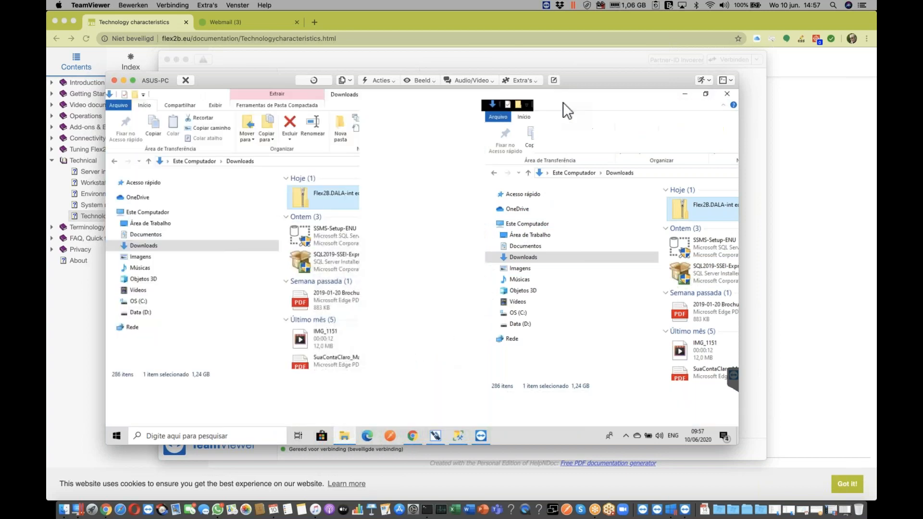
right_click(368, 197)
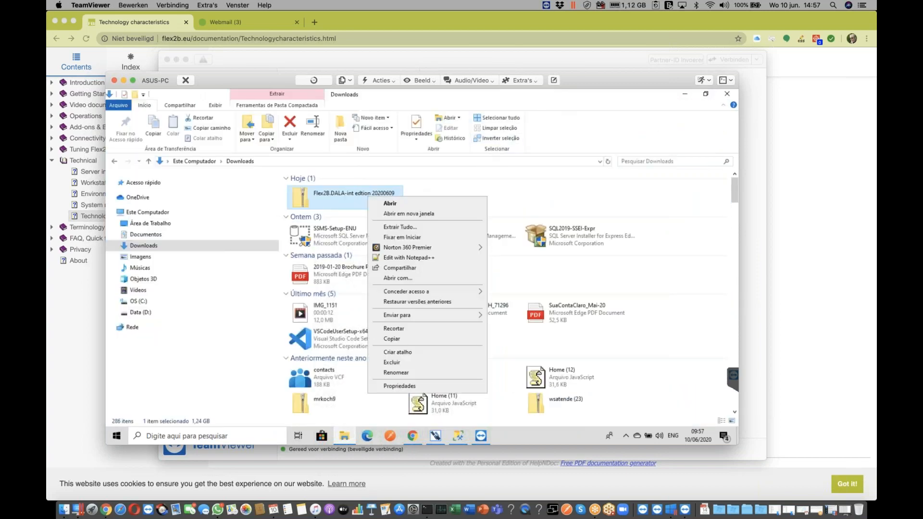
left_click(389, 228)
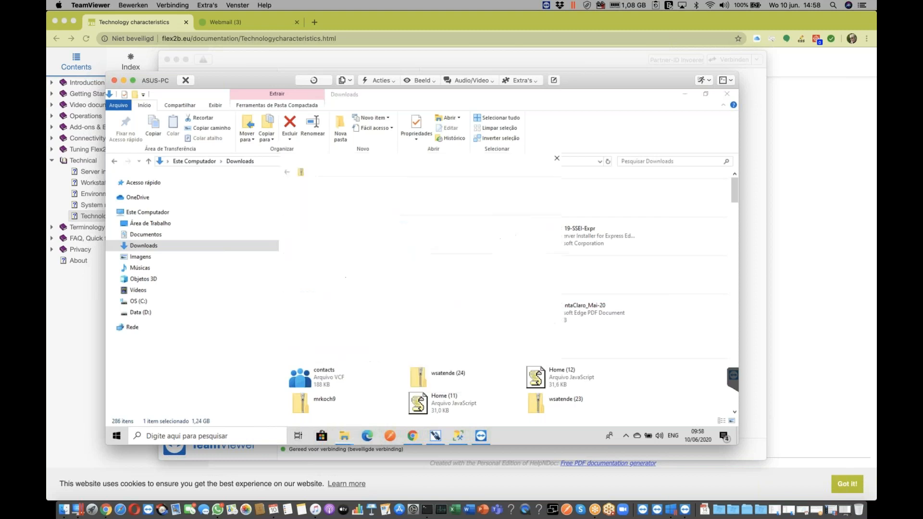
key("Return")
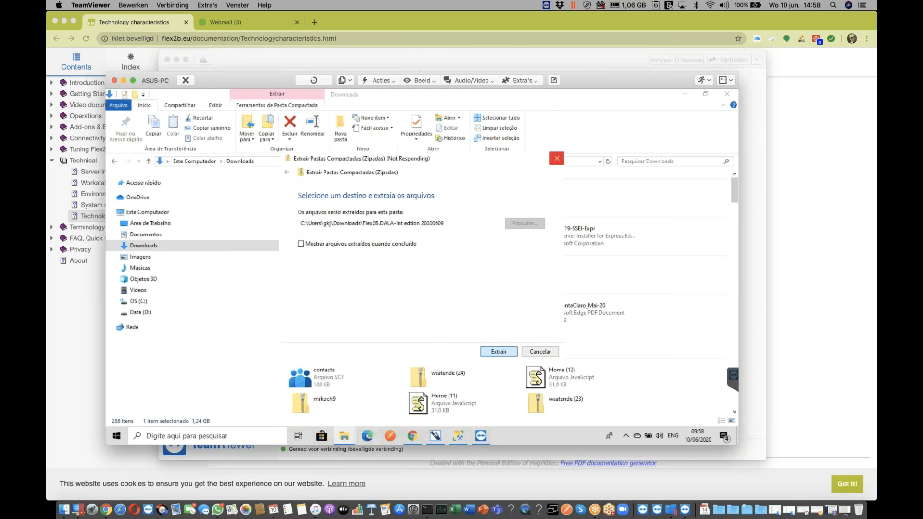
Step: Minimize the remote Explorer window and let the 7,667-item extraction run in the background
left_click(685, 94)
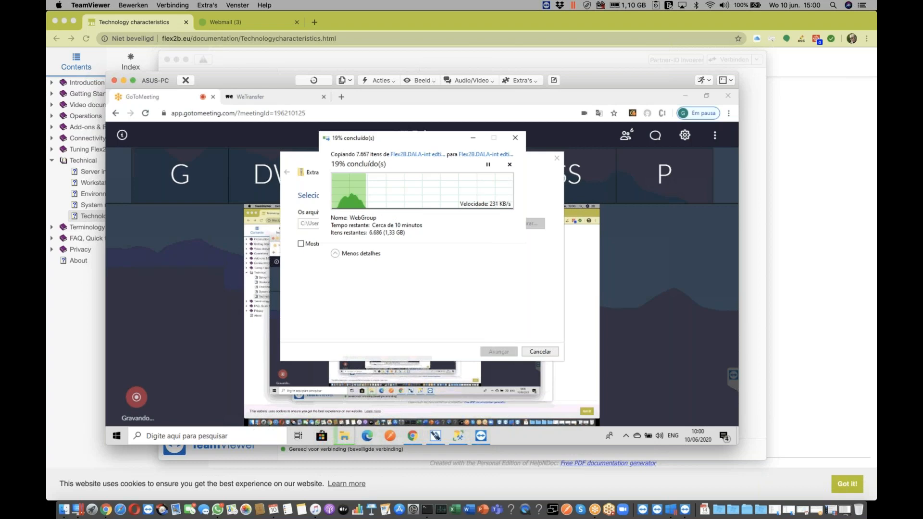
mouse_move(152, 220)
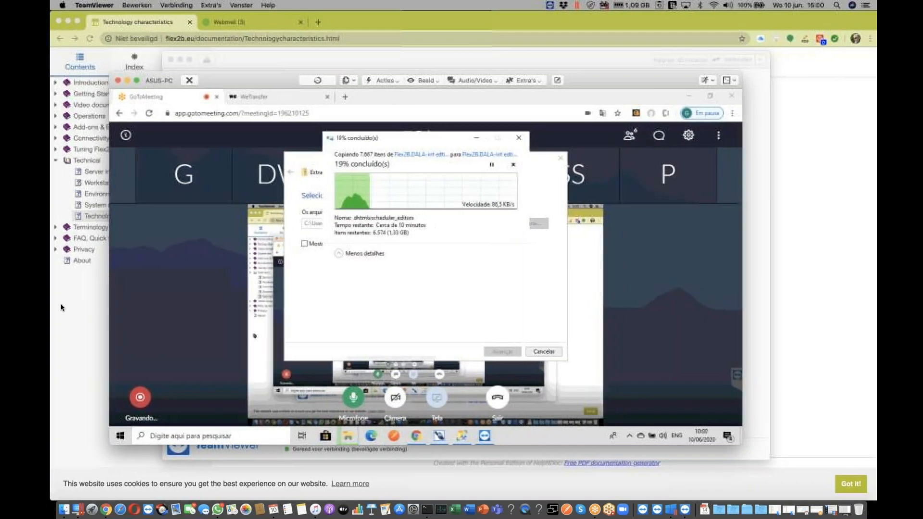
Step: In a new incognito window, search 'sql vers' and highlight the SQL Server 2019 build 15.0.2000.5 row
right_click(106, 508)
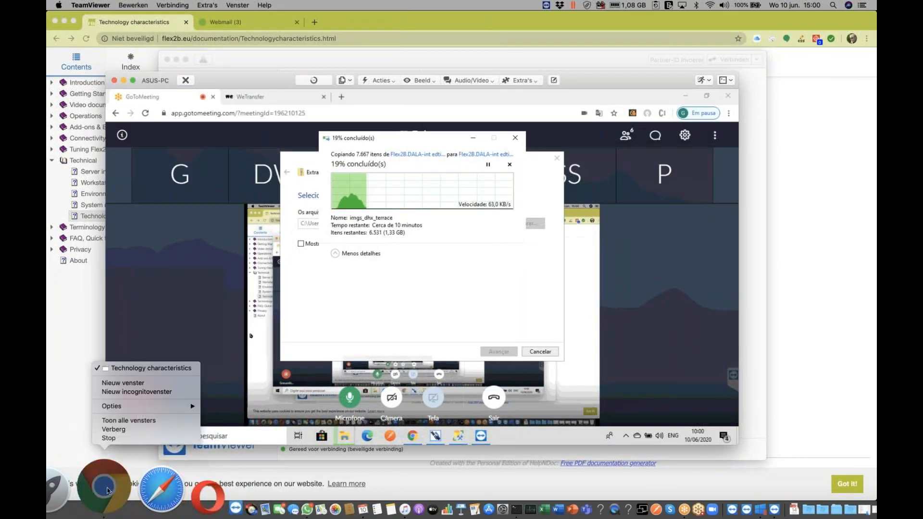
left_click(134, 392)
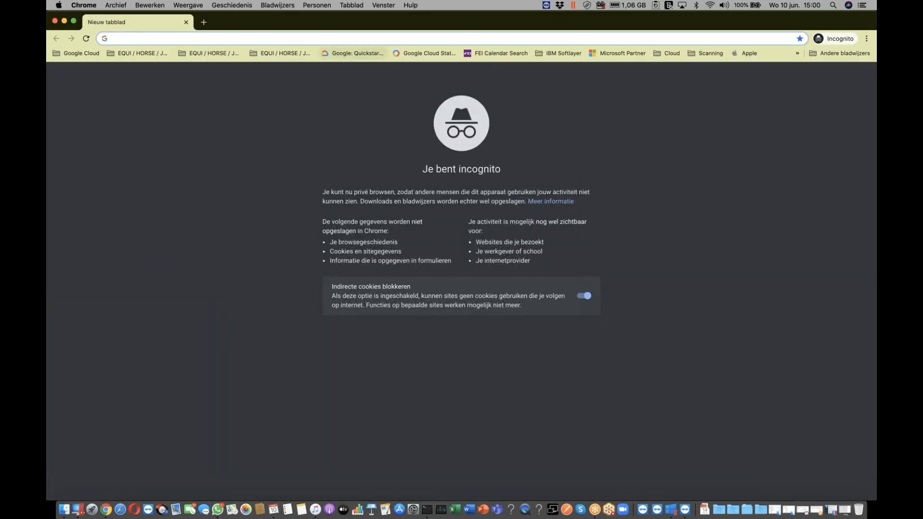
type("s")
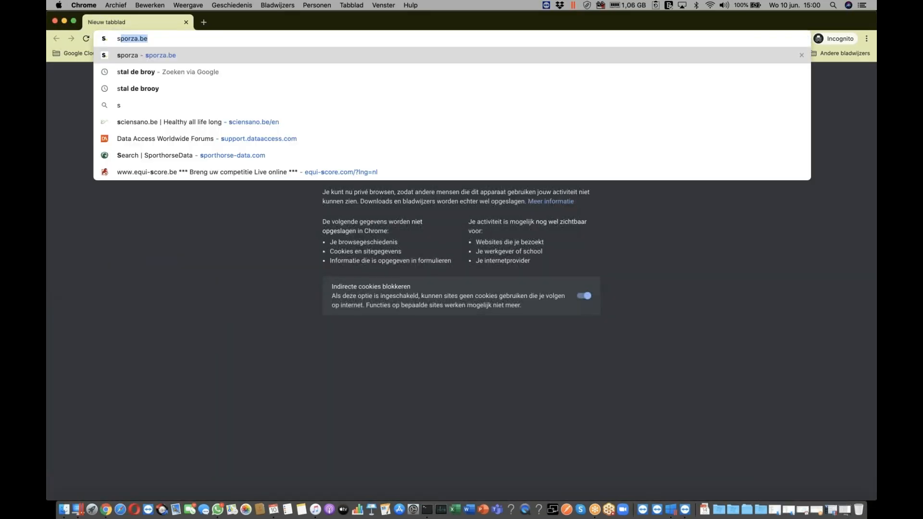
type("ql version numbers")
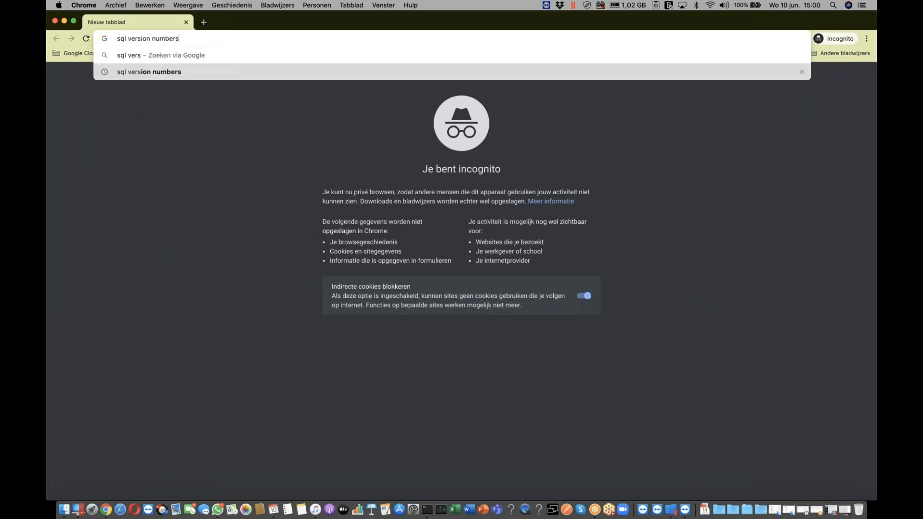
key("Return")
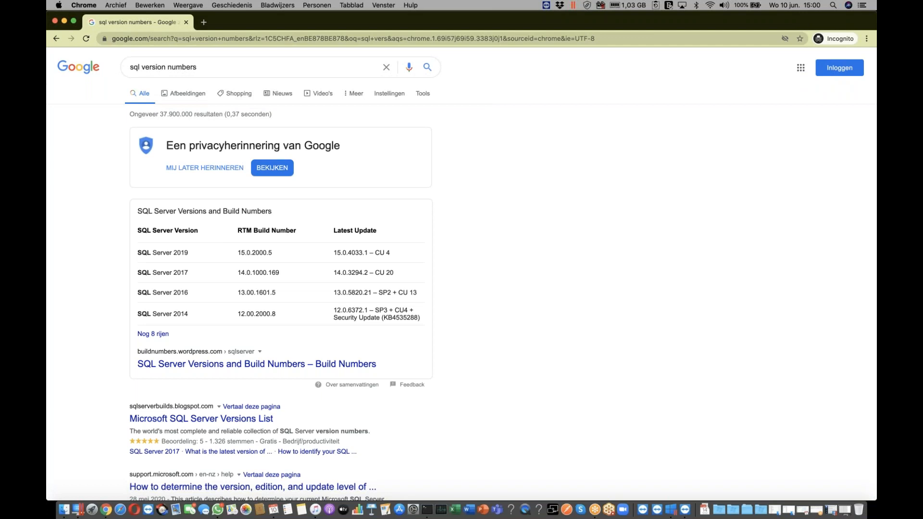
left_click_drag(165, 252, 403, 252)
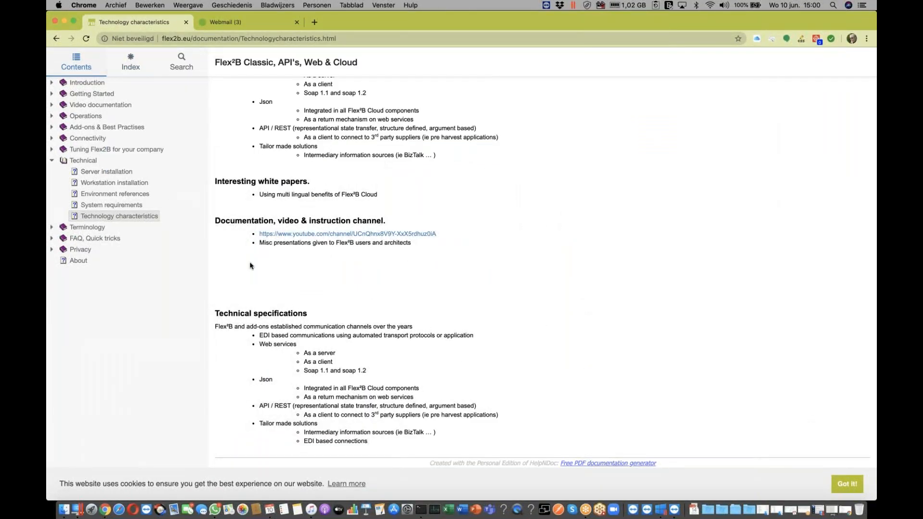
Step: Minimize the main TeamViewer window and show the remote session full screen with the extraction progress in front
left_click(674, 508)
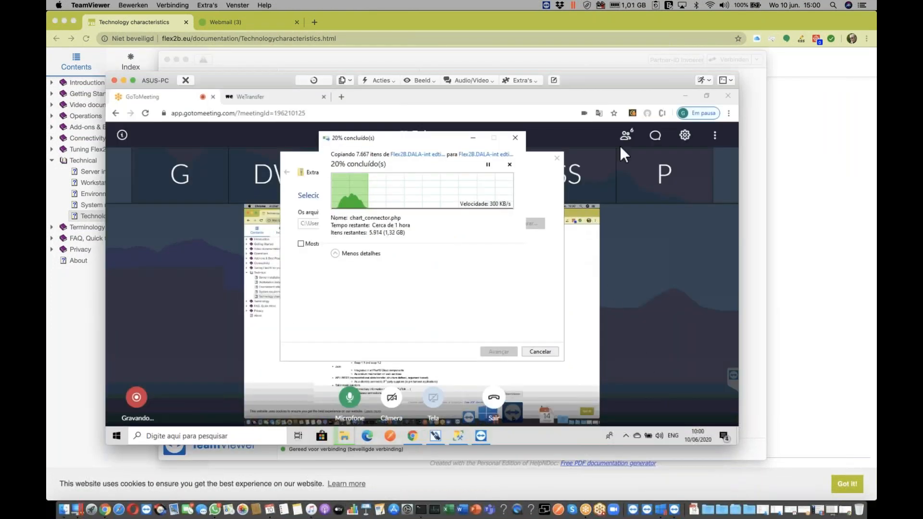
left_click(629, 59)
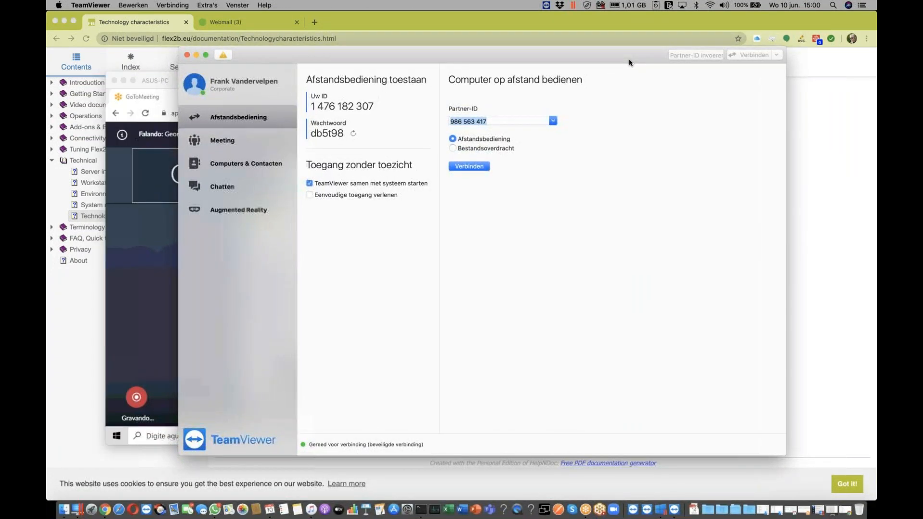
left_click(196, 55)
left_click_drag(258, 82, 256, 64)
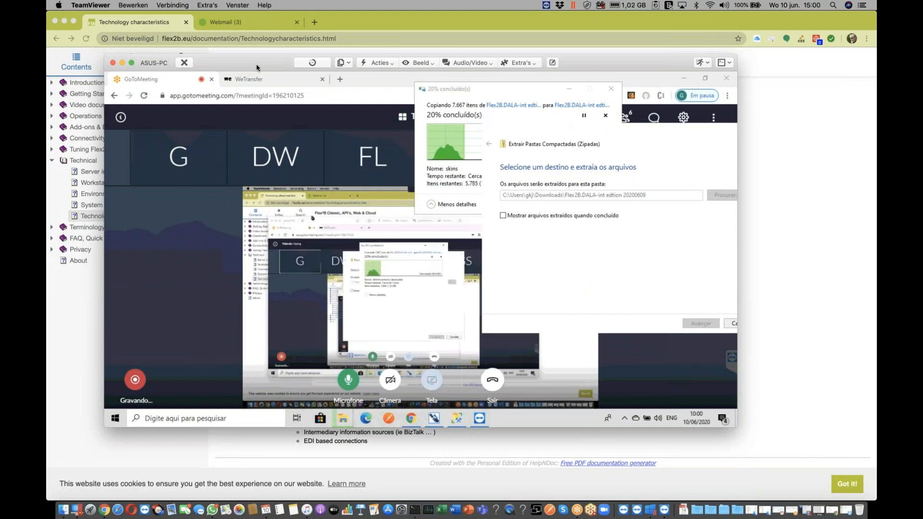
left_click(131, 62)
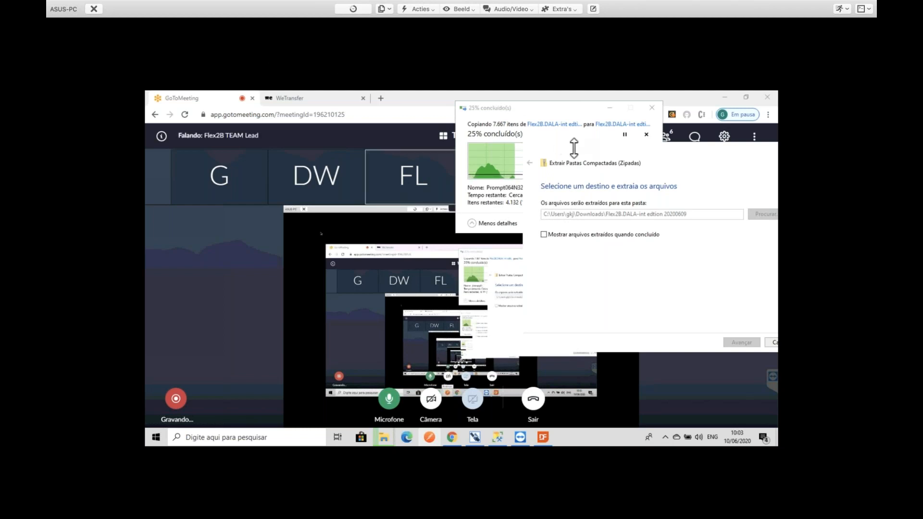
left_click(573, 107)
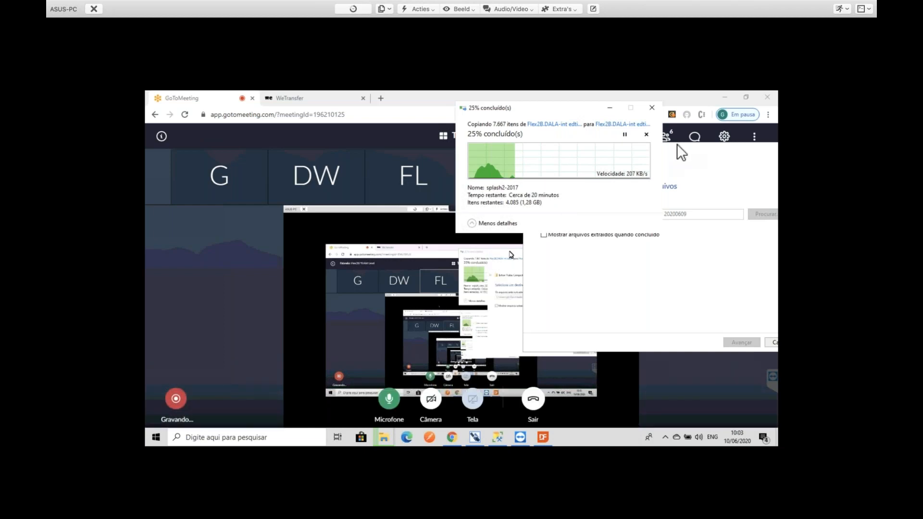
Step: Minimize the remote Chrome window to reveal SSMS and preview the open File Explorer windows
left_click(726, 97)
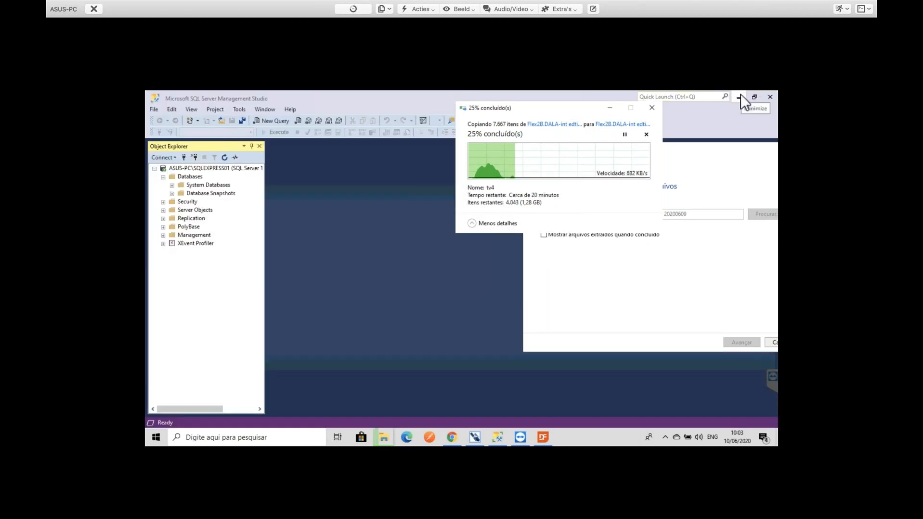
left_click(382, 437)
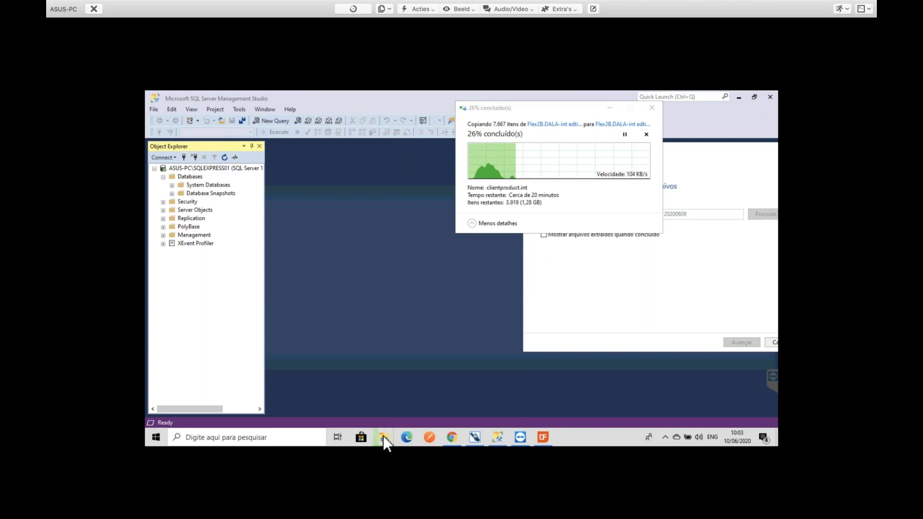
Step: In a new File Explorer window, go to Downloads > Flex2B.DALA-int edtion 20200609 > Flex2B.DALA > #DBServer > SQL-Backup
right_click(383, 437)
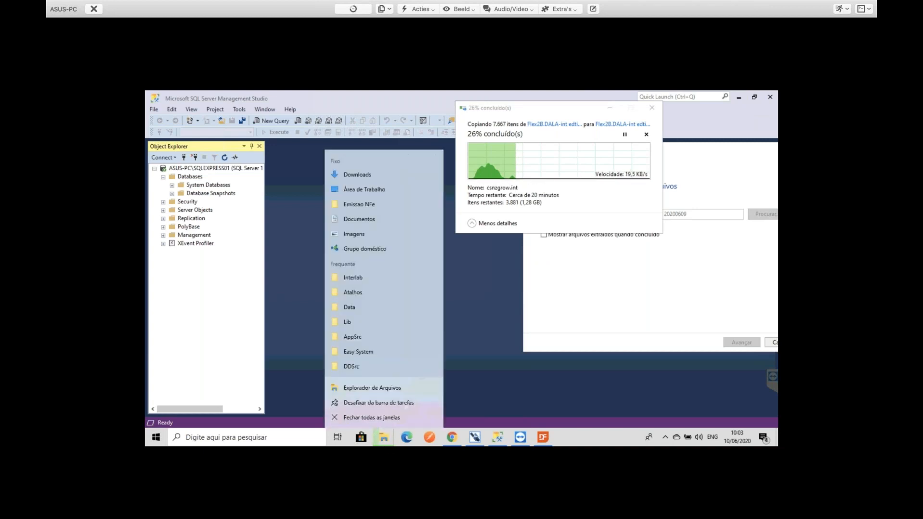
left_click(378, 388)
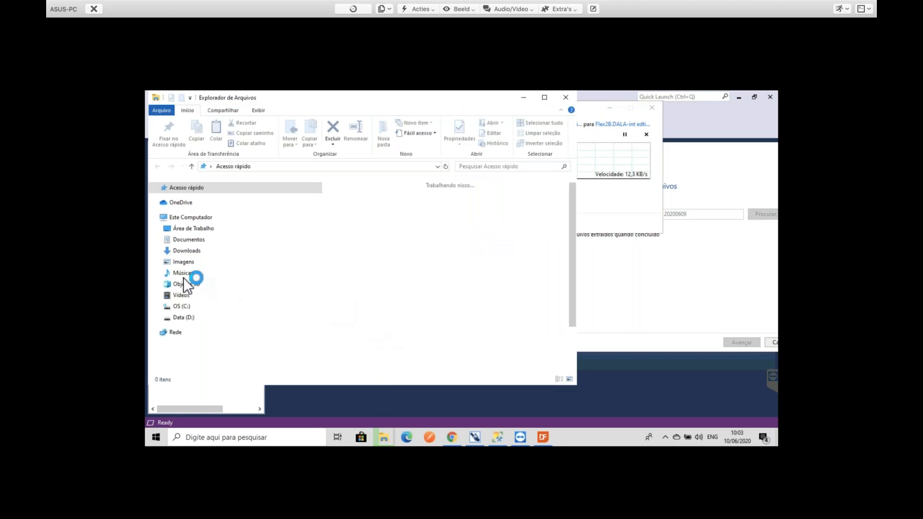
left_click(194, 253)
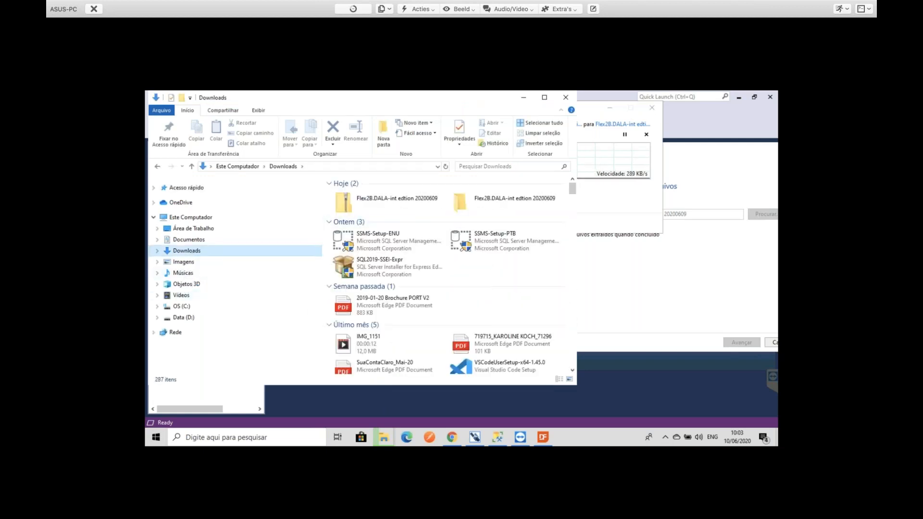
left_click_drag(290, 231, 251, 232)
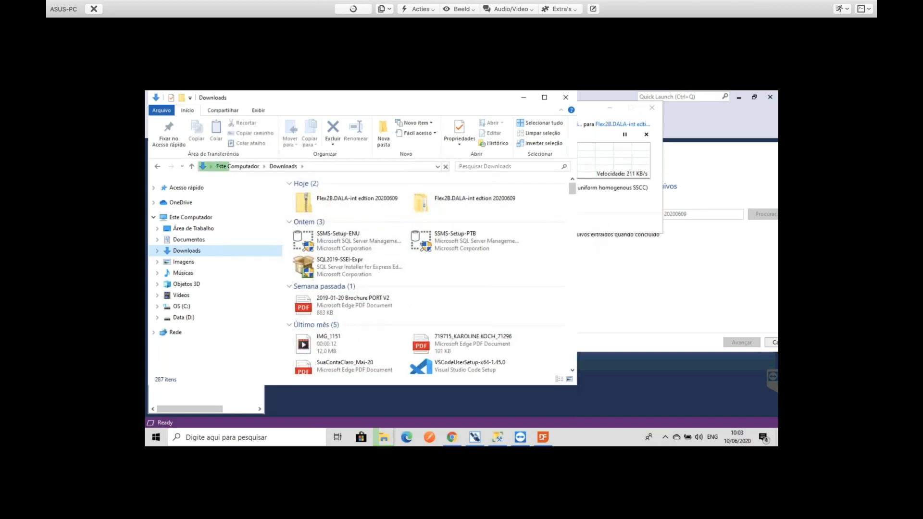
left_click_drag(756, 240, 754, 241)
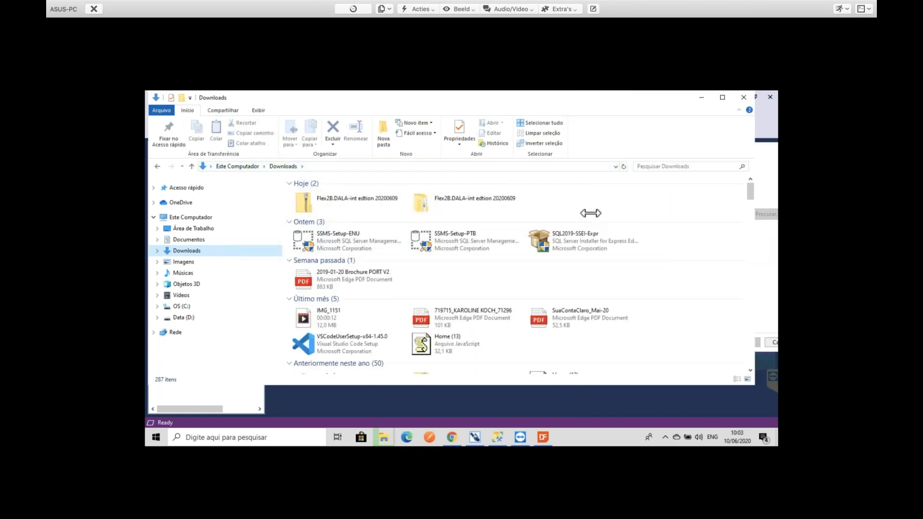
double_click(488, 198)
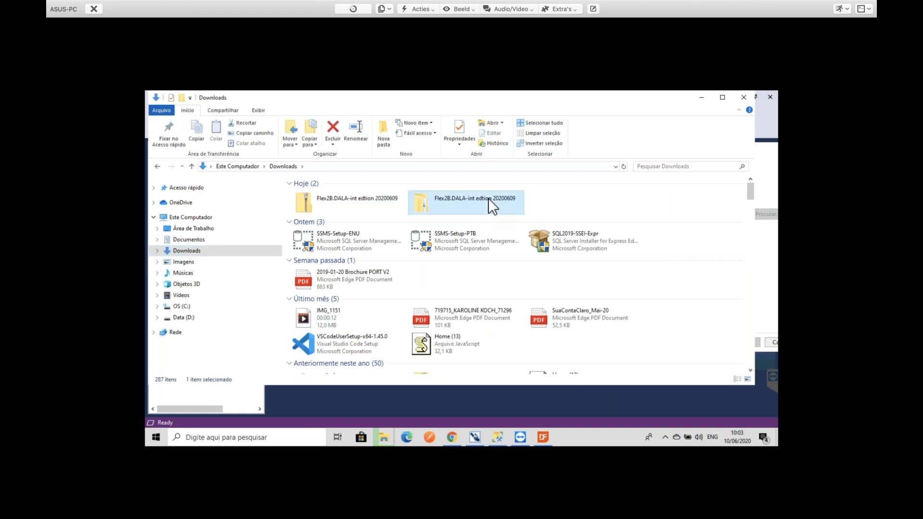
double_click(422, 194)
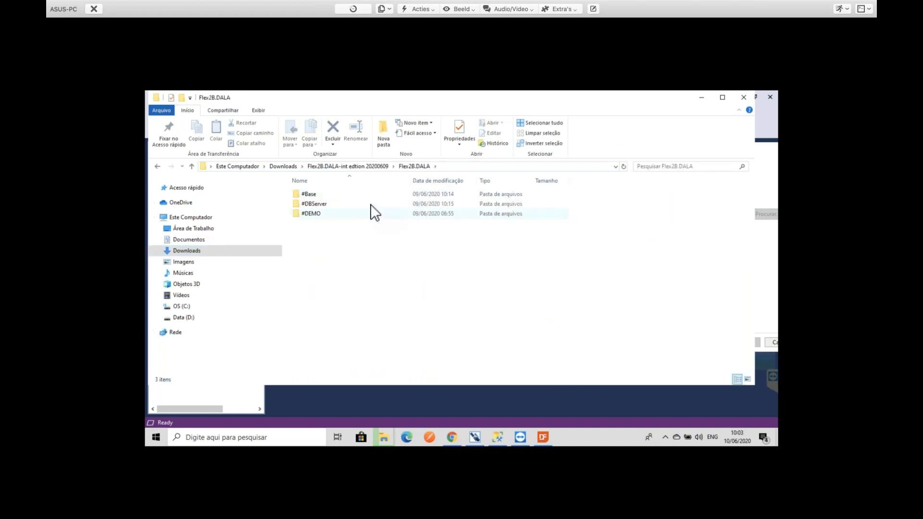
double_click(371, 205)
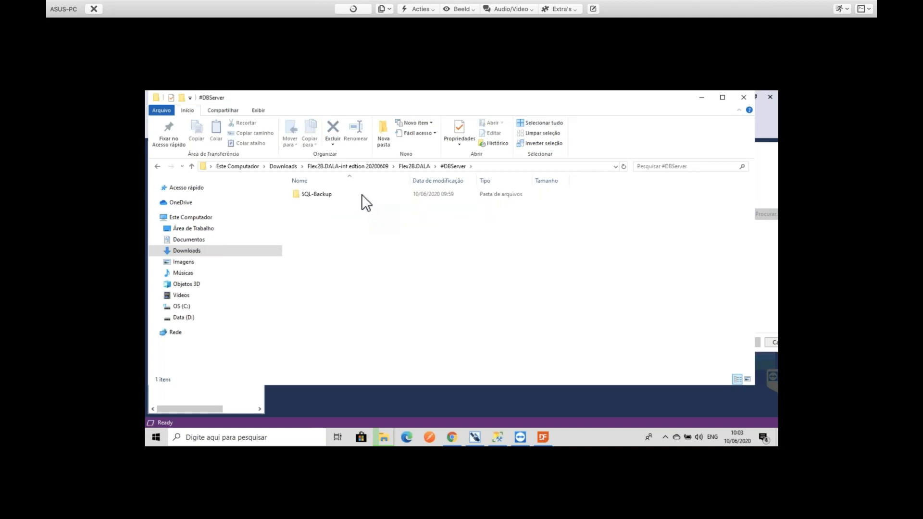
left_click(361, 195)
double_click(362, 195)
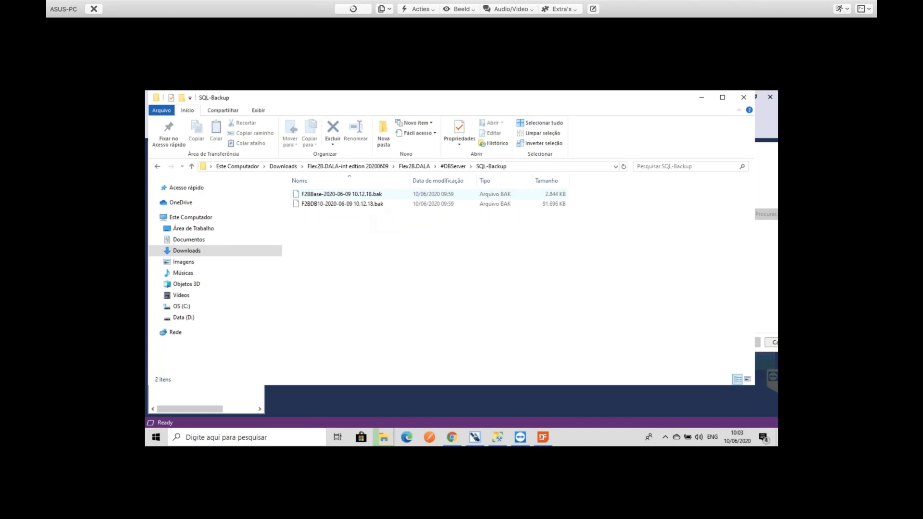
Step: Copy the SQL-Backup folder's full path from the address bar
left_click(557, 164)
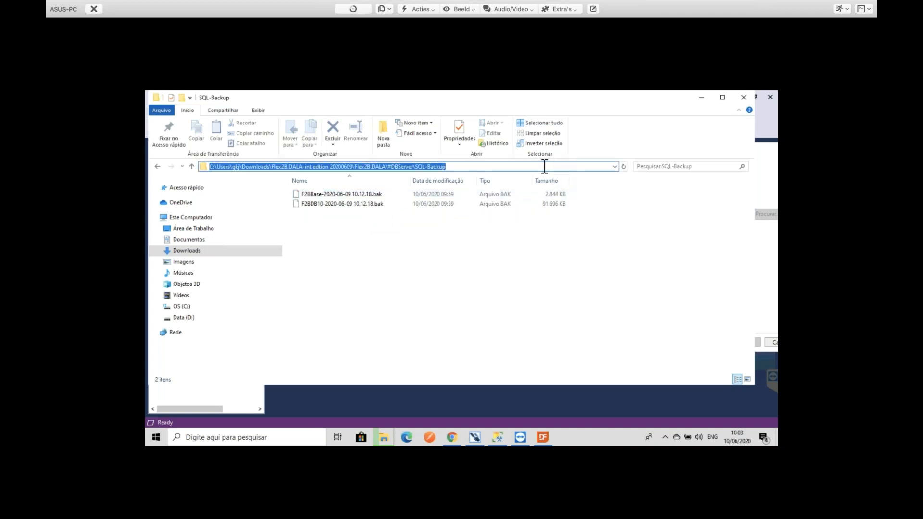
right_click(544, 167)
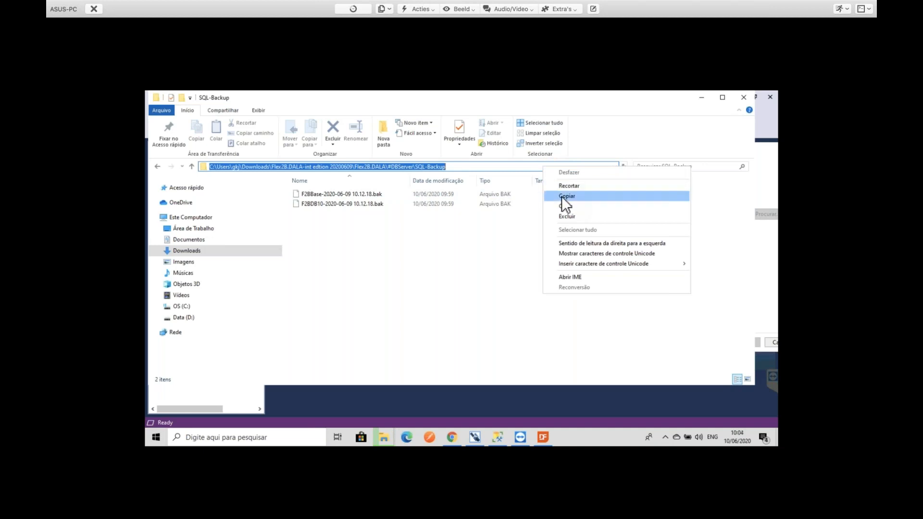
left_click(565, 197)
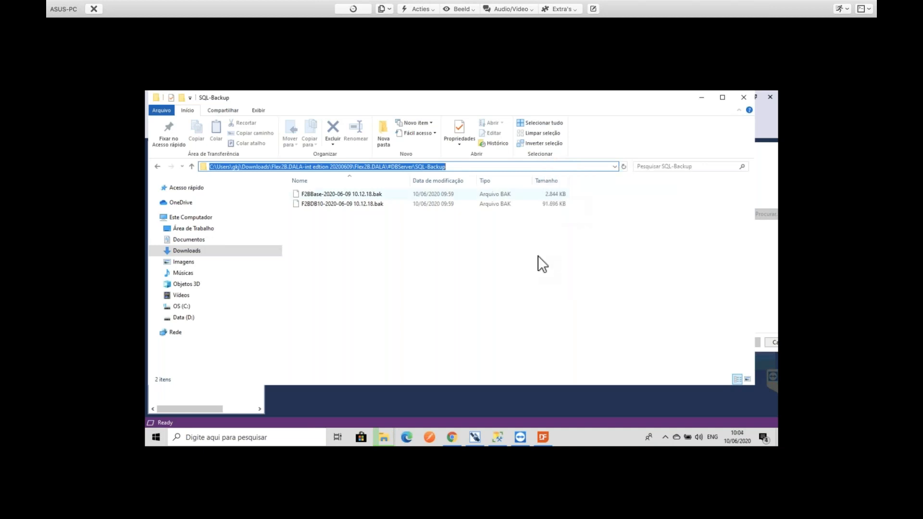
left_click(498, 437)
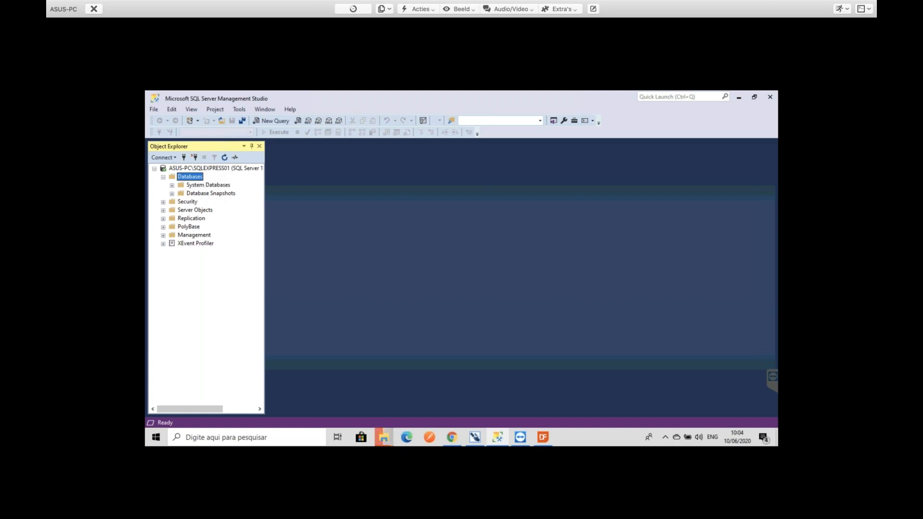
Step: Open Restore Database from the Databases node in Object Explorer
right_click(196, 179)
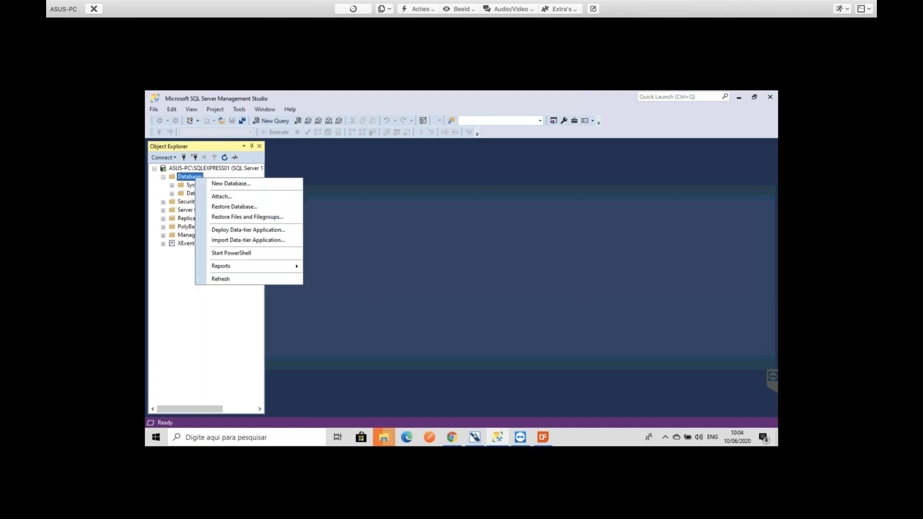
left_click(232, 207)
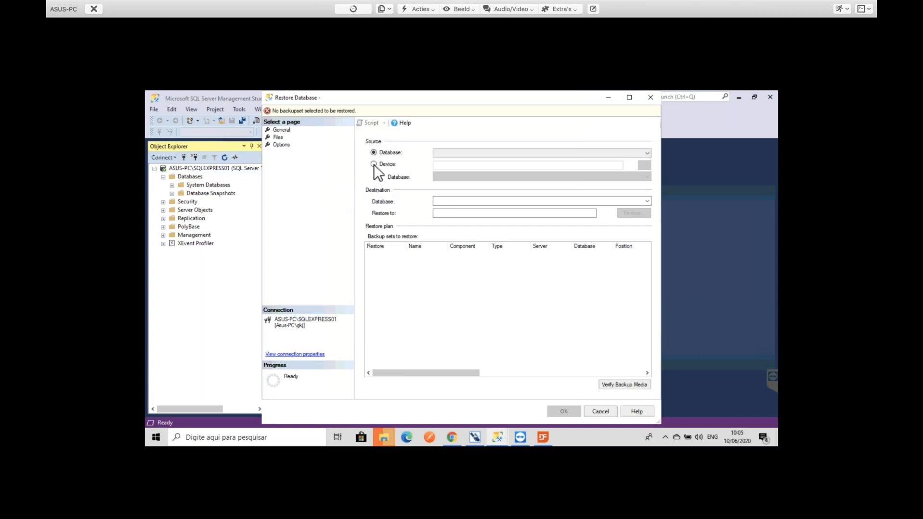
Step: Switch the restore source to Device and add a backup file
left_click(374, 164)
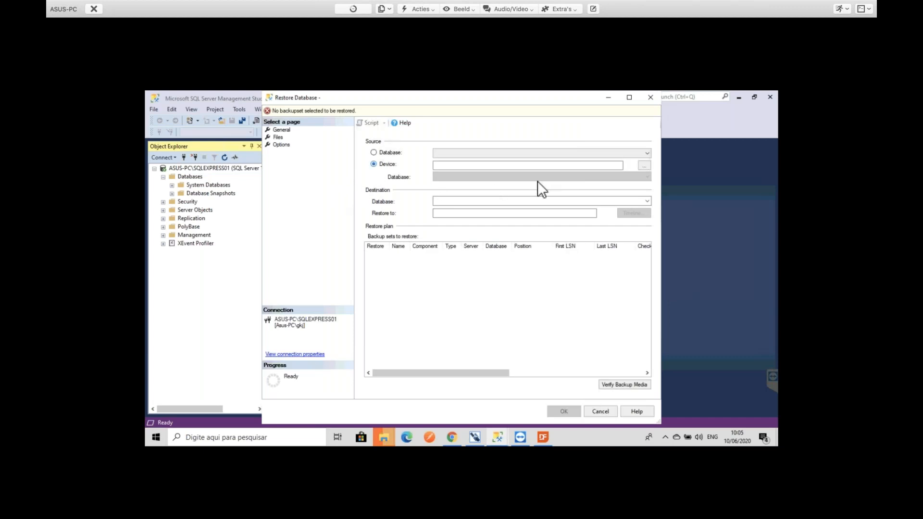
left_click(644, 166)
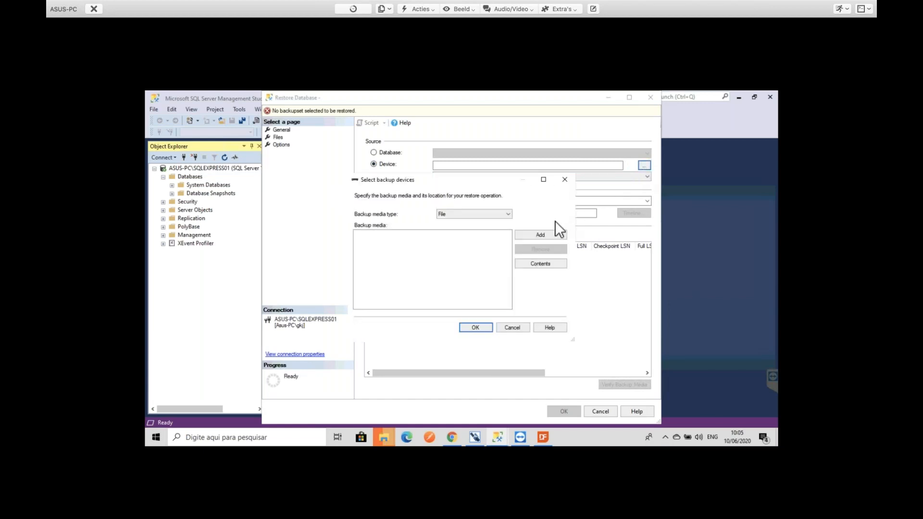
left_click(543, 238)
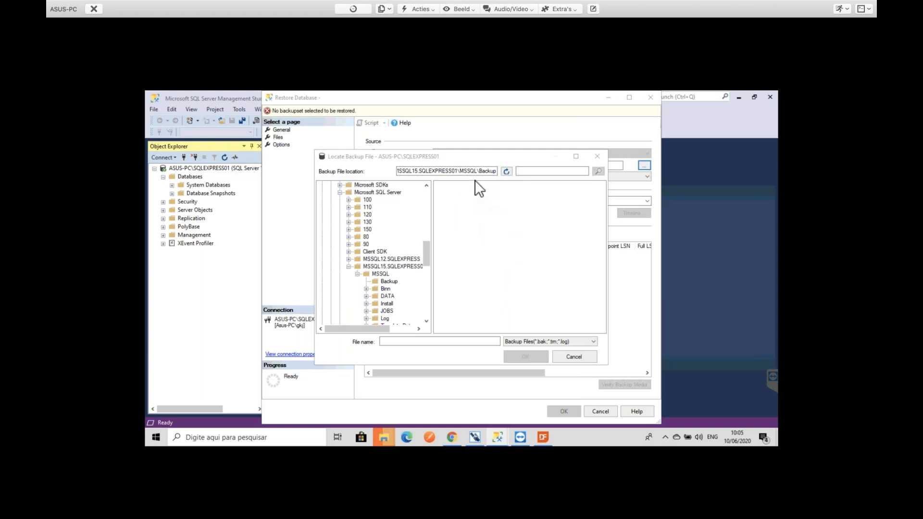
Step: Replace the backup file location with the pasted SQL-Backup folder path
left_click(472, 172)
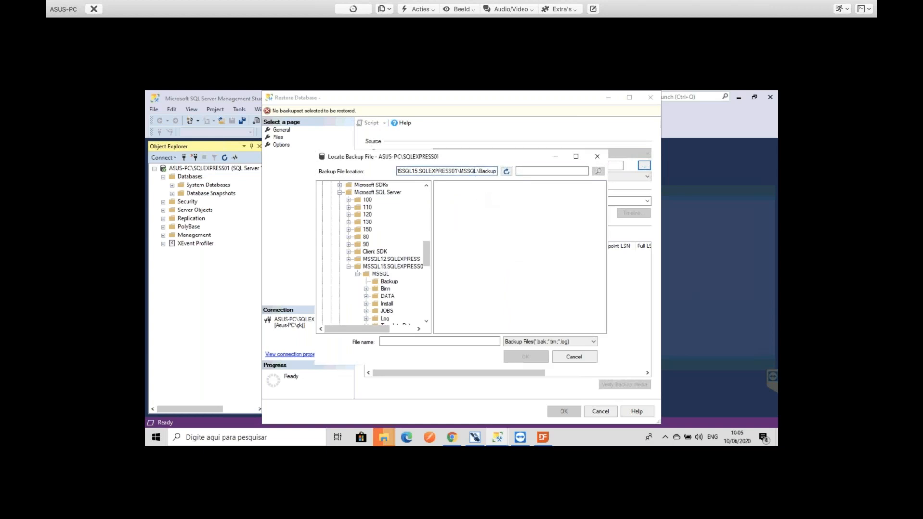
key("Home")
key("shift+Right")
key("shift+End")
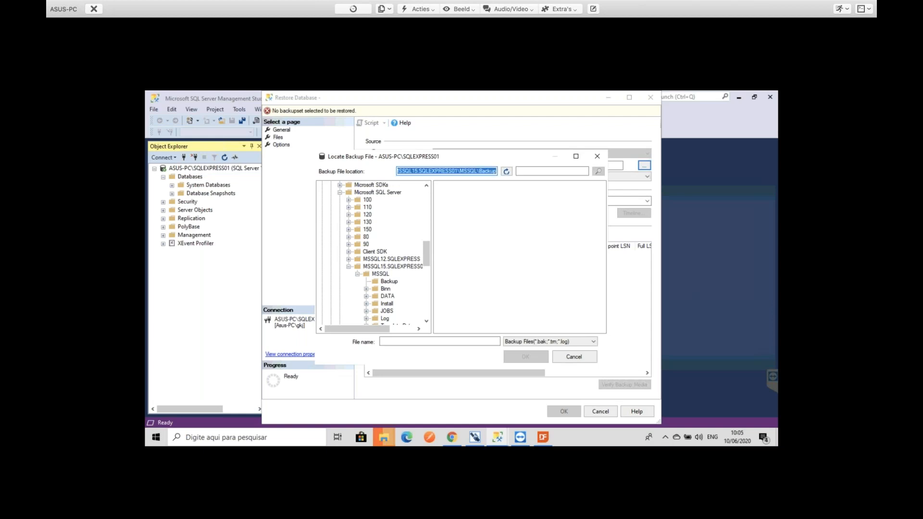
key("Delete")
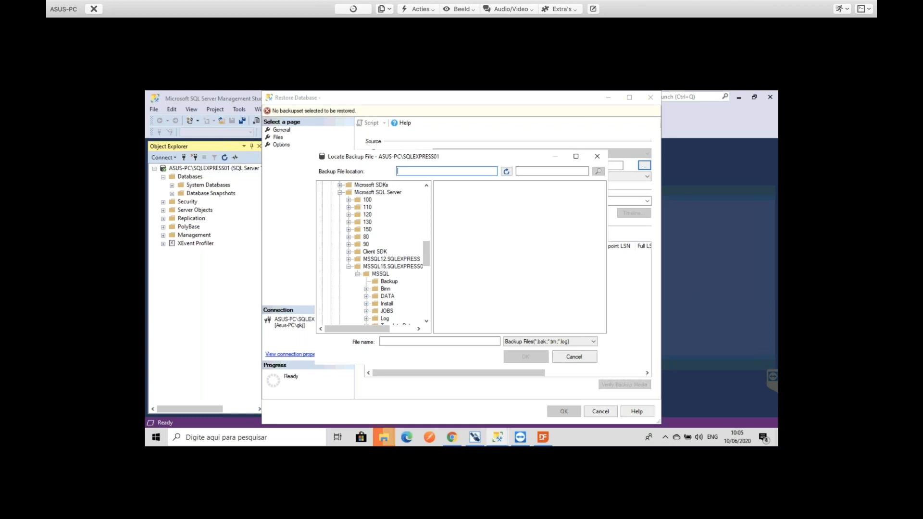
key("super+v")
right_click(473, 171)
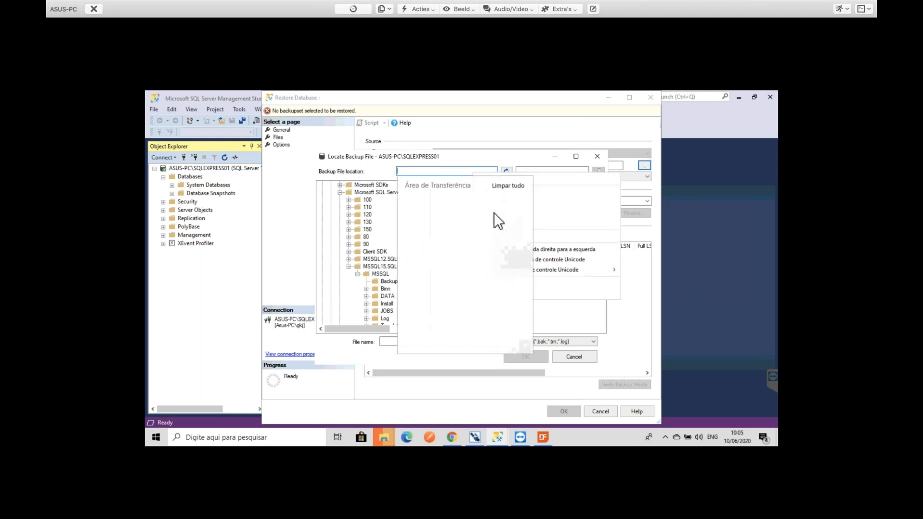
left_click(494, 212)
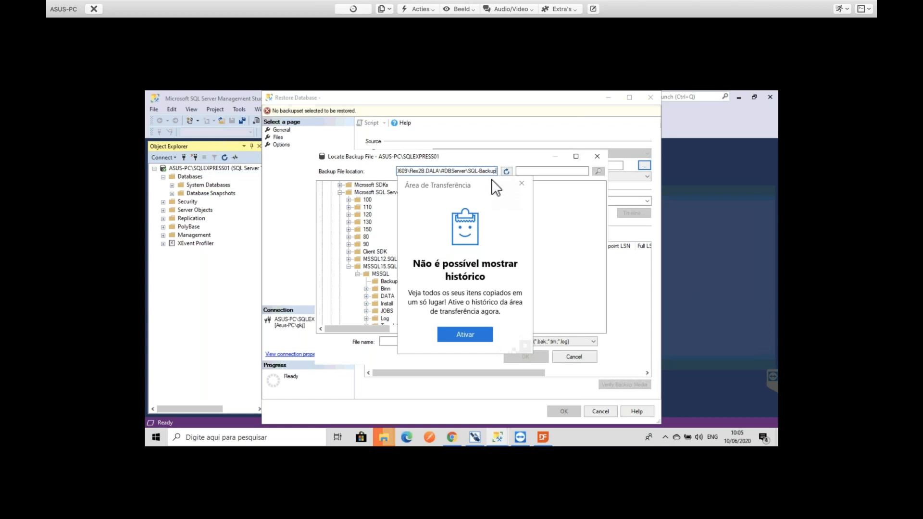
left_click(521, 183)
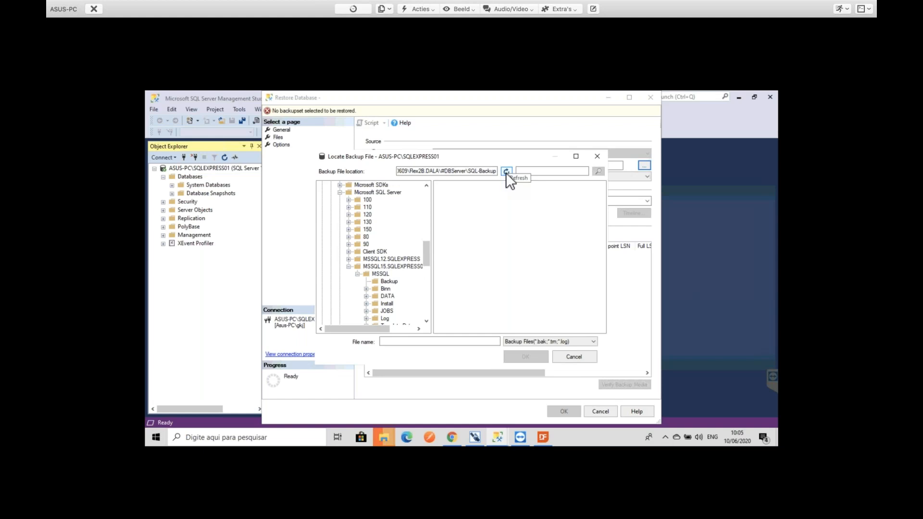
Step: Re-paste the SQL-Backup path over the C:\Users location and confirm it
left_click(506, 172)
left_click(483, 172)
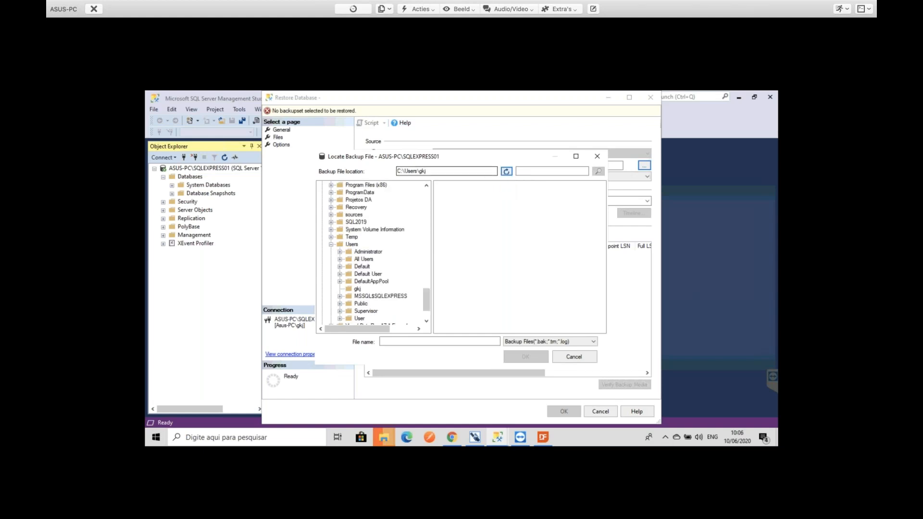
left_click_drag(439, 171, 388, 170)
key("BackSpace")
right_click(403, 172)
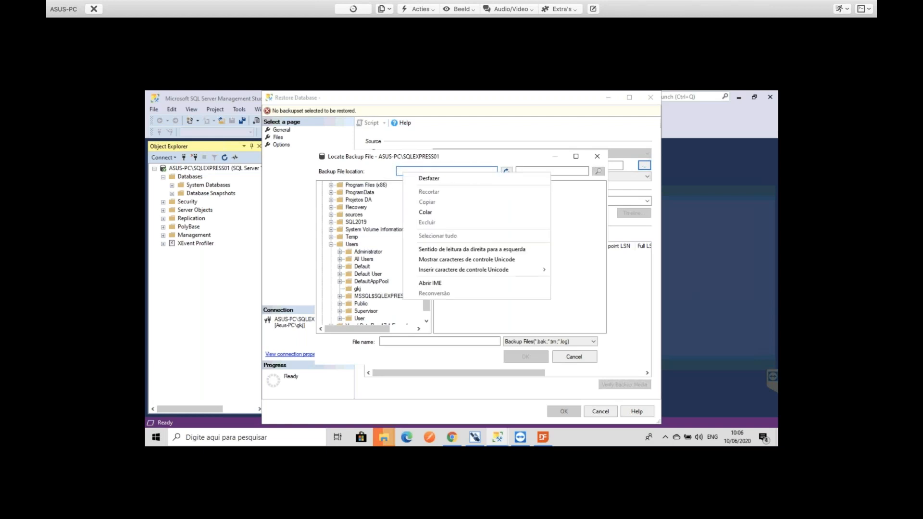
left_click(421, 212)
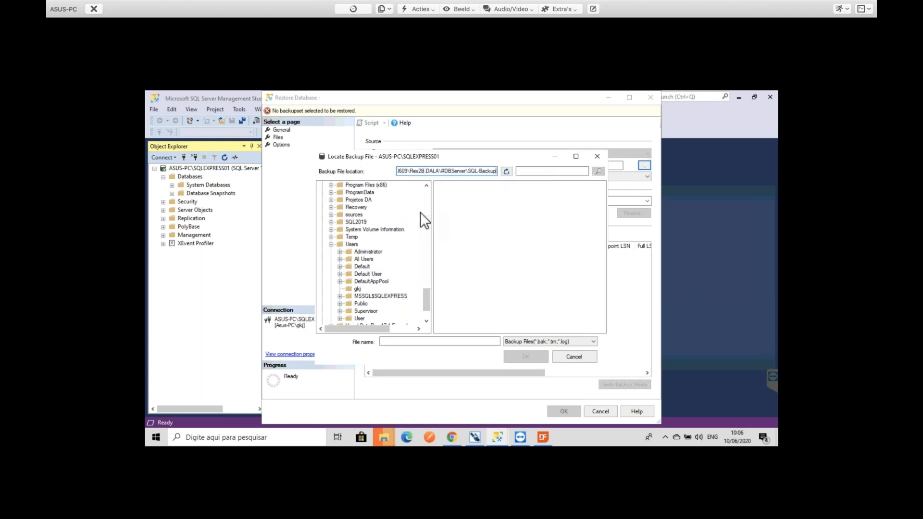
key("Escape")
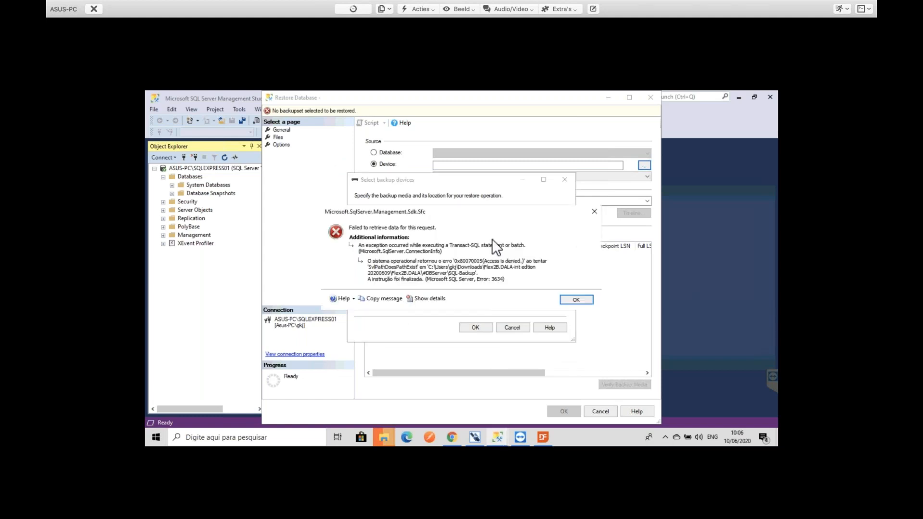
Step: Dismiss the access-denied error, add a backup file again, and clear the location path
left_click(572, 300)
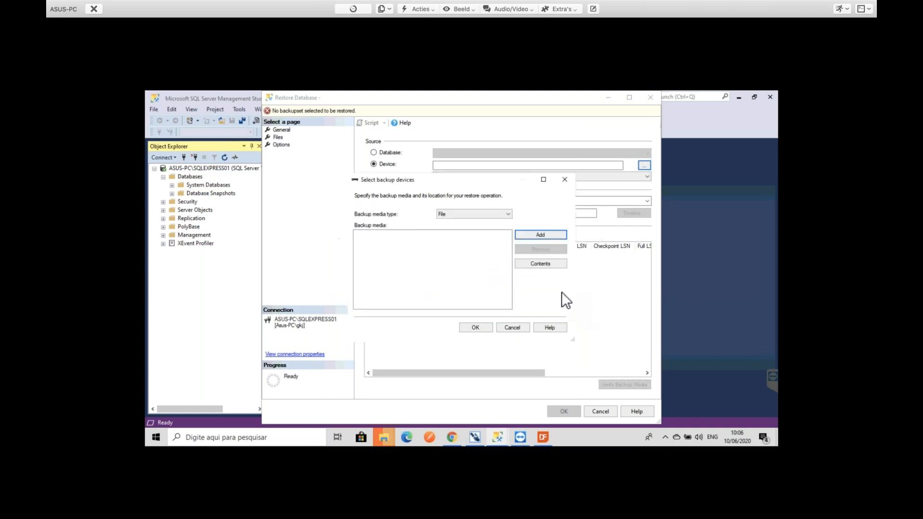
left_click(540, 235)
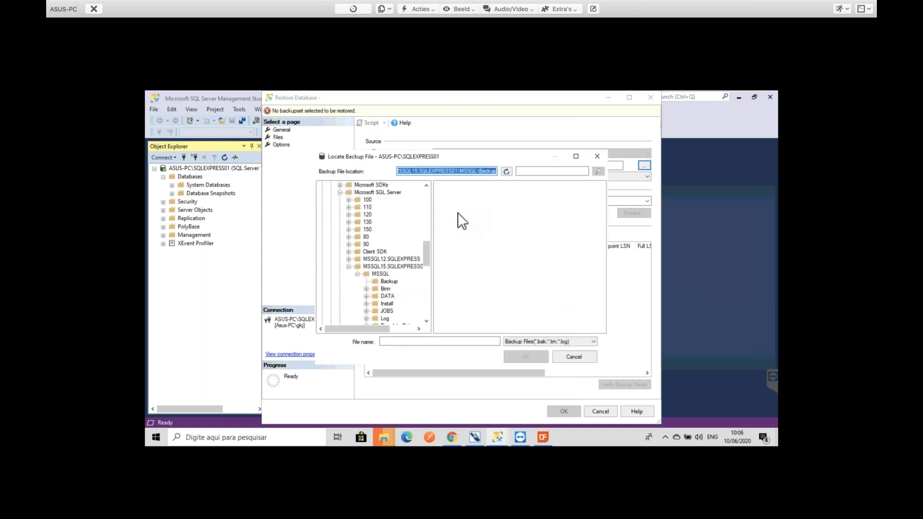
left_click(461, 171)
key("Home")
key("End")
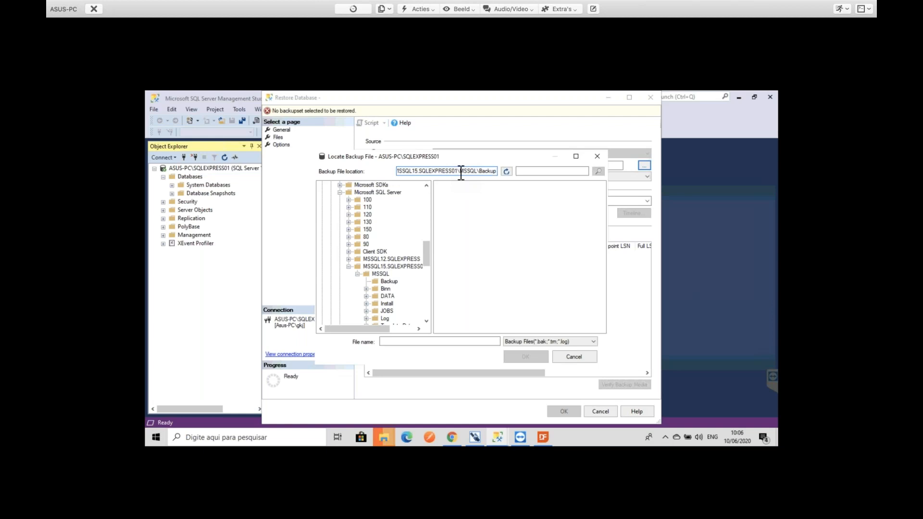
key("shift+Home")
key("BackSpace")
Step: Paste and confirm the SQL-Backup path again, then dismiss the repeated access-denied error
right_click(460, 172)
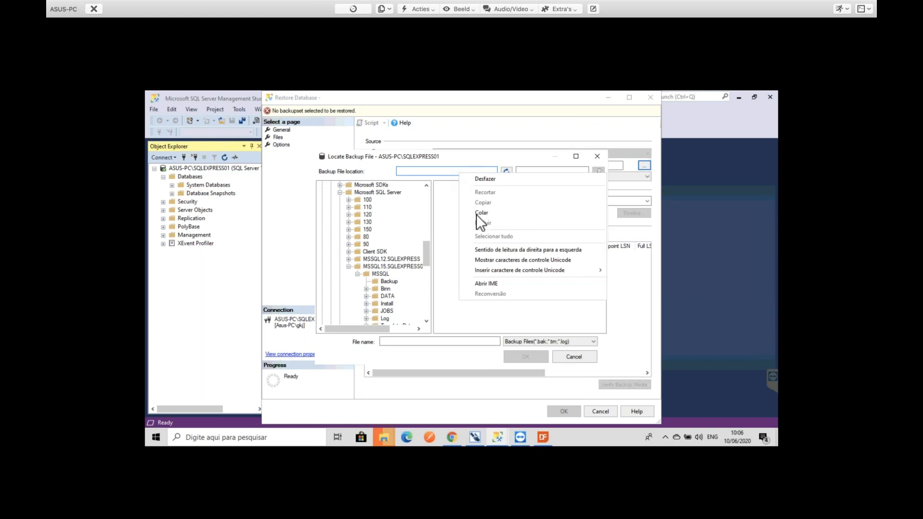
left_click(476, 215)
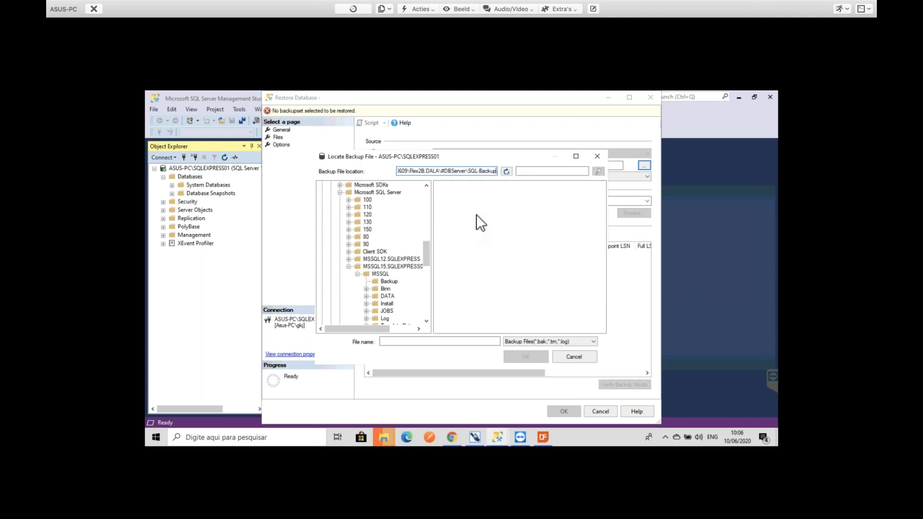
key("Return")
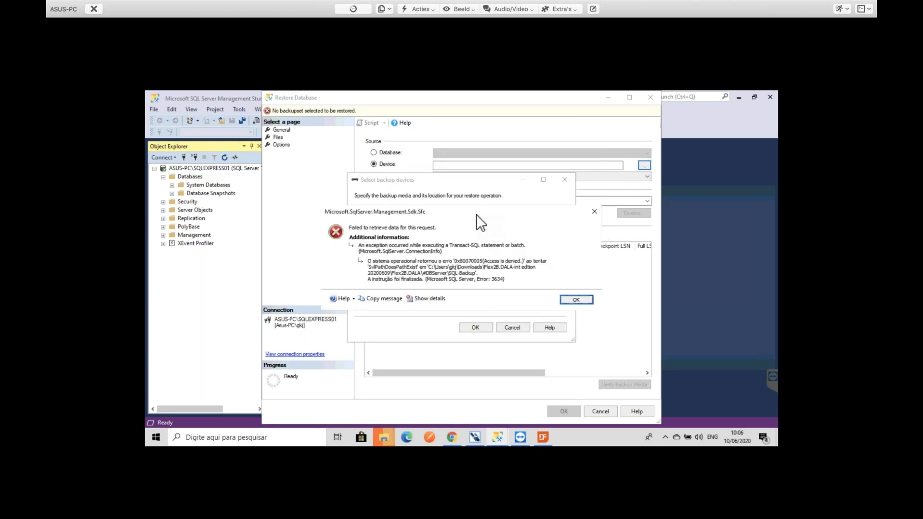
left_click(567, 301)
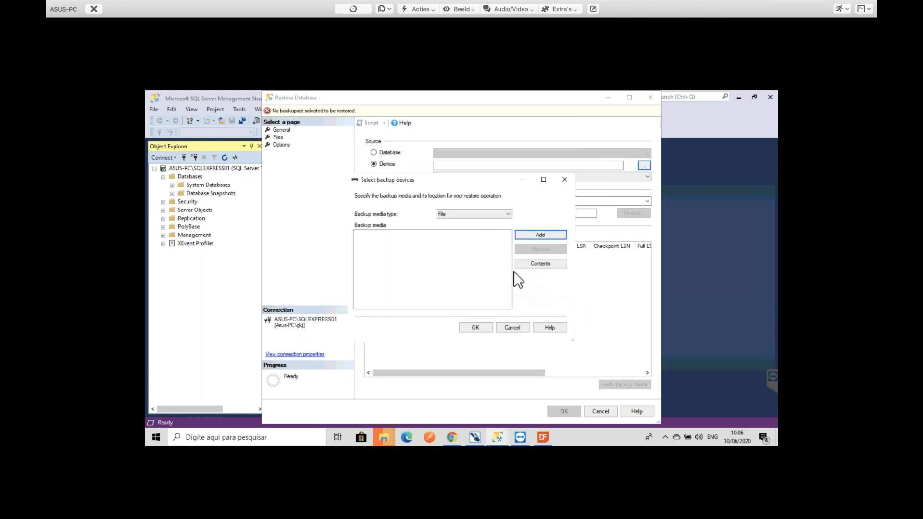
Step: Browse the Locate Backup File tree to C:\Users and select the user's profile folder
left_click(535, 234)
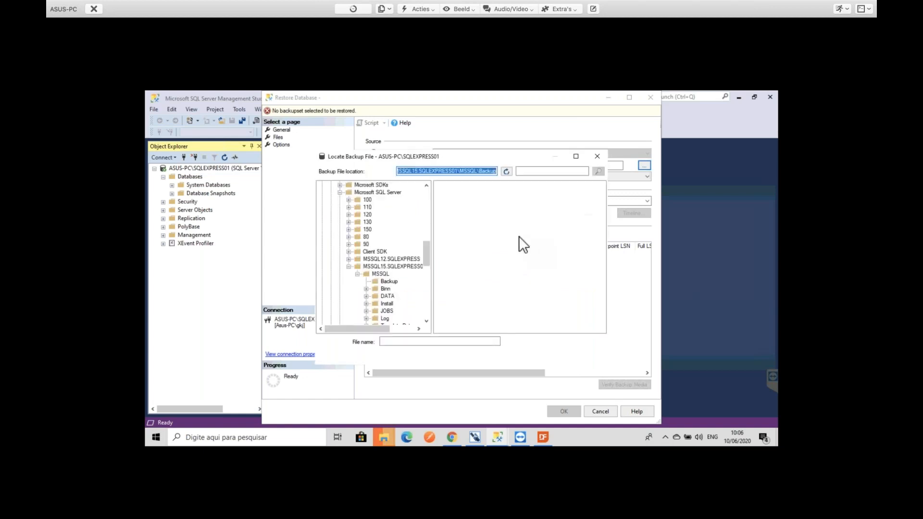
left_click_drag(427, 250, 428, 184)
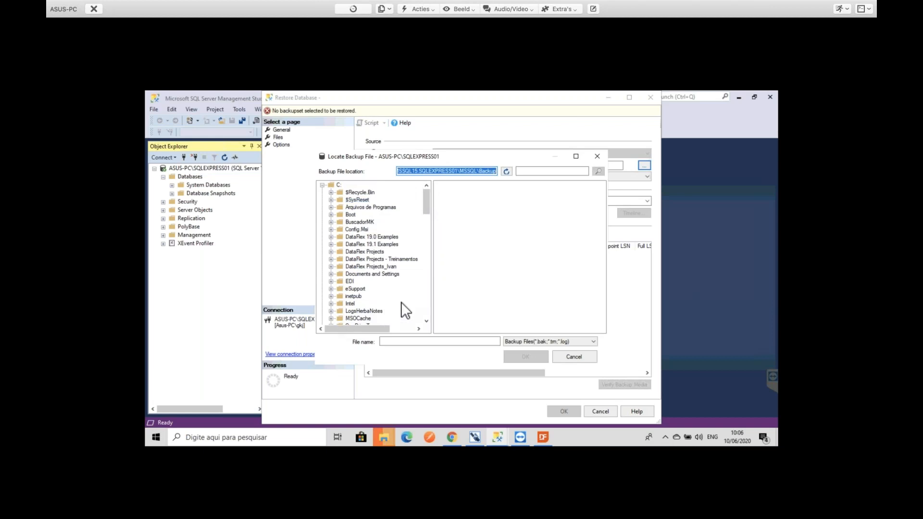
left_click(427, 305)
left_click(427, 305)
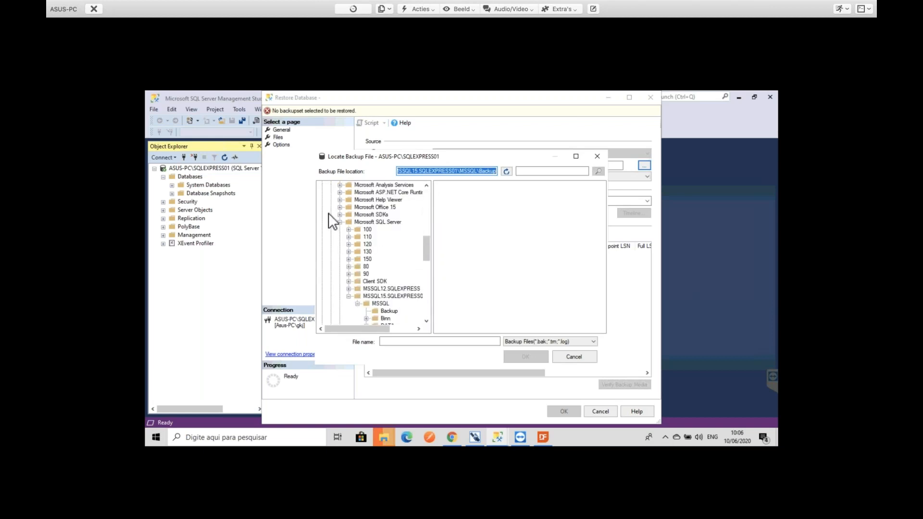
left_click(339, 222)
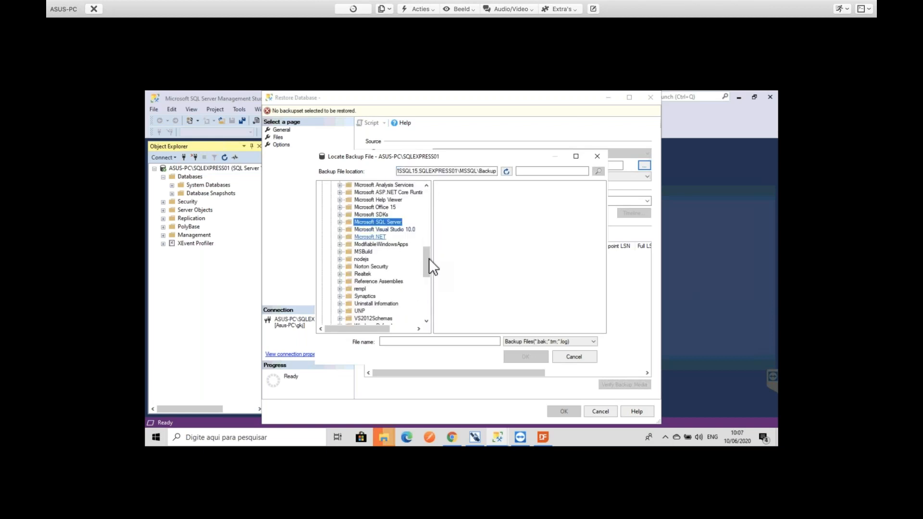
left_click_drag(429, 258, 422, 206)
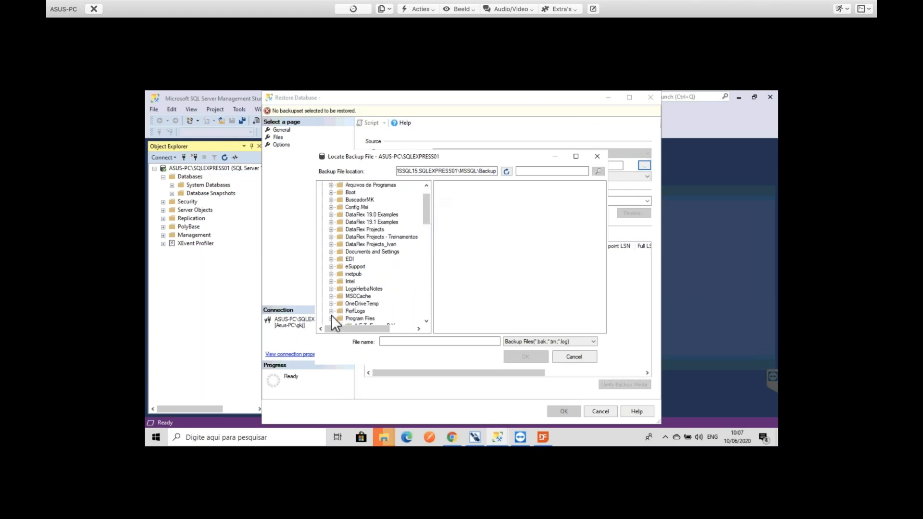
left_click(332, 318)
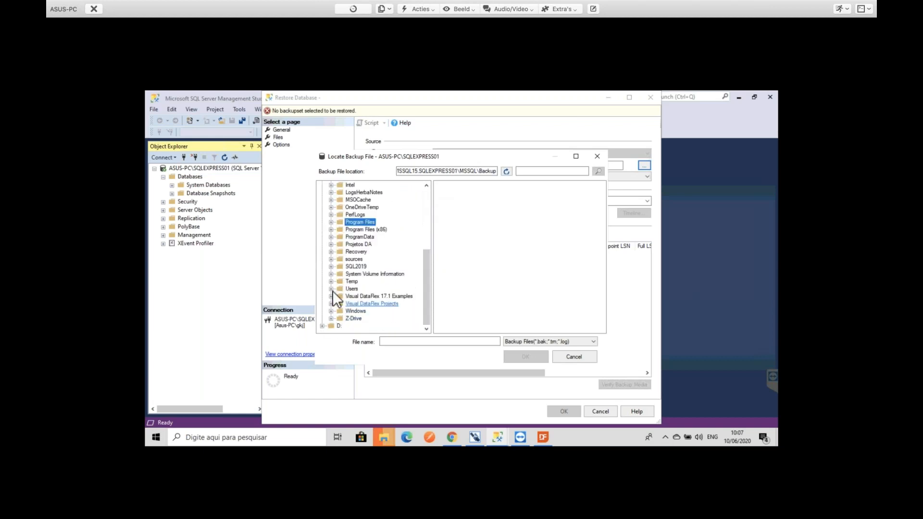
left_click(331, 288)
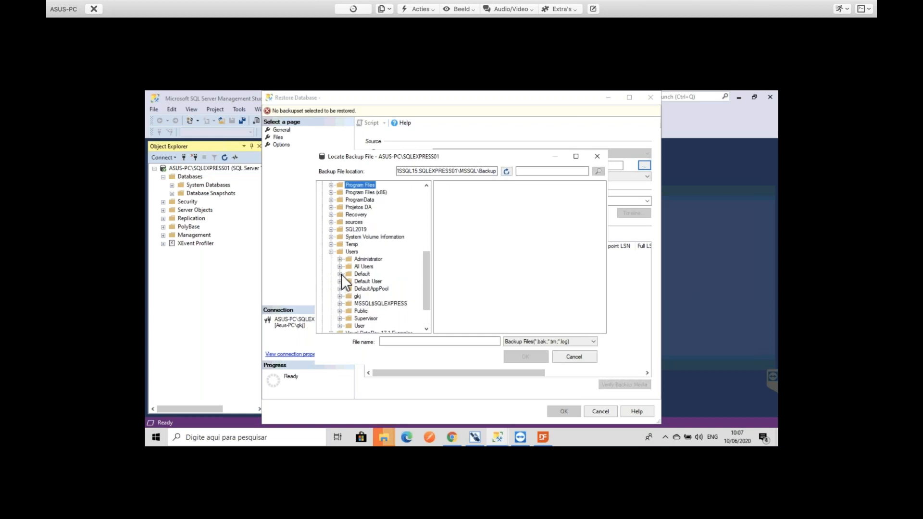
left_click(357, 296)
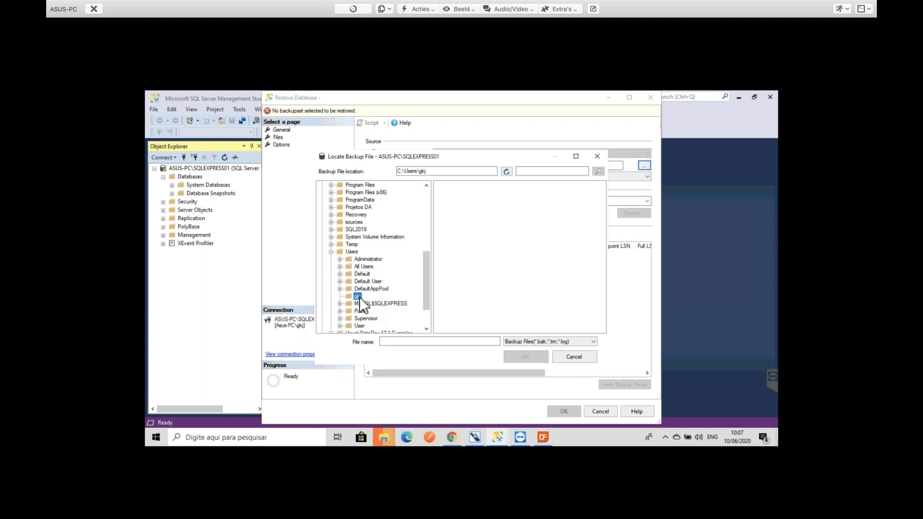
left_click(384, 439)
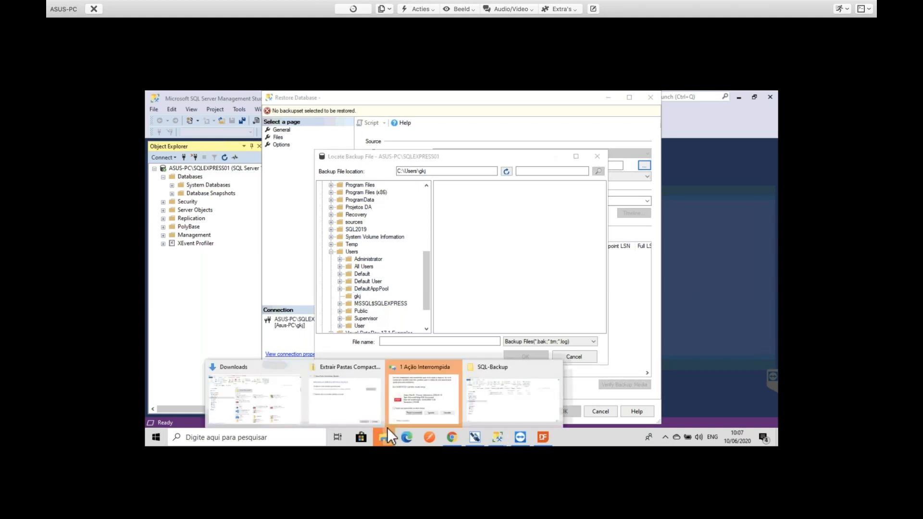
Step: Skip all failing files in the interrupted Flex2B extraction so copying resumes
left_click(424, 395)
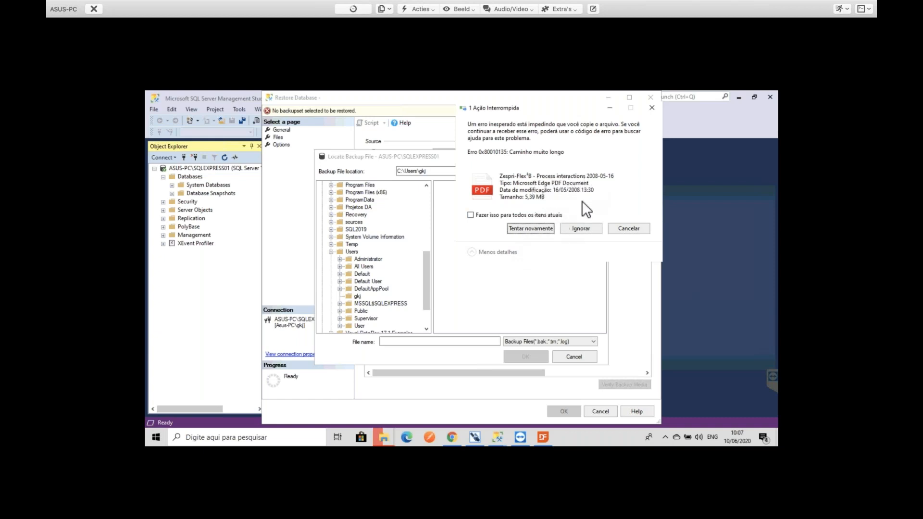
left_click(576, 228)
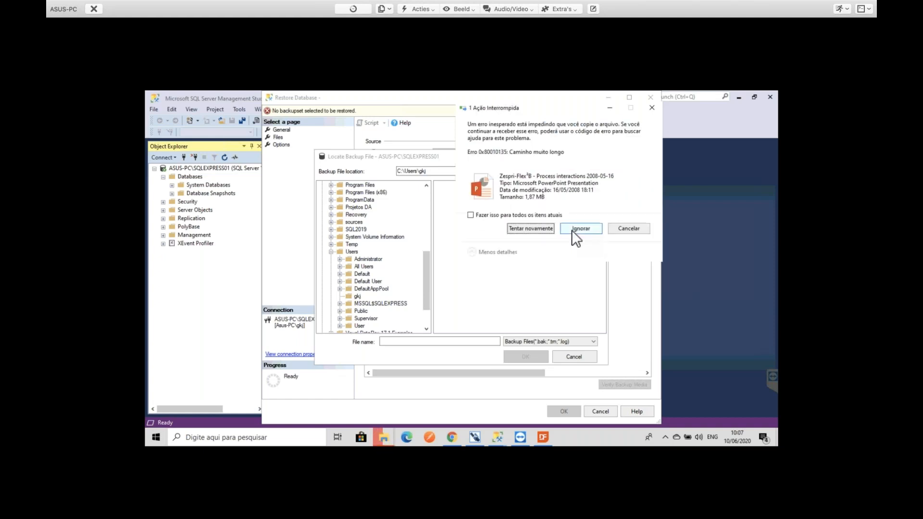
left_click(523, 214)
left_click(569, 229)
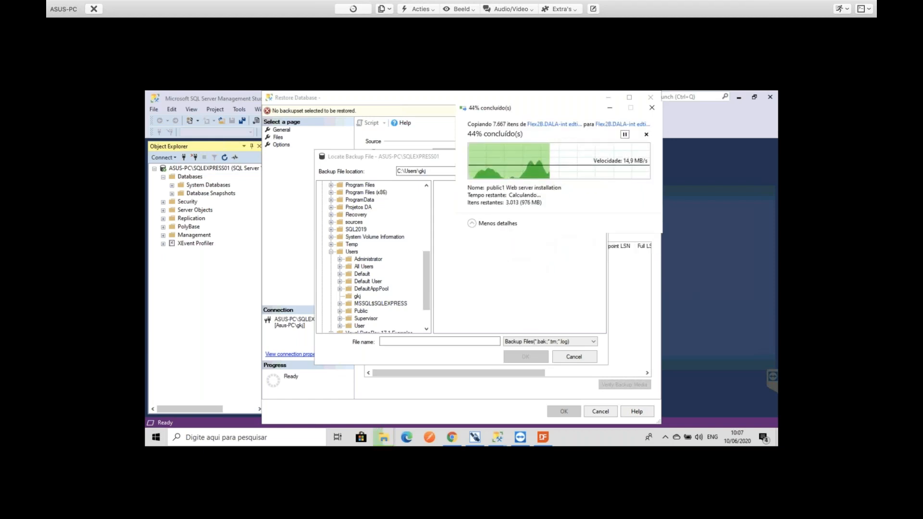
left_click(383, 439)
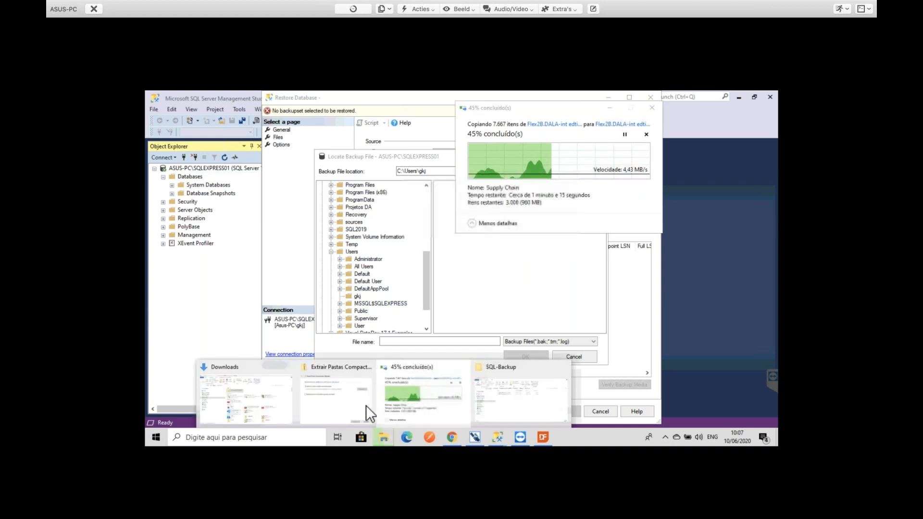
Step: Copy the #DBServer folder from Flex2B.DALA, then go to the Data (D:) drive
left_click(514, 402)
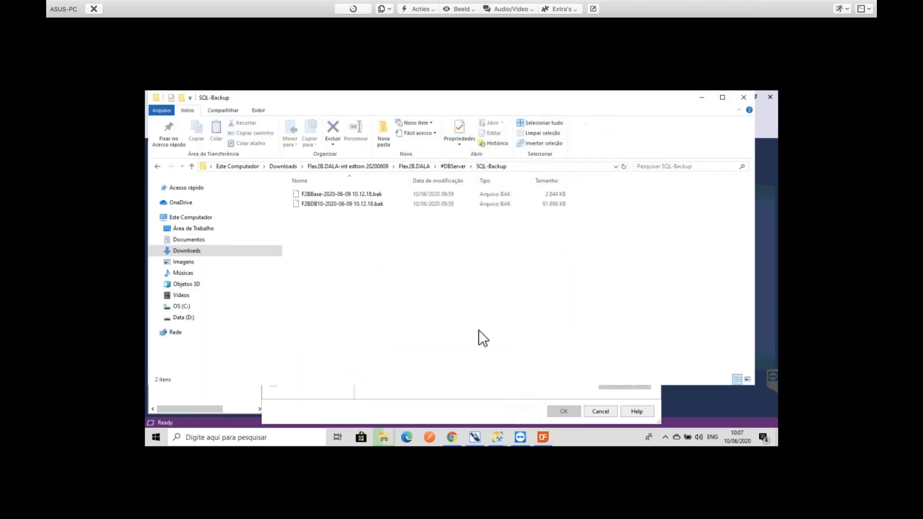
left_click(448, 167)
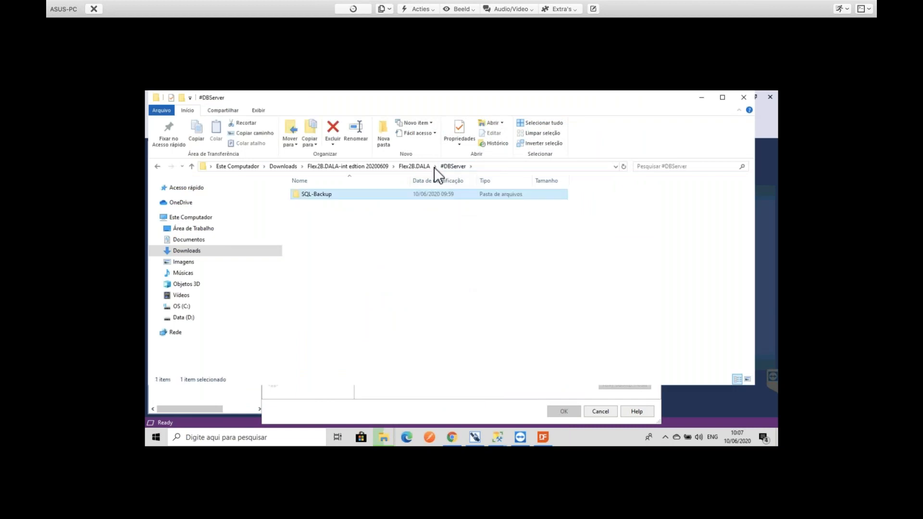
left_click(420, 167)
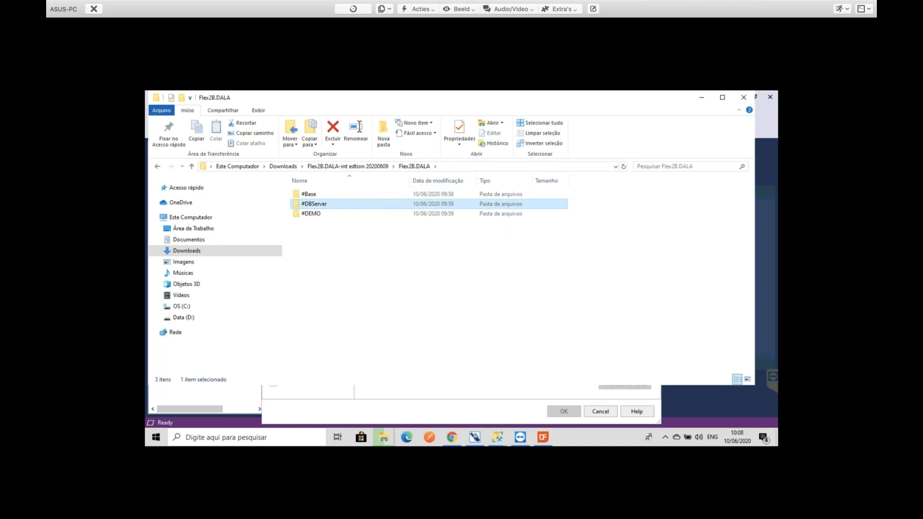
right_click(356, 203)
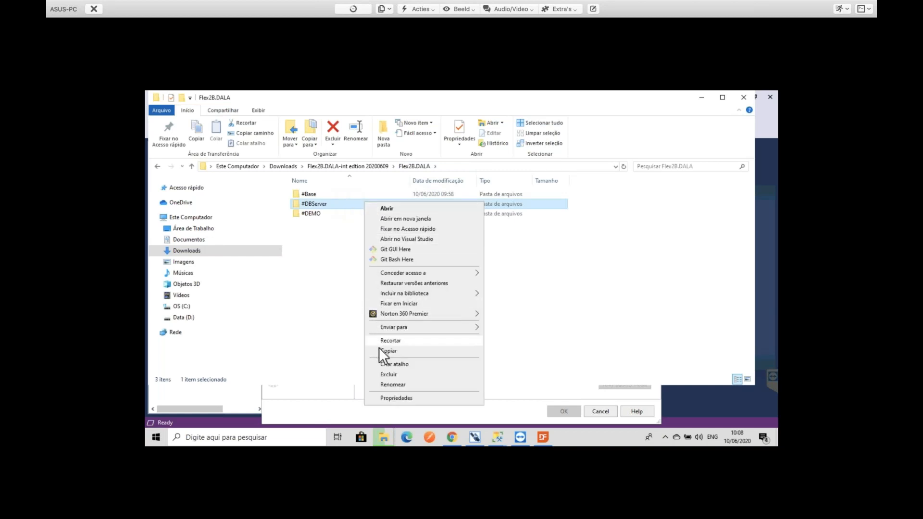
left_click(383, 352)
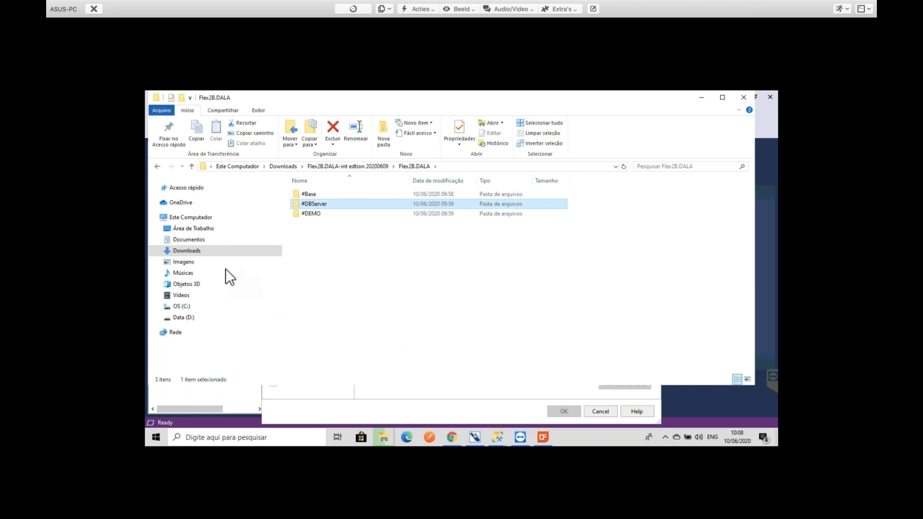
left_click(195, 318)
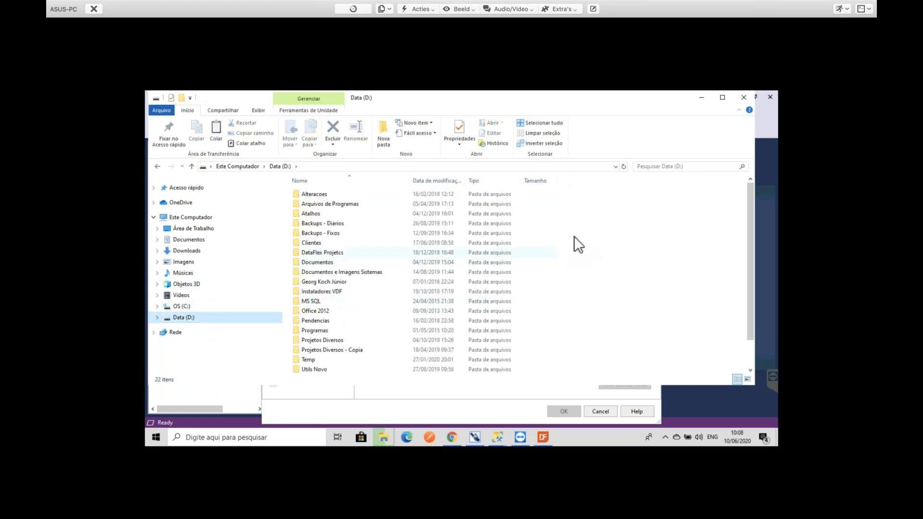
Step: Create a new folder named '#Data' at the root of Data (D:) and open it
left_click(586, 229)
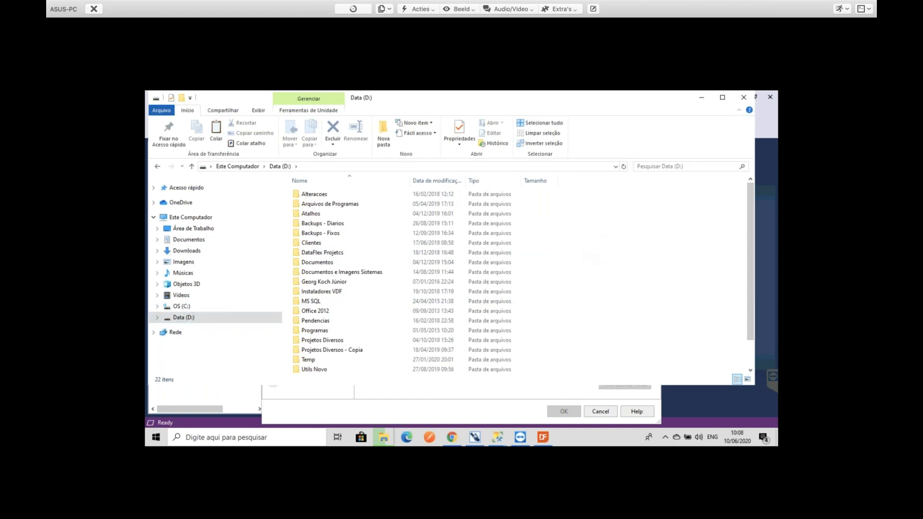
right_click(586, 229)
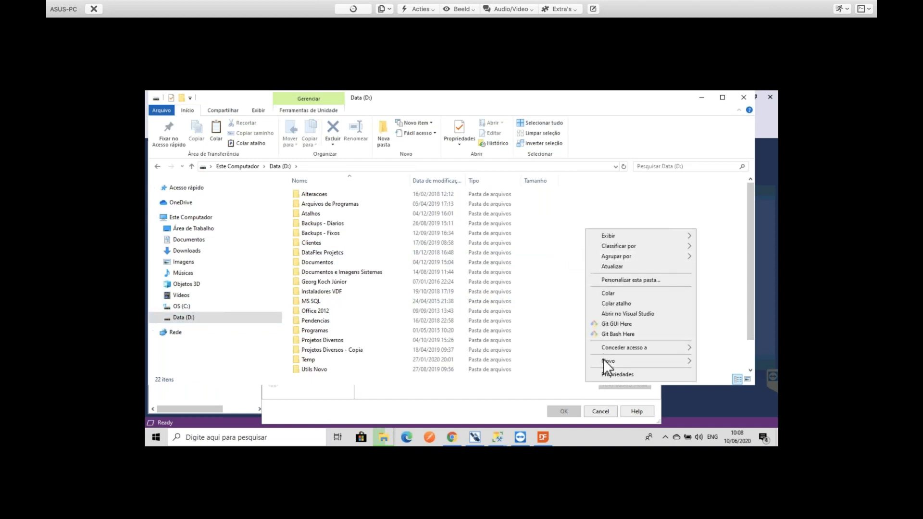
mouse_move(604, 359)
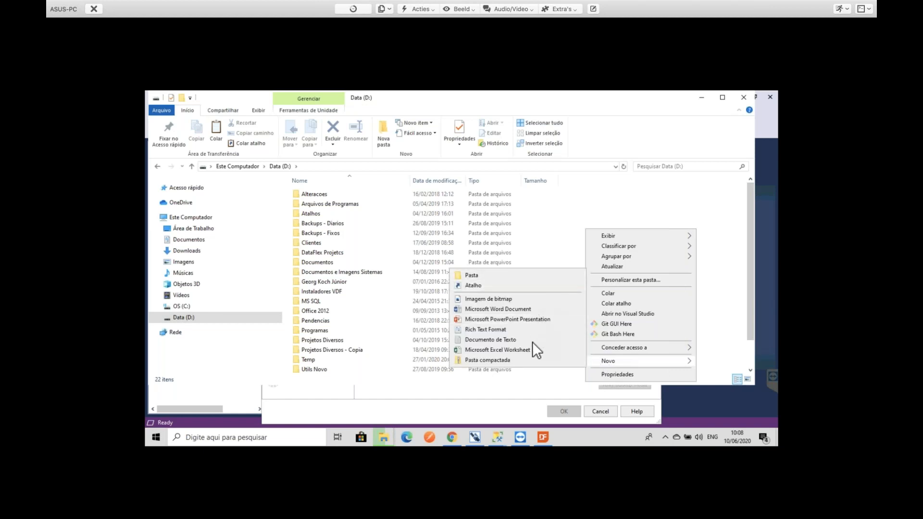
left_click(521, 275)
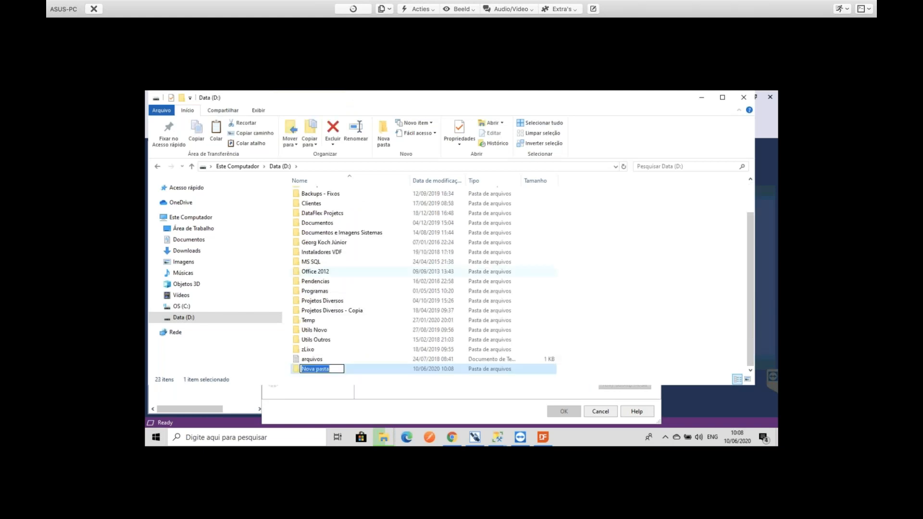
type("#Data")
key("Return")
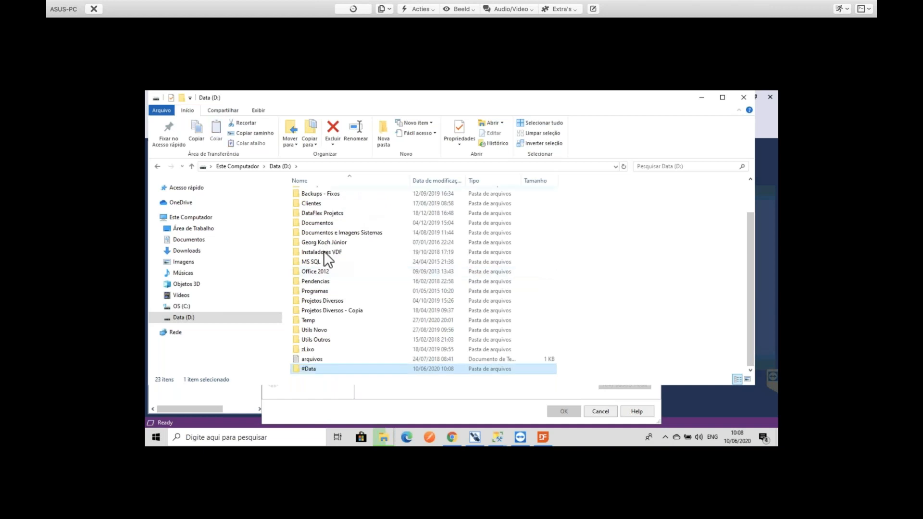
double_click(315, 367)
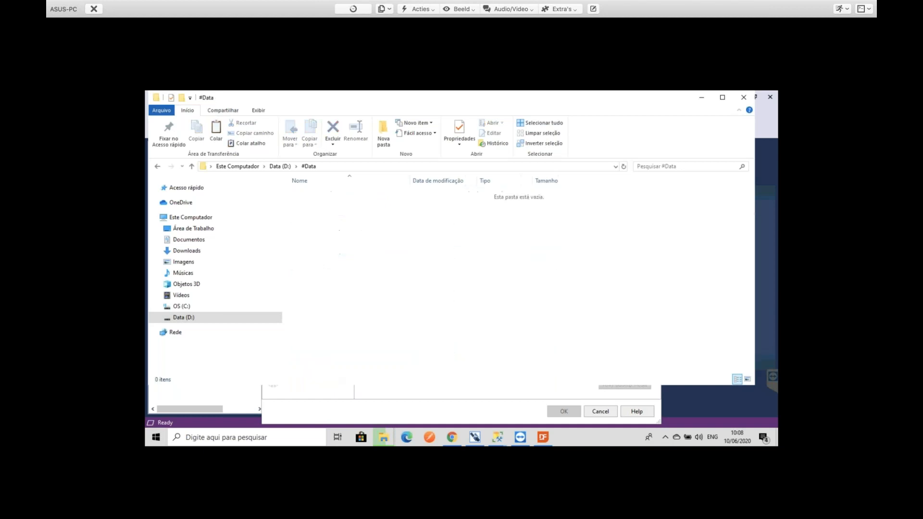
Step: Paste the copied #DBServer folder into the empty #Data folder
right_click(320, 278)
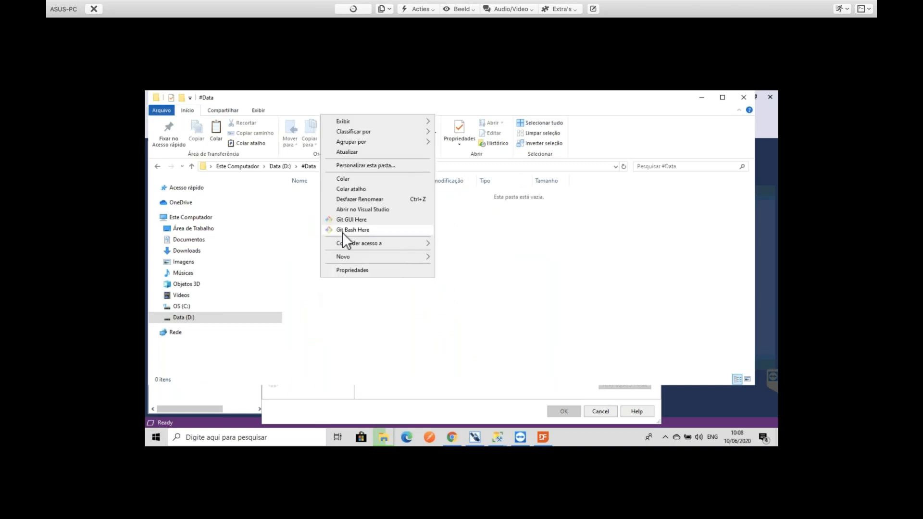
left_click(349, 182)
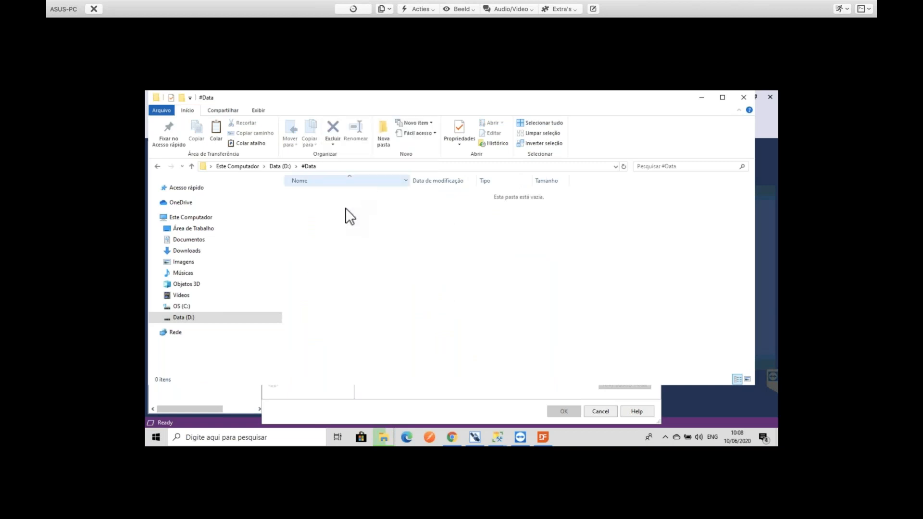
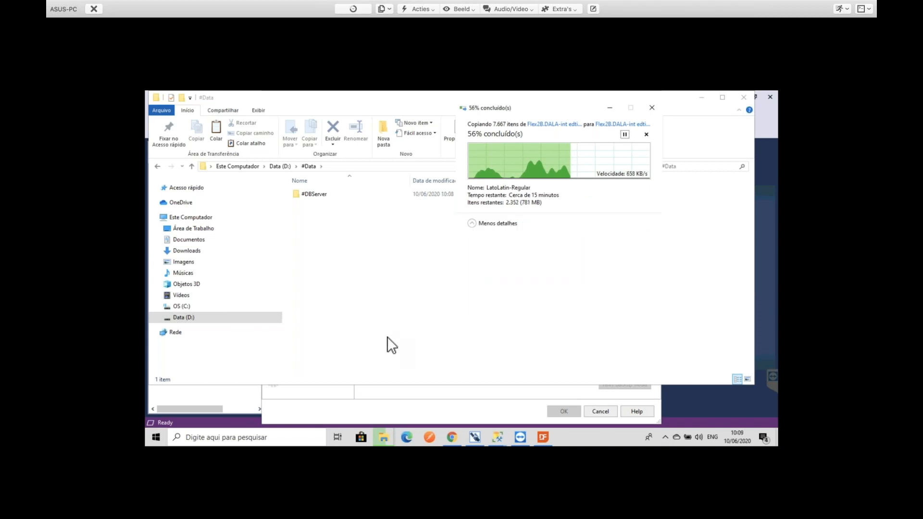
Step: Browse to D:\#Data\#DBServer\SQL-Backup, pick the F2BBase .bak file and confirm both dialogs
left_click(393, 414)
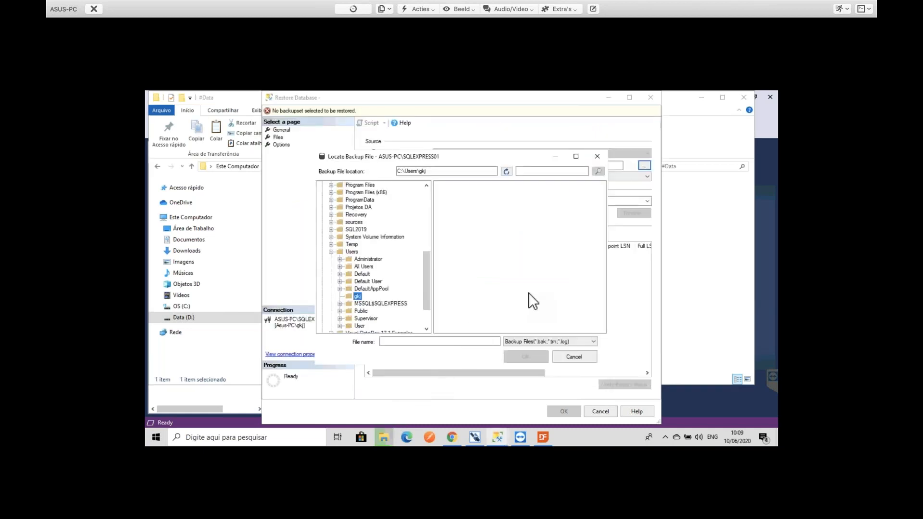
left_click(487, 172)
left_click_drag(477, 171, 381, 172)
key("Return")
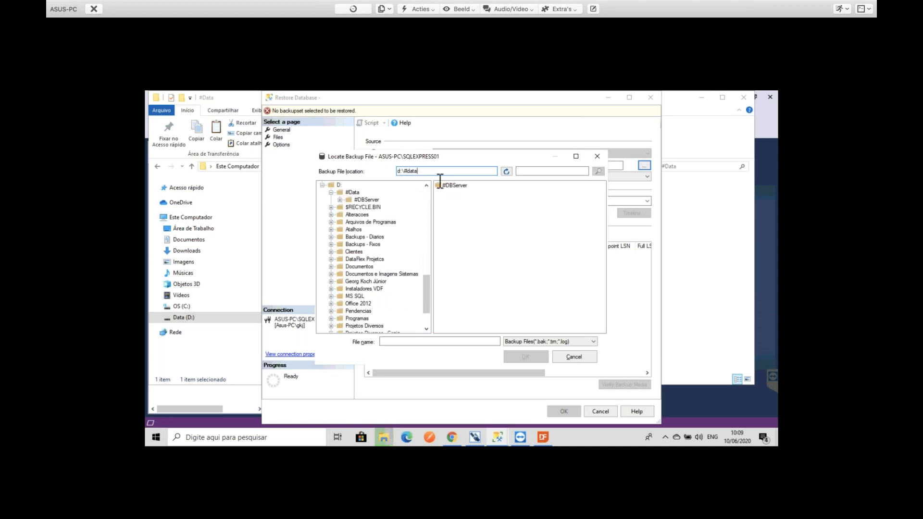
double_click(455, 185)
left_click(456, 185)
double_click(451, 188)
left_click(451, 187)
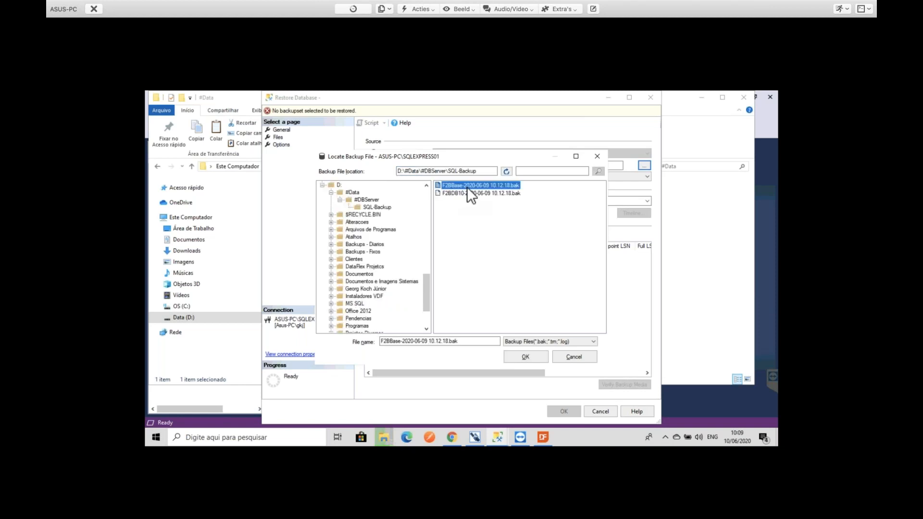
left_click(526, 357)
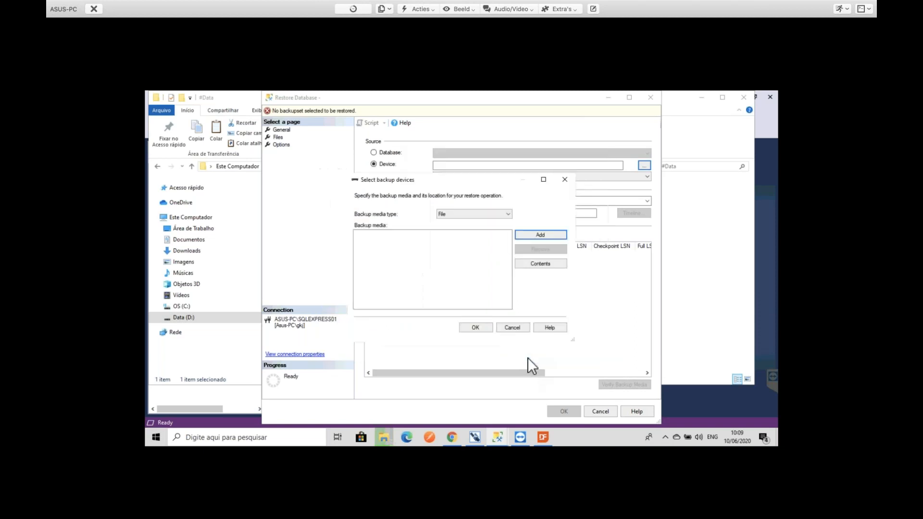
left_click(481, 327)
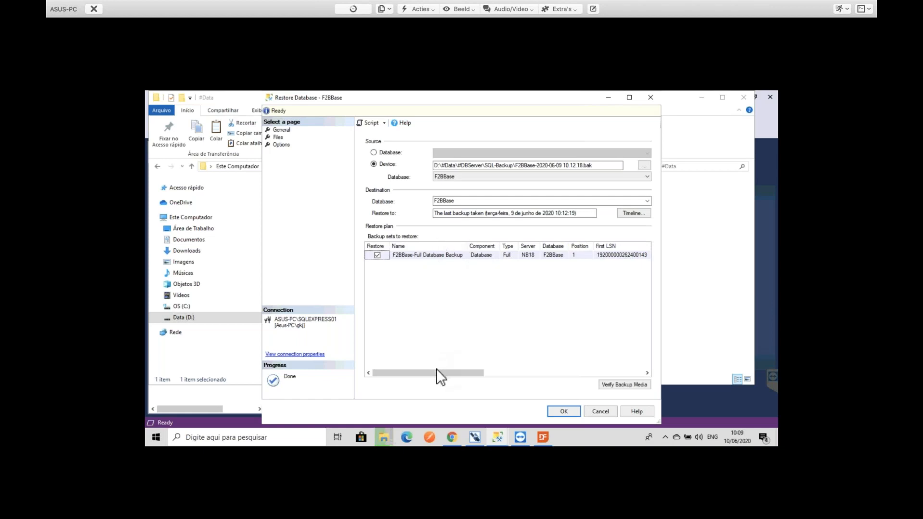
Step: Script the F2BBase restore into a new query window and switch to SQLQuery1.sql
left_click_drag(526, 371, 407, 370)
left_click(374, 123)
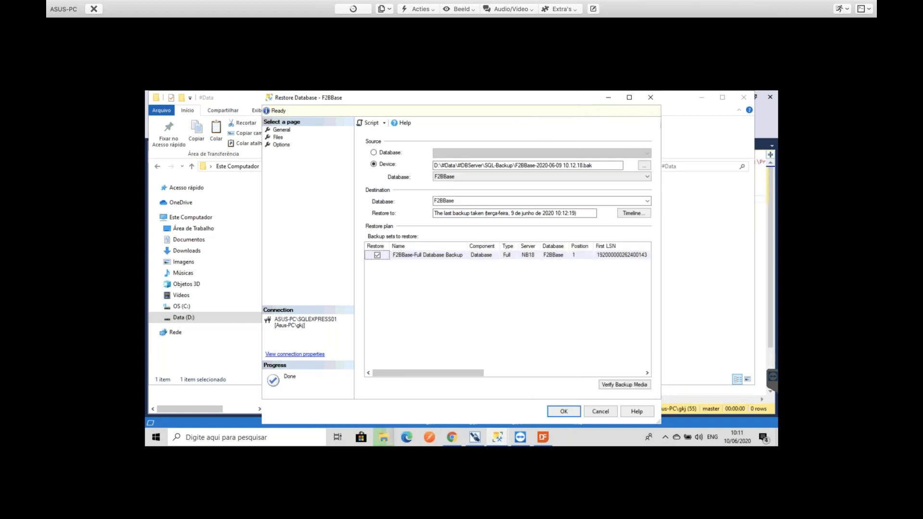
mouse_move(384, 438)
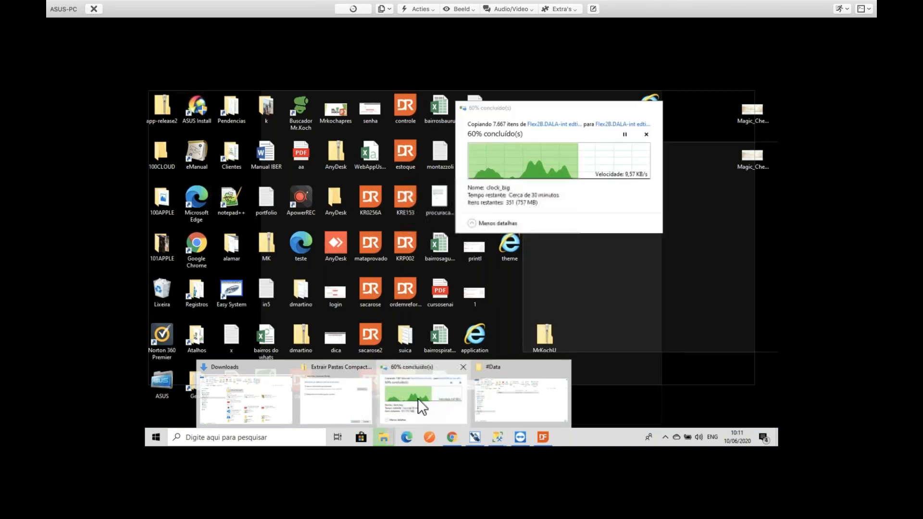
left_click(418, 400)
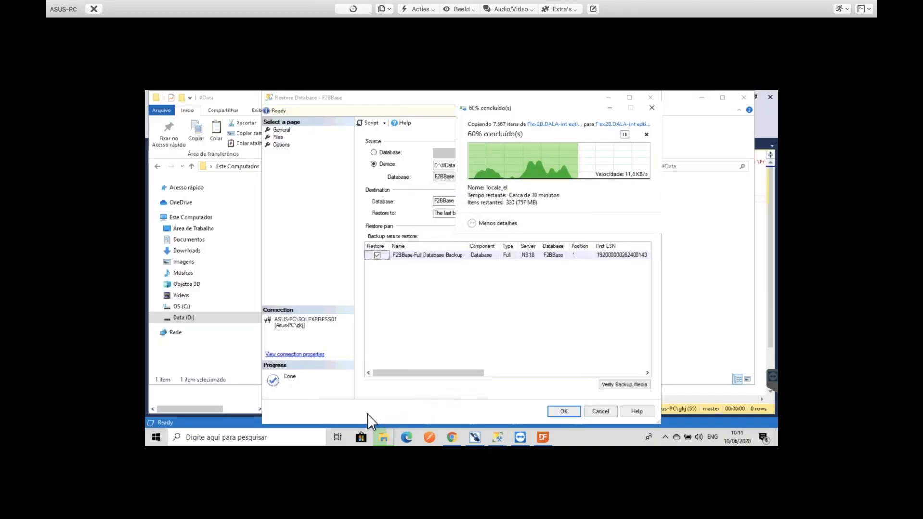
left_click(476, 376)
left_click(497, 439)
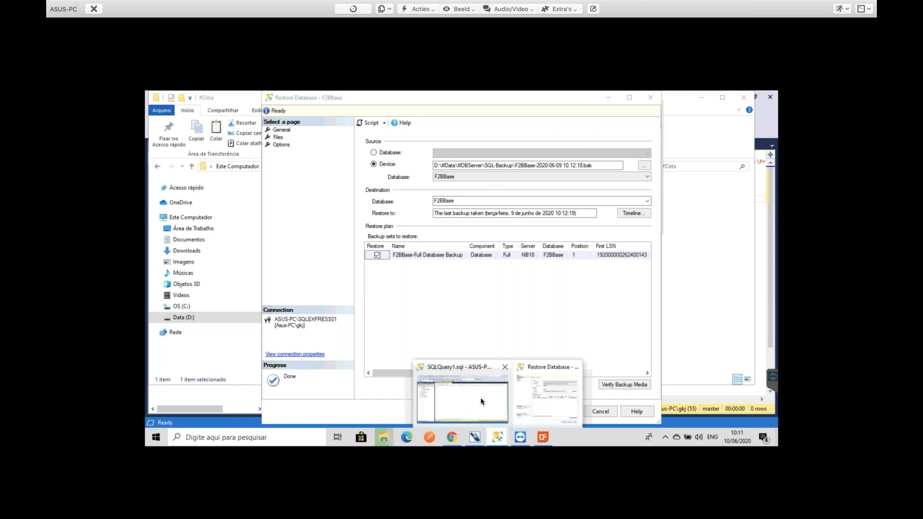
left_click(481, 401)
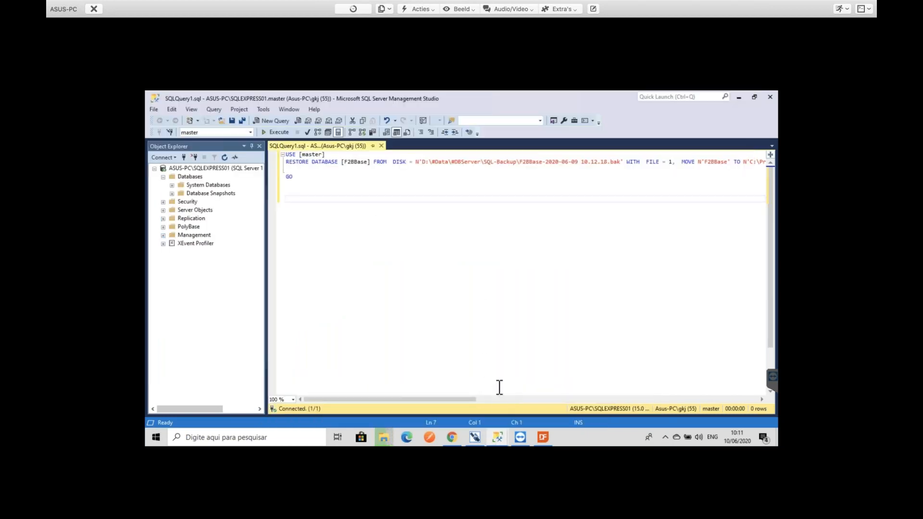
Step: Move the WITH clause onto its own line and inspect the data file's target path
left_click(628, 162)
key("Return")
key("Return")
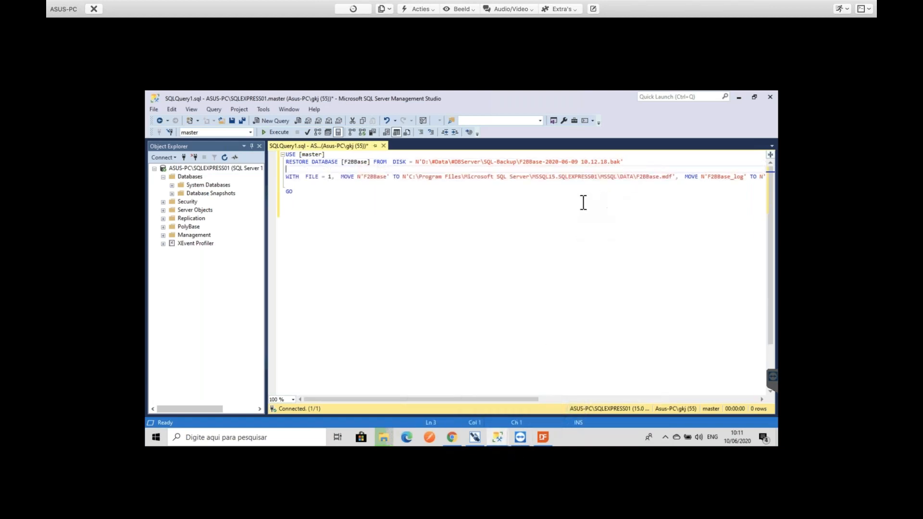
left_click(409, 177)
key("shift+End")
left_click(611, 177, "shift")
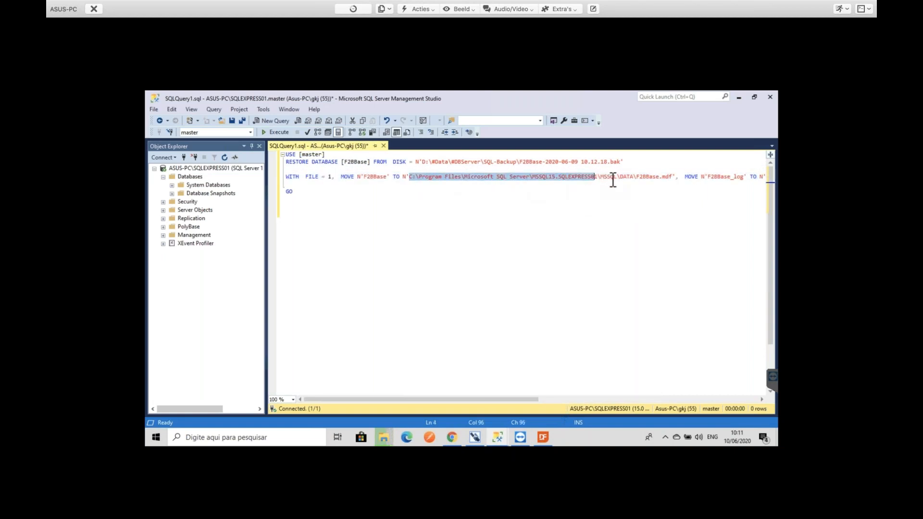
left_click_drag(624, 179, 619, 179)
left_click(610, 194)
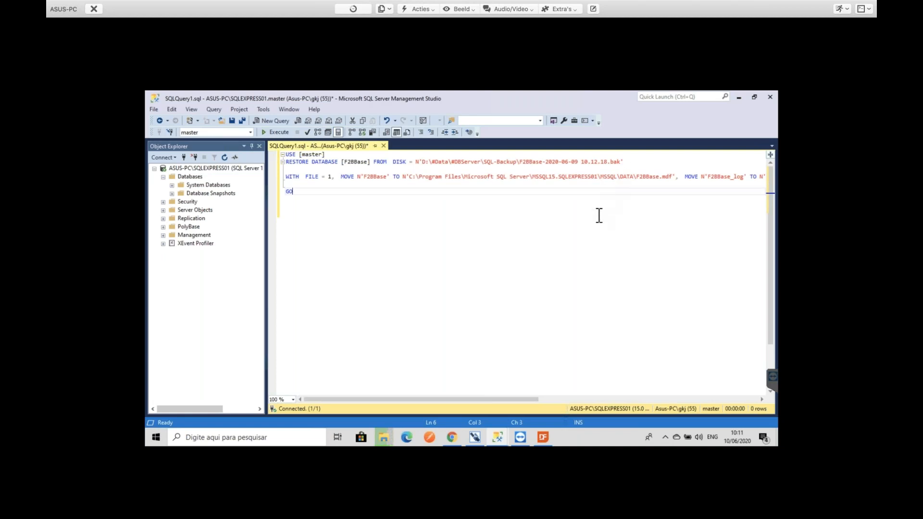
left_click_drag(534, 397, 625, 397)
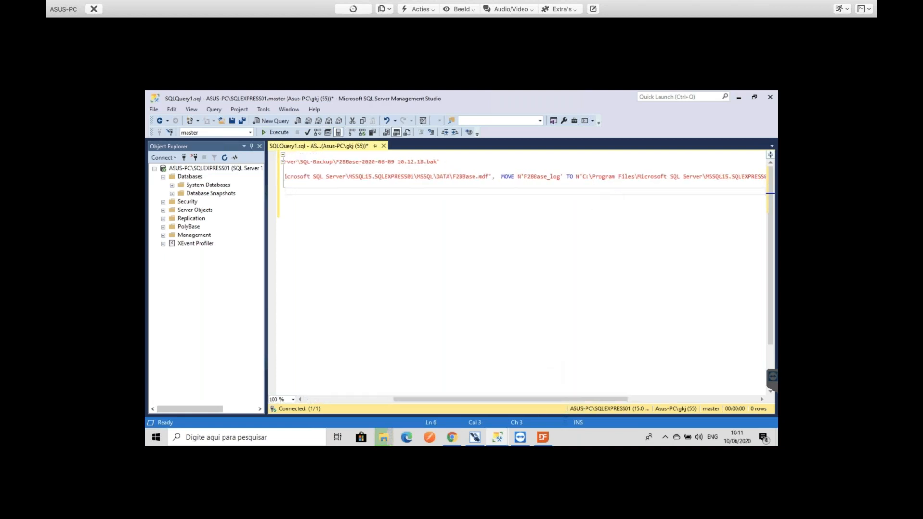
Step: Put the log file's TO target path on a new line below
left_click(569, 177)
key("Return")
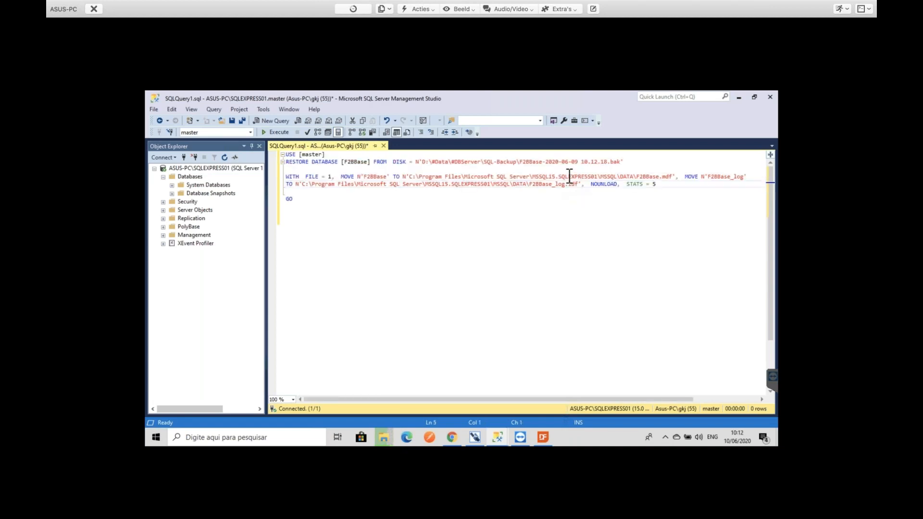
left_click(494, 208)
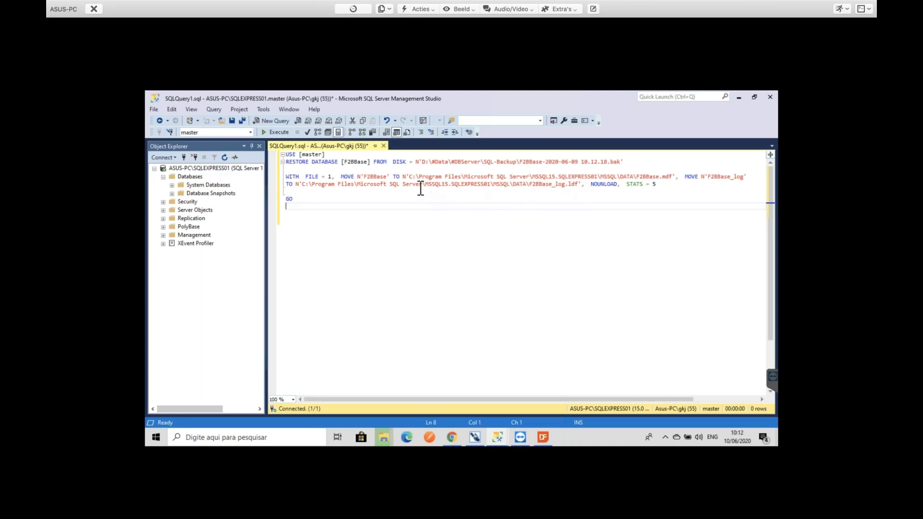
left_click_drag(410, 178, 532, 177)
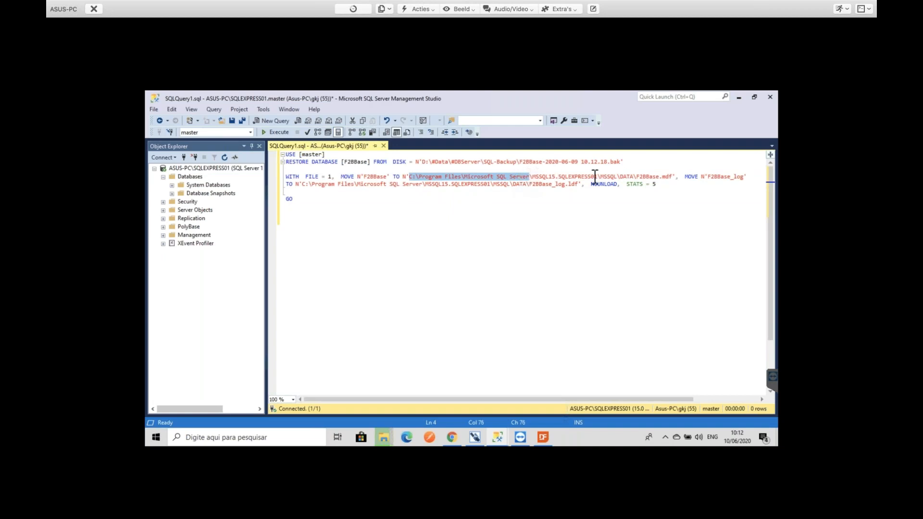
left_click(621, 177)
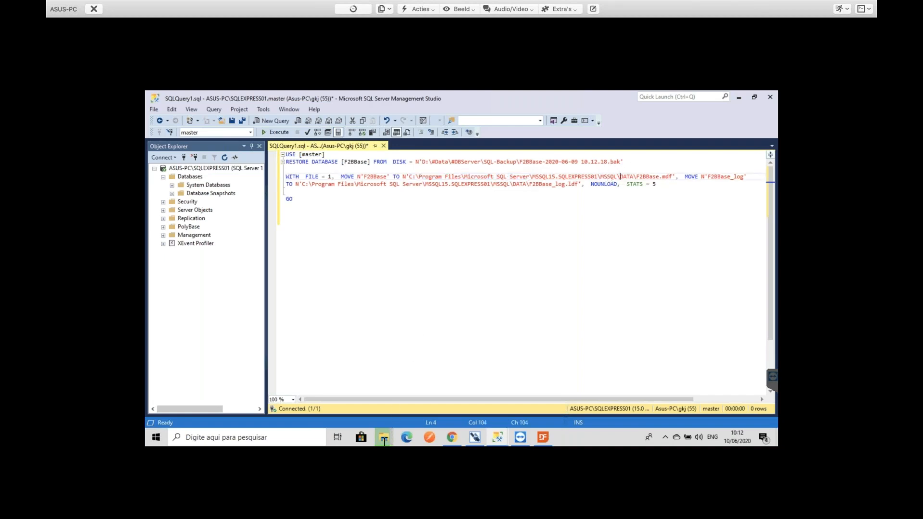
Step: Create a new folder named SQLData inside D:\#Data\#DBServer
mouse_move(384, 437)
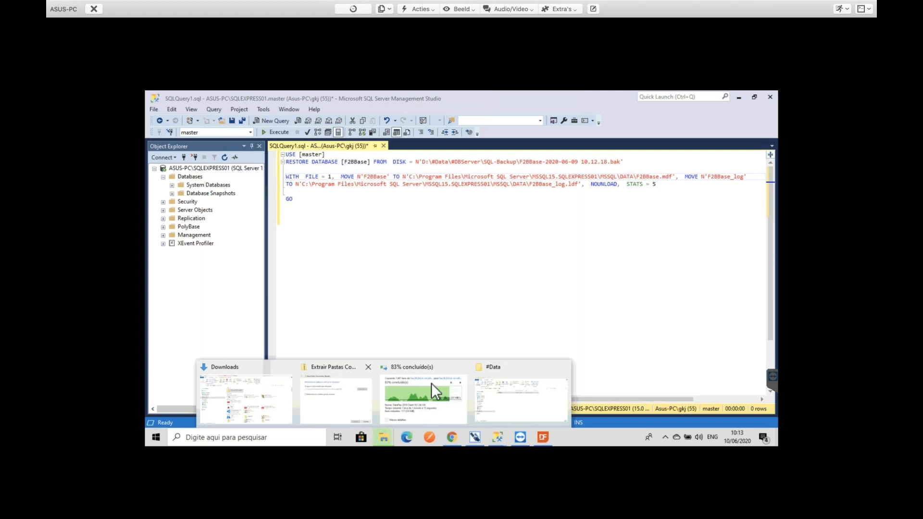
left_click(486, 385)
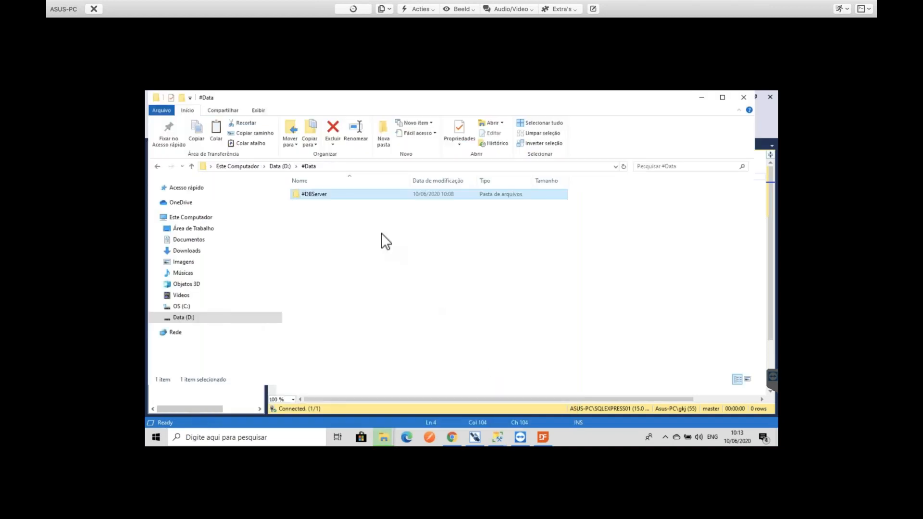
double_click(346, 200)
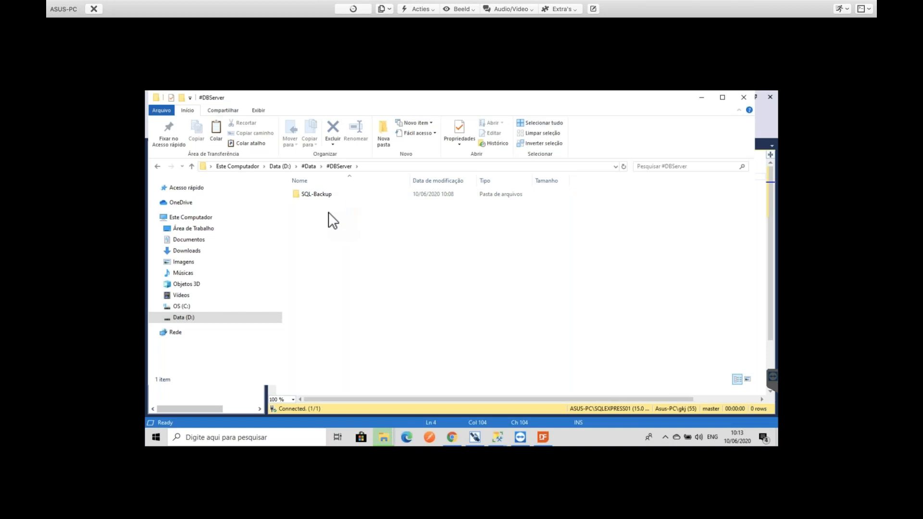
right_click(328, 213)
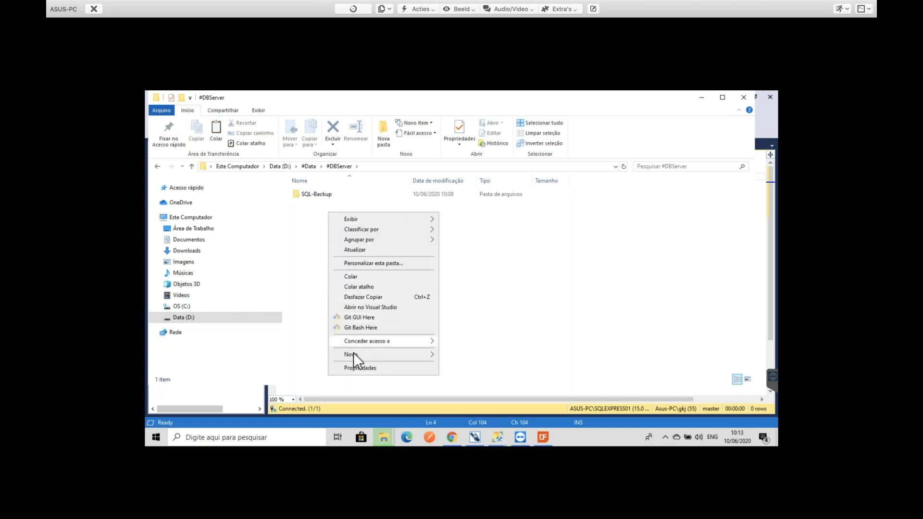
mouse_move(353, 353)
left_click(470, 270)
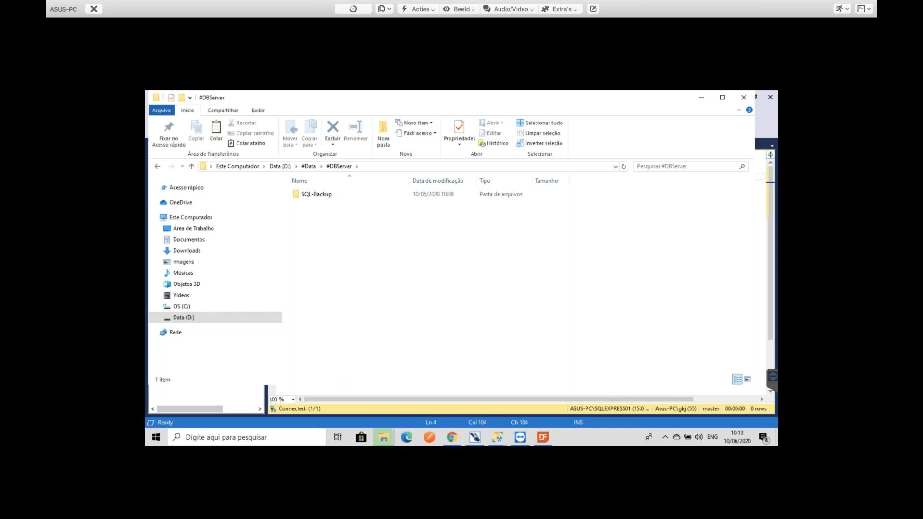
type("SQLData")
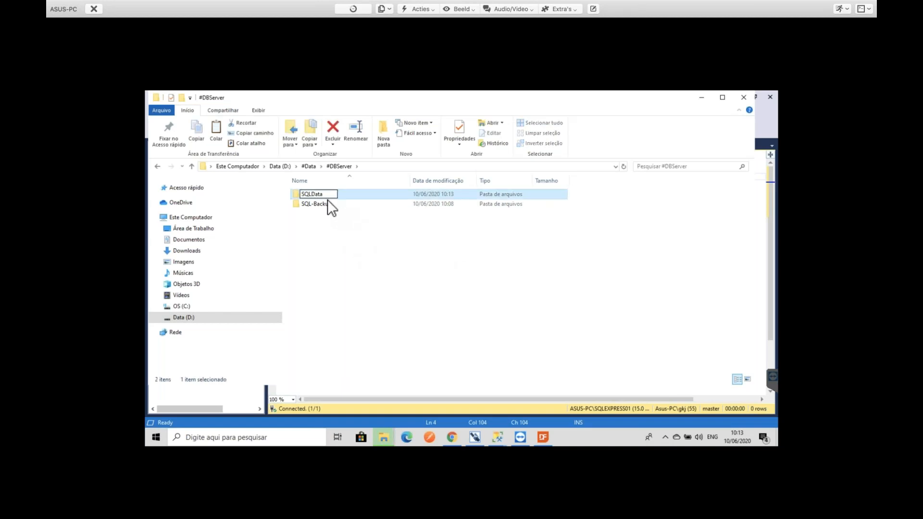
left_click(298, 224)
Step: Open SQLData and copy its full path from the address bar
left_click(309, 201)
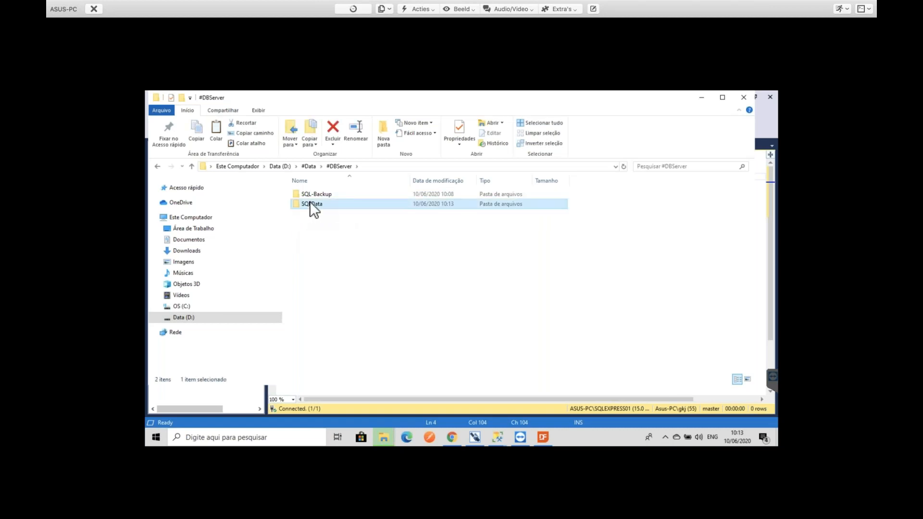
double_click(310, 201)
left_click(391, 166)
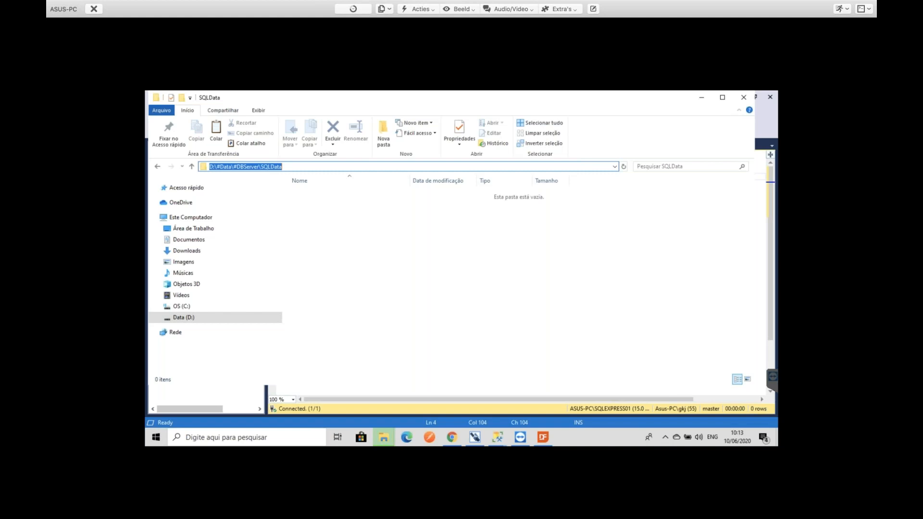
key("ctrl+c")
right_click(268, 167)
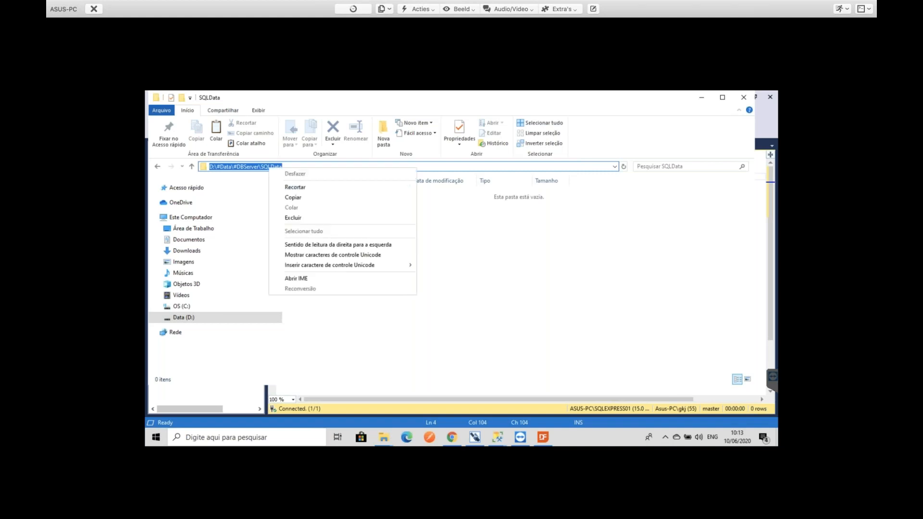
left_click(285, 197)
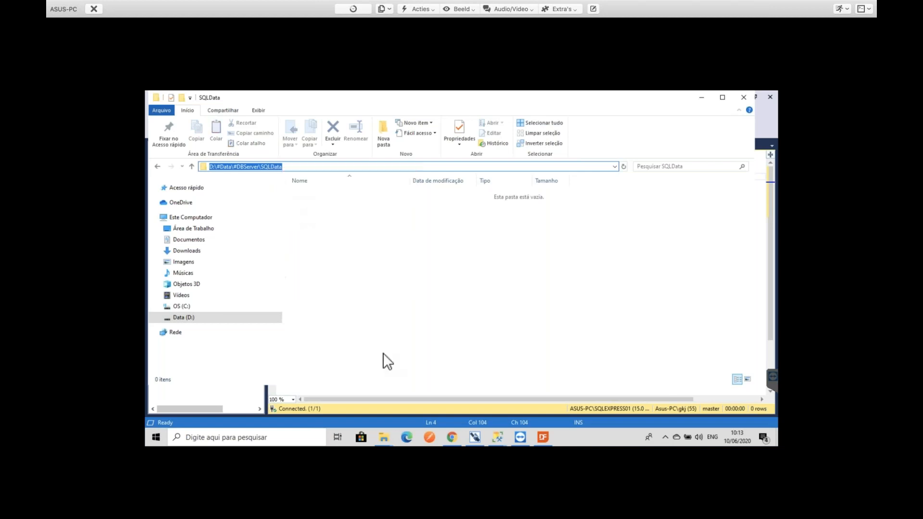
left_click(495, 439)
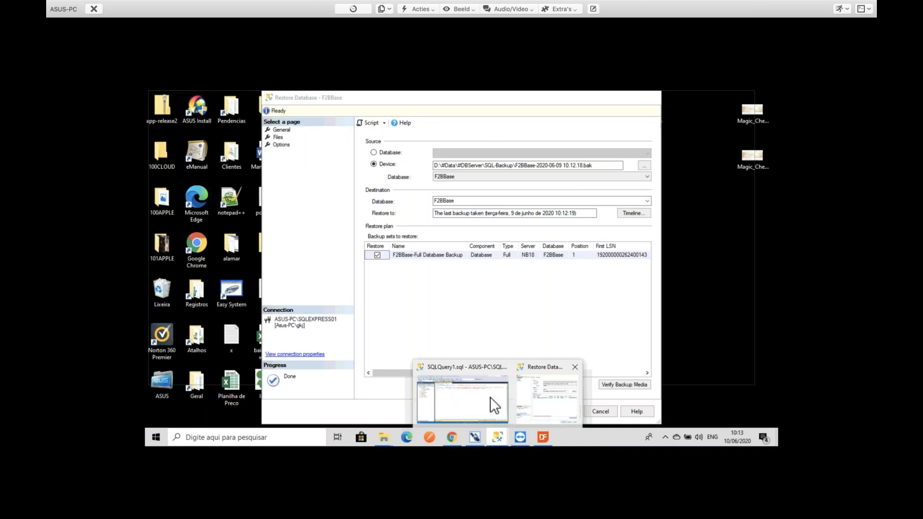
Step: Replace the C: data and log folder paths with D:\#Data\#DBServer\SQLData
left_click(489, 396)
left_click(531, 229)
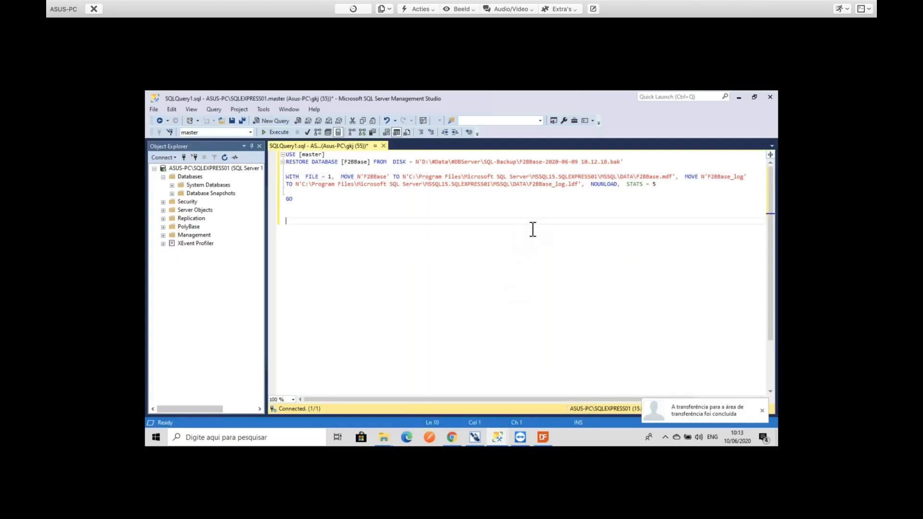
left_click(409, 177)
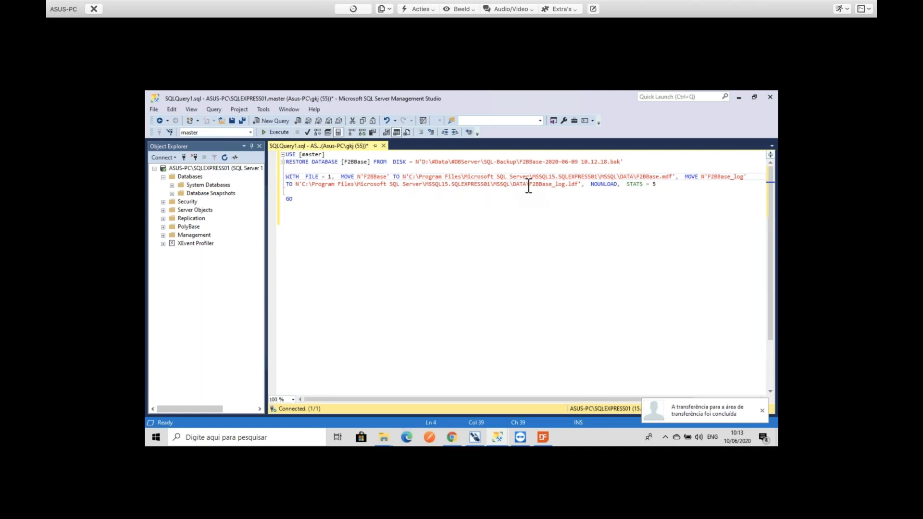
left_click(635, 176, "shift")
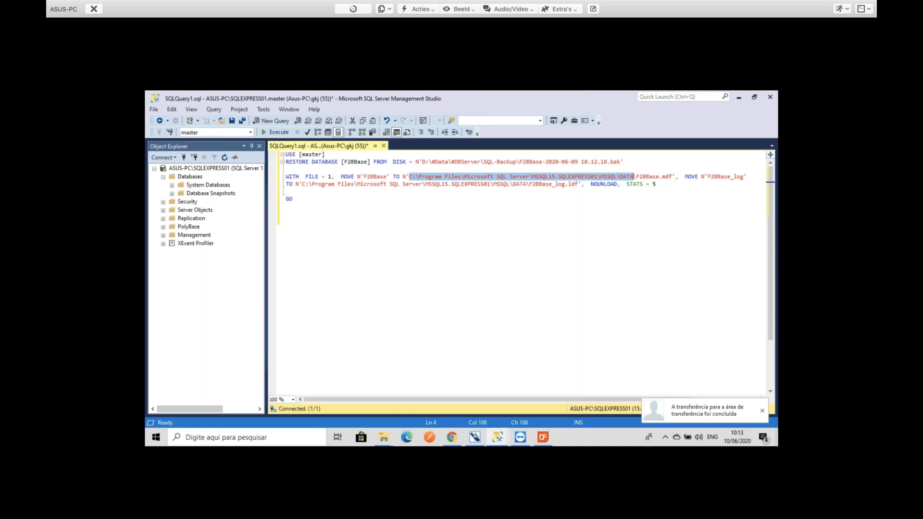
key("ctrl+v")
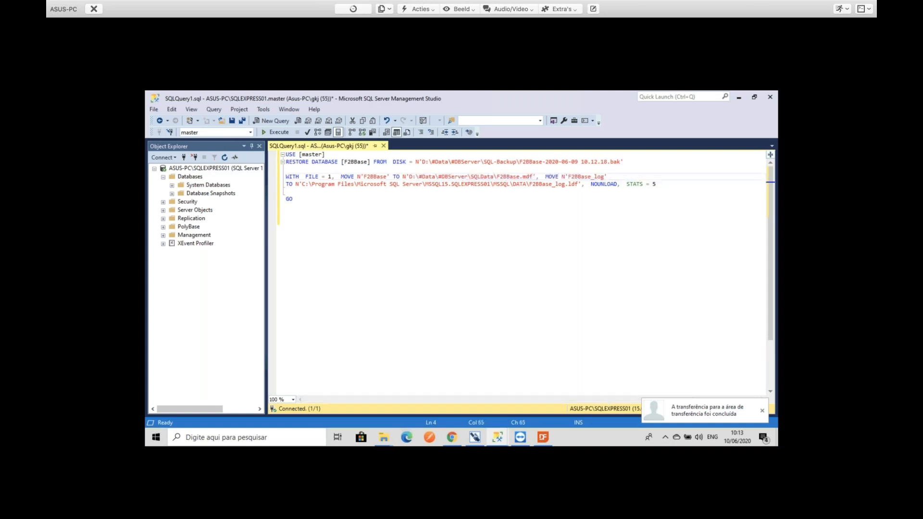
left_click(302, 187)
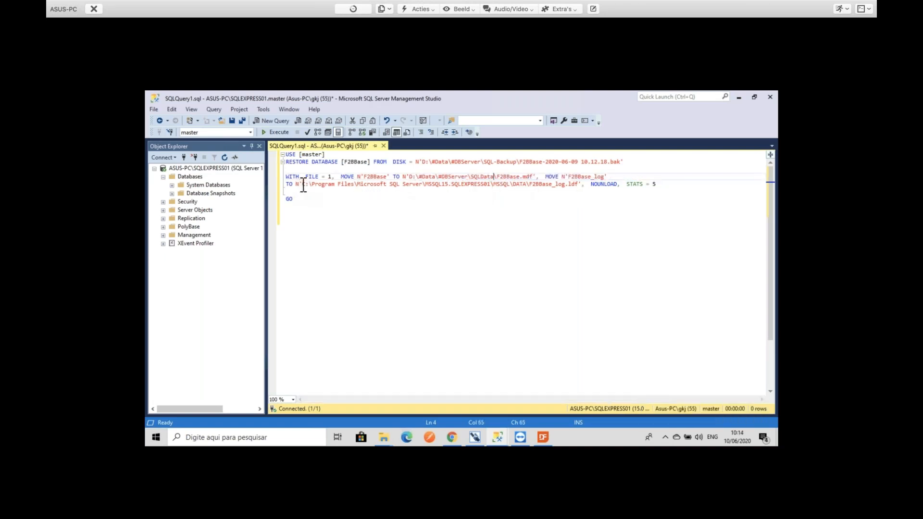
left_click(528, 184, "shift")
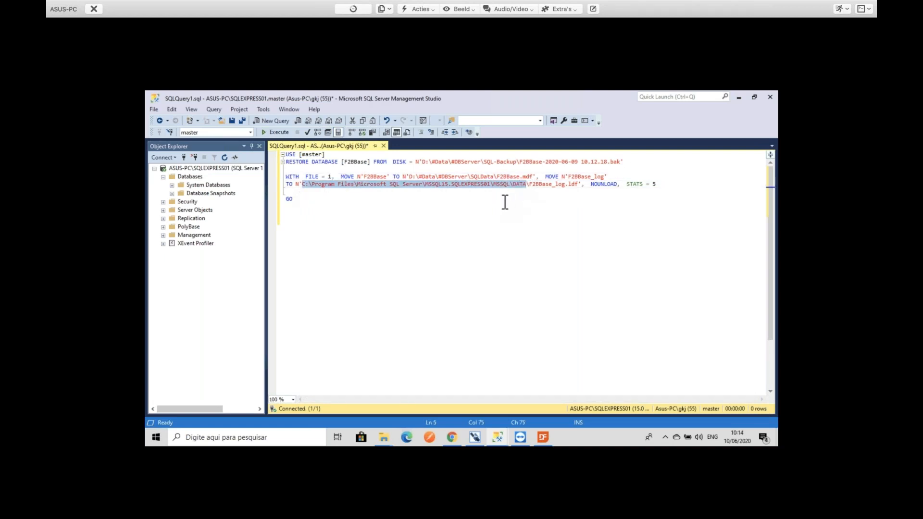
key("ctrl+v")
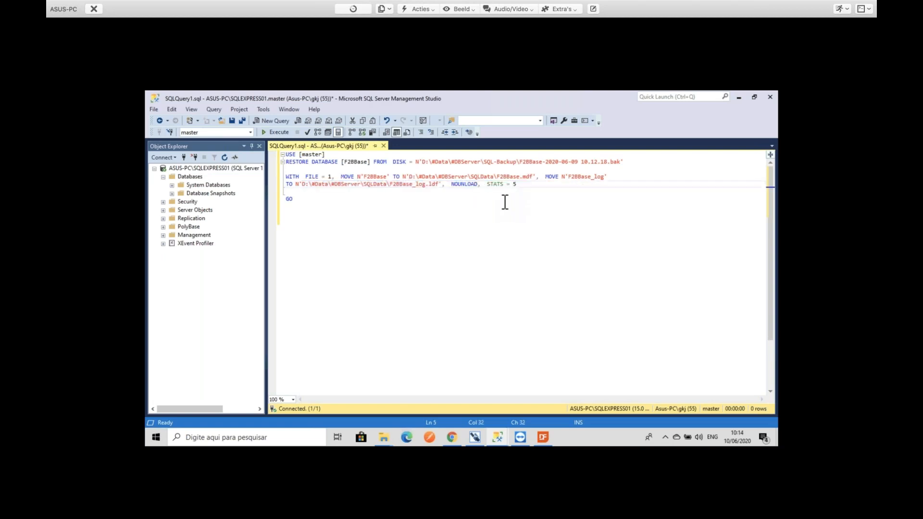
Step: Delete the empty lines above WITH and before GO in the script
left_click(452, 169)
key("Delete")
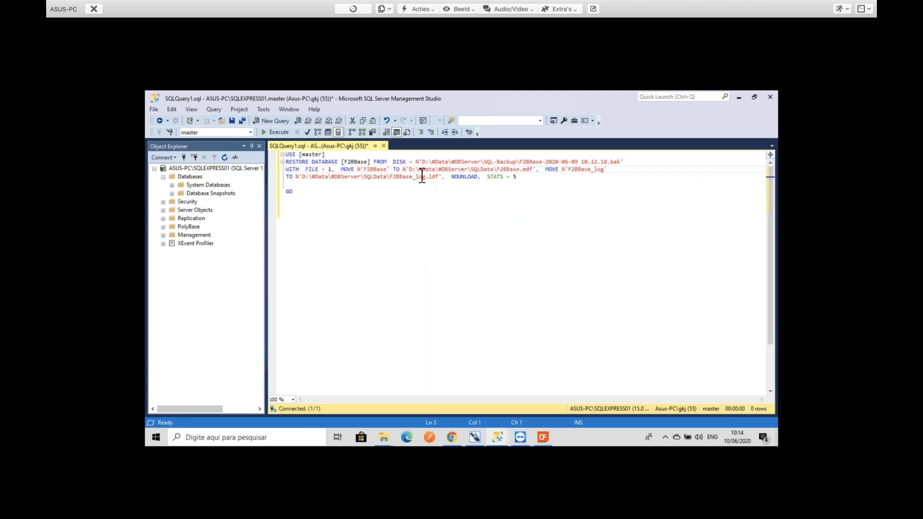
left_click(380, 184)
key("Delete")
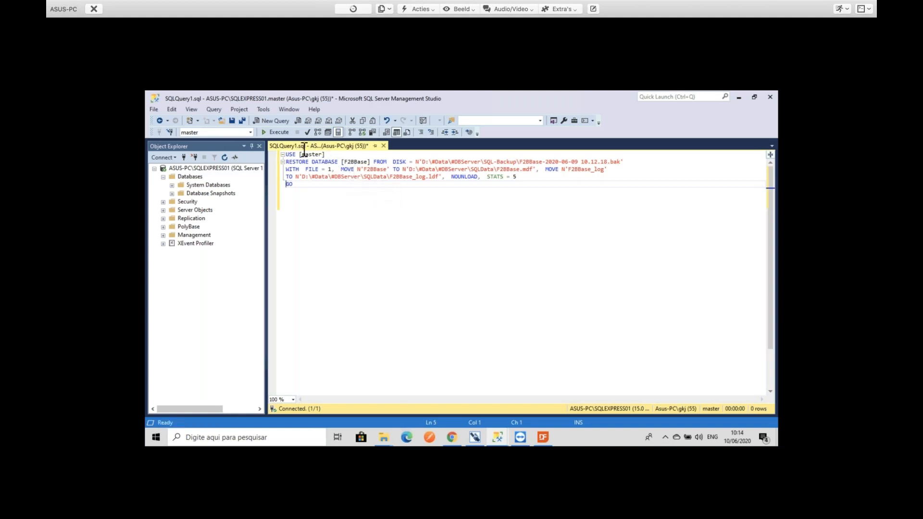
left_click_drag(343, 162, 368, 161)
Step: Execute the F2BBase RESTORE script and close DataFlex Studio
left_click(315, 191)
left_click(277, 133)
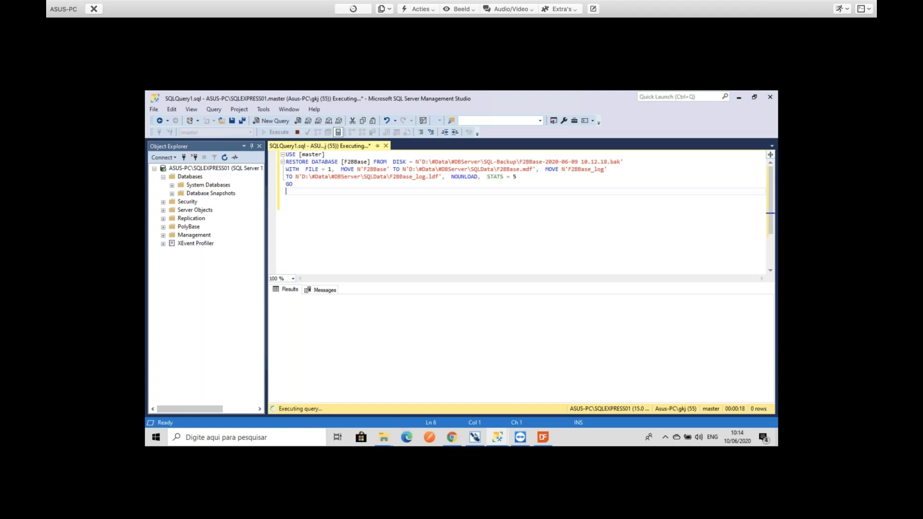
left_click(542, 437)
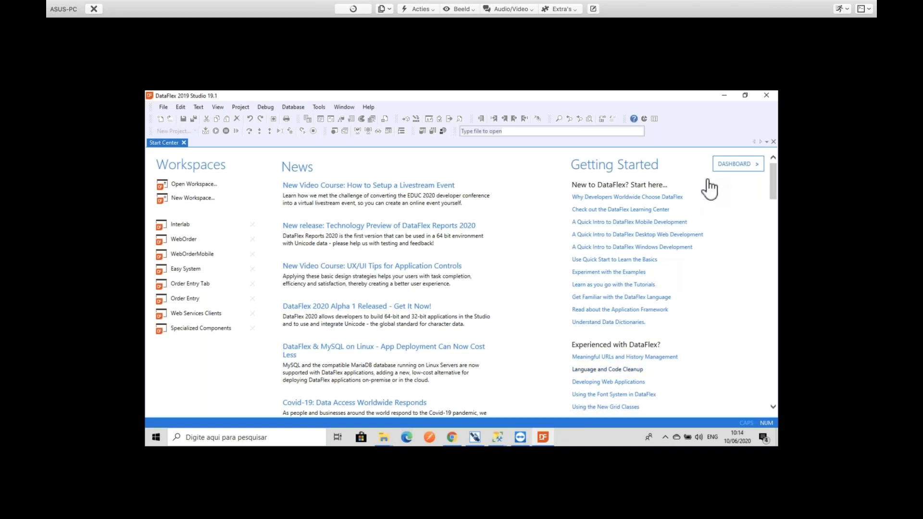
left_click(765, 95)
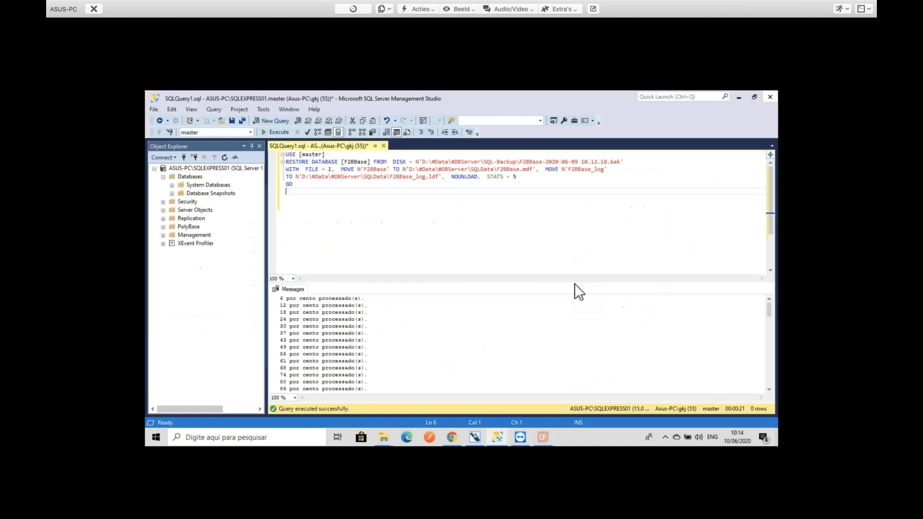
Step: Review the Messages pane: upgrade to version 904, 2069 pages in 2.765 seconds
left_click(442, 350)
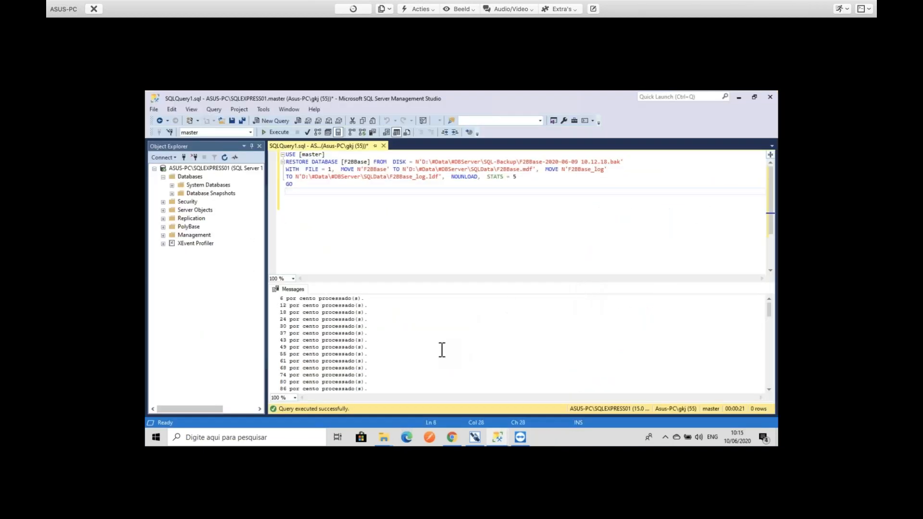
key("Page_Down")
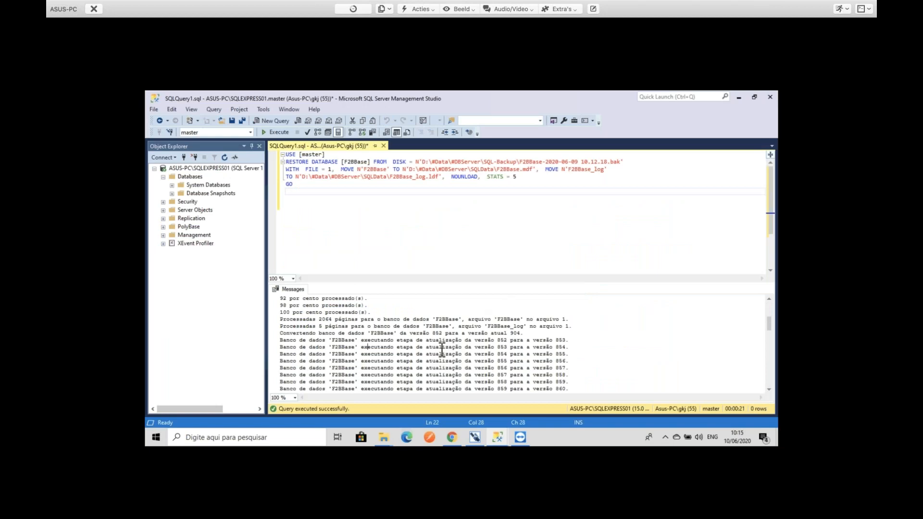
key("Page_Down")
key("Page_Down")
key("Page_Down")
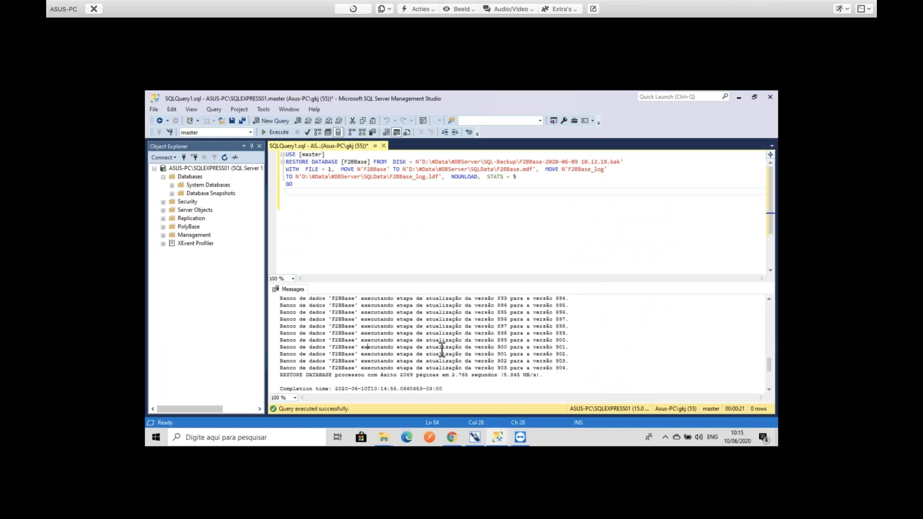
left_click(482, 367)
key("shift+Home")
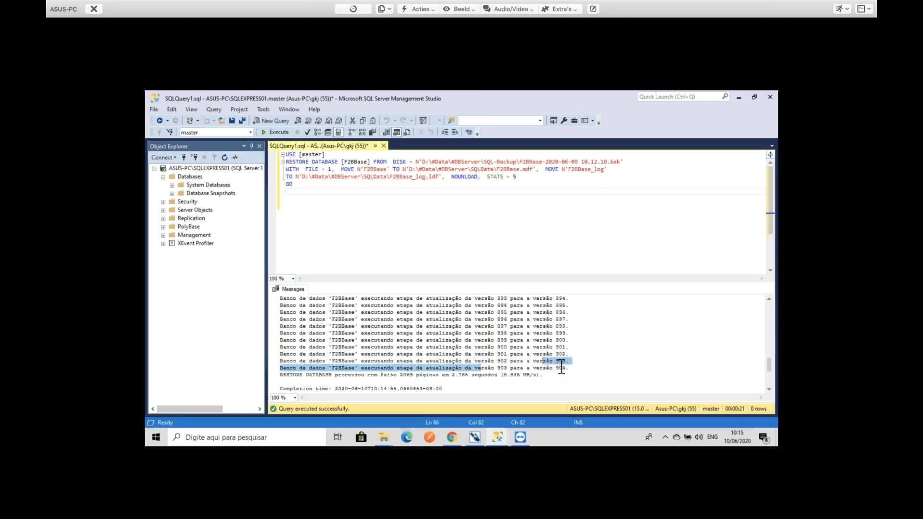
key("shift+End")
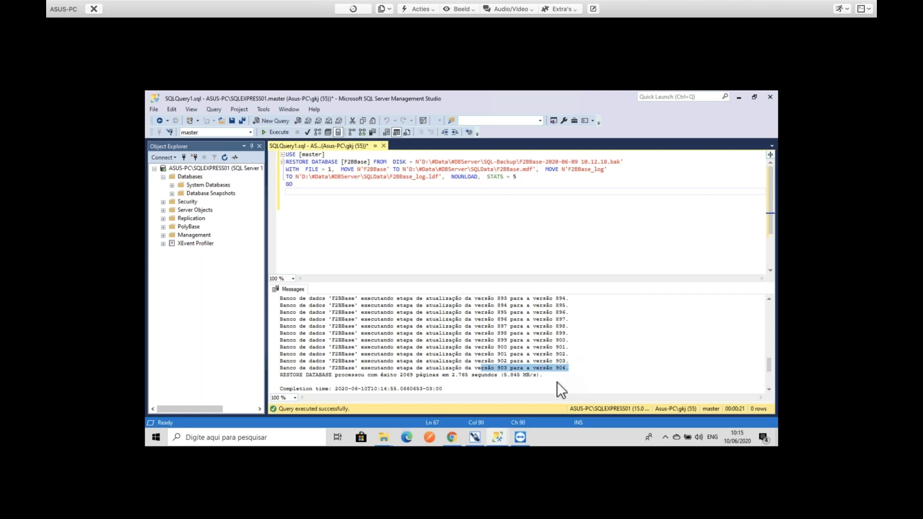
key("Down")
key("Down")
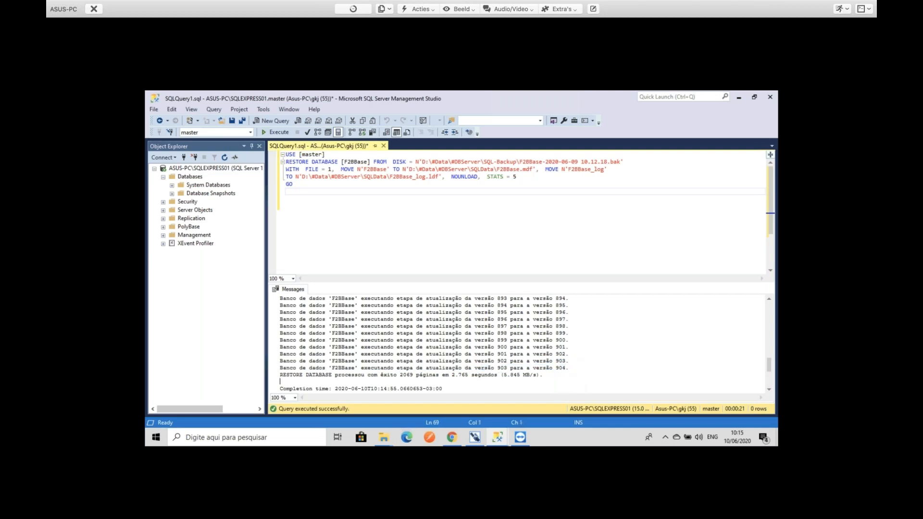
key("Down")
key("Down")
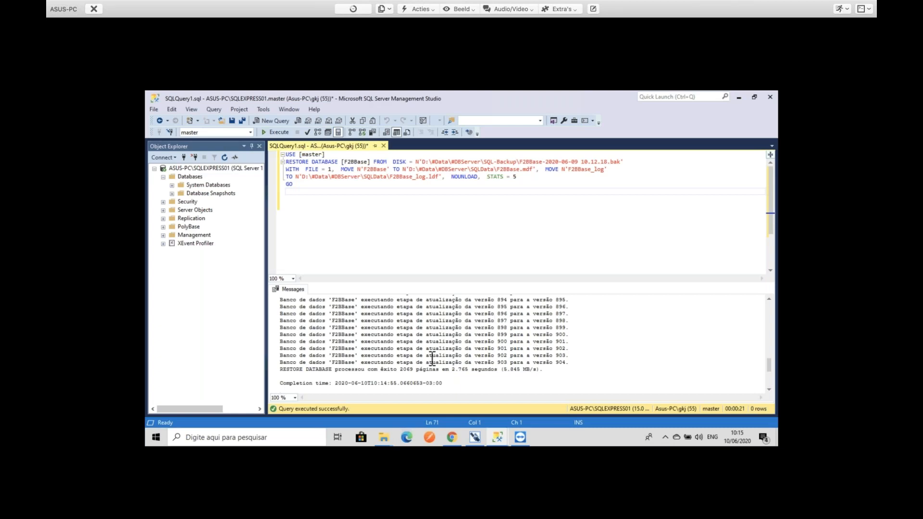
Step: Remove the F2BBase backup file from the restore device list
mouse_move(500, 442)
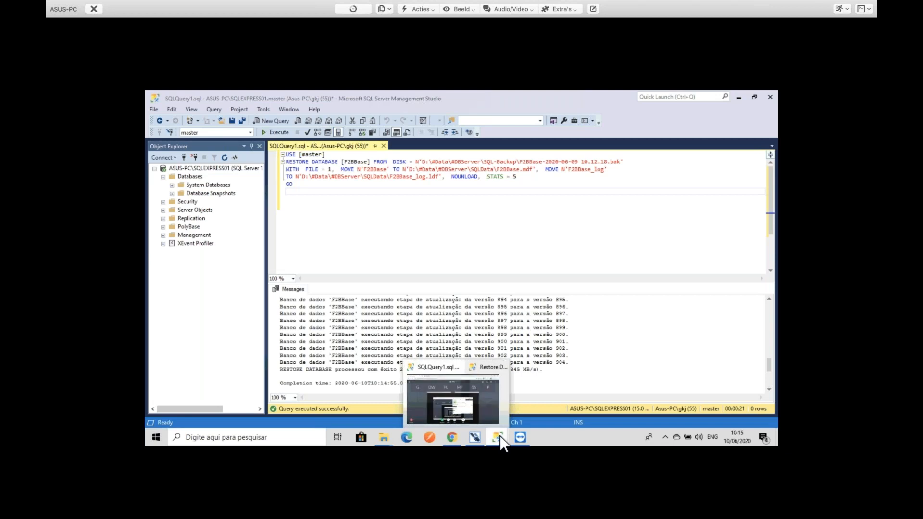
left_click(539, 403)
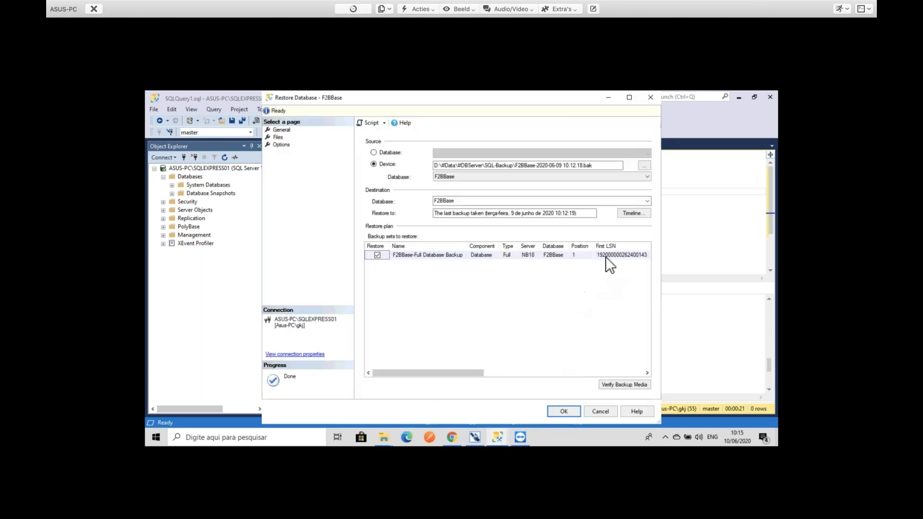
left_click(645, 166)
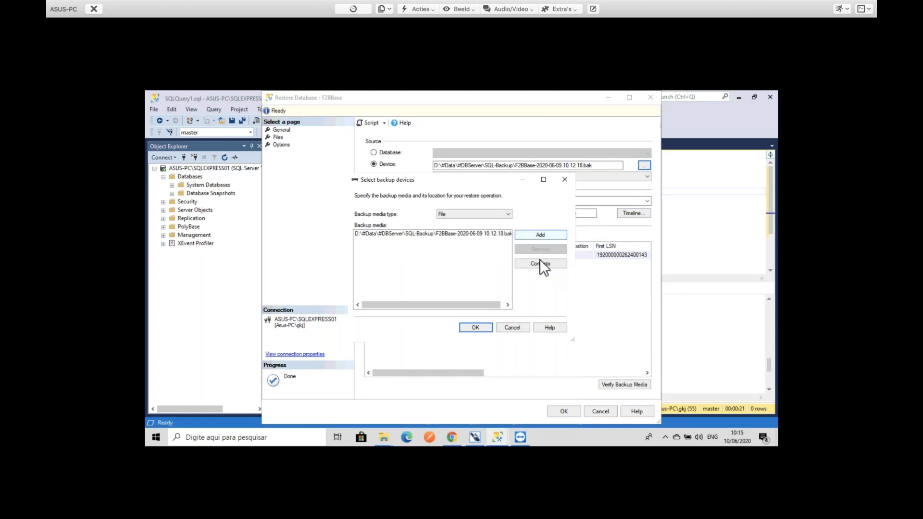
left_click(492, 233)
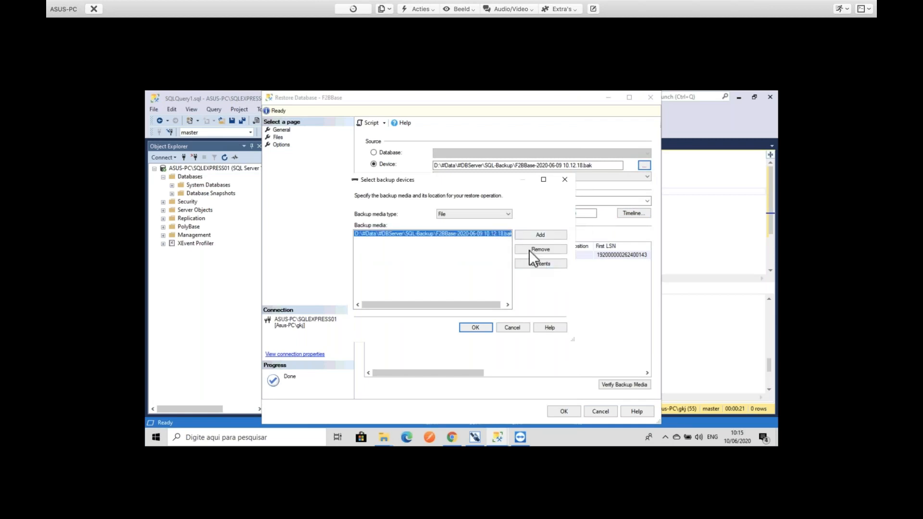
left_click(531, 249)
left_click(539, 234)
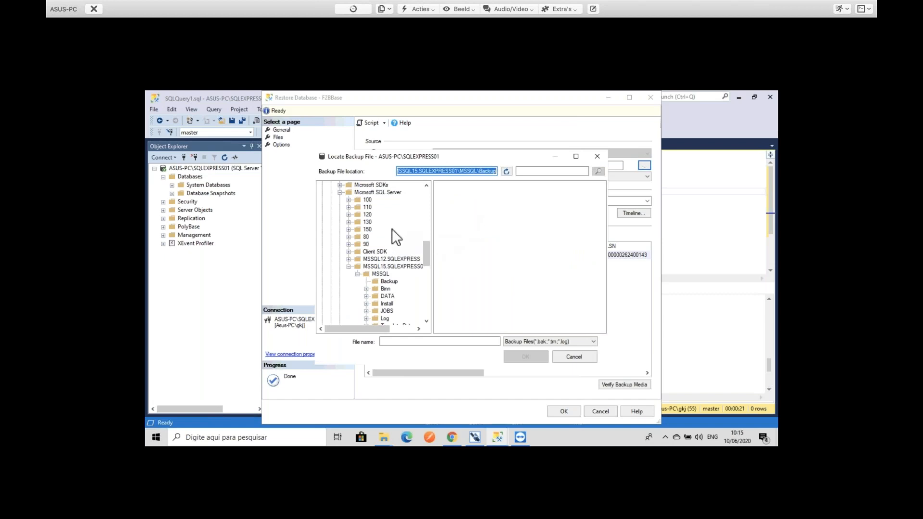
left_click_drag(425, 249, 426, 185)
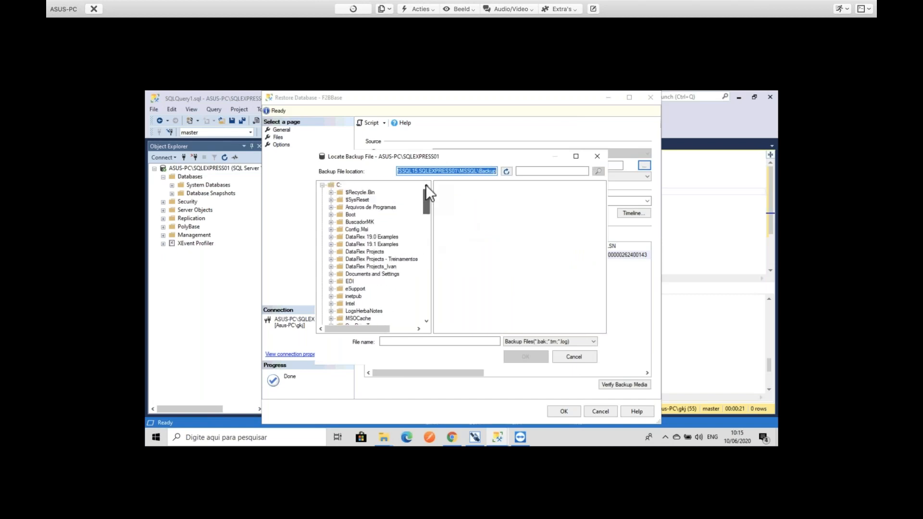
left_click(322, 186)
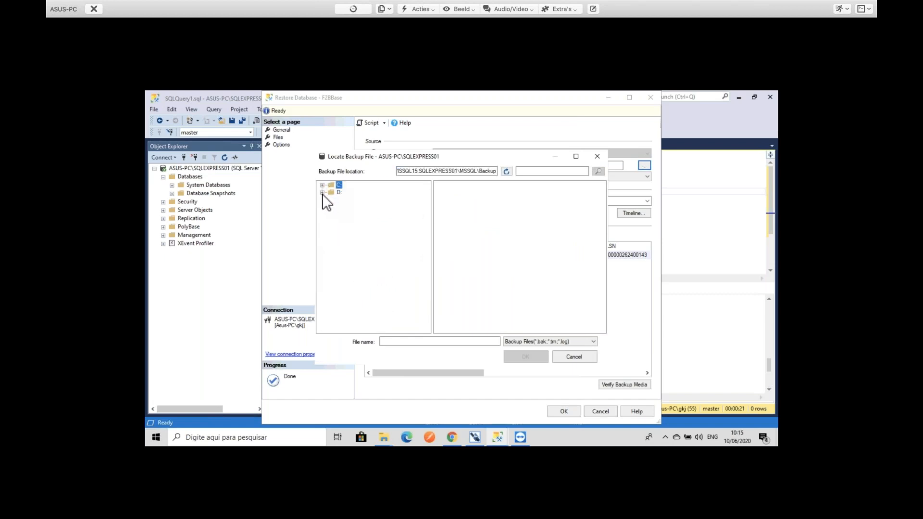
left_click(322, 193)
left_click(331, 192)
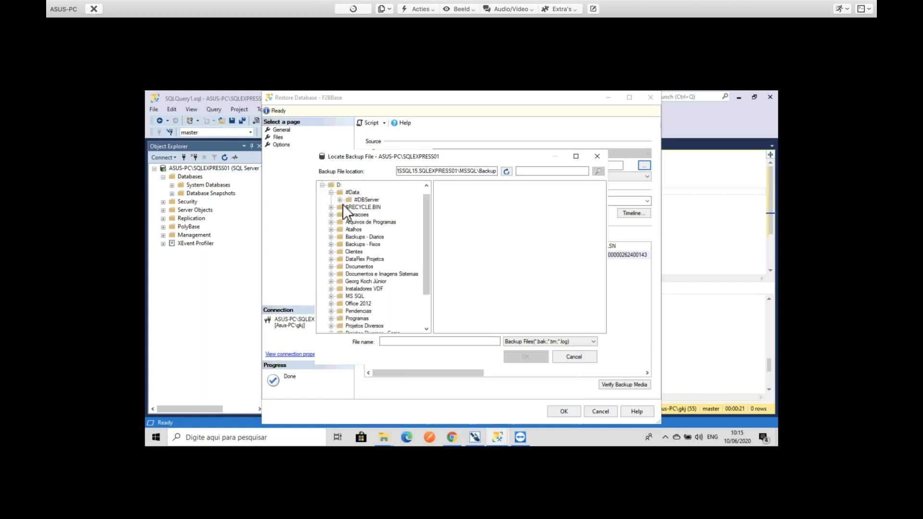
left_click(340, 200)
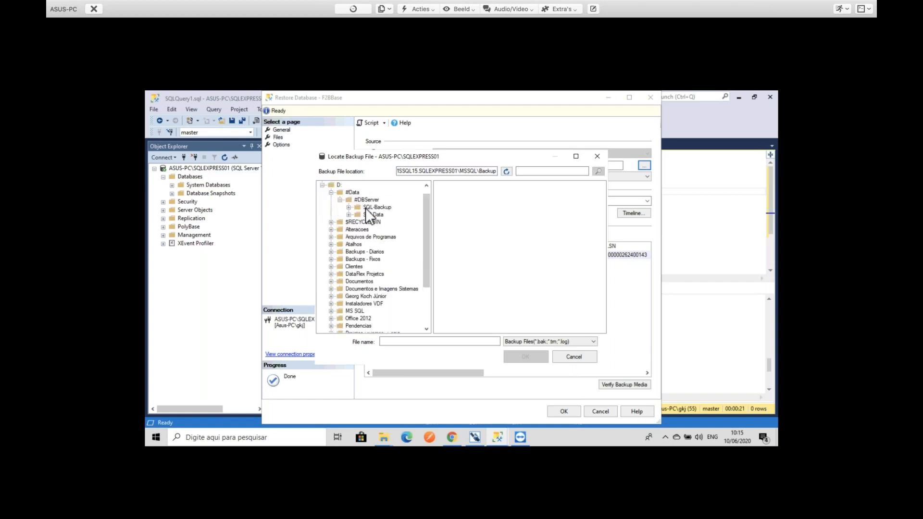
left_click(366, 208)
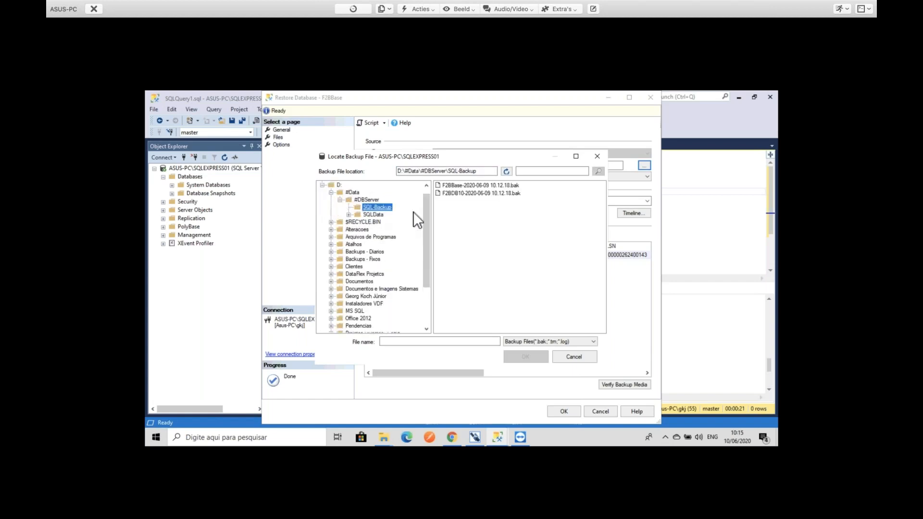
left_click(464, 193)
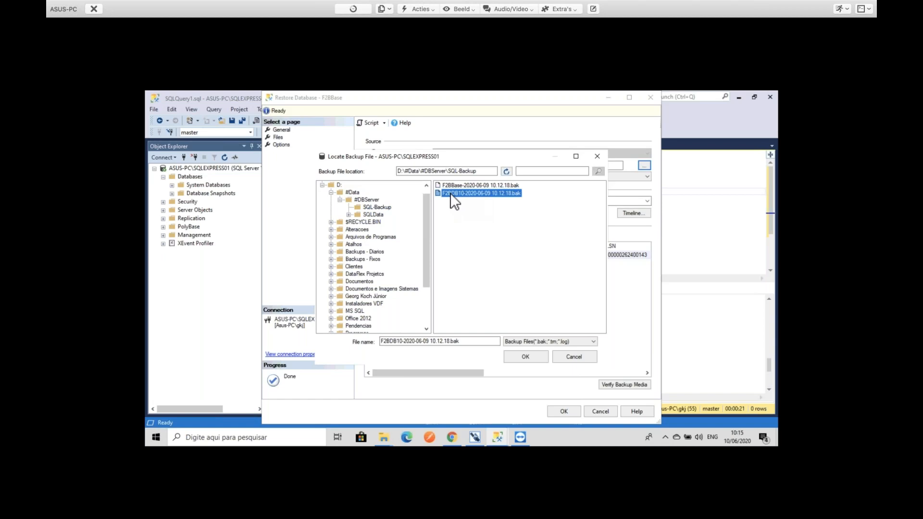
left_click(526, 358)
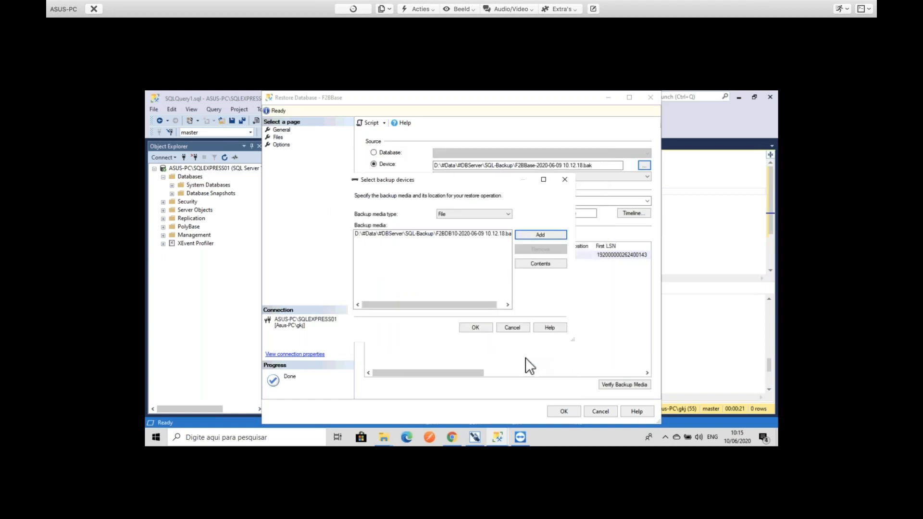
left_click(476, 327)
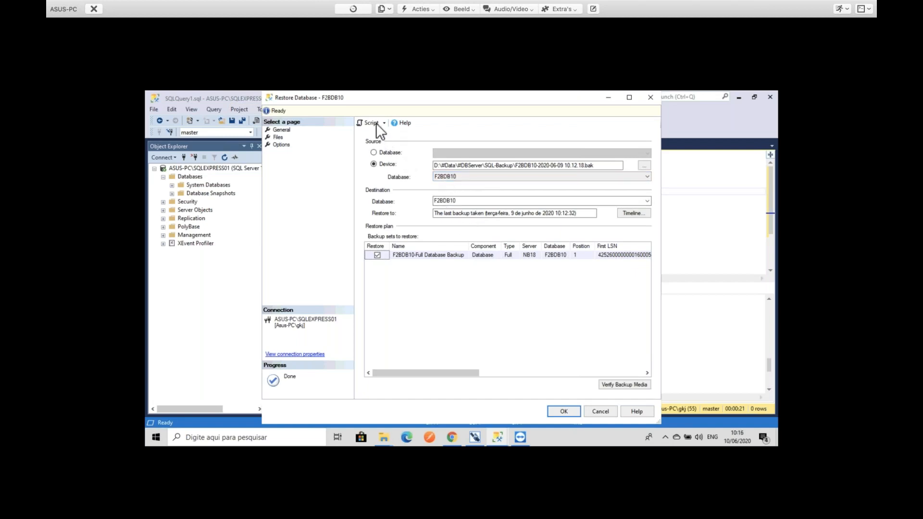
key("Return")
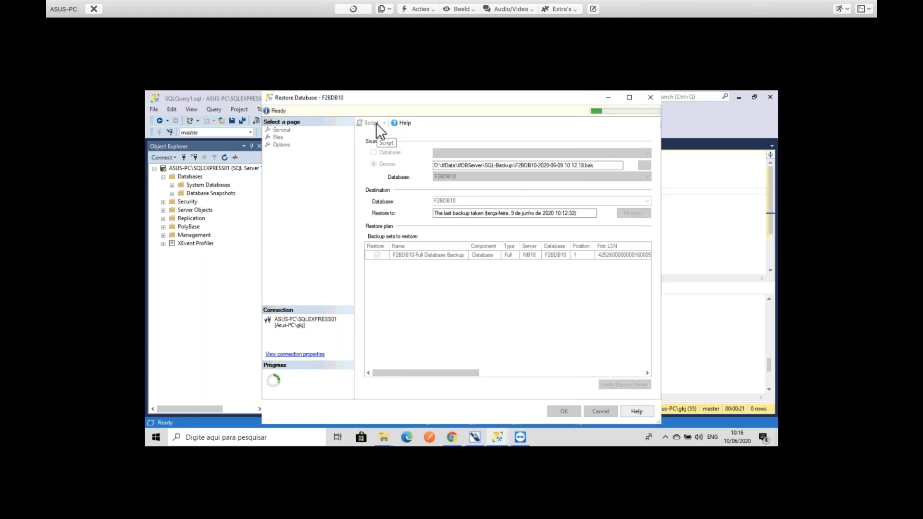
Step: Close the finished Restore Database dialog and copy the SQLData path from the F2BBase script
left_click_drag(399, 99, 417, 131)
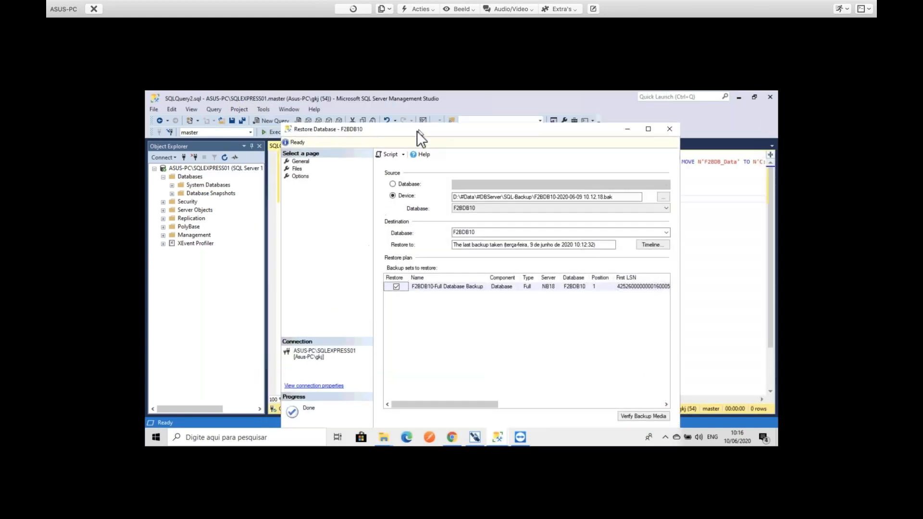
left_click_drag(455, 199, 466, 214)
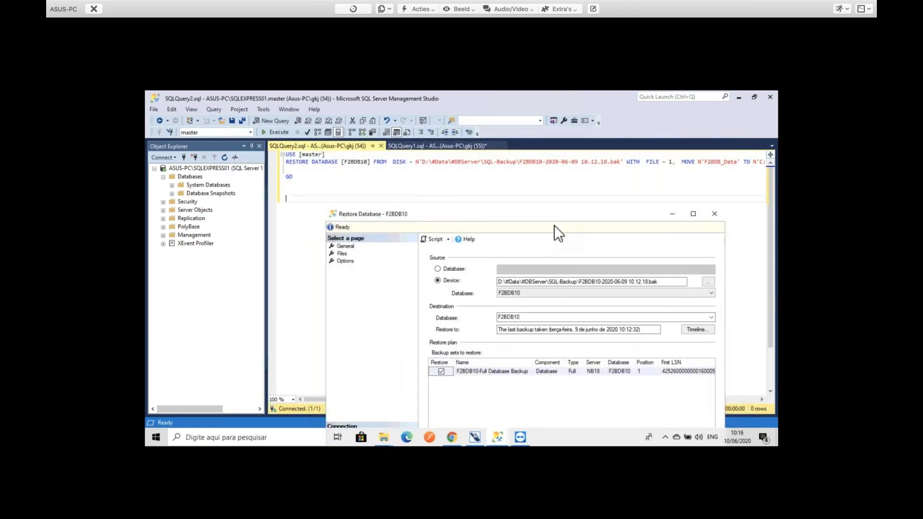
left_click_drag(555, 215, 525, 158)
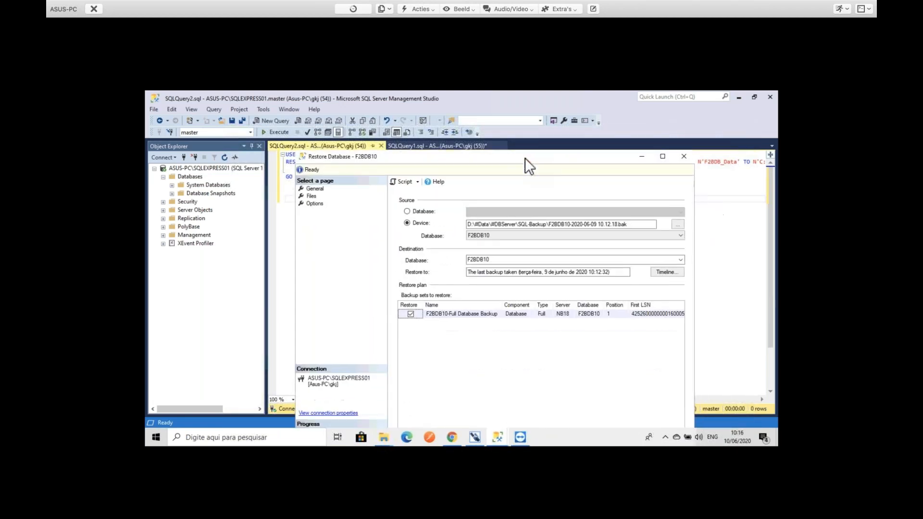
left_click(684, 157)
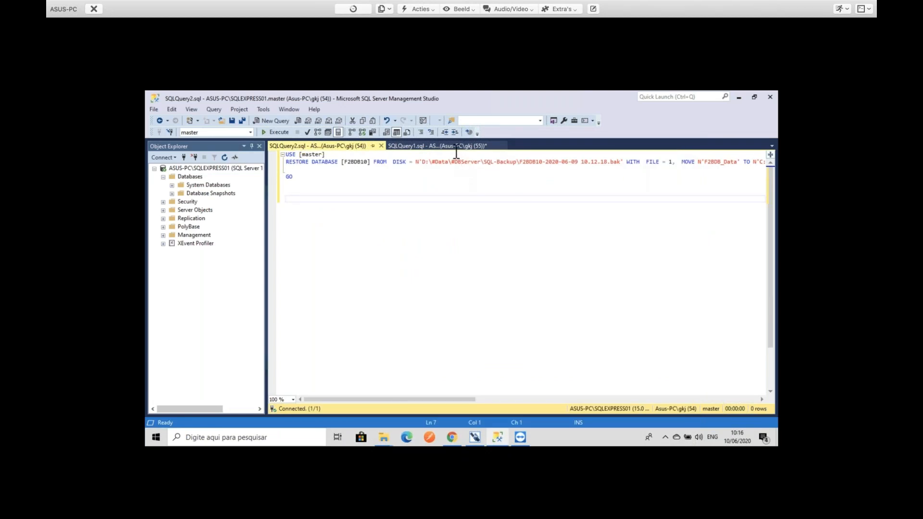
left_click(437, 145)
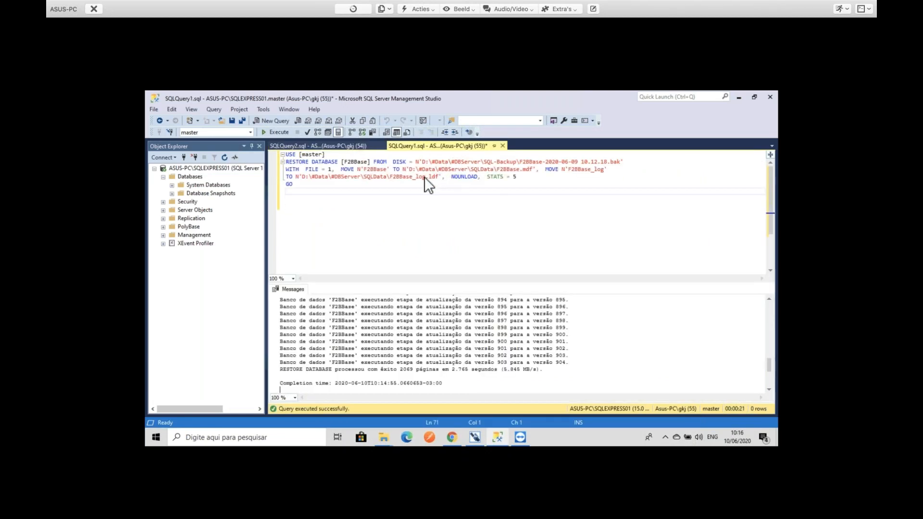
left_click(302, 177)
left_click_drag(302, 177, 390, 178)
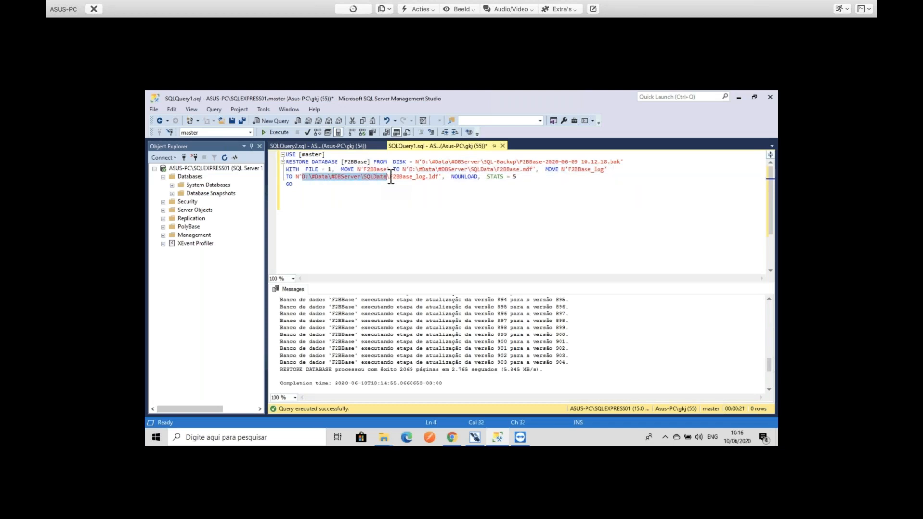
left_click(391, 178)
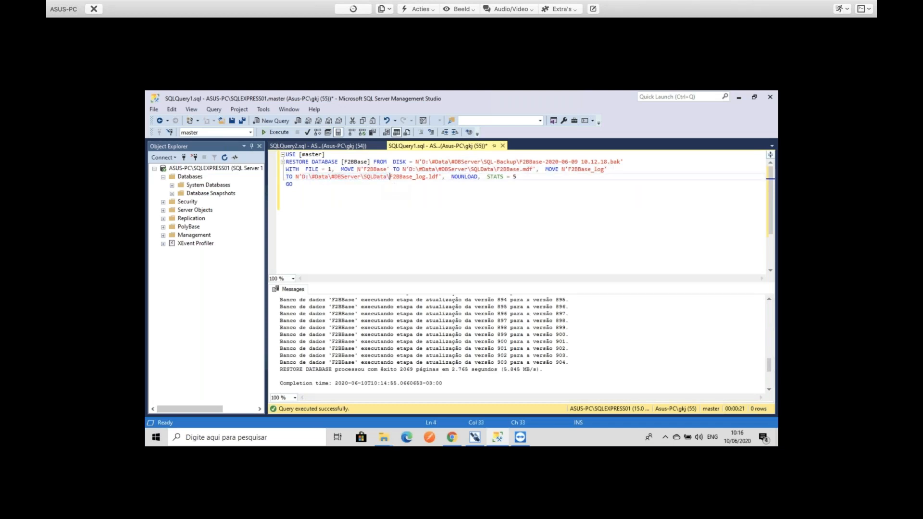
left_click_drag(387, 178, 302, 177)
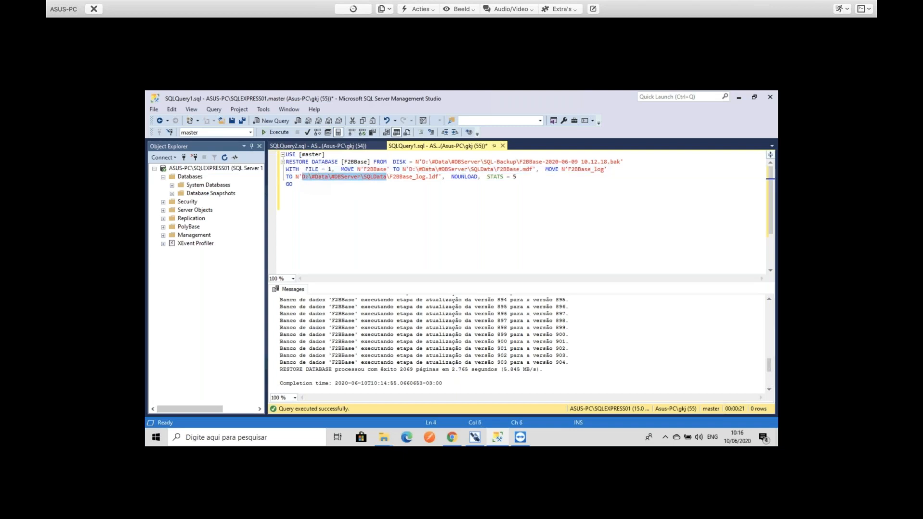
right_click(309, 177)
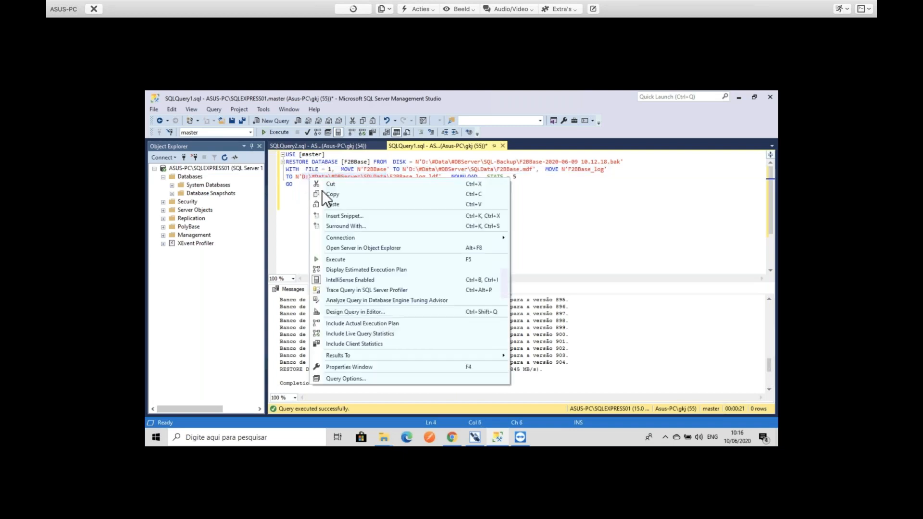
left_click(332, 194)
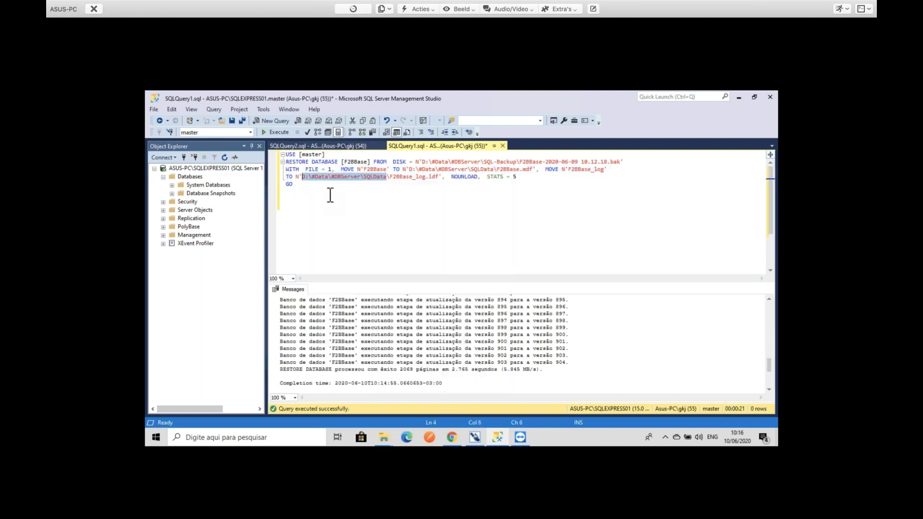
Step: In the F2BDB10 script, put WITH and the log file MOVE clause on their own lines
left_click(332, 146)
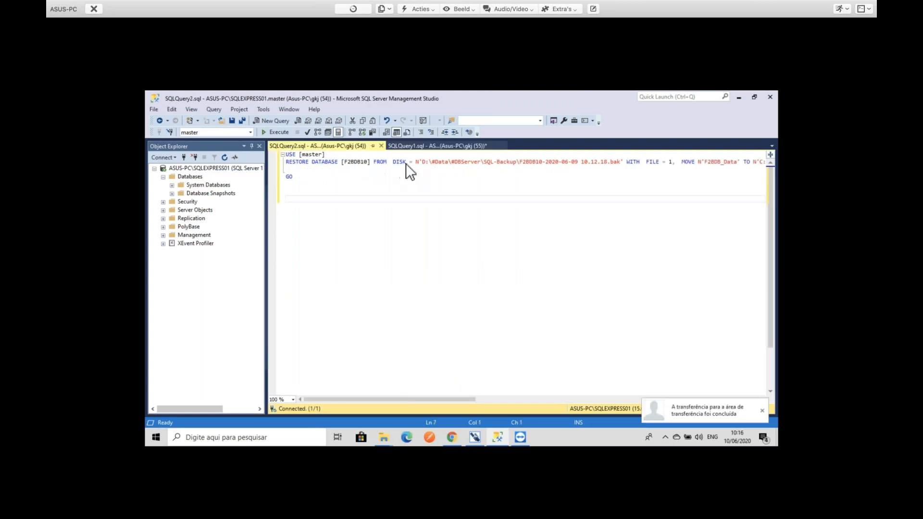
left_click(629, 162)
key("Return")
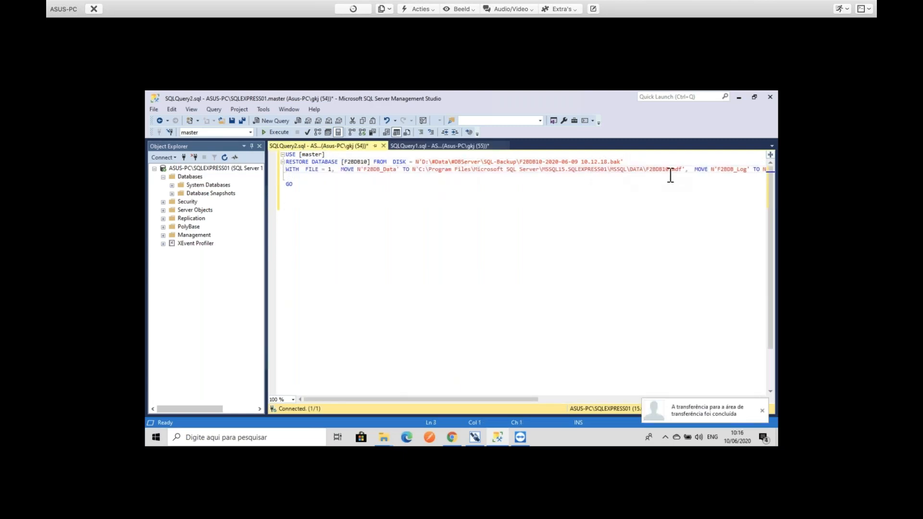
left_click(697, 170)
key("Return")
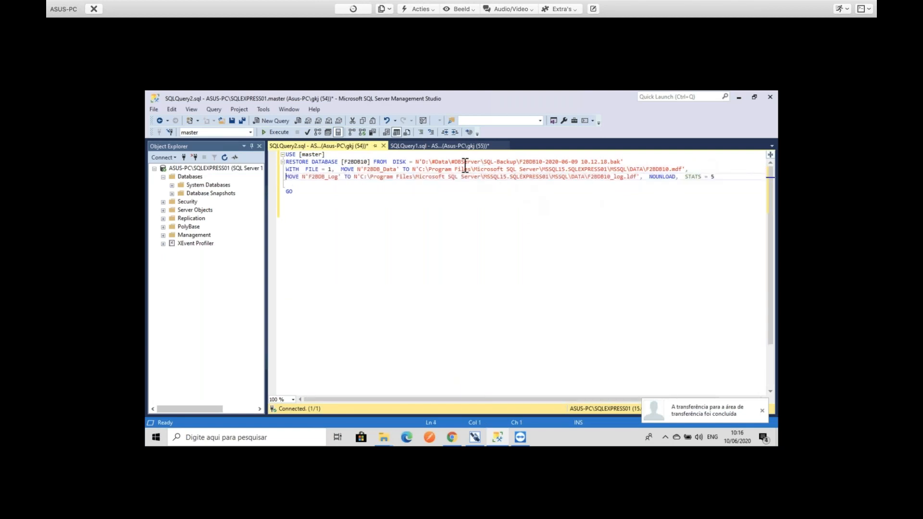
Step: Replace the data file's C:\Program Files DATA path with D:\#Data\#DBServer\SQLData
left_click(421, 169)
left_click(421, 171)
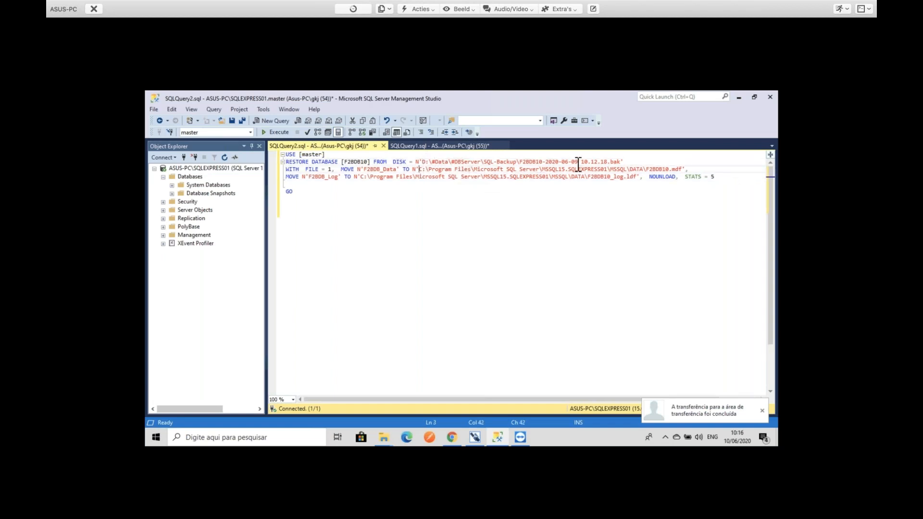
left_click(642, 169, "shift")
key("shift+Right")
key("Delete")
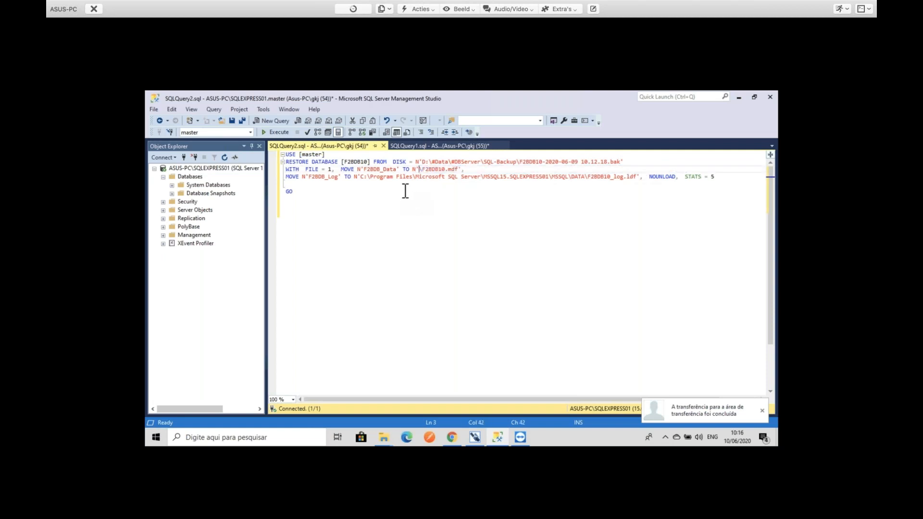
right_click(421, 170)
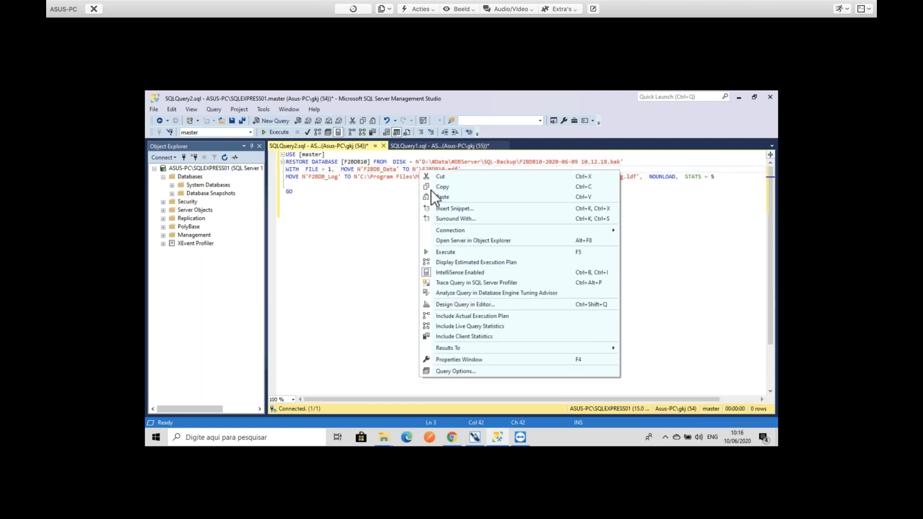
left_click(441, 196)
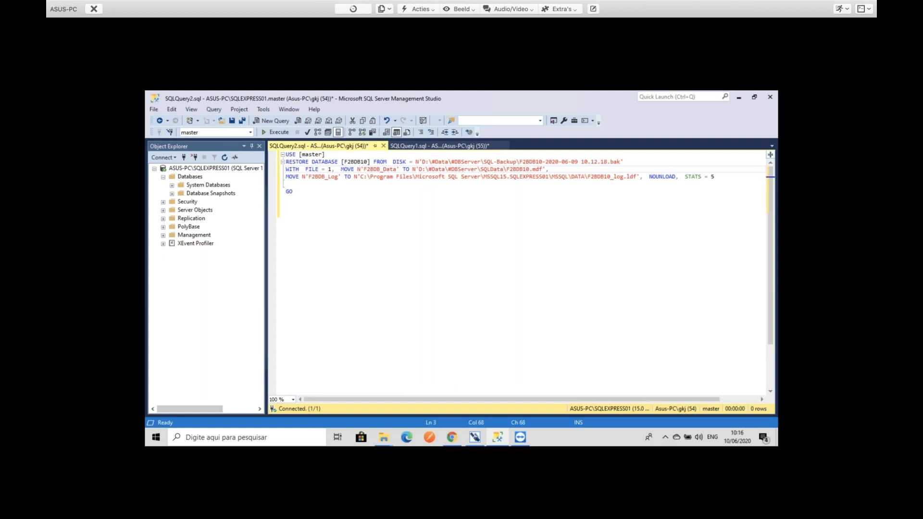
Step: Replace the log file's default DATA path with D:\#Data\#DBServer\SQLData
left_click(421, 177)
left_click(363, 178)
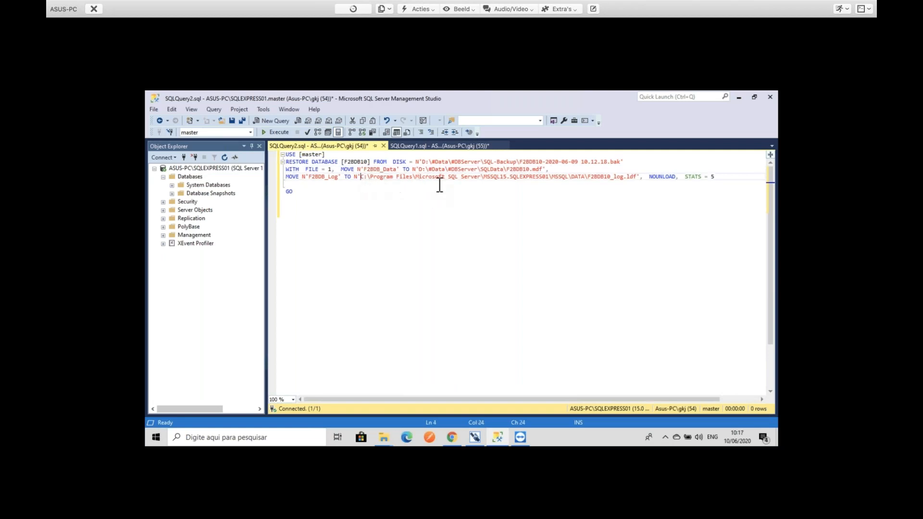
left_click(584, 177, "shift")
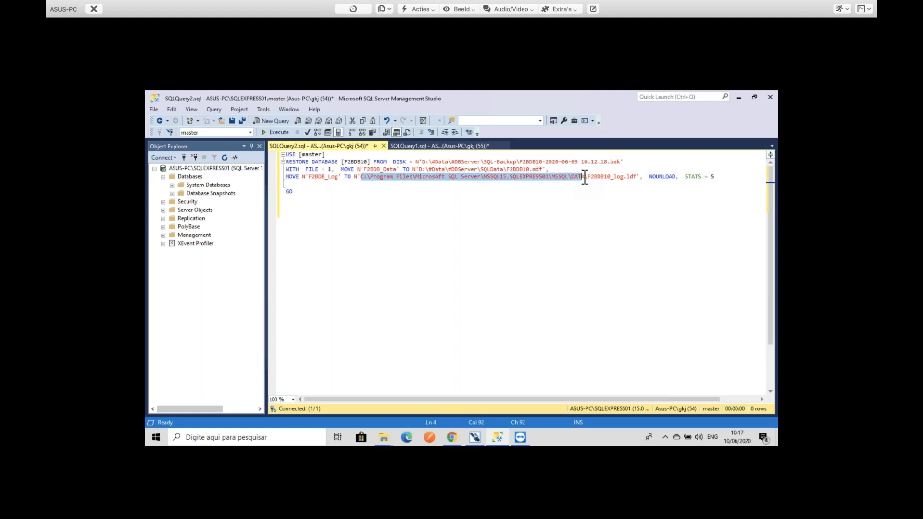
key("shift+Right")
key("Delete")
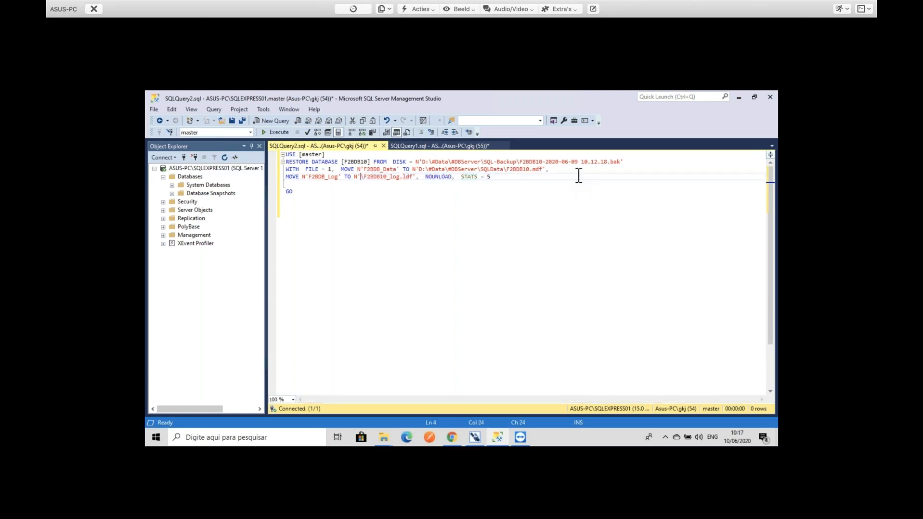
key("ctrl+v")
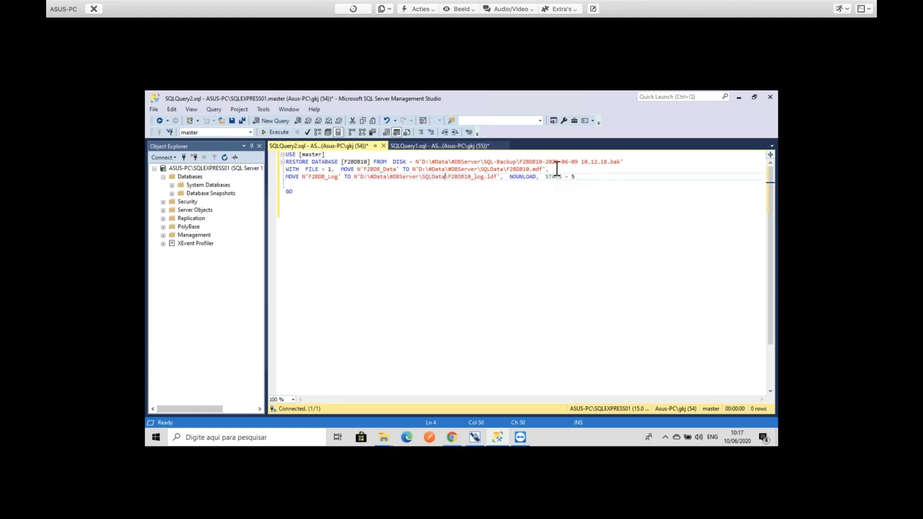
left_click(517, 205)
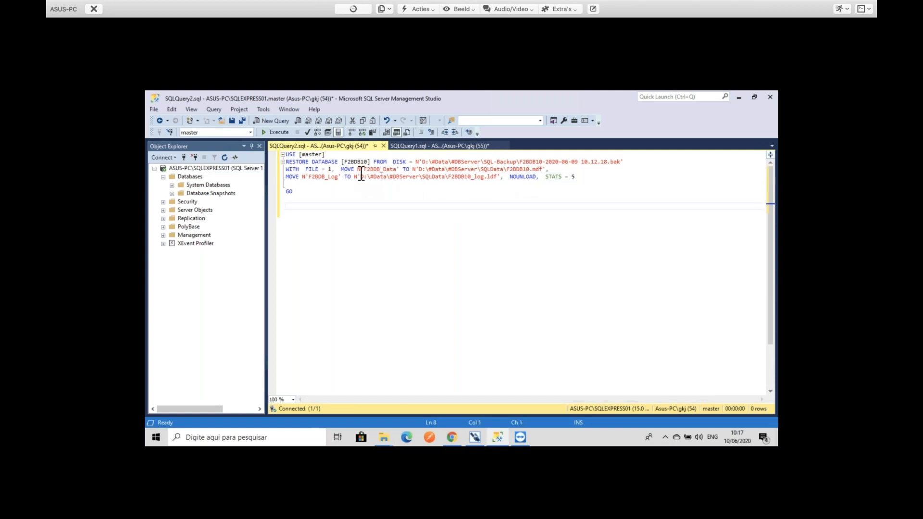
Step: Execute the F2BDB10 restore and confirm 106019 pages processed in 37.971 seconds
left_click(284, 134)
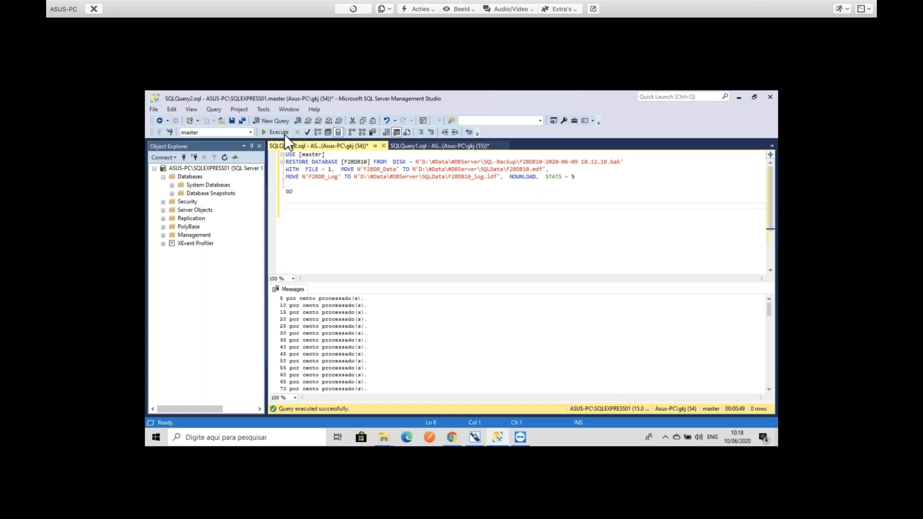
left_click_drag(769, 309, 770, 374)
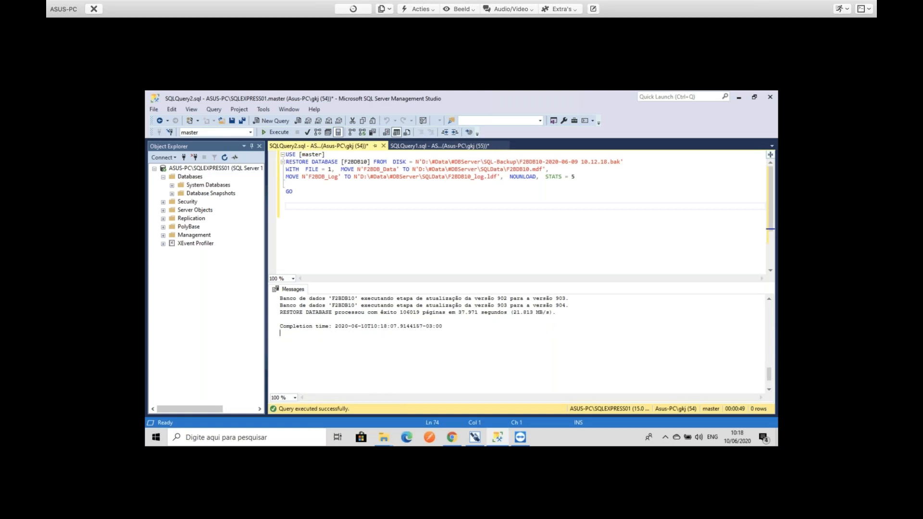
Step: Refresh the Databases list and expand F2BDB10 > Security > Users
left_click(187, 178)
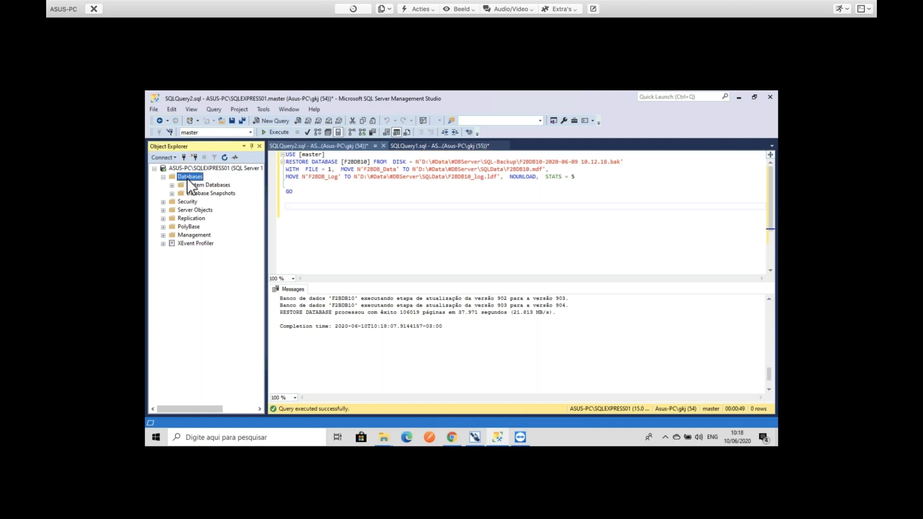
left_click(224, 157)
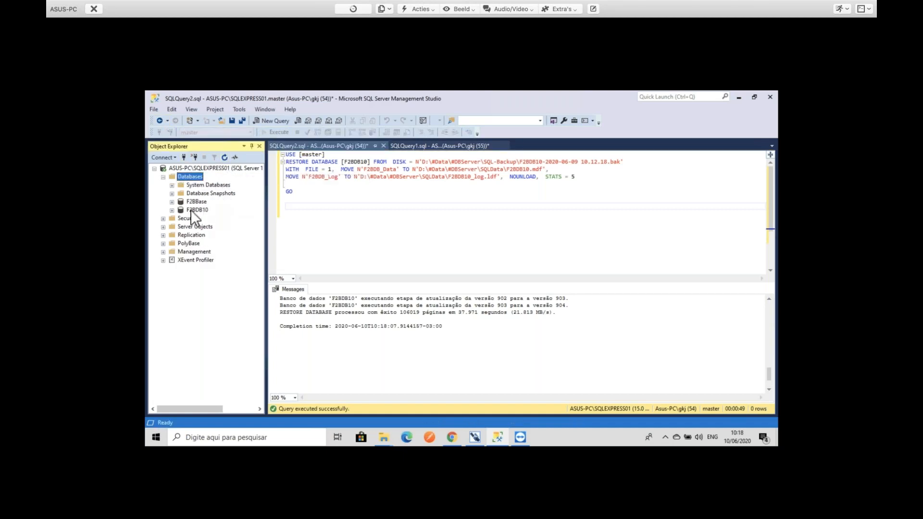
left_click(172, 210)
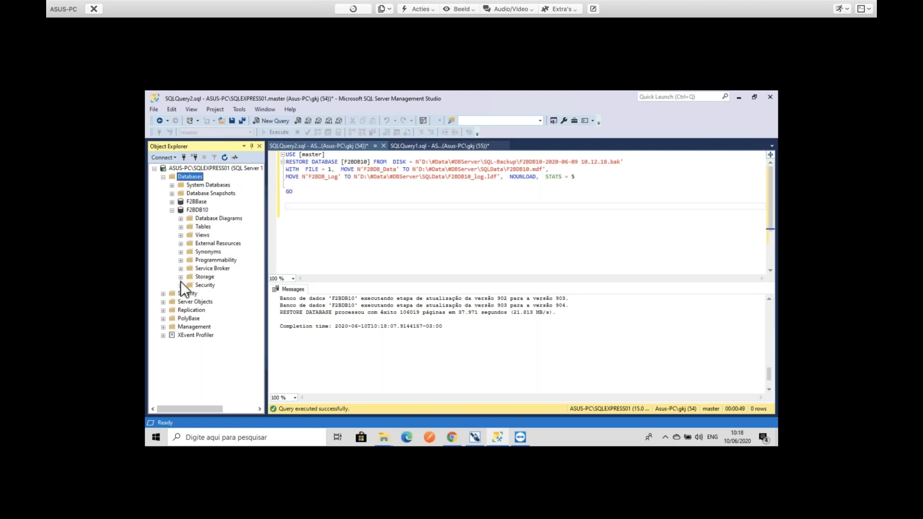
left_click(180, 285)
left_click(190, 294)
Step: Delete the Windows domain user from F2BDB10's database users
left_click(216, 311)
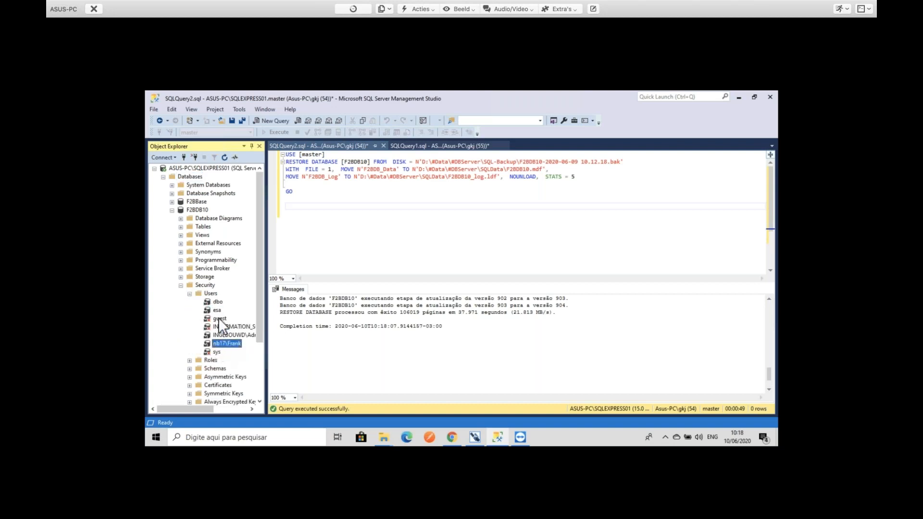
left_click(218, 343)
right_click(218, 343)
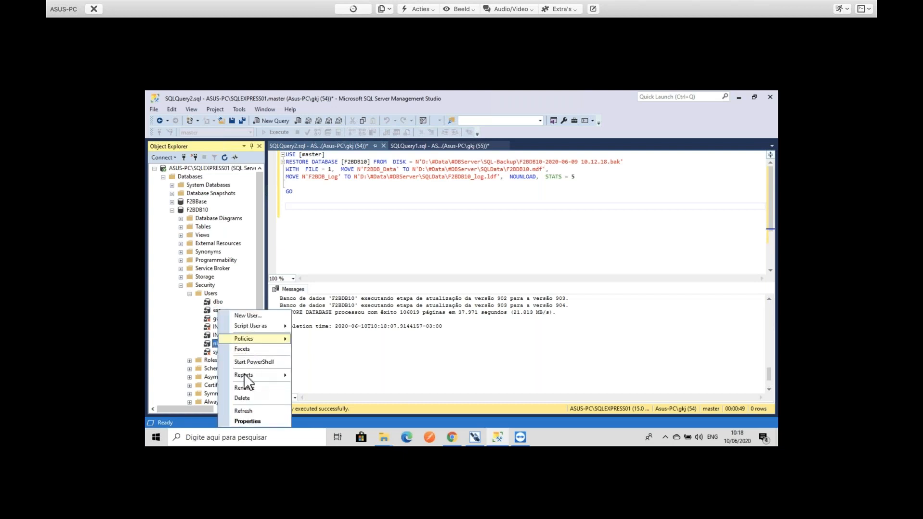
left_click(242, 398)
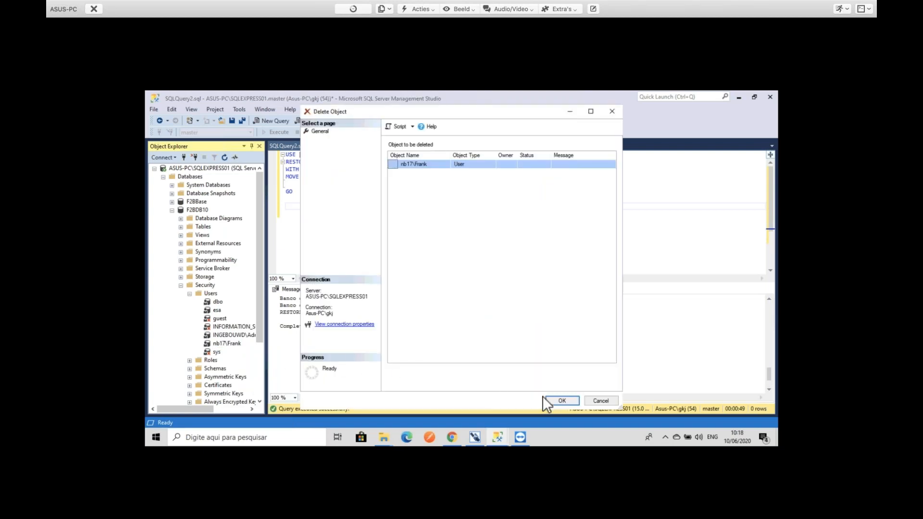
left_click(552, 399)
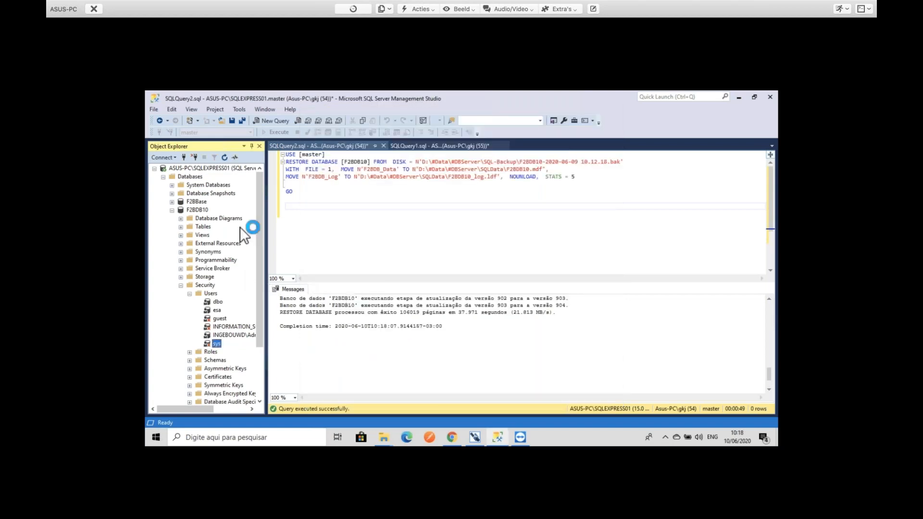
left_click(229, 168)
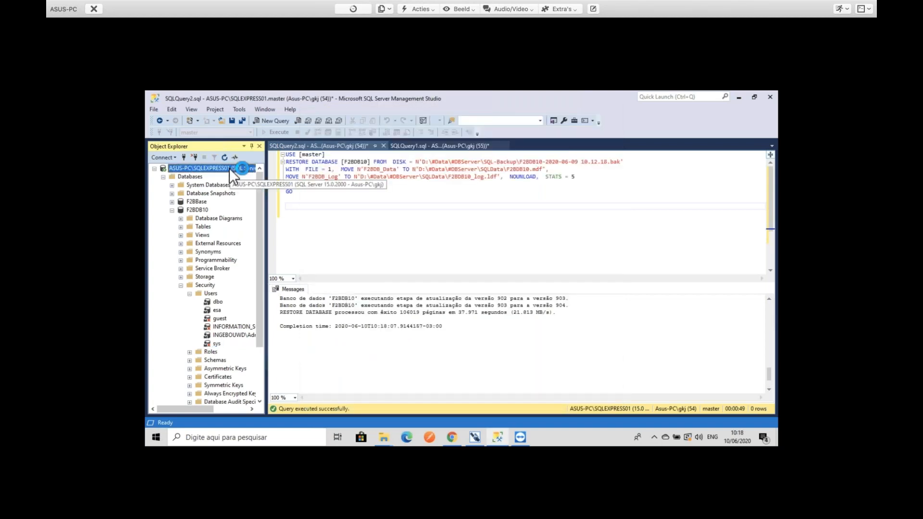
Step: Open the SQLEXPRESS01 Server Properties and go through General, Memory and Processors to the Security page
right_click(229, 168)
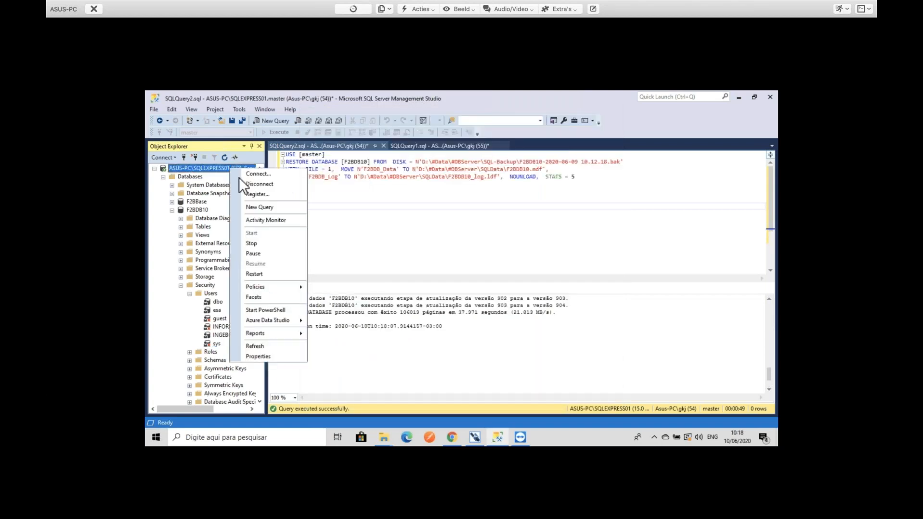
left_click(258, 356)
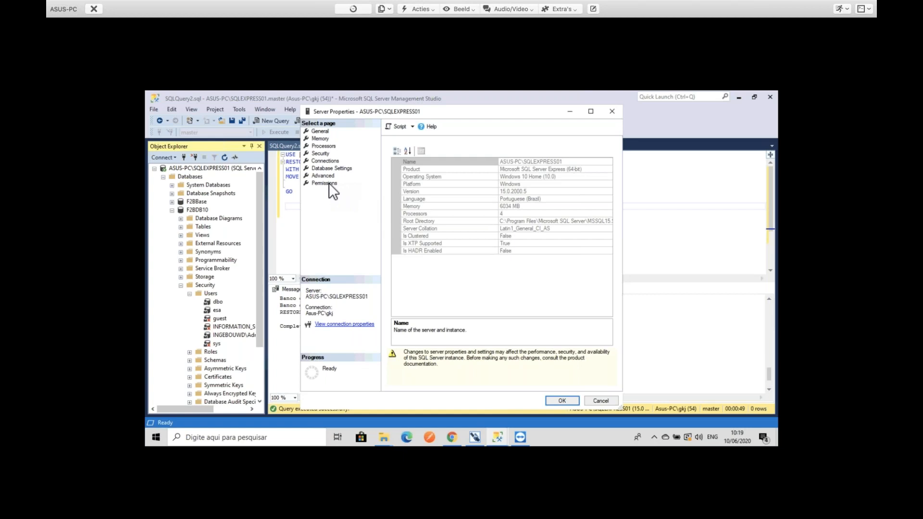
left_click(321, 132)
left_click(323, 140)
left_click(324, 145)
left_click(321, 154)
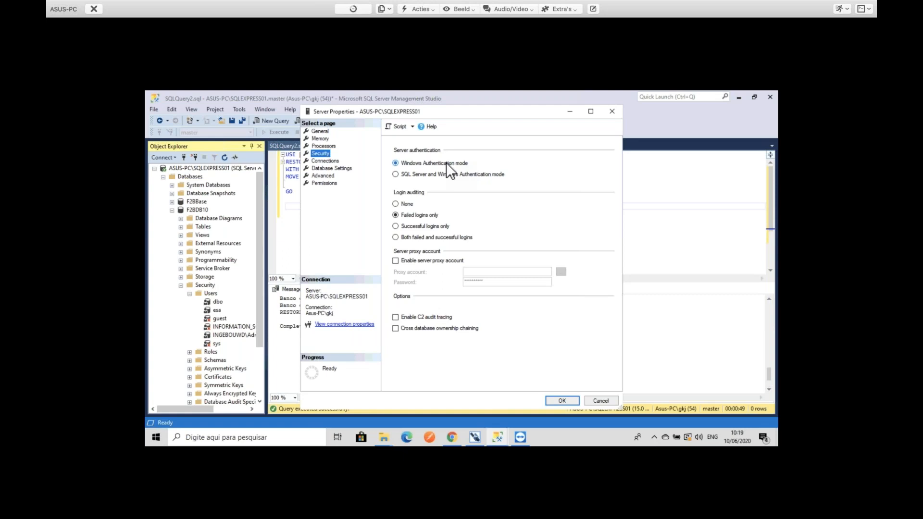
Step: Switch SQLEXPRESS01 to SQL Server and Windows Authentication mode, acknowledging the restart notice
left_click(396, 174)
left_click(565, 399)
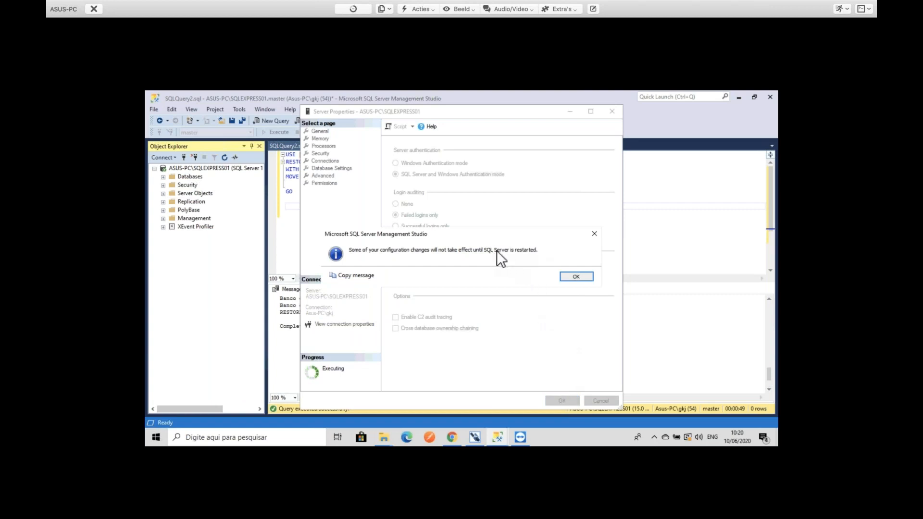
left_click(576, 277)
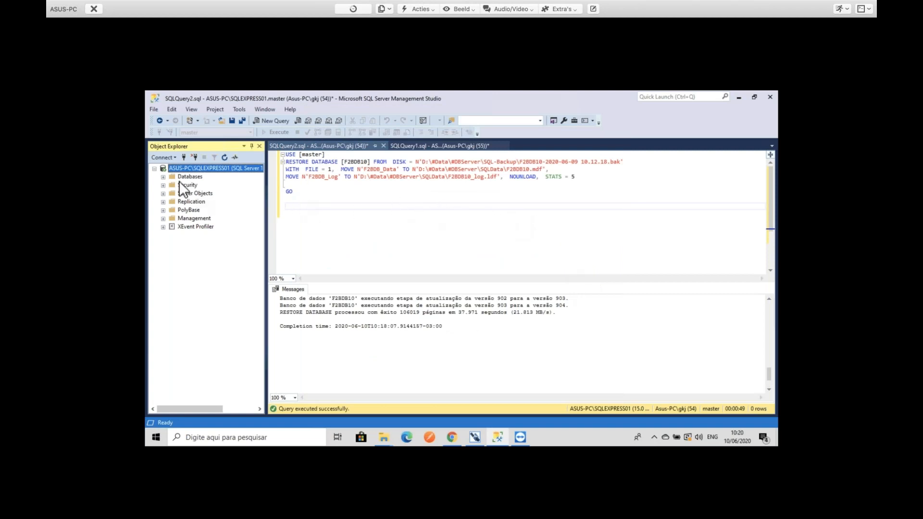
Step: Attempt to delete user esa from F2BDB10's Security > Users folder
left_click(163, 177)
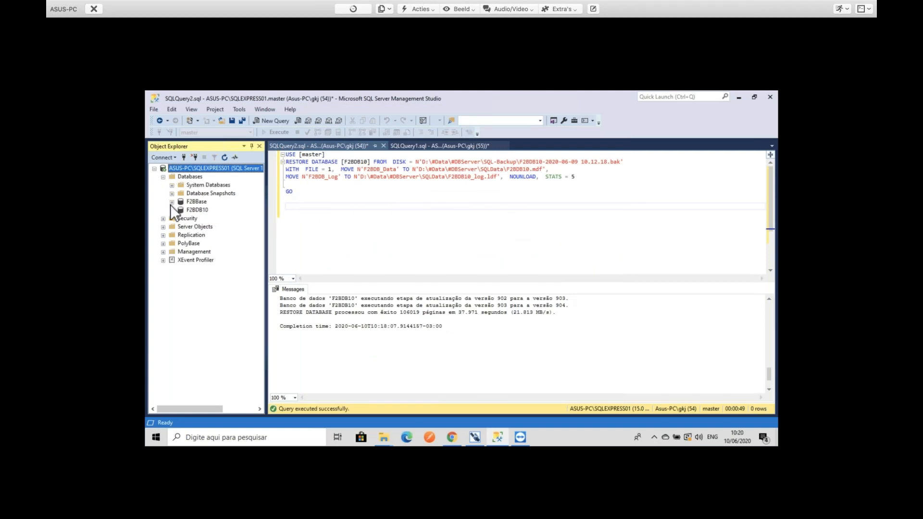
left_click(172, 210)
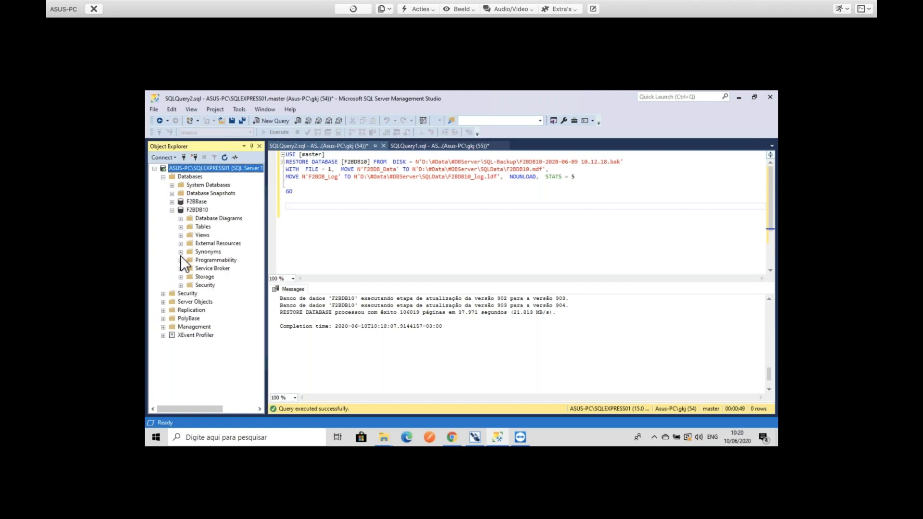
left_click(181, 286)
left_click(190, 294)
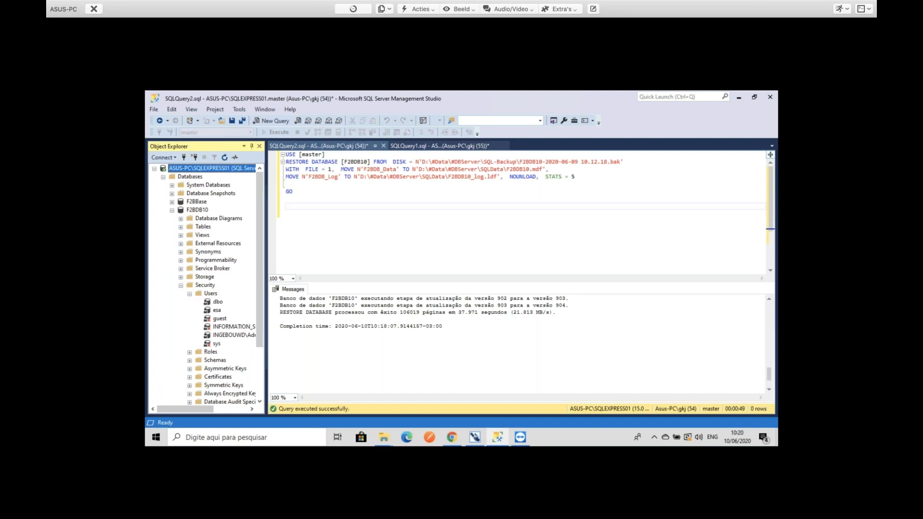
left_click(214, 310)
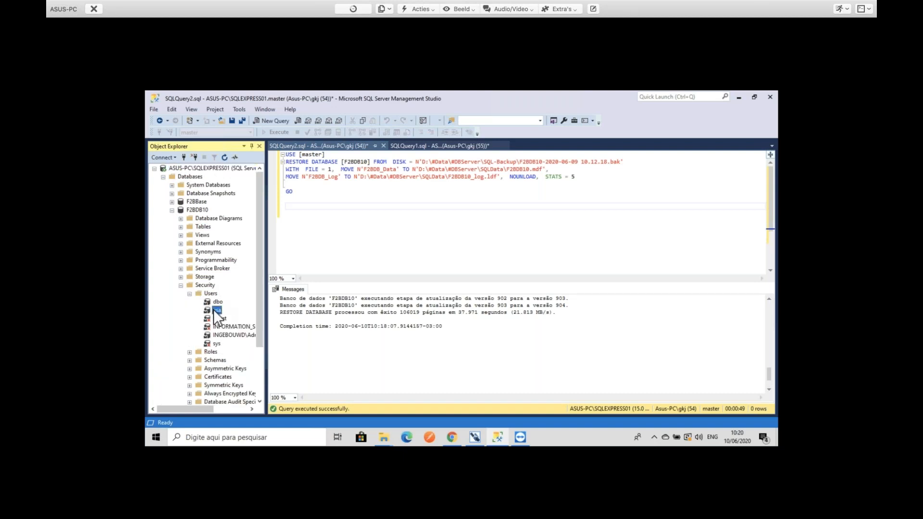
key("Delete")
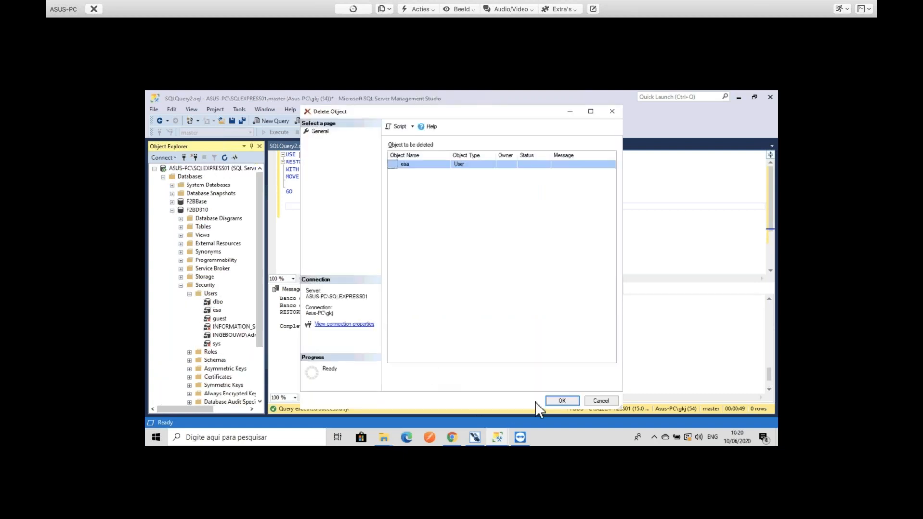
left_click(553, 400)
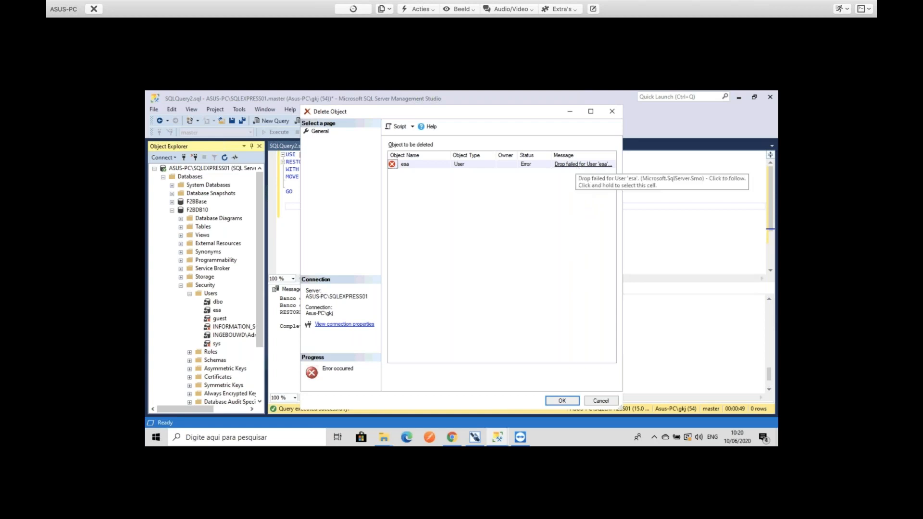
Step: Review the error 15138 details and cancel the failed deletion
left_click(582, 164)
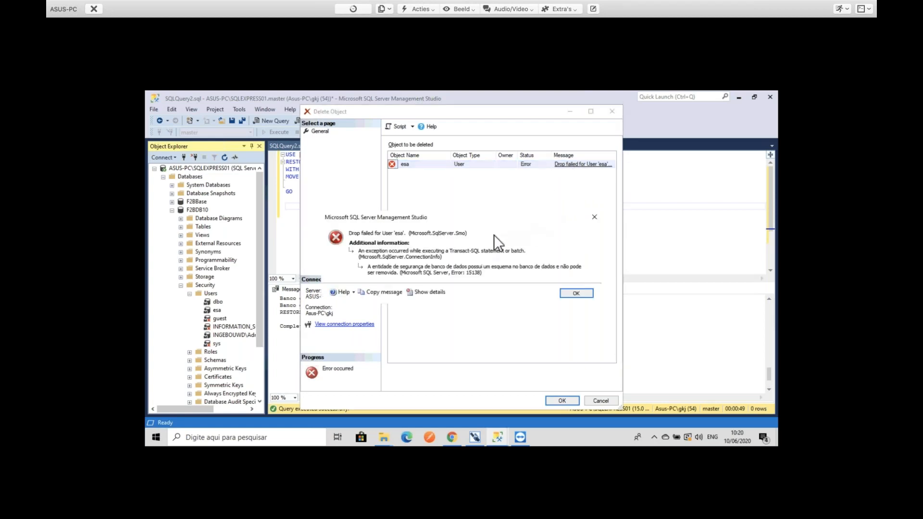
left_click(573, 294)
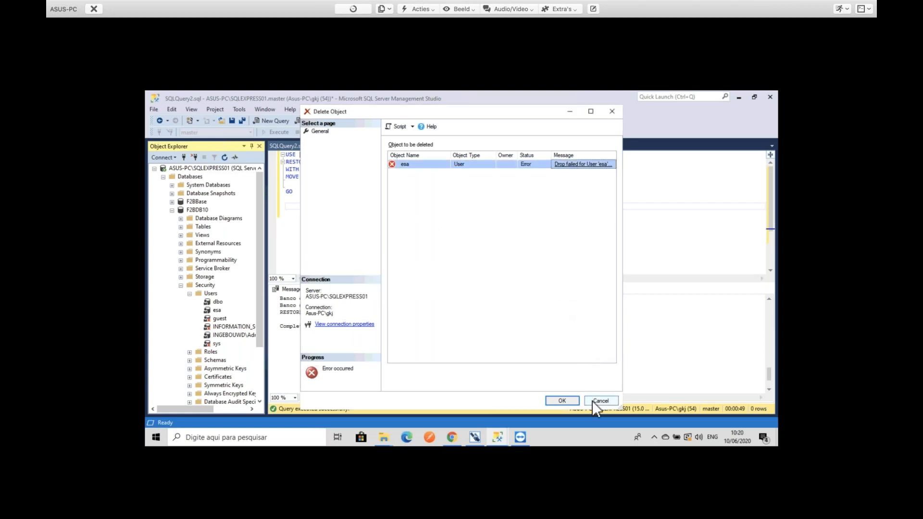
left_click(593, 401)
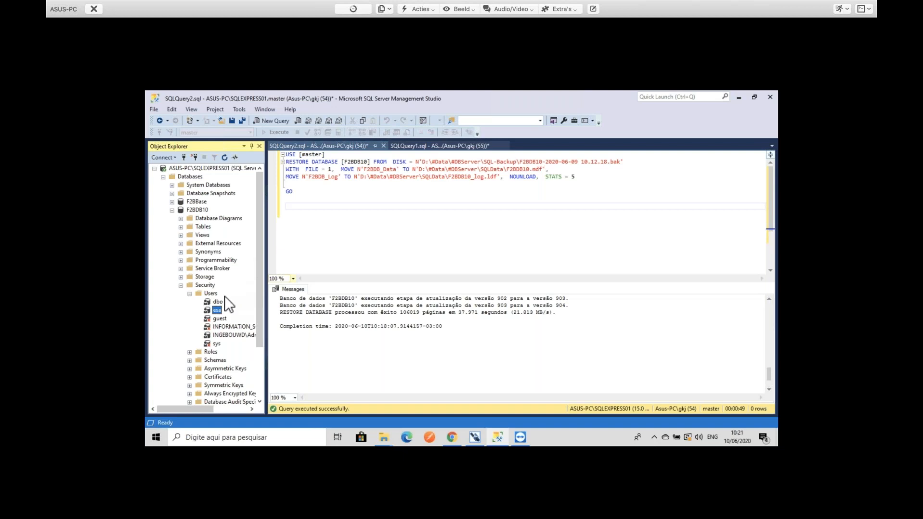
Step: Delete the Windows domain user from F2BBase's database users
left_click(172, 201)
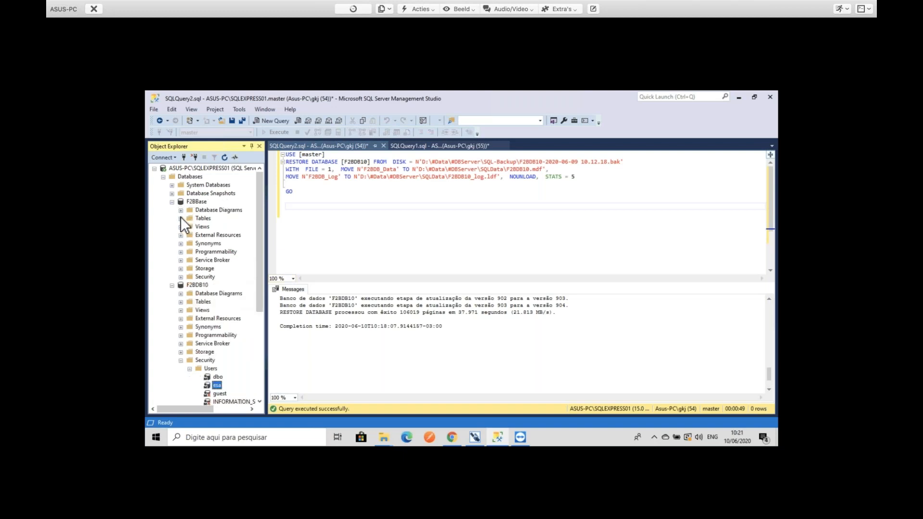
left_click(181, 277)
left_click(190, 286)
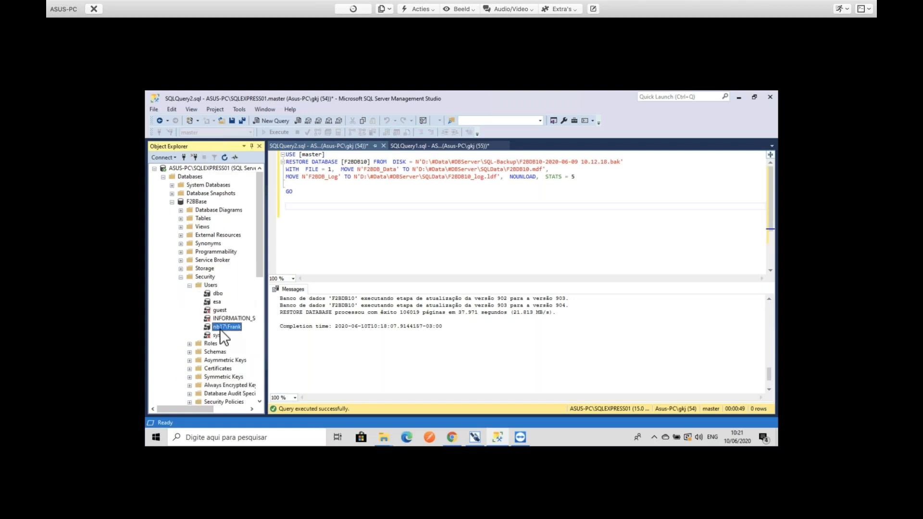
key("Delete")
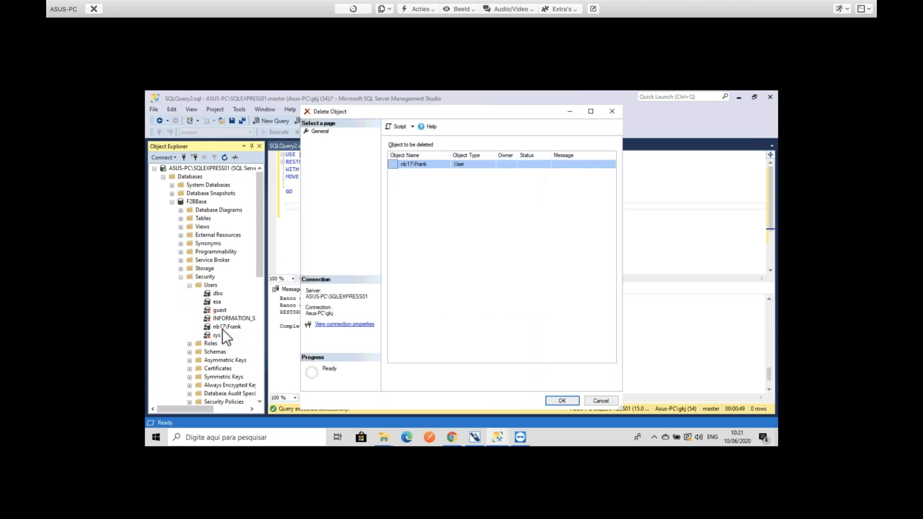
left_click(557, 400)
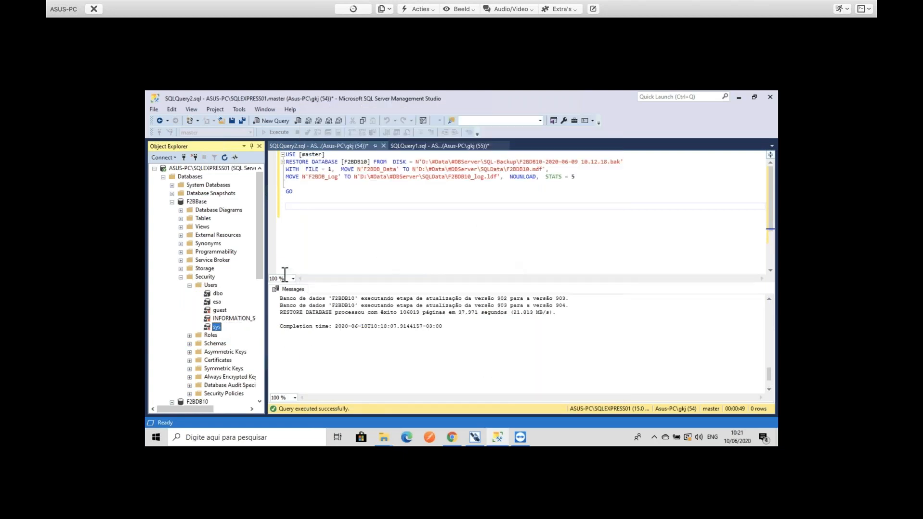
Step: Expand the server-level Security > Logins list
scroll(265, 308, "down", 4)
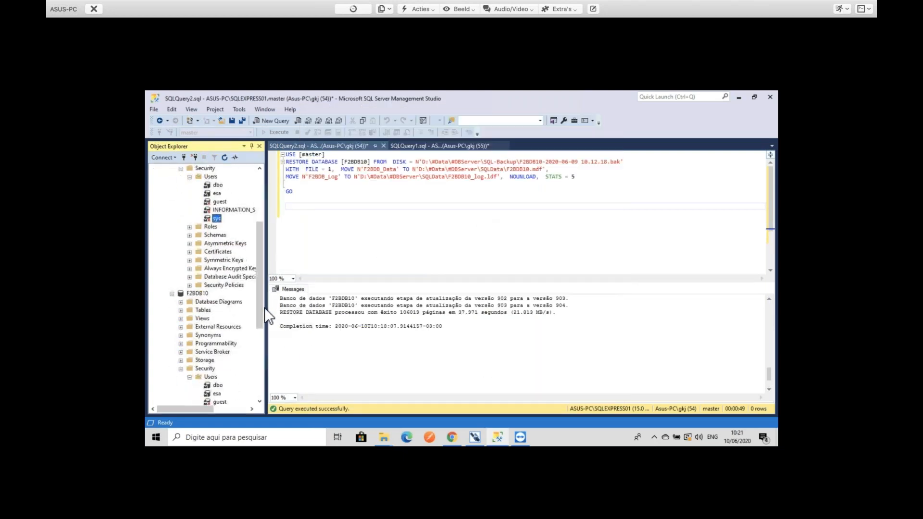
left_click(261, 382)
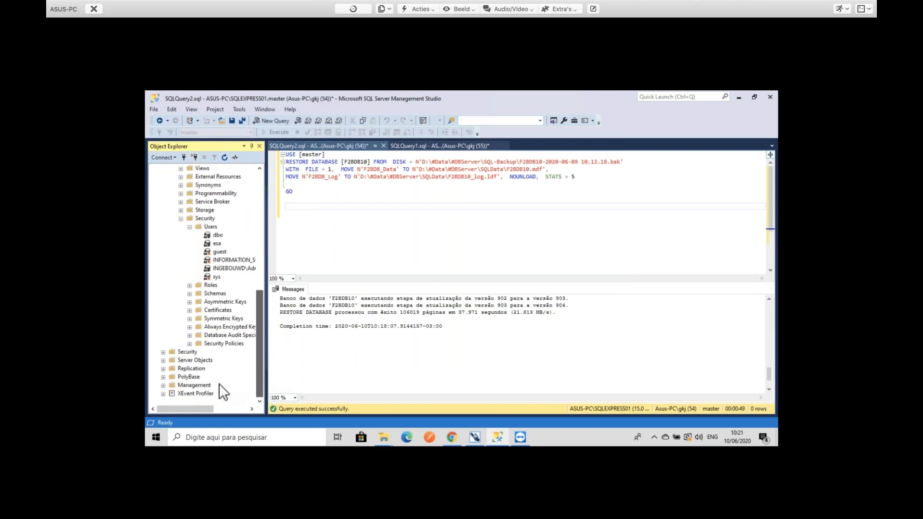
left_click(164, 352)
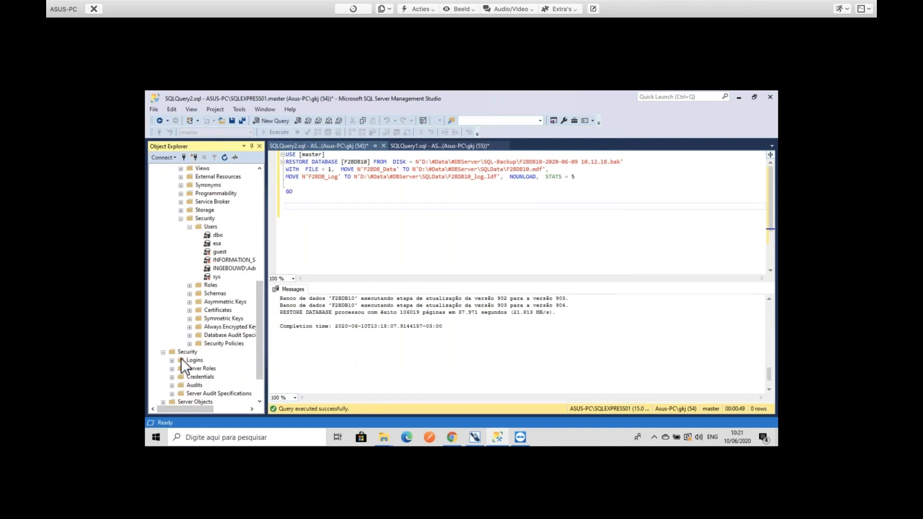
left_click(172, 360)
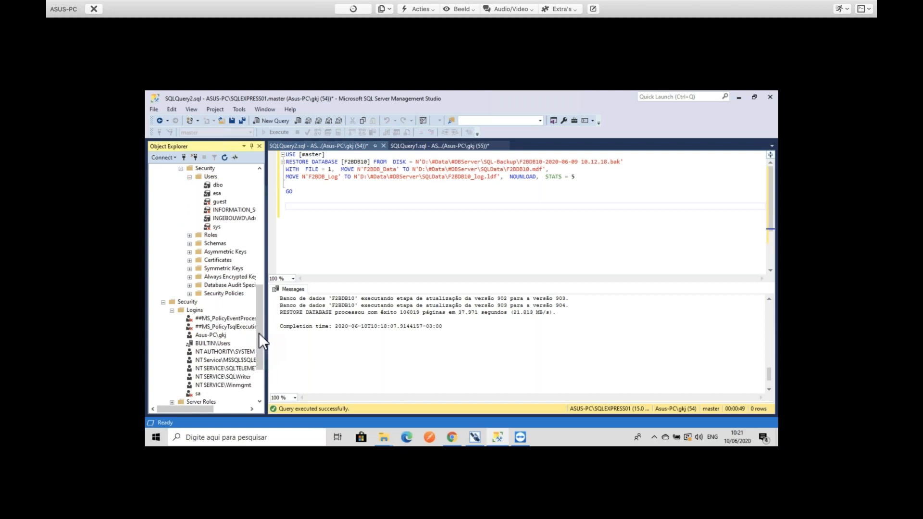
scroll(259, 358, "down", 3)
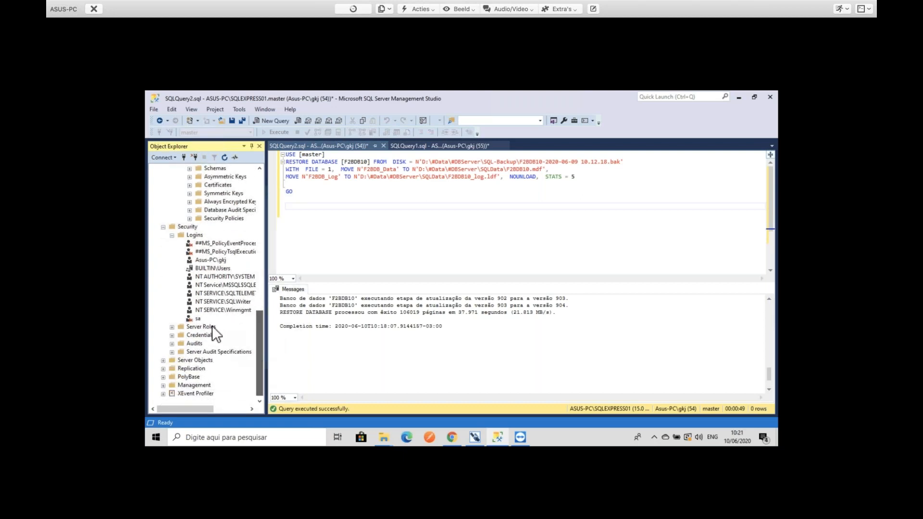
Step: In the Windows login's User Mapping, map F2BBase and F2BDB10, each with db_owner role
right_click(207, 262)
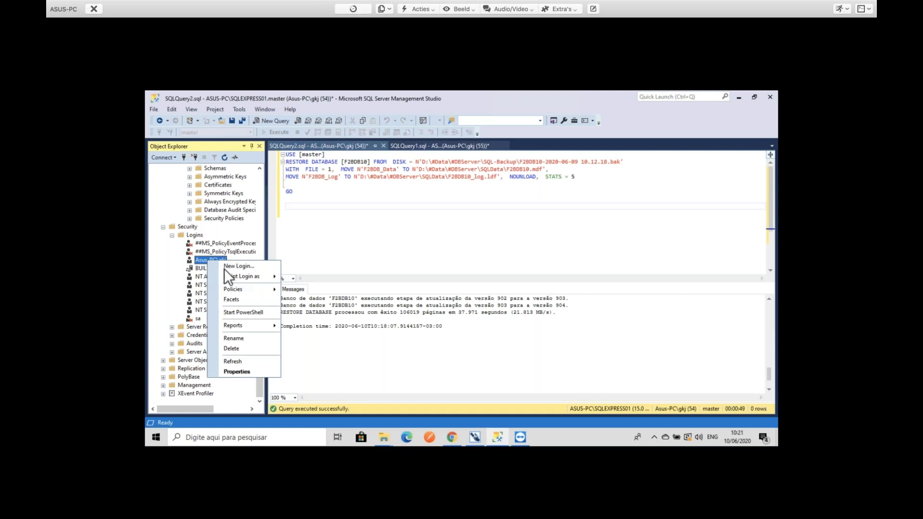
left_click(236, 372)
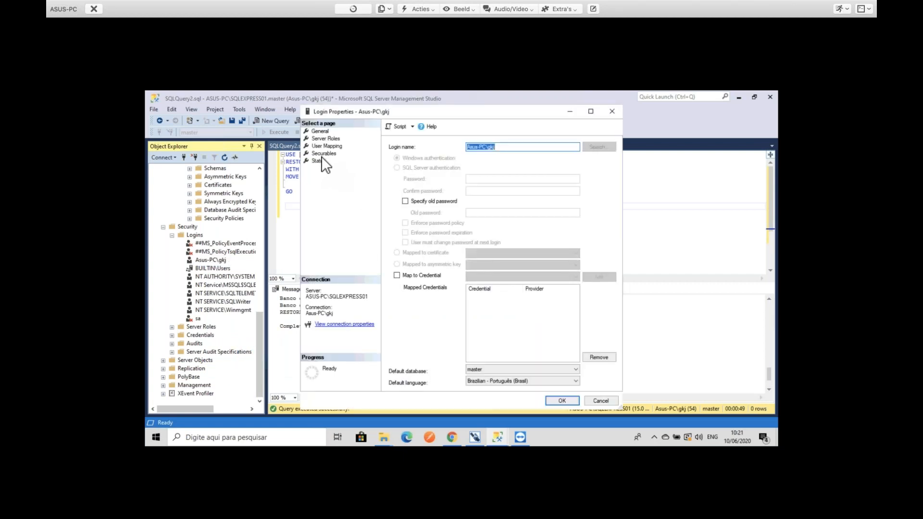
left_click(322, 147)
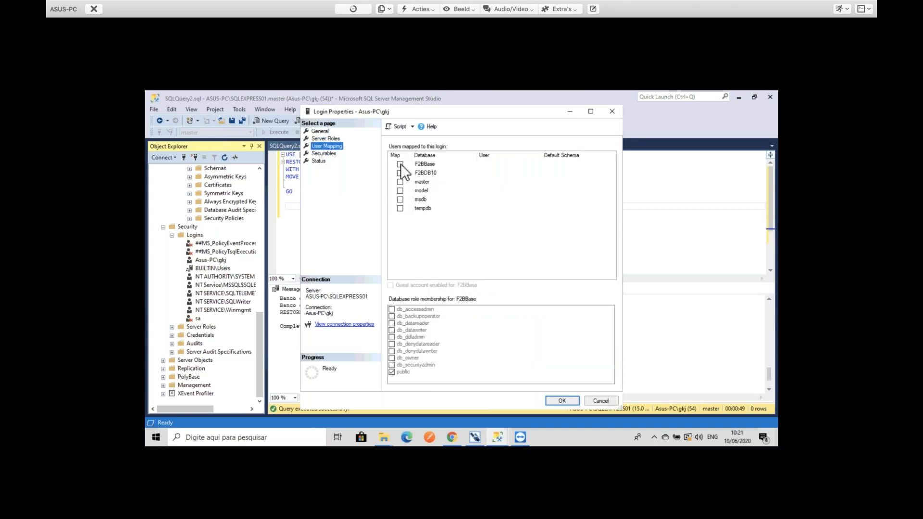
left_click(400, 164)
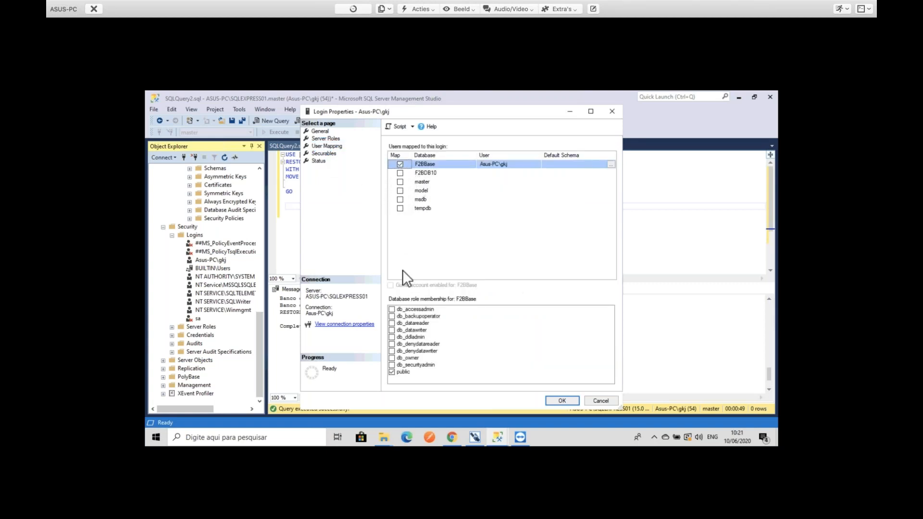
left_click(392, 359)
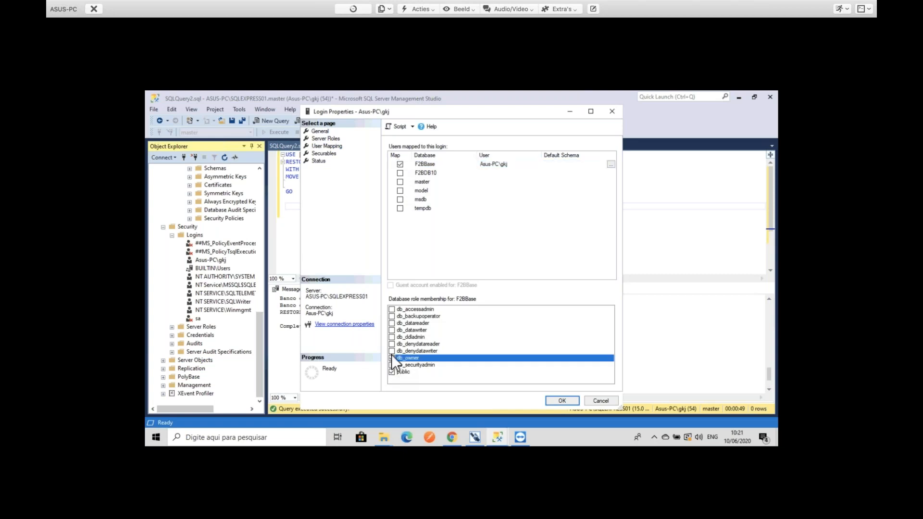
left_click(425, 173)
left_click(400, 172)
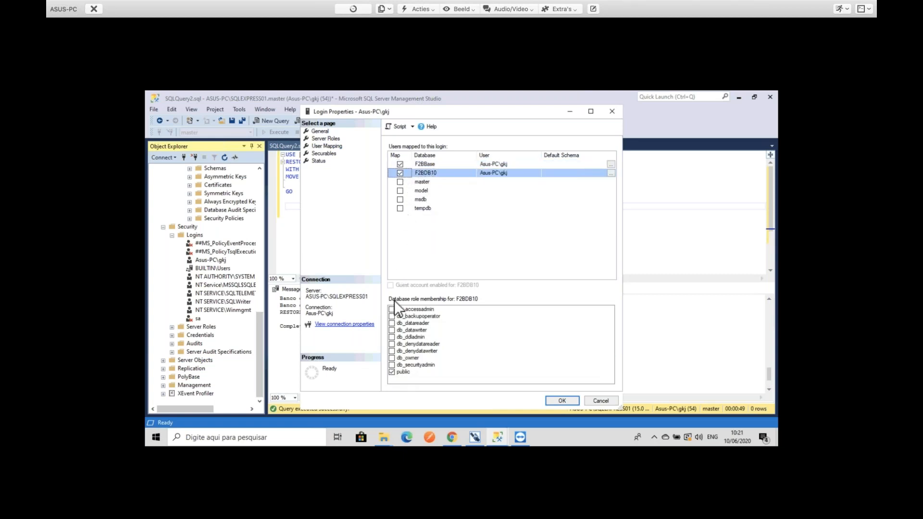
left_click(392, 358)
left_click(555, 402)
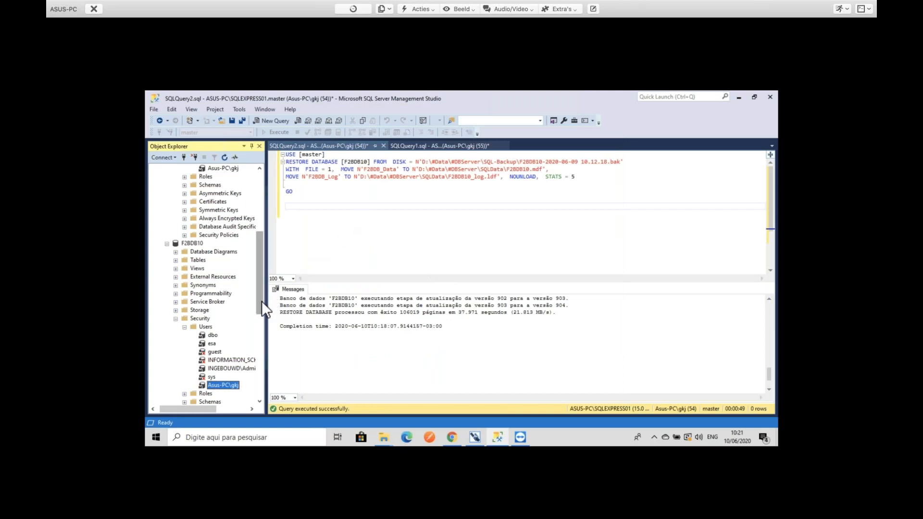
left_click(213, 343)
key("Delete")
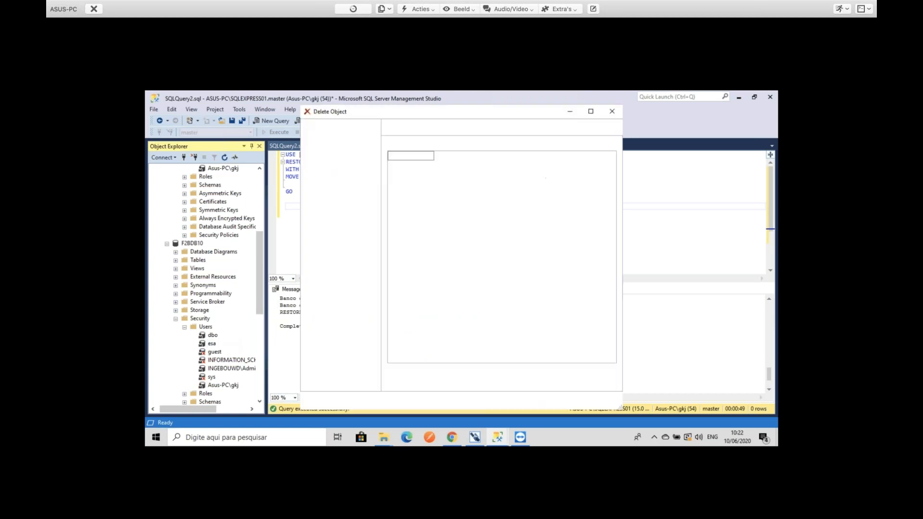
left_click(561, 401)
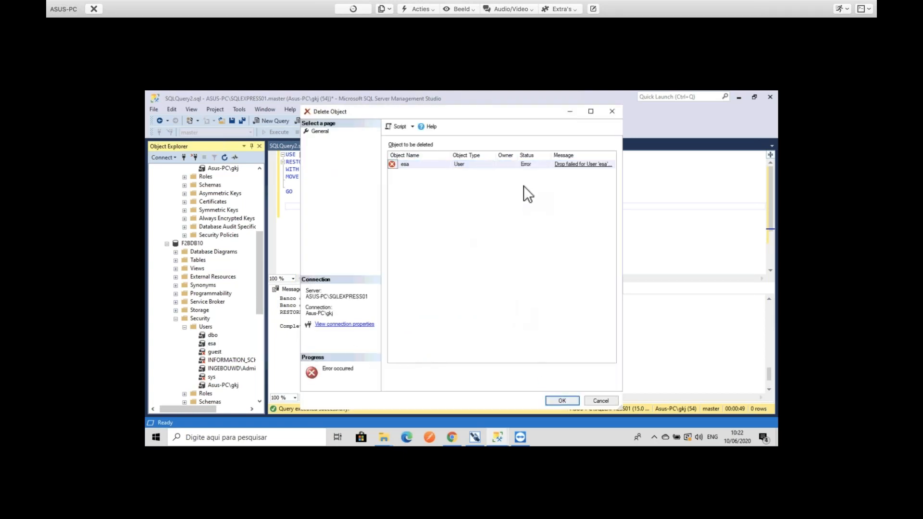
left_click(566, 164)
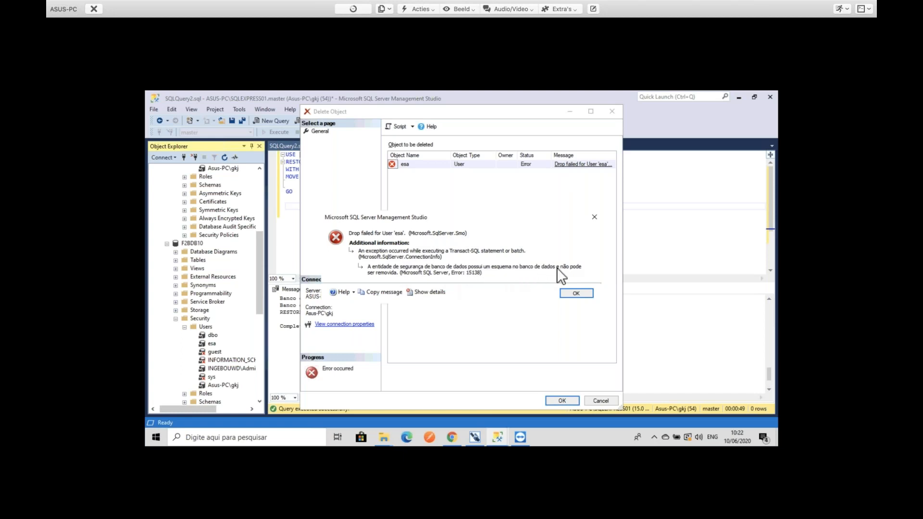
left_click(577, 293)
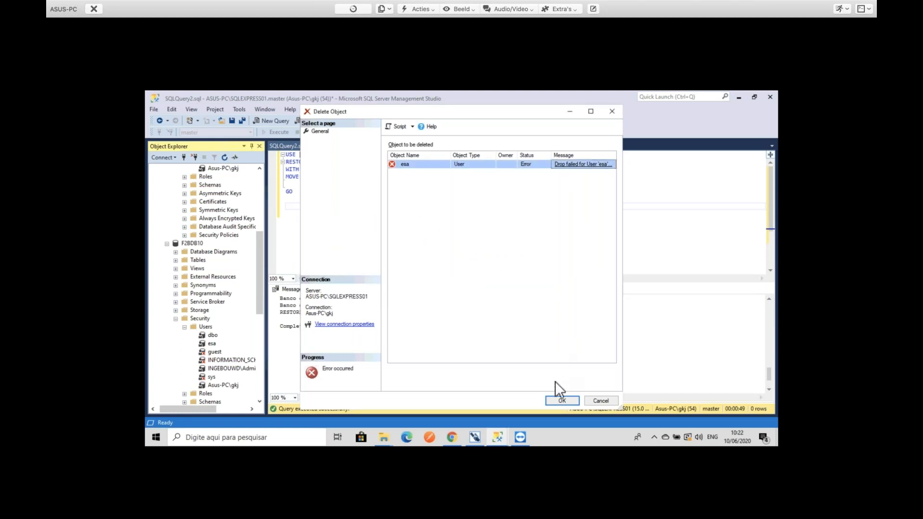
left_click(588, 399)
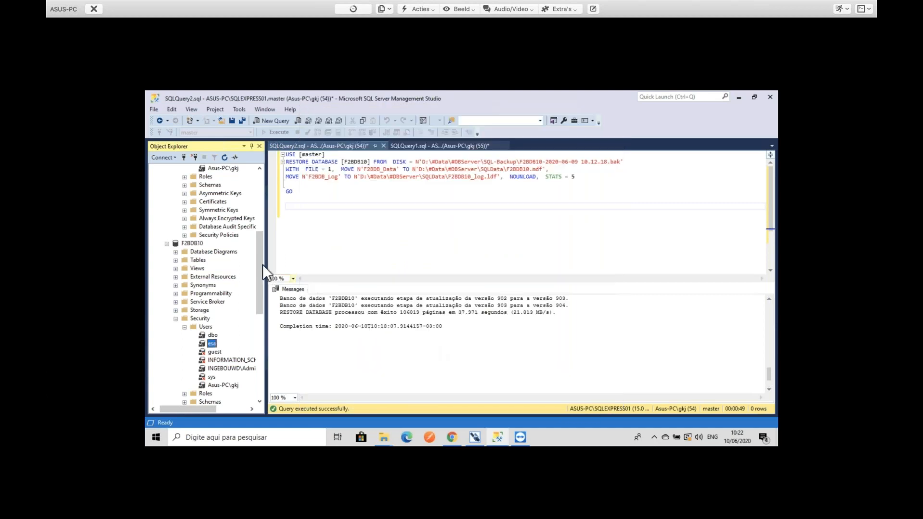
scroll(264, 207, "up", 6)
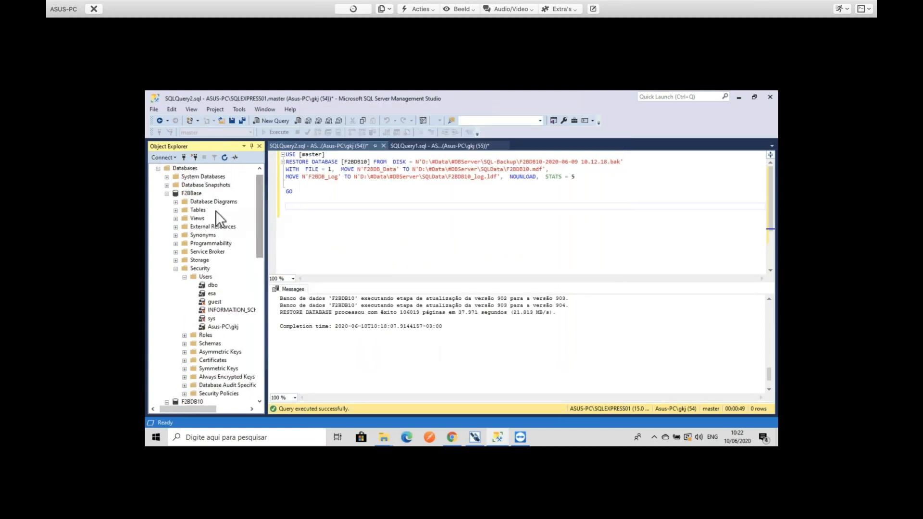
Step: Collapse the Security folders and restart the SQLEXPRESS01 service, approving the UAC prompt
left_click(176, 268)
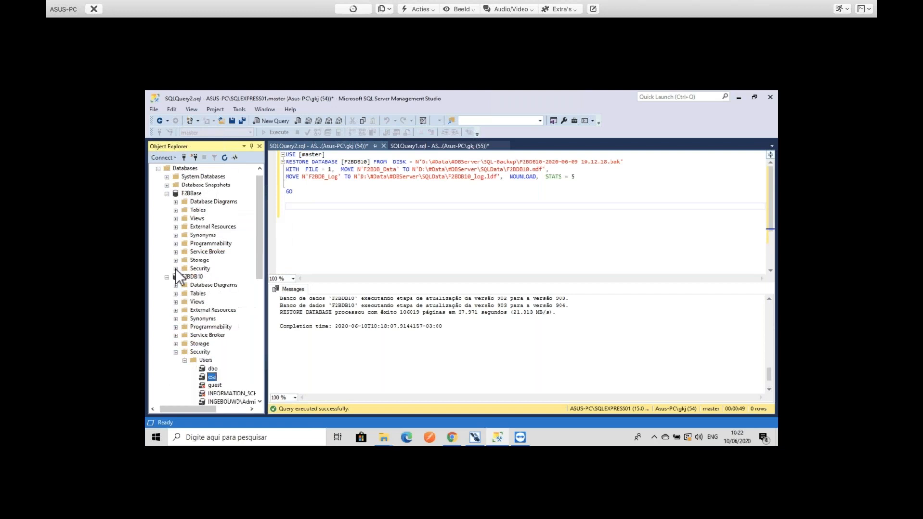
left_click(176, 353)
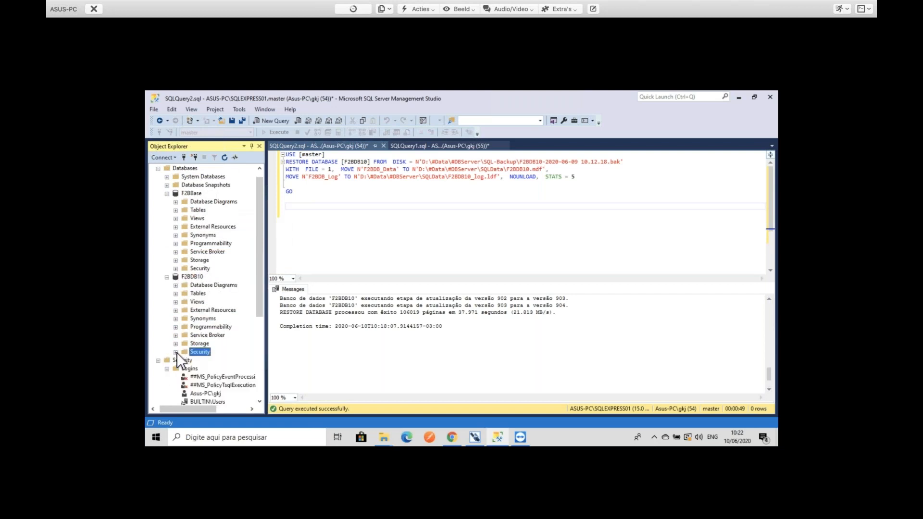
left_click(258, 171)
right_click(225, 168)
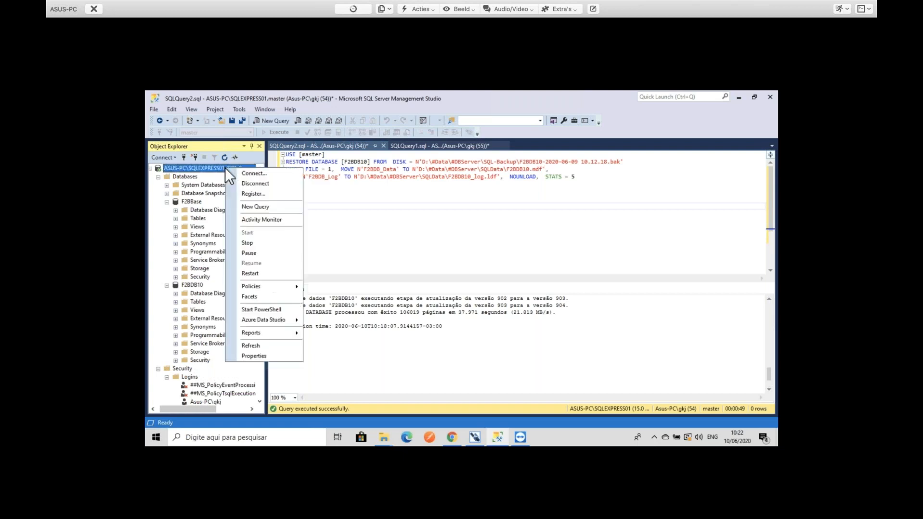
left_click(249, 273)
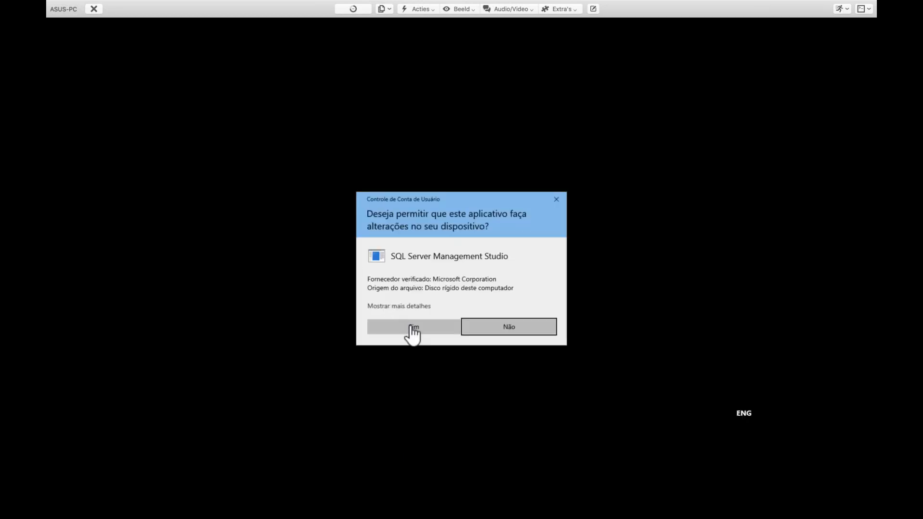
left_click(412, 328)
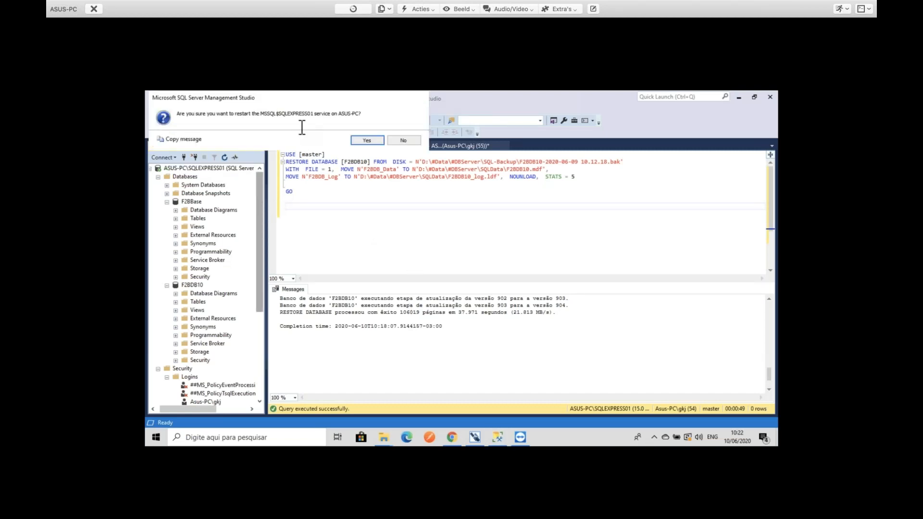
left_click(367, 140)
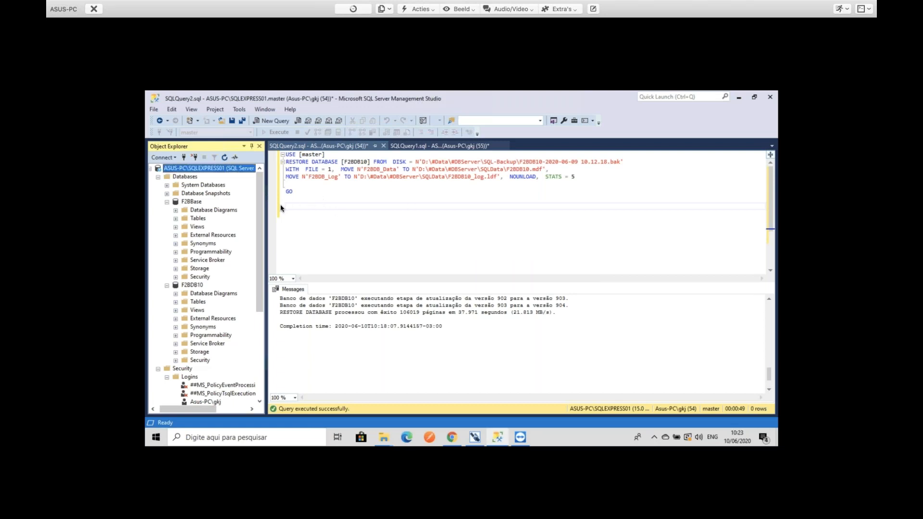
Step: Delete user esa, listed below dbo, from F2BBase's database users
double_click(235, 170)
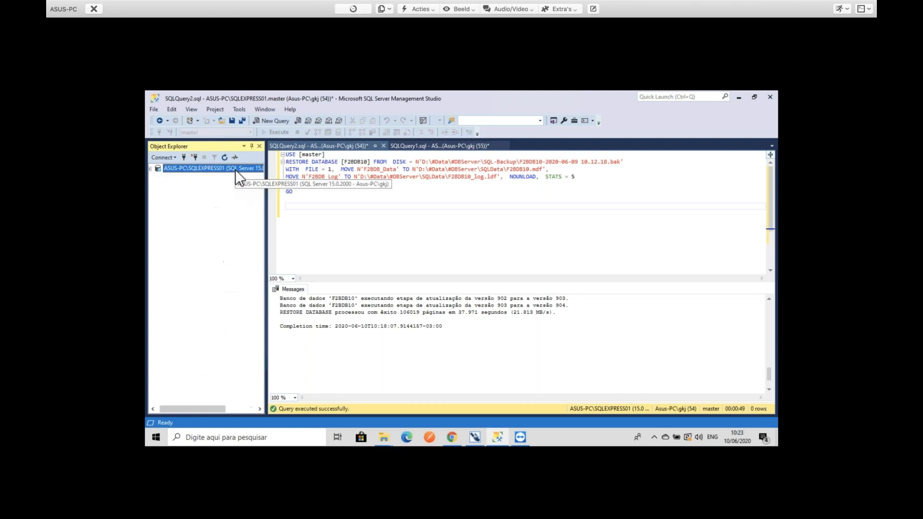
double_click(235, 169)
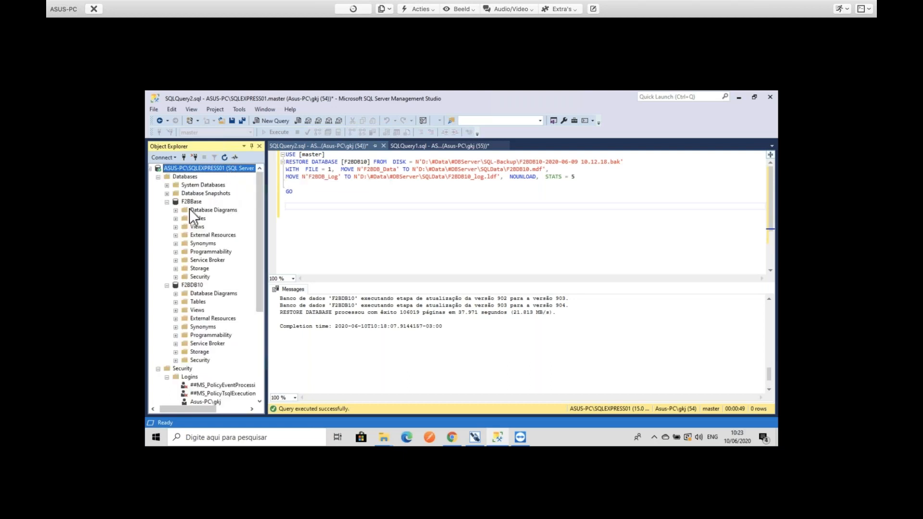
left_click(200, 277)
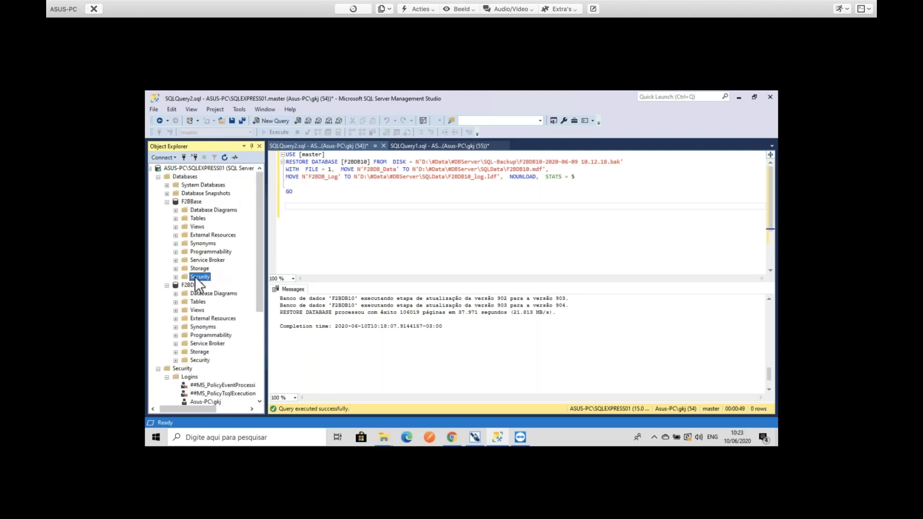
left_click(176, 277)
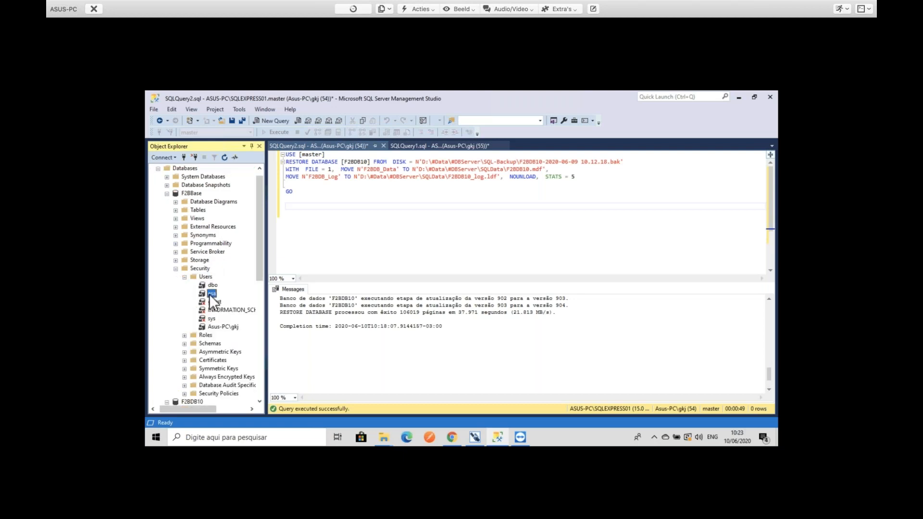
right_click(209, 295)
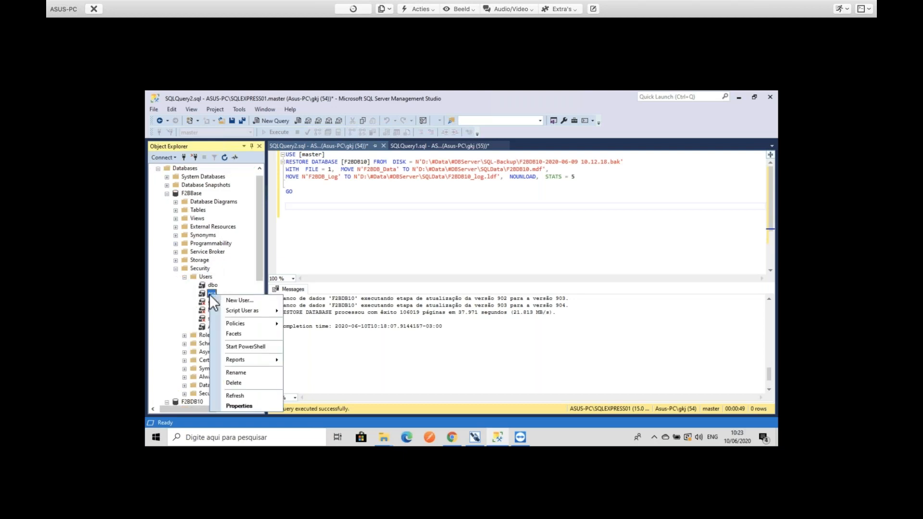
left_click(235, 383)
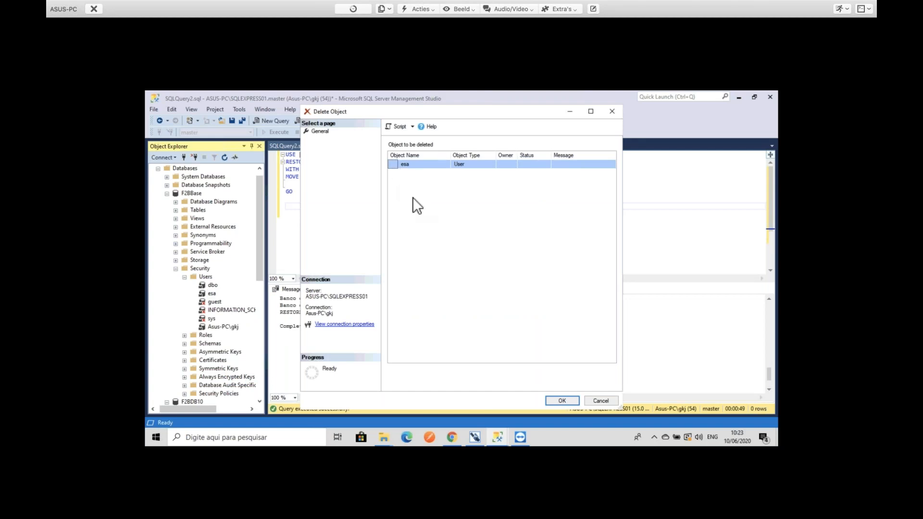
left_click(555, 399)
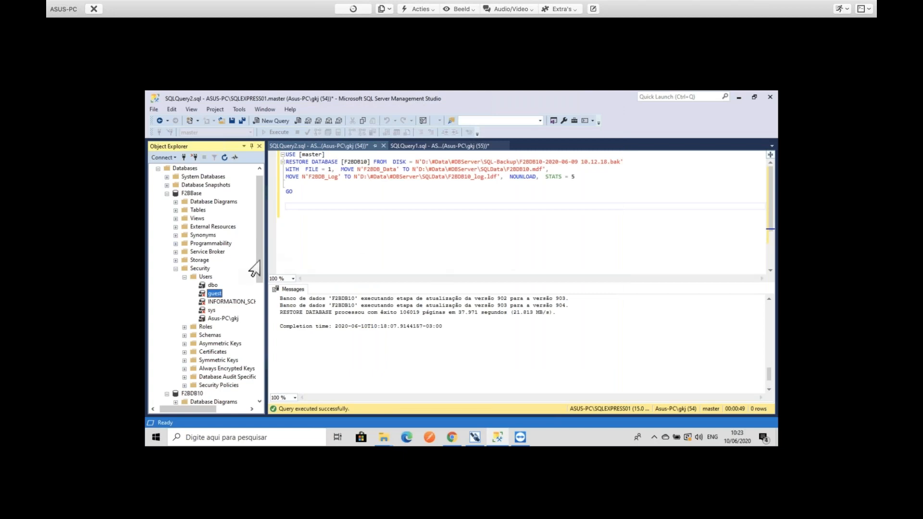
Step: Try deleting user esa, listed below dbo, from F2BDB10's database users
left_click_drag(259, 260, 260, 306)
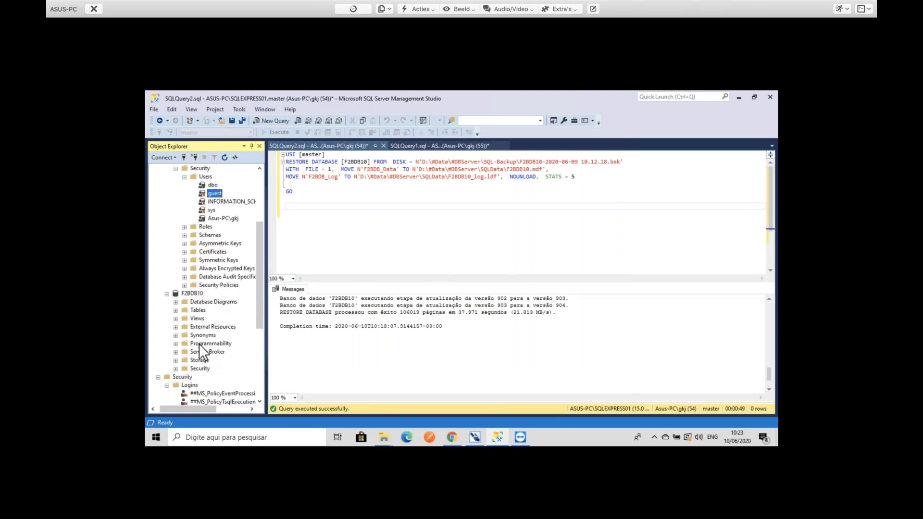
double_click(199, 368)
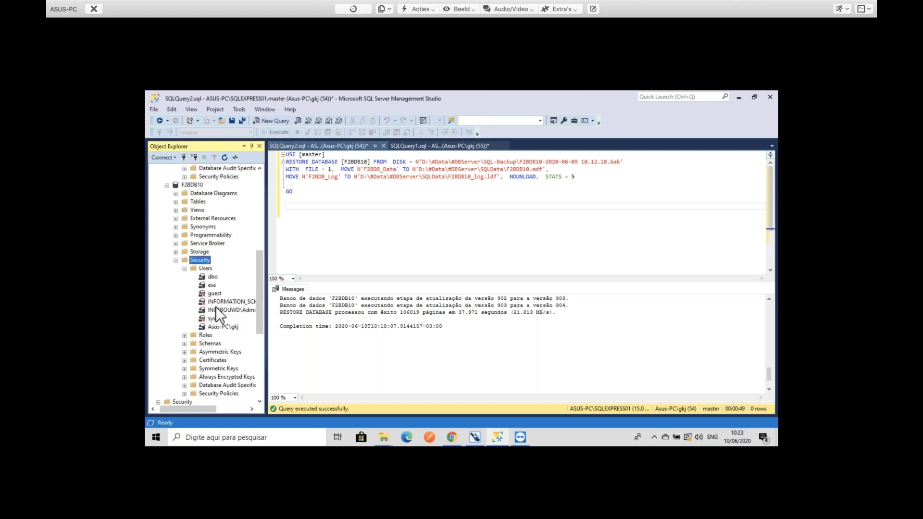
right_click(215, 285)
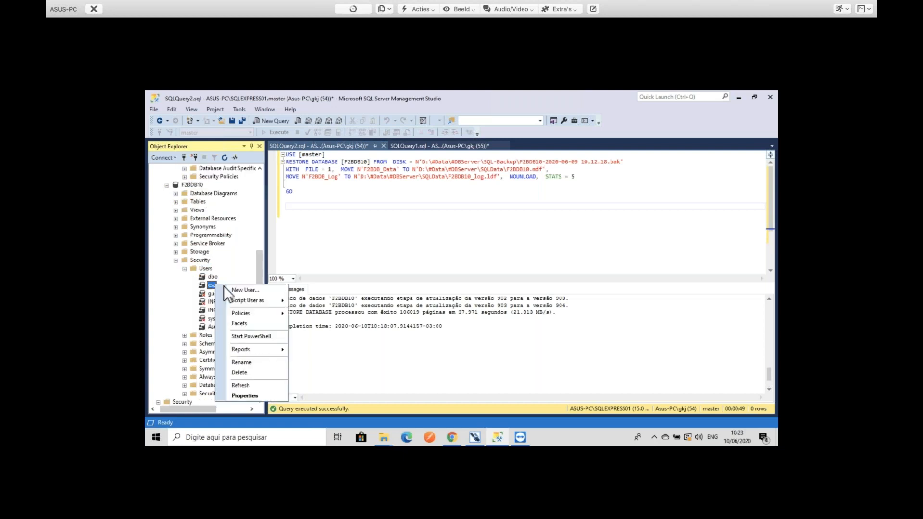
left_click(238, 372)
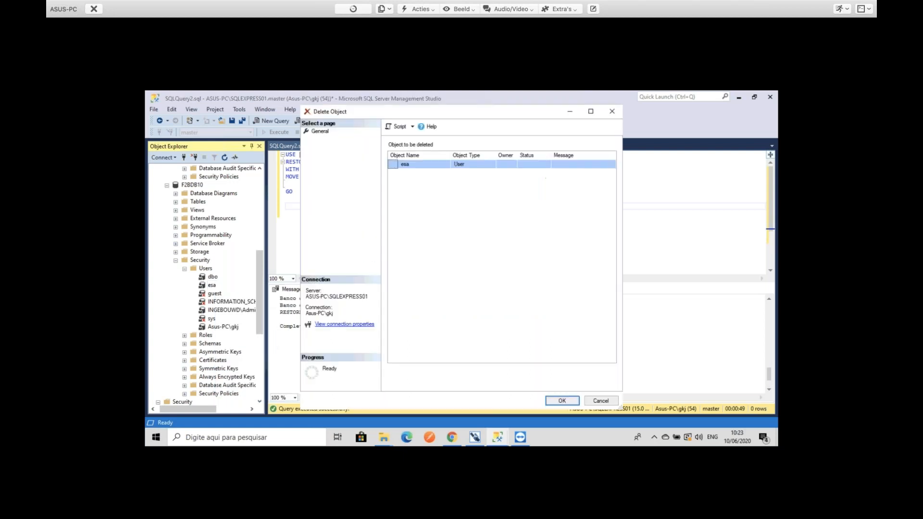
left_click(560, 401)
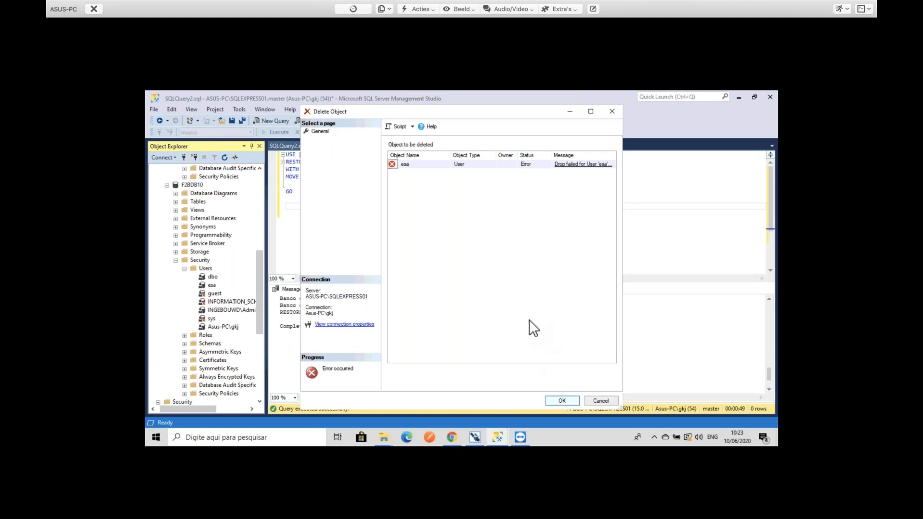
Step: Review the error 15138 details, then cancel so esa stays in F2BDB10
left_click(576, 165)
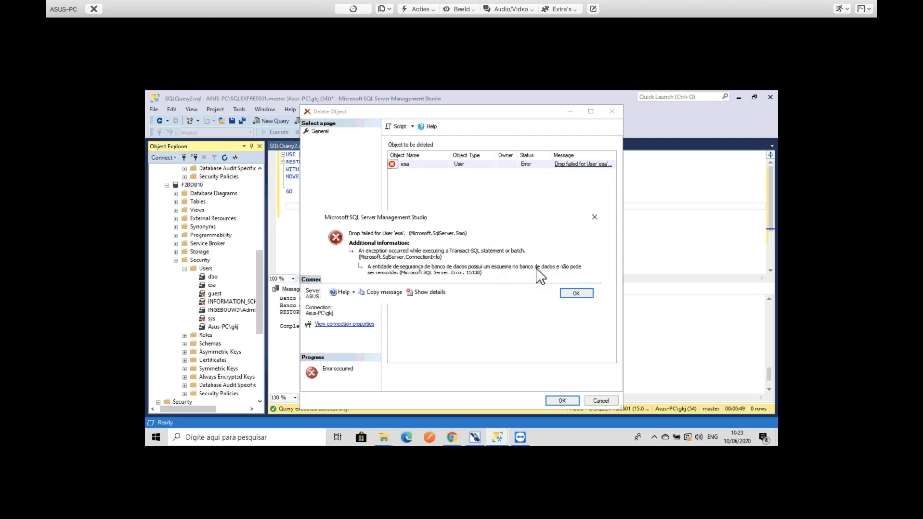
left_click(577, 292)
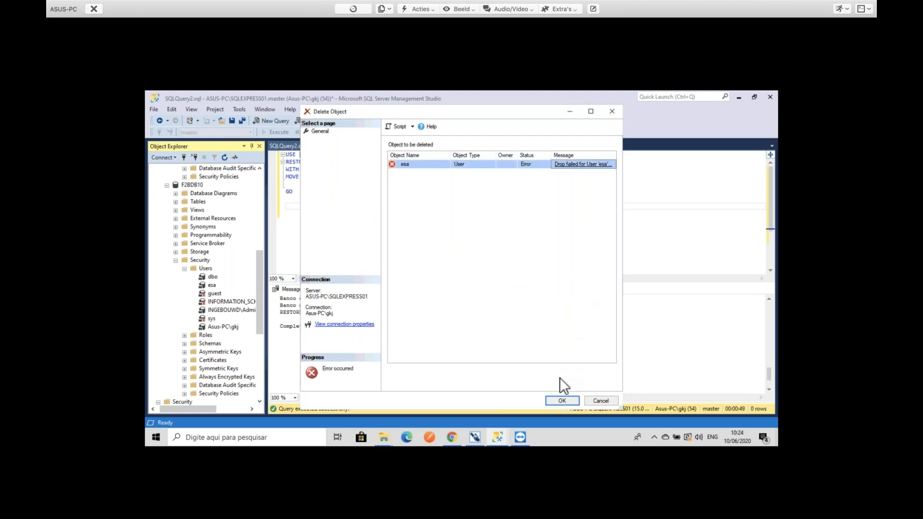
left_click(558, 402)
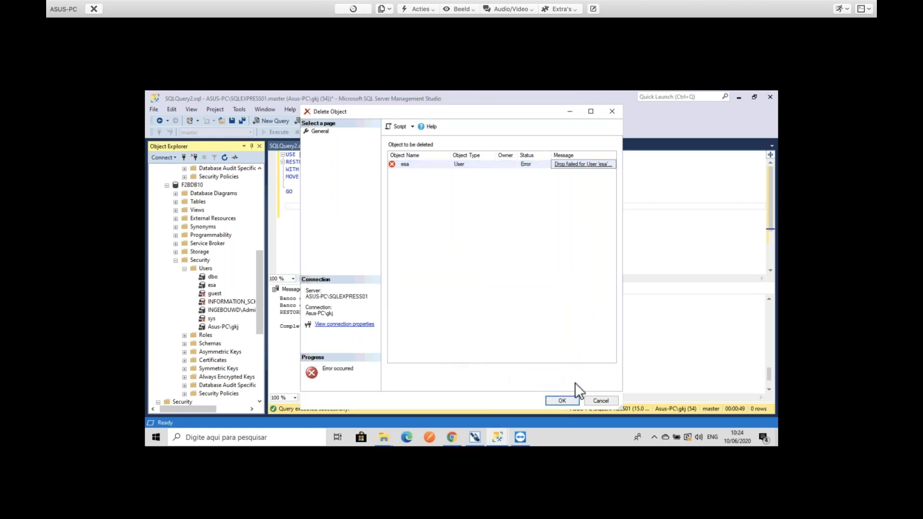
left_click(601, 401)
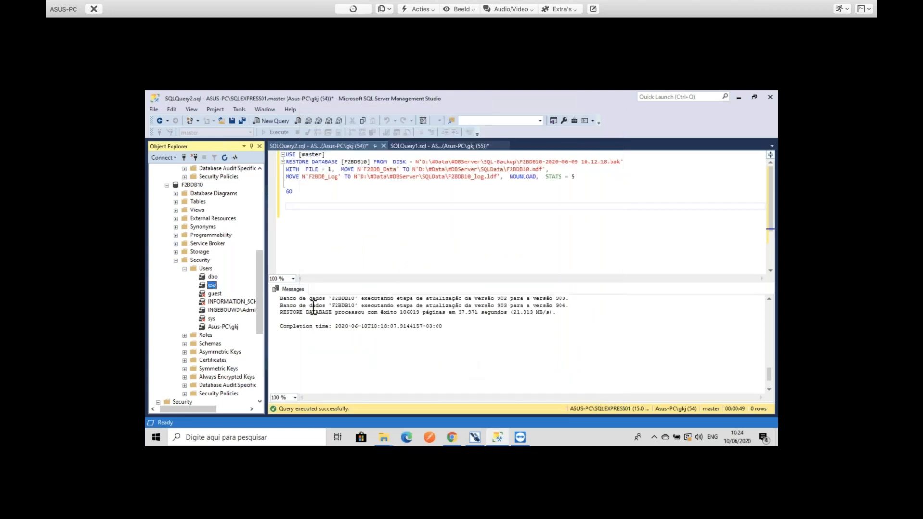
Step: Create SQL Server login 'esa' with a password and password policy enforcement turned off
left_click_drag(261, 303, 257, 368)
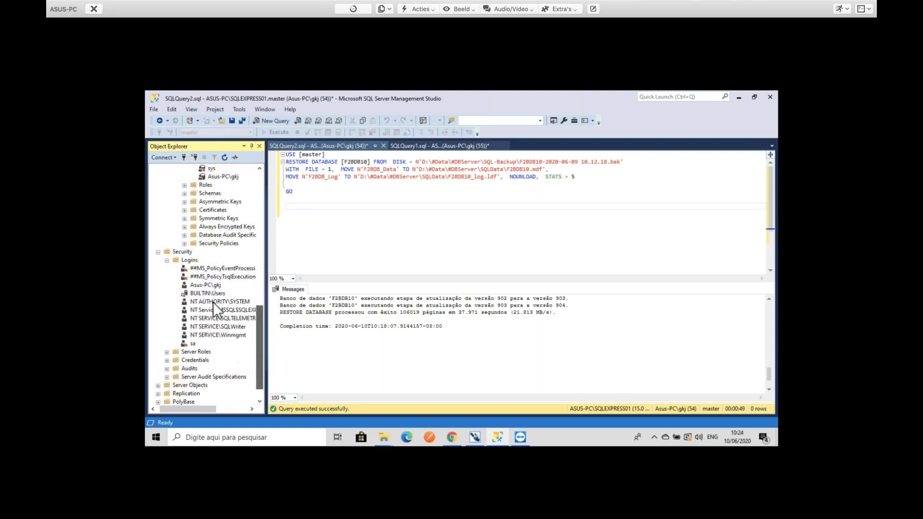
right_click(194, 261)
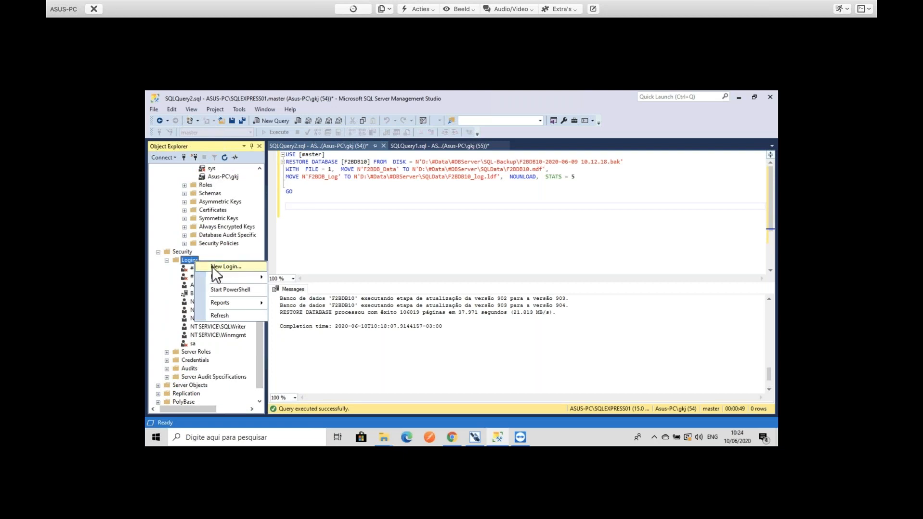
left_click(212, 266)
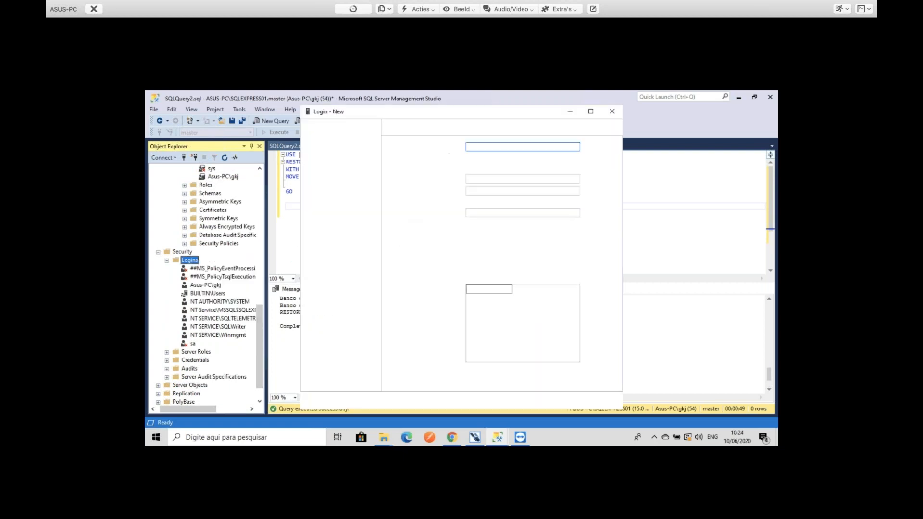
type("esa")
left_click(434, 167)
left_click(475, 179)
type("••••••")
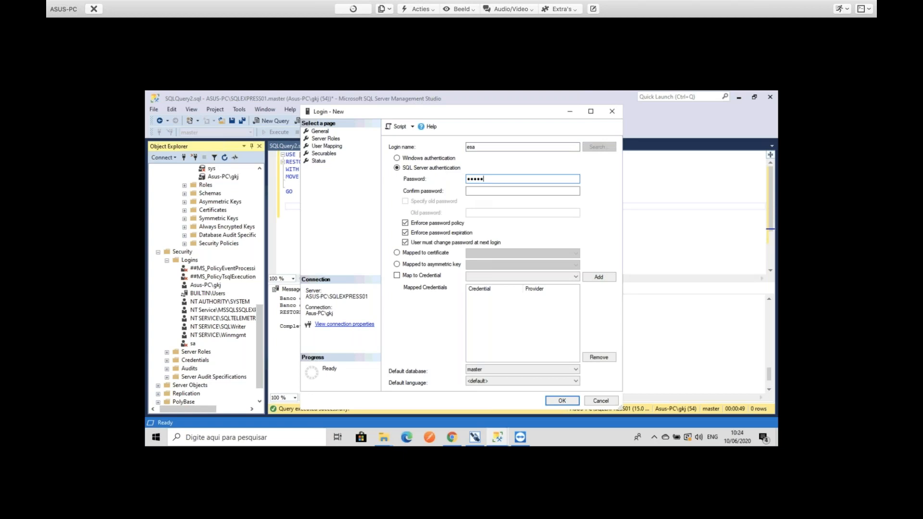
type("••")
key("Tab")
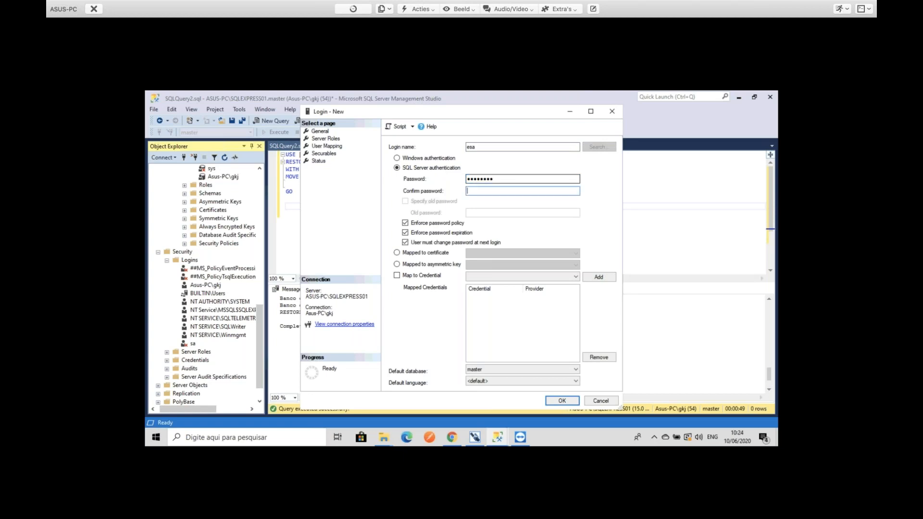
type("••••••••")
left_click(444, 226)
left_click(444, 226)
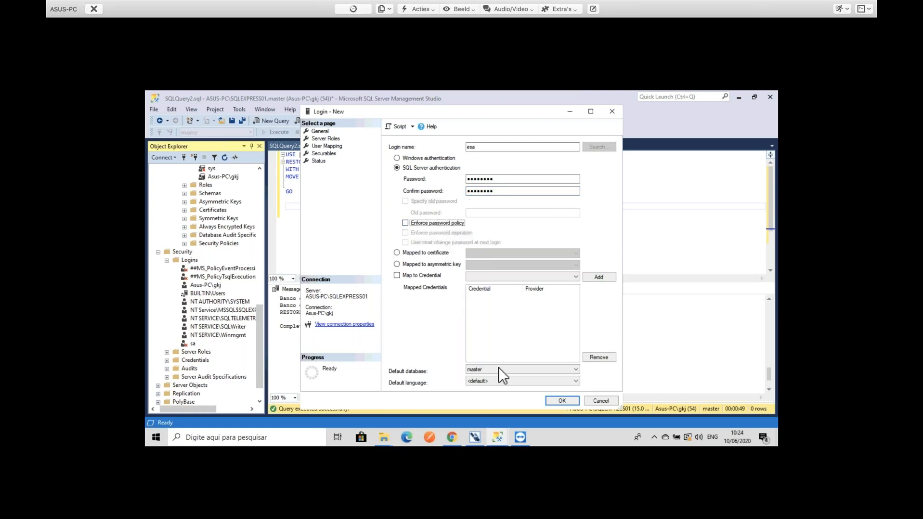
left_click(561, 401)
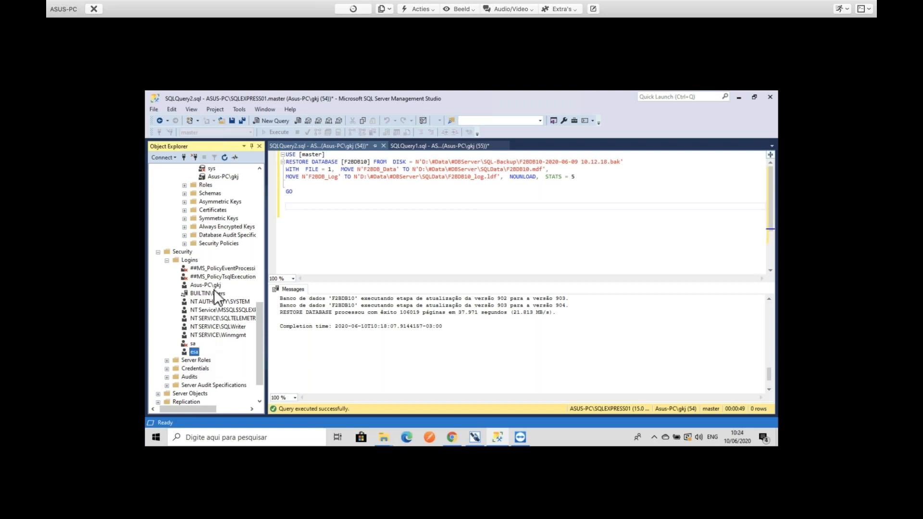
Step: Collapse the first server's Databases list in Object Explorer
left_click(259, 258)
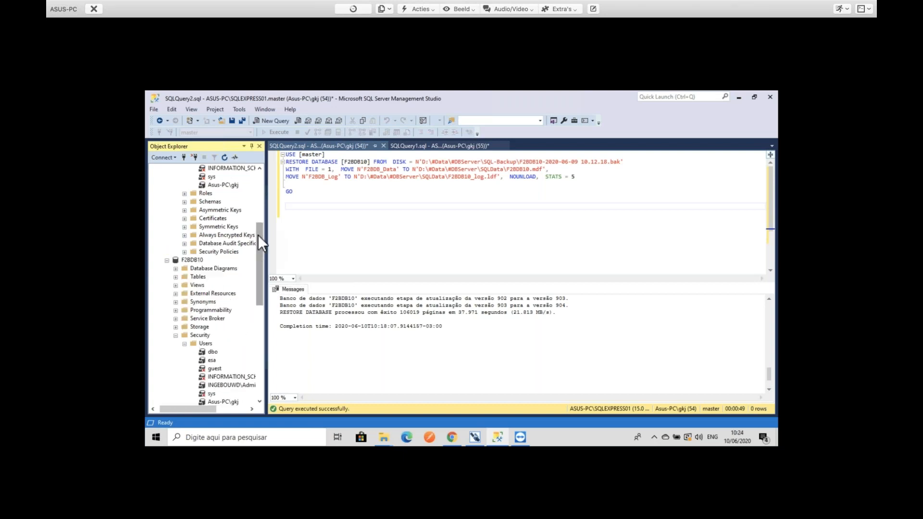
left_click(259, 197)
scroll(186, 191, "up", 5)
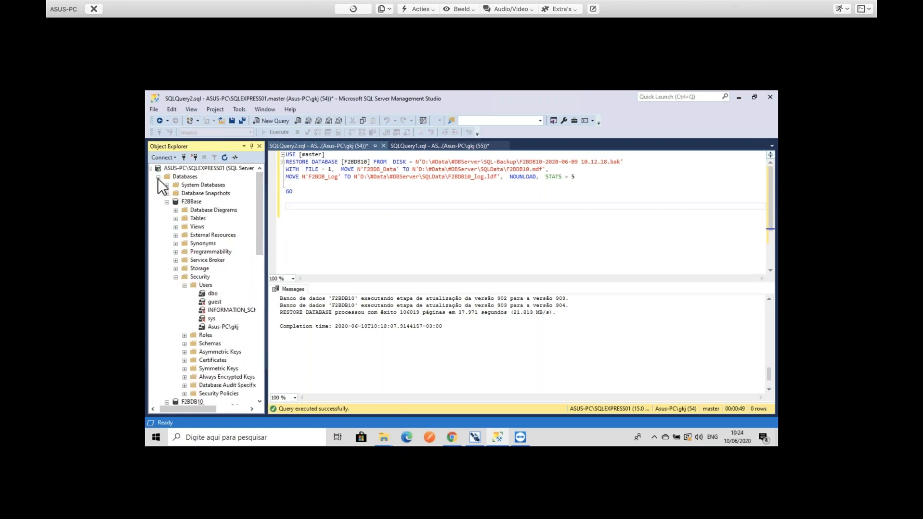
left_click(159, 177)
Step: Connect to localhost\SQLEXPRESS01 using SQL Server Authentication with the new login and its password, remembering the password
left_click(162, 157)
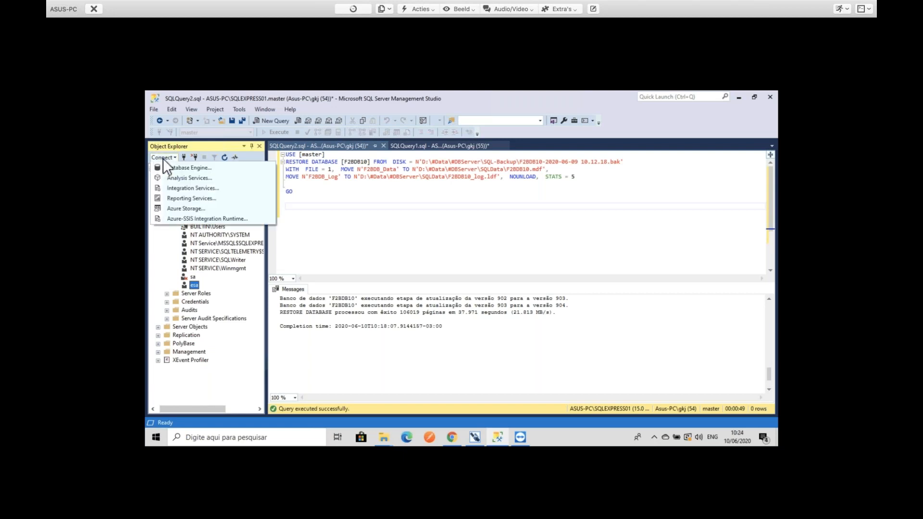
left_click(172, 167)
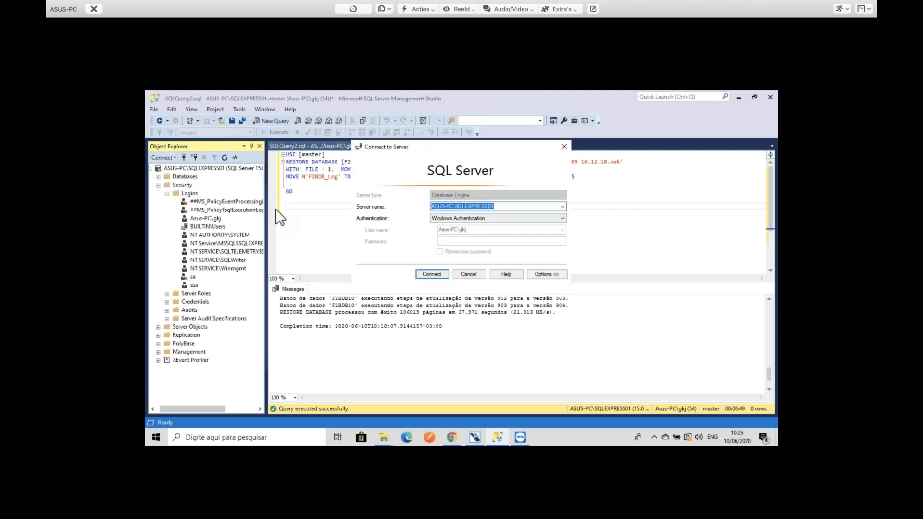
key("shift+Right")
key("shift+Right")
key("shift+Right")
key("shift+Right")
key("shift+Right")
key("shift+Right")
key("shift+Right")
type("local")
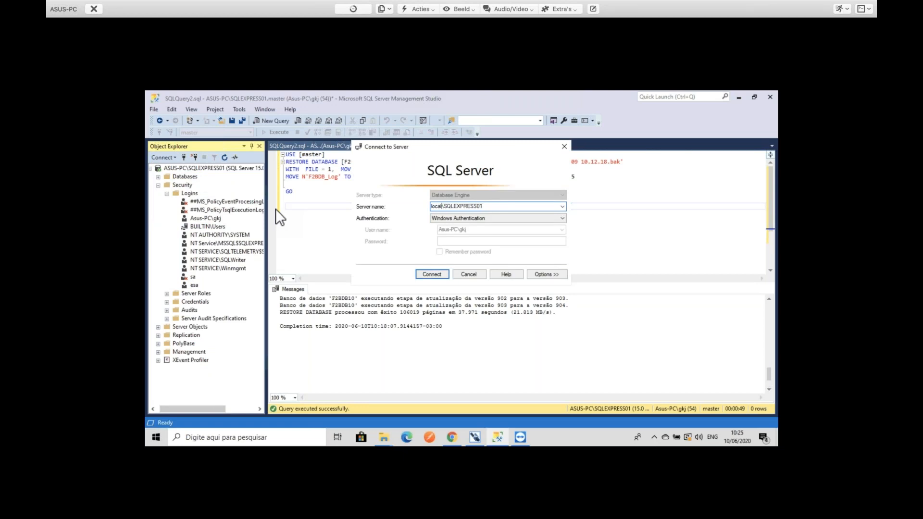
type("host")
left_click(443, 218)
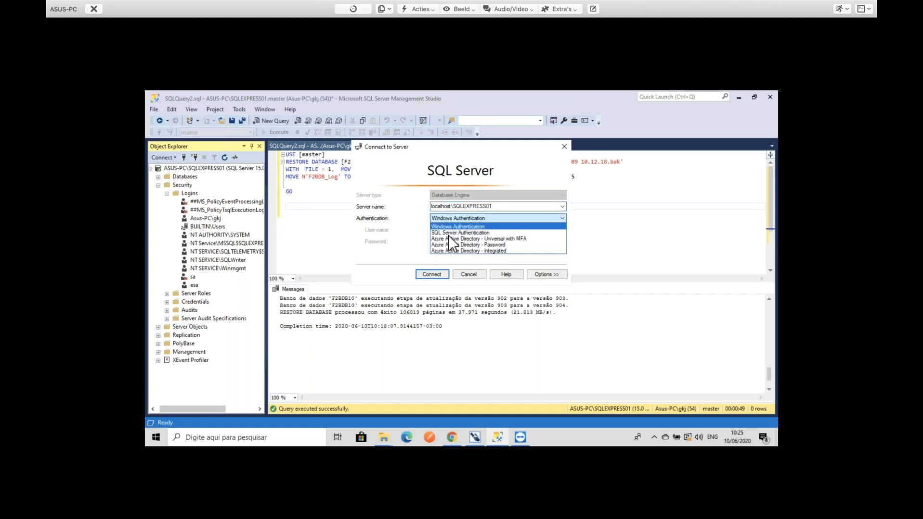
left_click(449, 233)
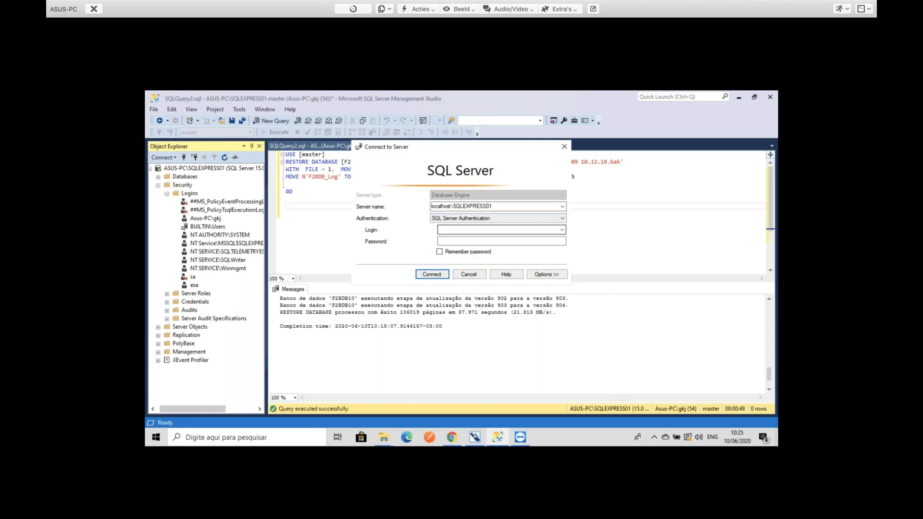
left_click(451, 230)
type("esa")
key("Tab")
type("******")
left_click(446, 253)
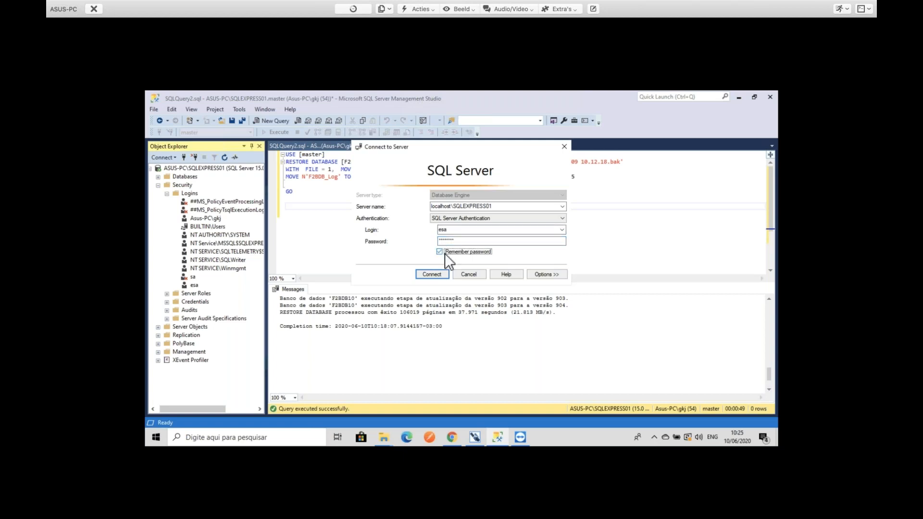
left_click(442, 274)
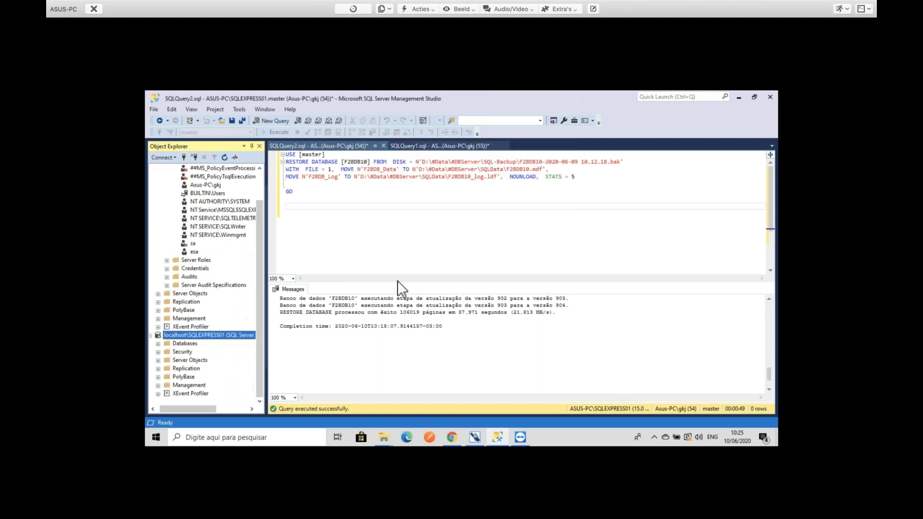
Step: Expand the new connection's databases; F2BDB10 and F2BBase both return access errors
double_click(195, 344)
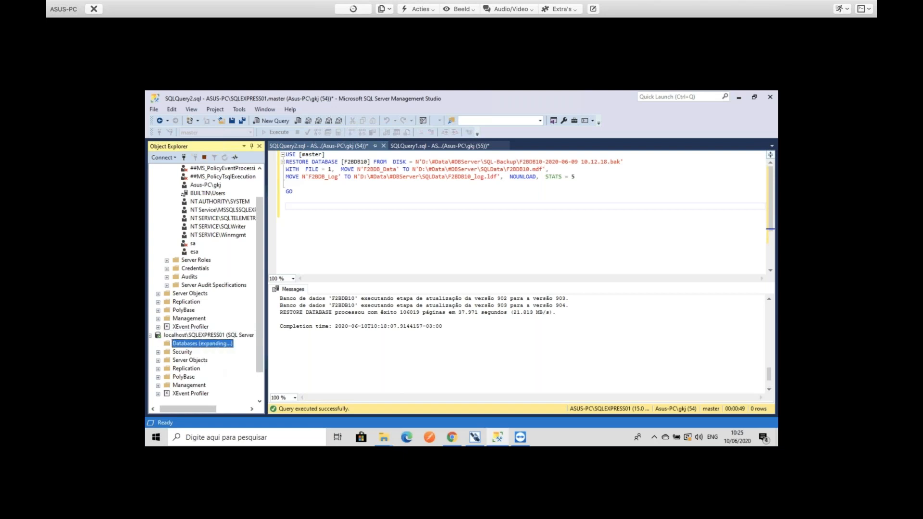
double_click(192, 377)
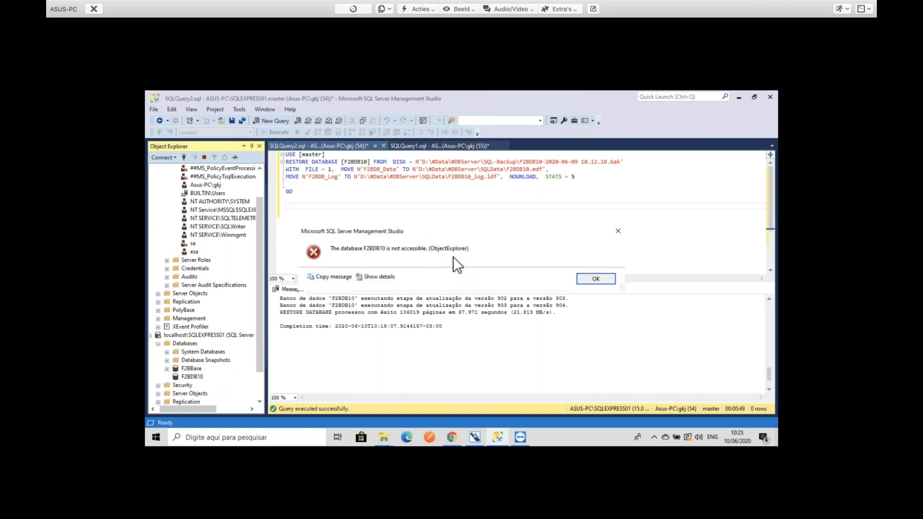
left_click(591, 278)
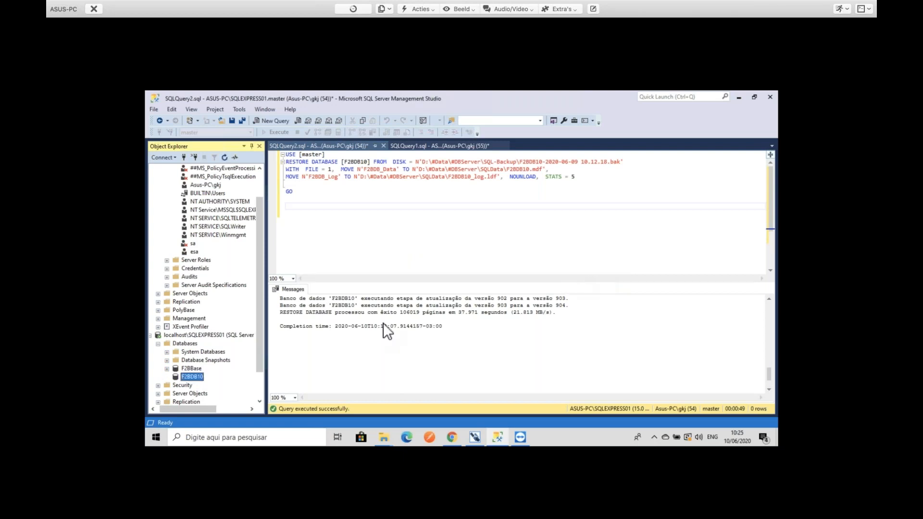
double_click(191, 369)
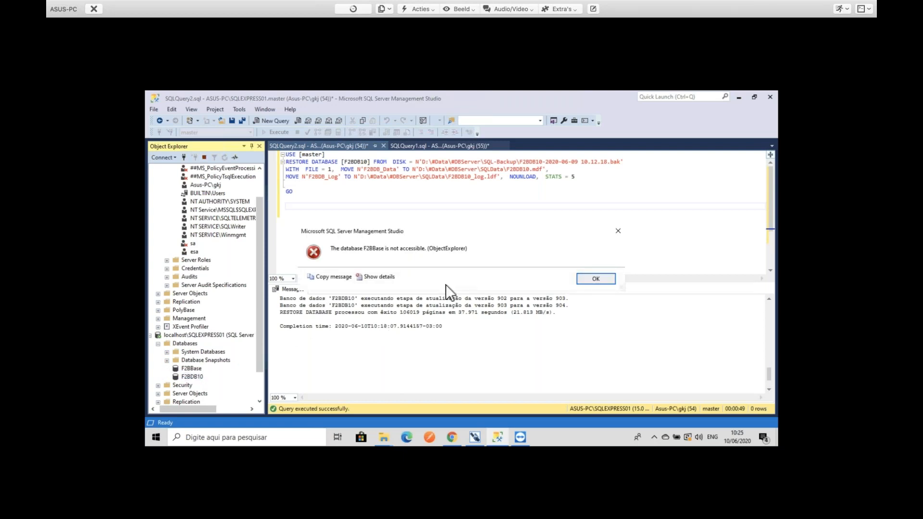
left_click(593, 278)
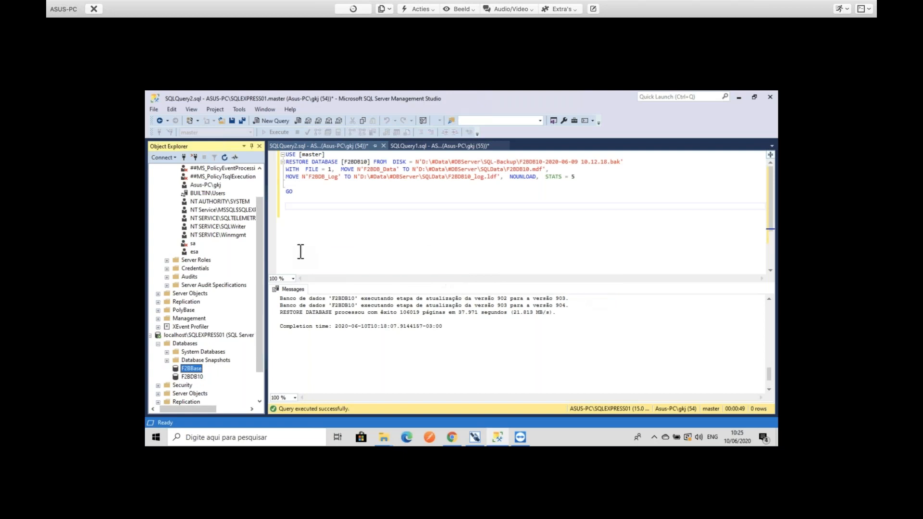
Step: In the new login's properties, map it to F2BBase and F2BDB10 as db_owner and tick sysadmin
right_click(192, 251)
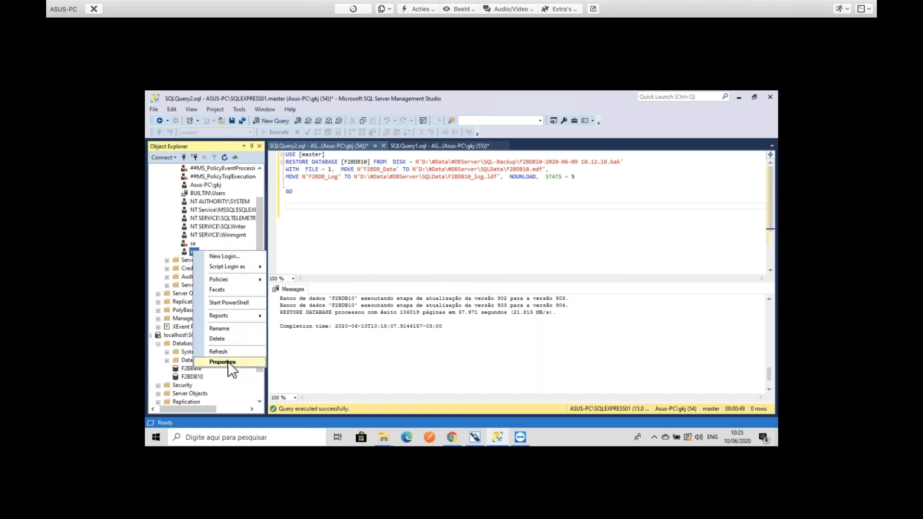
left_click(226, 362)
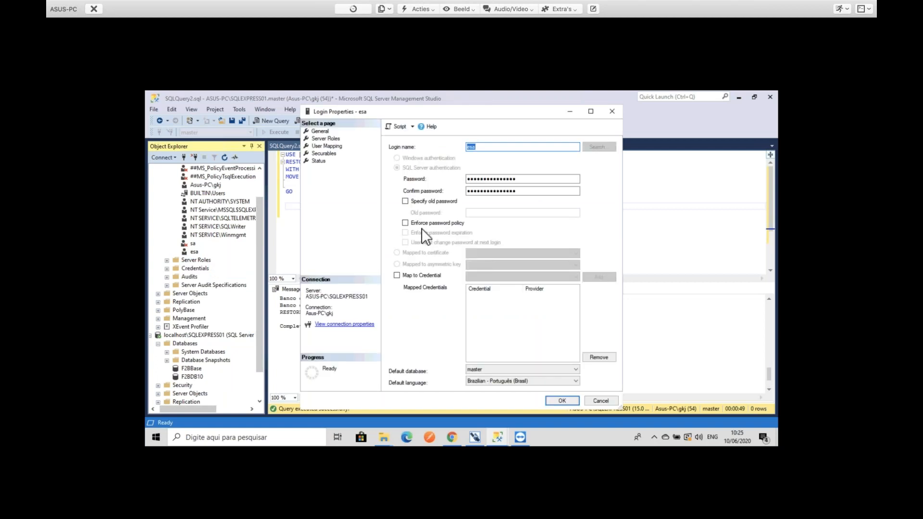
left_click(339, 147)
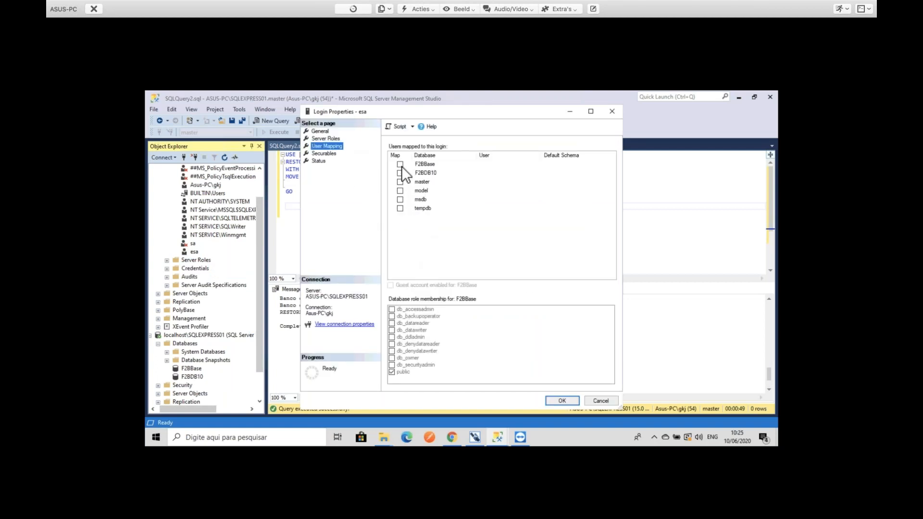
left_click(400, 164)
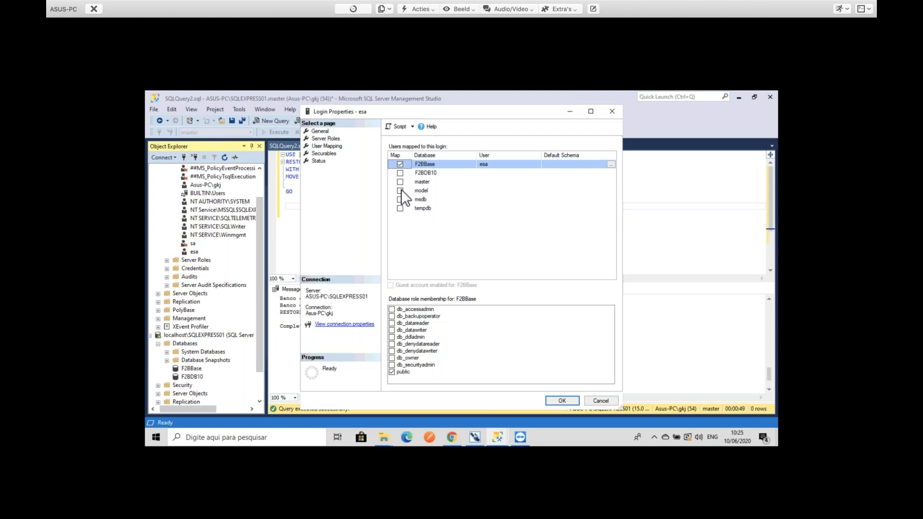
left_click(392, 358)
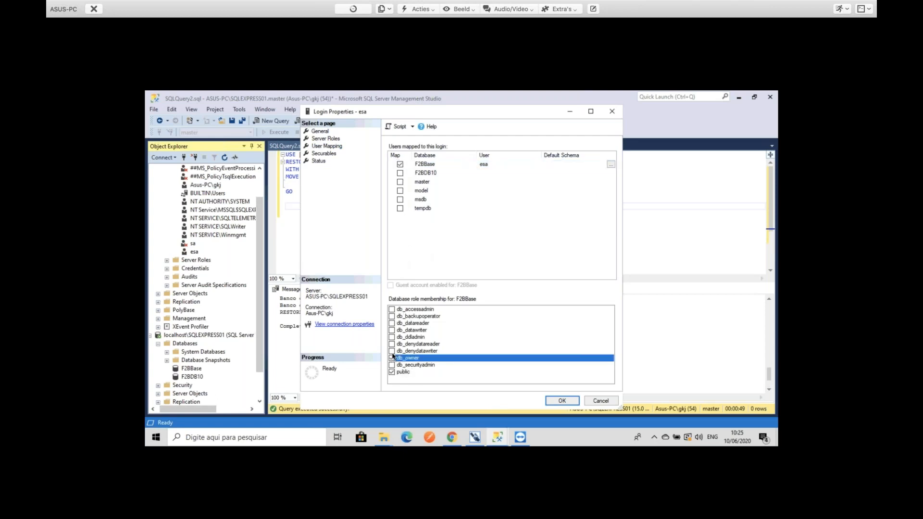
left_click(400, 173)
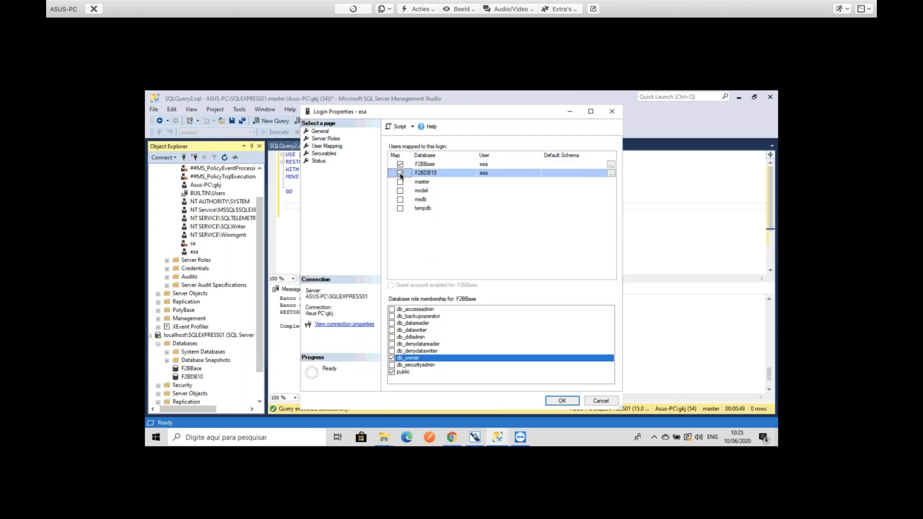
left_click(393, 358)
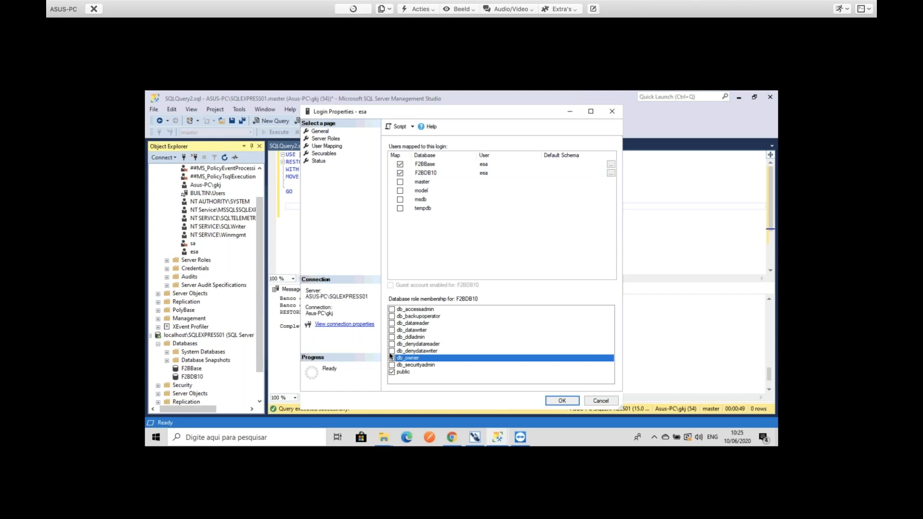
left_click(326, 140)
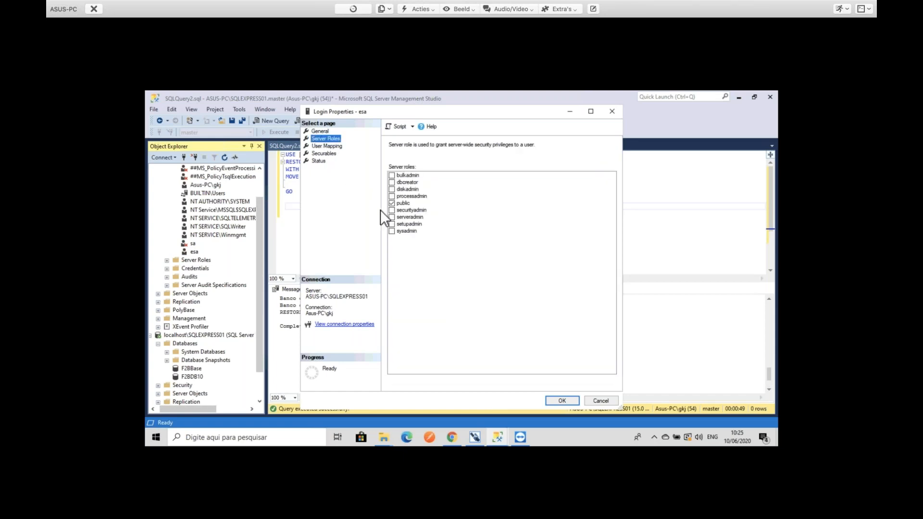
left_click(392, 231)
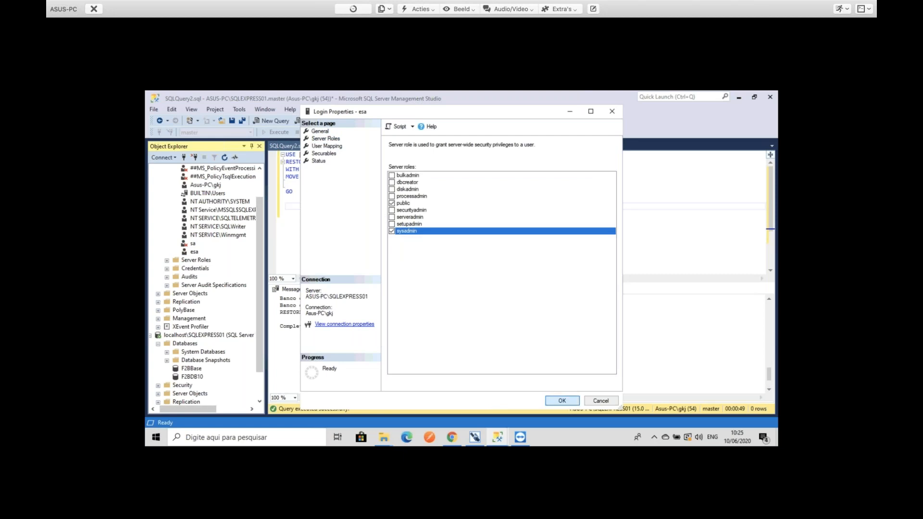
Step: Dismiss the user-creation errors and save the login with F2BDB10 and F2BBase unmapped
left_click(560, 400)
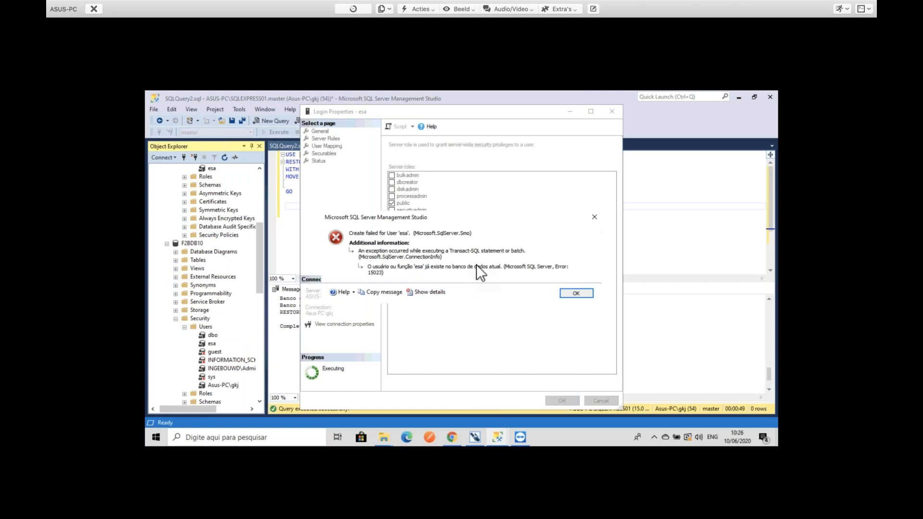
left_click(582, 293)
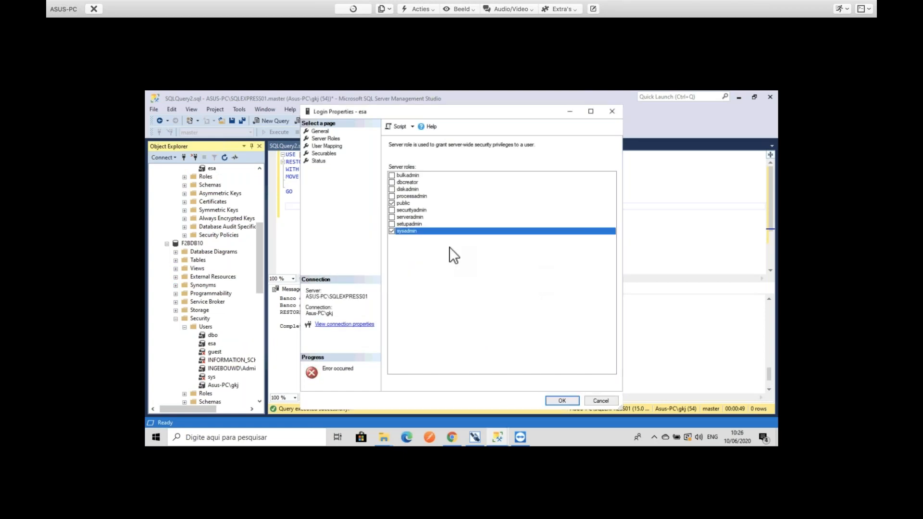
left_click(332, 146)
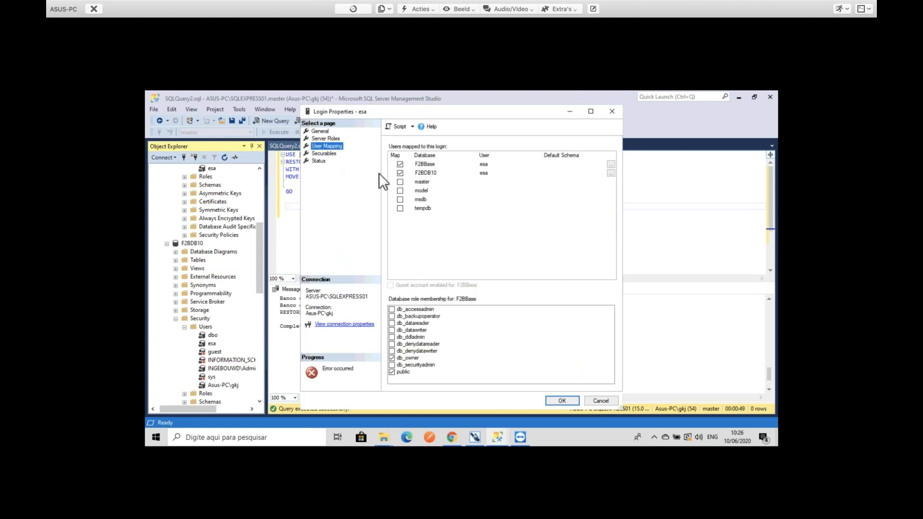
left_click(401, 175)
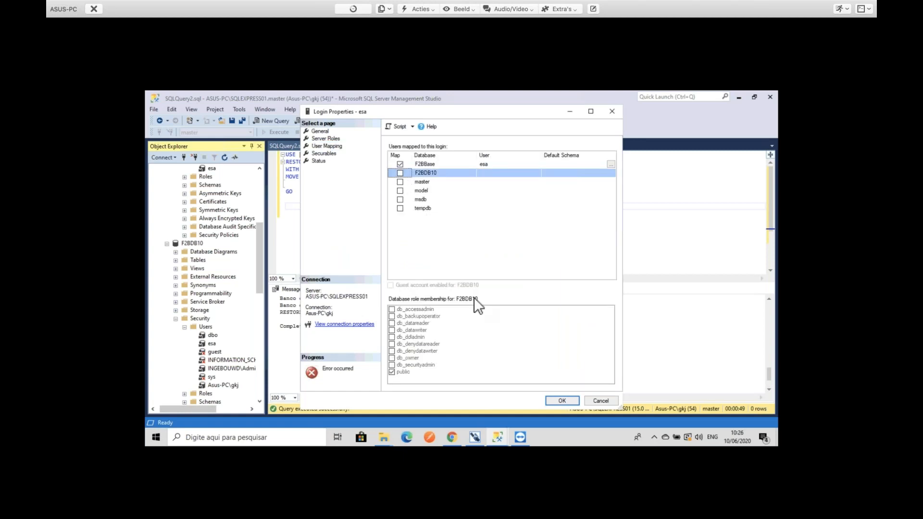
left_click(559, 401)
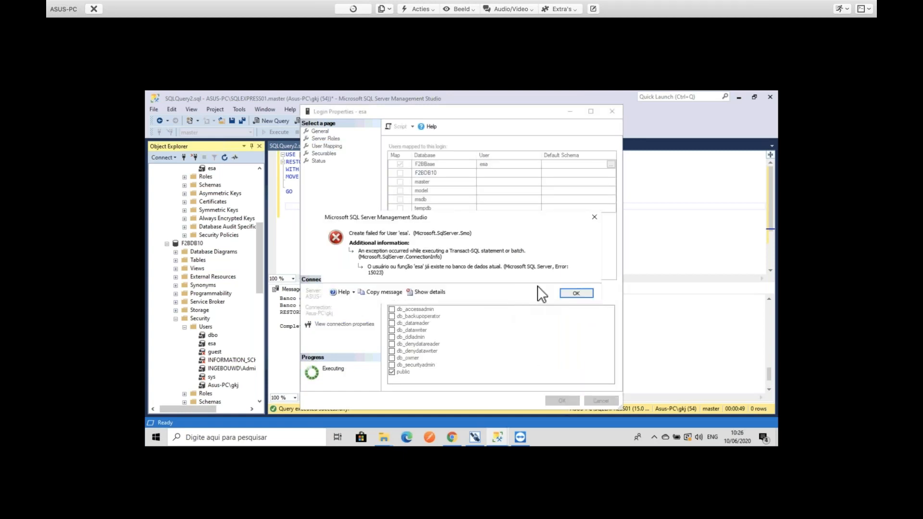
left_click(566, 293)
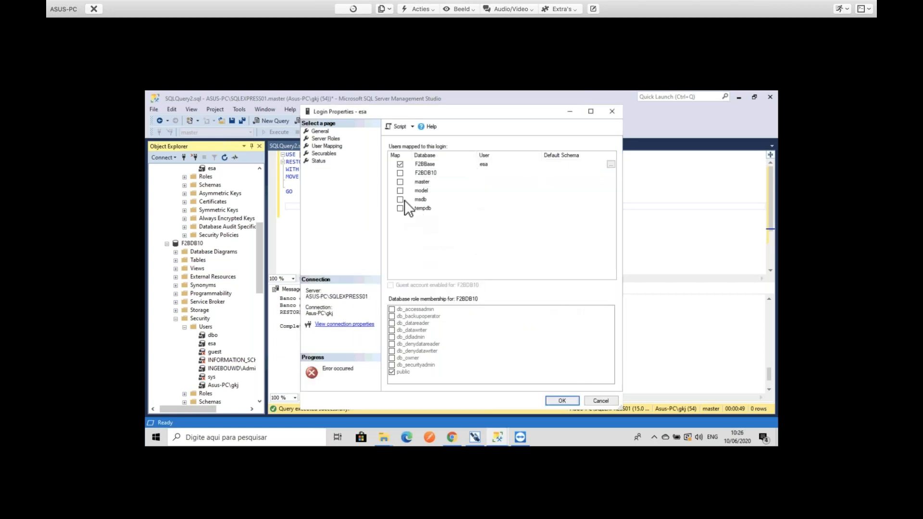
left_click(400, 164)
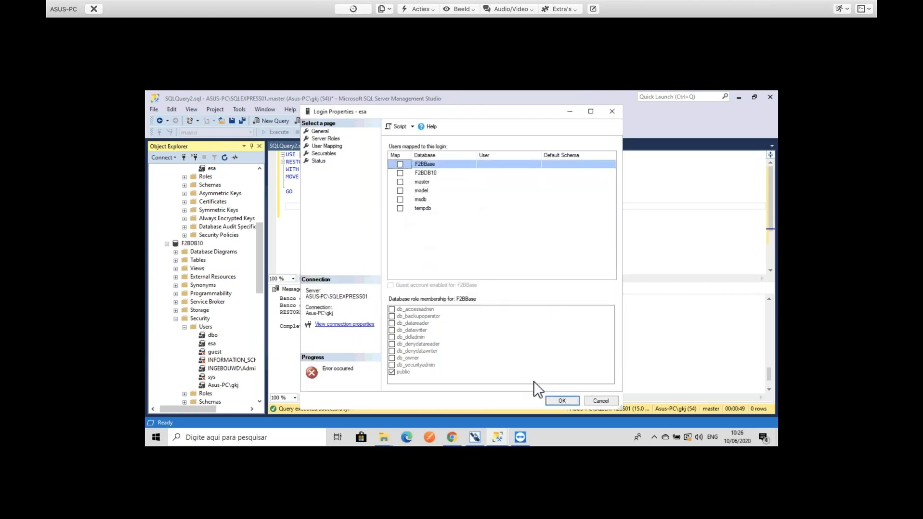
left_click(562, 401)
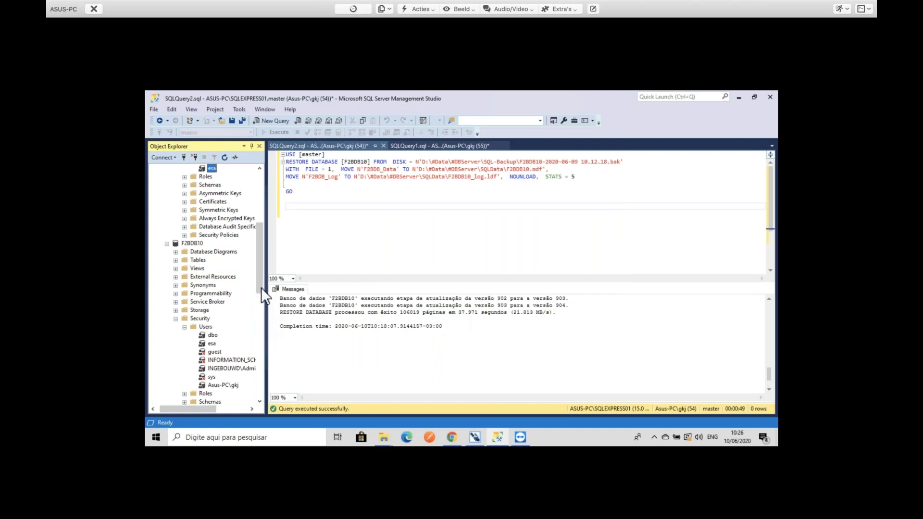
Step: Refresh F2BBase's Users and make the login's user there own the db_owner schema
left_click_drag(260, 283, 258, 217)
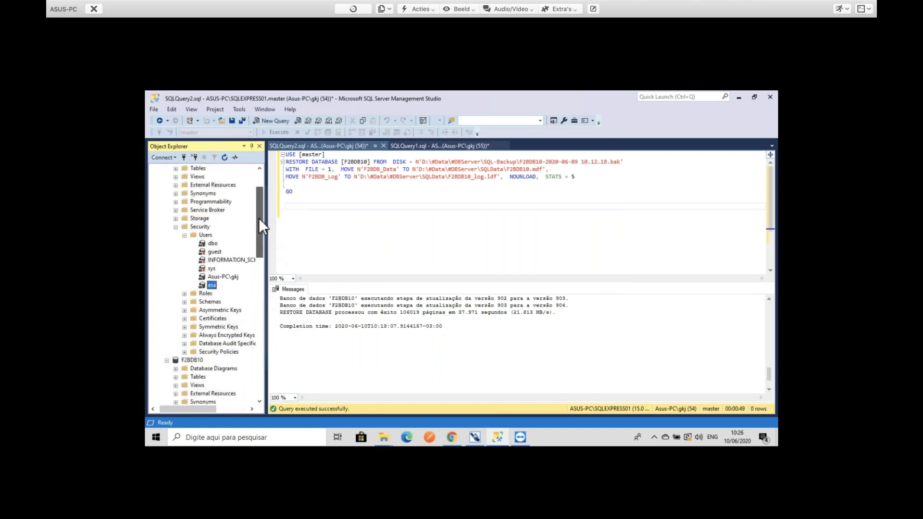
scroll(258, 218, "up", 2)
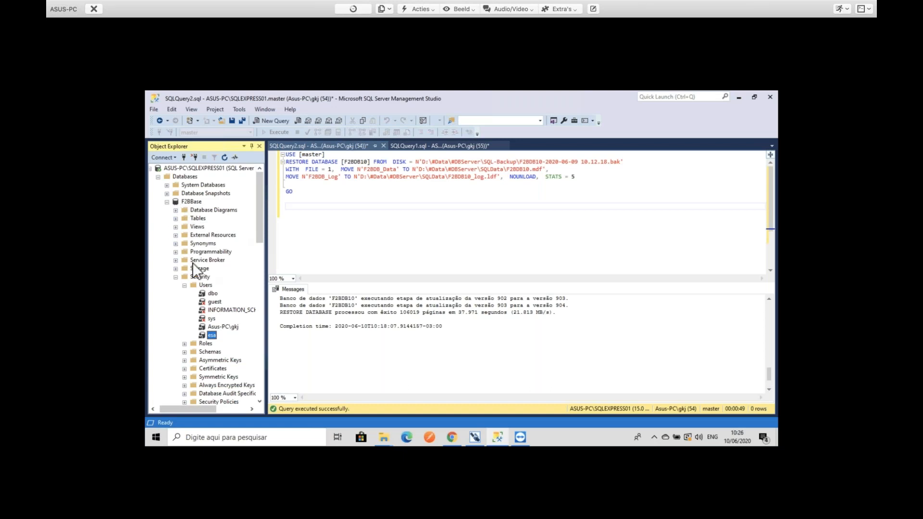
left_click(204, 286)
left_click(226, 158)
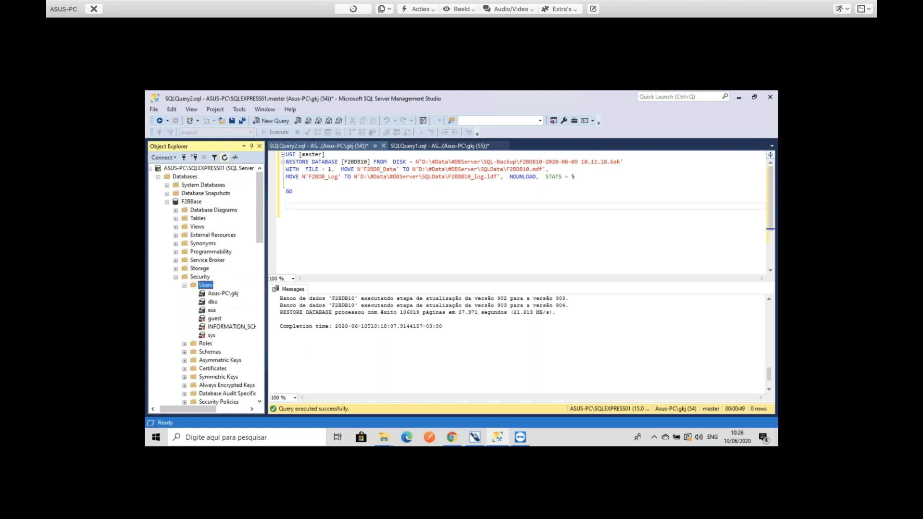
double_click(213, 311)
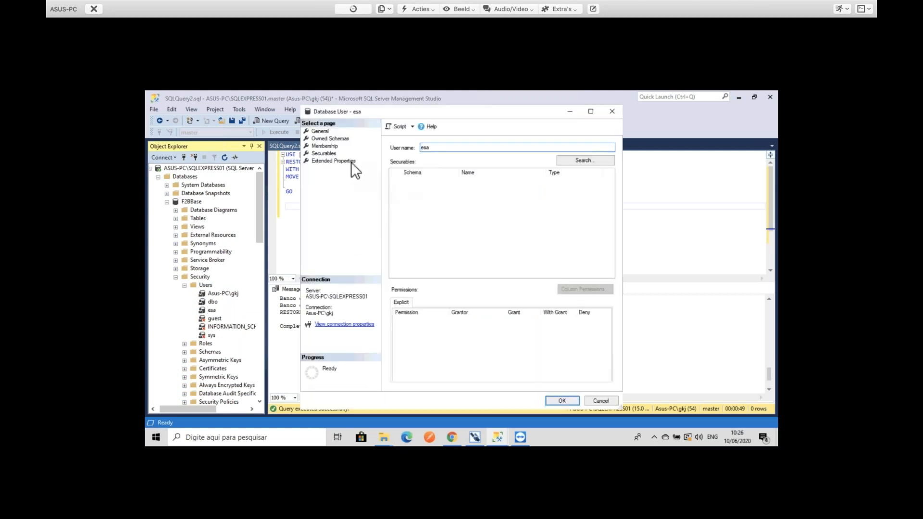
left_click(334, 138)
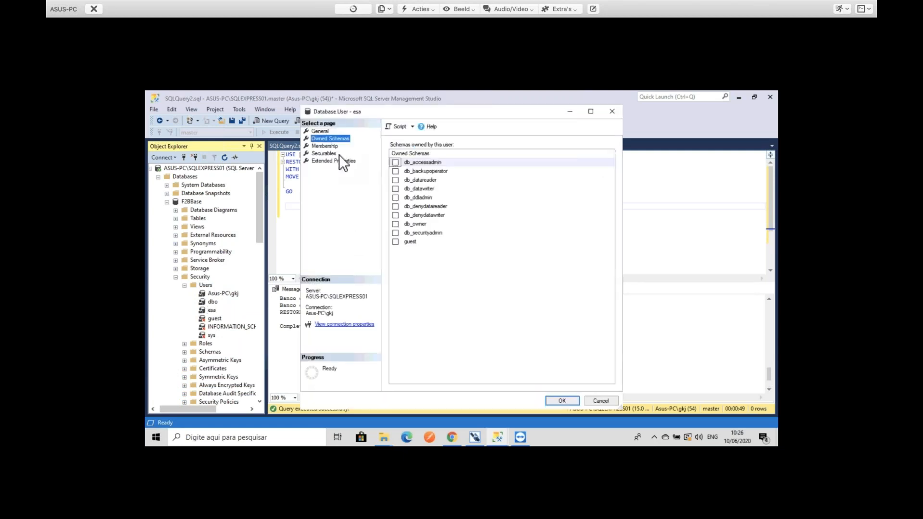
left_click(396, 224)
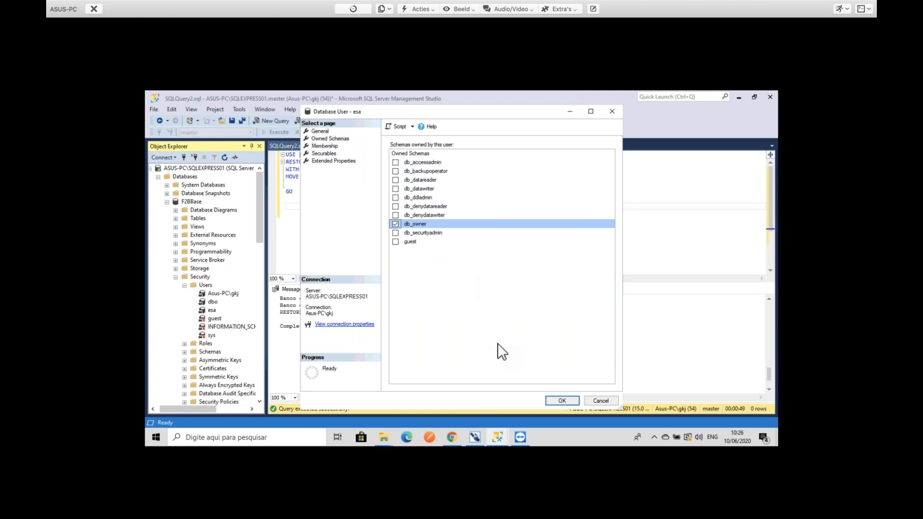
left_click(569, 399)
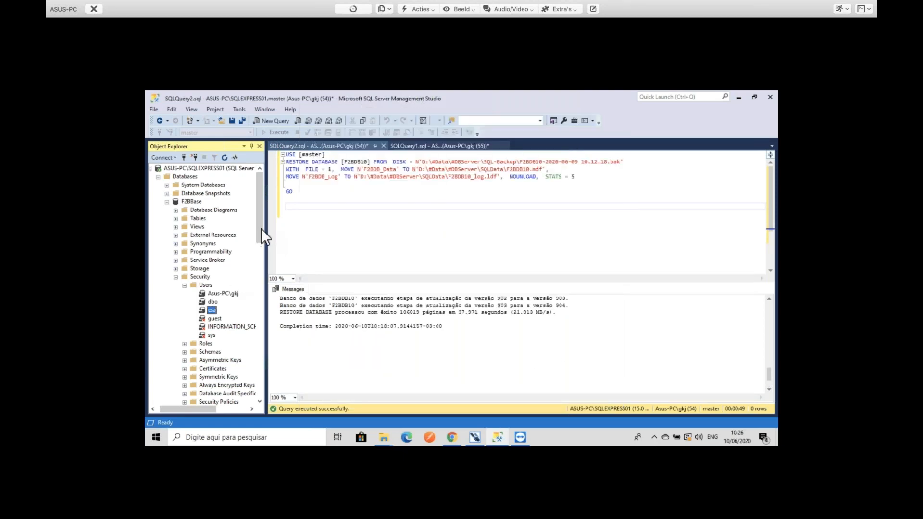
Step: In F2BDB10, make the login's database user own the upl and db_owner schemas
left_click(167, 201)
left_click(167, 210)
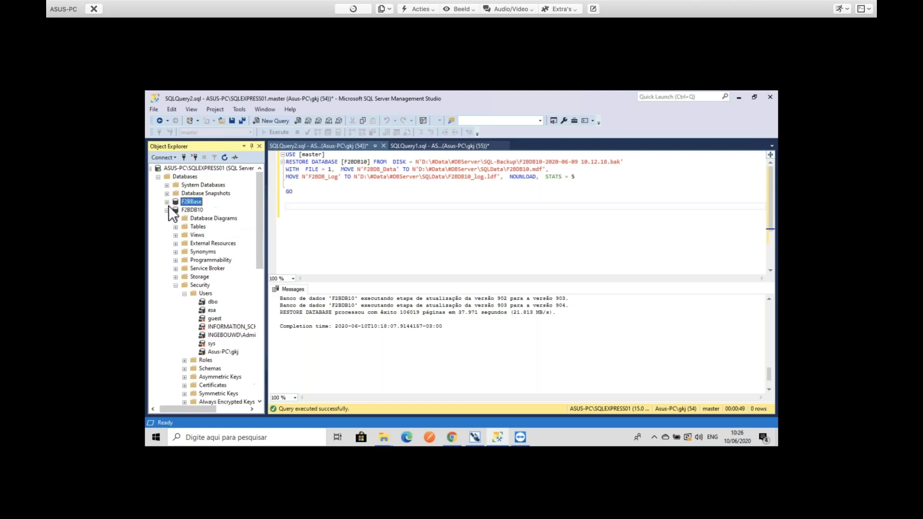
left_click(211, 311)
double_click(212, 311)
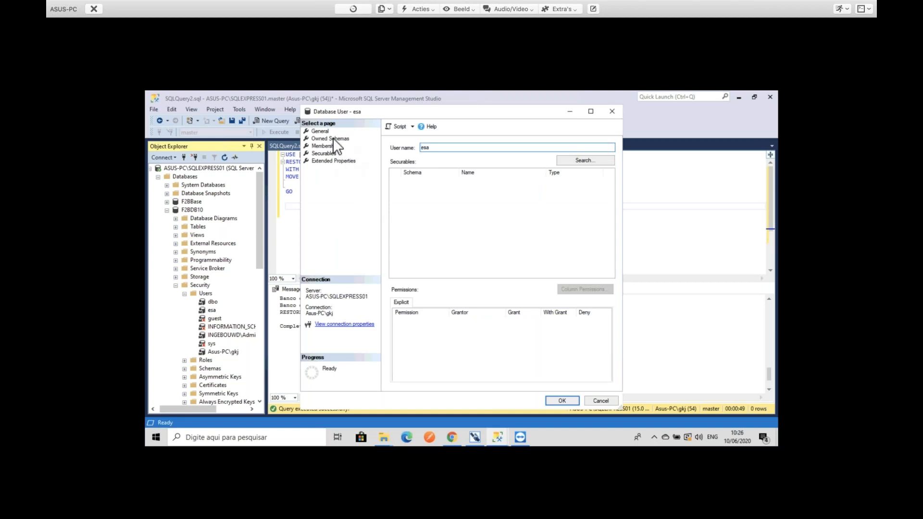
left_click(331, 139)
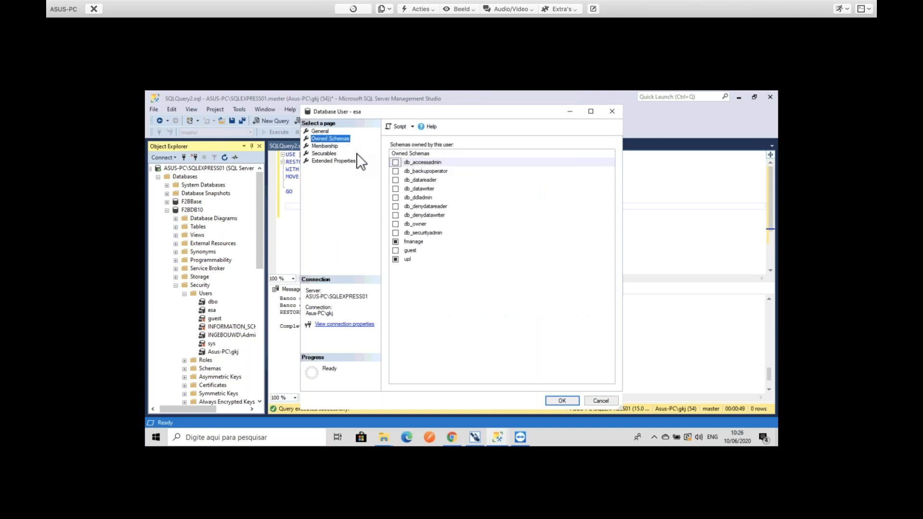
left_click(394, 259)
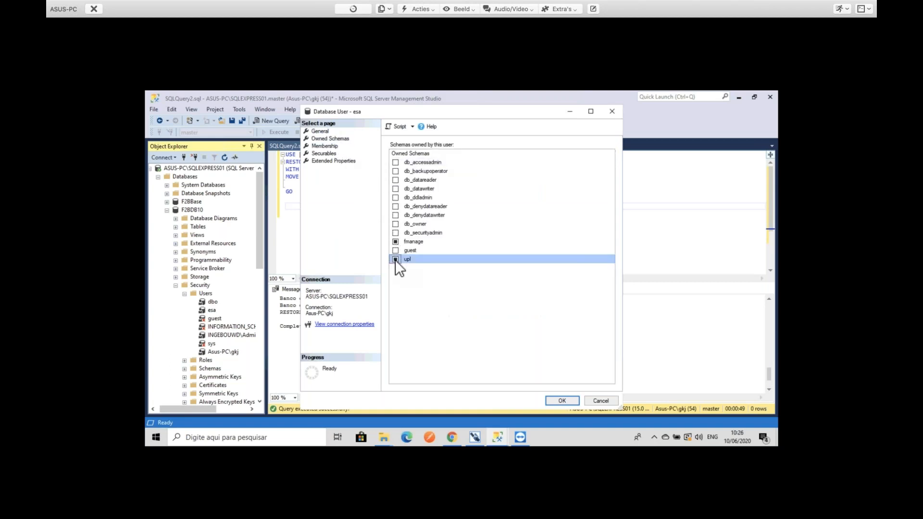
left_click(395, 224)
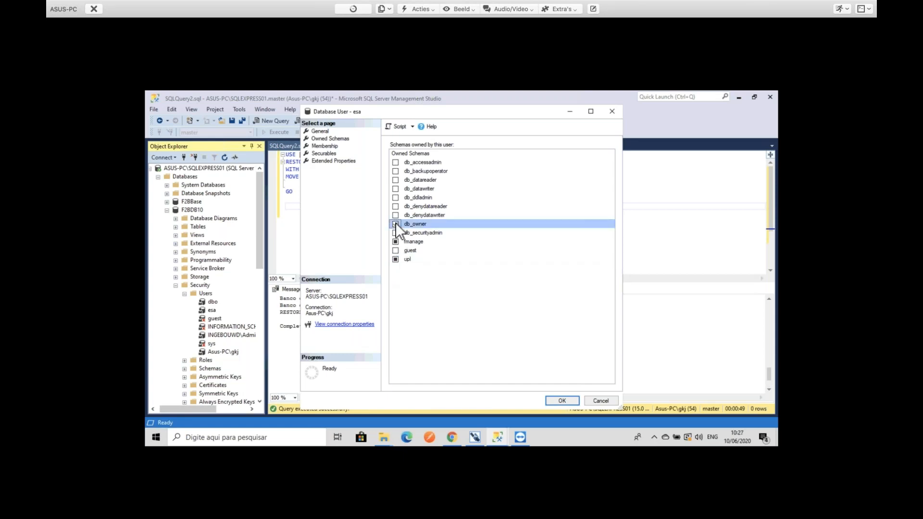
left_click(559, 400)
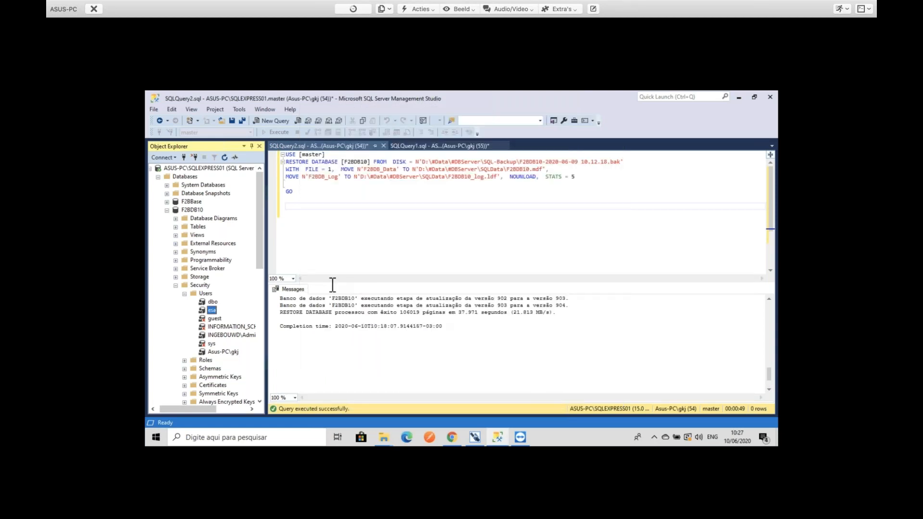
left_click_drag(259, 253, 258, 331)
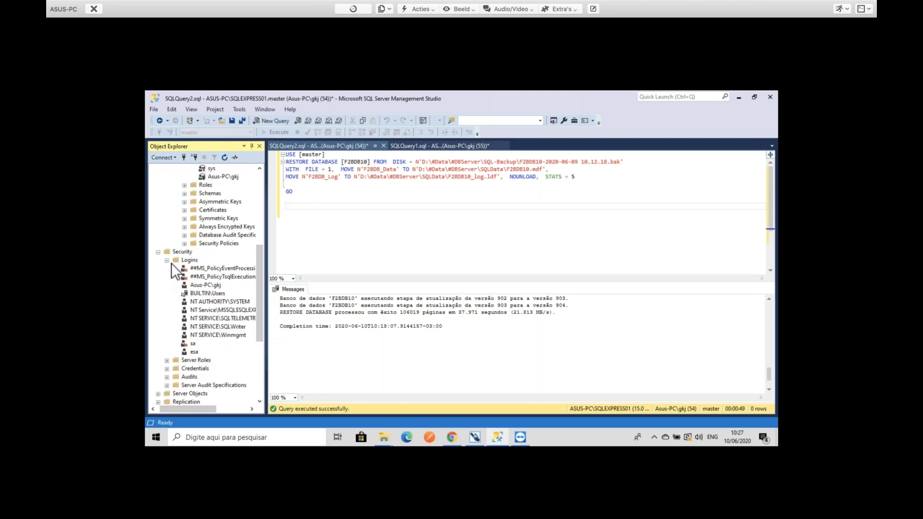
left_click_drag(259, 292, 258, 360)
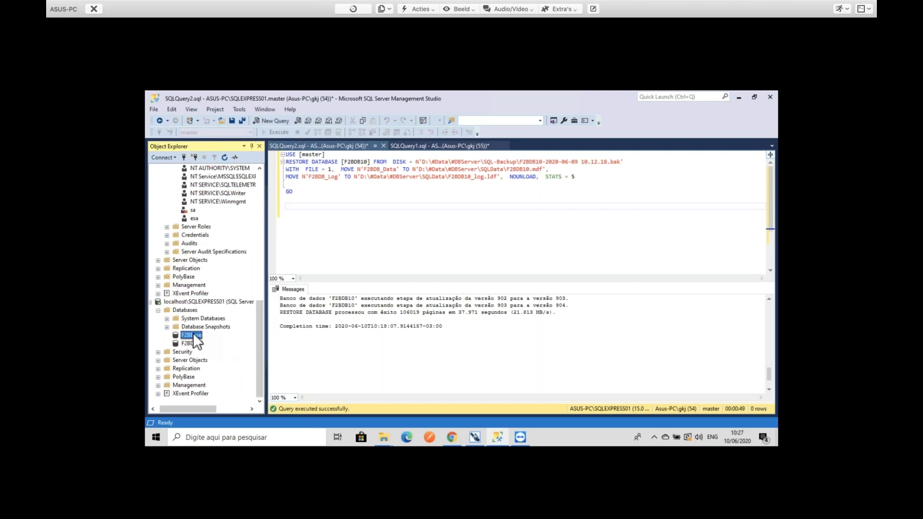
left_click(224, 157)
left_click(224, 158)
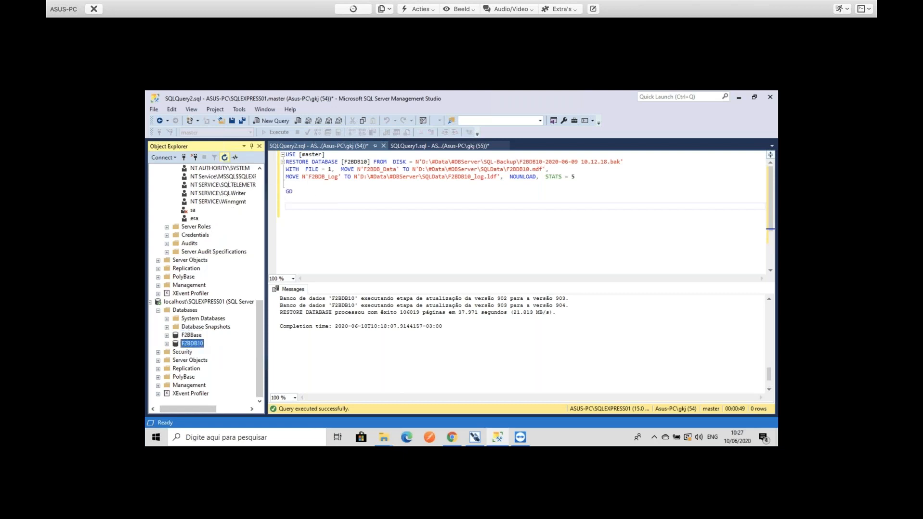
left_click(167, 345)
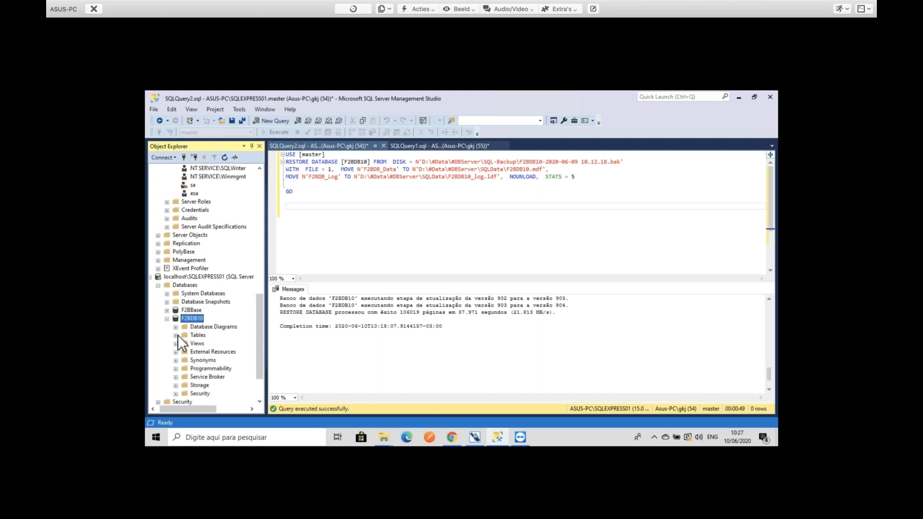
left_click(176, 336)
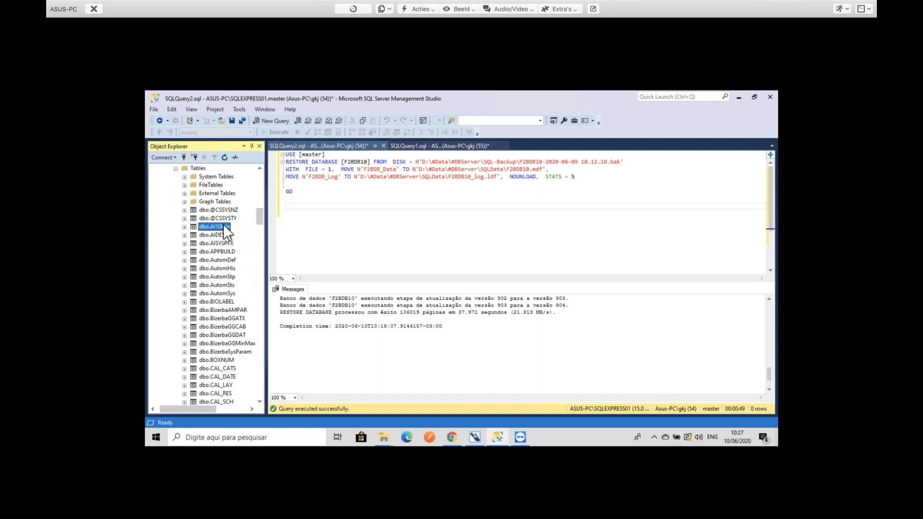
Step: Open dbo.AI10Pile's rows for editing and set the first row's Grower to 'AA'
right_click(224, 227)
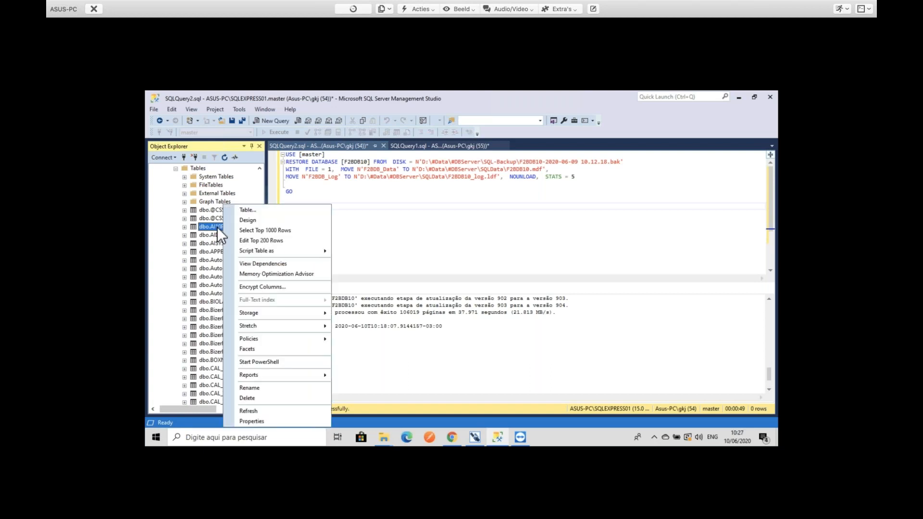
left_click(246, 241)
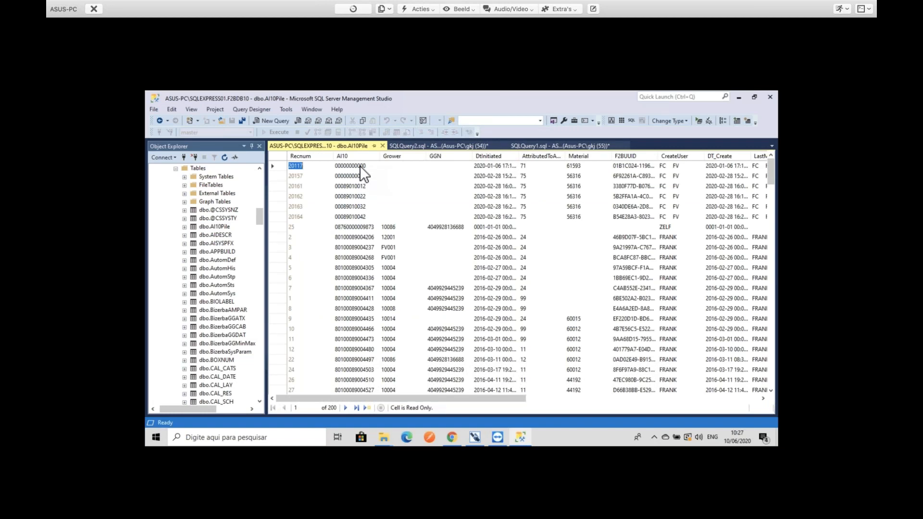
key("Tab")
key("Tab")
type("AA")
key("Down")
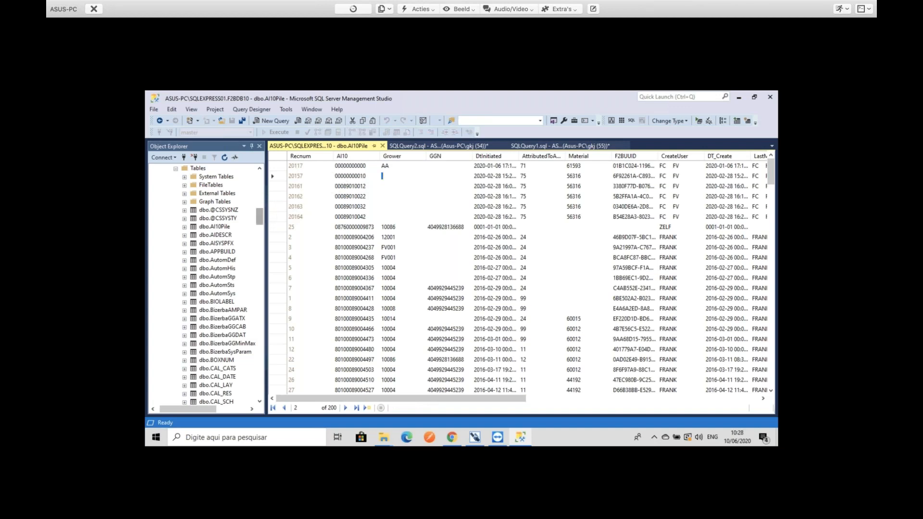
left_click_drag(260, 214, 259, 204)
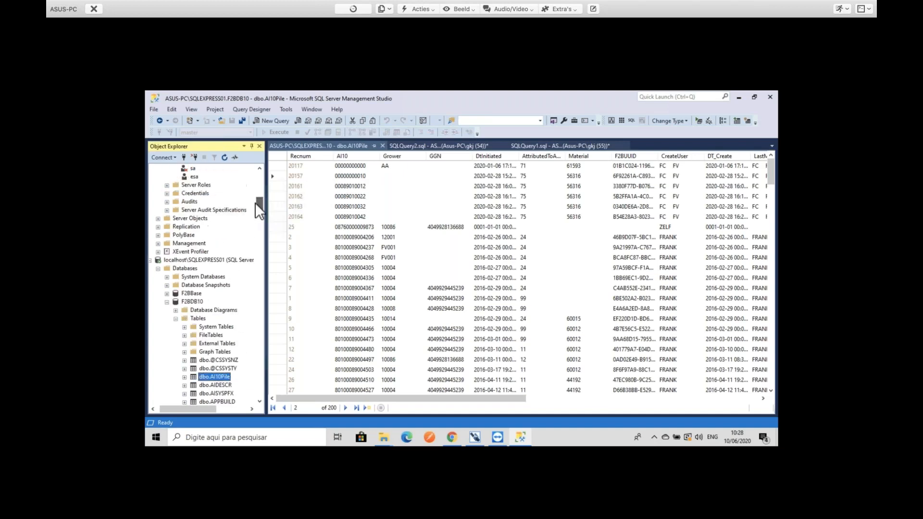
Step: Collapse the Tables, F2BDB10, Databases and Security branches in Object Explorer
left_click(176, 319)
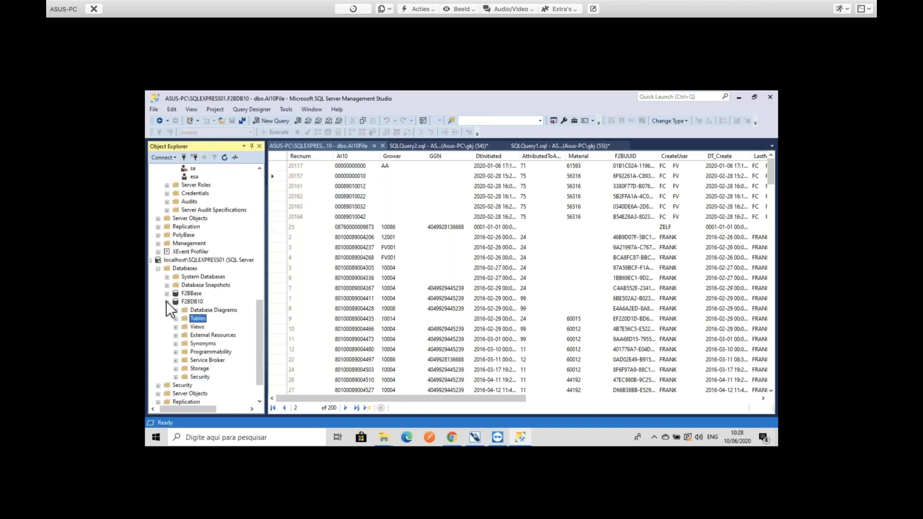
left_click(166, 301)
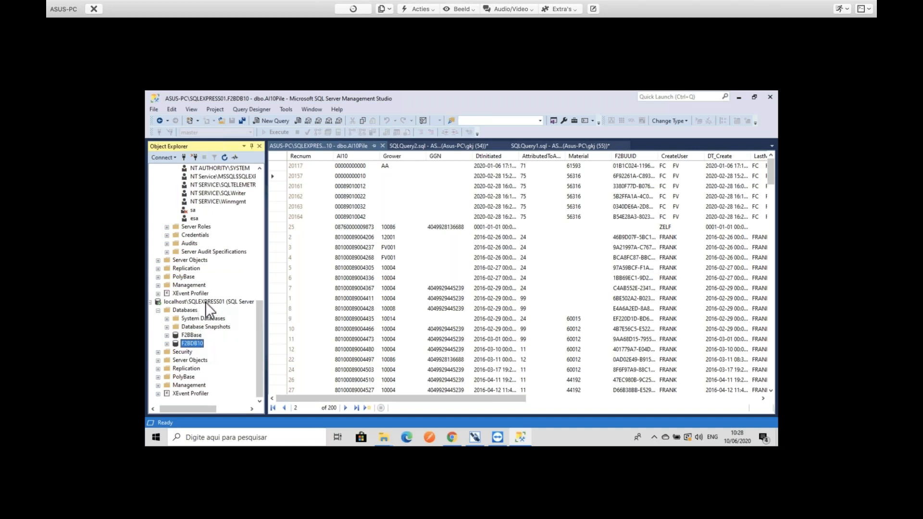
left_click(259, 202)
left_click(260, 185)
left_click(158, 176)
left_click(157, 184)
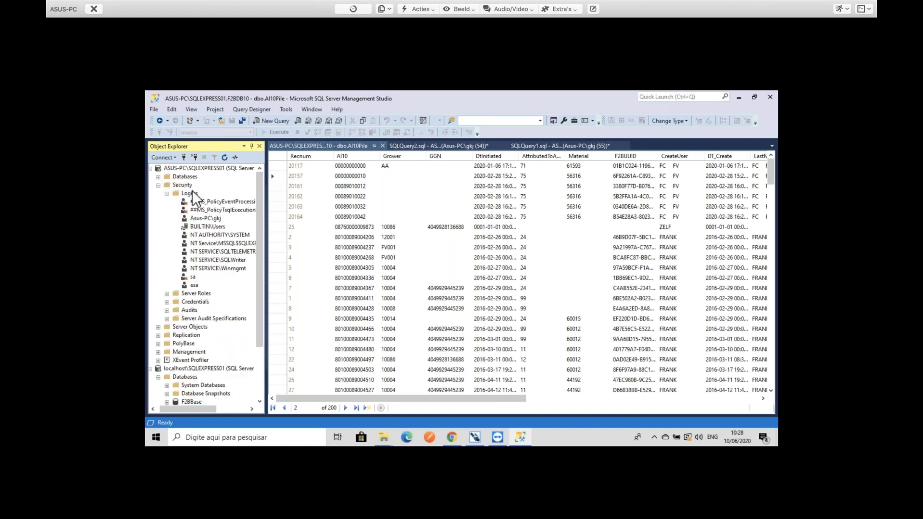
left_click(158, 186)
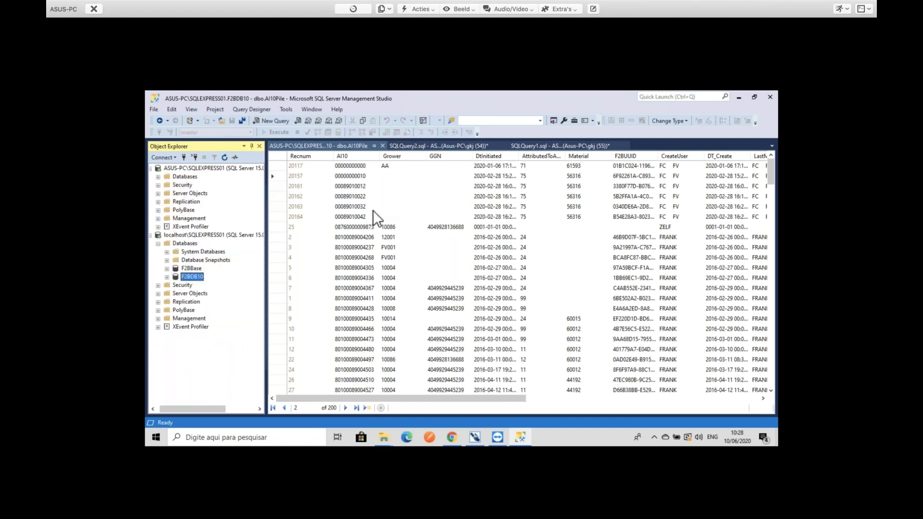
Step: Browse to Downloads > Flex2B.DALA-int edtion 20200609 > Flex2B.DALA in File Explorer
left_click(739, 97)
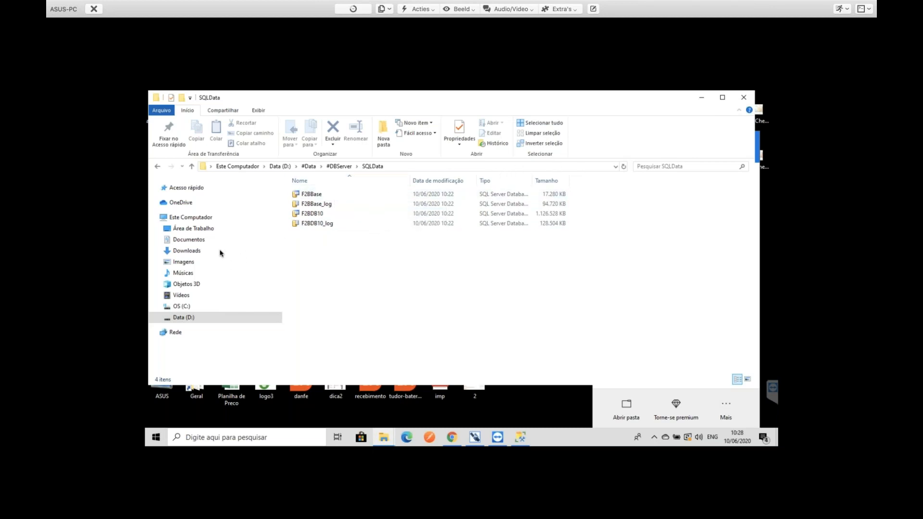
left_click(186, 251)
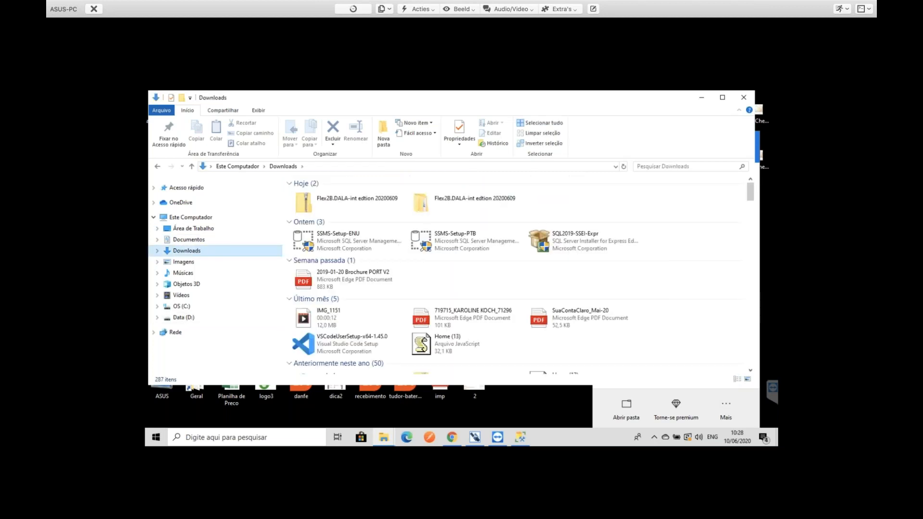
left_click(433, 198)
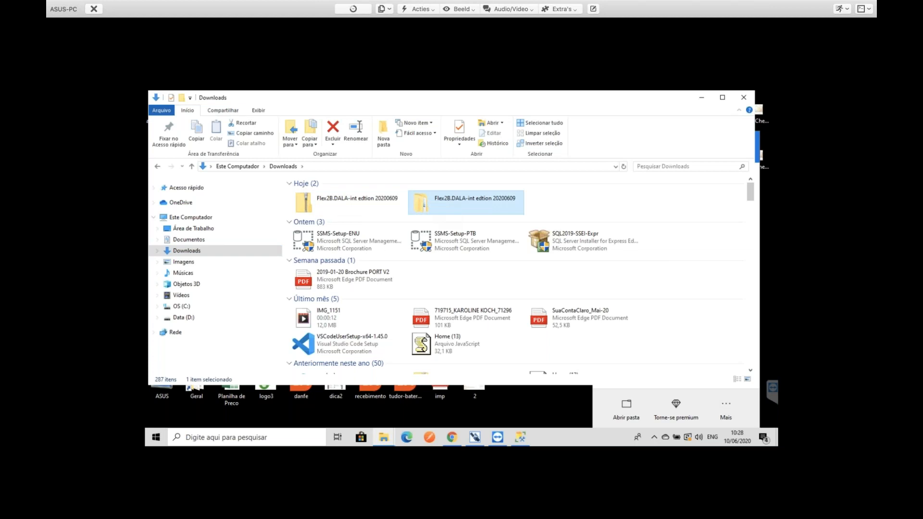
right_click(433, 198)
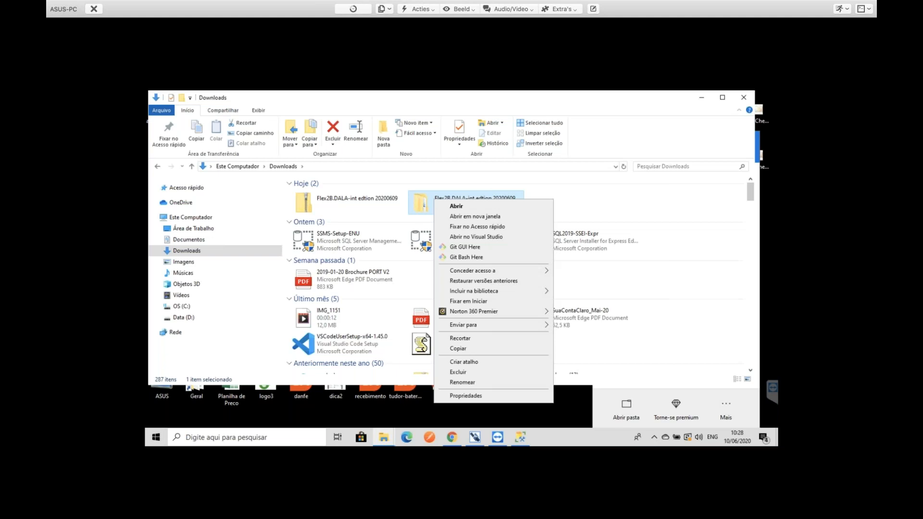
double_click(429, 201)
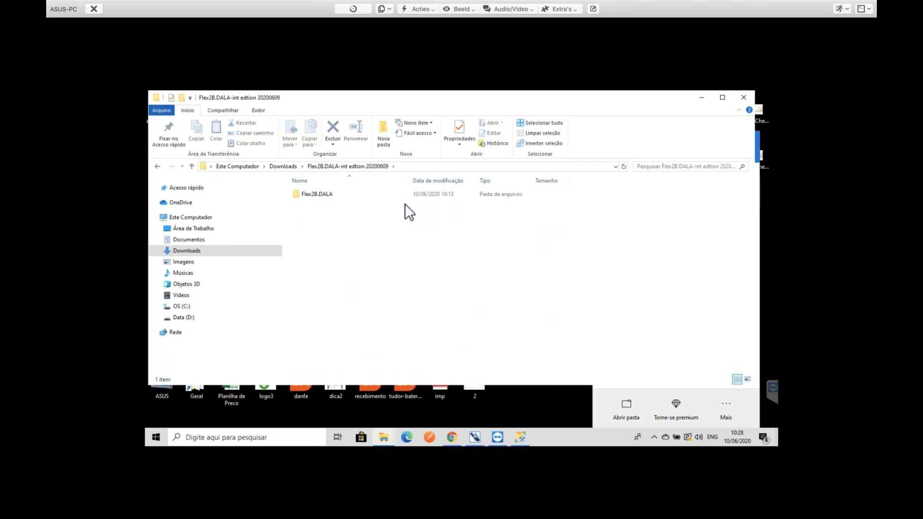
left_click(389, 195)
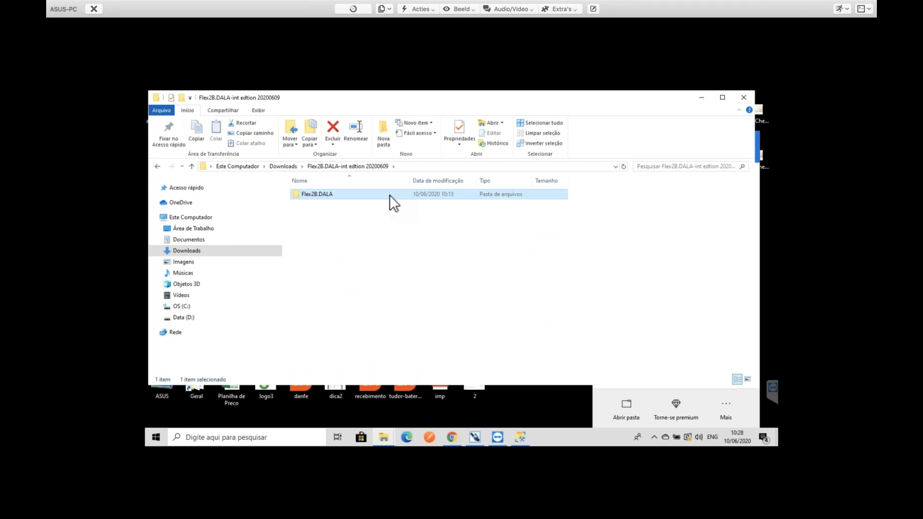
right_click(390, 194)
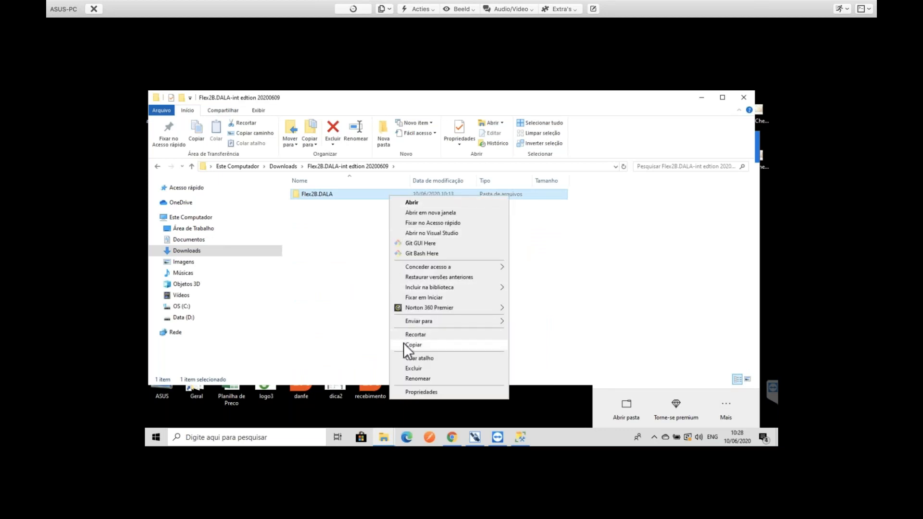
double_click(350, 195)
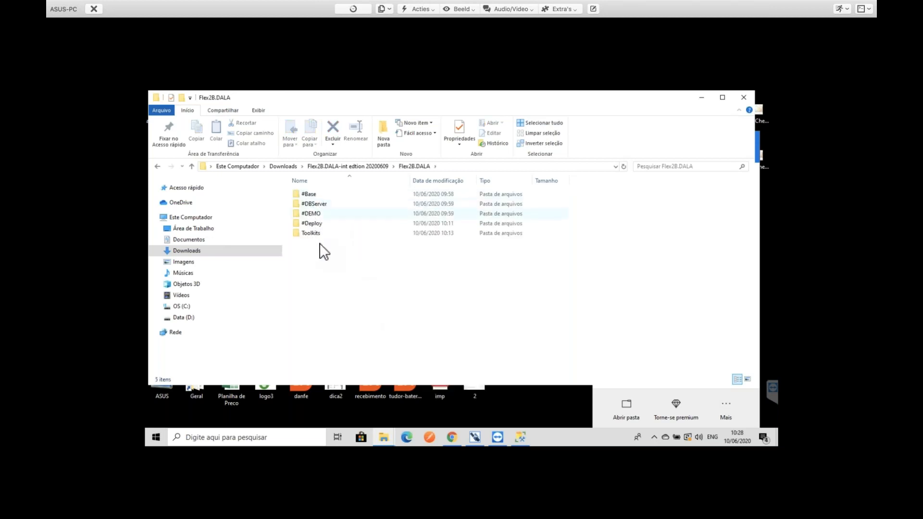
Step: Copy the five folders #Base, #DBServer, #DEMO, #Deploy and Toolkits into D:\#Data
left_click_drag(345, 248, 308, 192)
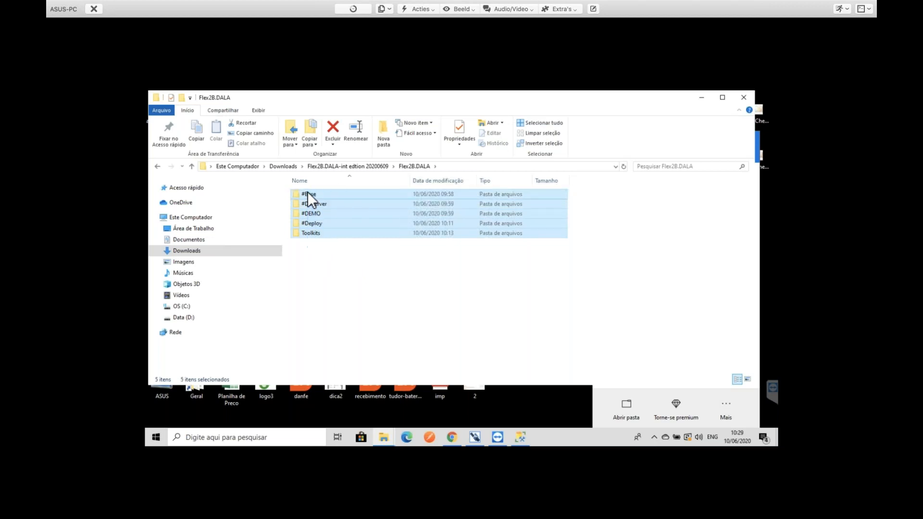
right_click(308, 192)
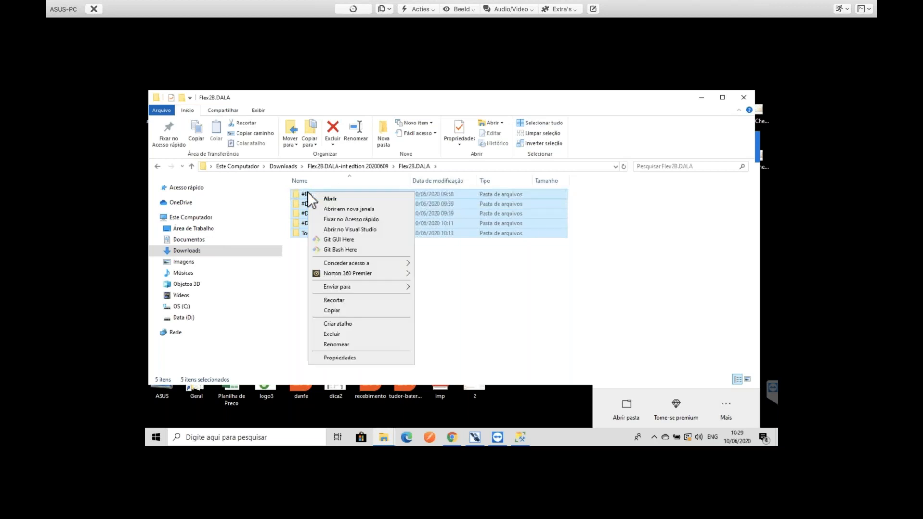
left_click(330, 311)
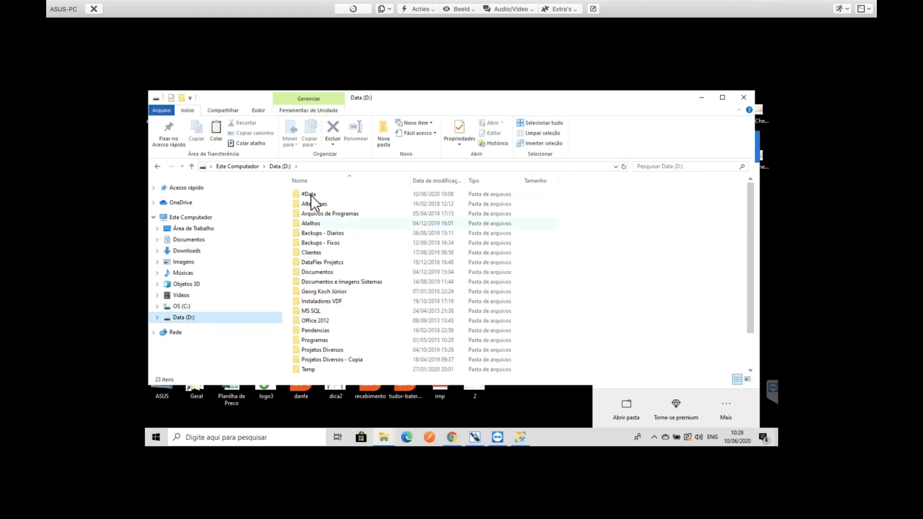
double_click(310, 194)
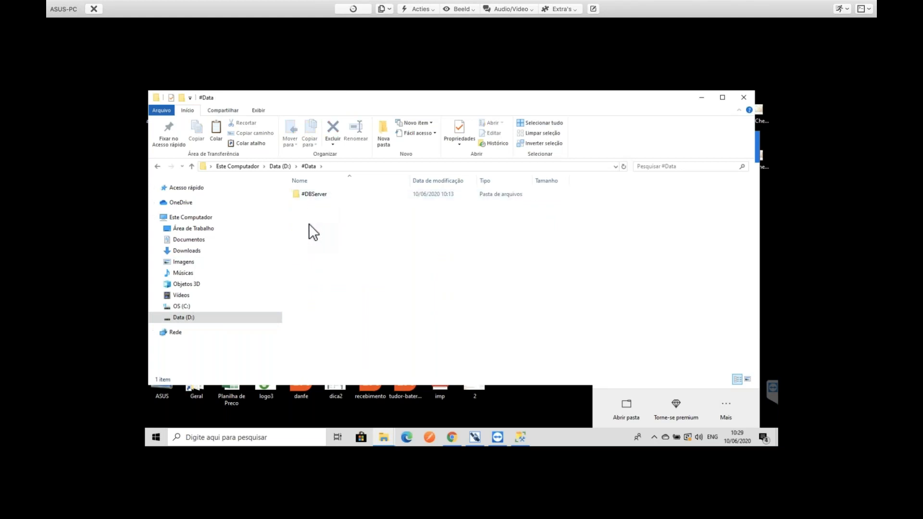
right_click(308, 223)
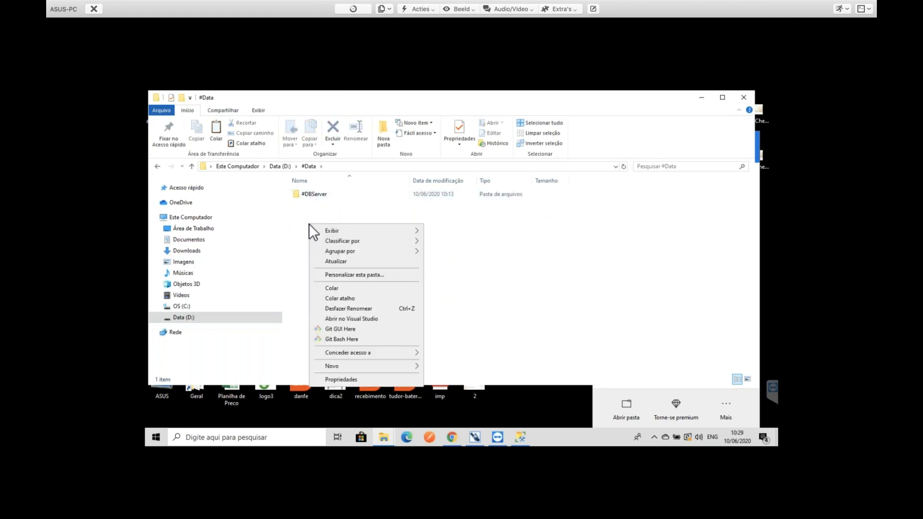
left_click(330, 289)
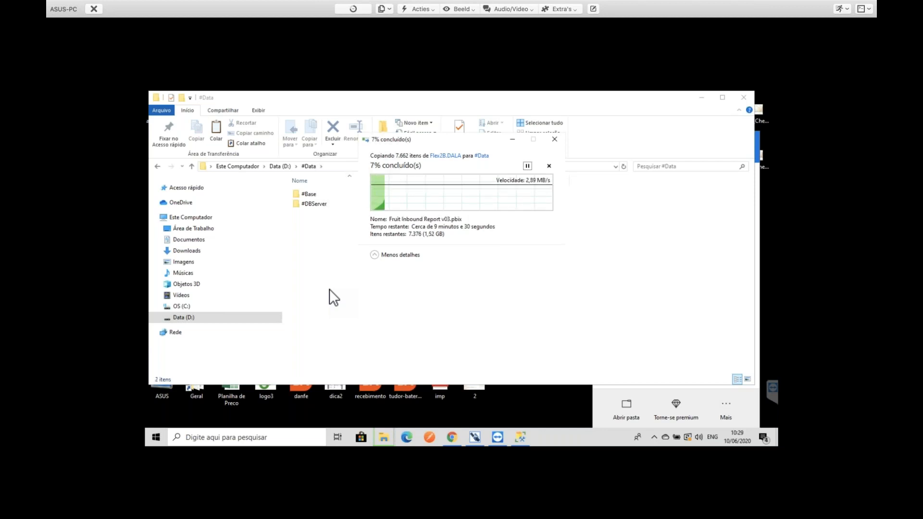
Step: Open the copied #Base folder, then return to #Data
left_click(307, 195)
double_click(307, 194)
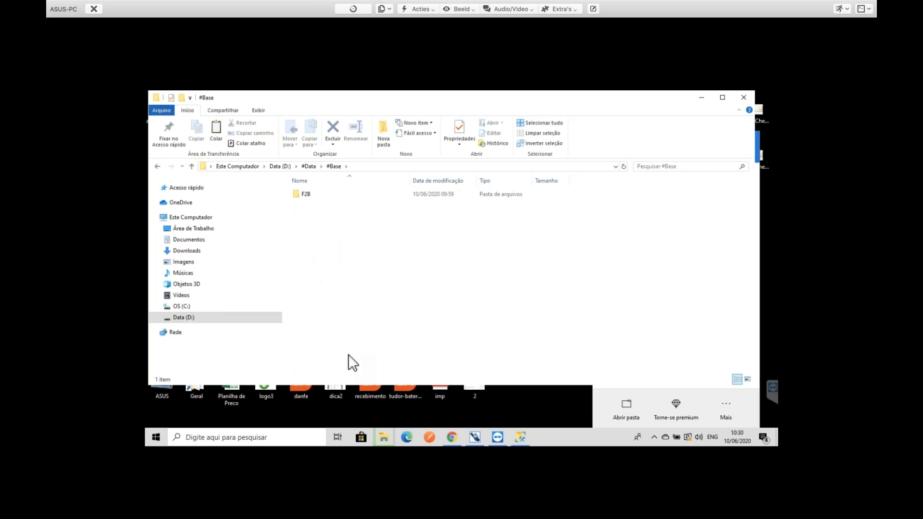
left_click(310, 168)
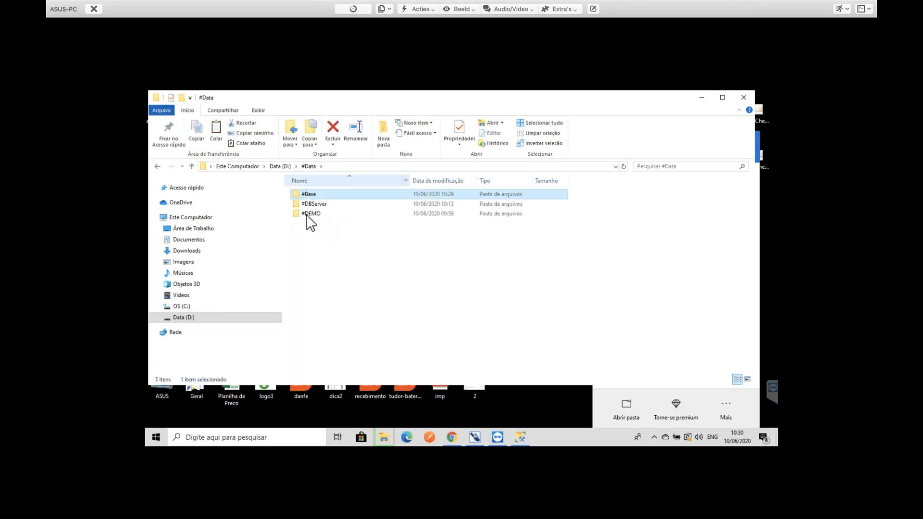
Step: Open #DEMO\BASE and select its Flex2B folder
left_click(306, 214)
double_click(307, 215)
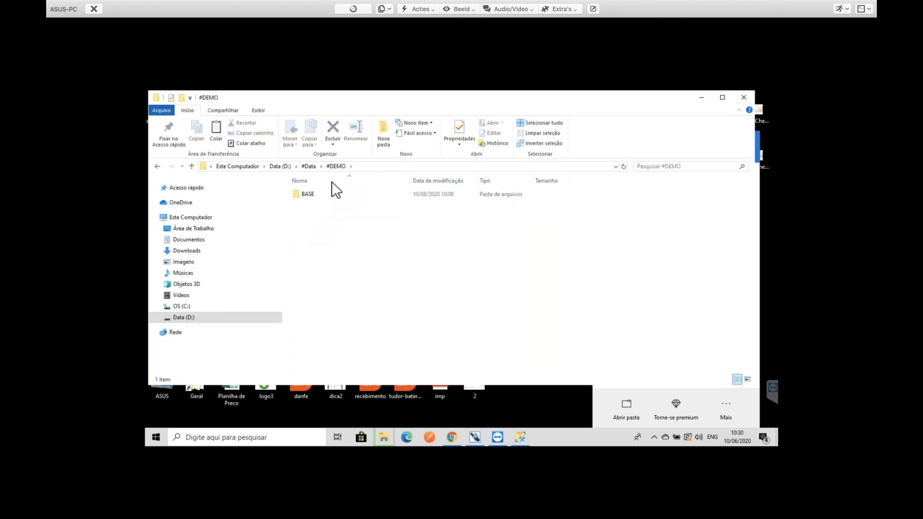
double_click(312, 195)
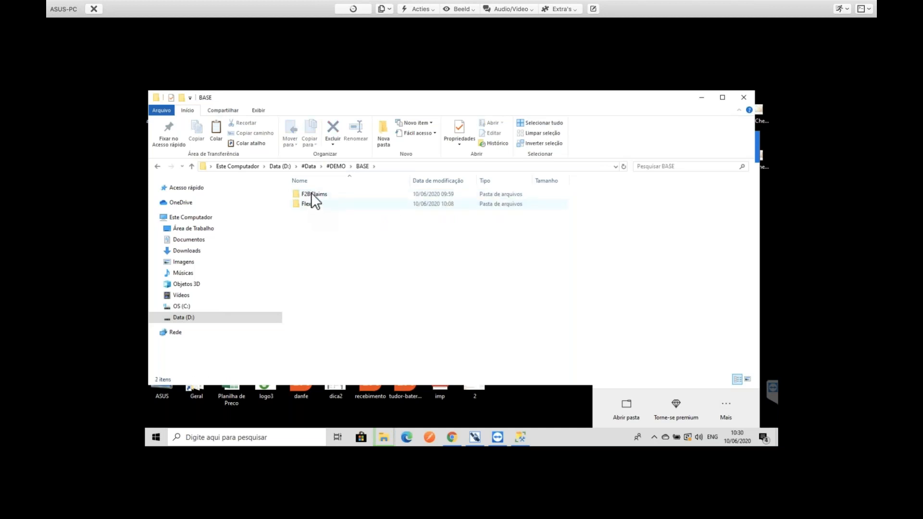
left_click(311, 192)
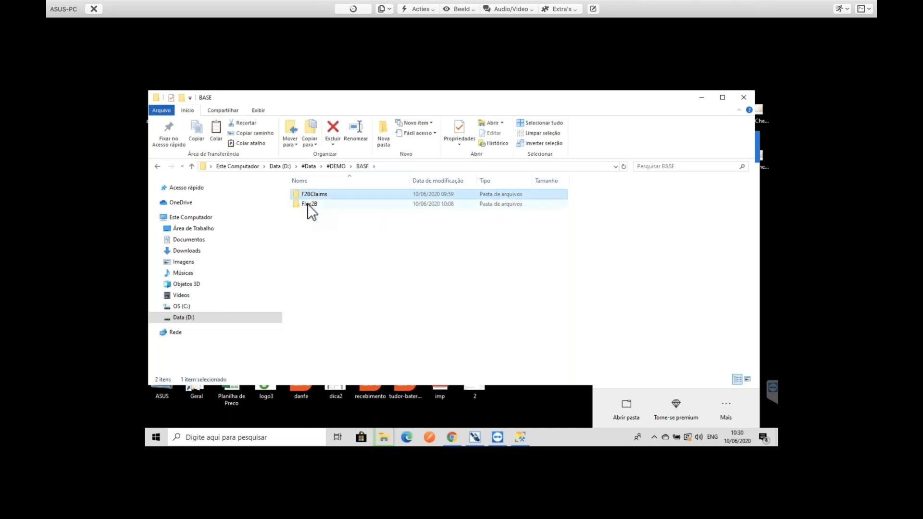
left_click(307, 204)
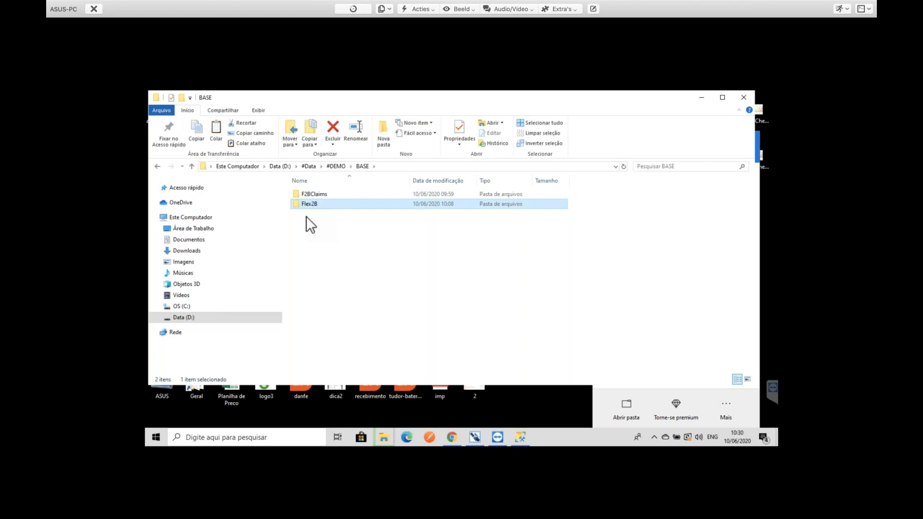
left_click(310, 225)
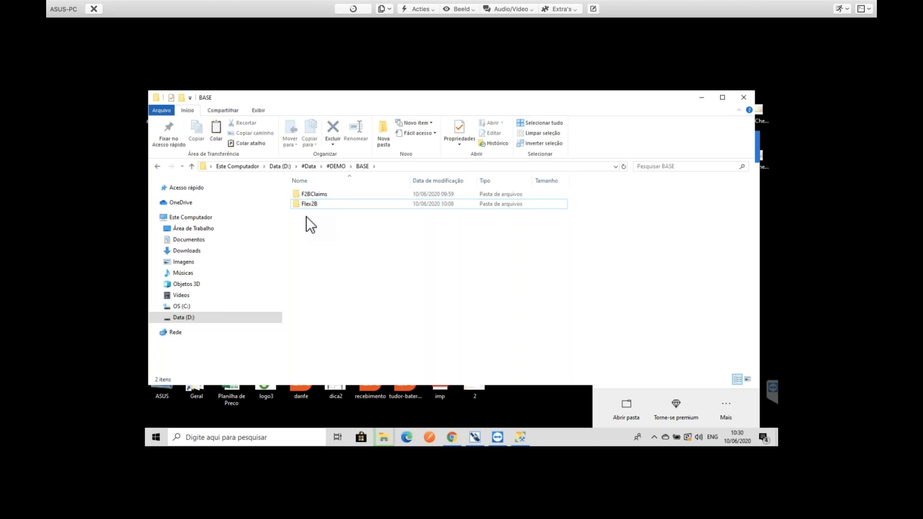
left_click(308, 204)
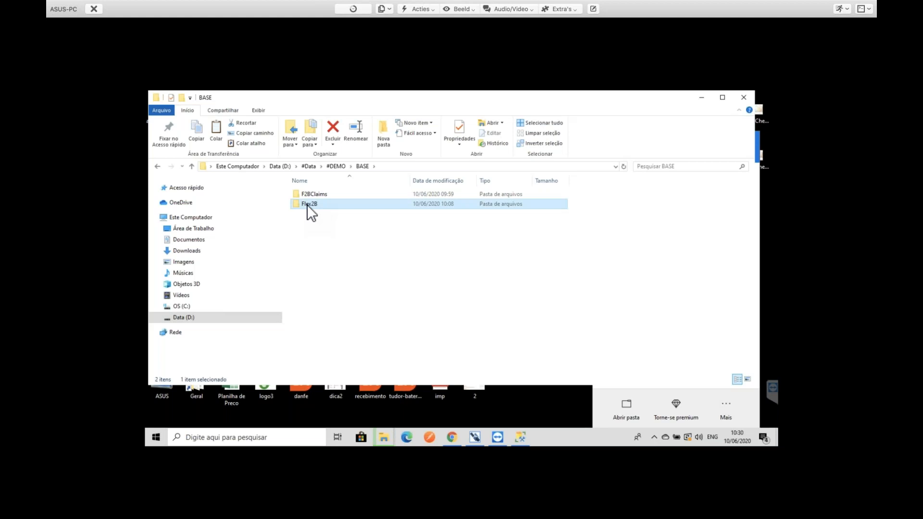
Step: Open Flex2B\Development191, showing #Flex2B-191, AppHtml and the Flex2B10.eu and Flex2BdHTML.eu workspaces
double_click(308, 206)
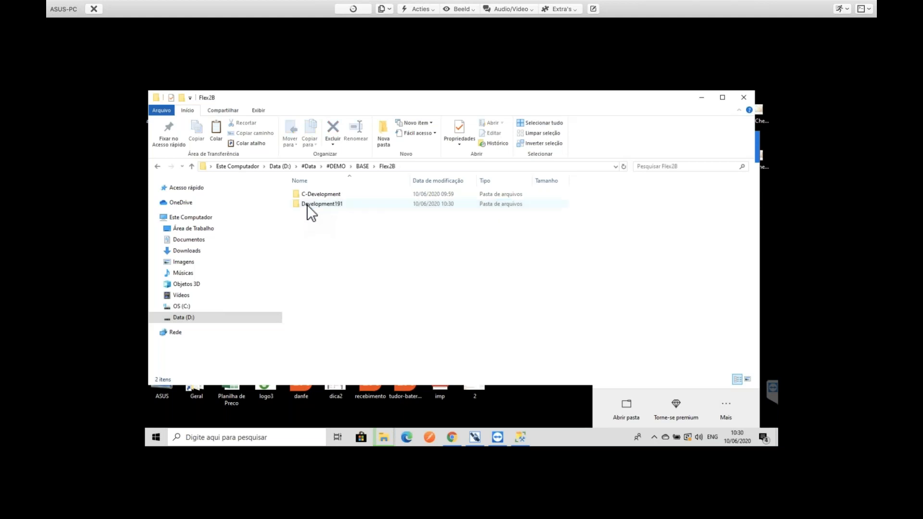
left_click(308, 206)
double_click(308, 205)
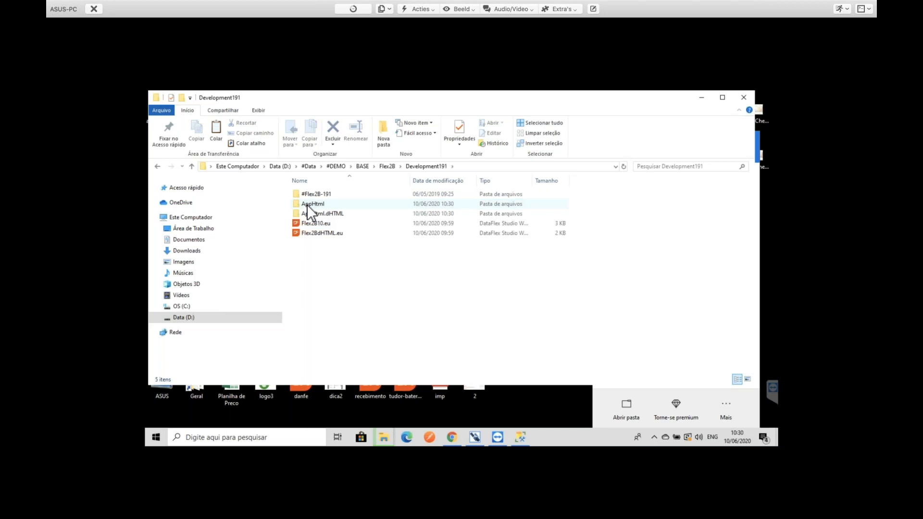
left_click(391, 165)
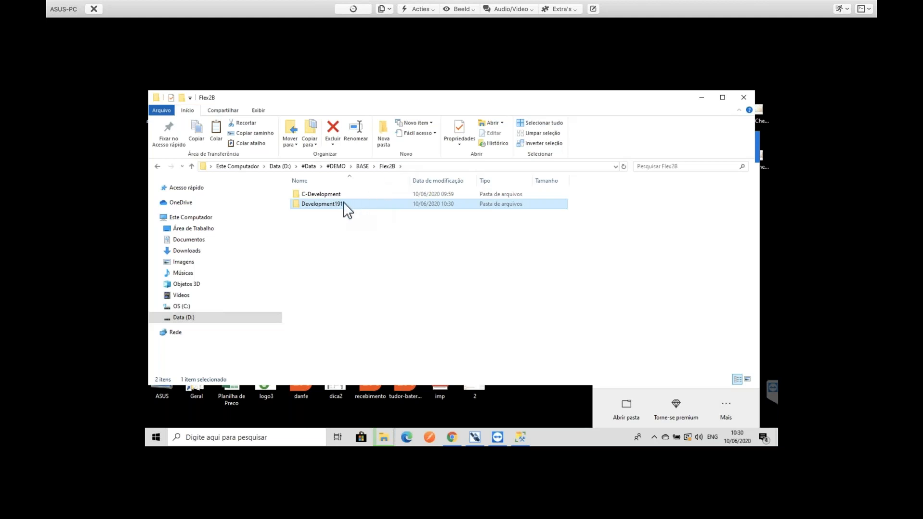
mouse_move(343, 202)
double_click(333, 206)
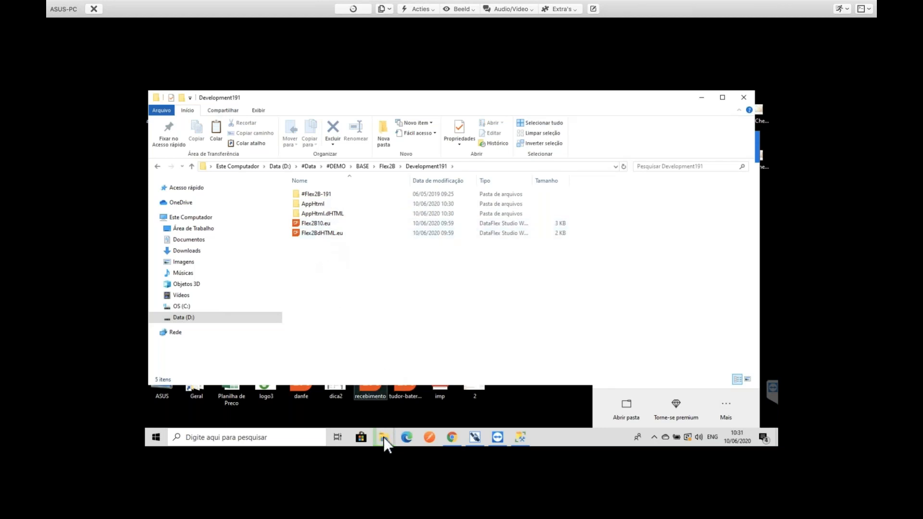
Step: Bring the #Data copy progress window forward and move it to the lower right
mouse_move(383, 438)
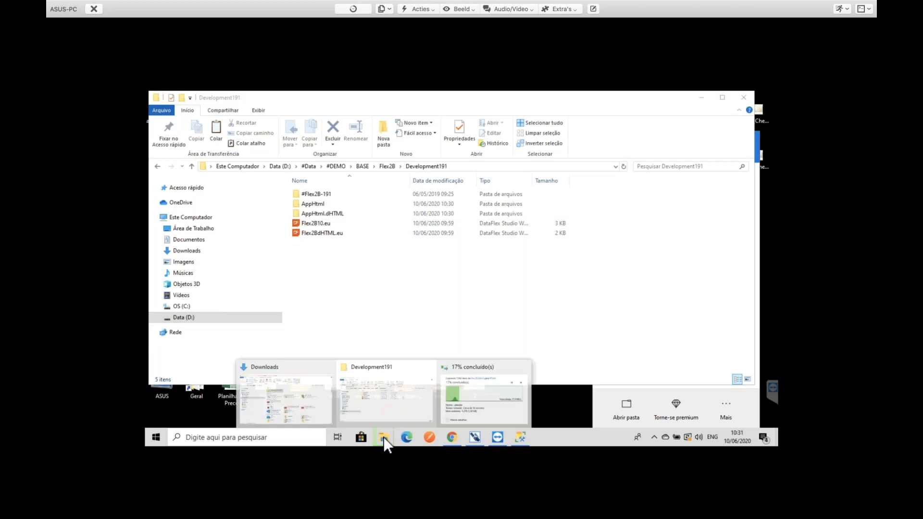
left_click(469, 386)
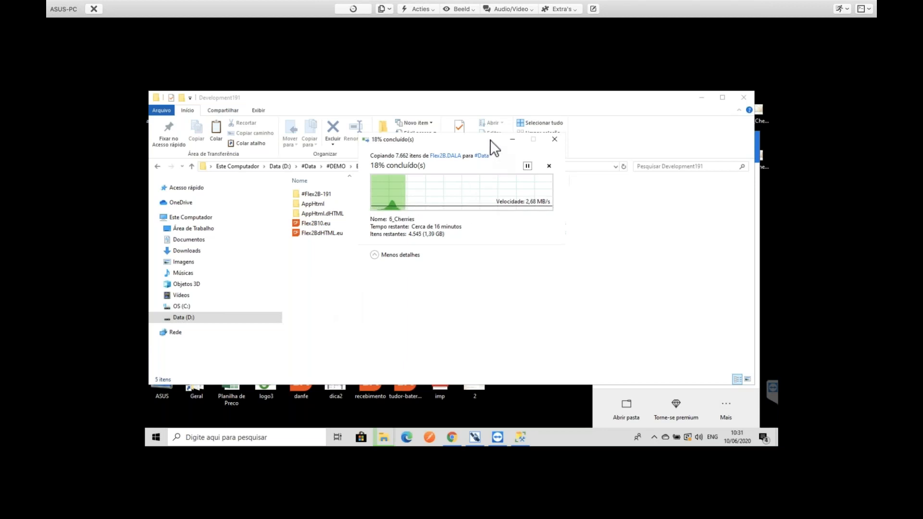
left_click_drag(592, 207, 617, 223)
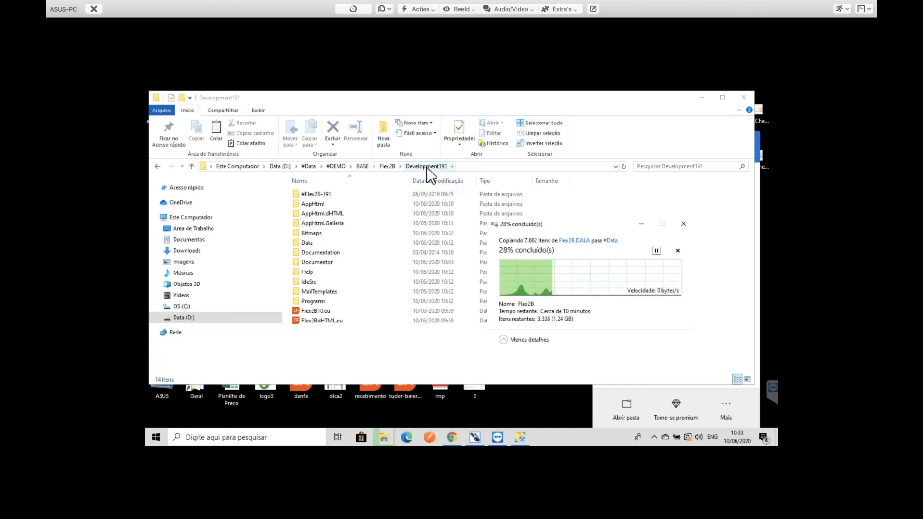
Step: Open the #DEMO BASE folder's Compartilhamento settings via Propriedades, confirming it is not shared
left_click(363, 165)
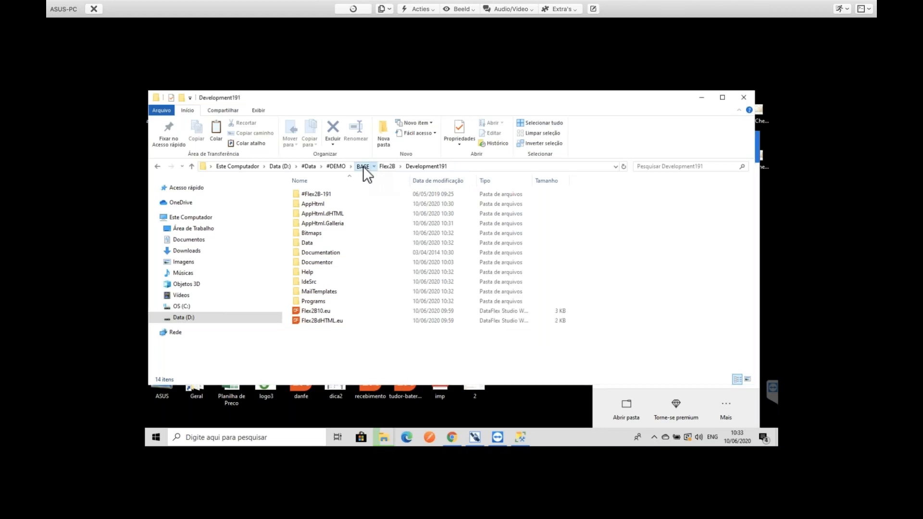
left_click(335, 166)
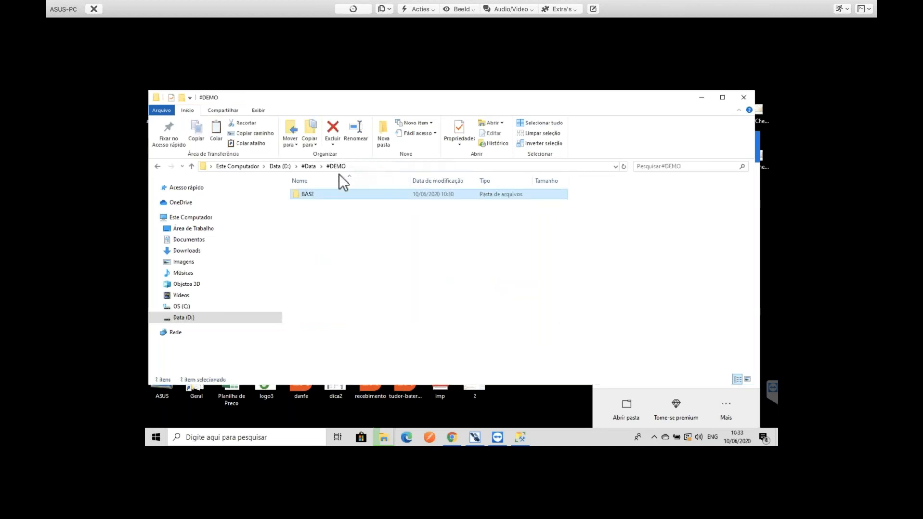
right_click(316, 194)
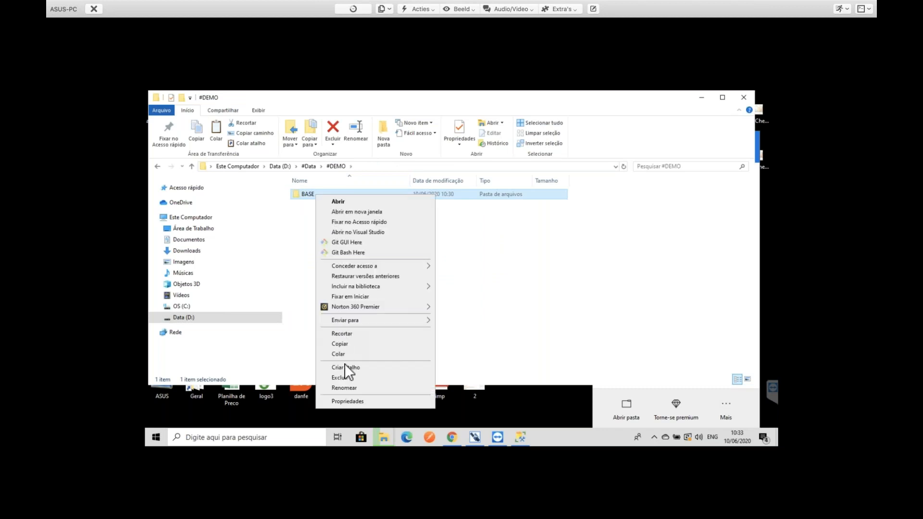
left_click(346, 401)
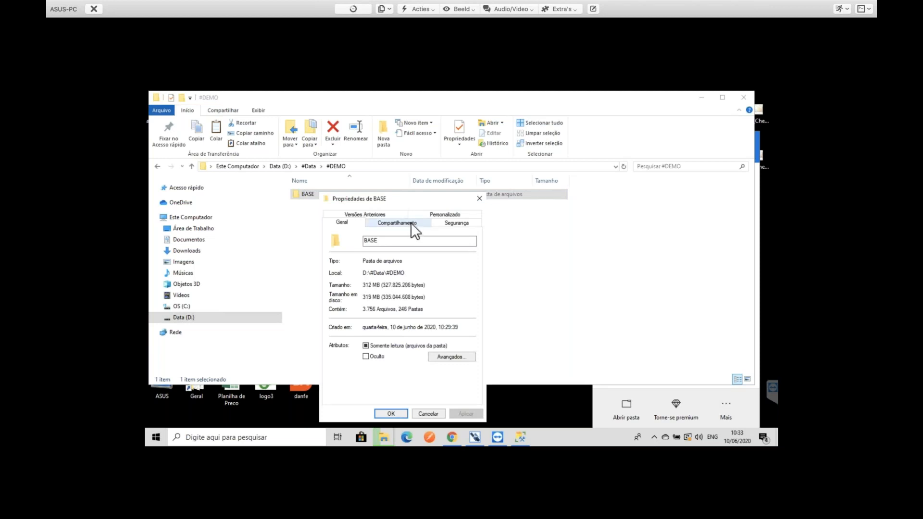
left_click(411, 223)
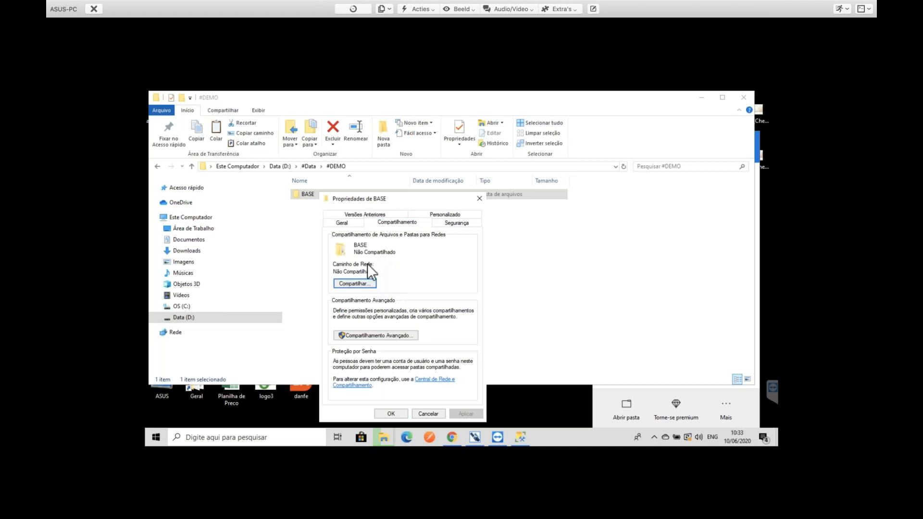
left_click(359, 284)
Step: Return to D:\#Data and switch to the Downloads File Explorer window
left_click(311, 166)
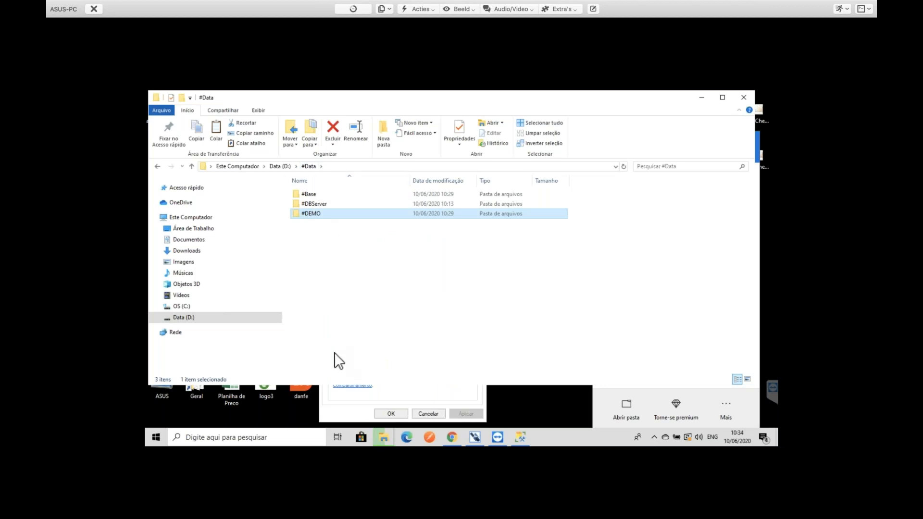
left_click(385, 437)
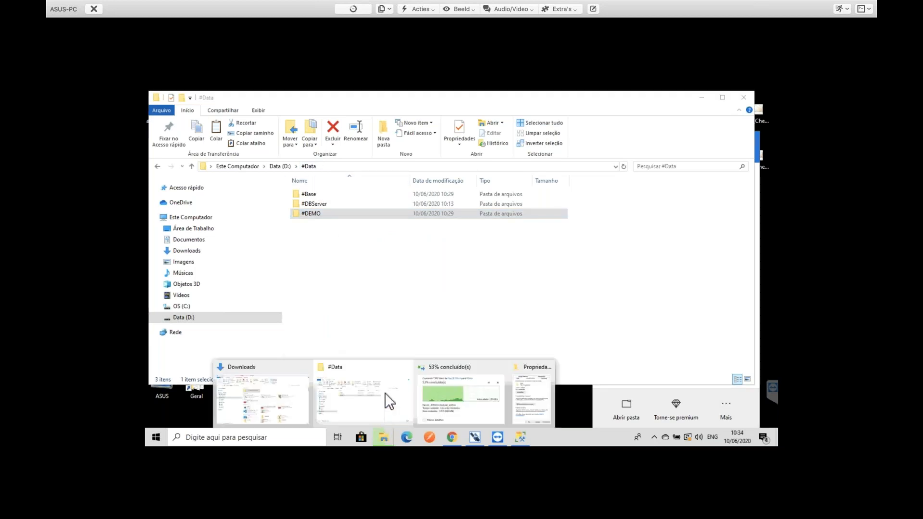
left_click(295, 392)
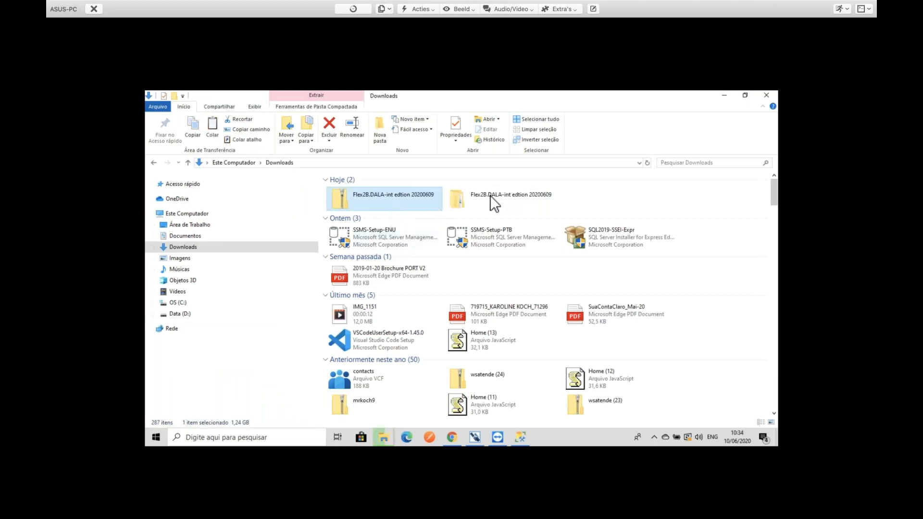
Step: Open the downloaded Flex2B.DALA package down to its #Deploy\2020 folder
double_click(490, 195)
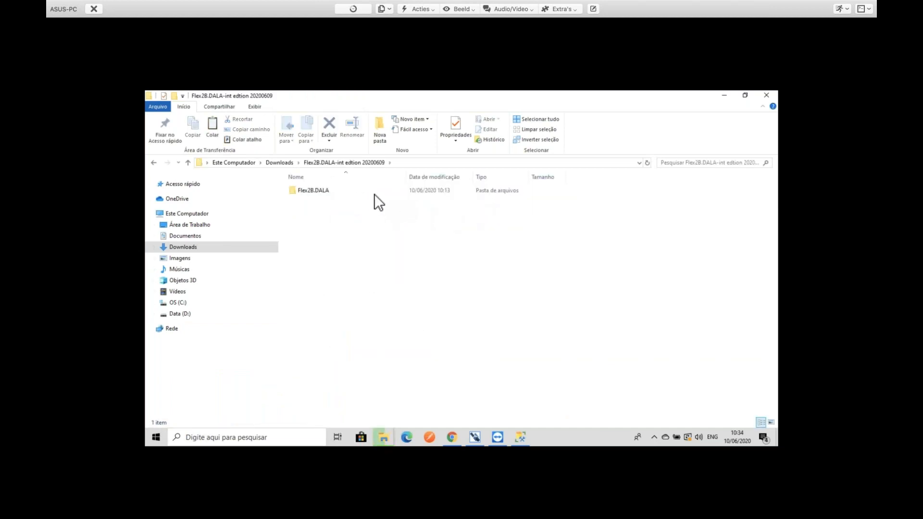
double_click(373, 190)
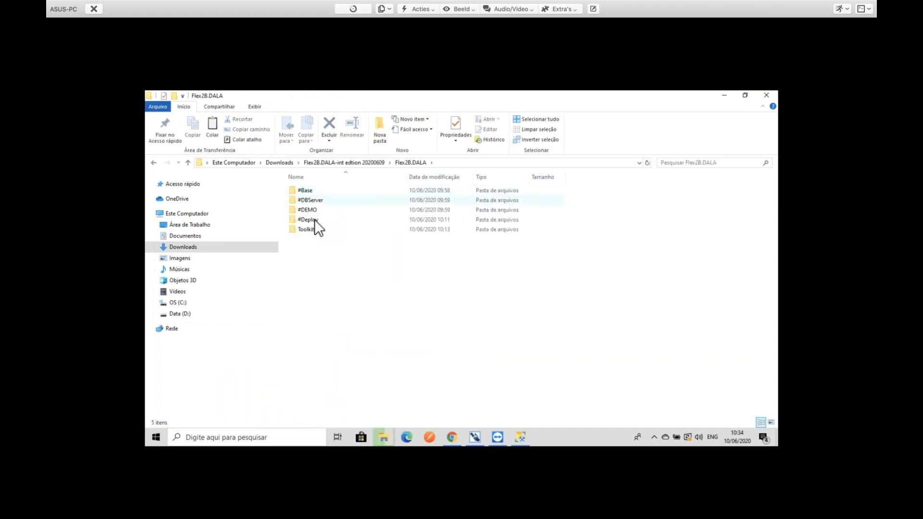
left_click(313, 220)
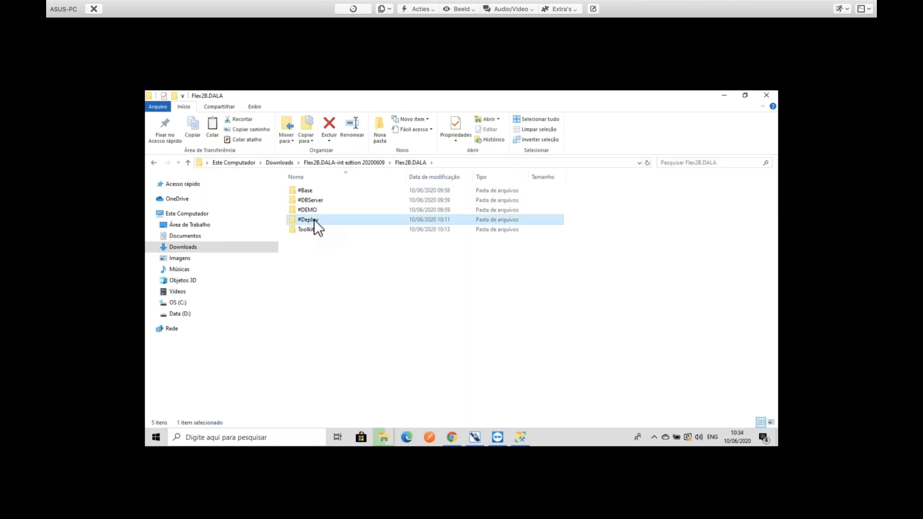
double_click(314, 219)
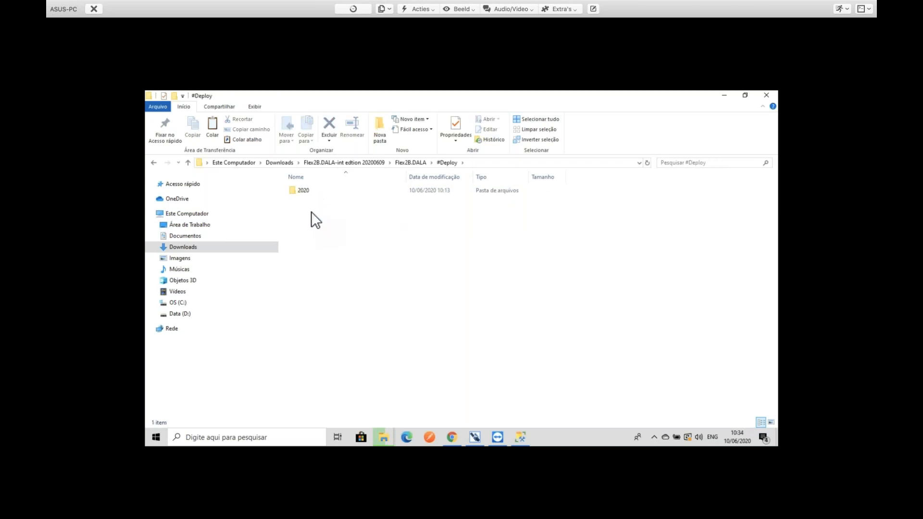
left_click(305, 191)
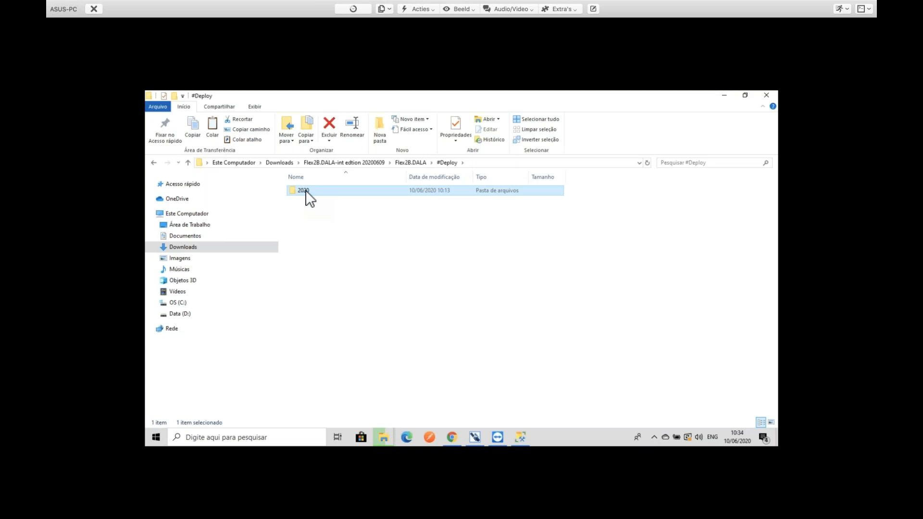
double_click(306, 190)
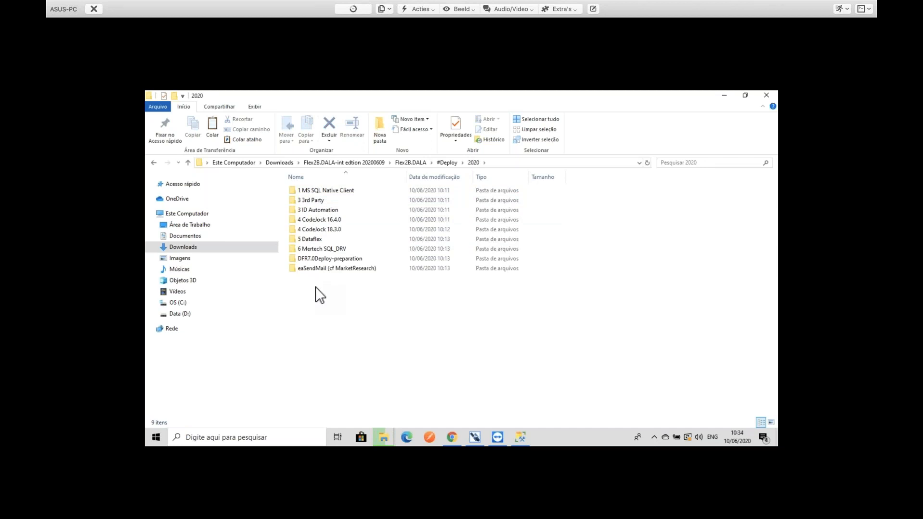
Step: Check the 32- and 64-bit msoledbsql installers and the Depreciated SQL Server 2012 SP1 Native Client
double_click(324, 190)
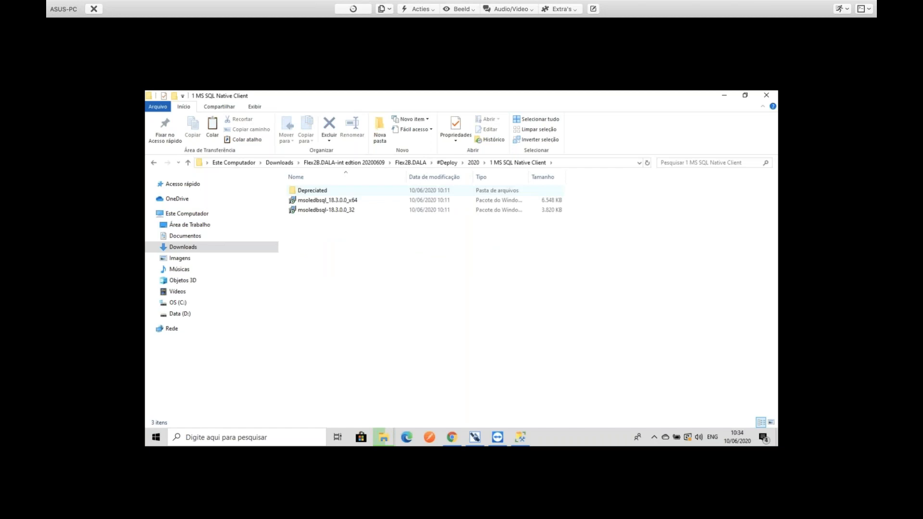
left_click(317, 209)
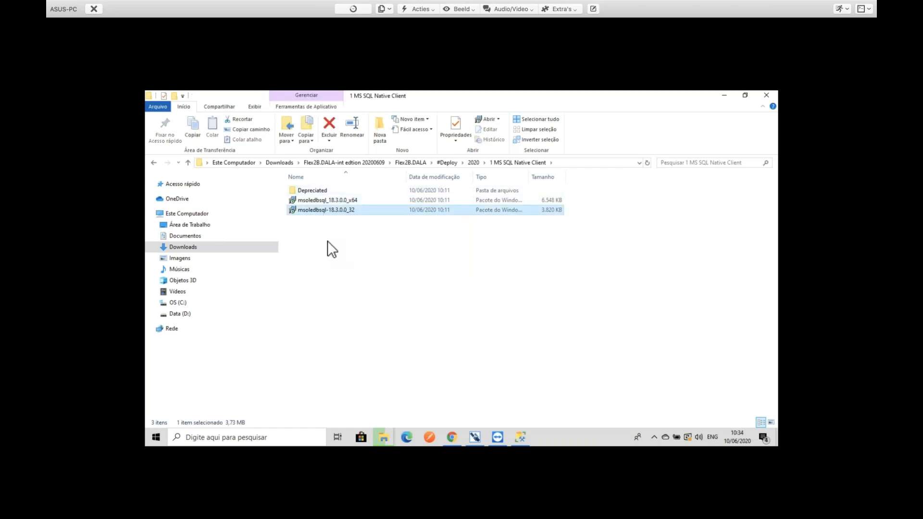
left_click(325, 200)
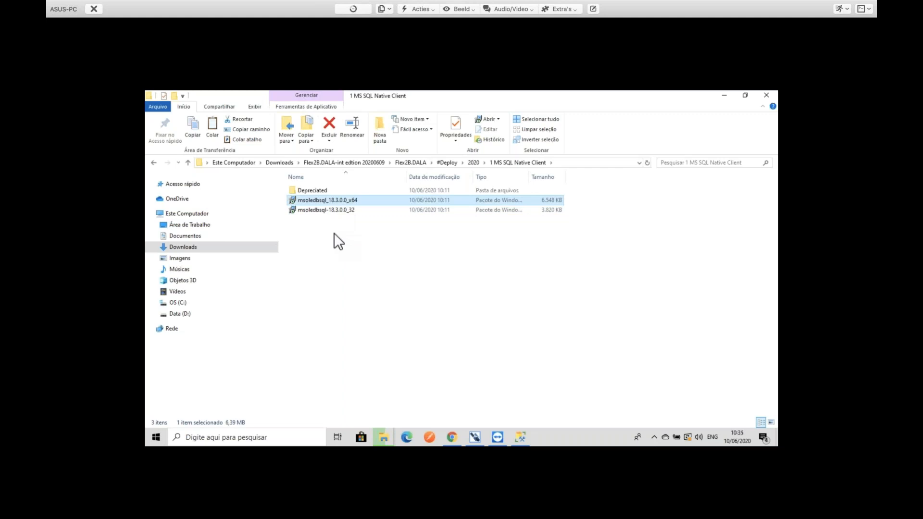
double_click(314, 190)
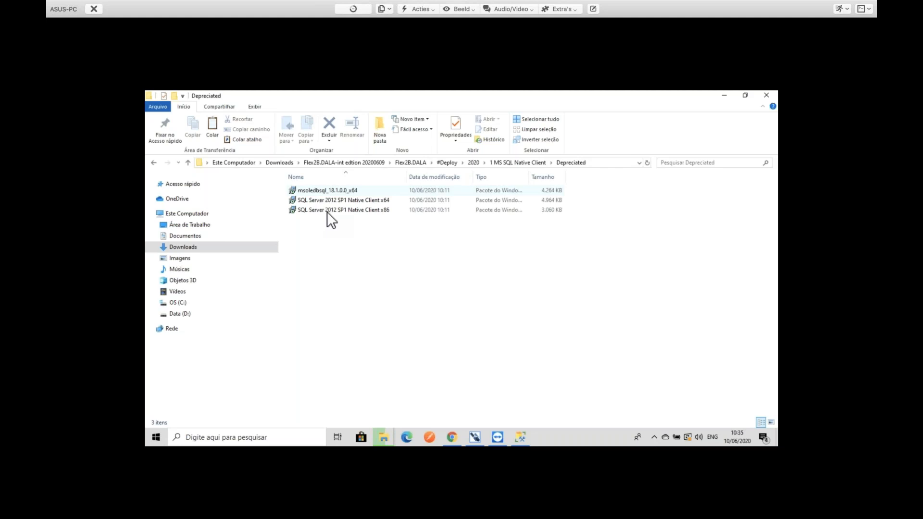
left_click(328, 210)
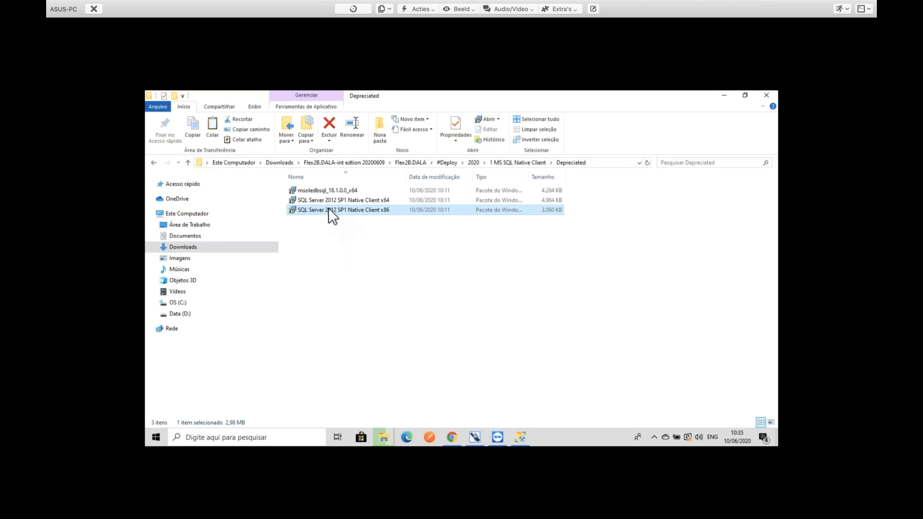
left_click(504, 163)
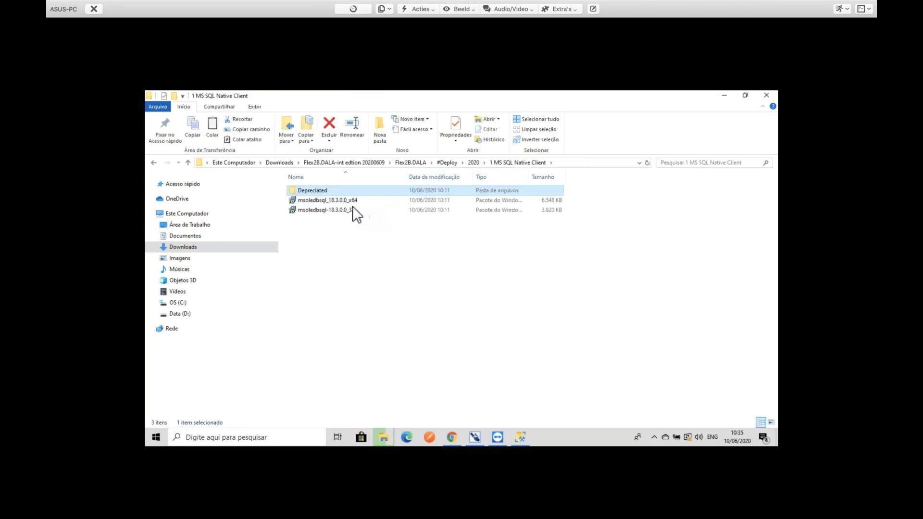
left_click(349, 200)
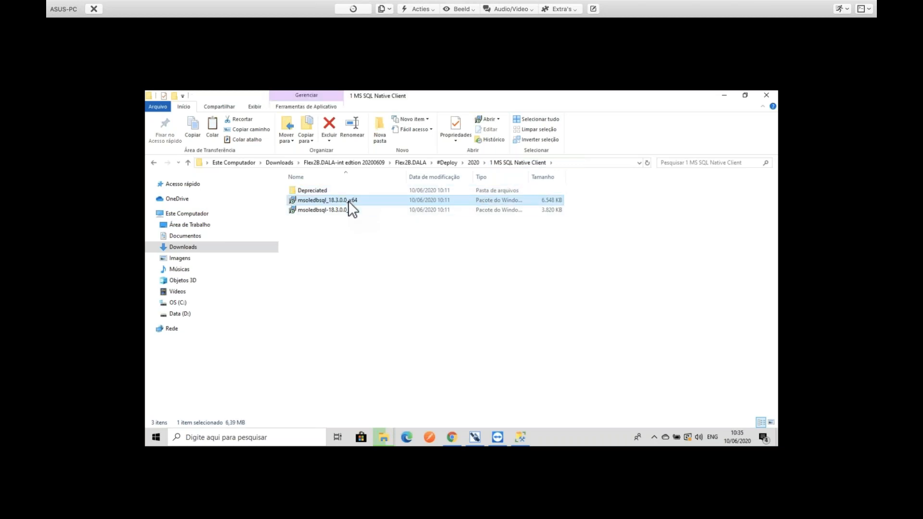
Step: Go back to 2020 and open 3 3rd Party, selecting its FTASoftware folder
left_click(472, 162)
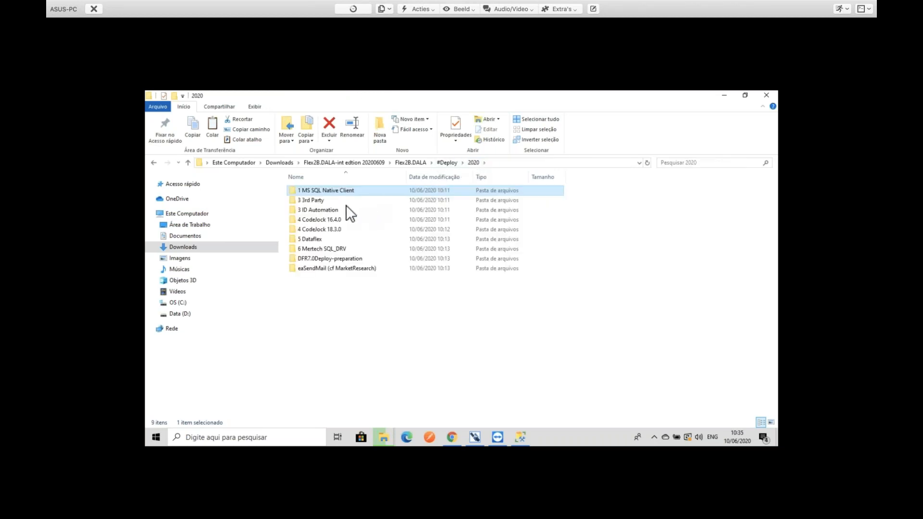
double_click(319, 201)
left_click(299, 193)
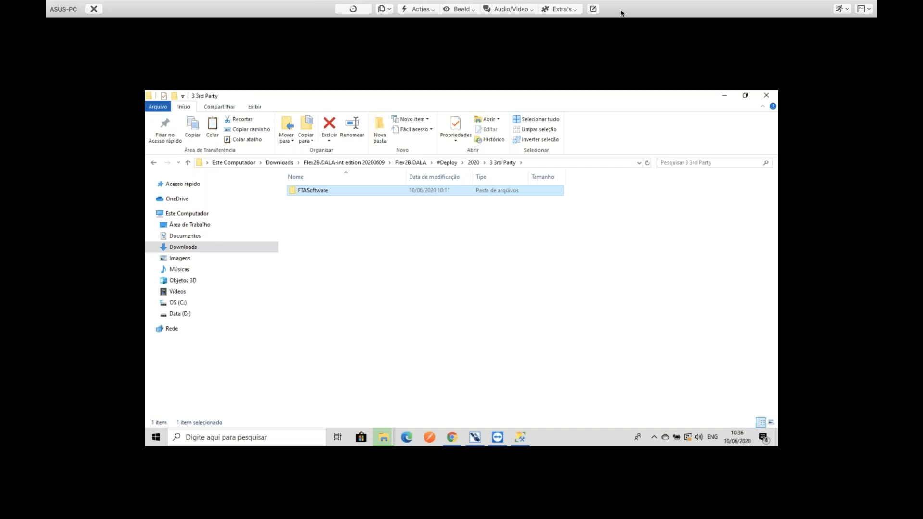
Step: Glance at the TeamViewer Actions menu, then close the remote session with ASUS-PC
left_click(431, 13)
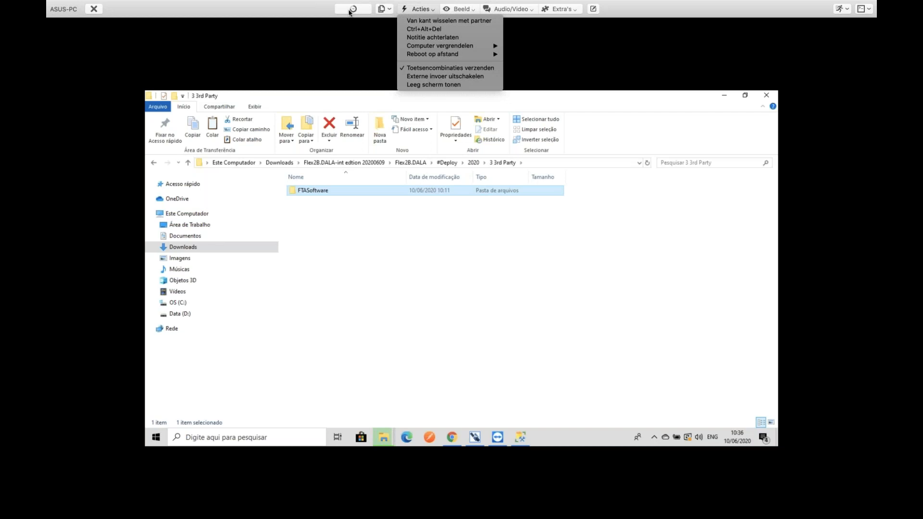
left_click(298, 10)
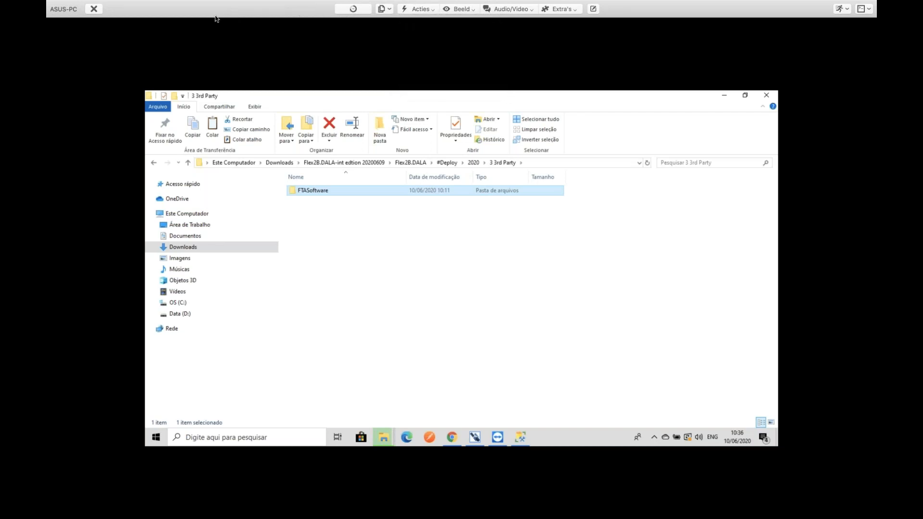
left_click(94, 9)
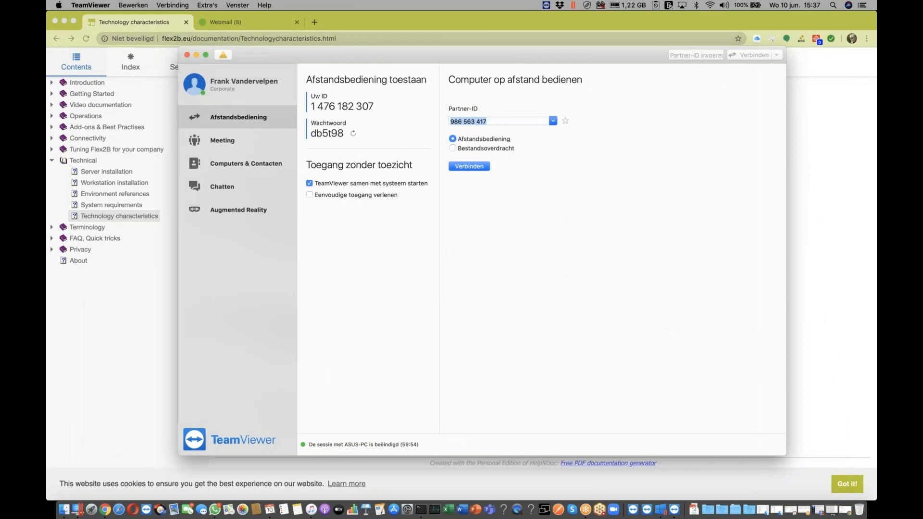
Step: Reconnect to ASUS-PC by entering the partner's password in the verification dialog
left_click(469, 168)
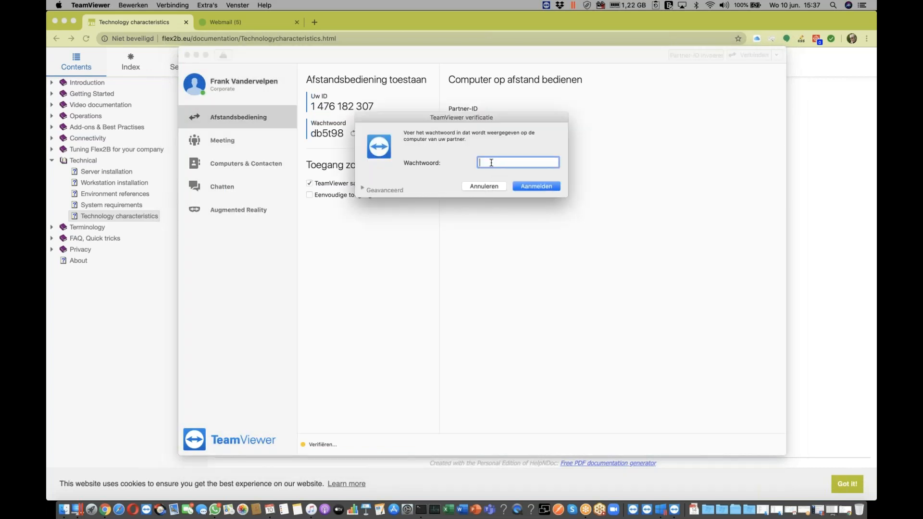
key("Return")
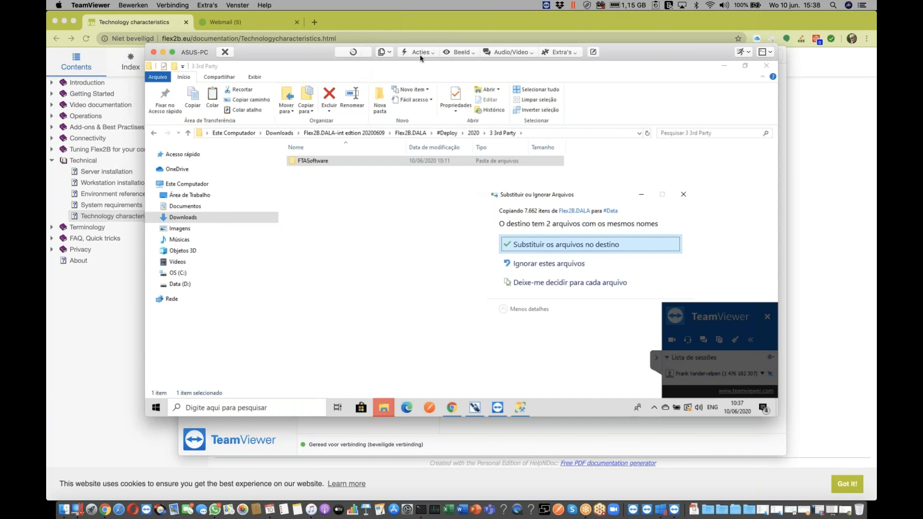
Step: Skip the already-existing files so the Flex2B.DALA copy into #Data completes
left_click(491, 53)
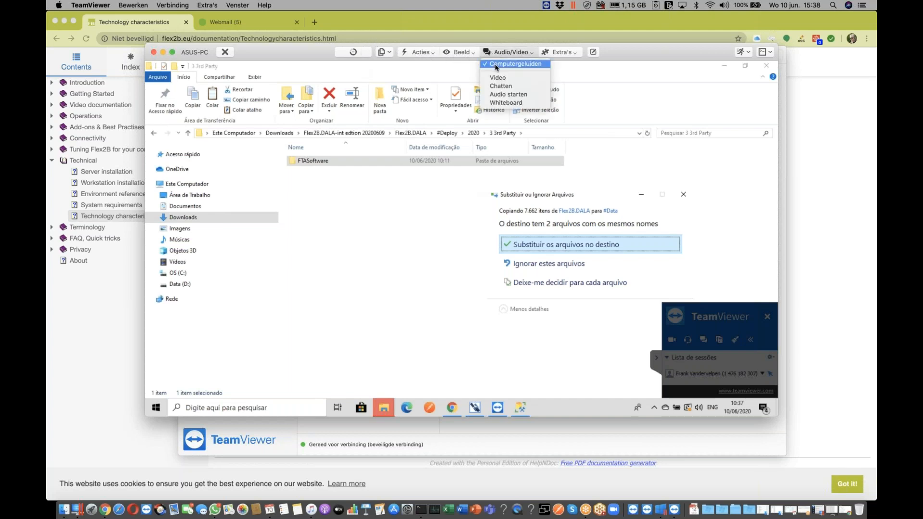
left_click(496, 65)
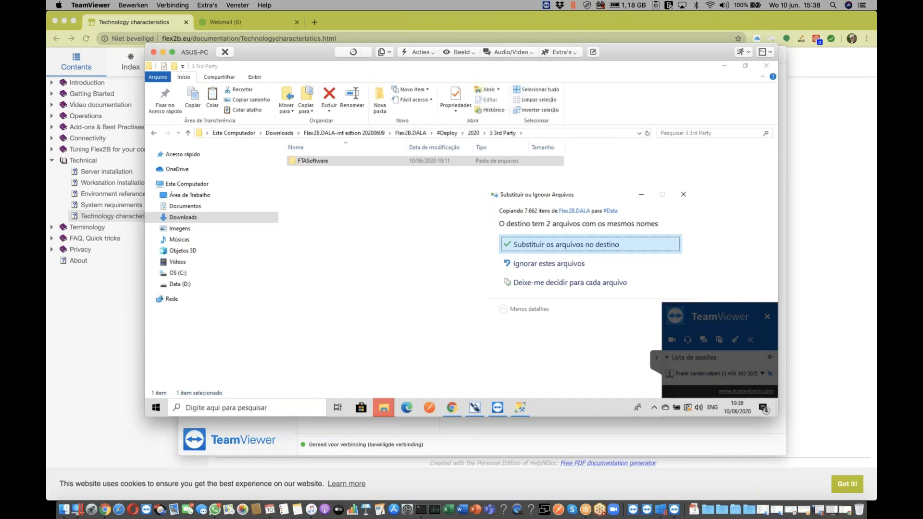
left_click(522, 264)
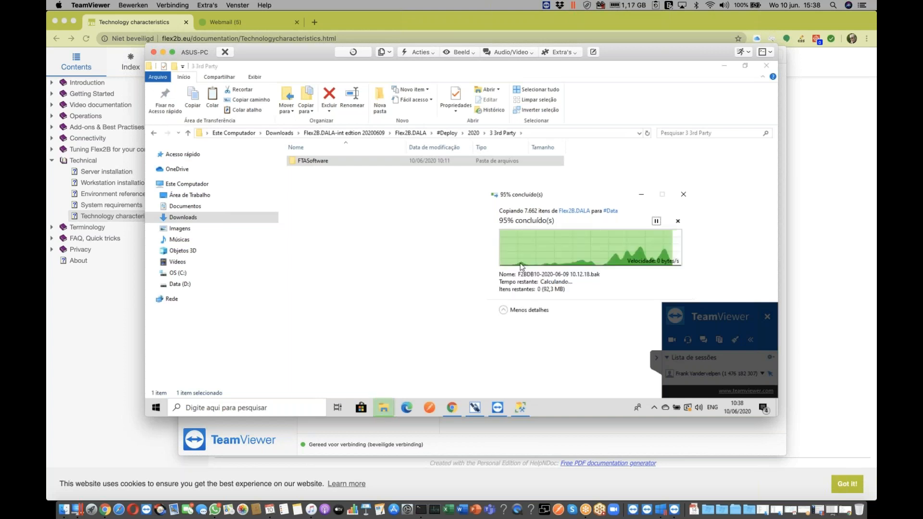
Step: Close the BASE properties window and return File Explorer to the #Deploy\2020 folder
left_click(651, 357)
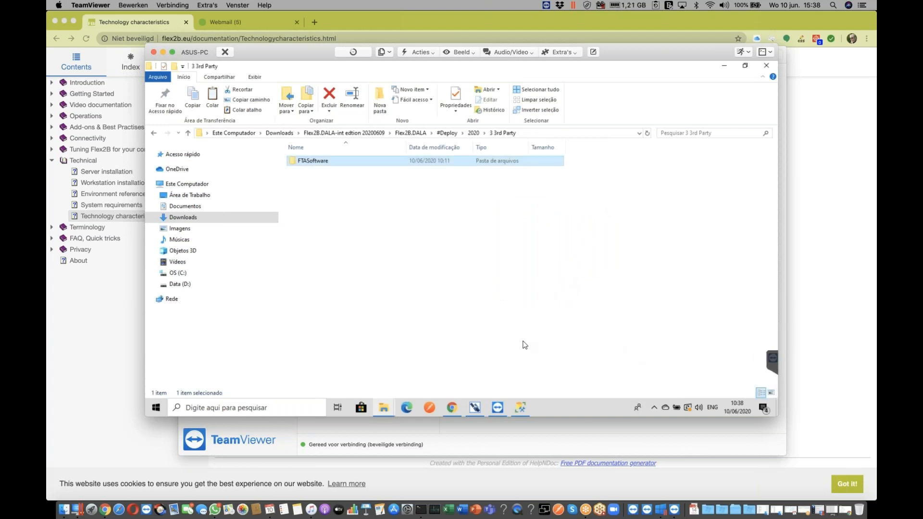
left_click(383, 408)
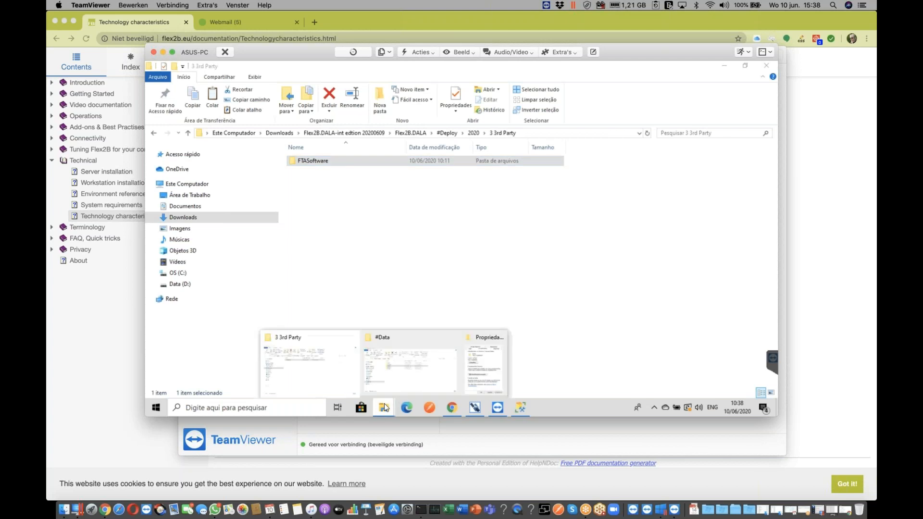
left_click(478, 363)
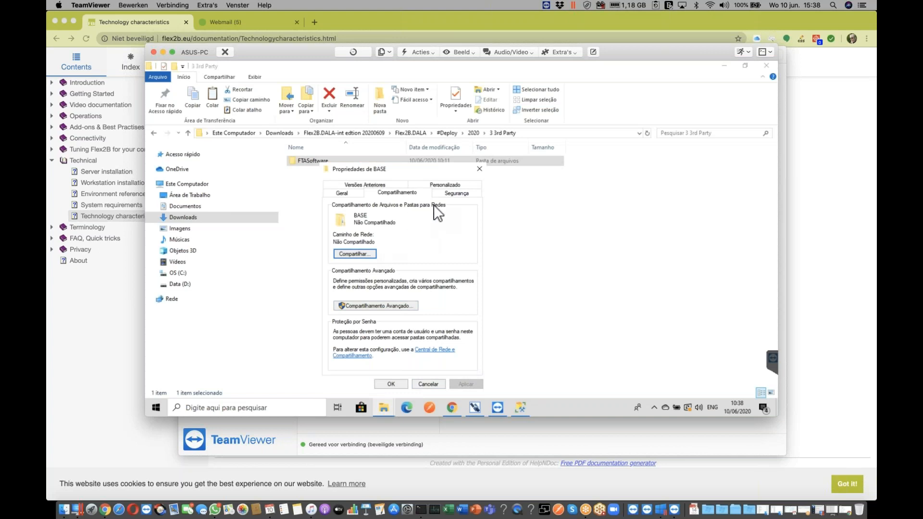
left_click(479, 169)
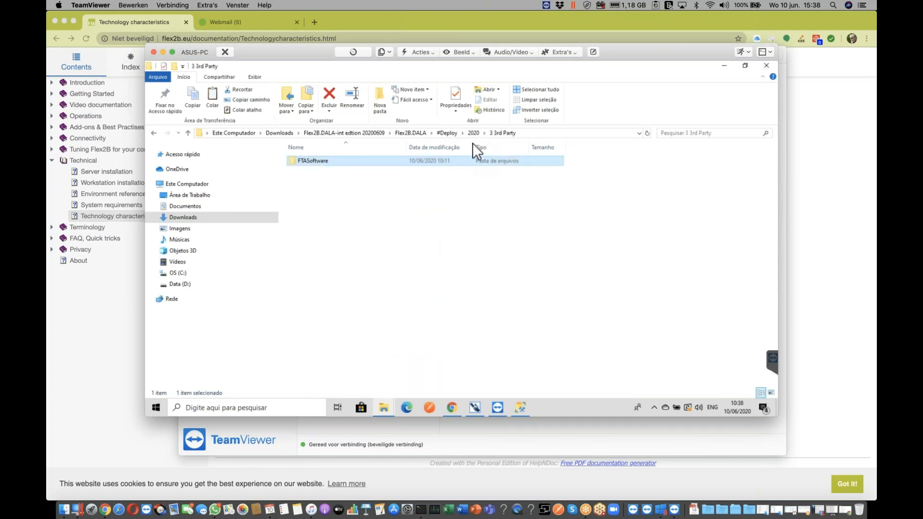
left_click(474, 133)
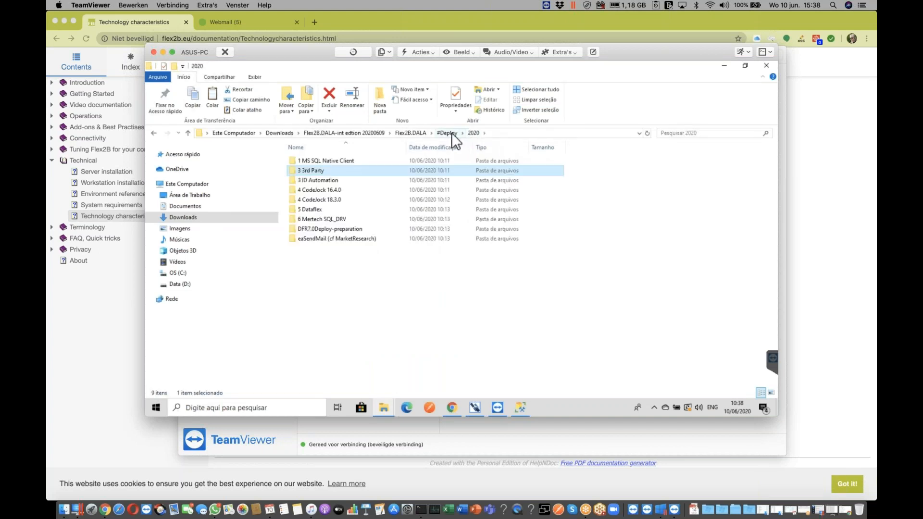
Step: Browse the DataFlex 2019 installers in #Deploy\2020\5 Dataflex, then return to 2020
left_click(447, 133)
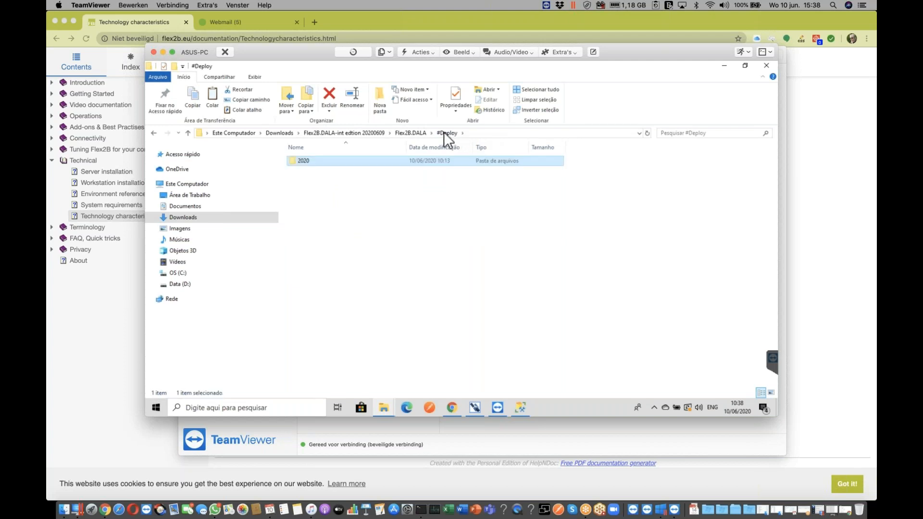
double_click(399, 160)
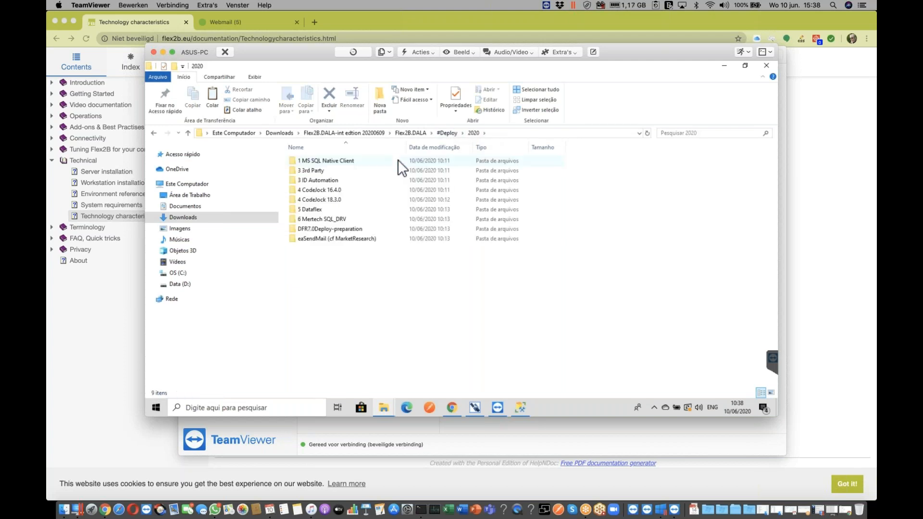
double_click(316, 209)
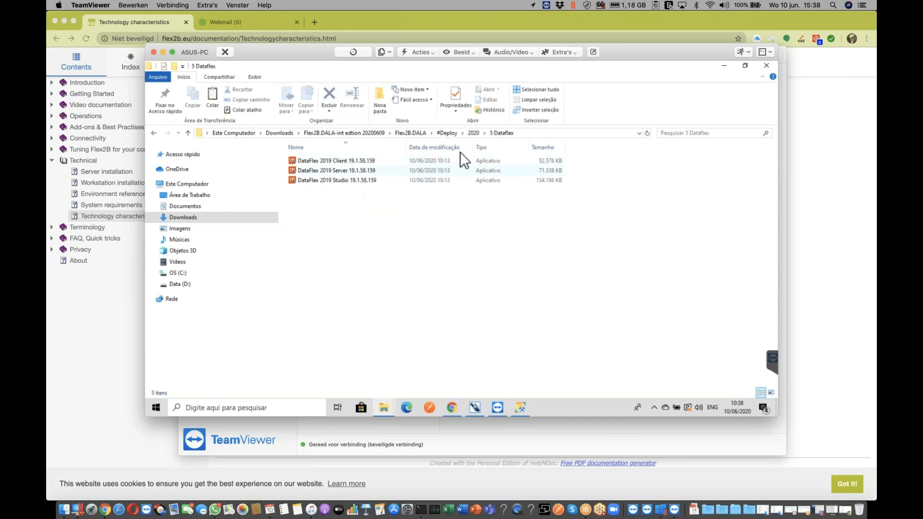
left_click(474, 133)
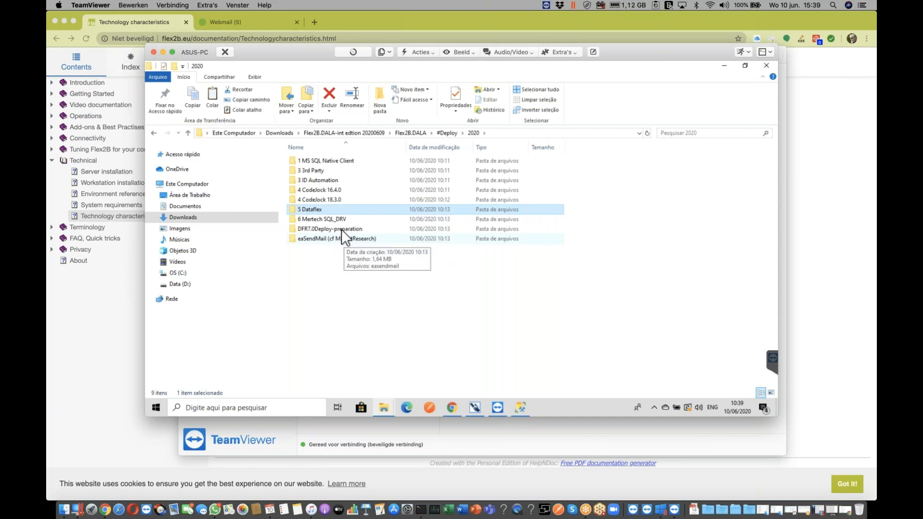
Step: Navigate up to Flex2B.DALA and open Toolkits\F2TP
left_click(448, 132)
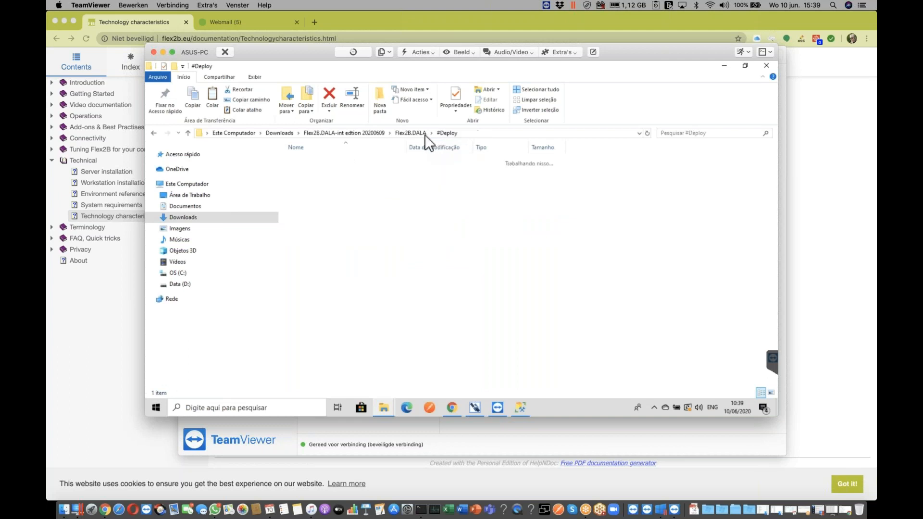
left_click(417, 134)
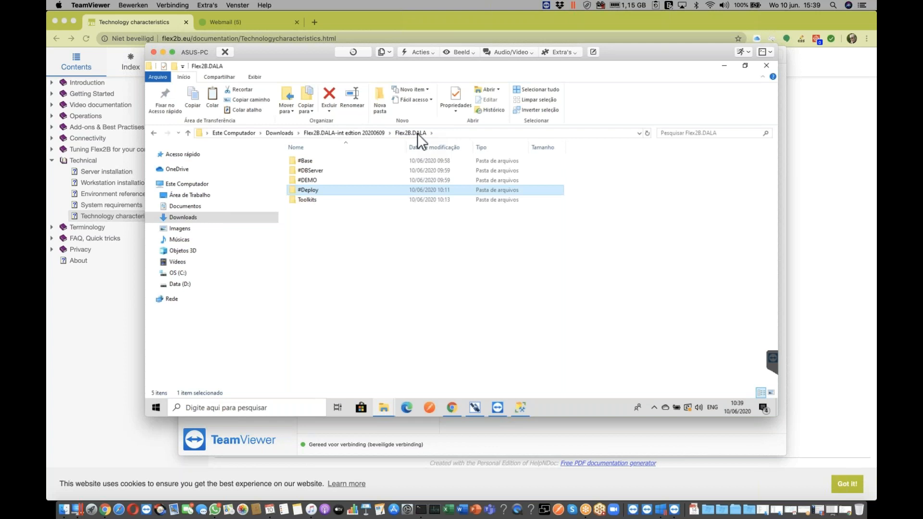
double_click(313, 200)
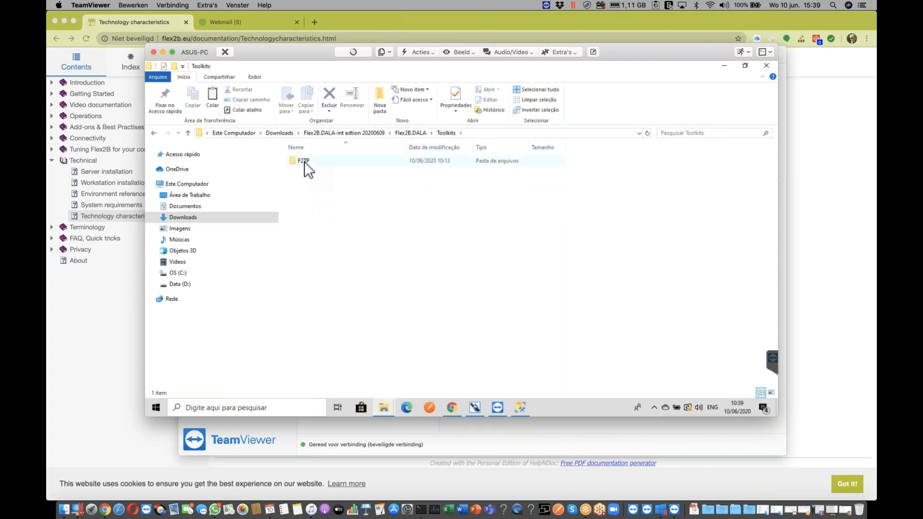
left_click(305, 161)
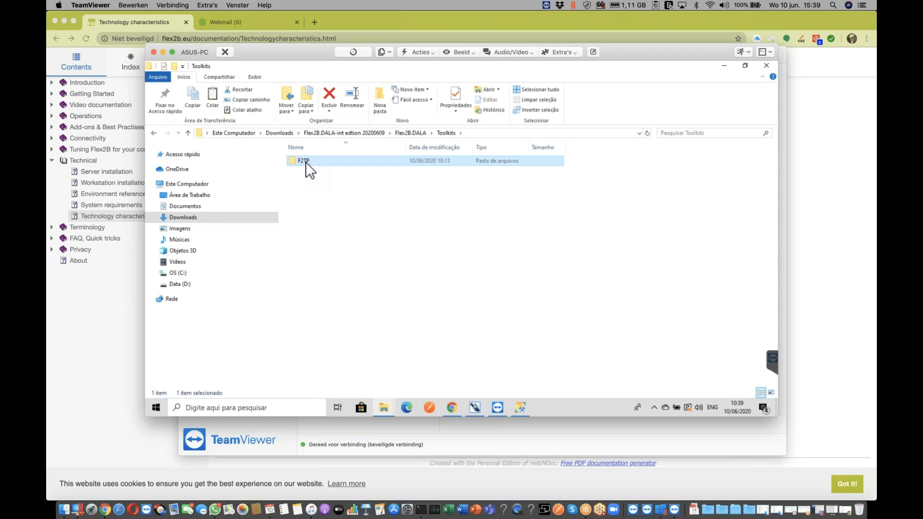
double_click(306, 163)
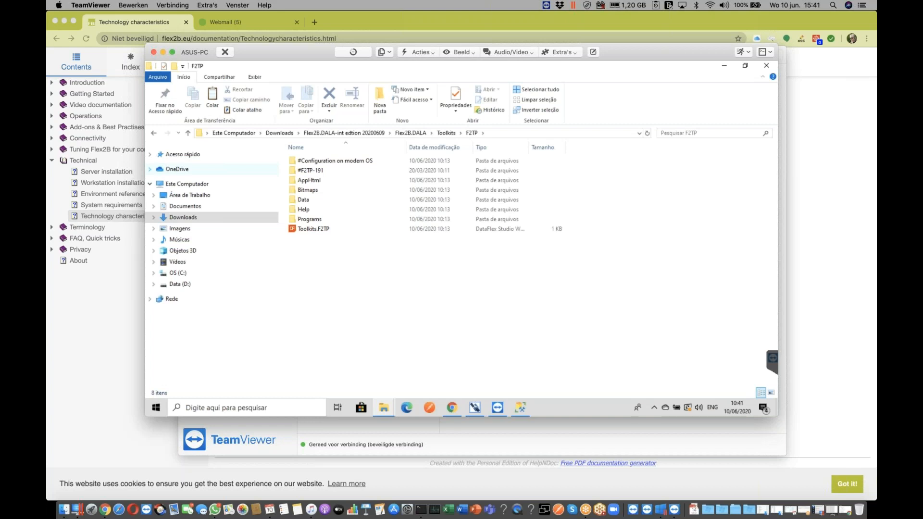
Step: Open the Programs subfolder of F2TP
double_click(309, 220)
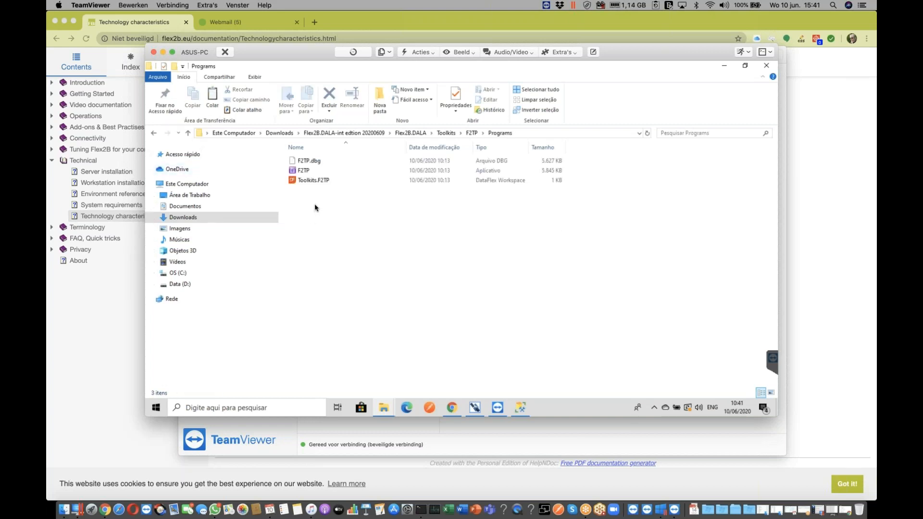
left_click(304, 174)
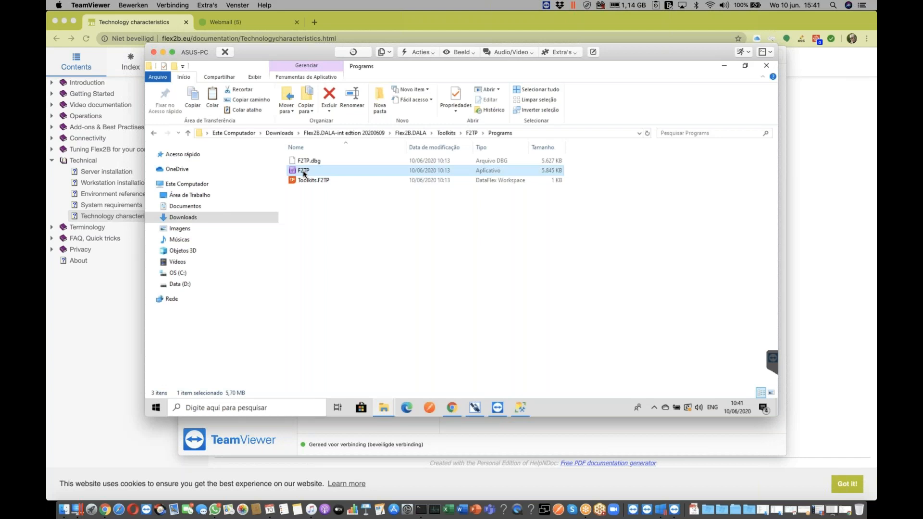
right_click(304, 171)
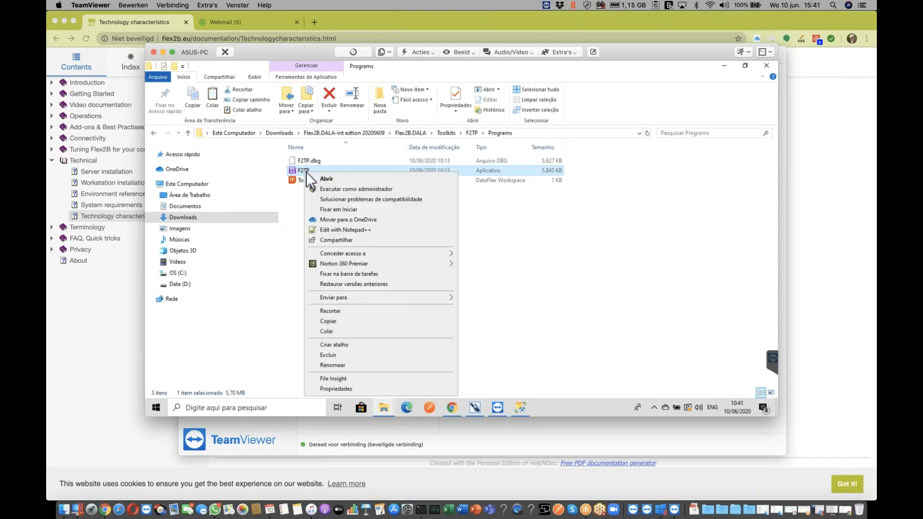
left_click(324, 389)
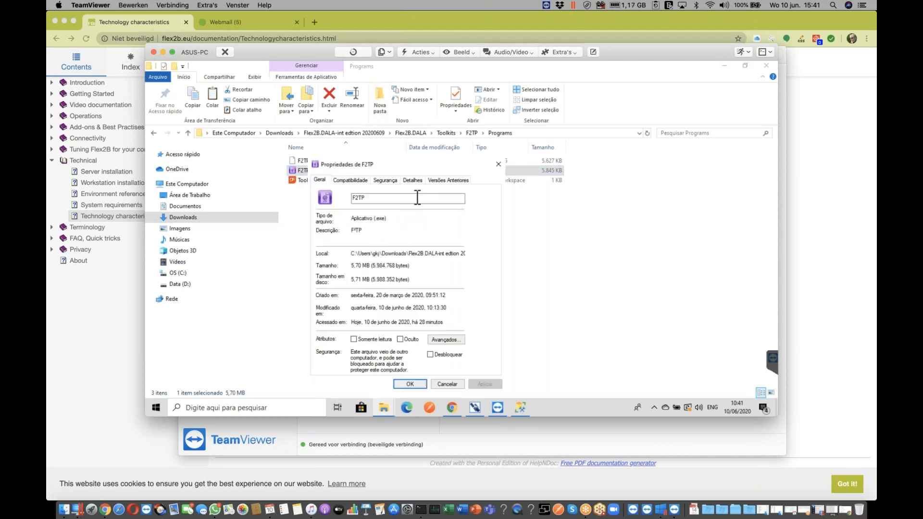
left_click(413, 180)
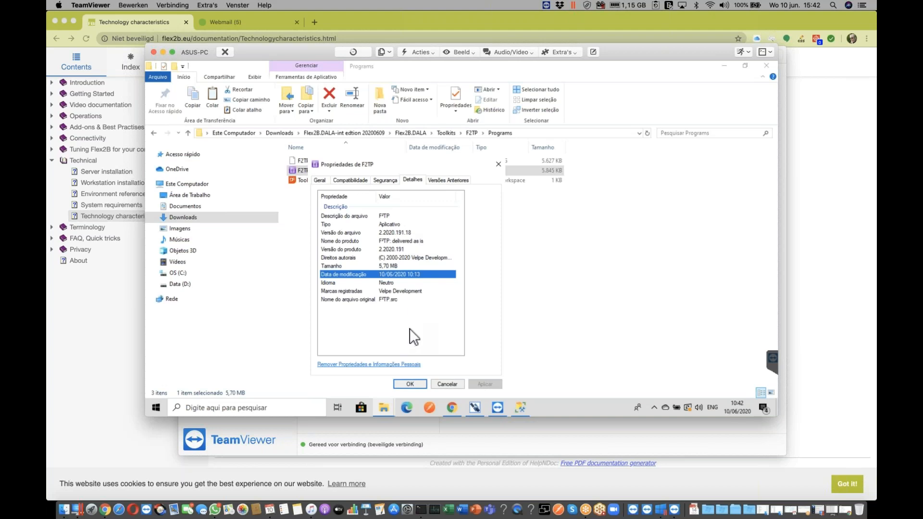
left_click(447, 384)
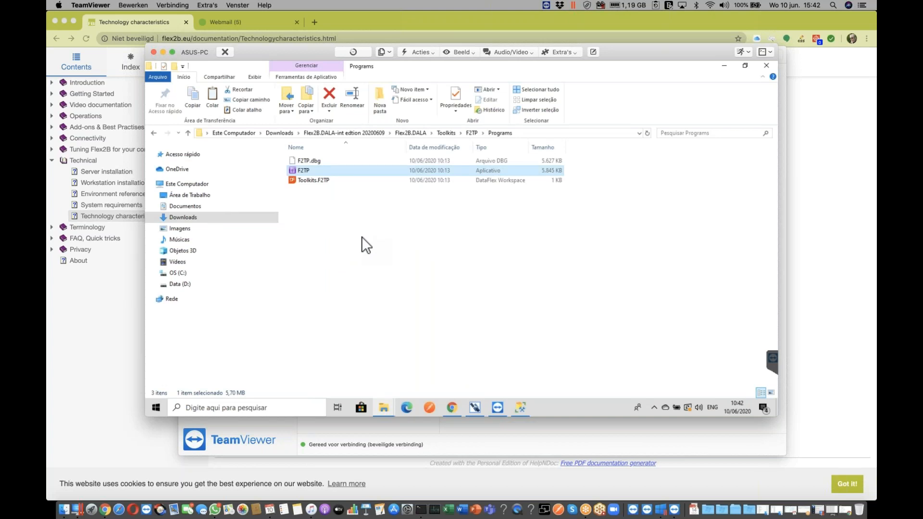
Step: Dismiss the rename, go up to Flex2B.DALA and open #DEMO\BASE
left_click(303, 171)
left_click(310, 196)
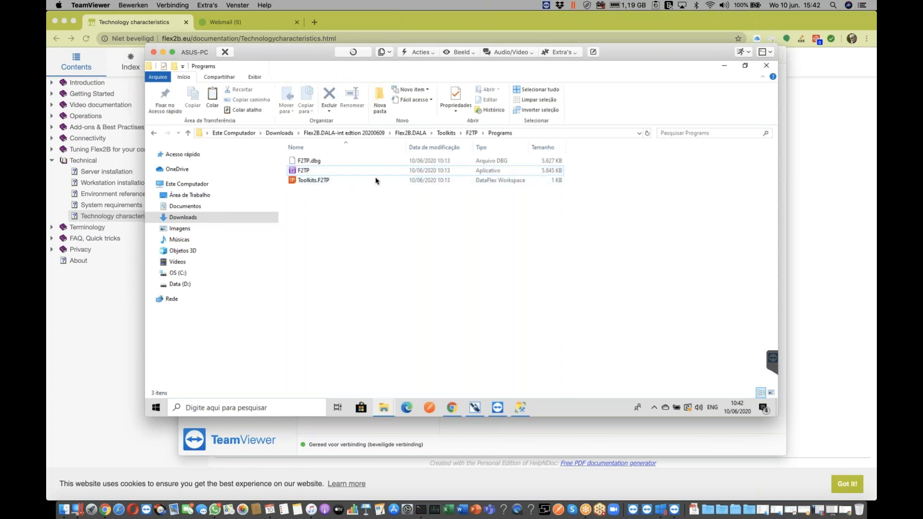
left_click(446, 133)
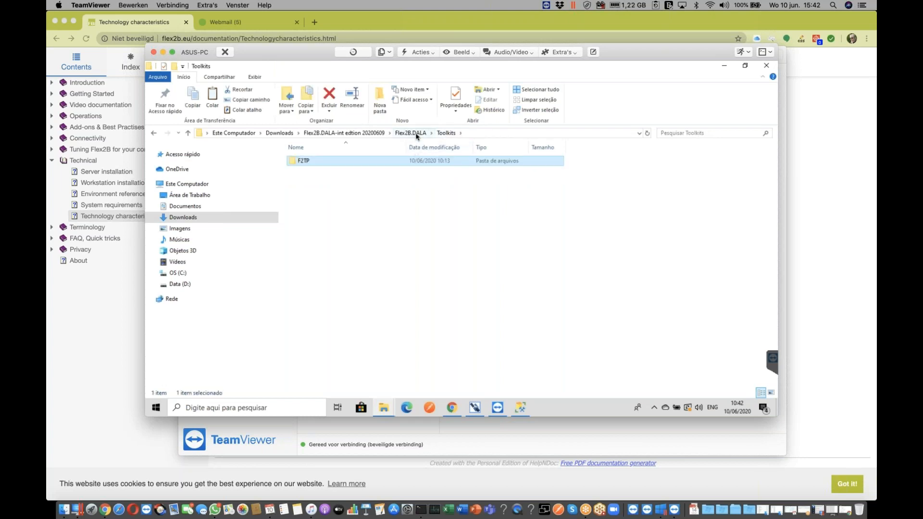
left_click(411, 133)
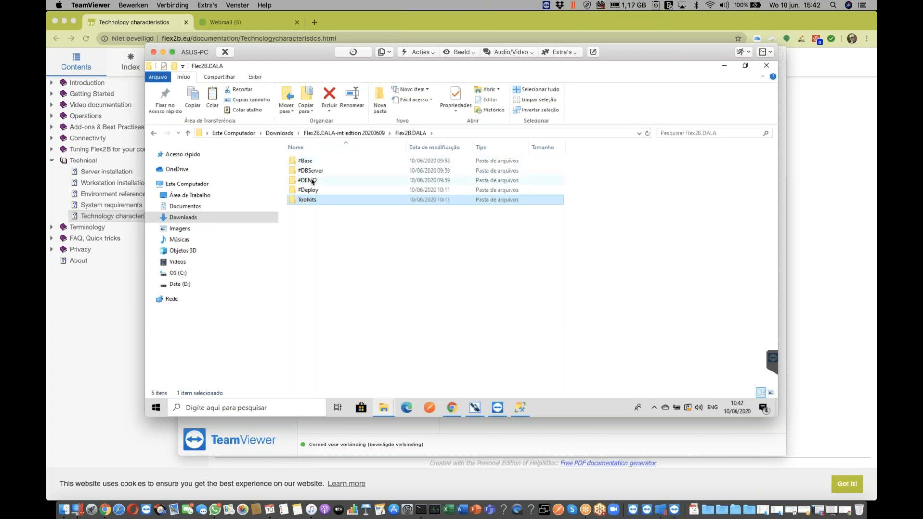
double_click(312, 180)
double_click(310, 162)
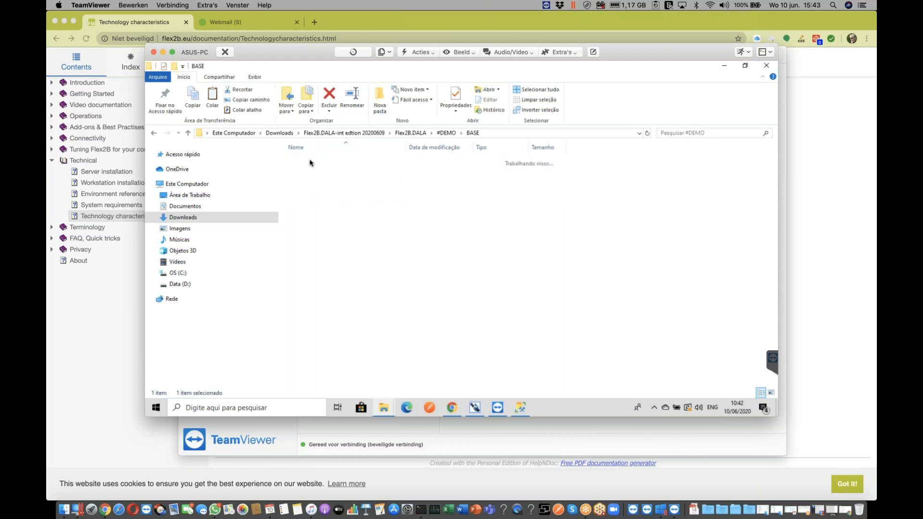
Step: Look over the BASE subfolders F2BClaims, Flex2B, Planning and Future of Flex2B
left_click(309, 161)
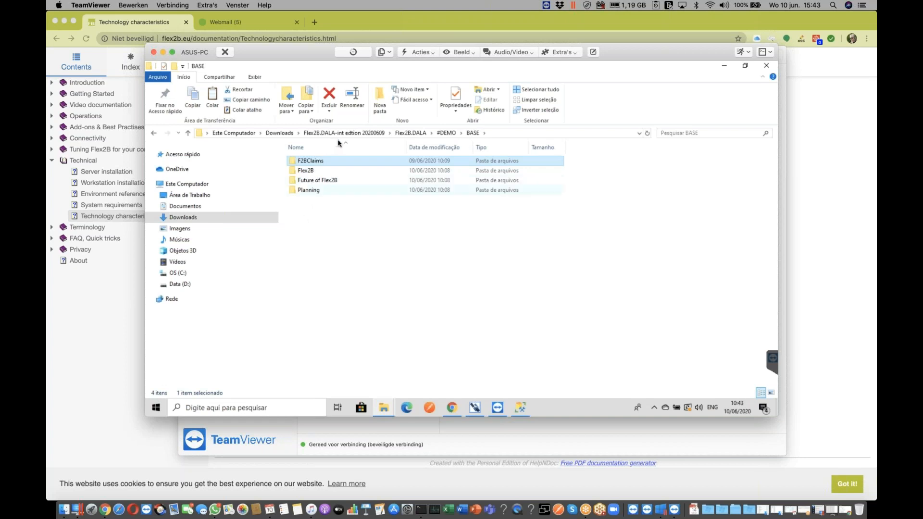
mouse_move(317, 163)
left_click(312, 165)
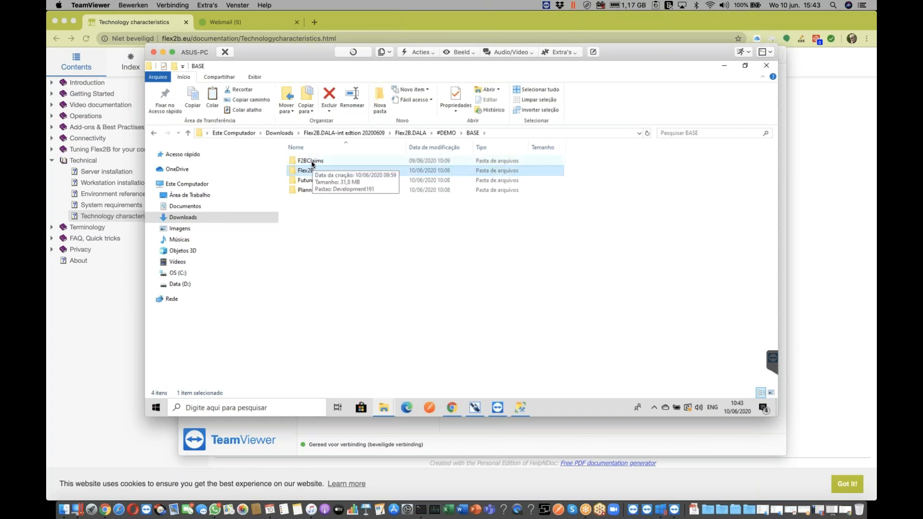
left_click(312, 163)
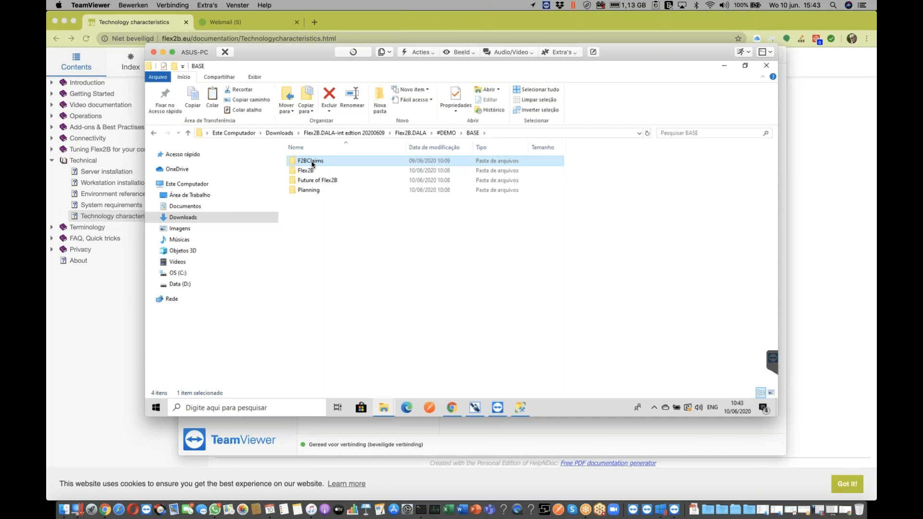
left_click(311, 193)
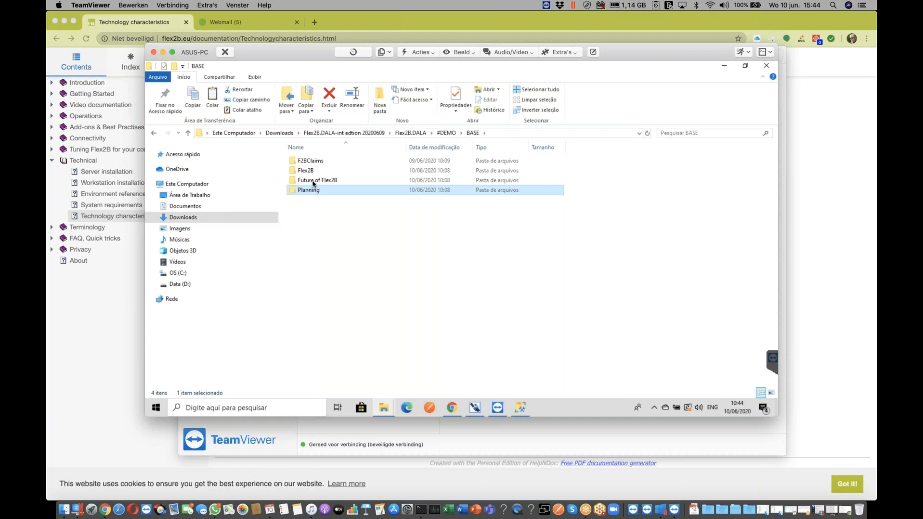
left_click(314, 181)
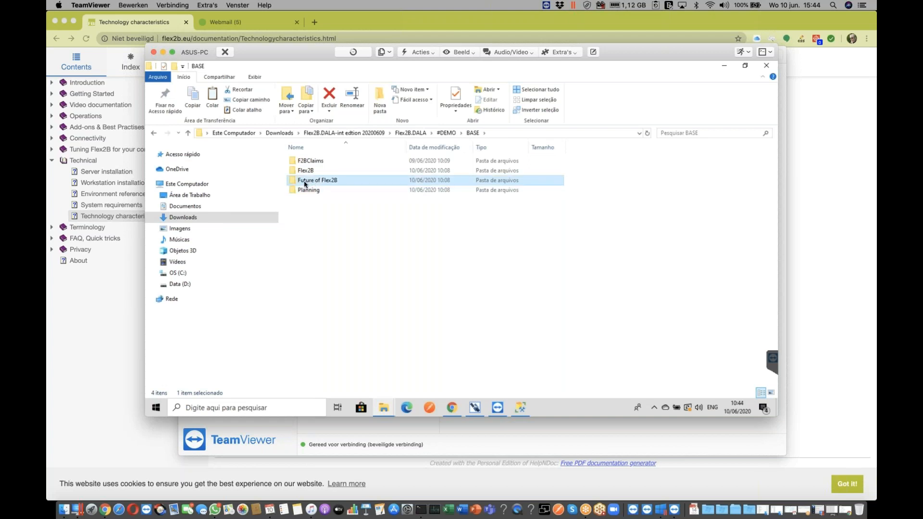
Step: Open Future of Flex2B\SQL Scripts and select the 2020-2021 folder
double_click(304, 181)
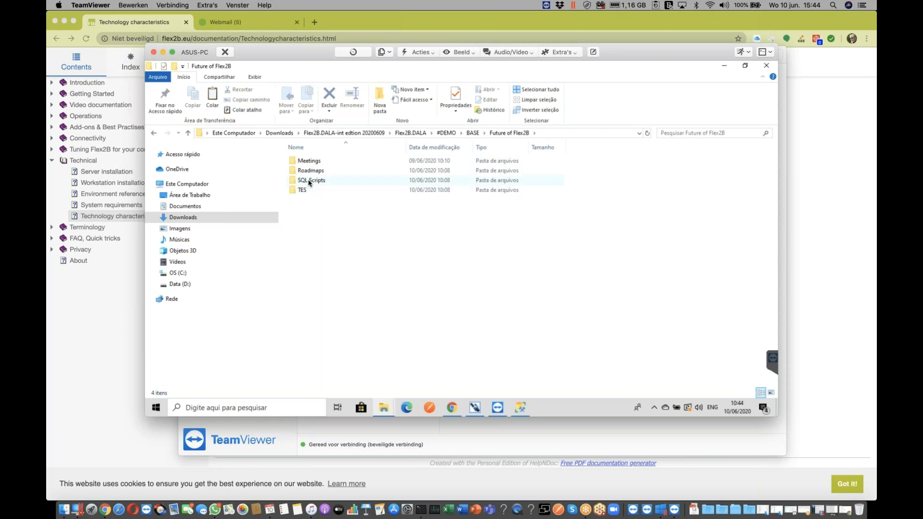
double_click(309, 181)
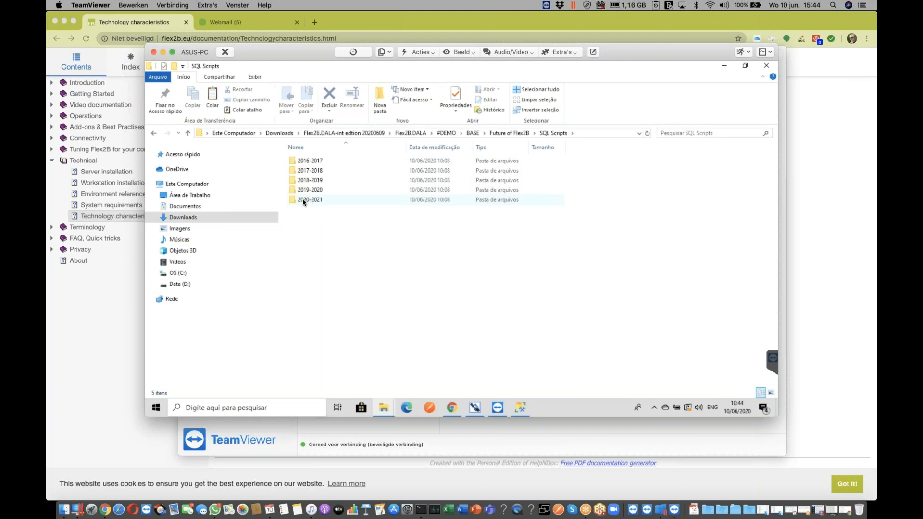
mouse_move(299, 202)
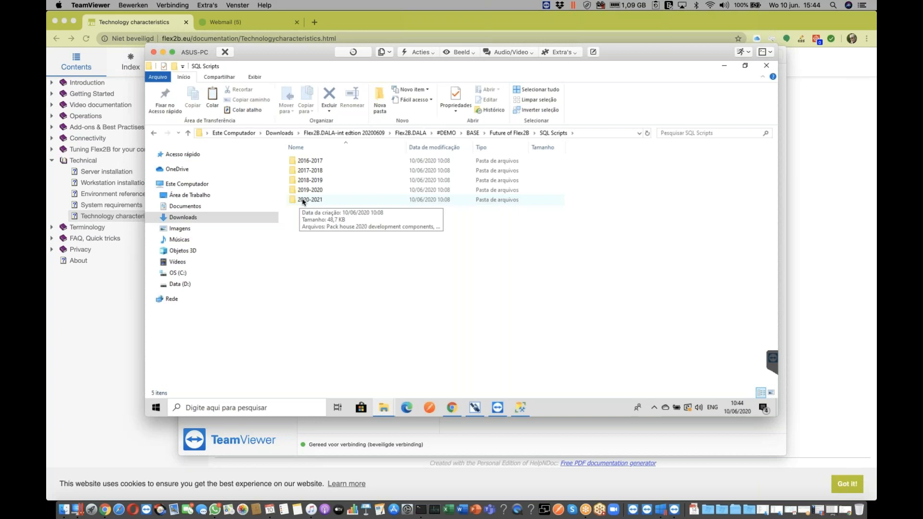
left_click(303, 200)
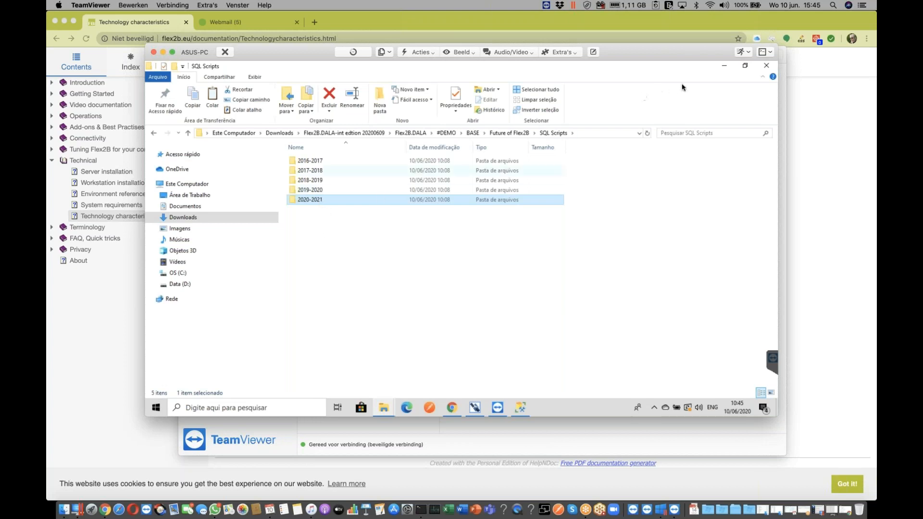
Step: Open SQLScript 2020-2021 in Notepad++, declining the update, and maximize the window
double_click(320, 200)
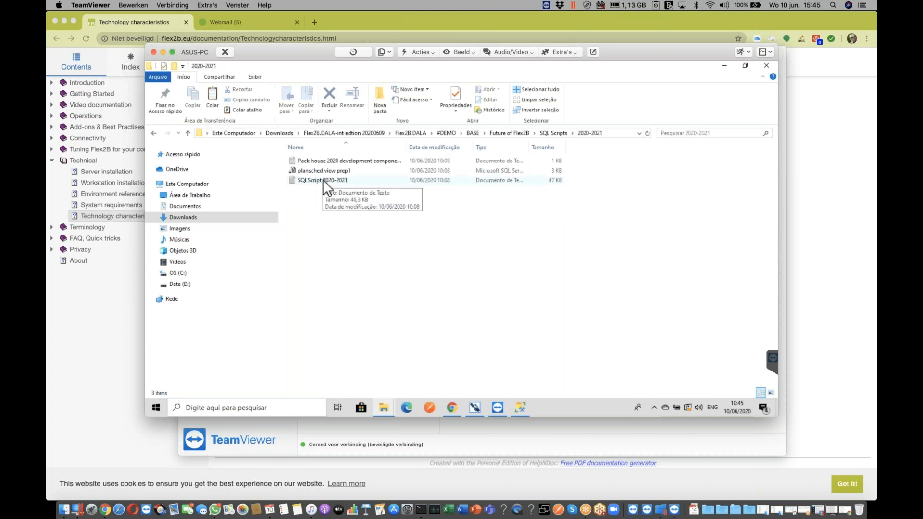
left_click(322, 179)
right_click(322, 180)
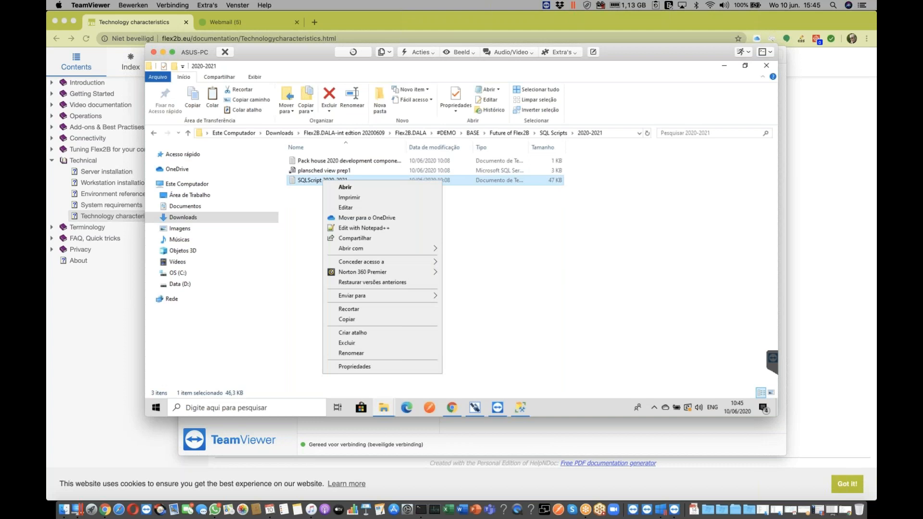
left_click(345, 229)
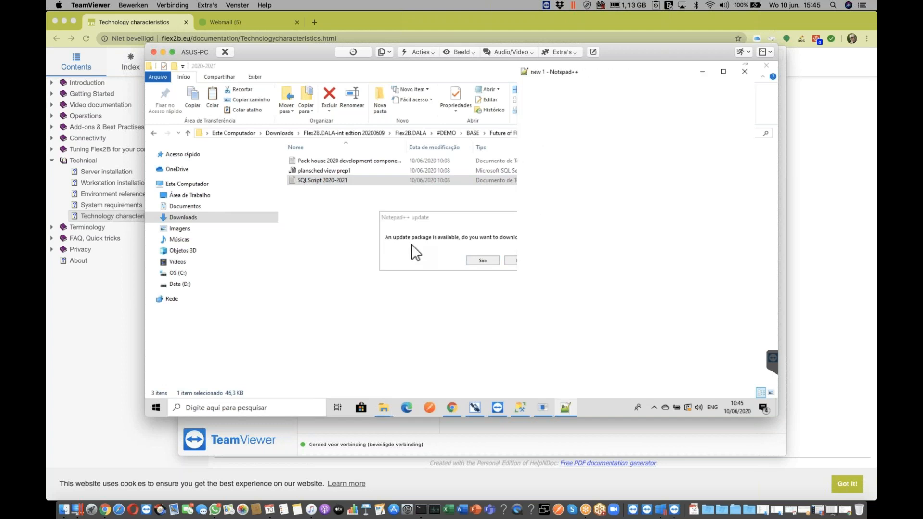
left_click(511, 259)
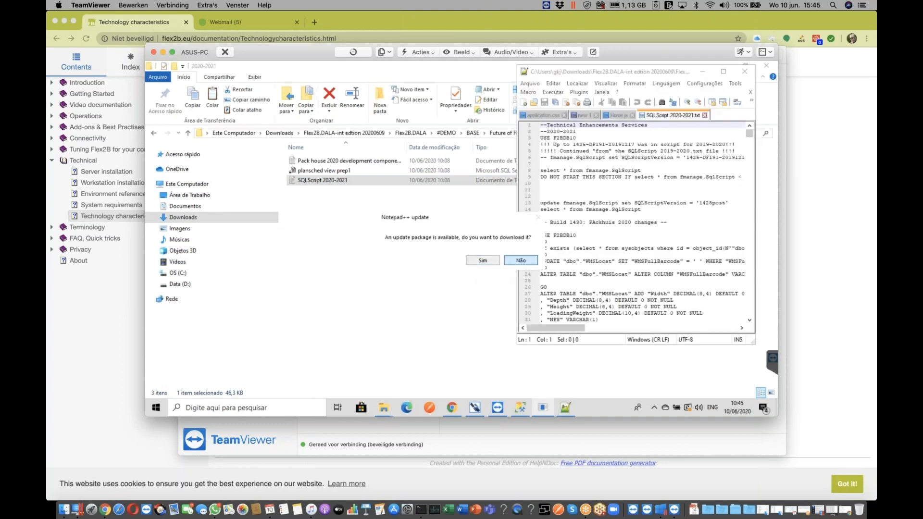
double_click(620, 72)
Step: Copy line 14, 'select * from fmanage.SqlScript', to the clipboard
left_click(458, 166)
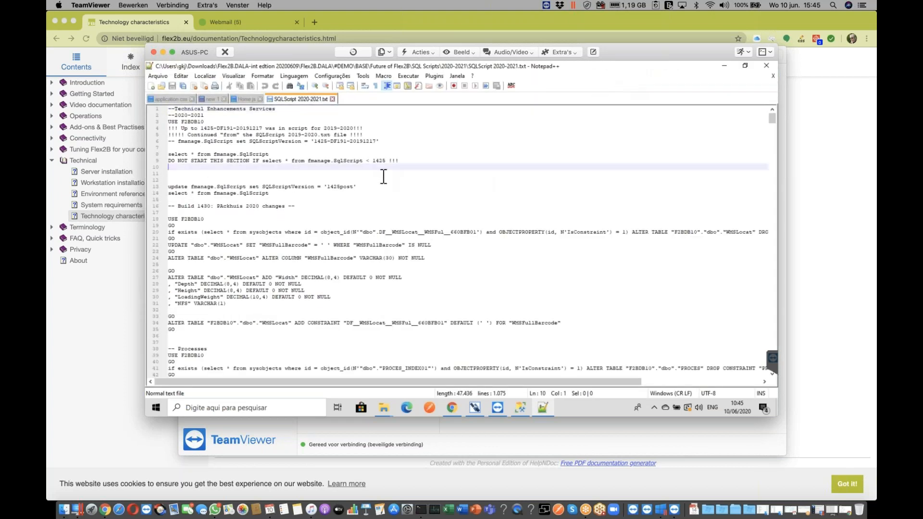
left_click(343, 187)
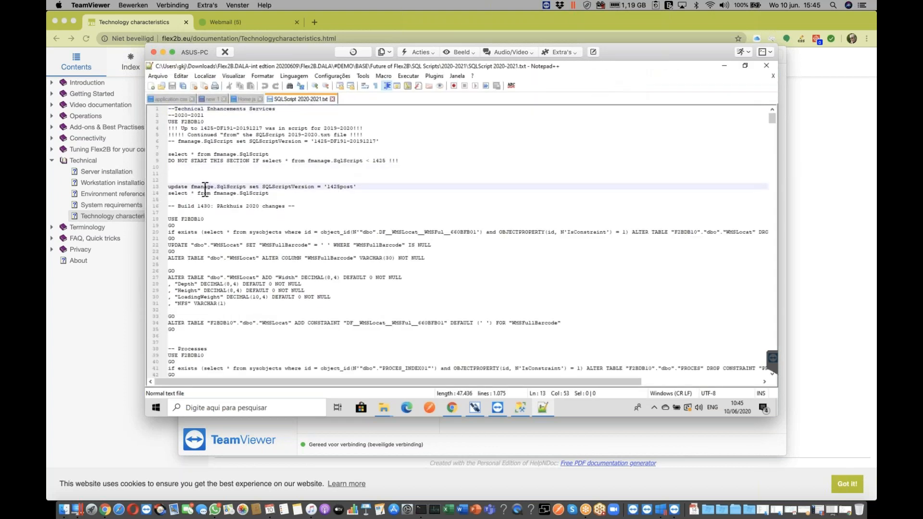
double_click(206, 188)
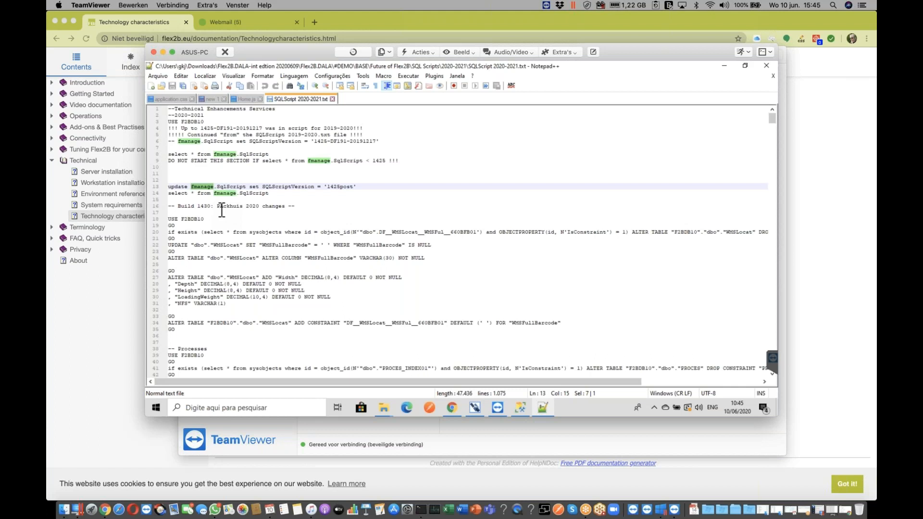
double_click(231, 187)
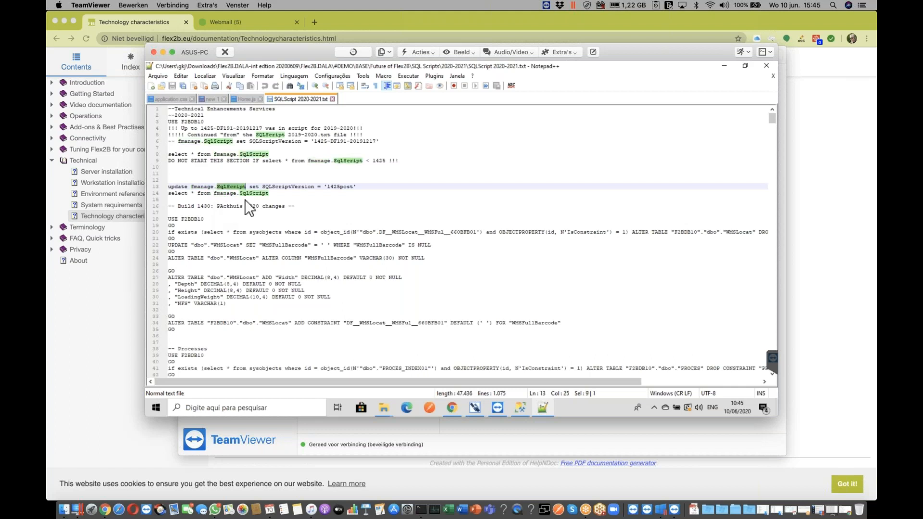
left_click(273, 194)
key("shift+Home")
right_click(258, 195)
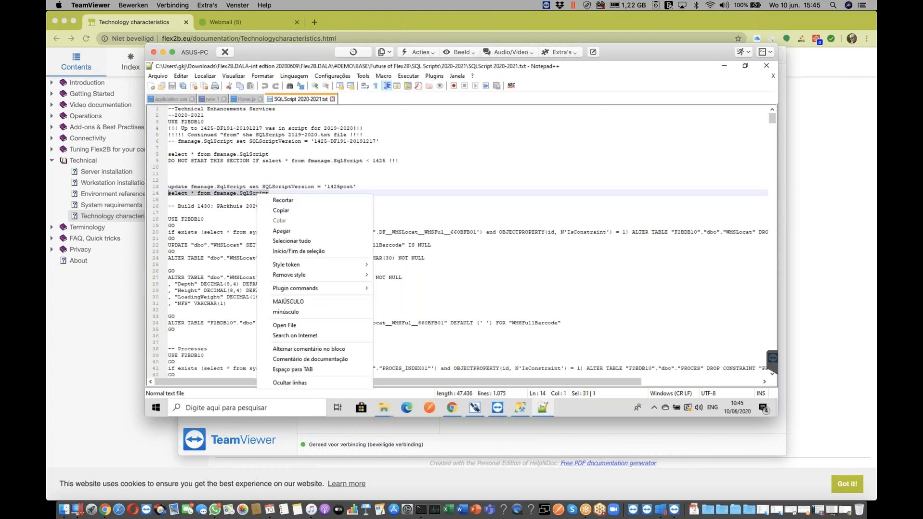
left_click(277, 211)
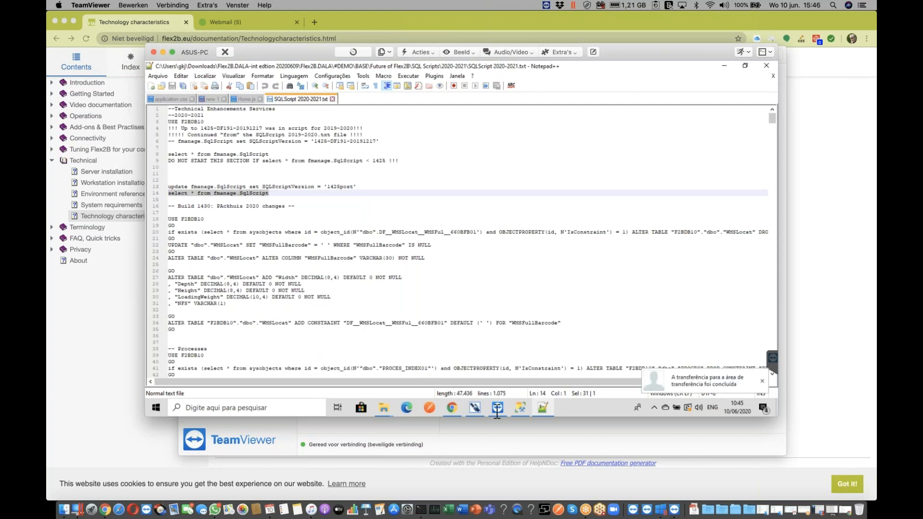
Step: In SSMS, expand F2BDB10's Tables and select the fmanage.SqlScript table
left_click(520, 408)
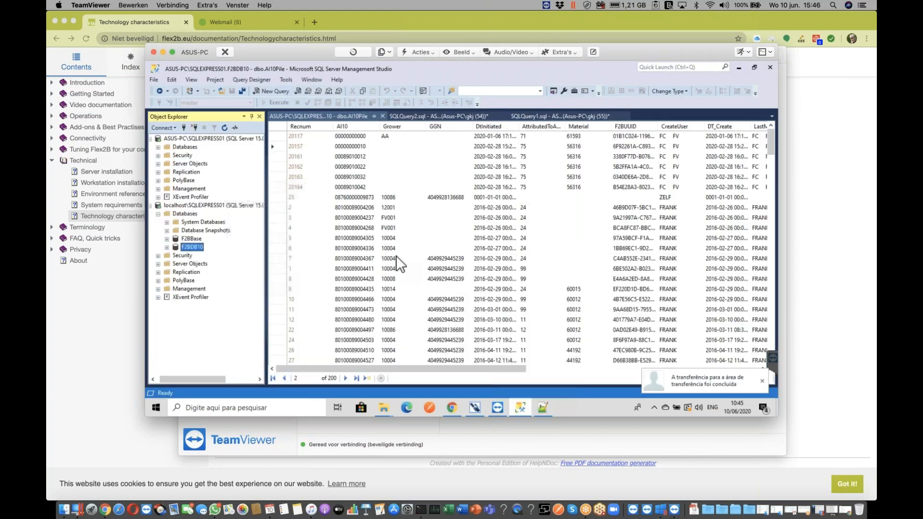
left_click(166, 247)
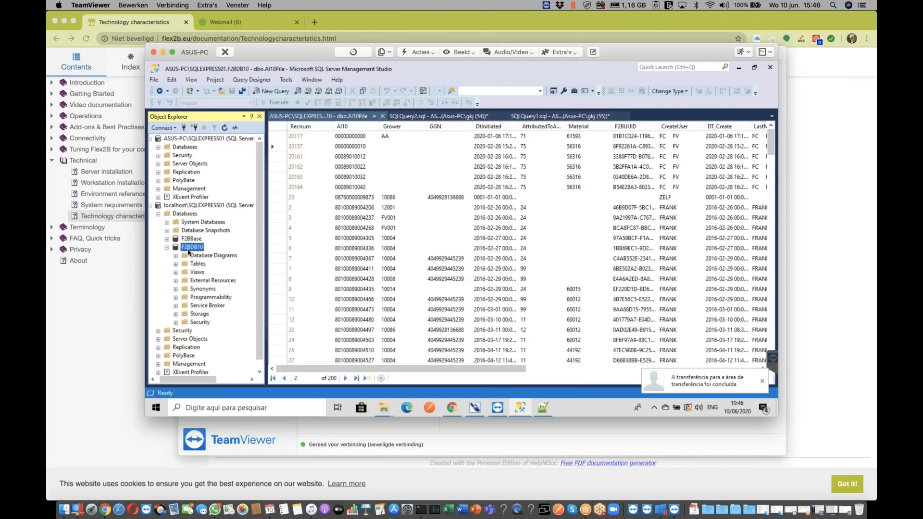
left_click(175, 264)
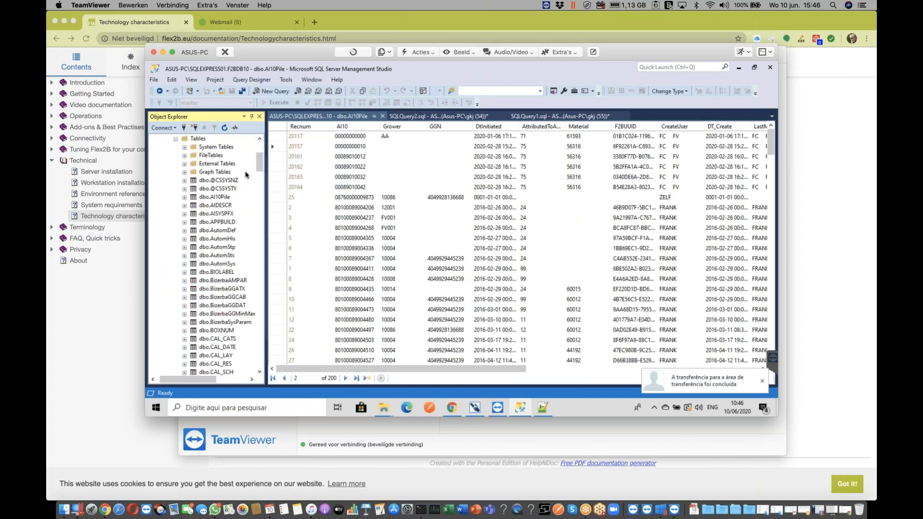
left_click_drag(260, 164, 258, 281)
left_click_drag(257, 324, 258, 359)
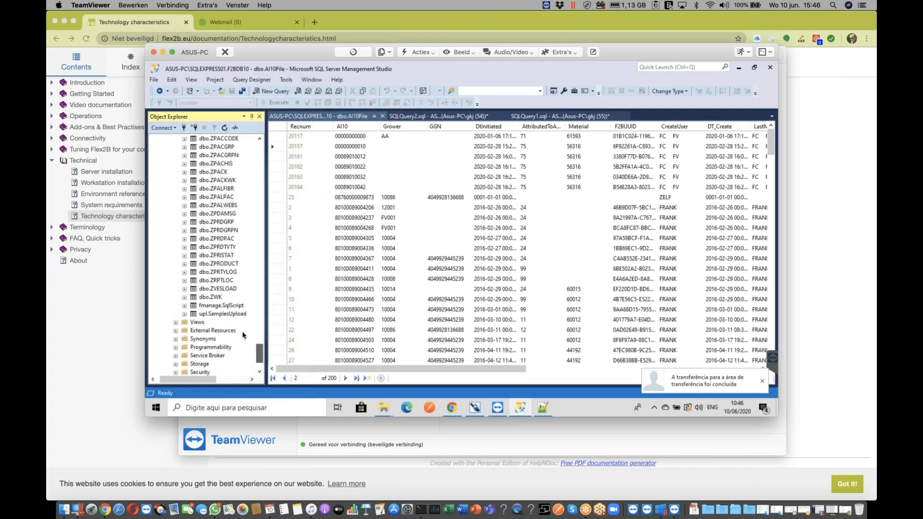
left_click(228, 307)
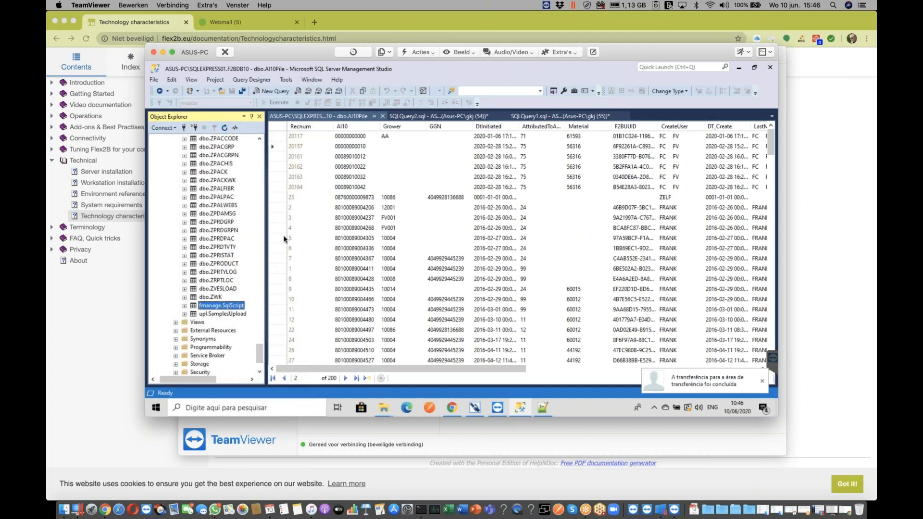
Step: Paste 'select * from fmanage.SqlScript' into a new F2BDB10 query and execute it
left_click(275, 92)
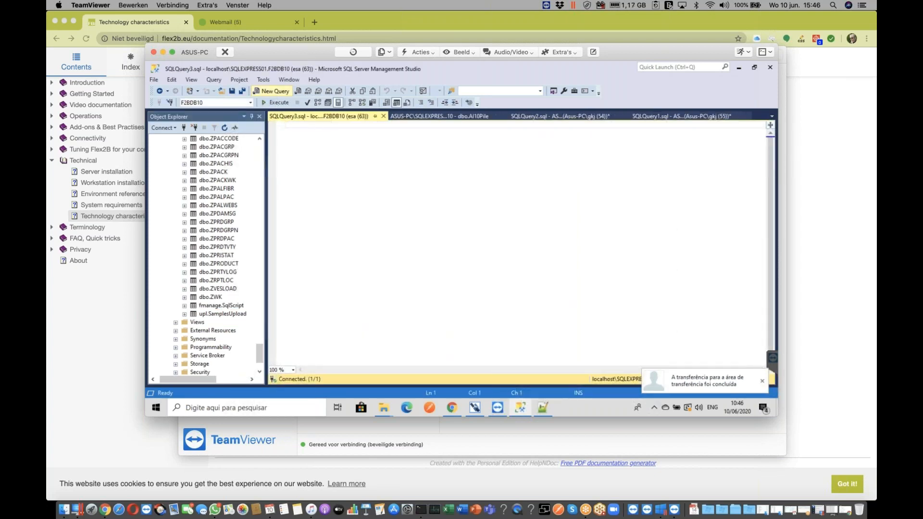
key("super+v")
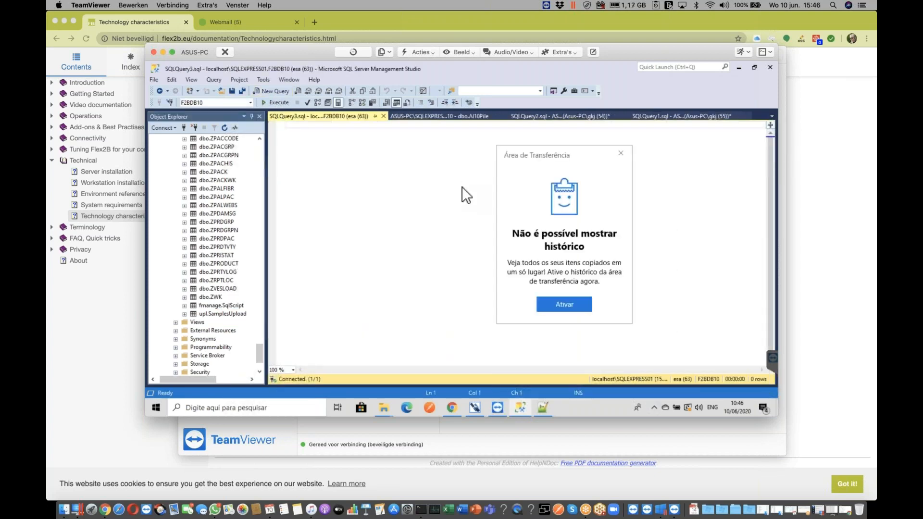
left_click(621, 152)
right_click(430, 184)
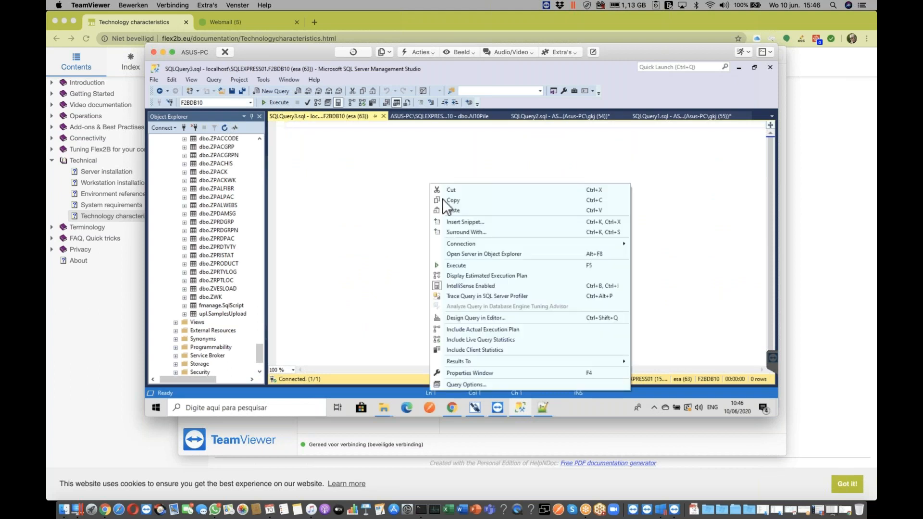
left_click(451, 210)
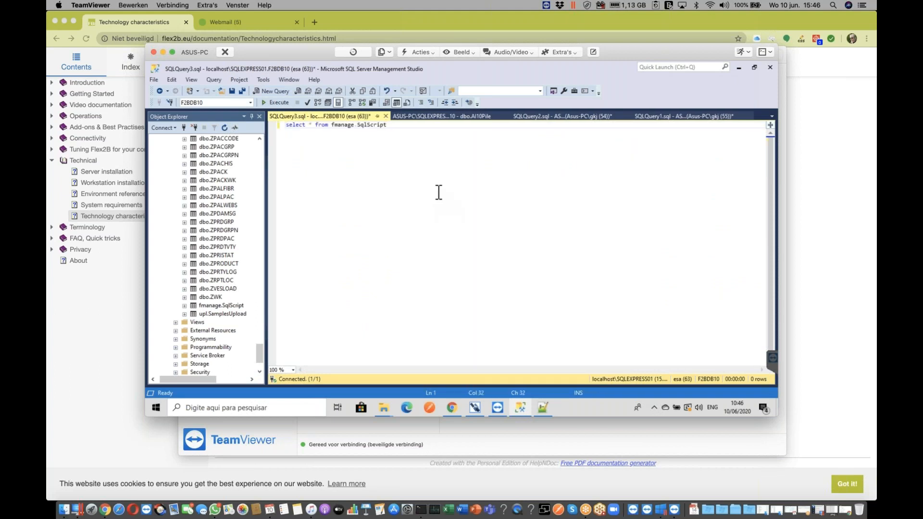
left_click(281, 103)
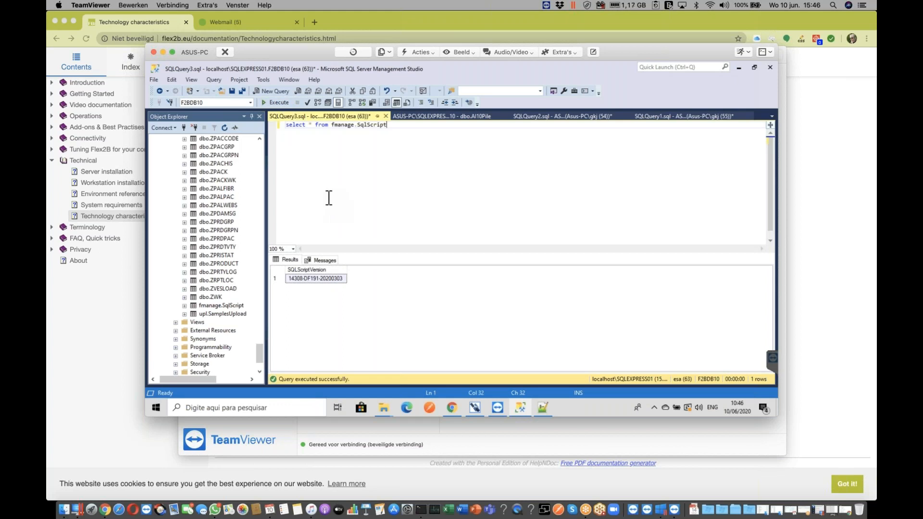
left_click(337, 277)
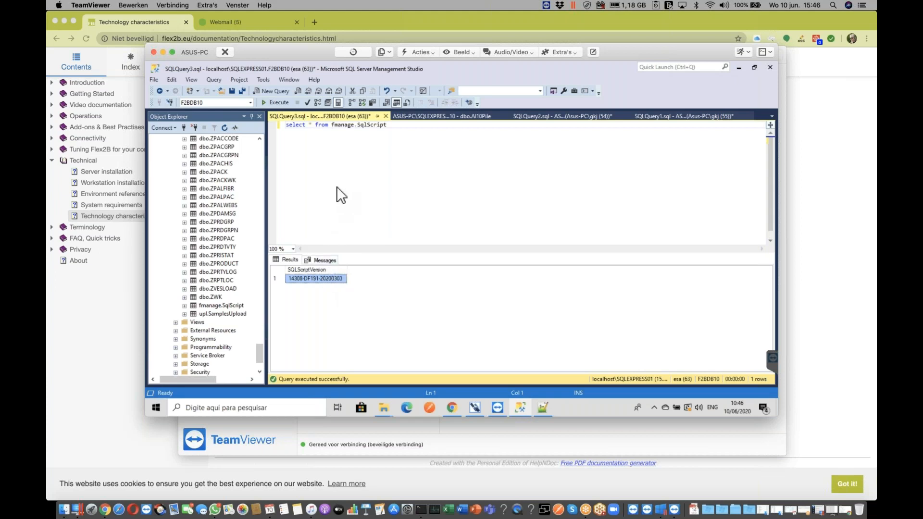
left_click(350, 174)
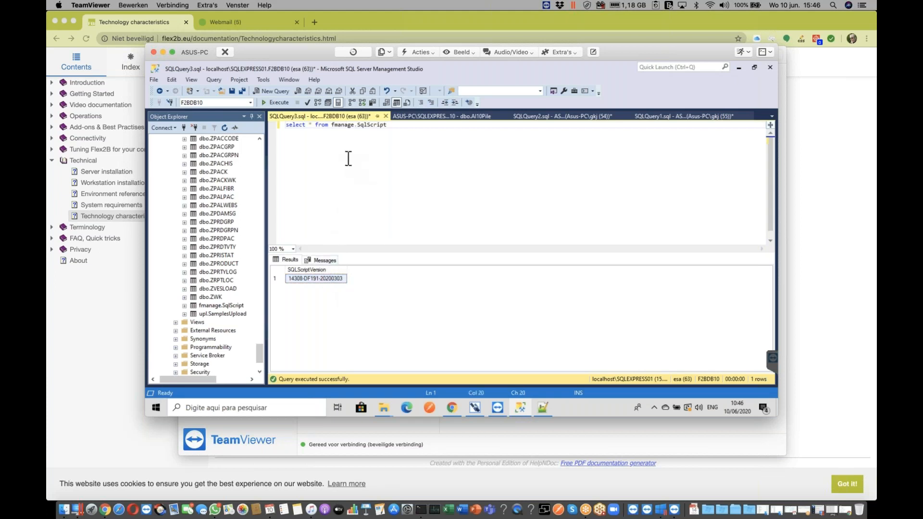
left_click_drag(387, 125, 285, 125)
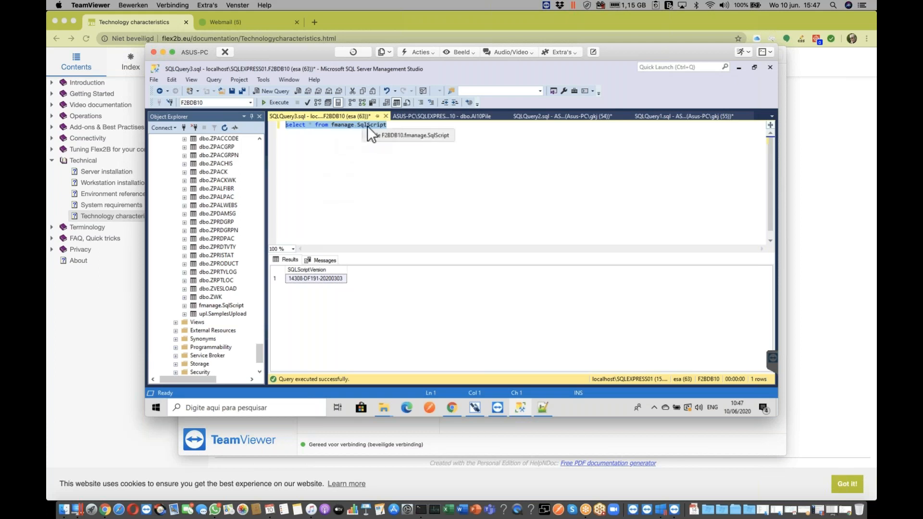
left_click(315, 279)
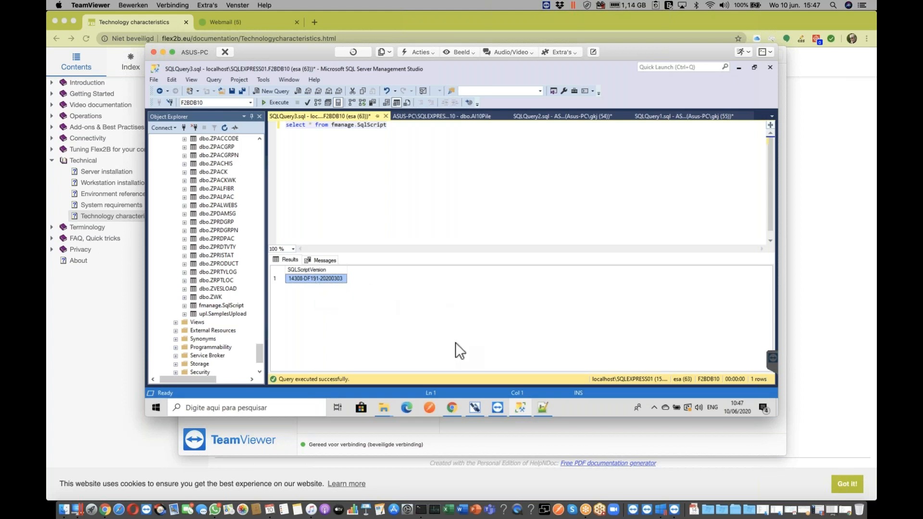
Step: In the SQLScript 2020-2021 file, jump to the end and move up toward the version update lines
left_click(542, 409)
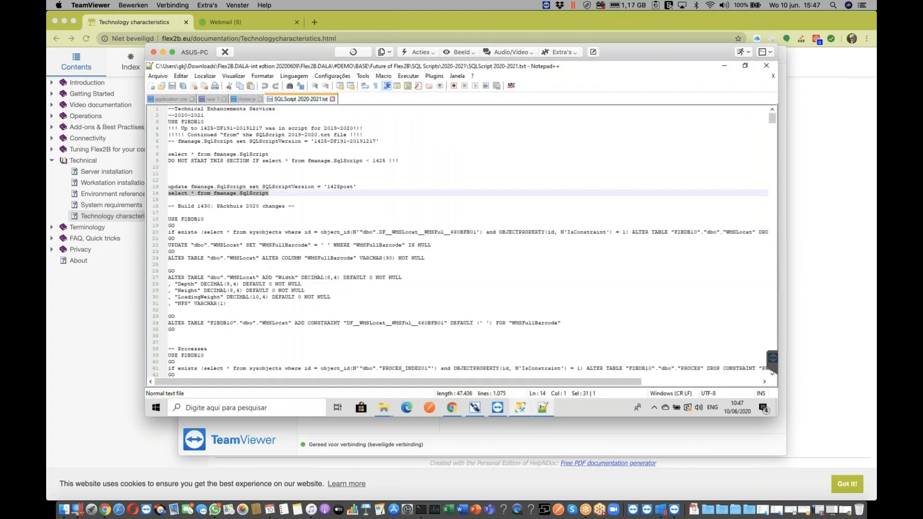
left_click(489, 310)
key("ctrl+End")
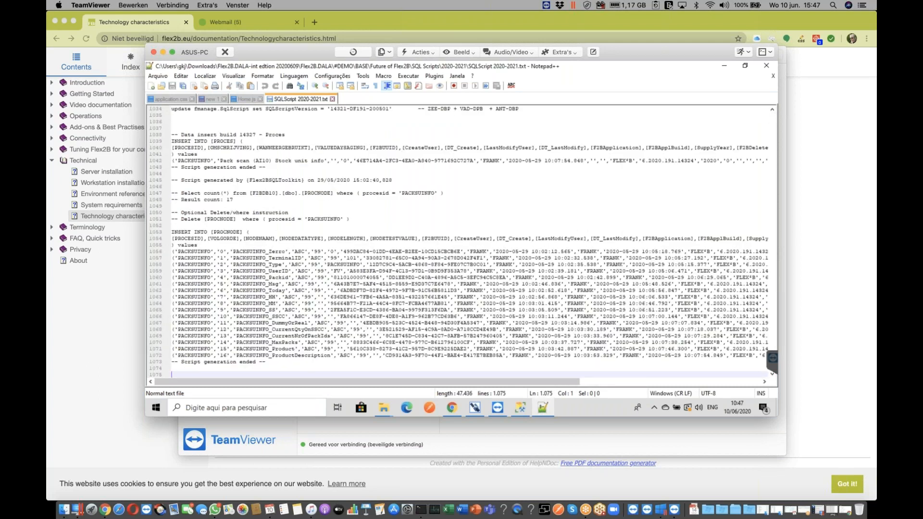
left_click(357, 230)
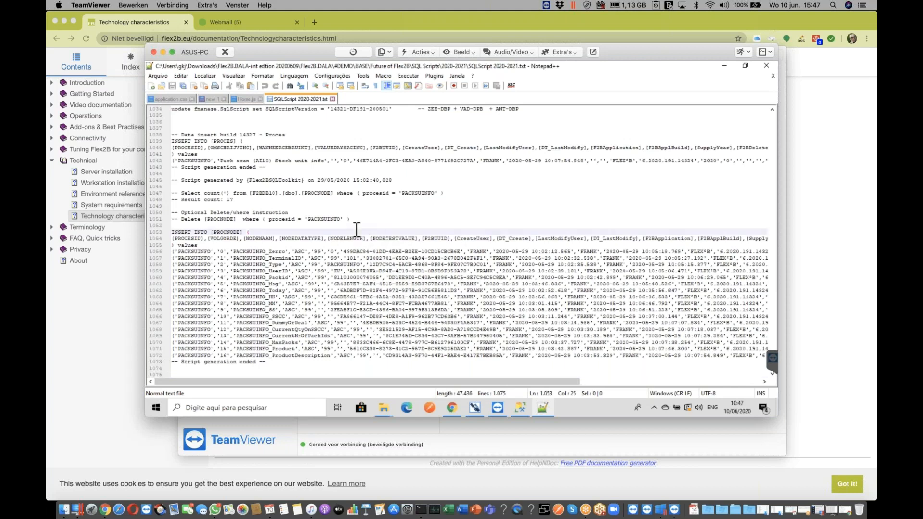
key("Home")
key("Page_Up")
key("Down")
key("Down")
key("Down")
key("Down")
Step: Select and copy the update statement setting the version to 14321-DF191-200501
key("Down")
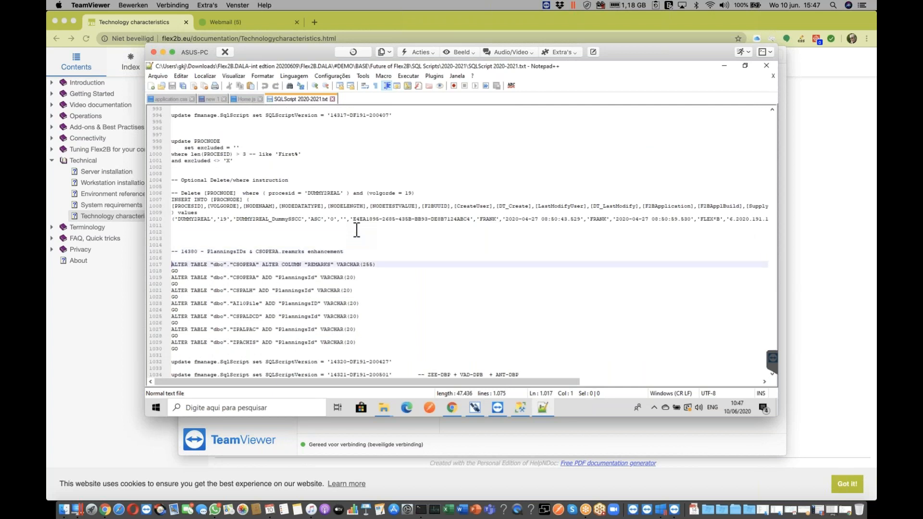
key("Down")
key("Down")
key("Down")
key("Down")
key("Down")
key("Down")
key("Down")
key("Down")
key("Down")
key("Down")
key("Down")
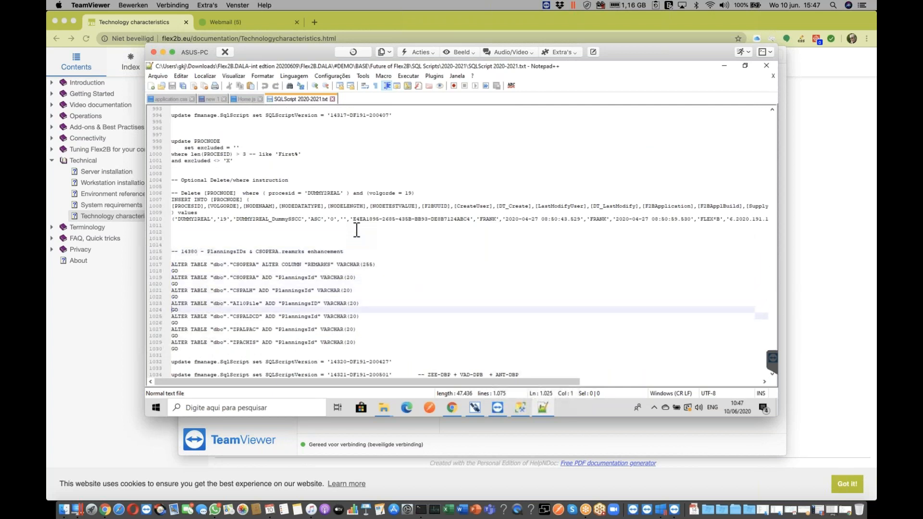
key("Down")
key("Down")
key("Down")
key("Down")
key("Down")
key("Down")
key("Down")
key("Down")
key("Down")
key("Down")
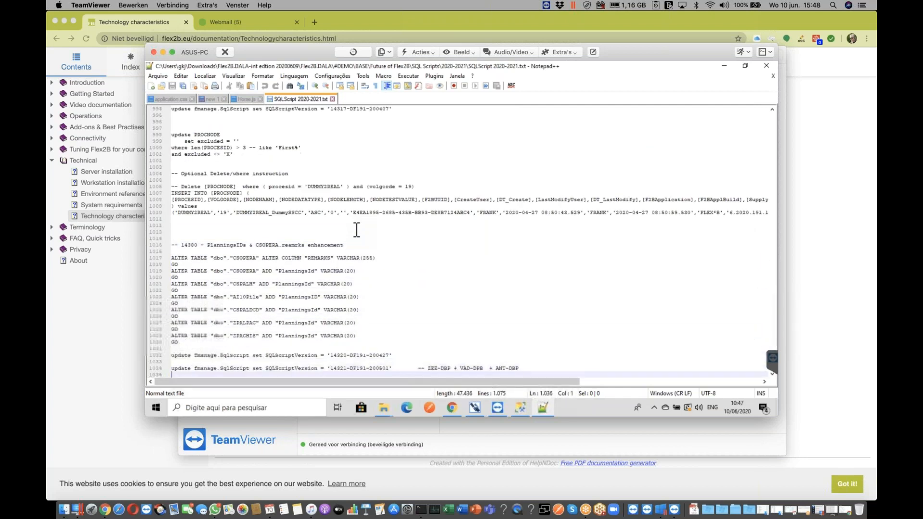
key("Up")
key("Up")
key("Up")
key("Up")
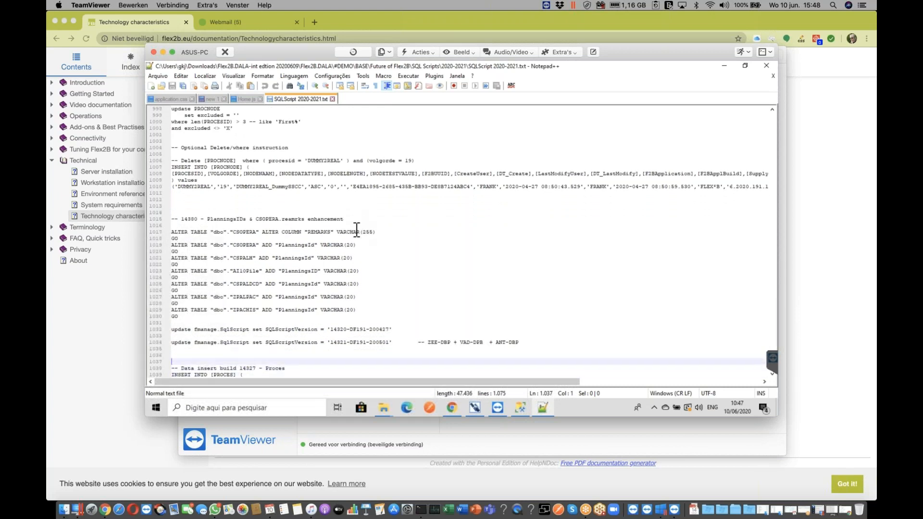
left_click(404, 342, "shift")
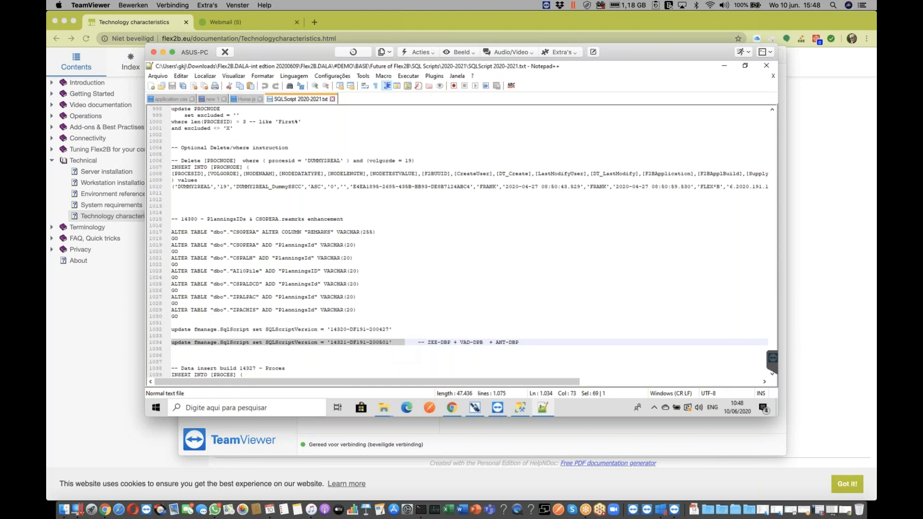
right_click(402, 343)
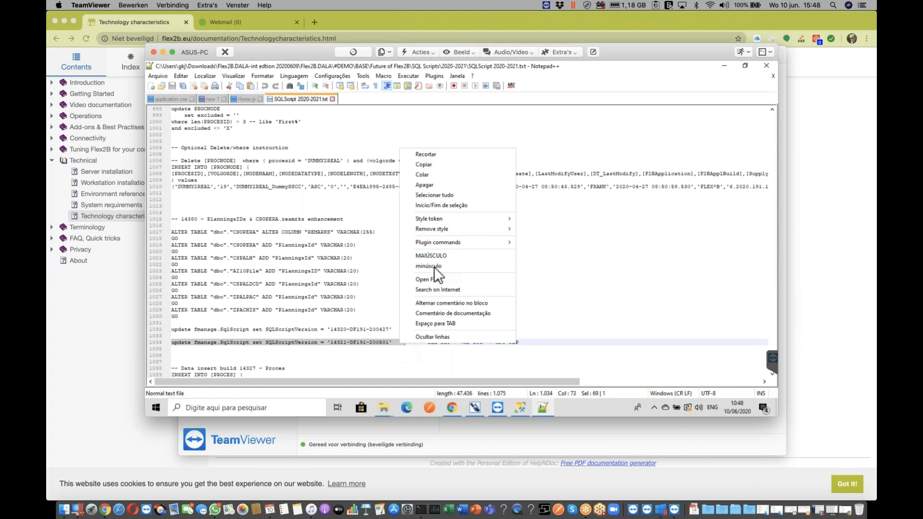
left_click(431, 165)
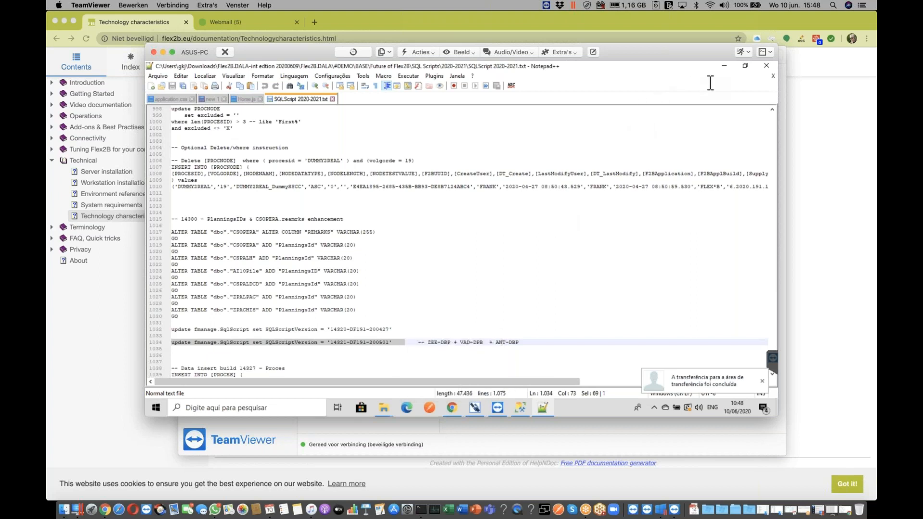
Step: Paste the version update above the select query in SSMS, execute it, and minimize the window
left_click(521, 408)
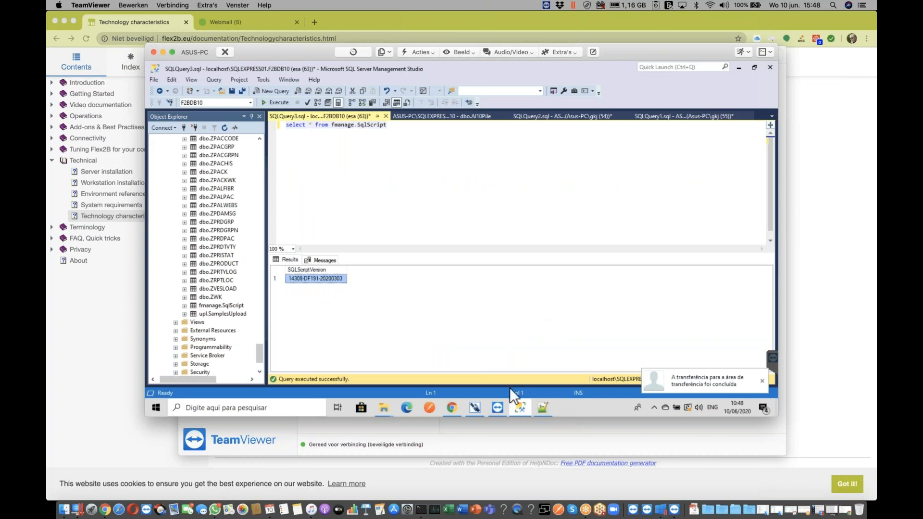
left_click(403, 164)
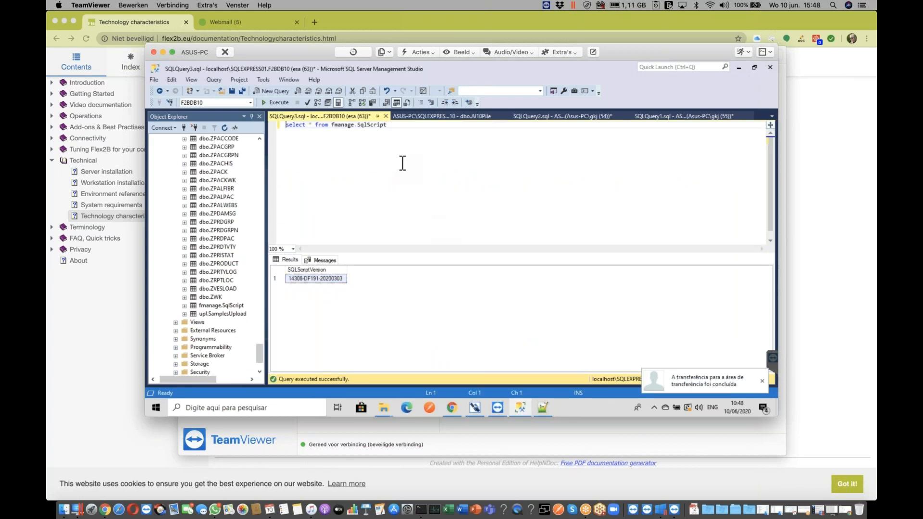
key("Return")
key("Up")
key("ctrl+v")
key("Return")
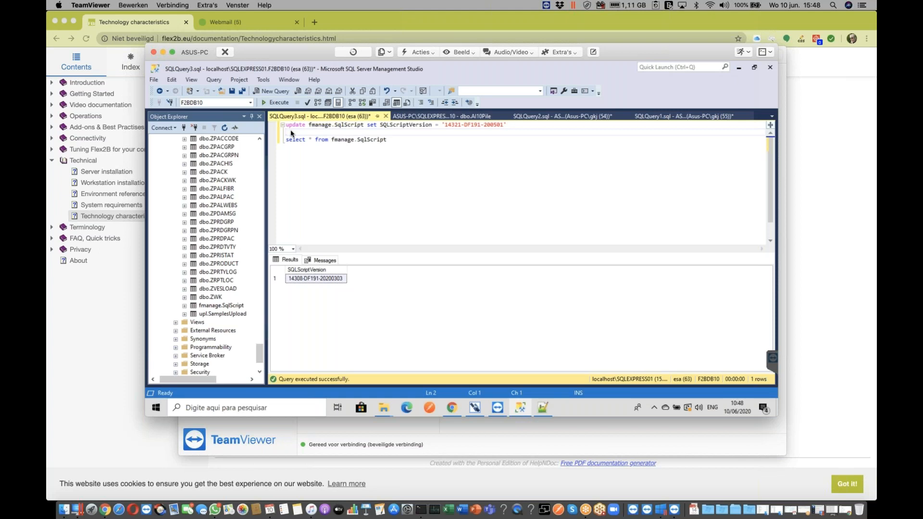
left_click(281, 103)
left_click(740, 67)
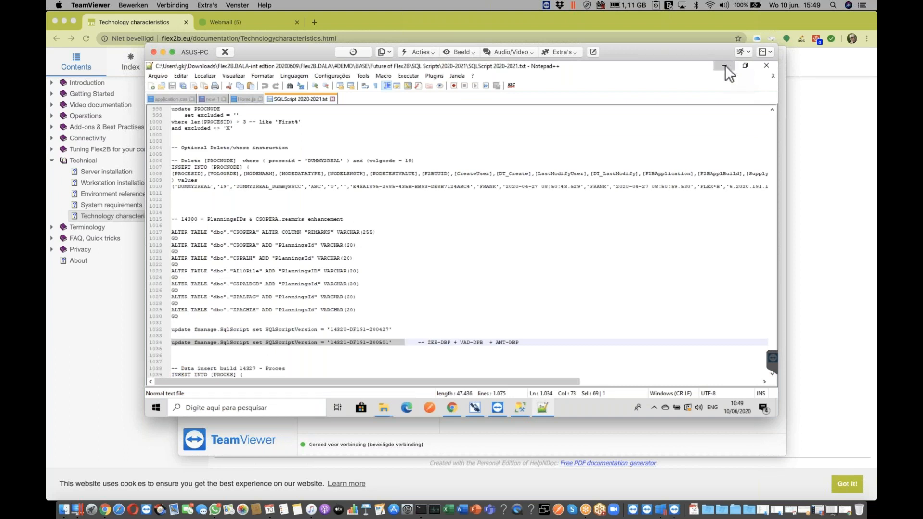
Step: Browse to BASE\Flex2B\Development191\Programs and select the Flex2BLaunch file
left_click(725, 66)
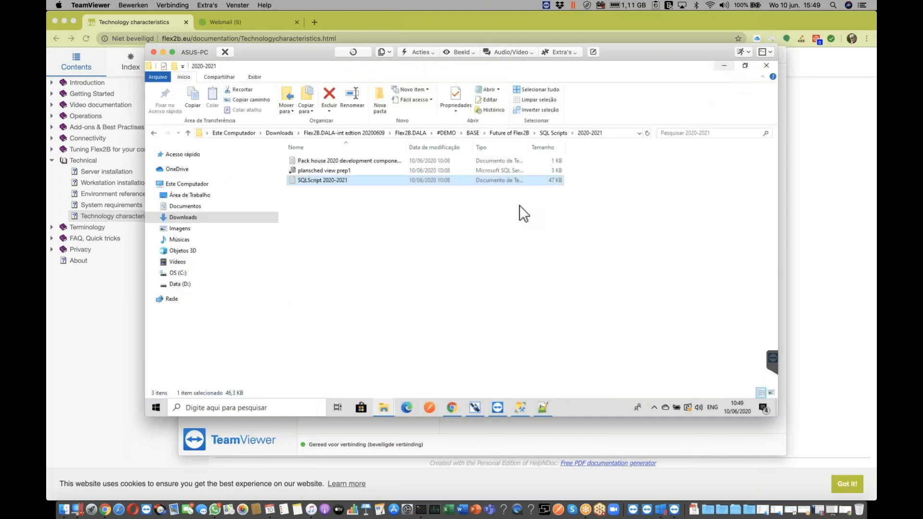
left_click(471, 132)
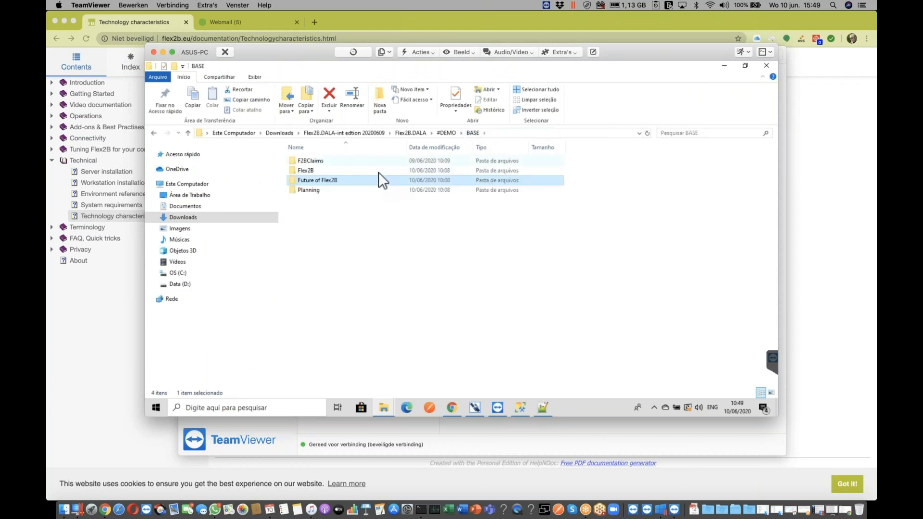
double_click(379, 171)
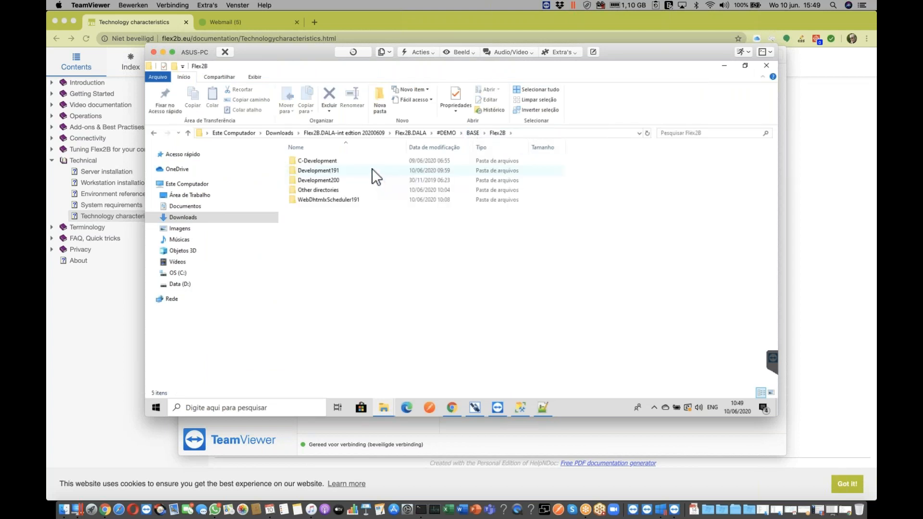
double_click(373, 171)
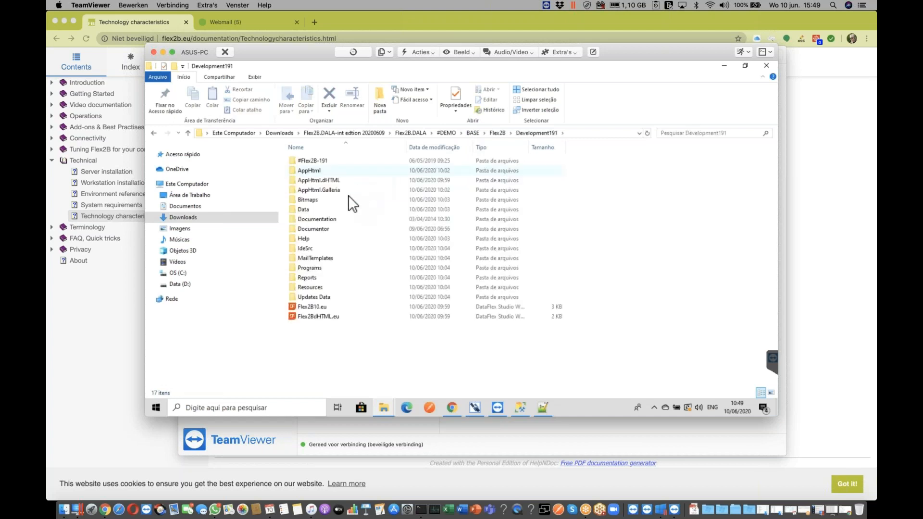
left_click(310, 268)
double_click(310, 267)
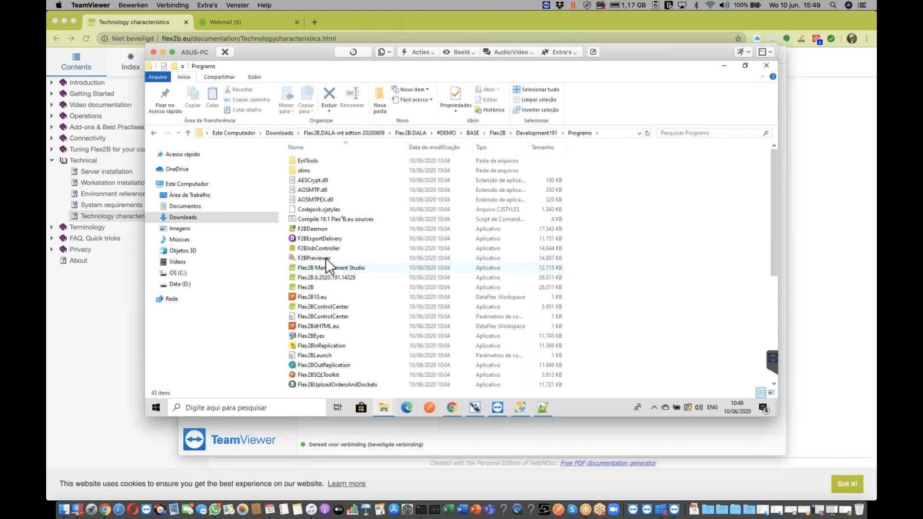
left_click(497, 145)
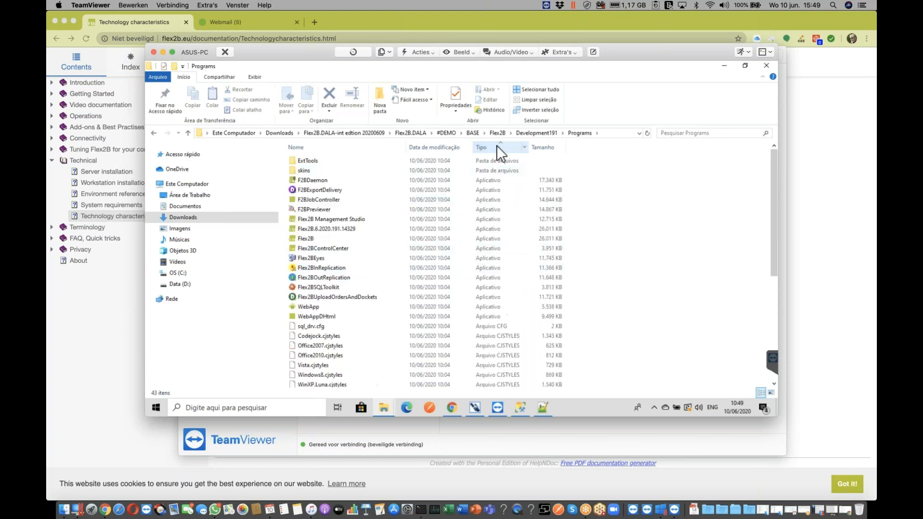
left_click(327, 268)
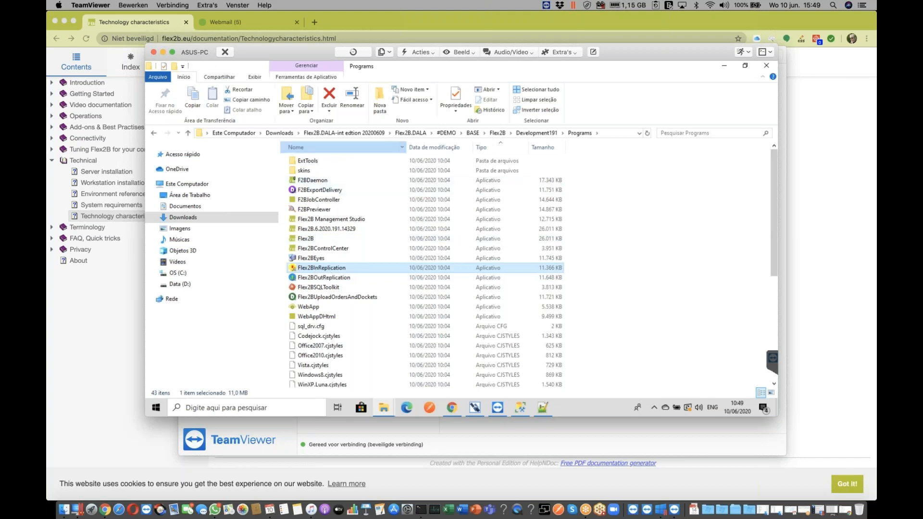
left_click(325, 147)
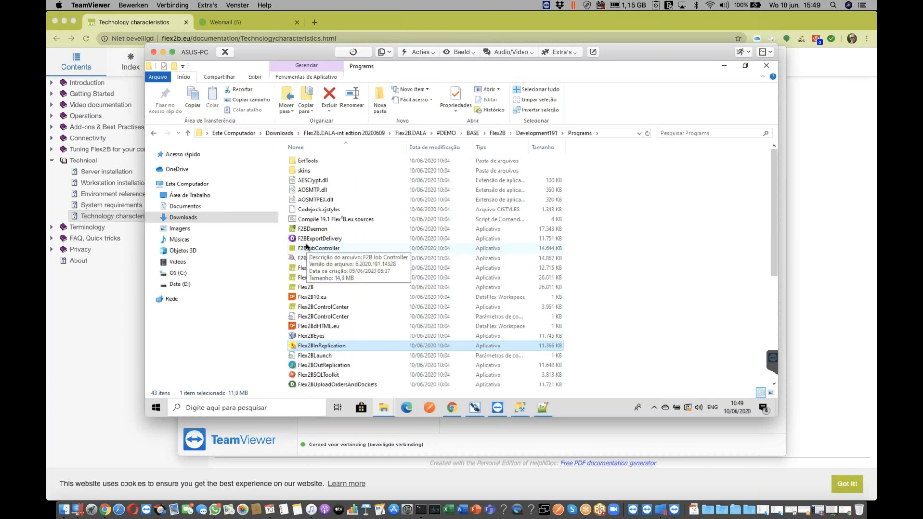
left_click(309, 356)
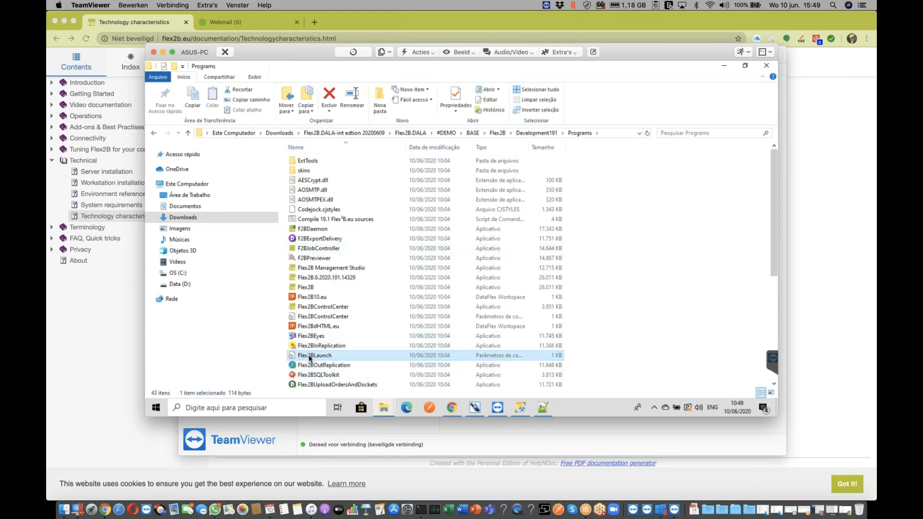
Step: Open Flex2BLaunch in Notepad++, select localhost in the DBServerName line, then switch to SSMS
right_click(309, 358)
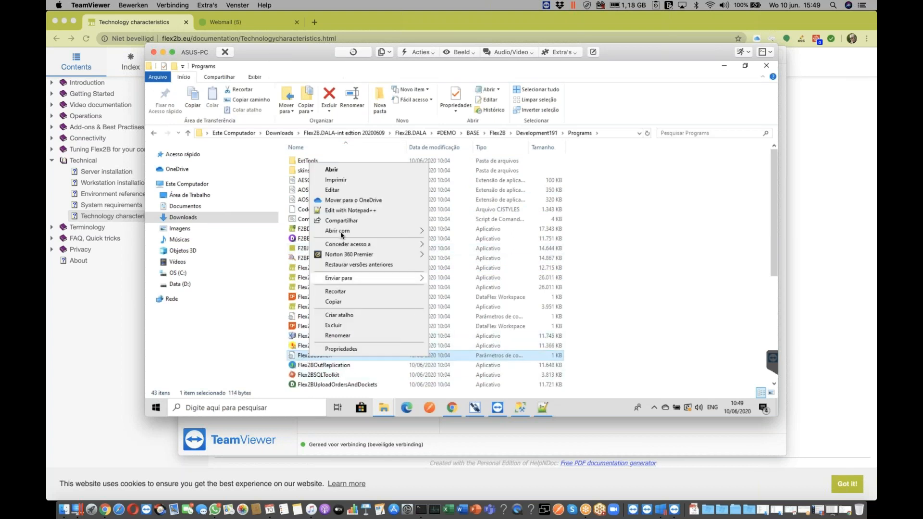
left_click(340, 212)
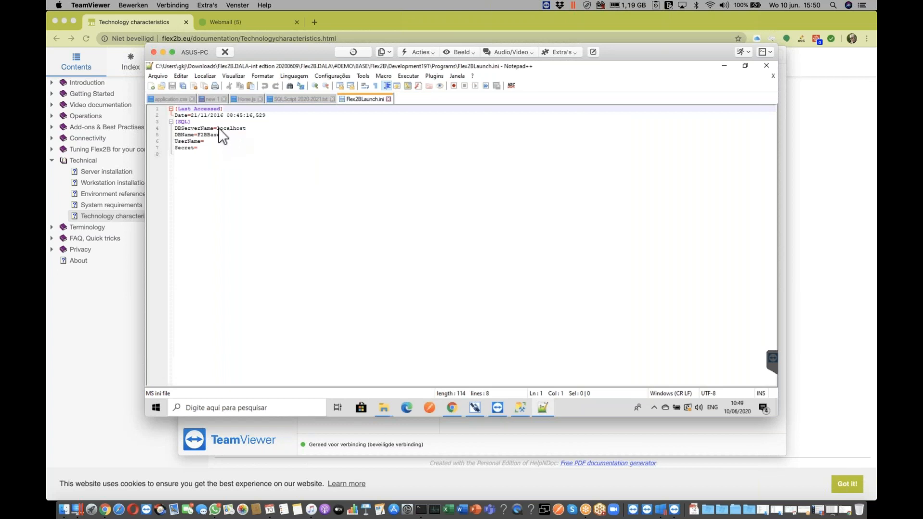
key("super+e")
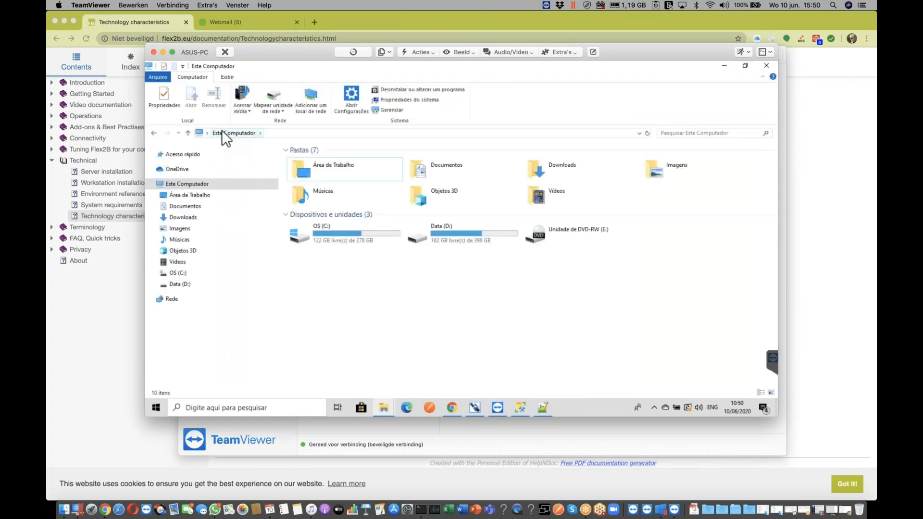
left_click(542, 407)
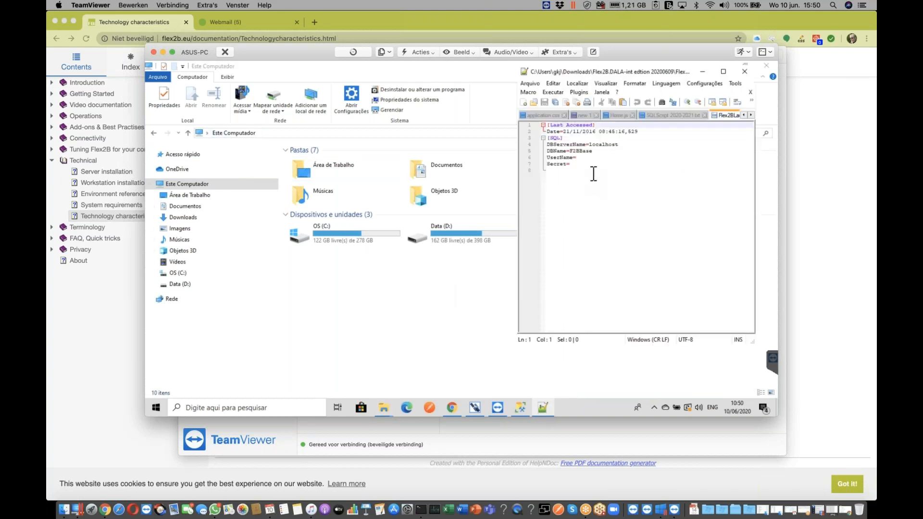
double_click(598, 145)
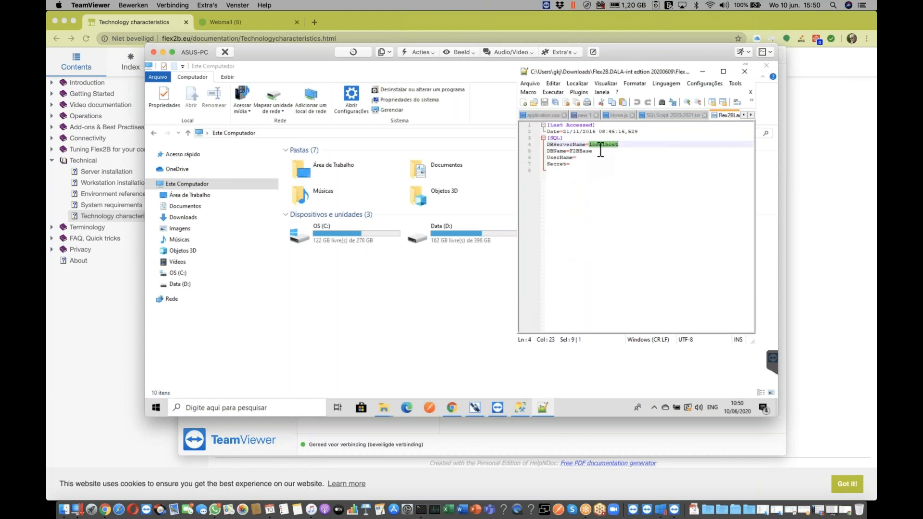
left_click(521, 408)
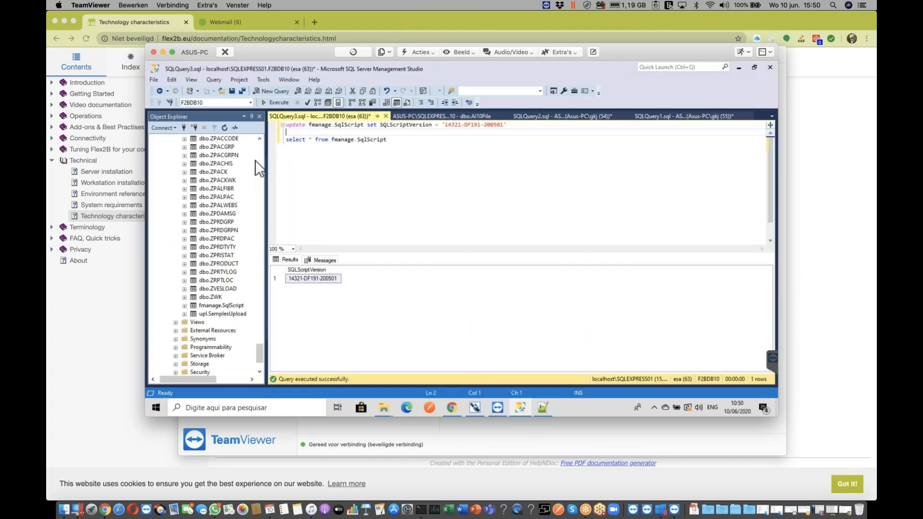
Step: Read the localhost\SQLEXPRESS01 server name in Object Explorer, then minimize SSMS
left_click_drag(258, 155, 258, 154)
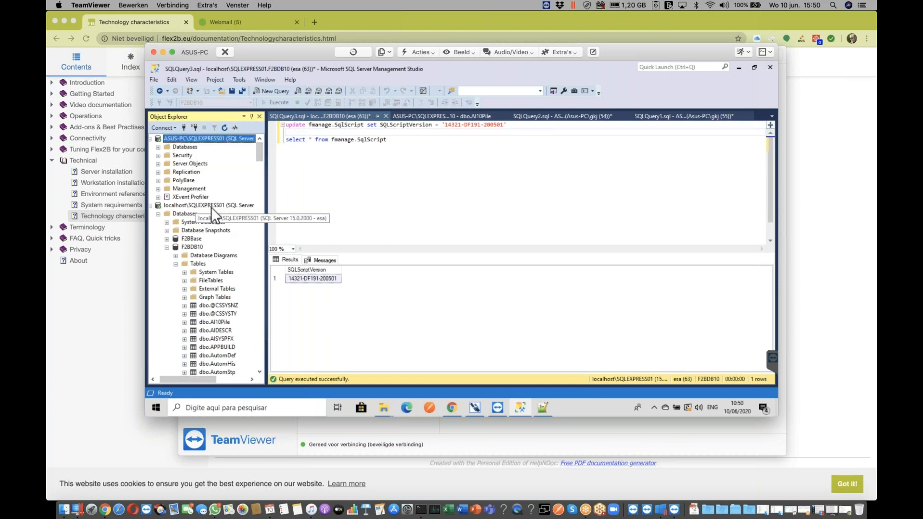
left_click(741, 67)
Step: Change DBServerName to localhost\sqlexpress01 in Flex2BLaunch and save the file
left_click(652, 145)
type("\\")
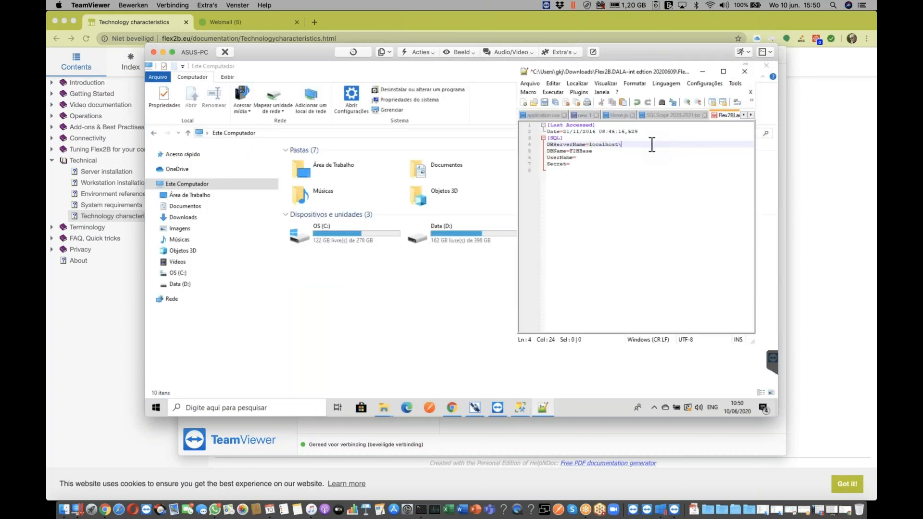
type("sqlexpress01")
left_click(629, 154)
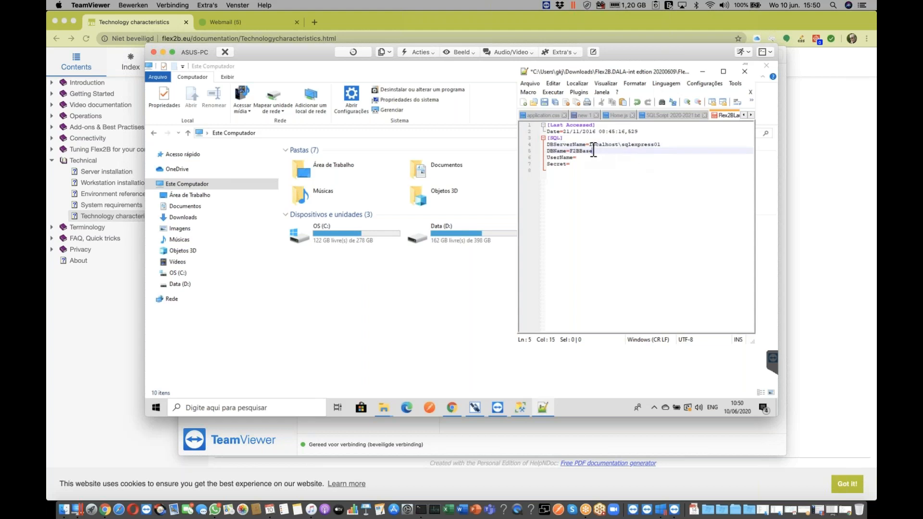
left_click(545, 102)
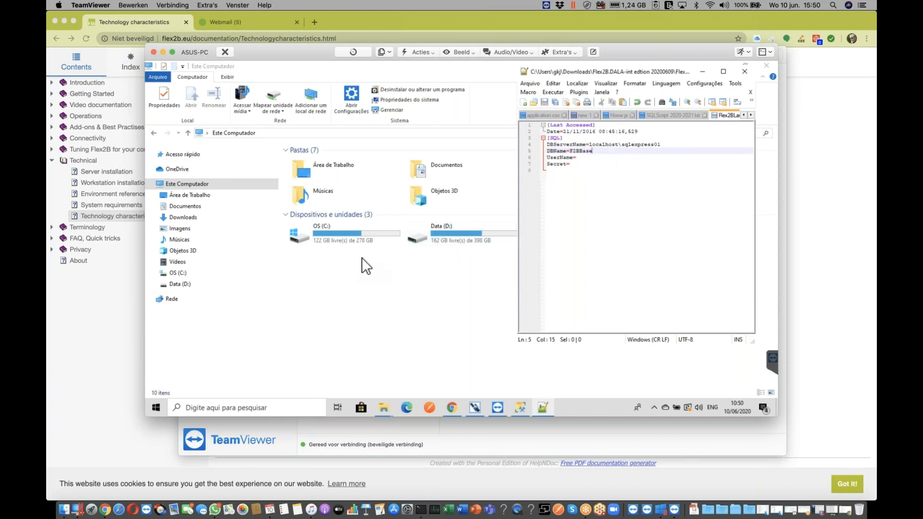
left_click(382, 406)
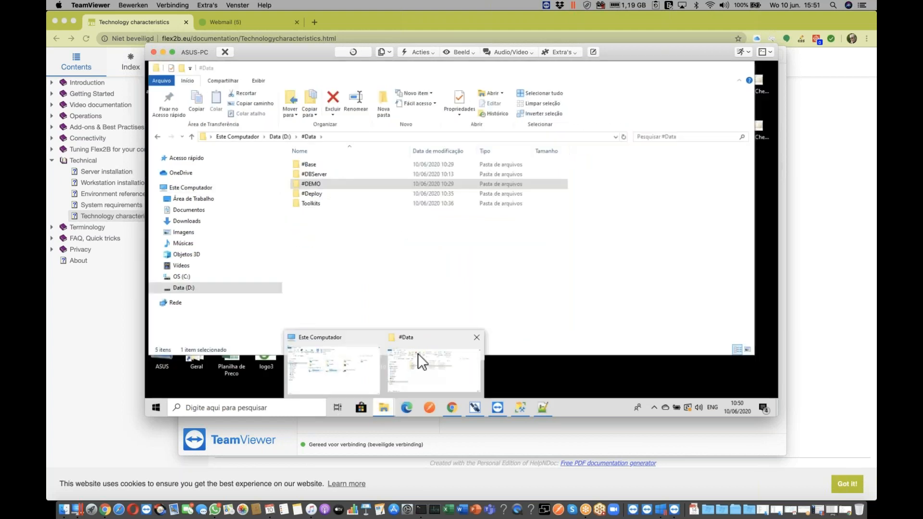
Step: Browse D:\#Data\#DEMO\BASE\Flex2B\Development191\Programs, select Flex2B.6.2020.191.14329, and minimize the windows
left_click(417, 353)
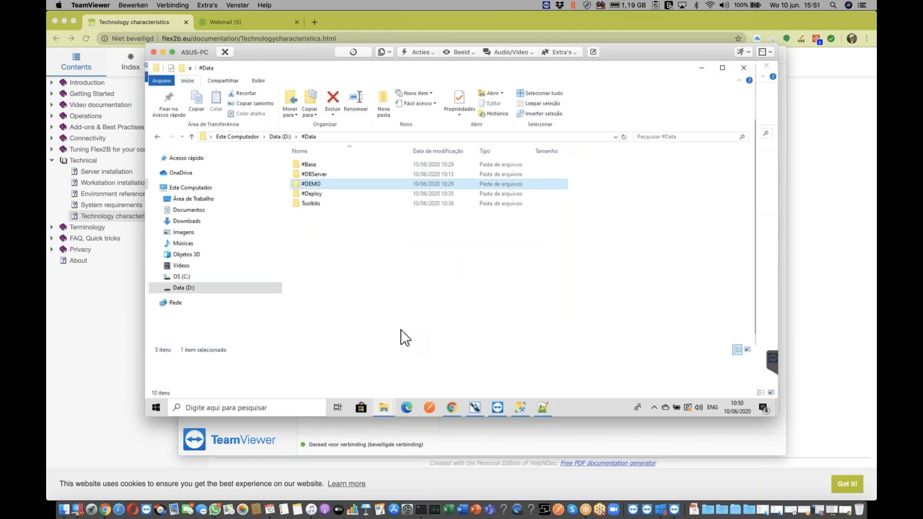
double_click(339, 183)
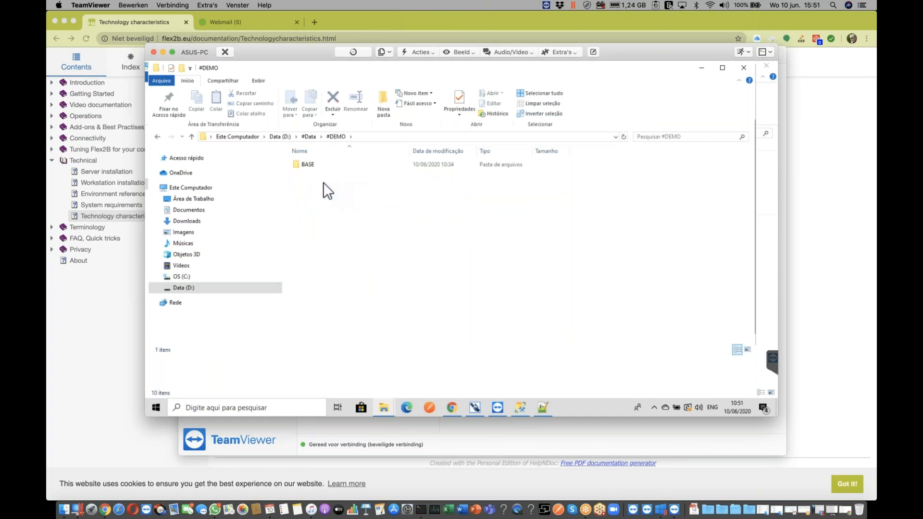
double_click(312, 166)
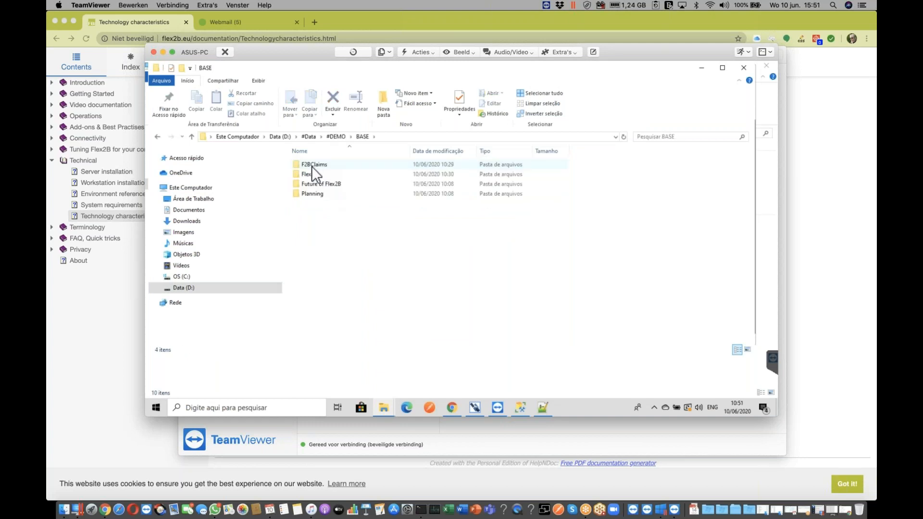
double_click(309, 174)
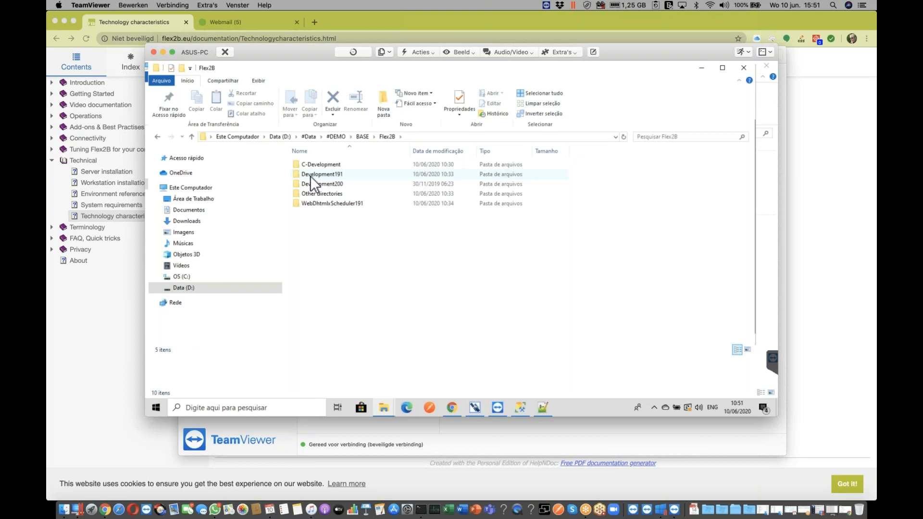
double_click(310, 175)
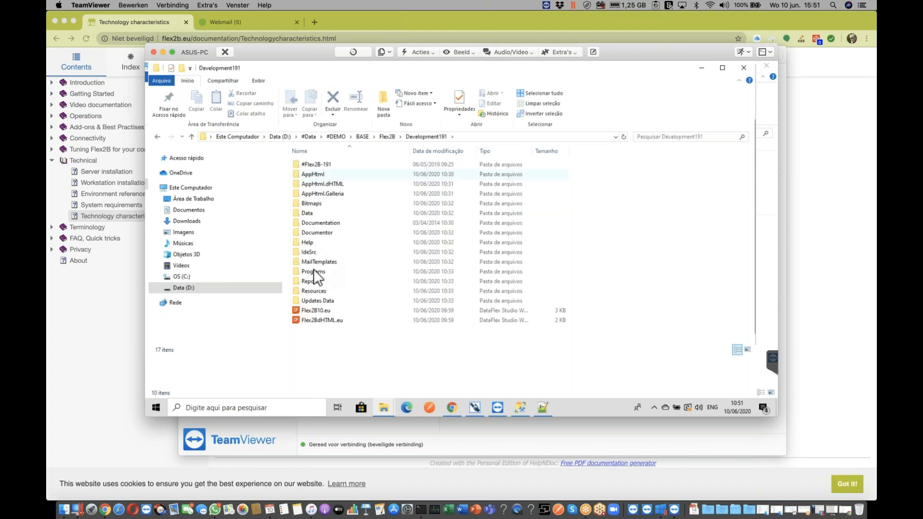
double_click(313, 272)
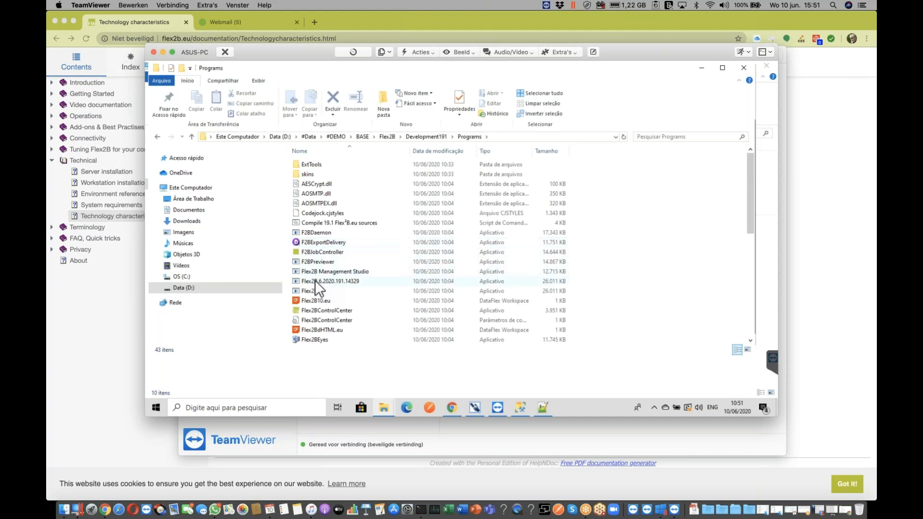
left_click(313, 282)
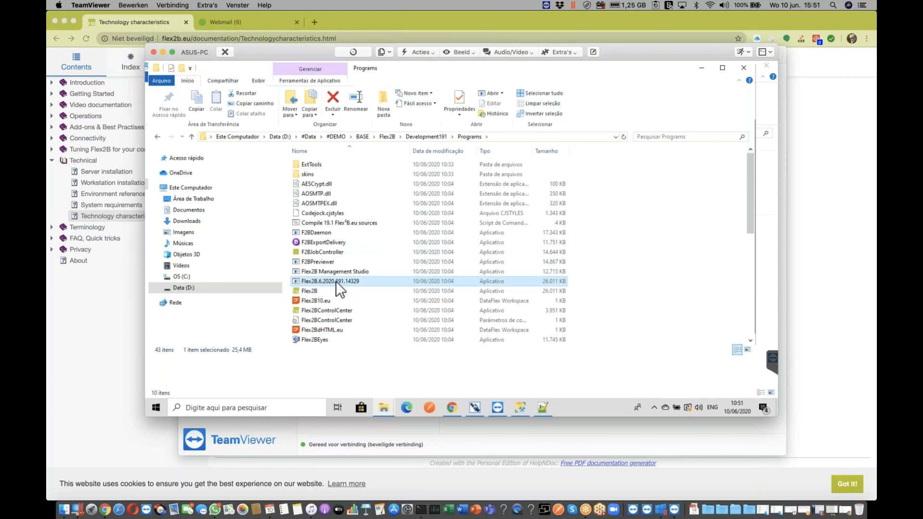
mouse_move(336, 281)
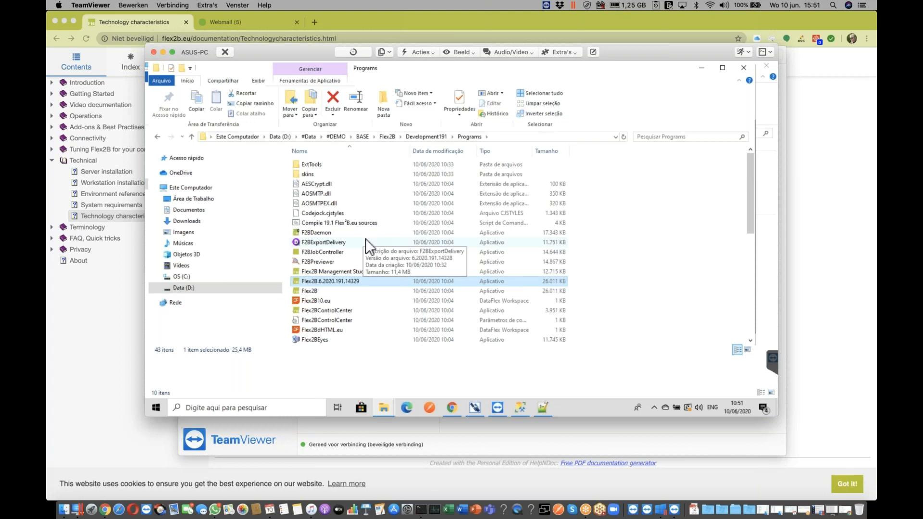
left_click(702, 67)
left_click(703, 72)
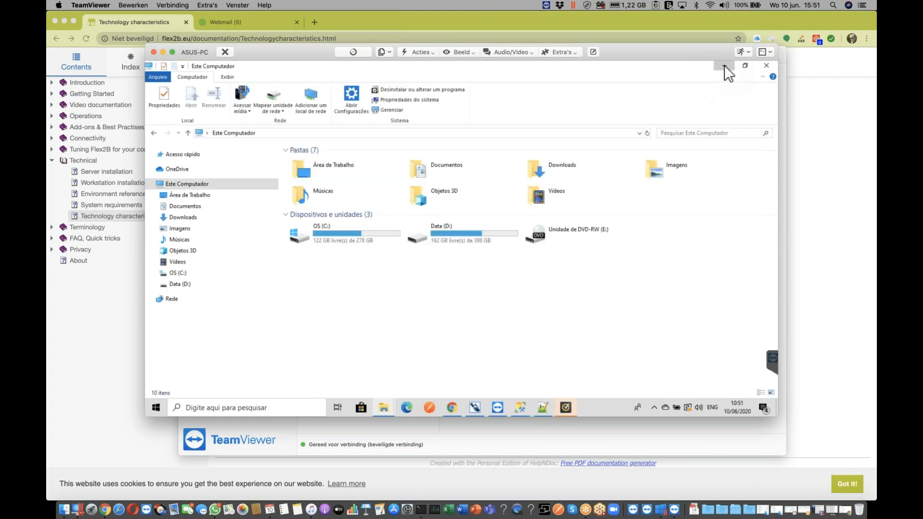
Step: Tell Norton to run the flagged Flex2B.6.2020.191.14329 program anyway and confirm
left_click(724, 64)
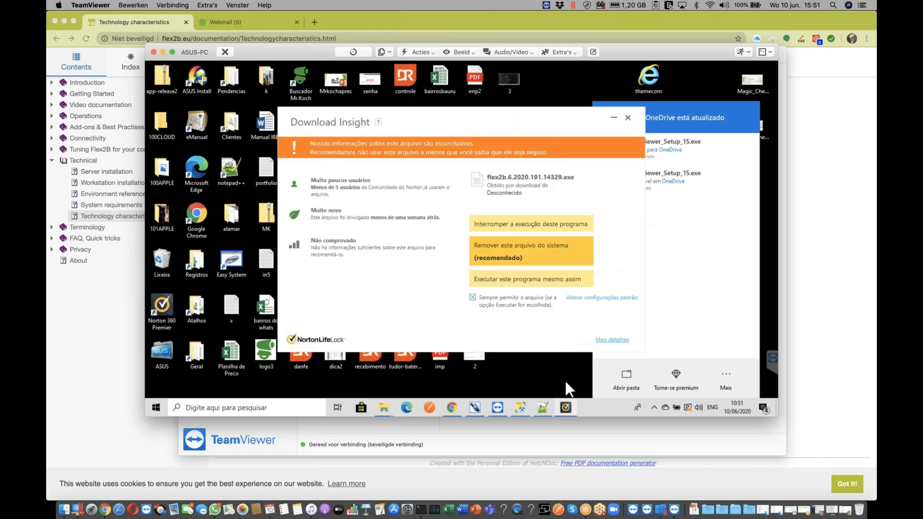
left_click(565, 407)
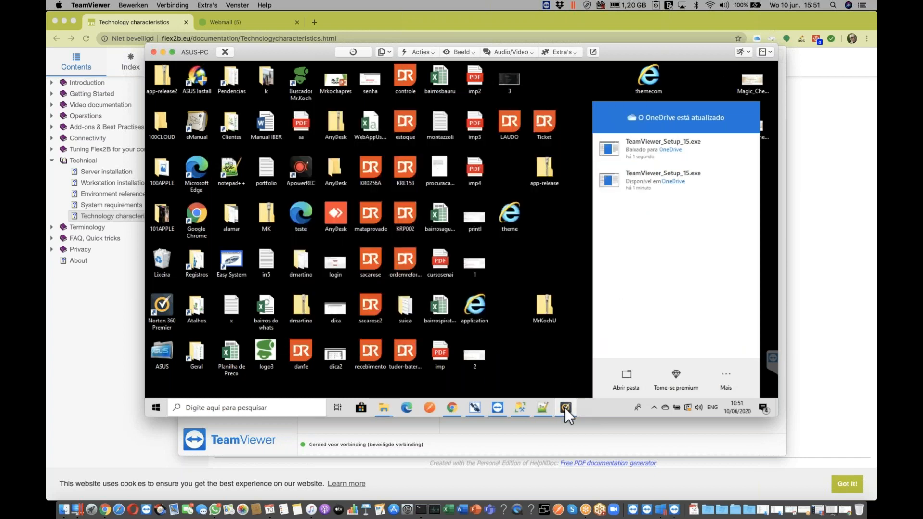
left_click(565, 408)
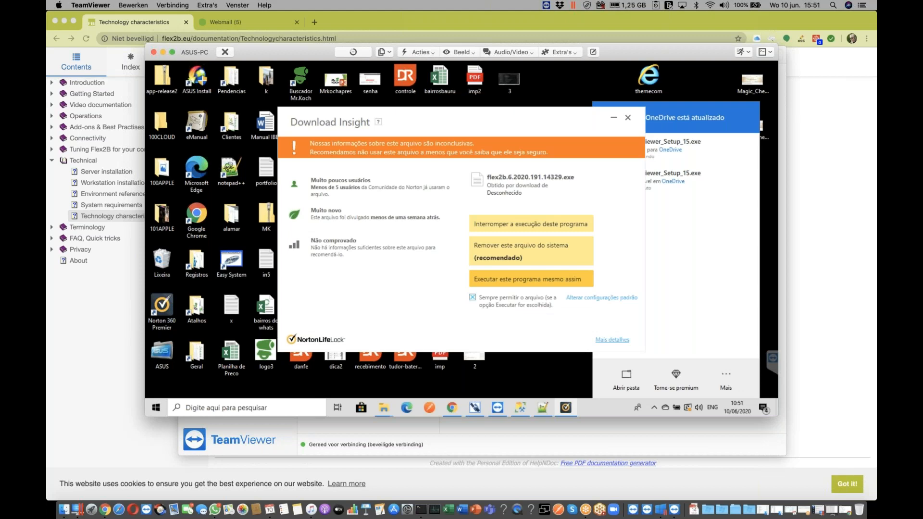
left_click(531, 279)
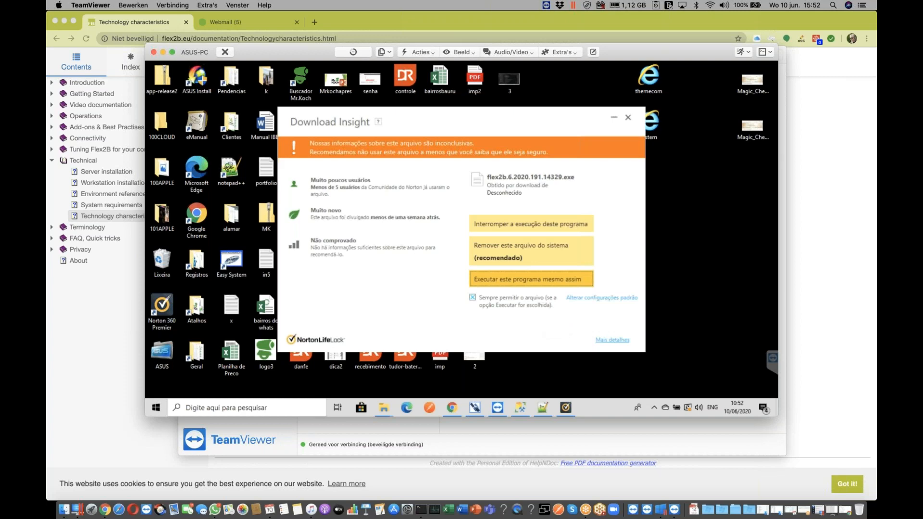
key("Return")
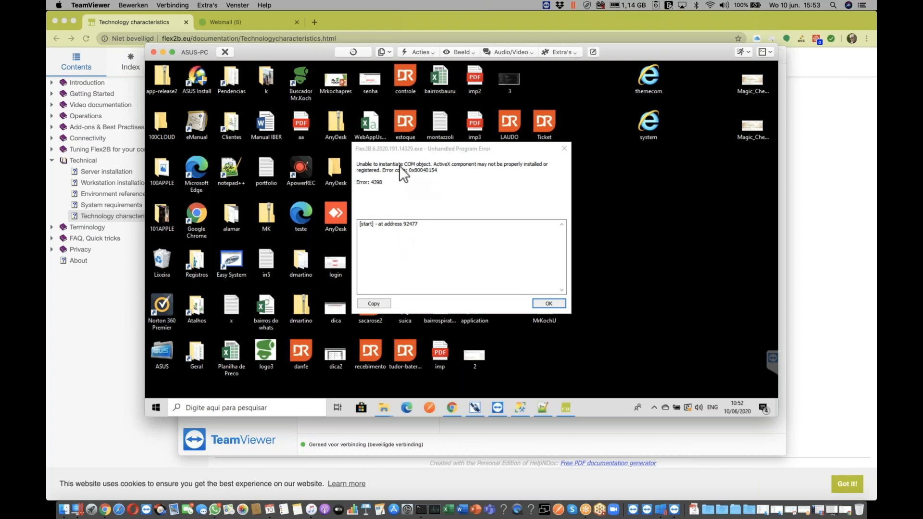
Step: Dismiss the Flex2B COM error, close the taskbar settings, and clear the remaining unhandled error
left_click(549, 304)
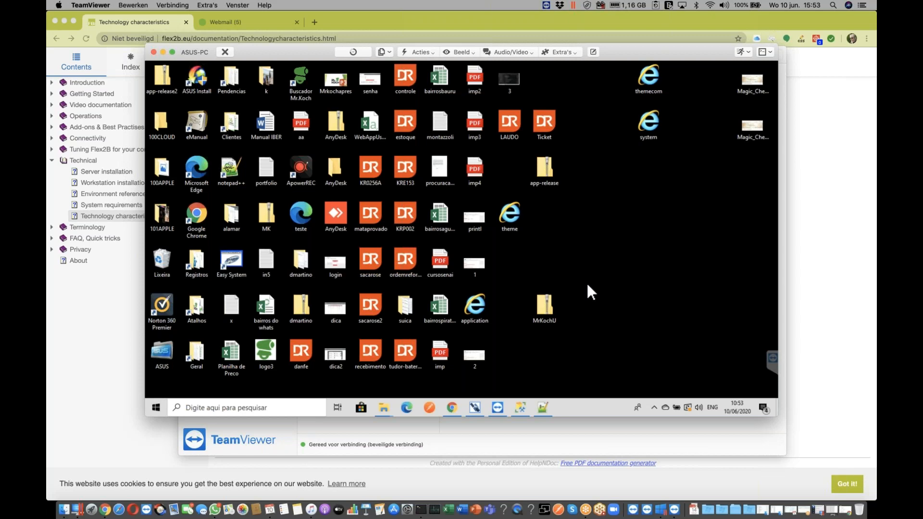
right_click(569, 406)
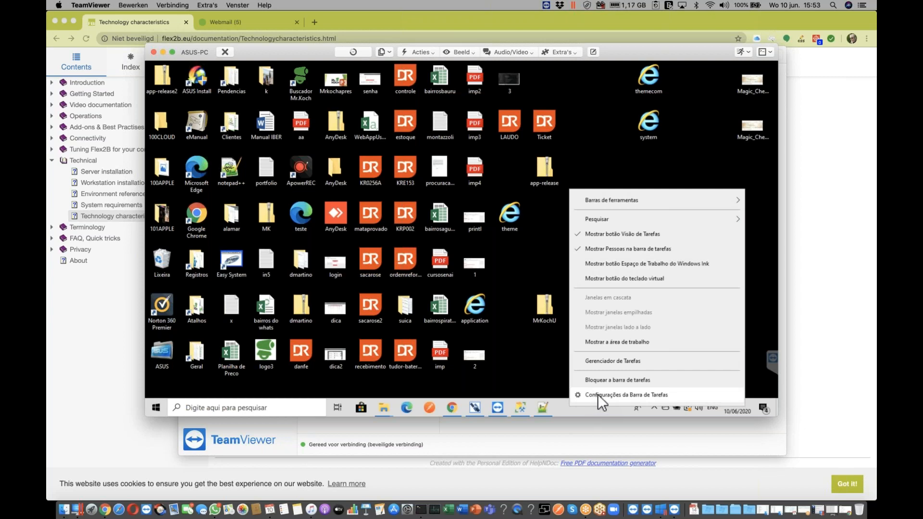
left_click(602, 373)
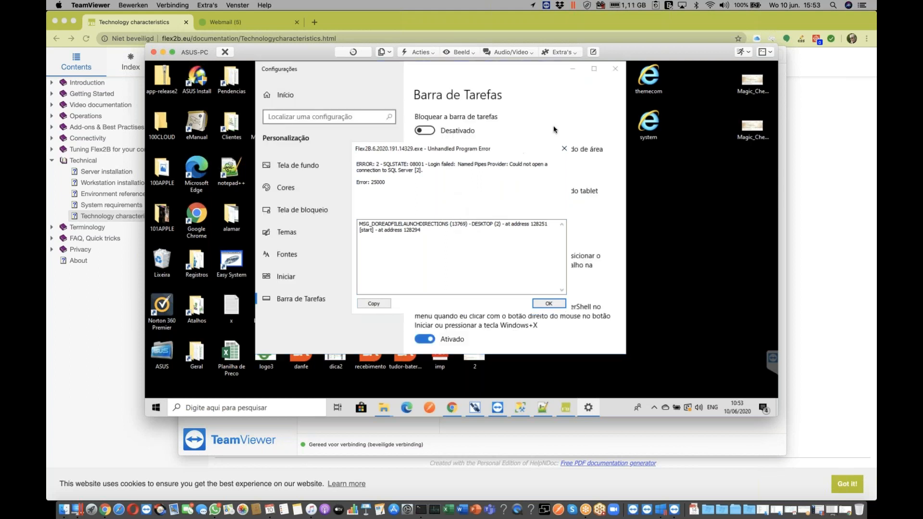
left_click(616, 70)
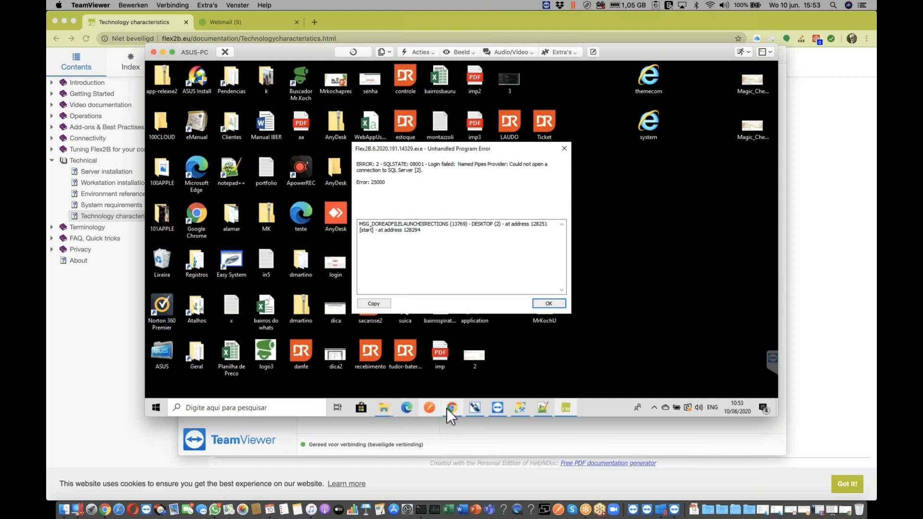
left_click(542, 409)
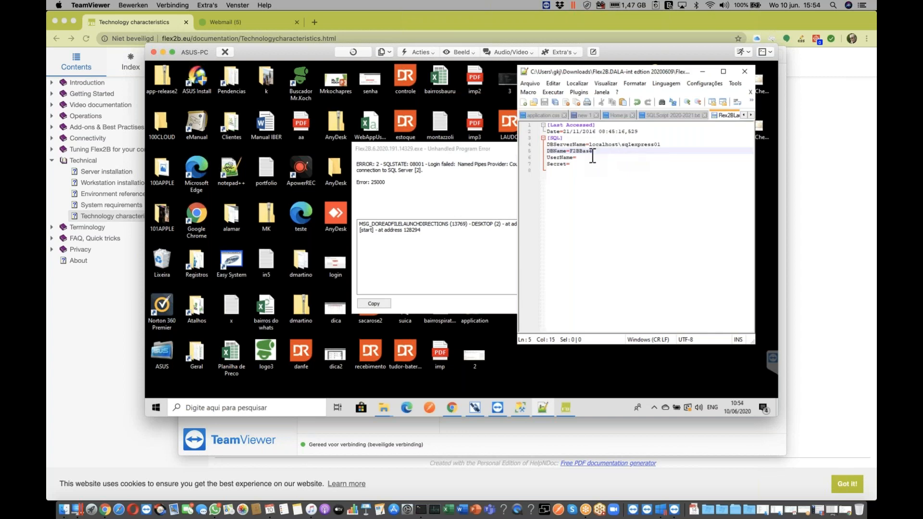
left_click(497, 188)
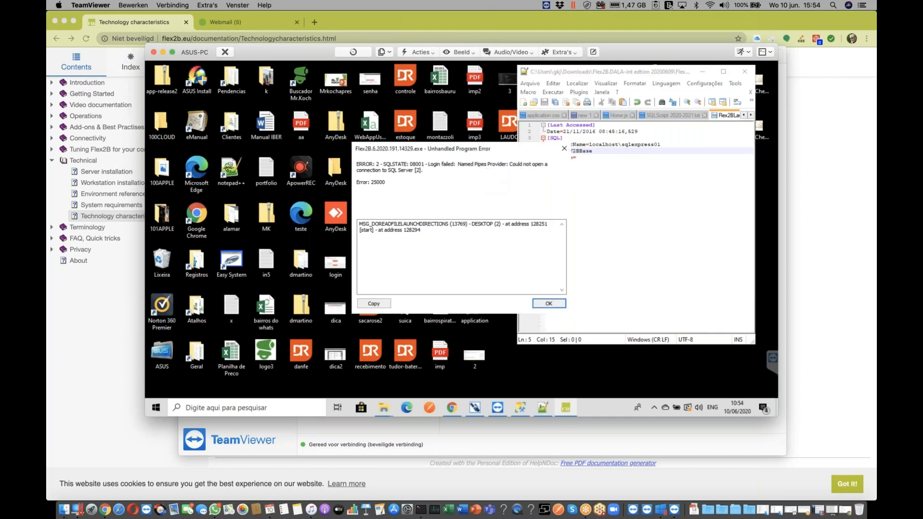
left_click(542, 303)
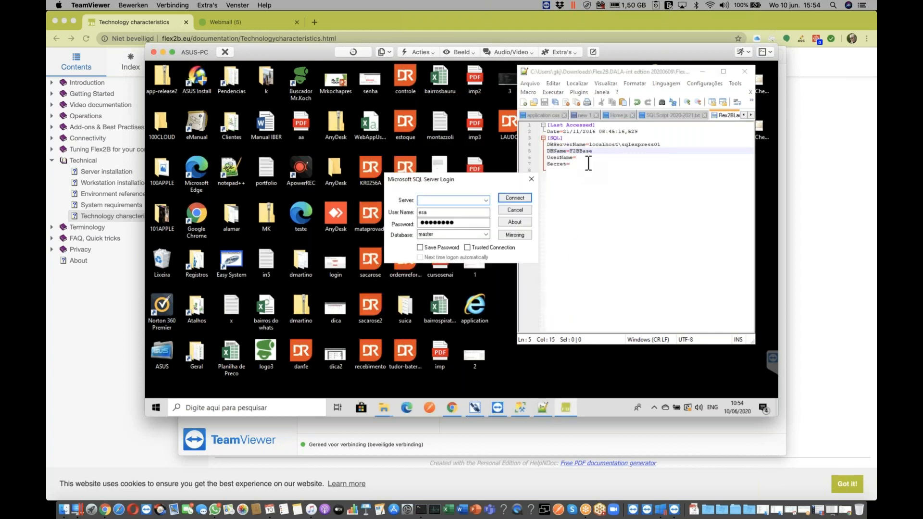
Step: Check the empty Server list, then type 'local' as the SQL Server login's server
left_click(487, 201)
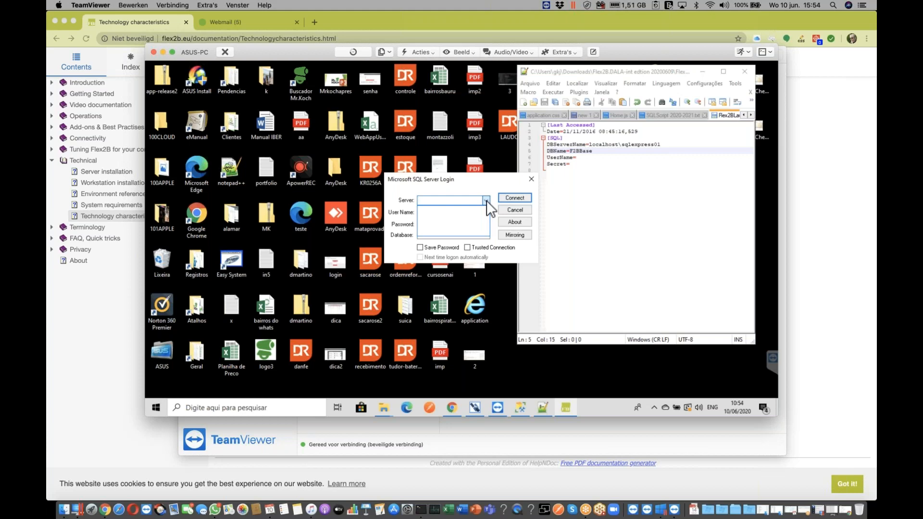
left_click(487, 201)
type("local")
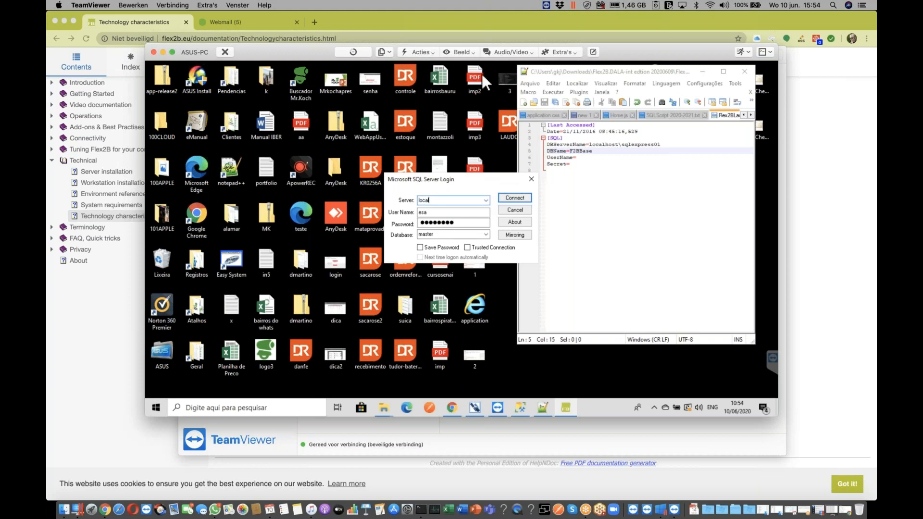
left_click_drag(614, 55, 602, 77)
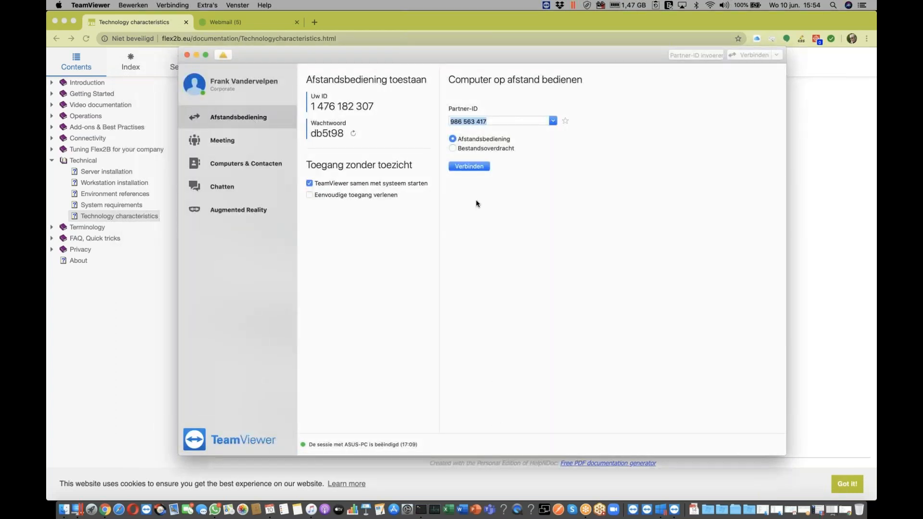
Step: Reconnect TeamViewer to ASUS-PC, signing in with the partner's password
left_click(473, 168)
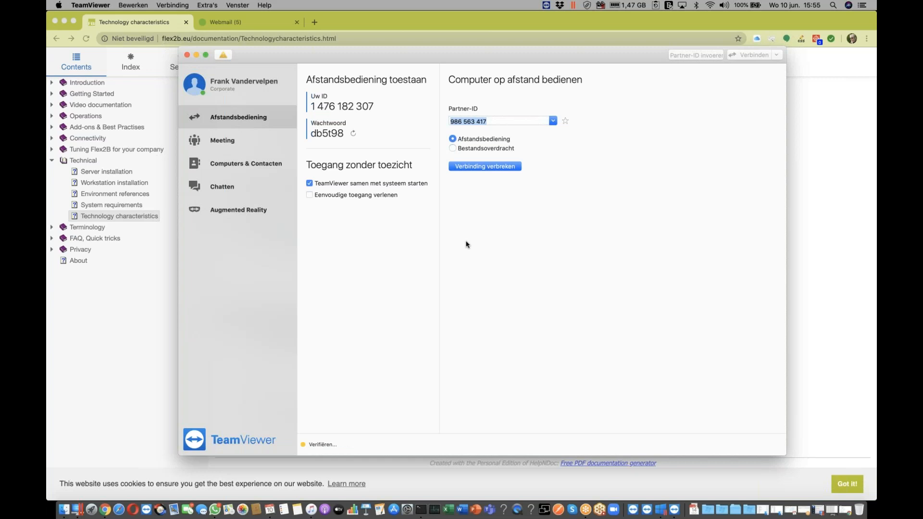
type("•••")
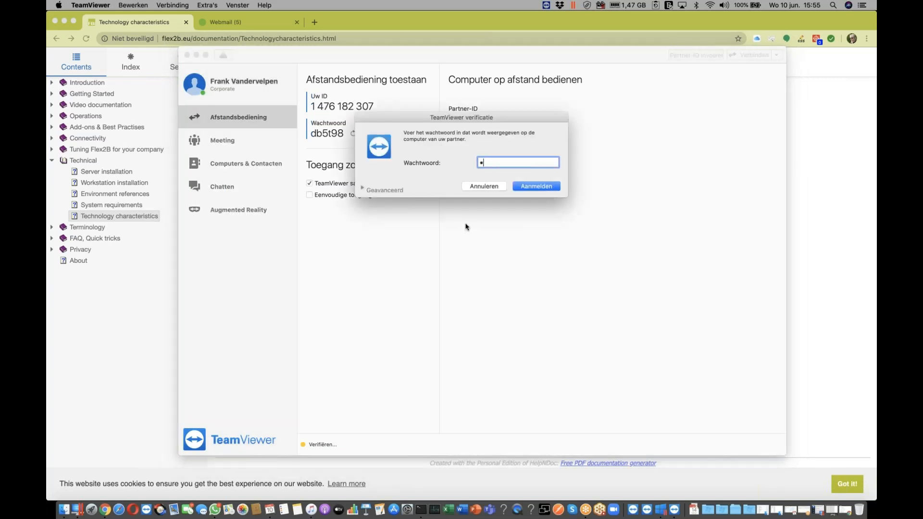
type("•")
left_click(532, 188)
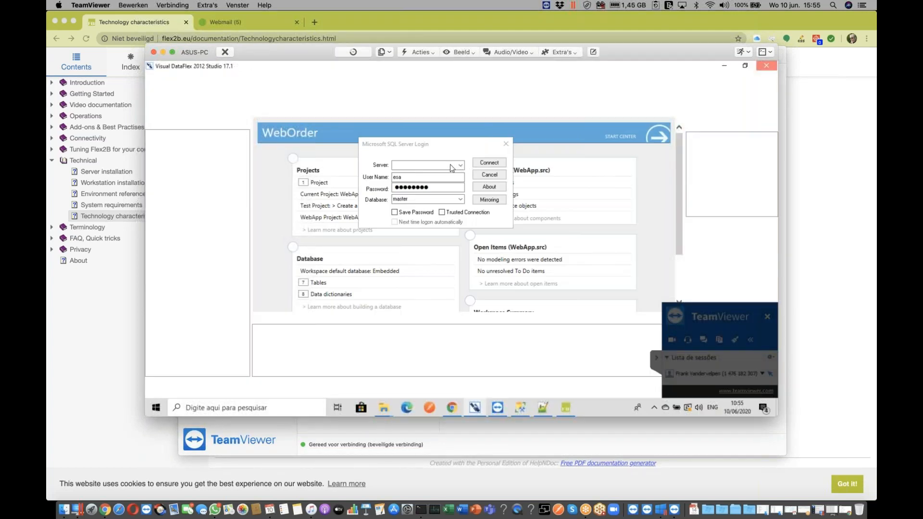
Step: Enter localhost as the server name in Flex2B's SQL Server login
type("lo")
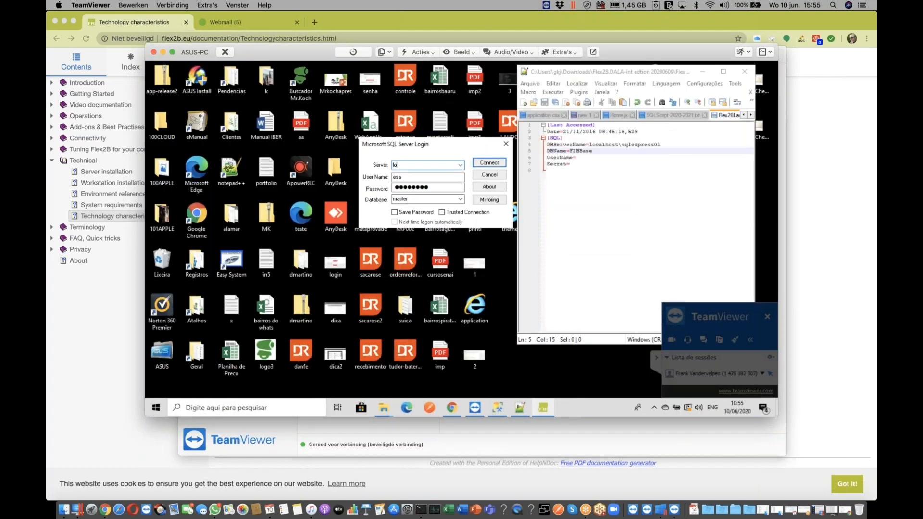
type("cal")
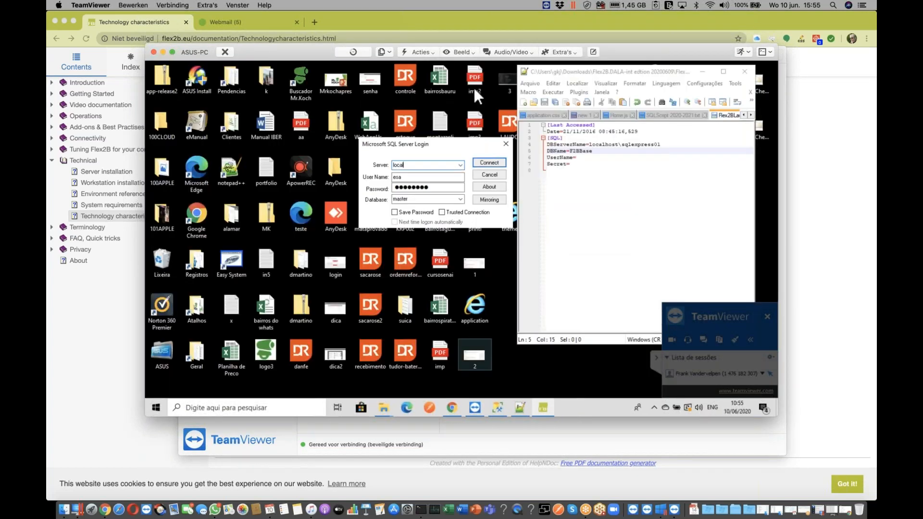
left_click(431, 52)
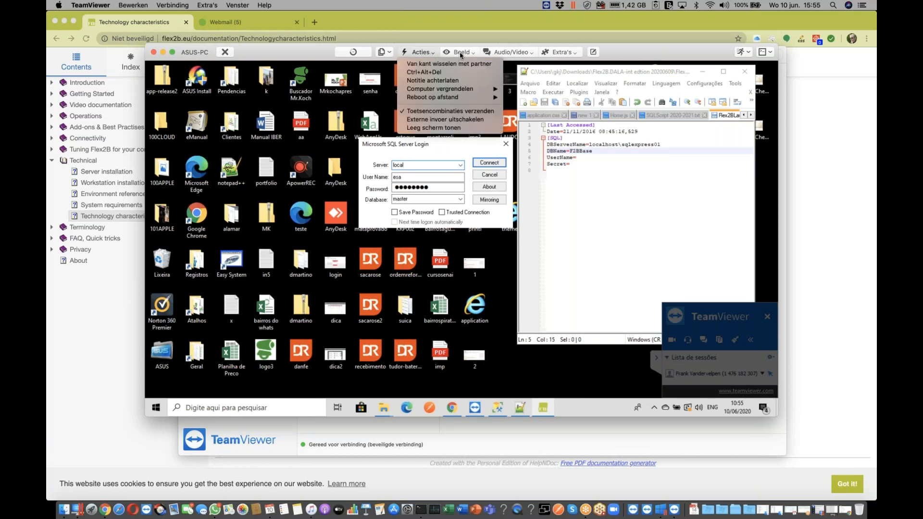
left_click(495, 54)
left_click(504, 53)
left_click(504, 67)
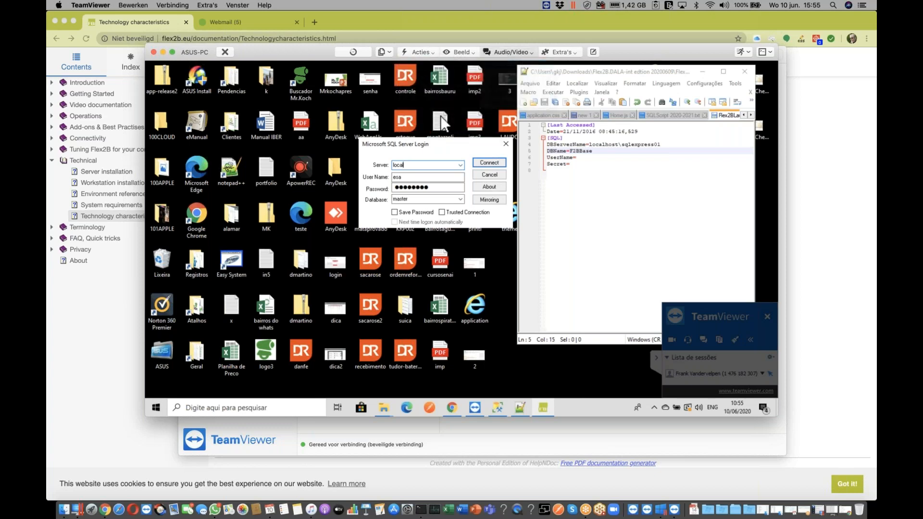
left_click(419, 164)
type("host")
Step: Clear the stored user name and password, then try picking a database, which fails
left_click(421, 176)
key("BackSpace")
key("BackSpace")
key("BackSpace")
key("Tab")
key("BackSpace")
left_click(440, 201)
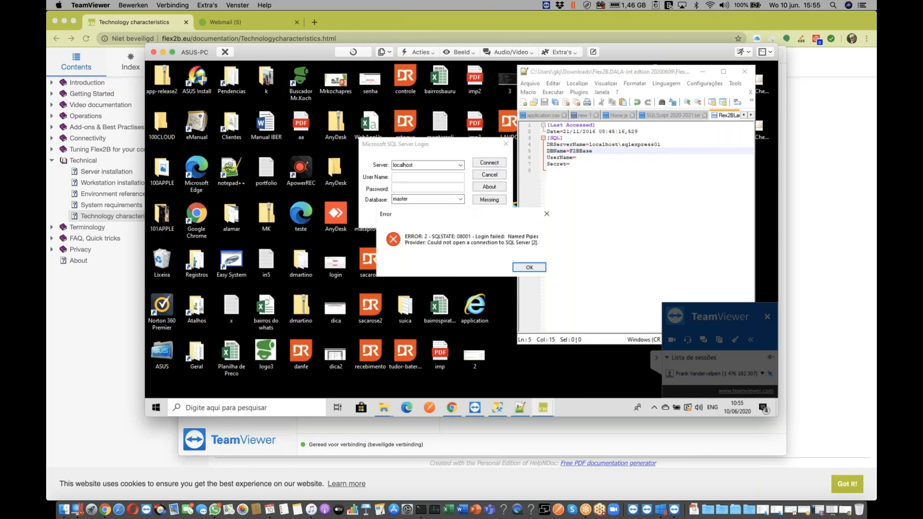
Step: Dismiss the login error and change the server to localhost\SQLEXPRESS01
left_click(529, 268)
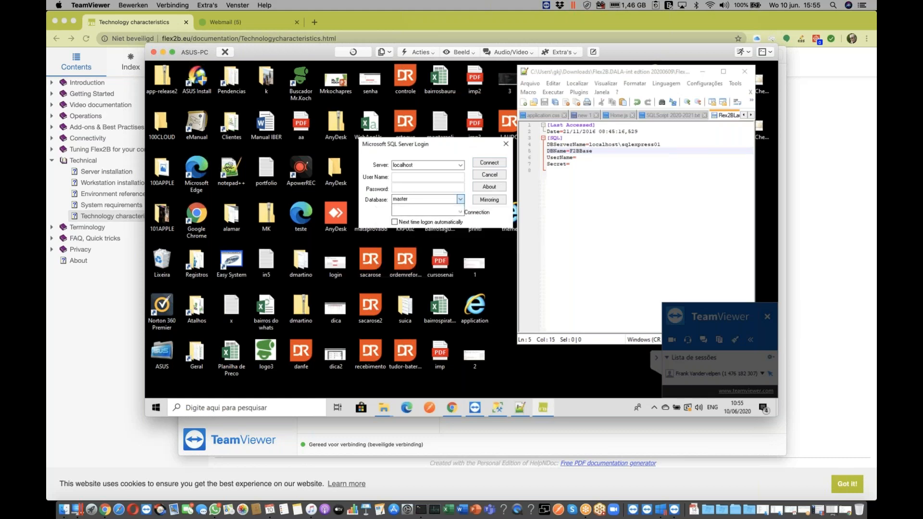
left_click(437, 164)
left_click(437, 164)
left_click(437, 164)
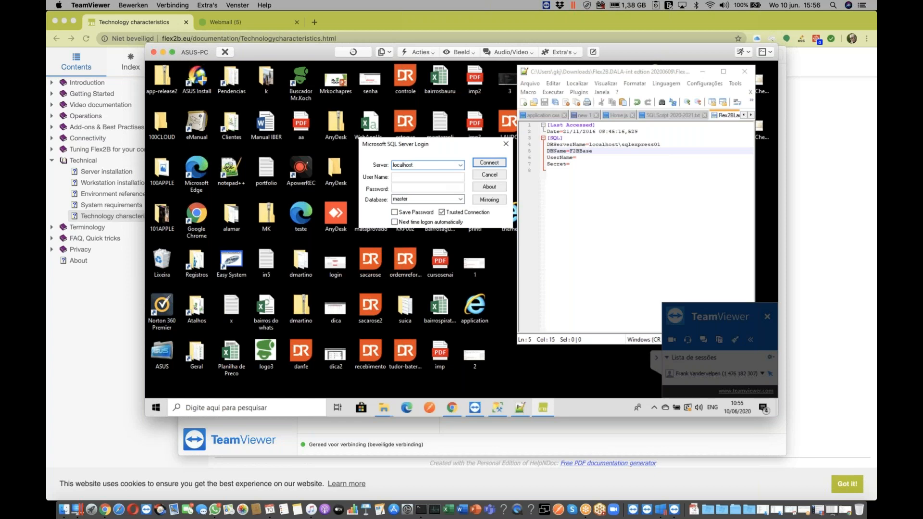
type("\\SQLEXPRESS01")
key("Tab")
Step: Check the server's database list, then select the full server name localhost\SQLEXPRESS01
left_click(461, 199)
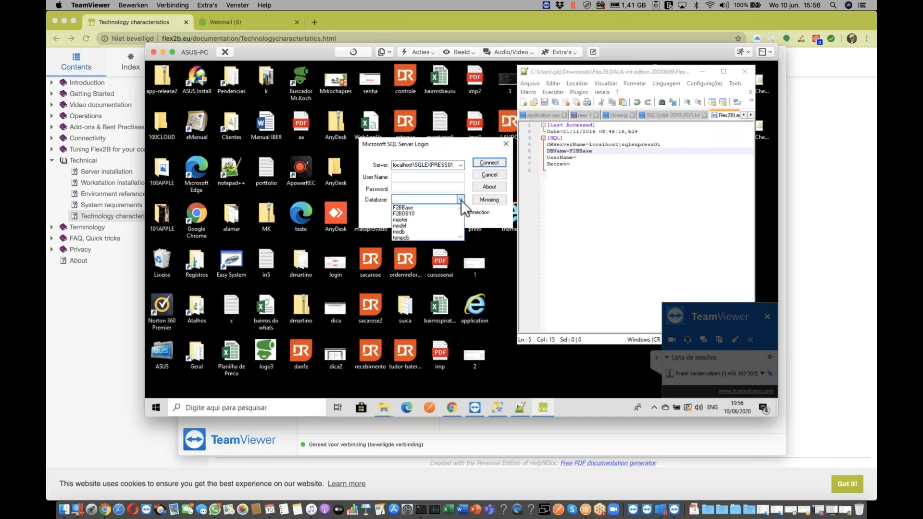
left_click(440, 165)
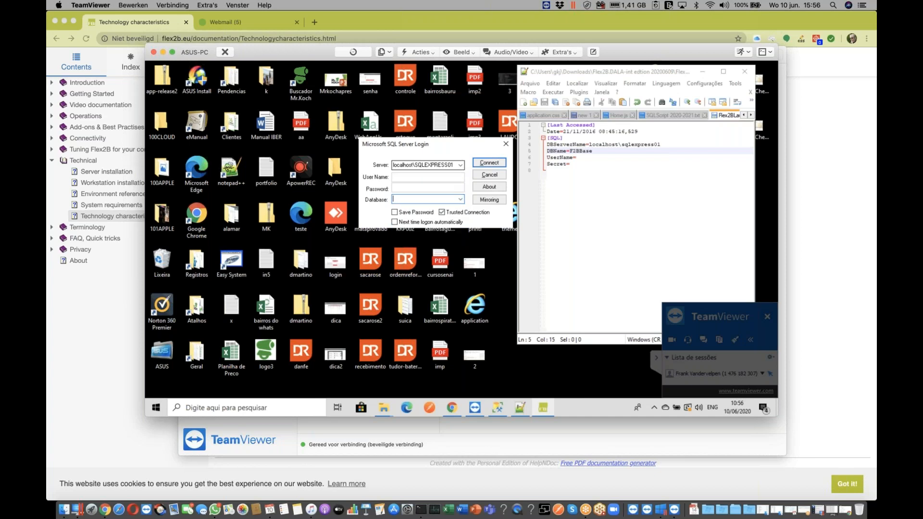
left_click_drag(453, 164, 394, 165)
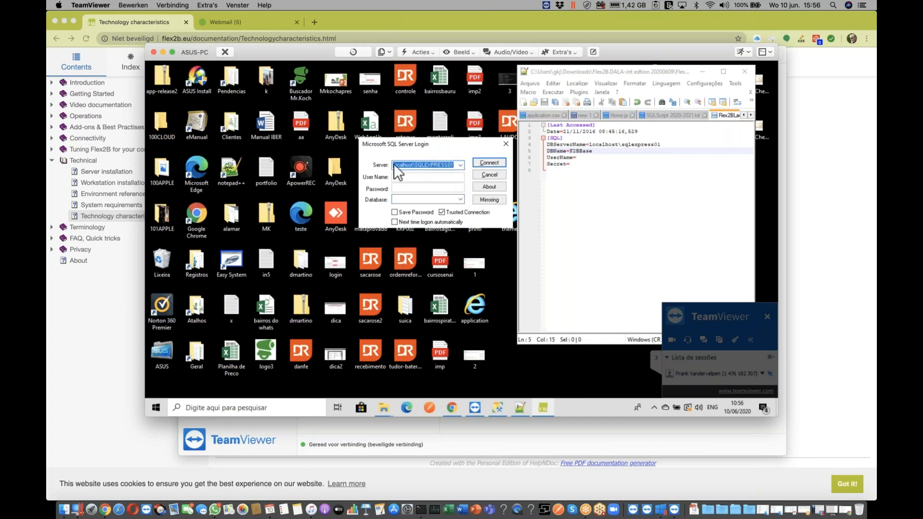
Step: Copy localhost\SQLEXPRESS01 and delete the old DBServerName value in the launch ini
right_click(406, 165)
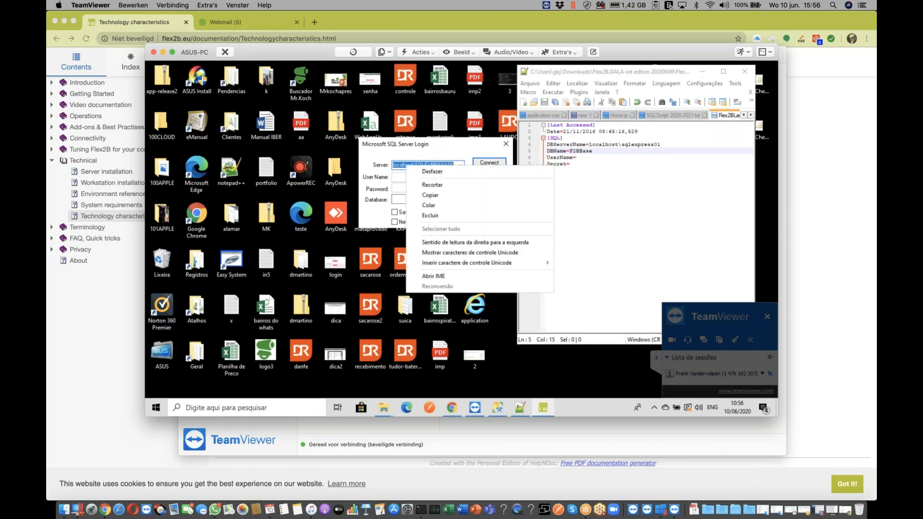
left_click(428, 194)
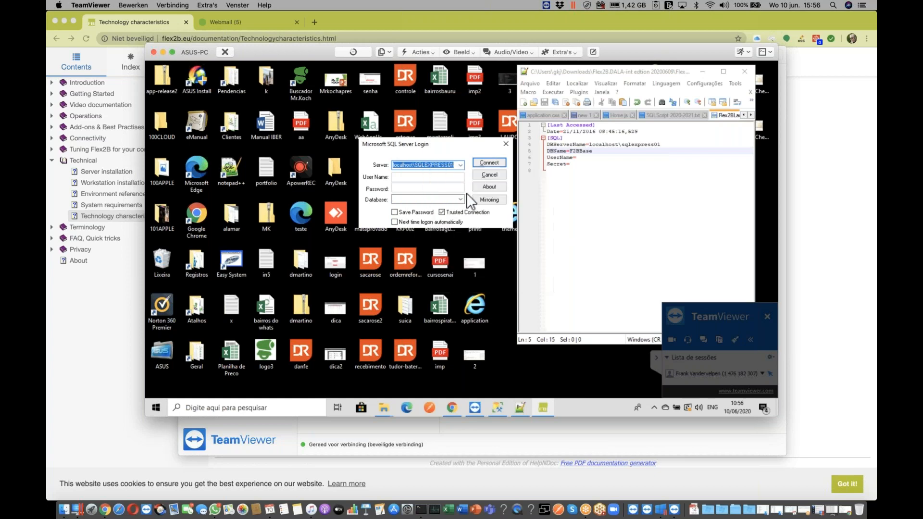
left_click(659, 145)
left_click_drag(589, 145, 623, 145)
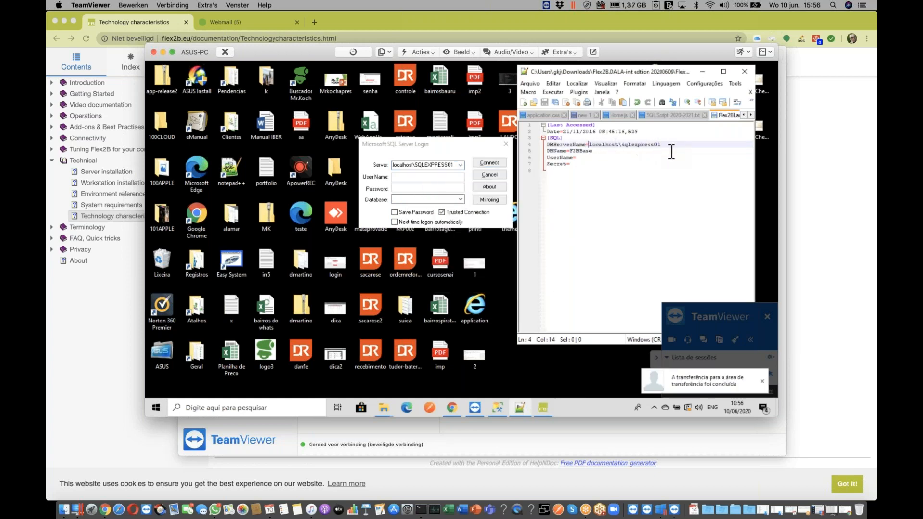
left_click(665, 145, "shift")
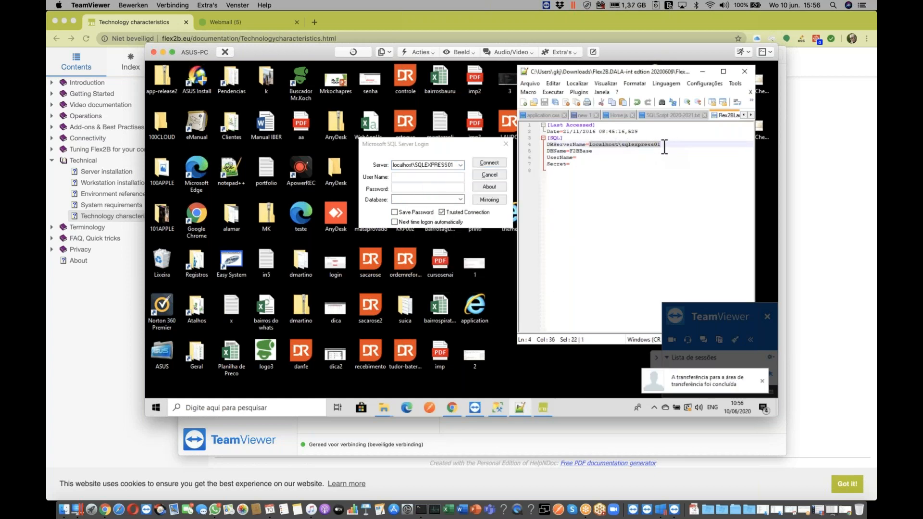
key("super+v")
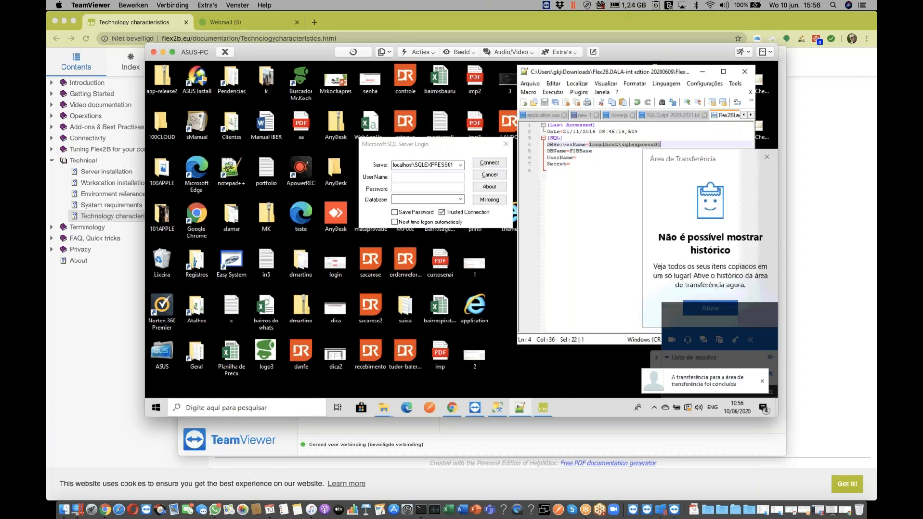
left_click(766, 157)
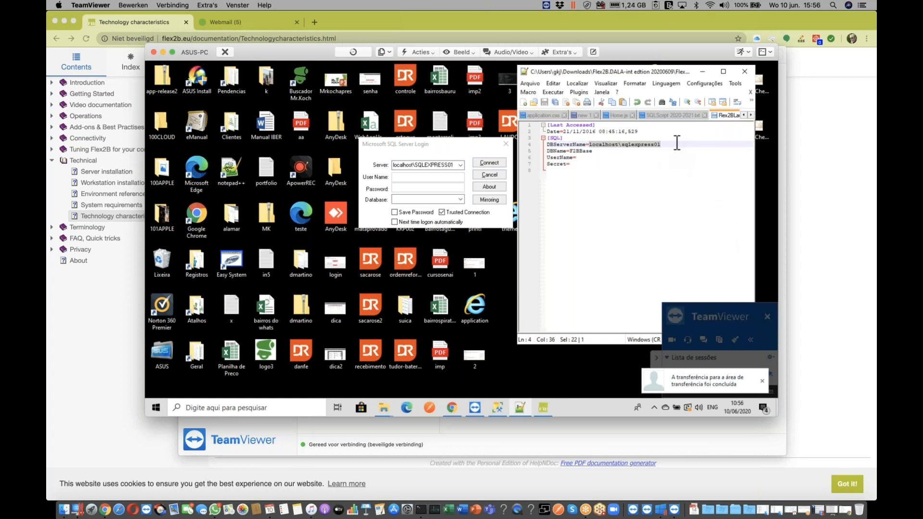
key("BackSpace")
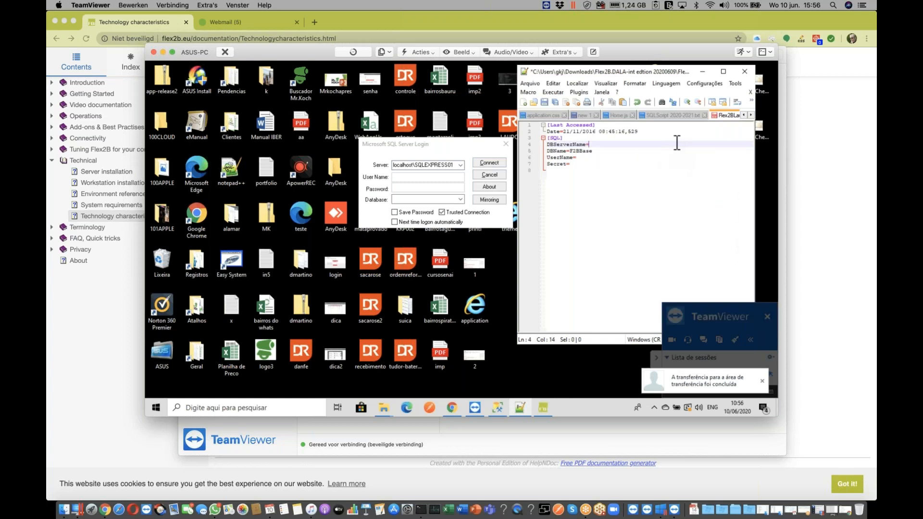
Step: Paste localhost\SQLEXPRESS01 after DBServerName=, save Flex2BLaunch, and cancel the SQL login
right_click(596, 143)
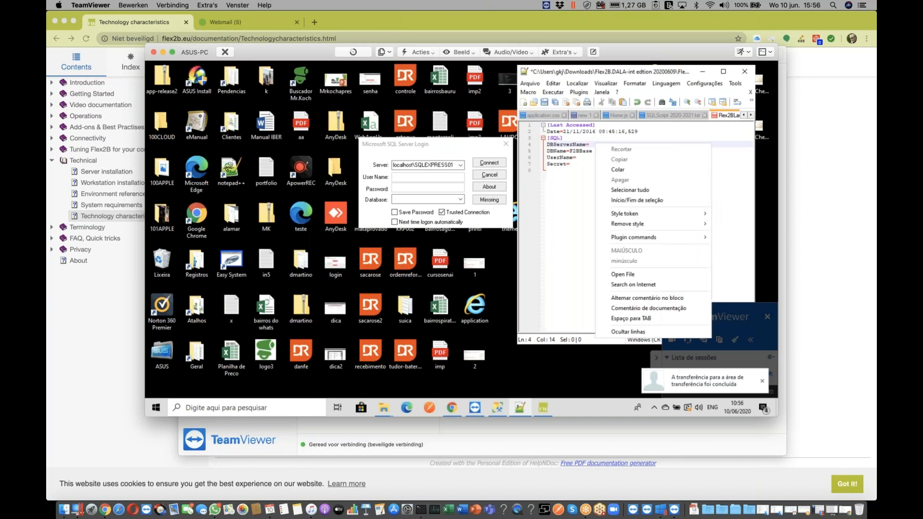
left_click(612, 174)
left_click(542, 104)
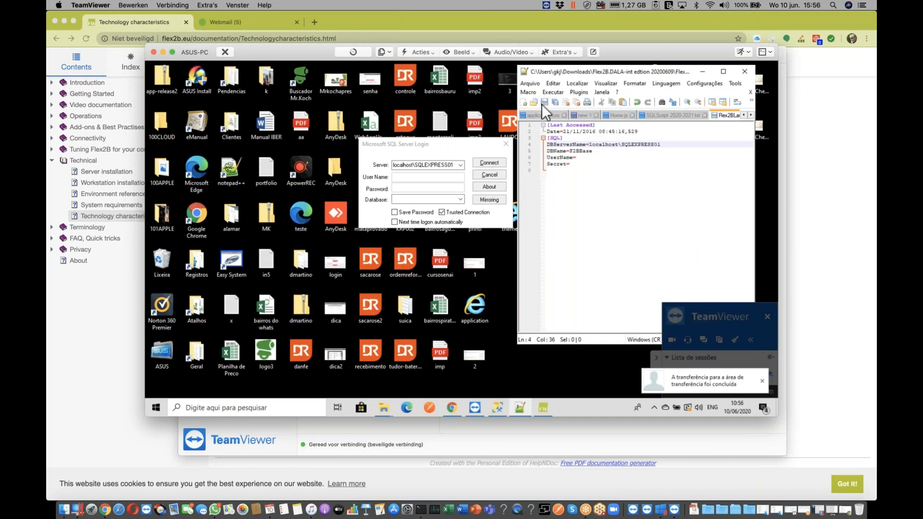
left_click(491, 174)
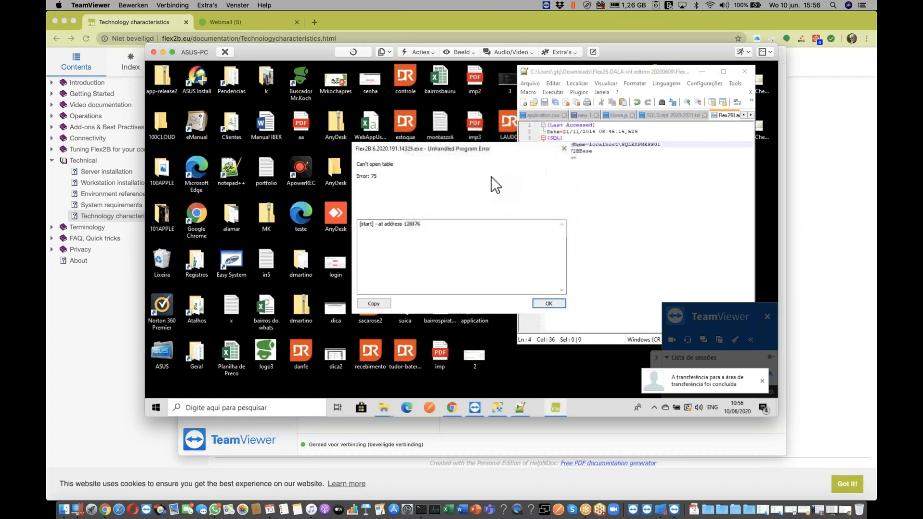
Step: Dismiss the Can't open table error and return to the Programs folder window
left_click(547, 302)
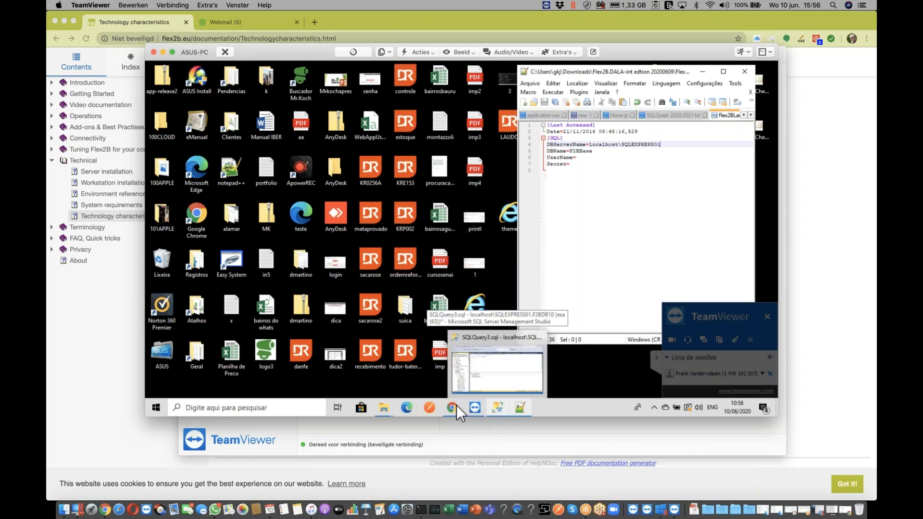
mouse_move(388, 408)
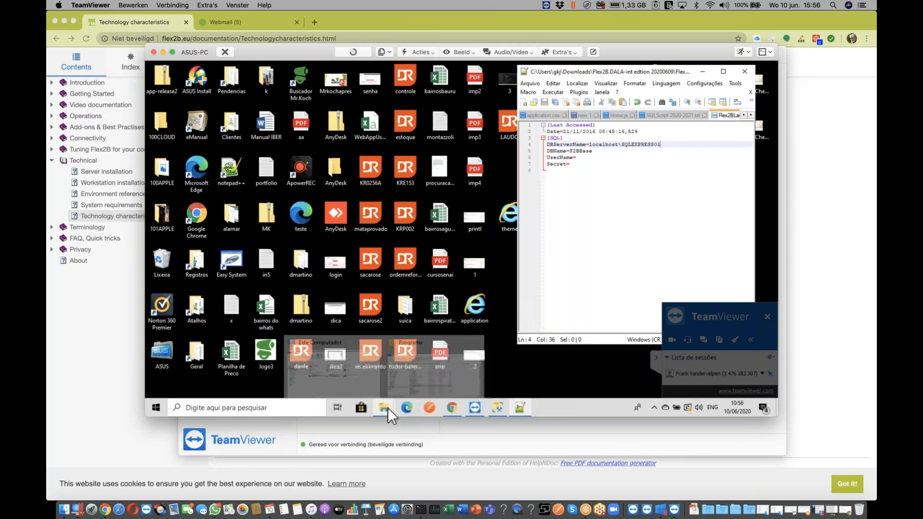
left_click(417, 372)
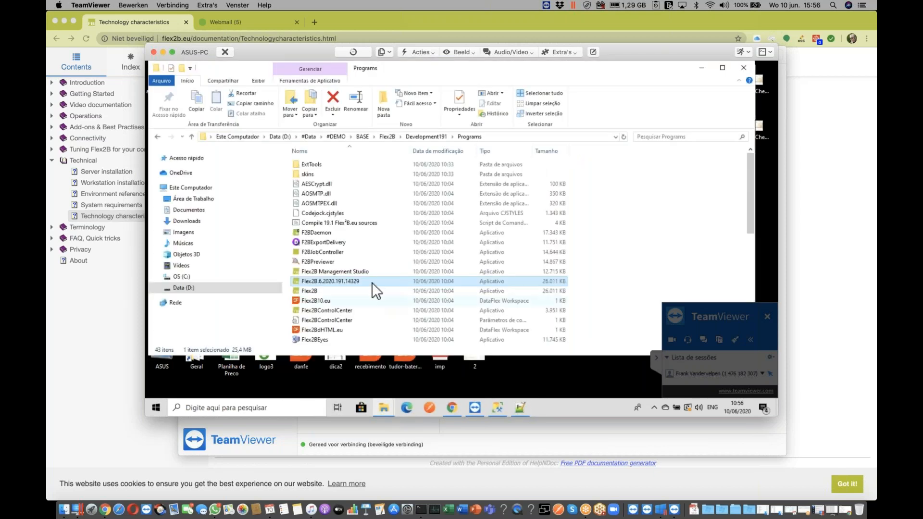
double_click(356, 282)
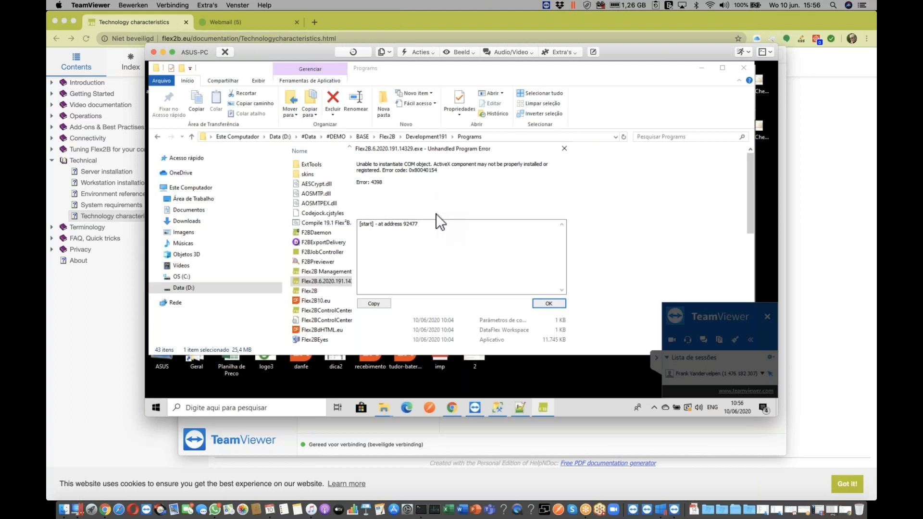
left_click(548, 304)
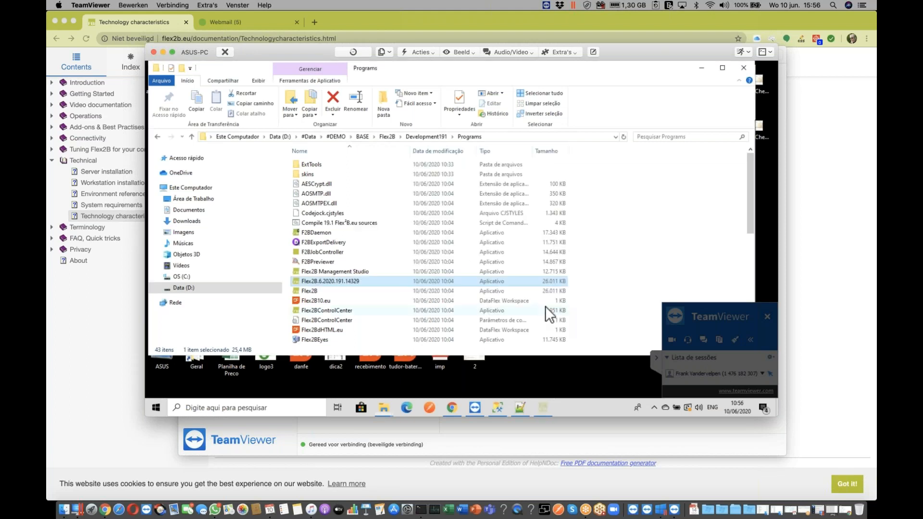
left_click(656, 359)
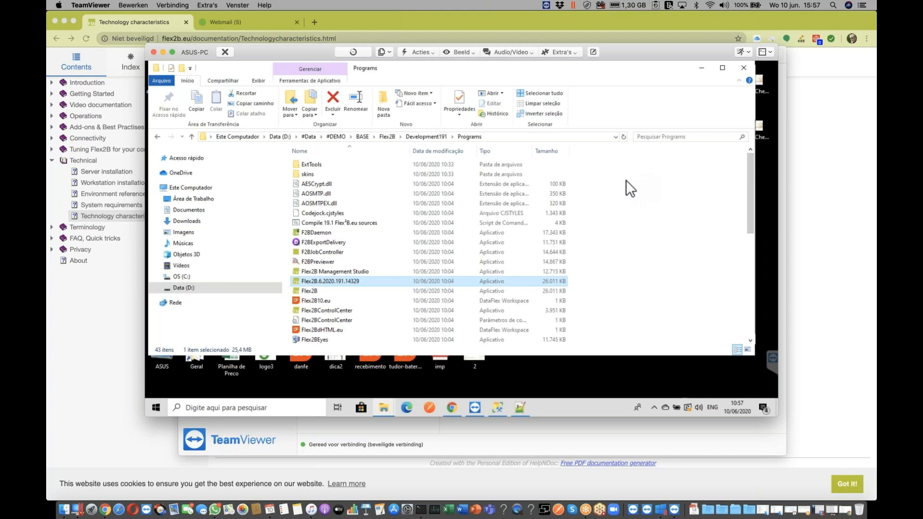
double_click(357, 281)
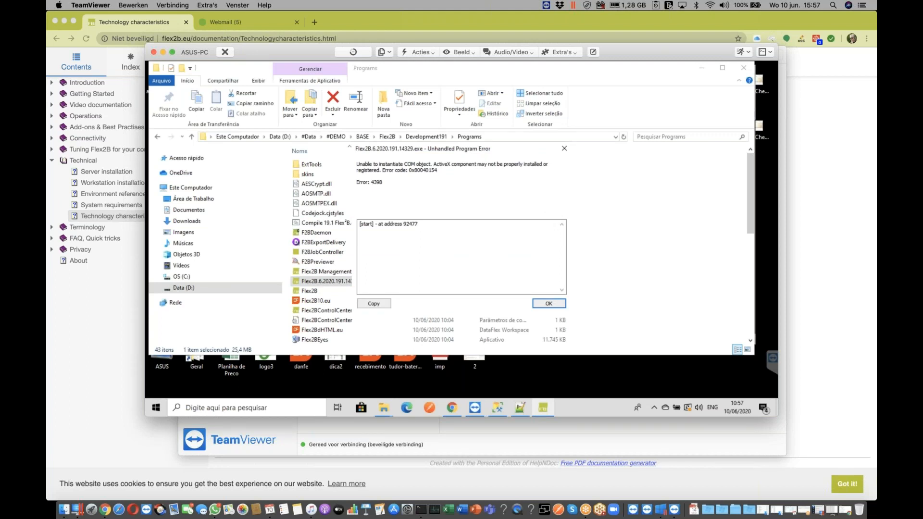
key("Return")
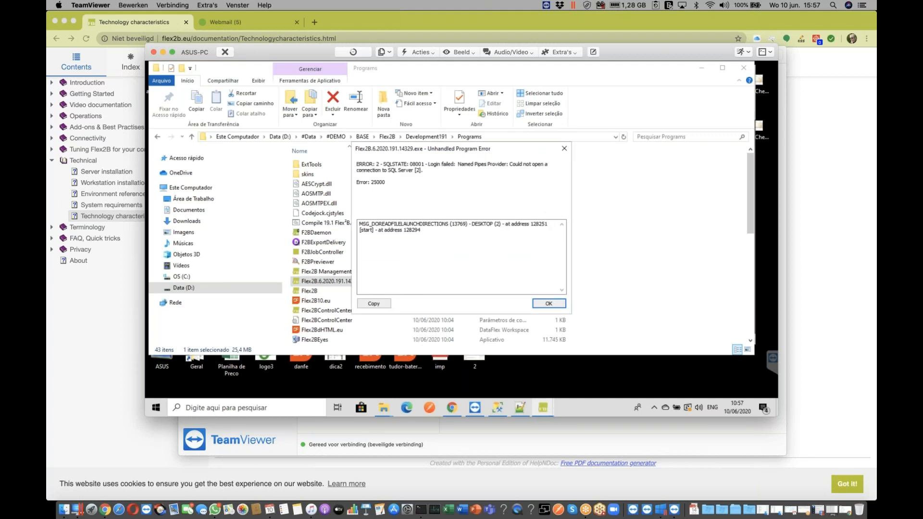
left_click(544, 304)
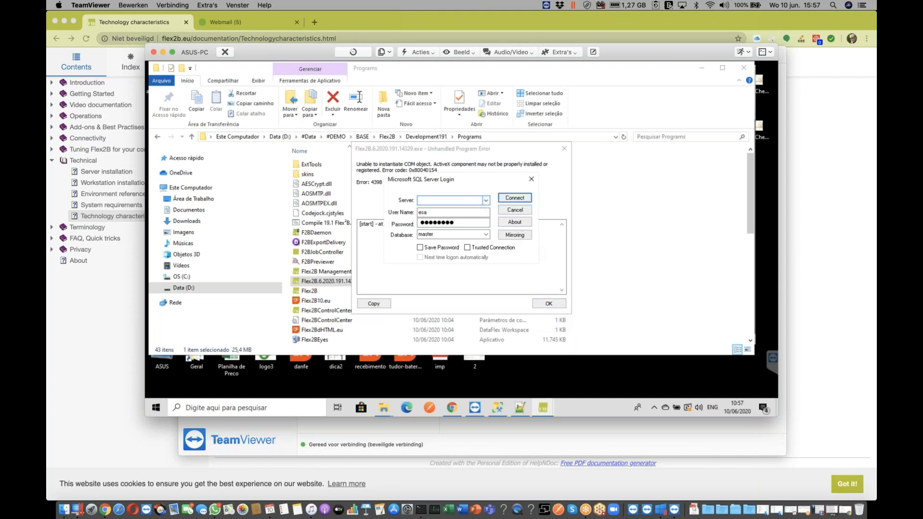
right_click(476, 200)
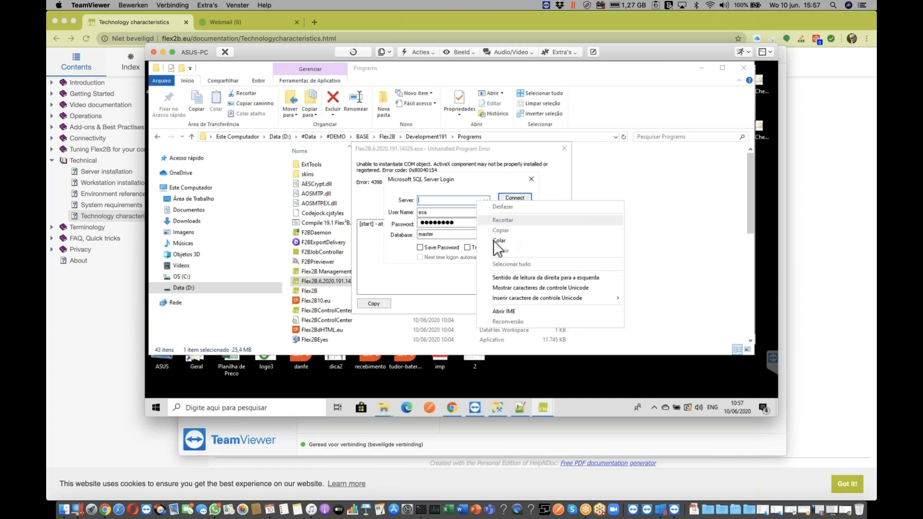
left_click(493, 241)
key("Tab")
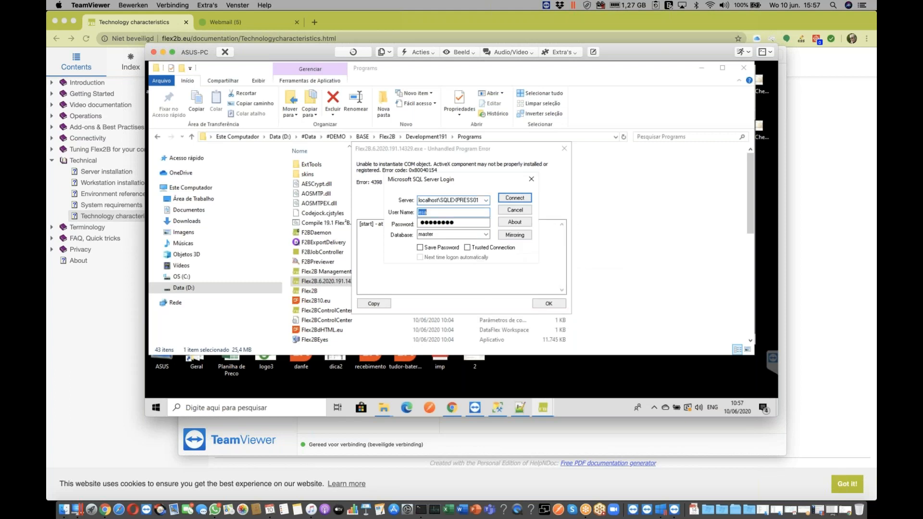
key("BackSpace")
key("Tab")
key("BackSpace")
key("Tab")
key("Tab")
left_click(487, 235)
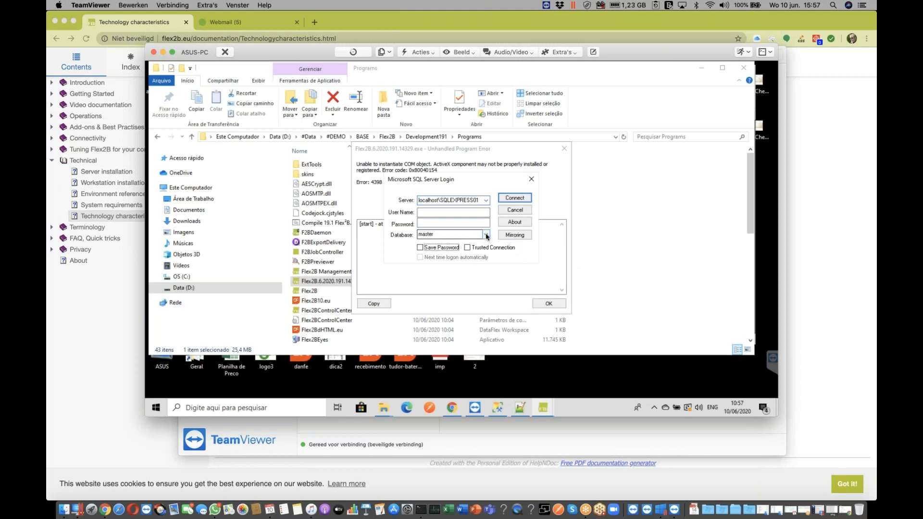
left_click(480, 242)
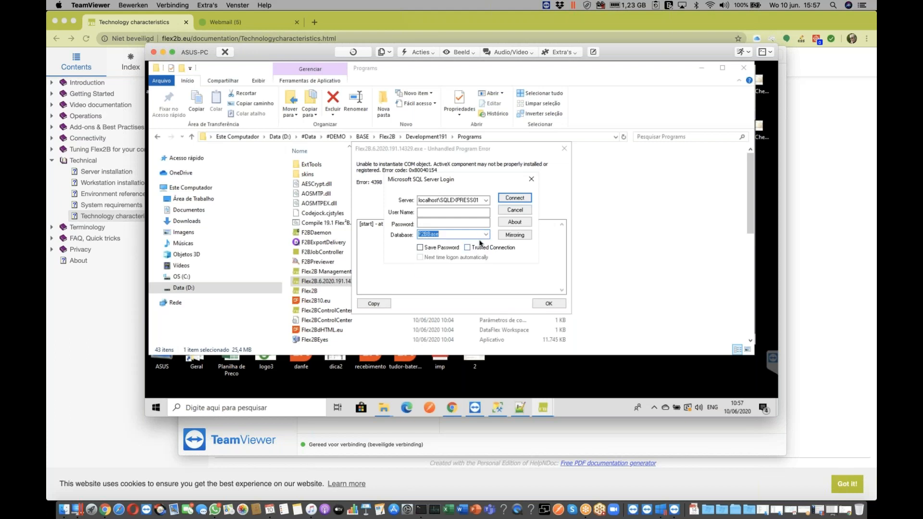
left_click(512, 199)
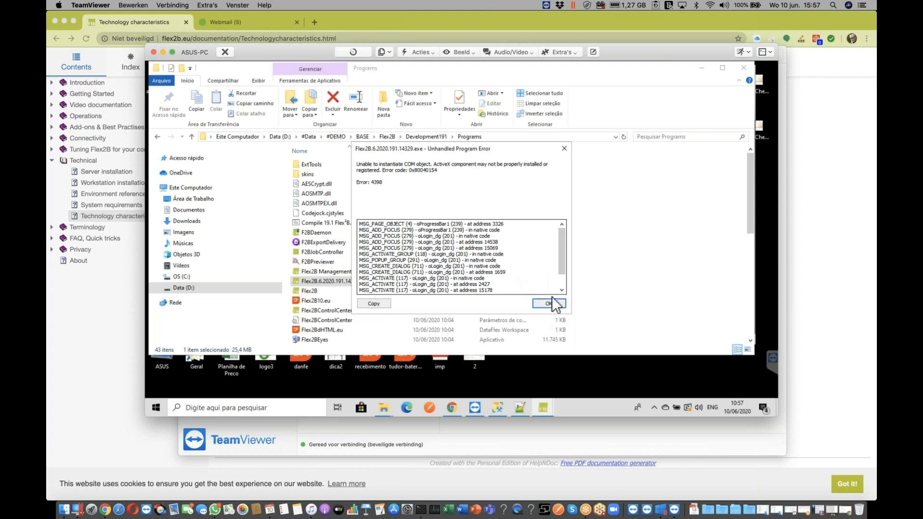
left_click(560, 283)
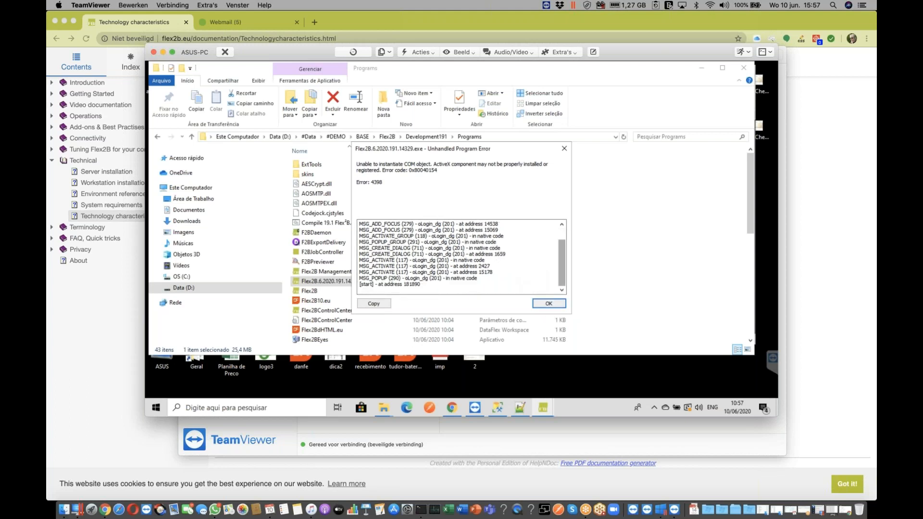
left_click(550, 304)
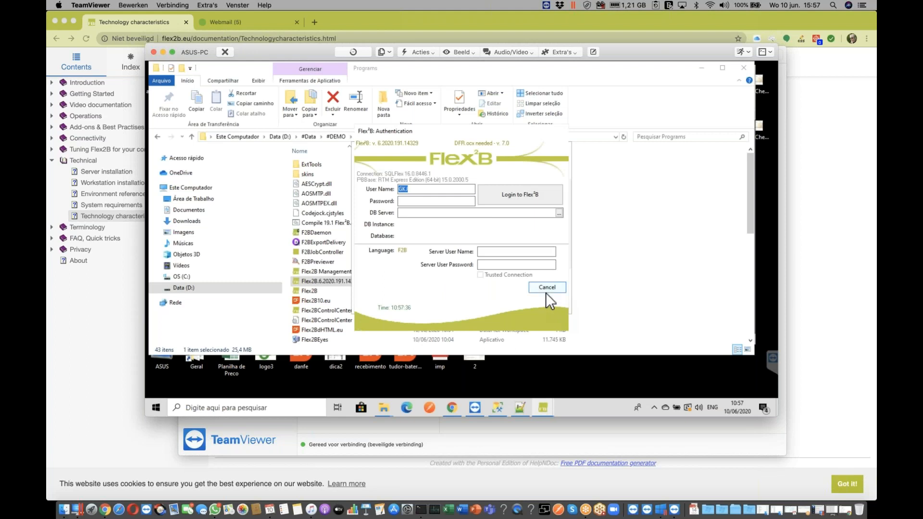
left_click(547, 287)
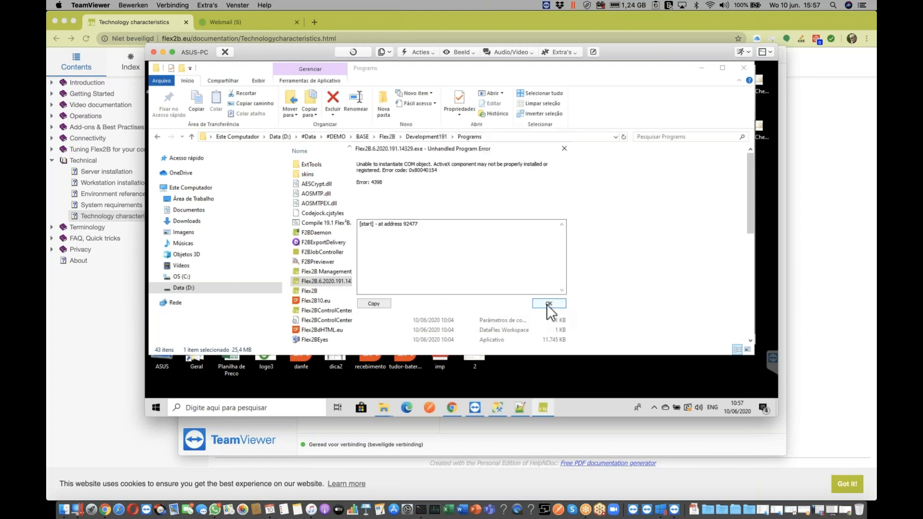
left_click(548, 303)
left_click(621, 257)
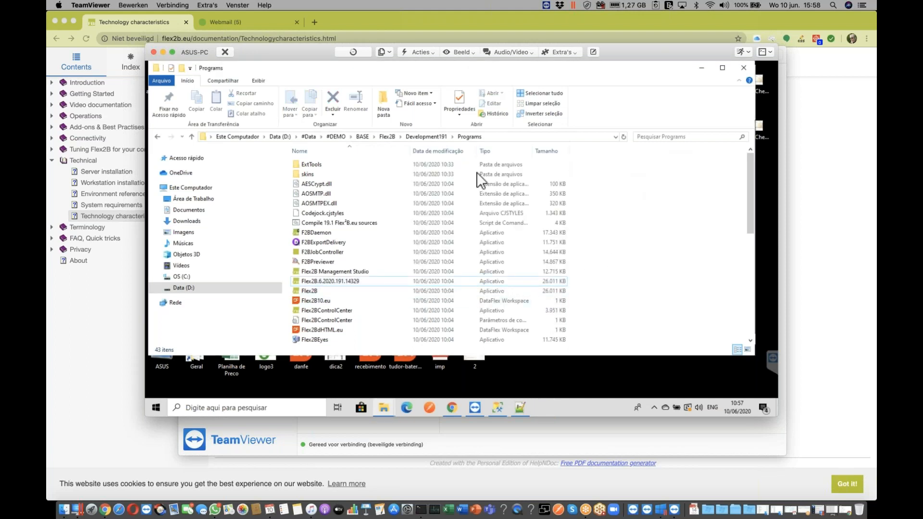
Step: Go up to D:\#Data, then open #Deploy and its 2020 folder
left_click(386, 137)
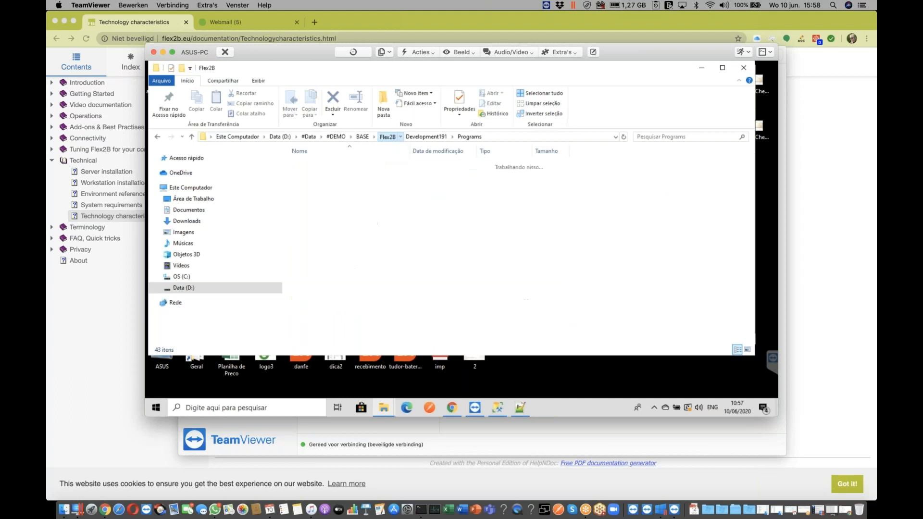
left_click(362, 137)
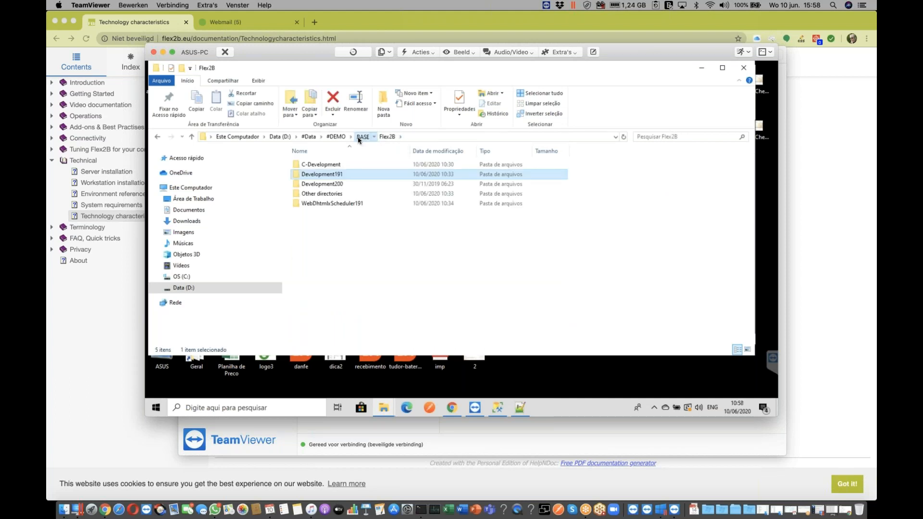
left_click(337, 137)
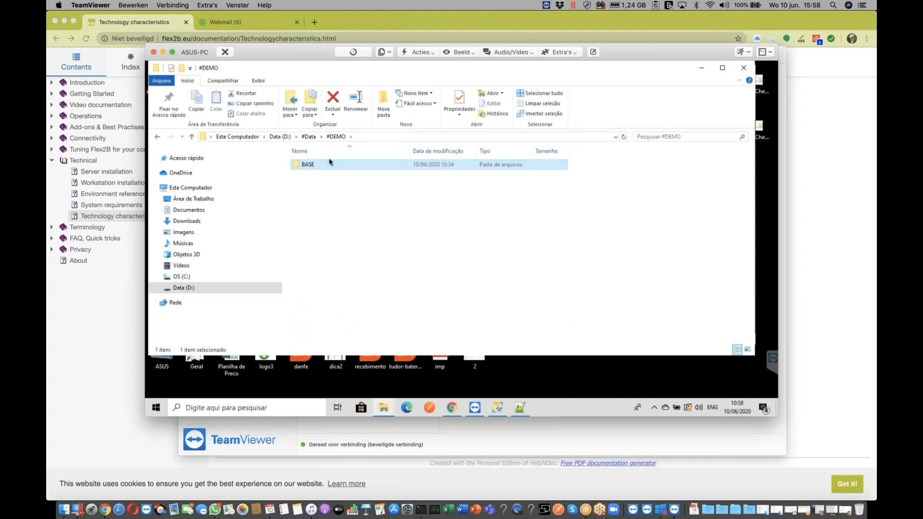
left_click(309, 137)
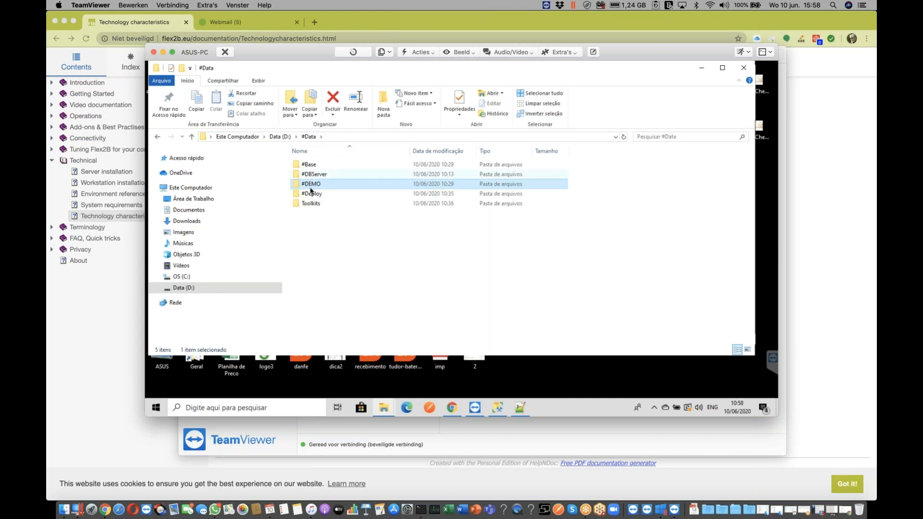
double_click(311, 194)
double_click(310, 164)
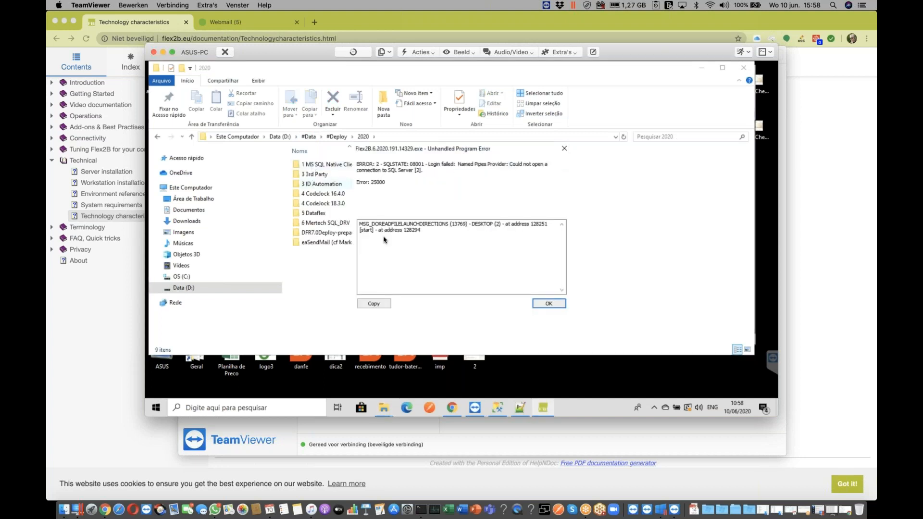
Step: Dismiss Flex2B's login-failed error, cancel the SQL login, and close the Can't open table error
left_click(545, 304)
left_click(518, 213)
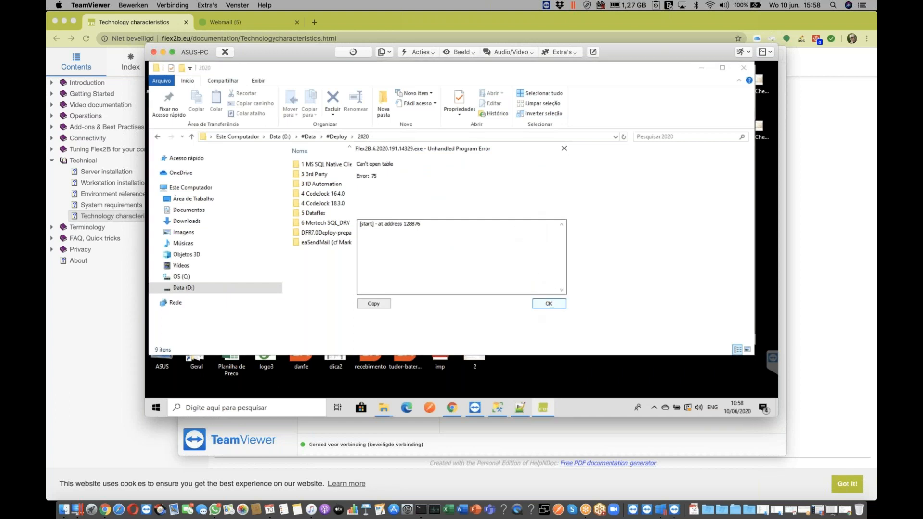
left_click(549, 304)
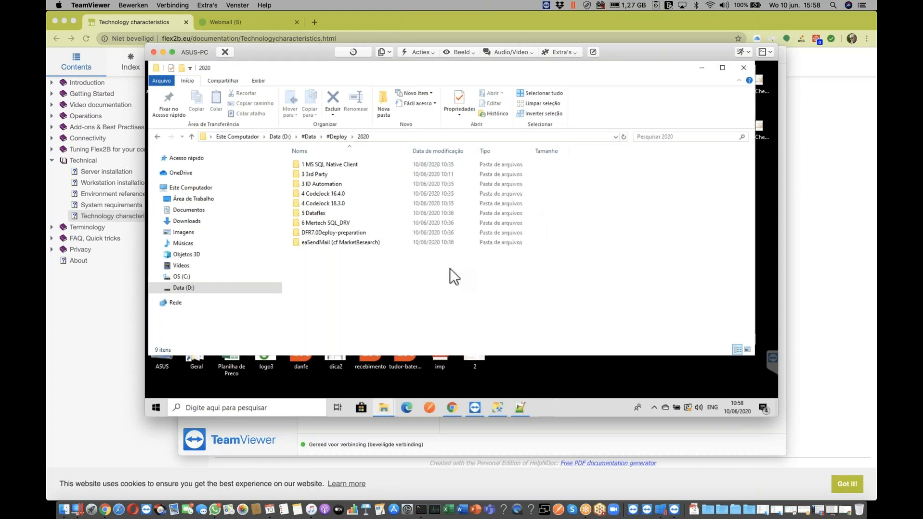
Step: Copy the installer key from the Codejock 16.4.0 notes file in 4 Codejock 16.4.0
double_click(317, 193)
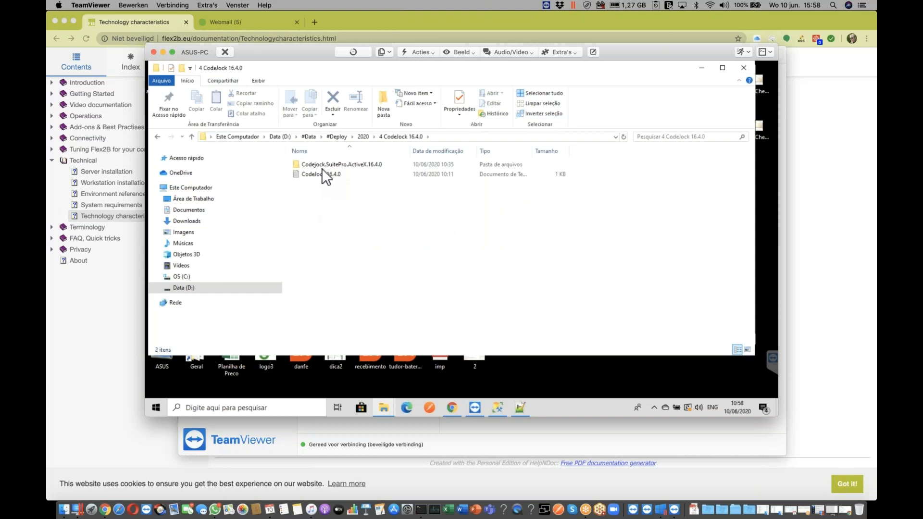
left_click(321, 175)
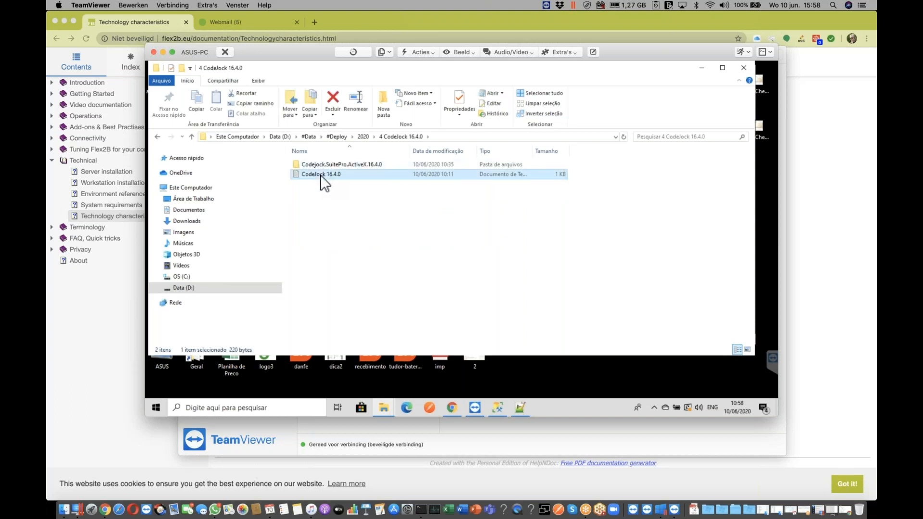
double_click(321, 174)
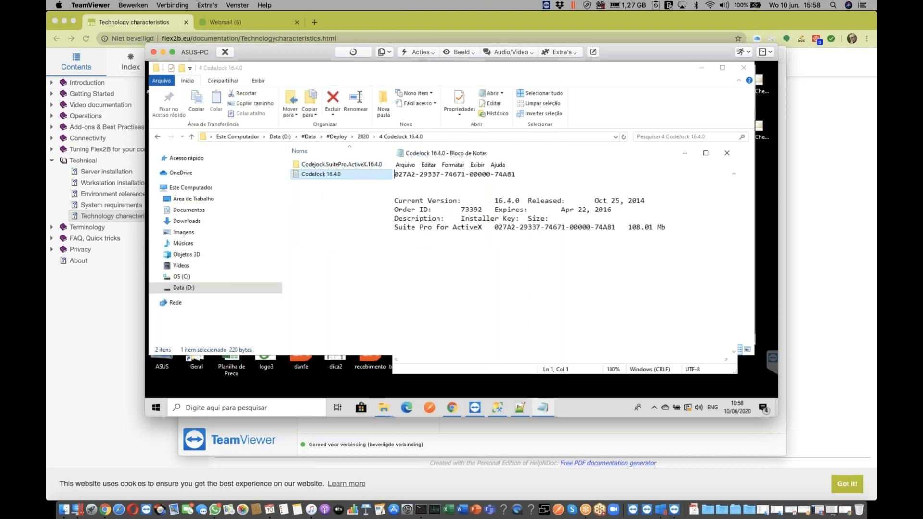
triple_click(516, 175)
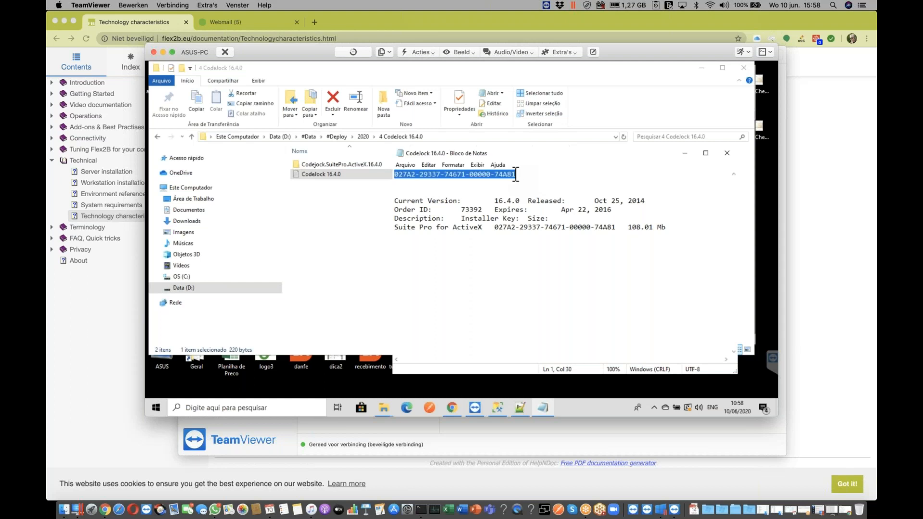
right_click(508, 174)
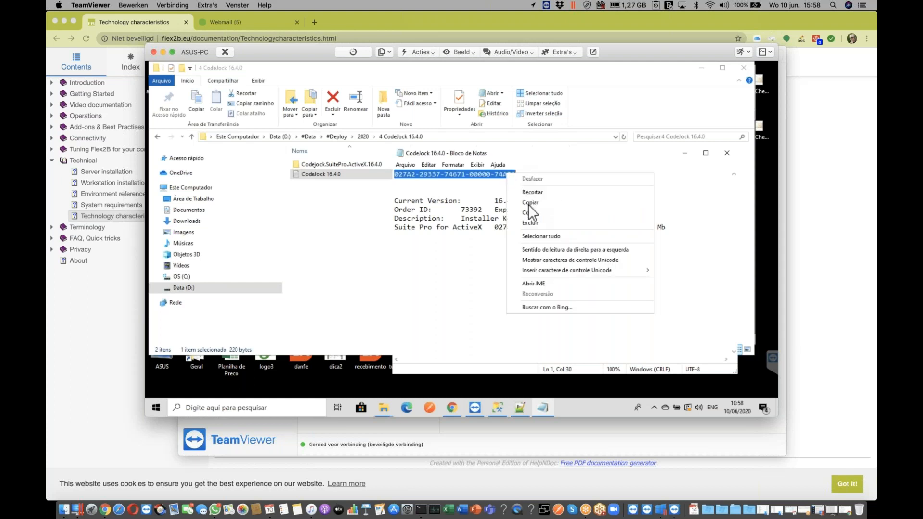
left_click(529, 204)
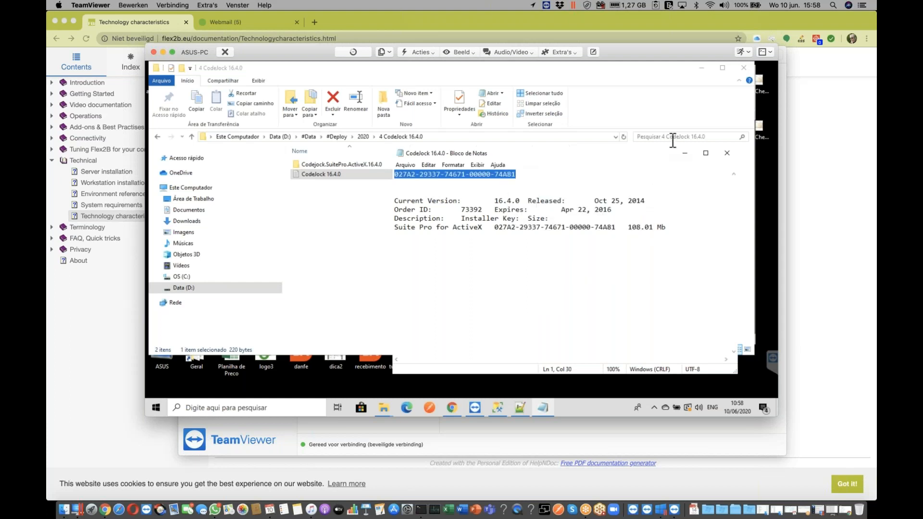
left_click(727, 153)
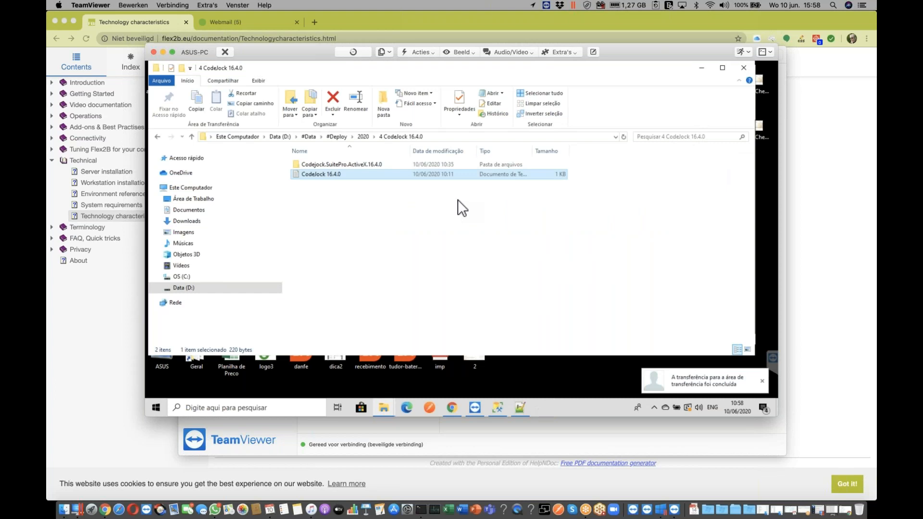
Step: Run the Codejock.SuitePro.ActiveX.16.4.0 installer as administrator and approve elevation
double_click(388, 164)
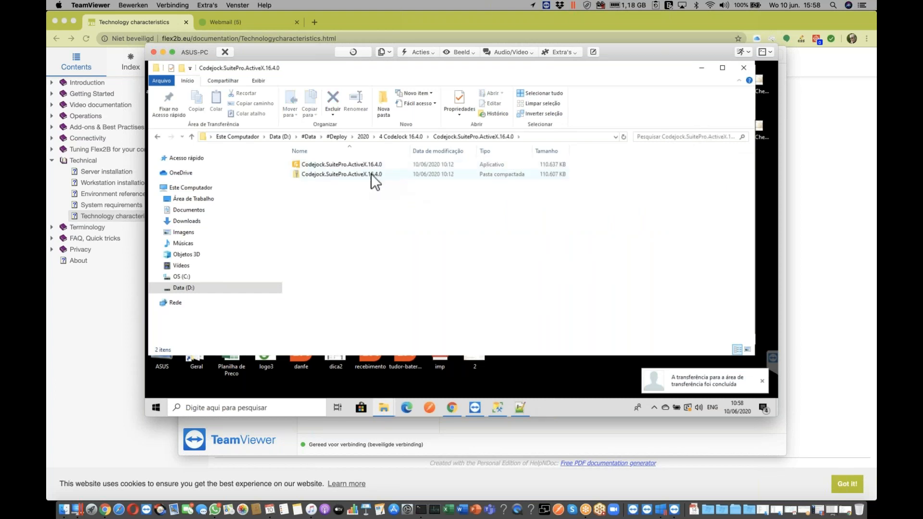
left_click(367, 164)
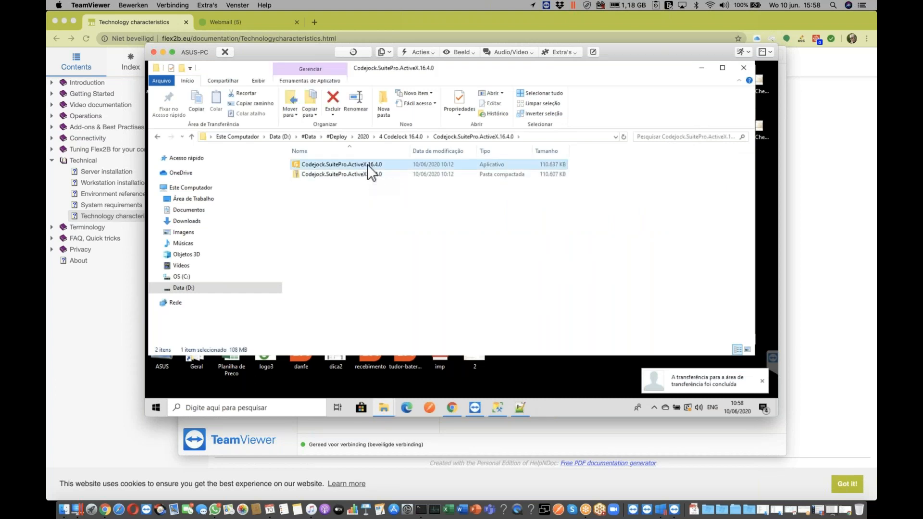
right_click(369, 166)
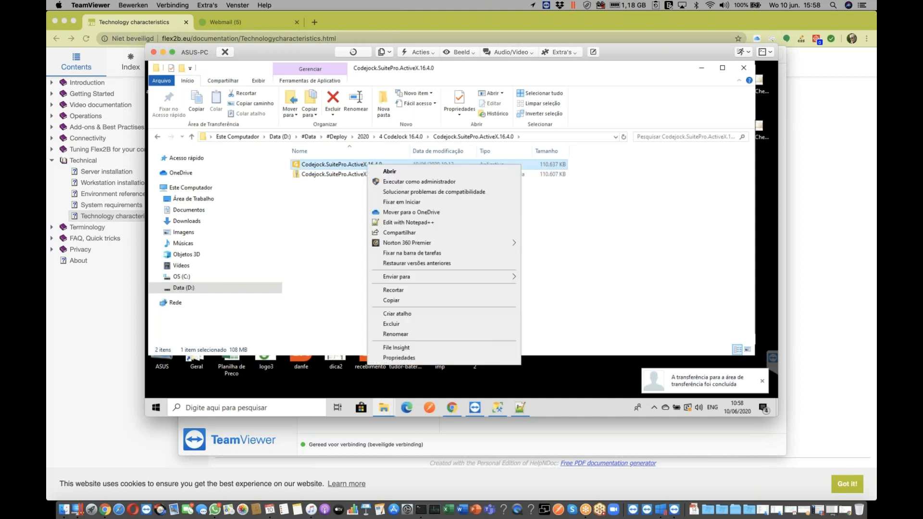
left_click(394, 182)
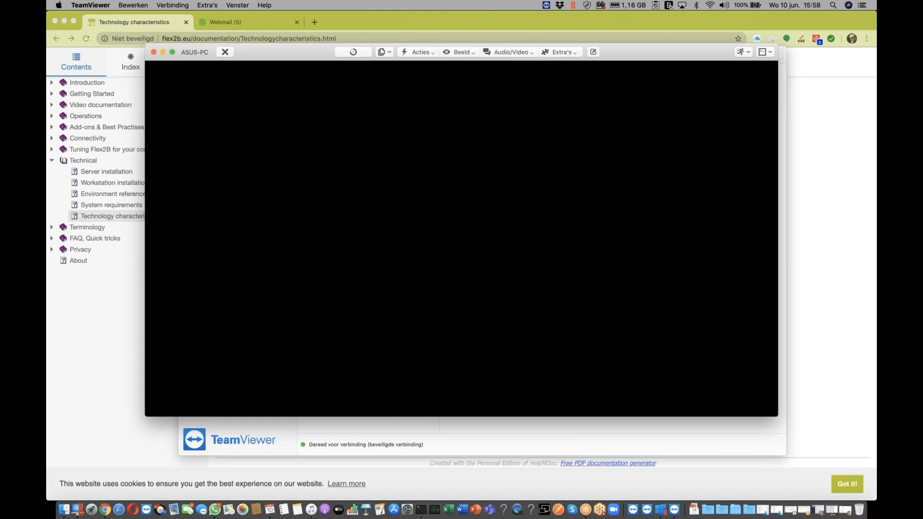
left_click(421, 300)
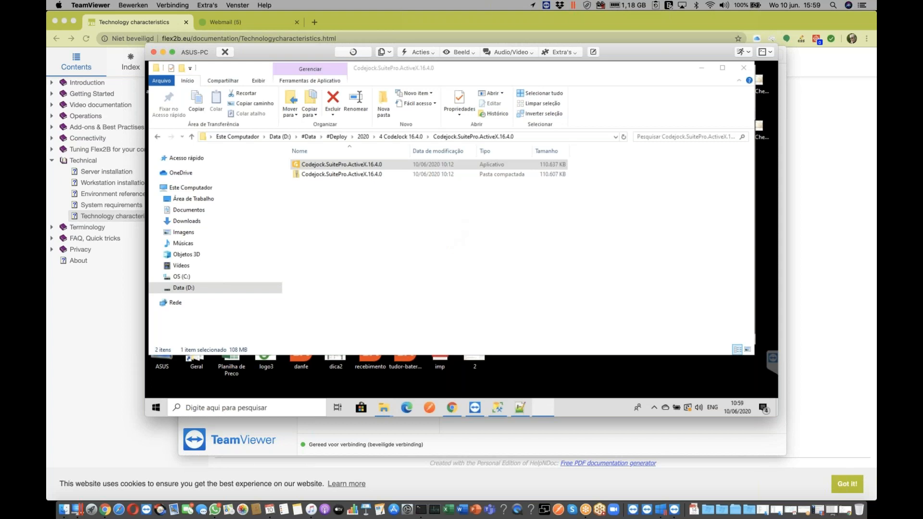
Step: Accept the licence agreement and paste the copied serial into product activation
left_click(520, 308)
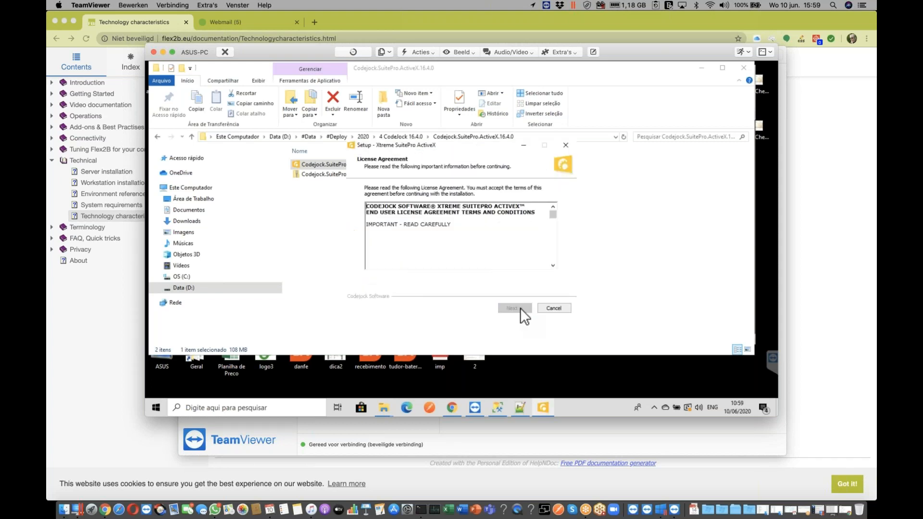
key("alt+a")
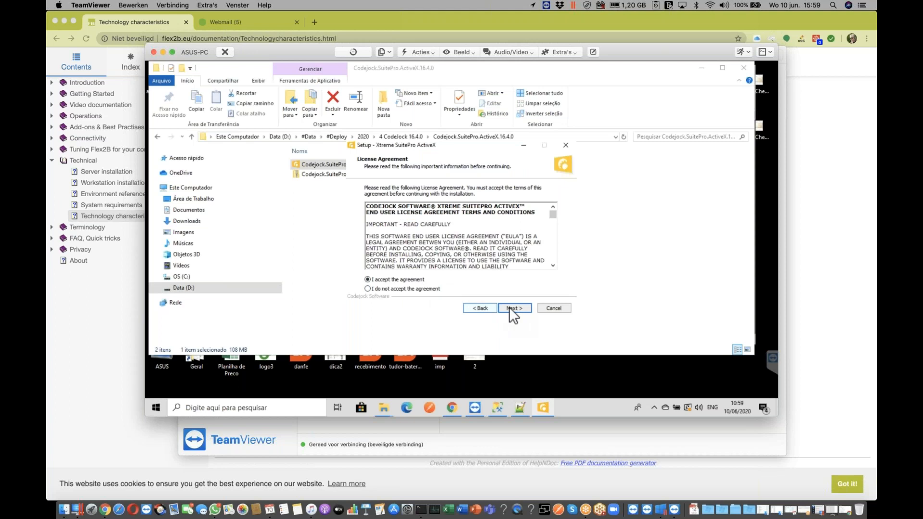
left_click(509, 307)
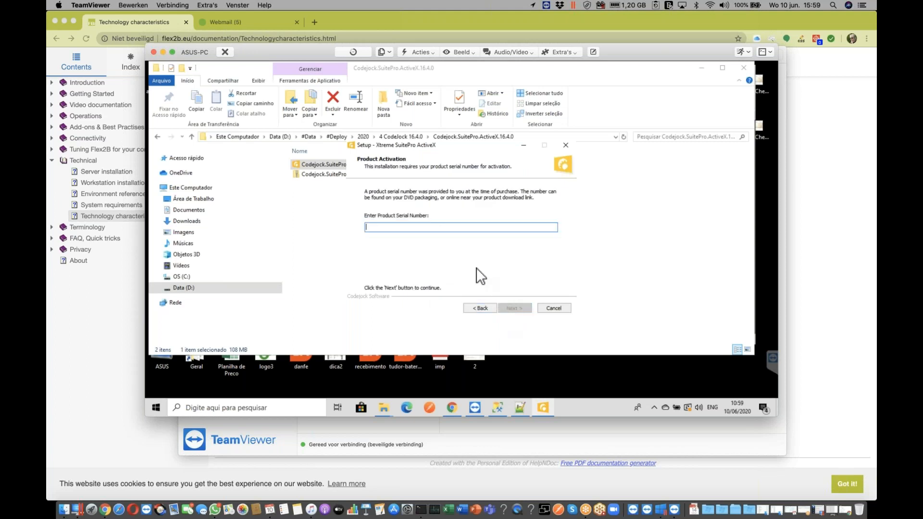
right_click(457, 227)
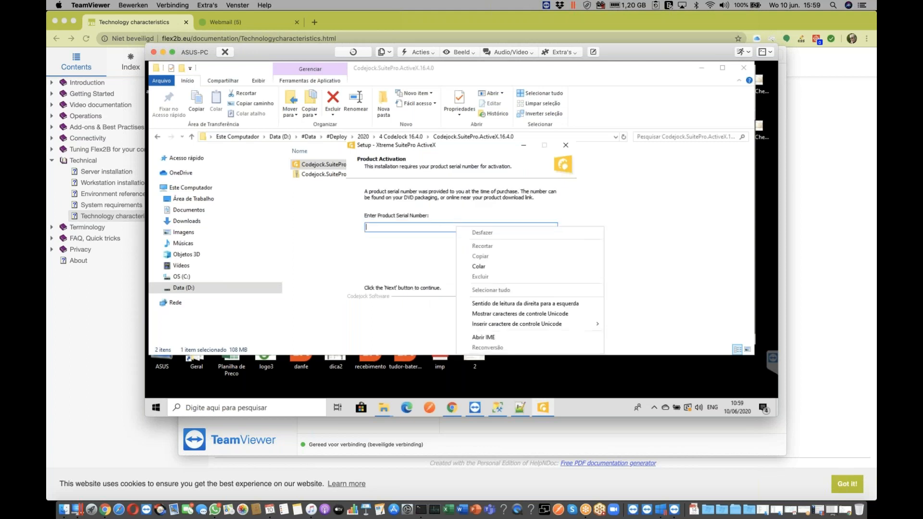
left_click(478, 266)
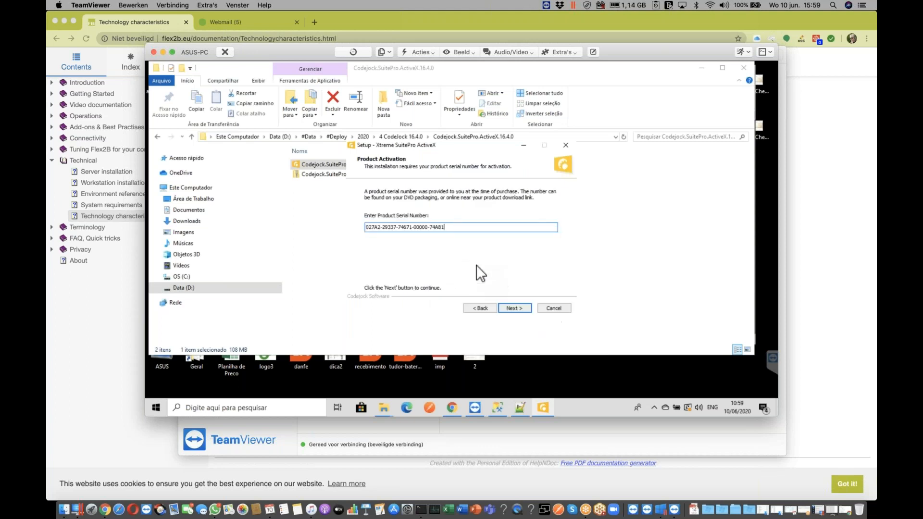
Step: Keep the default location, full installation and Start Menu folder to reach Ready to Install
left_click(510, 310)
left_click(509, 310)
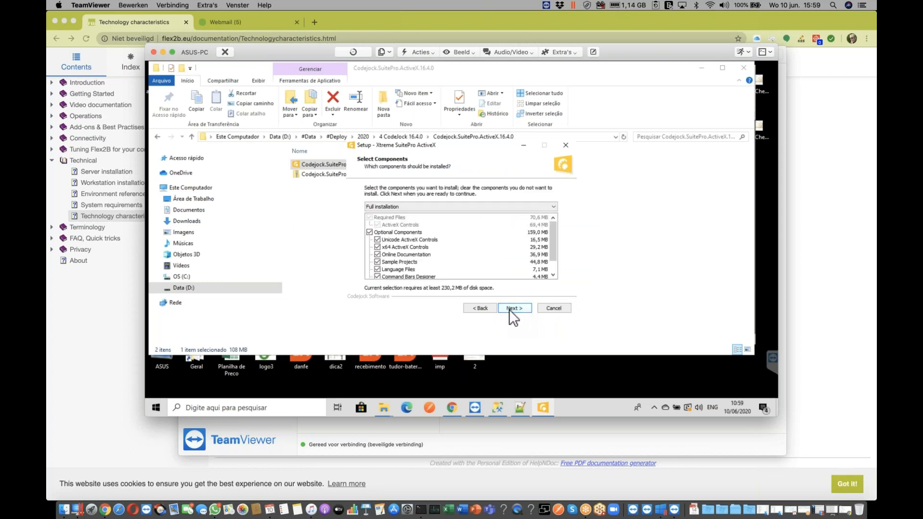
left_click(509, 310)
left_click(509, 309)
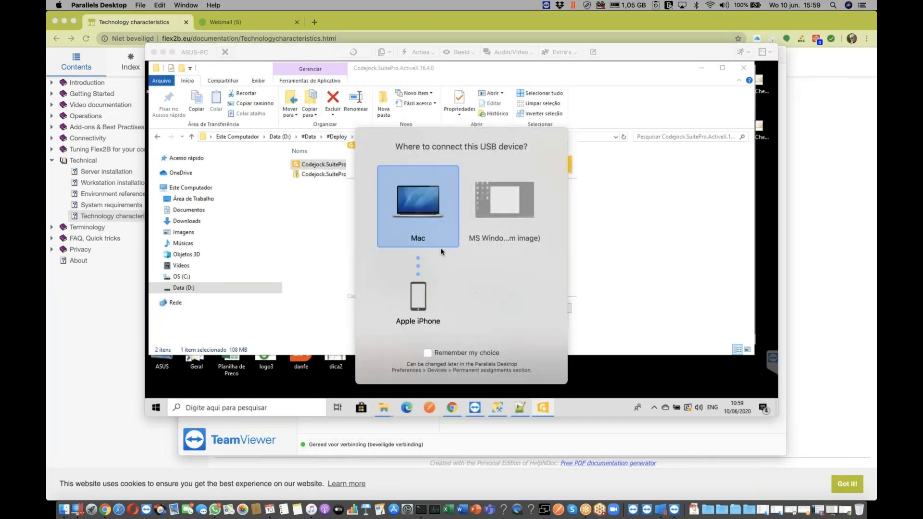
Step: Dismiss the USB device connection prompt and refocus the remote session window
left_click(420, 212)
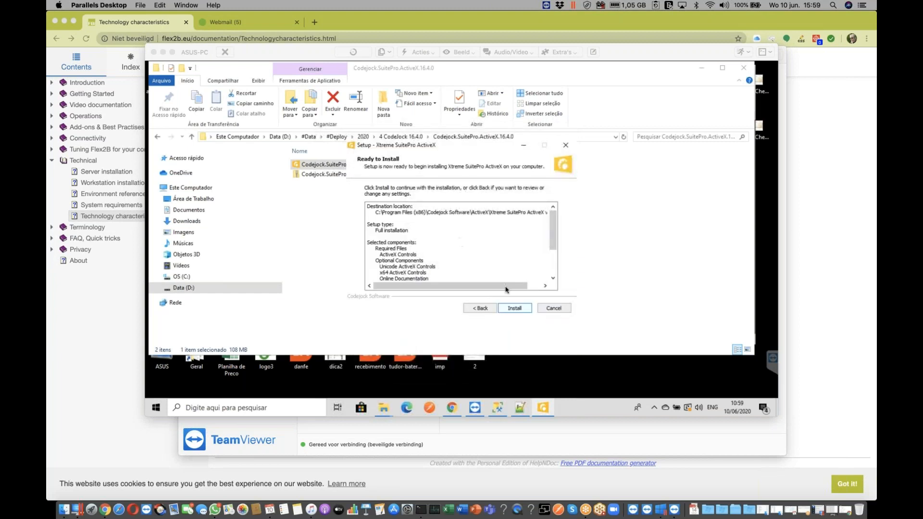
left_click(515, 308)
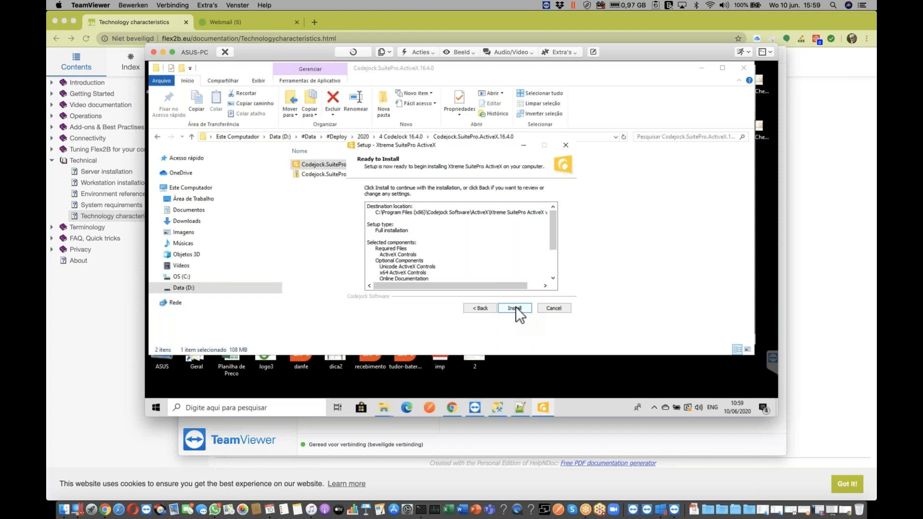
key("super+m")
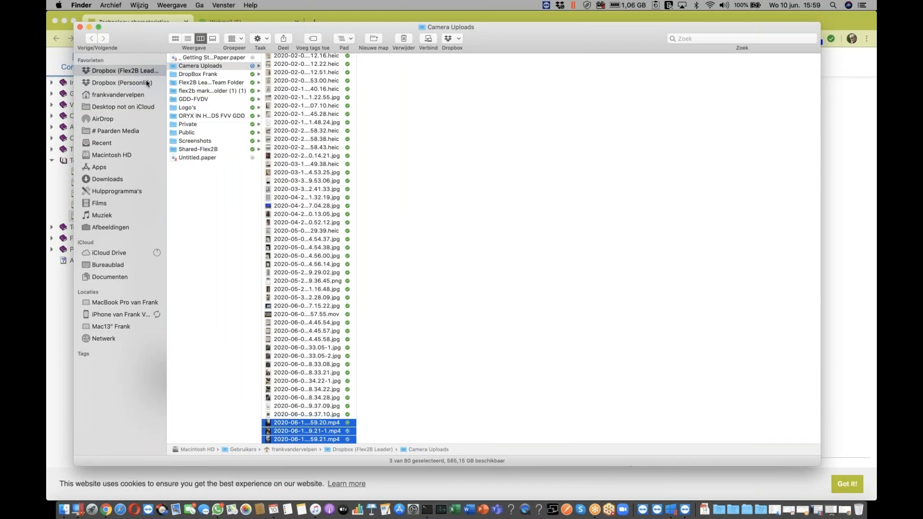
Step: Minimise the Finder Camera Uploads window and bring the remote setup wizard forward
left_click(90, 27)
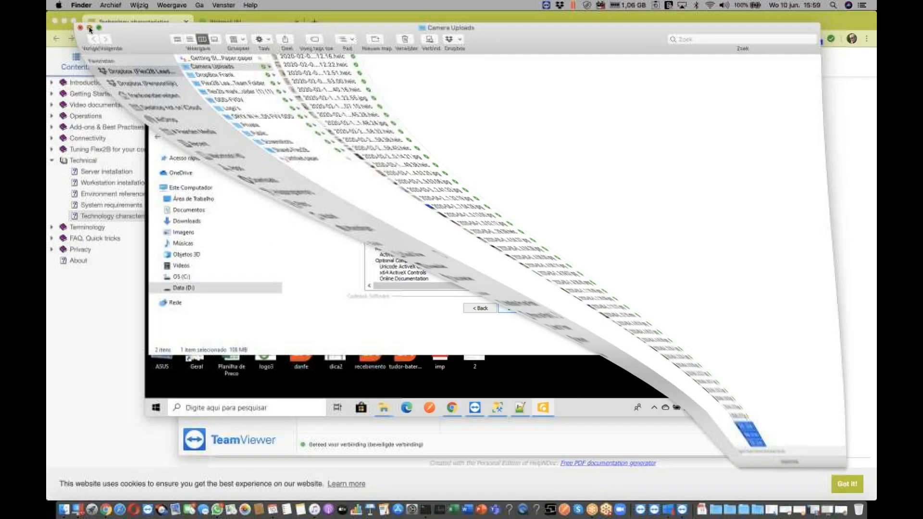
left_click(519, 306)
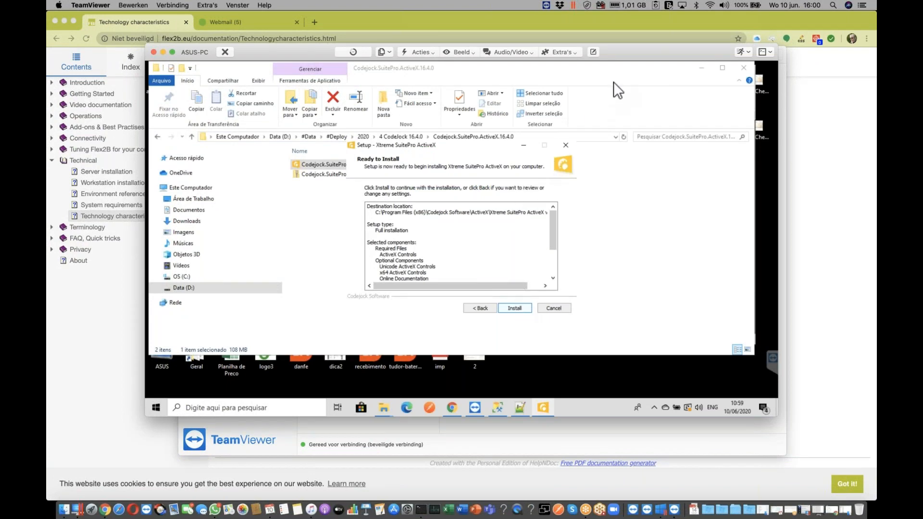
Step: Drag the TeamViewer remote session window lower on the screen
left_click_drag(628, 59, 627, 72)
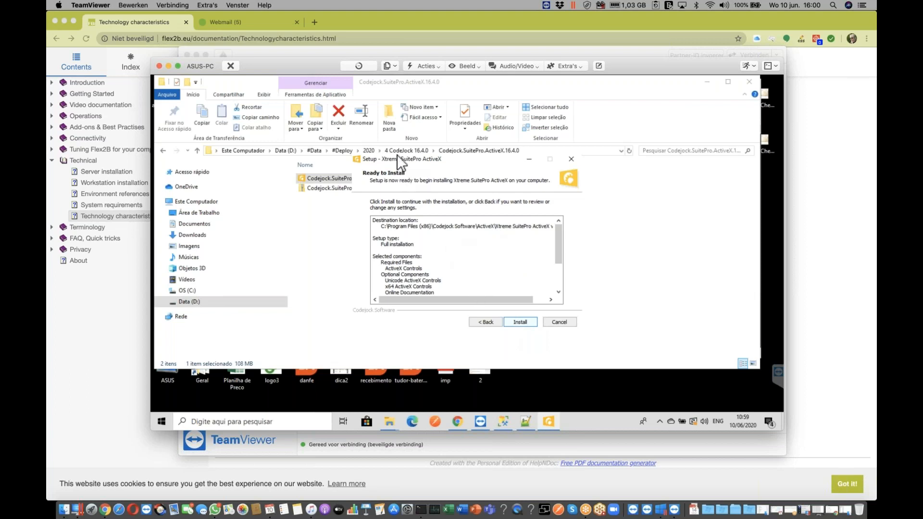
Step: Reconnect to ASUS-PC in TeamViewer by entering the partner's password and signing in
left_click(230, 66)
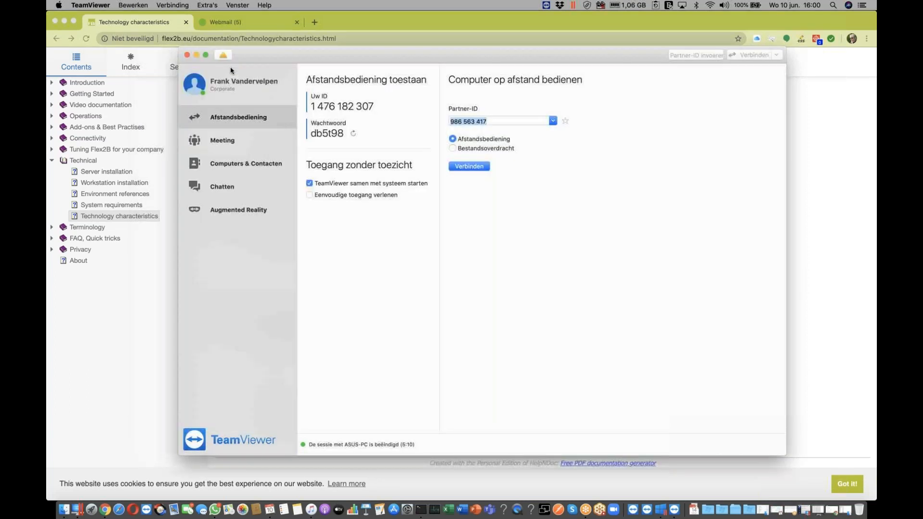
left_click(467, 167)
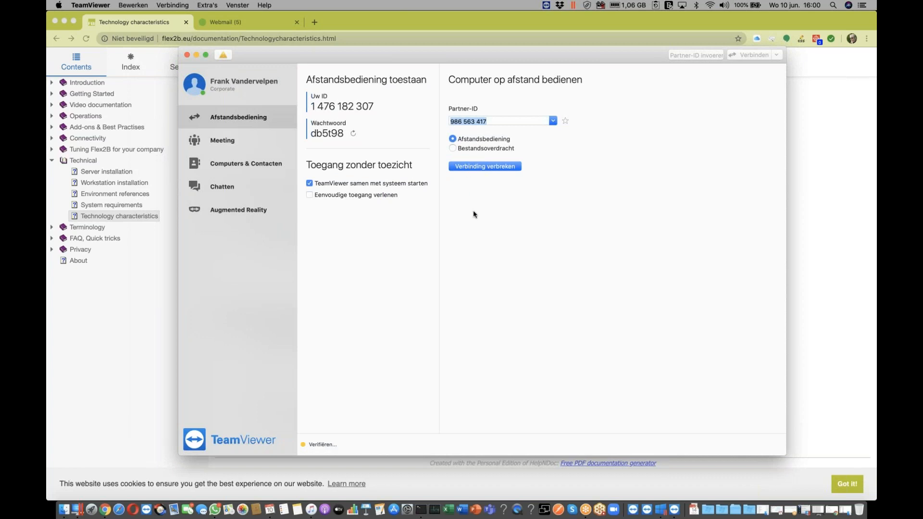
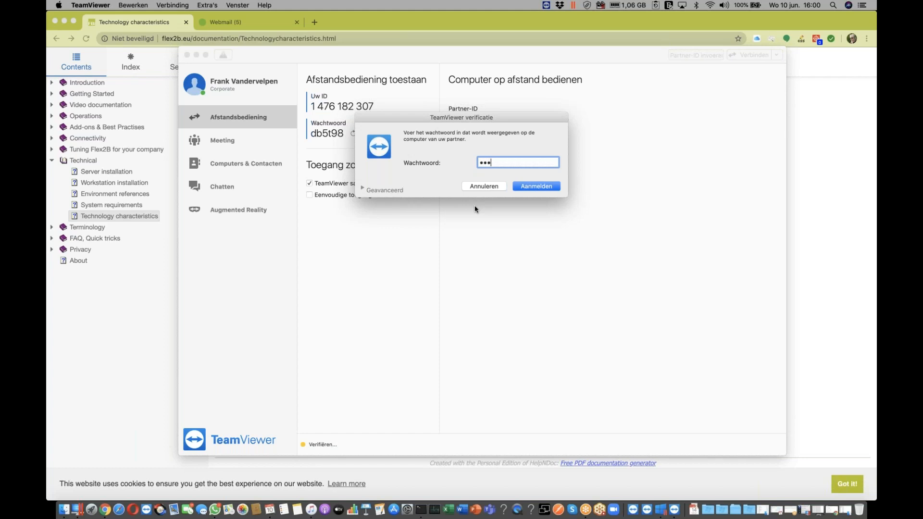
left_click(539, 187)
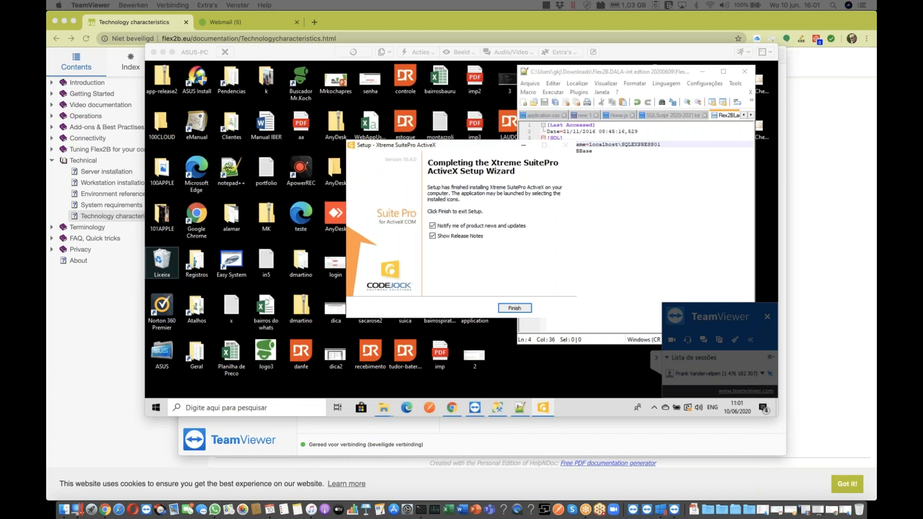
Step: Finish and close the completed Xtreme SuitePro ActiveX setup wizard on ASUS-PC
left_click(513, 310)
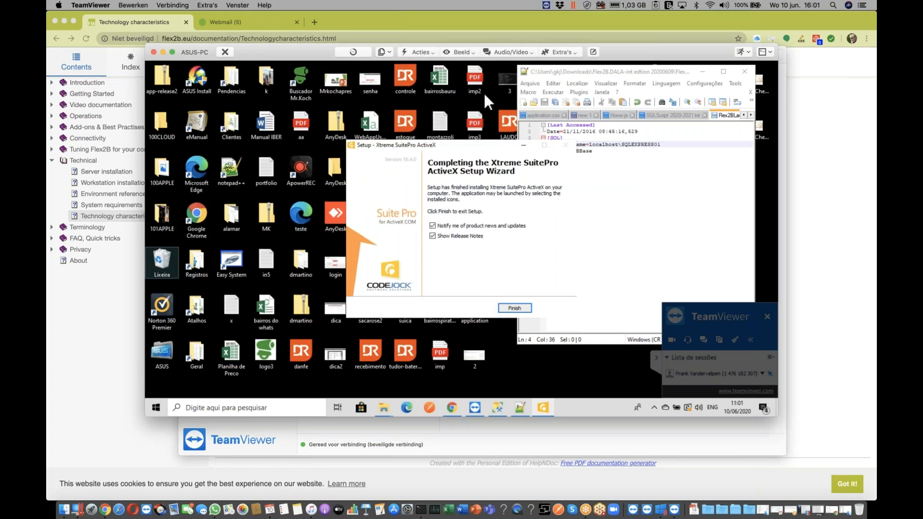
left_click(510, 51)
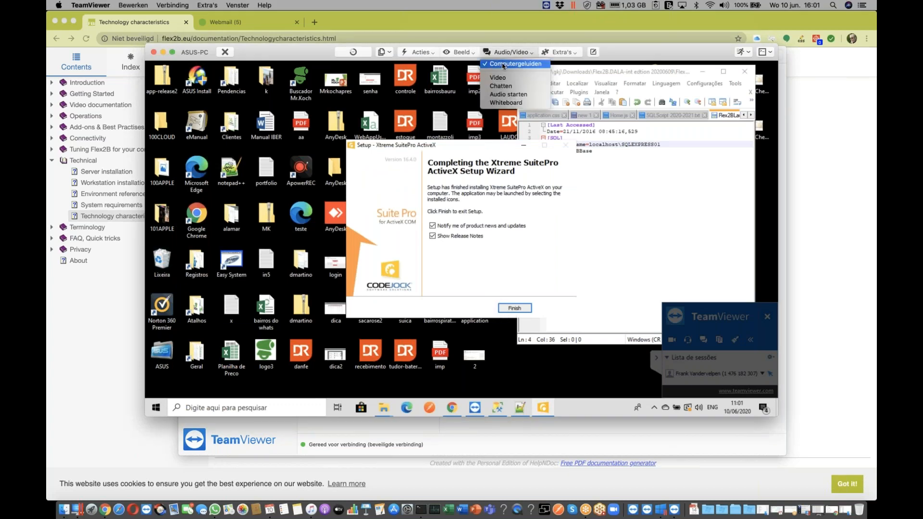
left_click(503, 65)
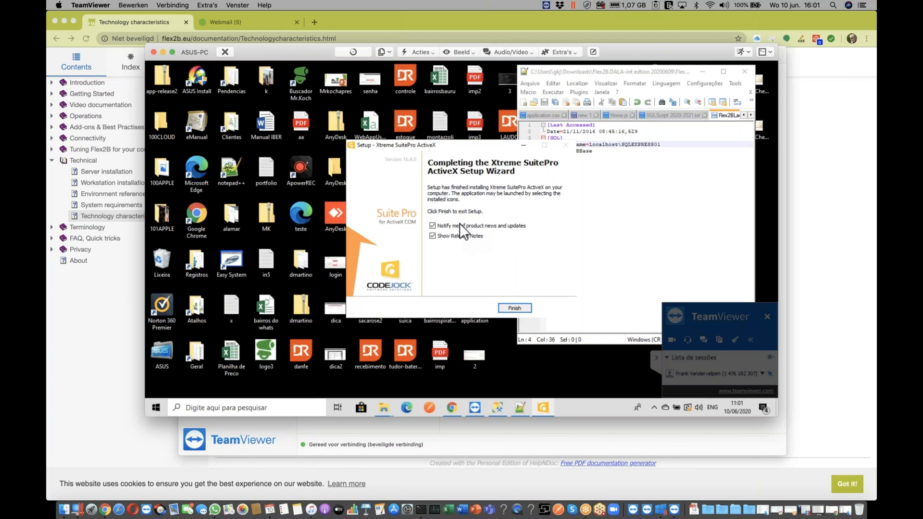
left_click(510, 308)
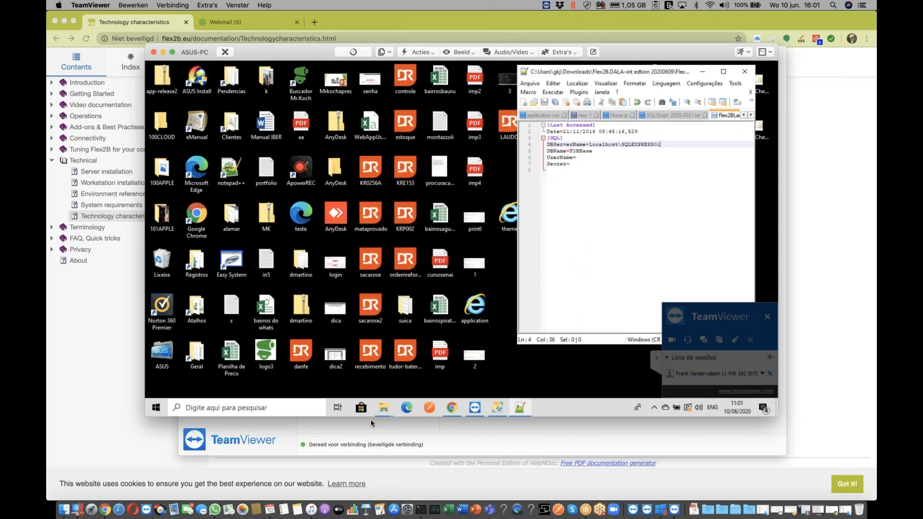
left_click(386, 412)
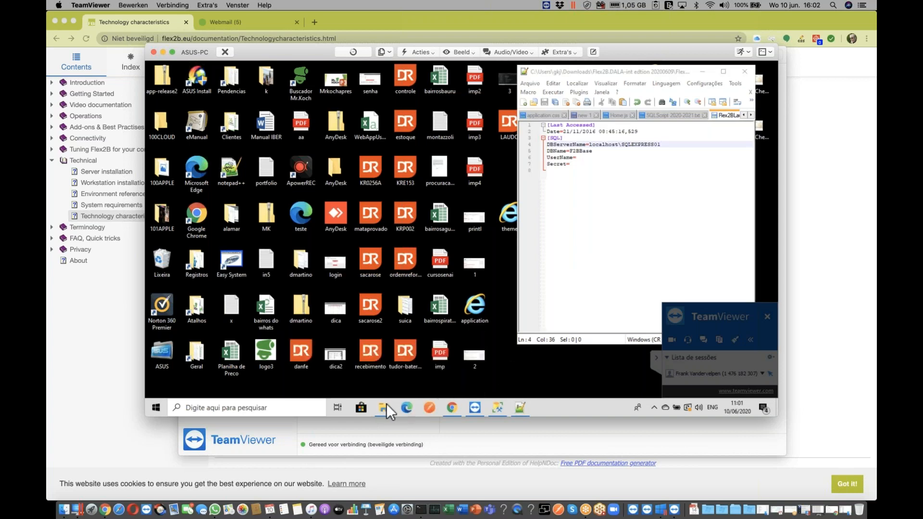
Step: Navigate to D:\#Data\#DEMO\BASE\Flex2B\Development191\Programs in File Explorer
left_click(345, 354)
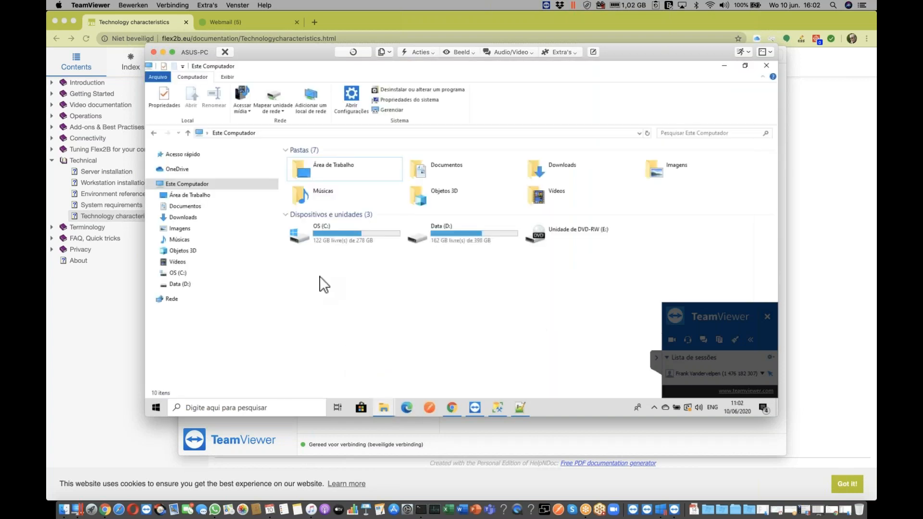
double_click(435, 230)
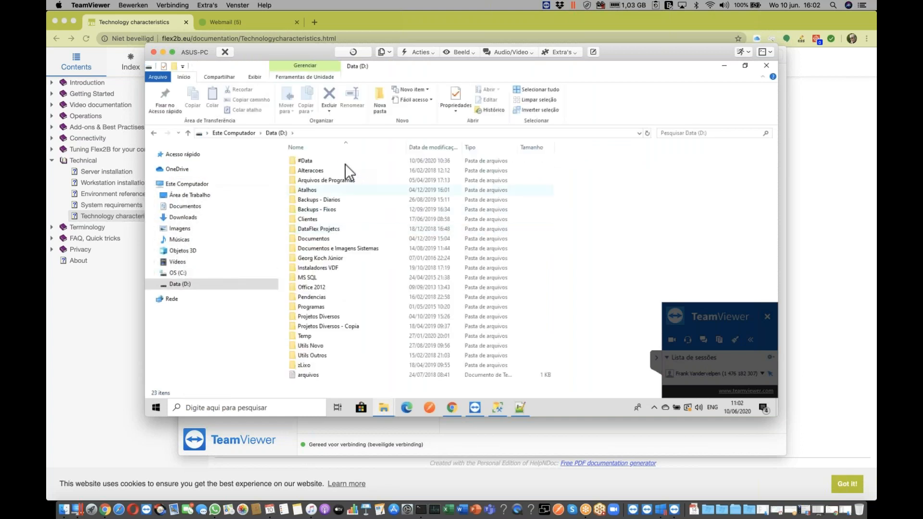
double_click(346, 164)
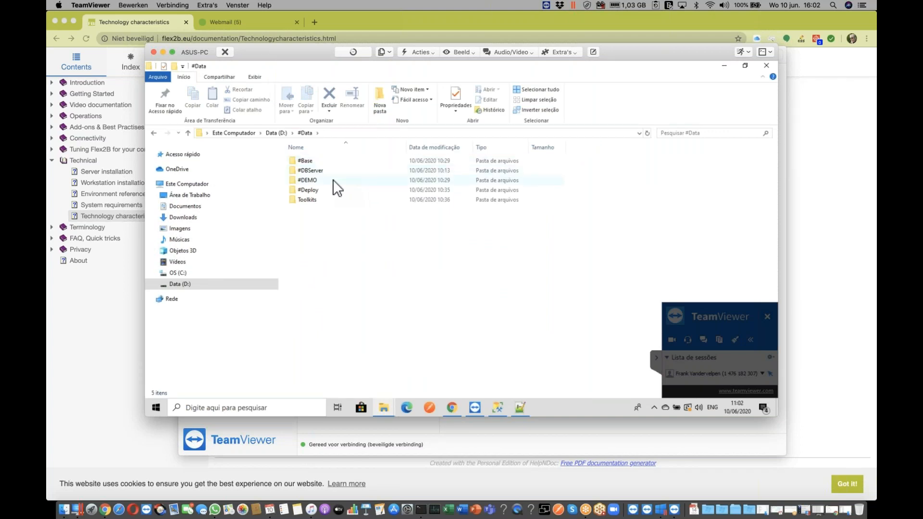
double_click(334, 180)
double_click(323, 162)
double_click(319, 170)
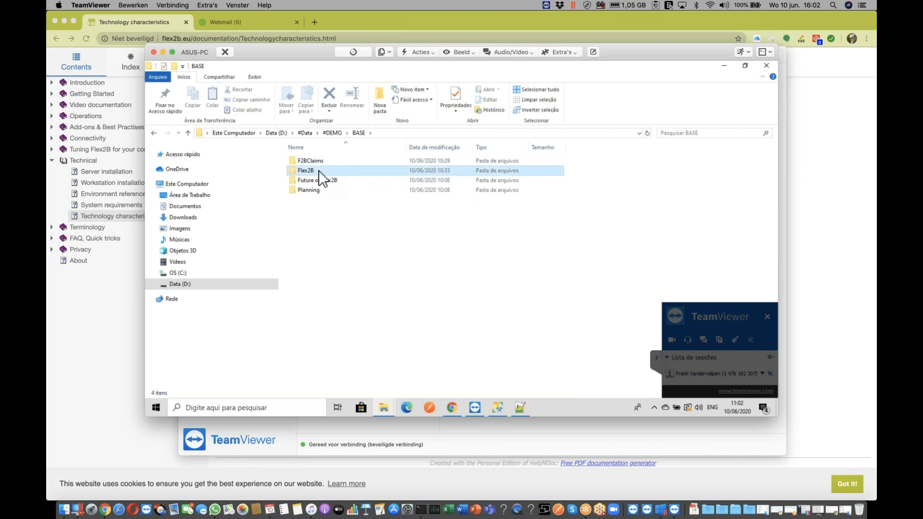
double_click(319, 171)
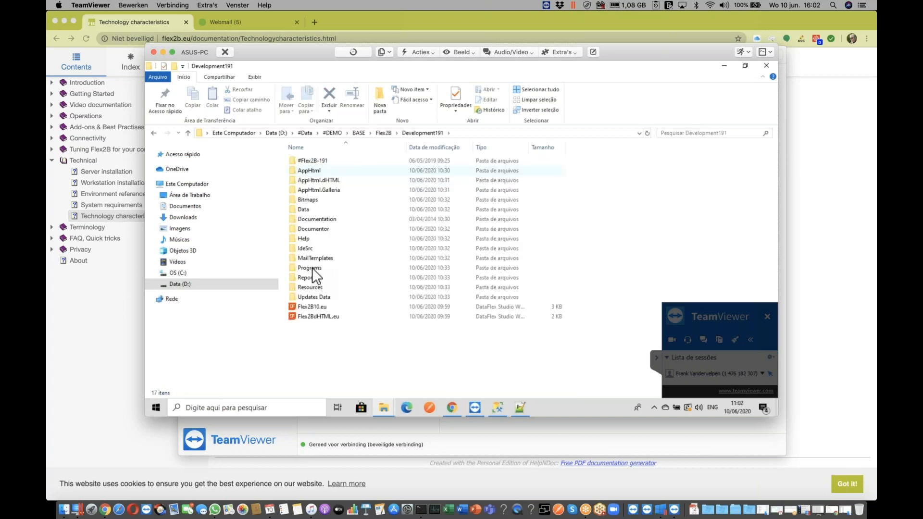
double_click(315, 268)
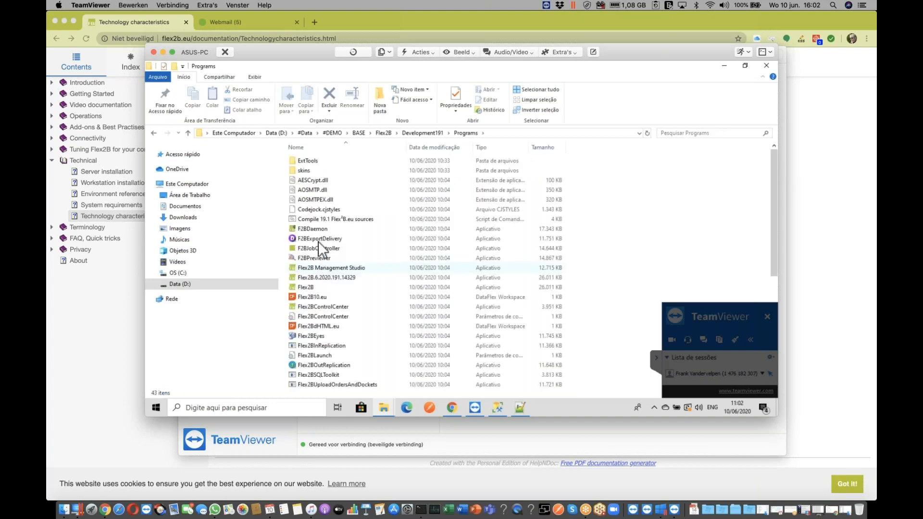
Step: Test-launch Flex2B.6.2020.191.14329.exe and dismiss its COM error 0x80040154
double_click(317, 276)
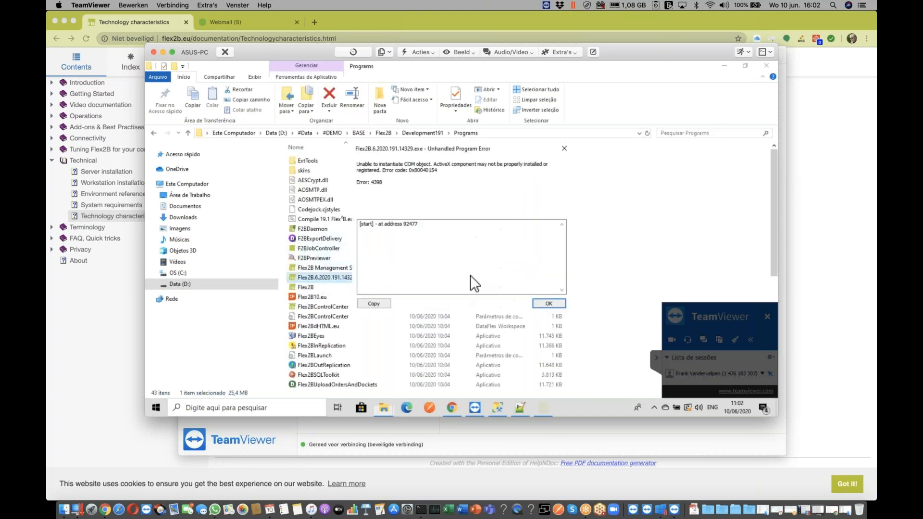
left_click(549, 304)
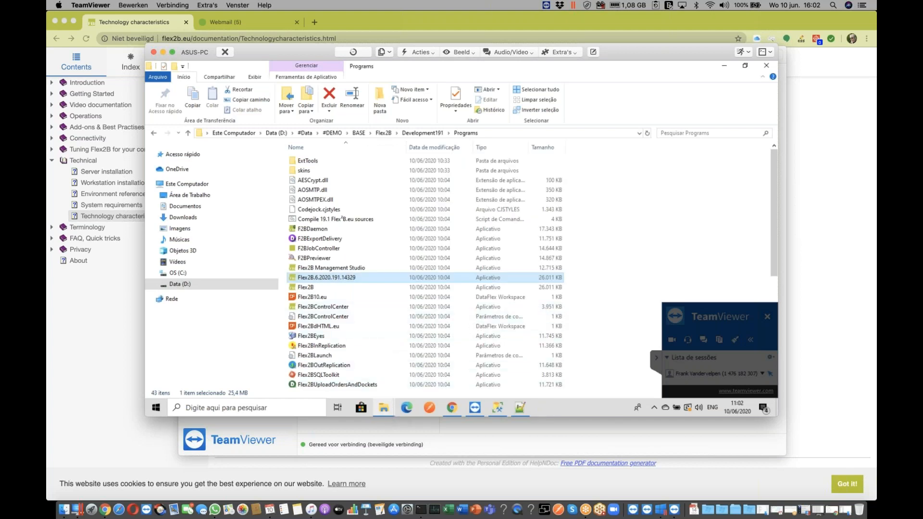
left_click(384, 407)
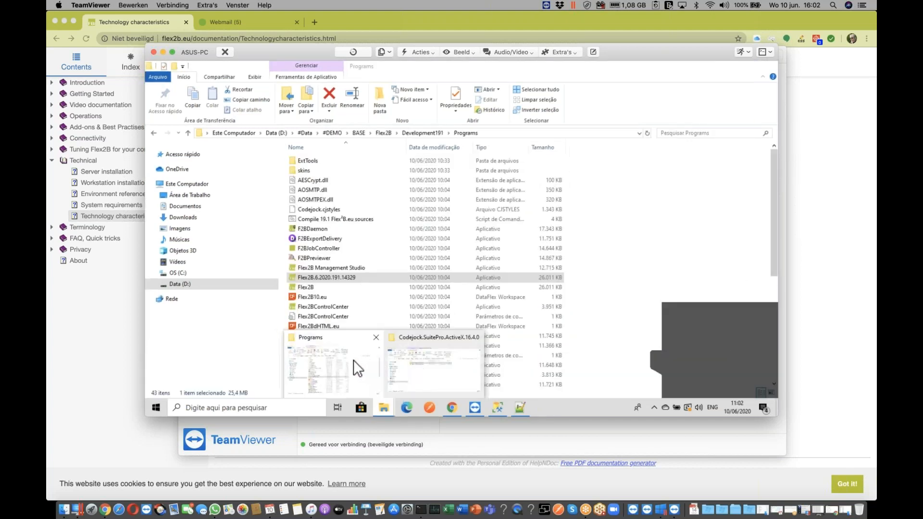
Step: Open the CodeJock 18.3.0 notes file in the #Deploy\2020\4 CodeJock 18.3.0 folder
left_click(419, 359)
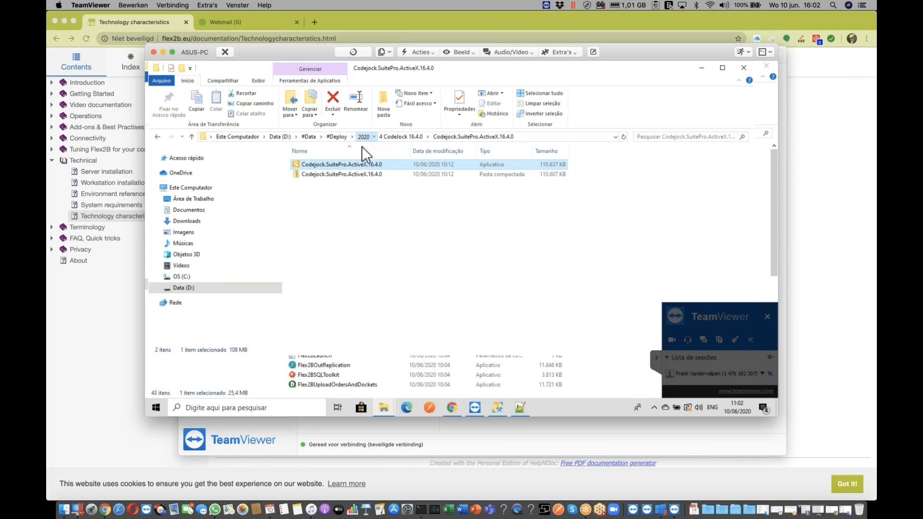
left_click(364, 136)
left_click(343, 204)
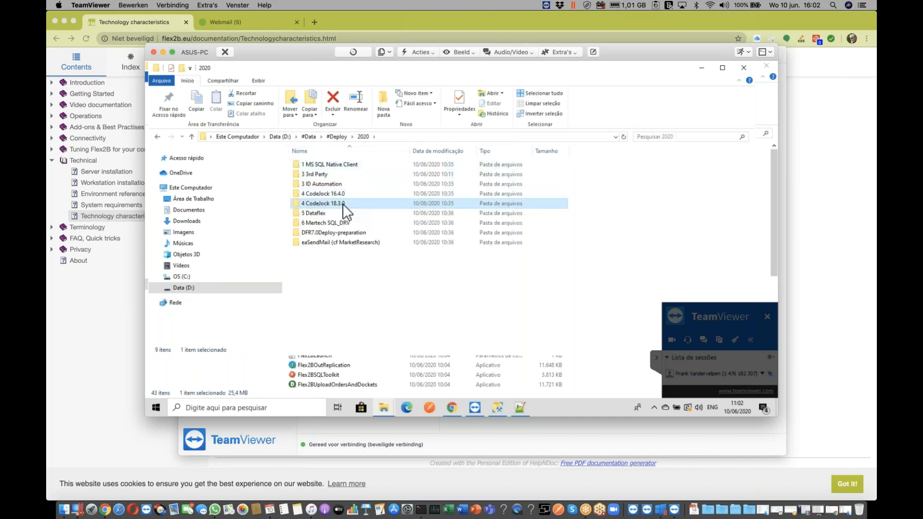
double_click(343, 204)
double_click(334, 174)
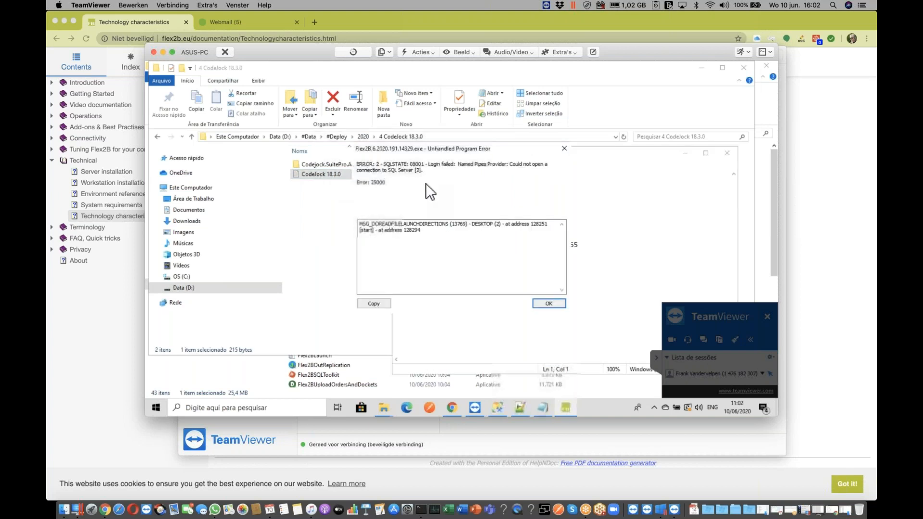
Step: Dismiss the Flex2B login failure, SQL Server login prompt and Can't open table errors
left_click(547, 303)
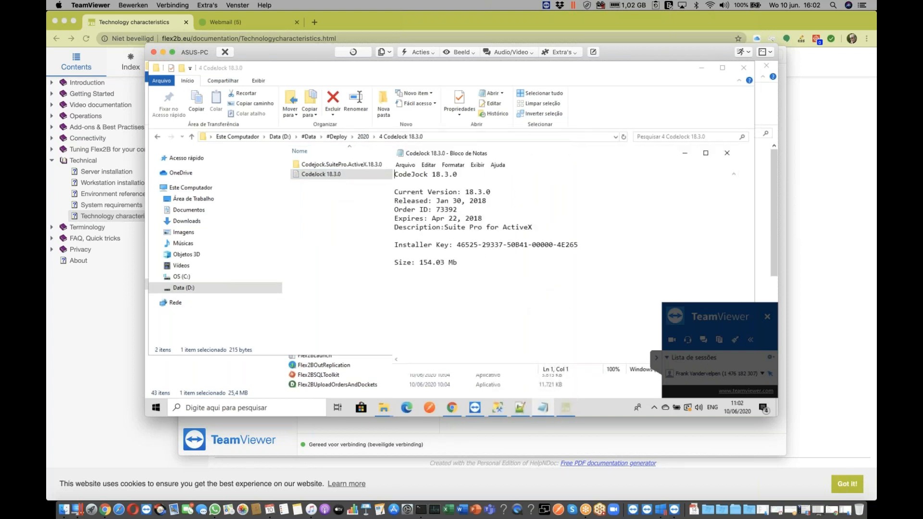
left_click(515, 210)
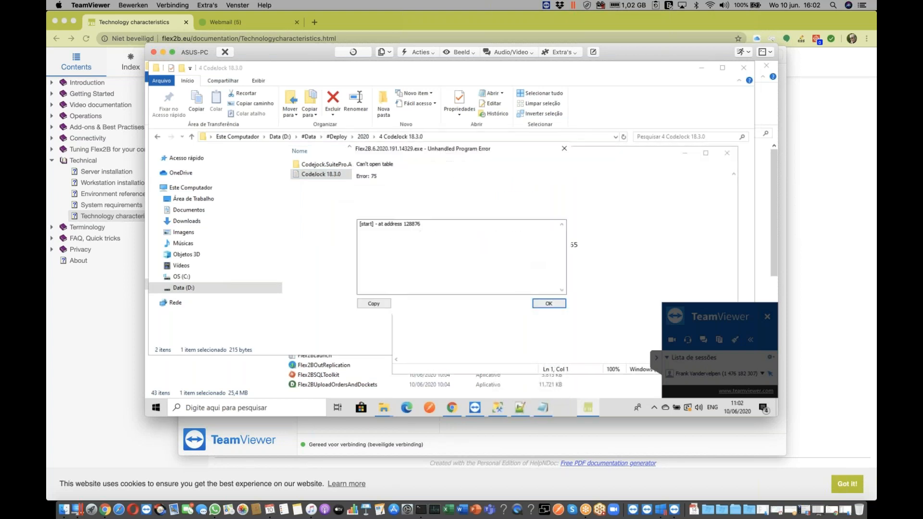
left_click(550, 304)
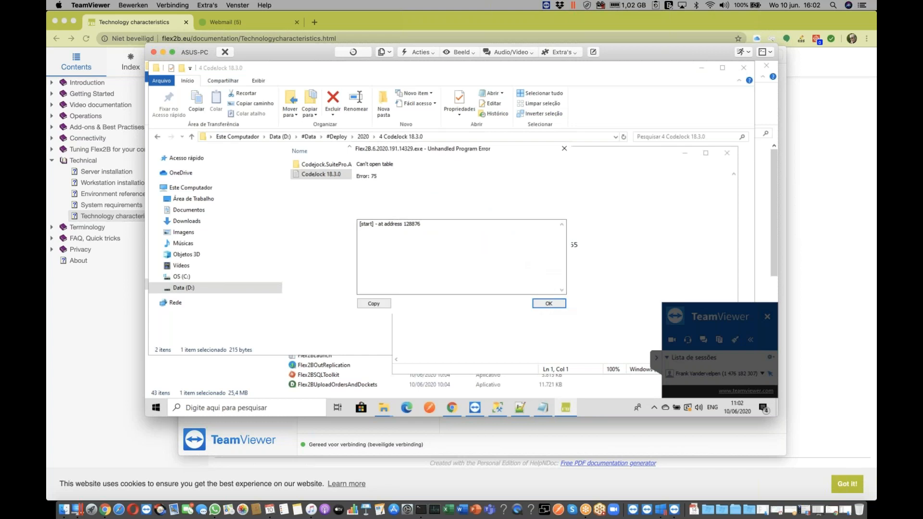
left_click(549, 304)
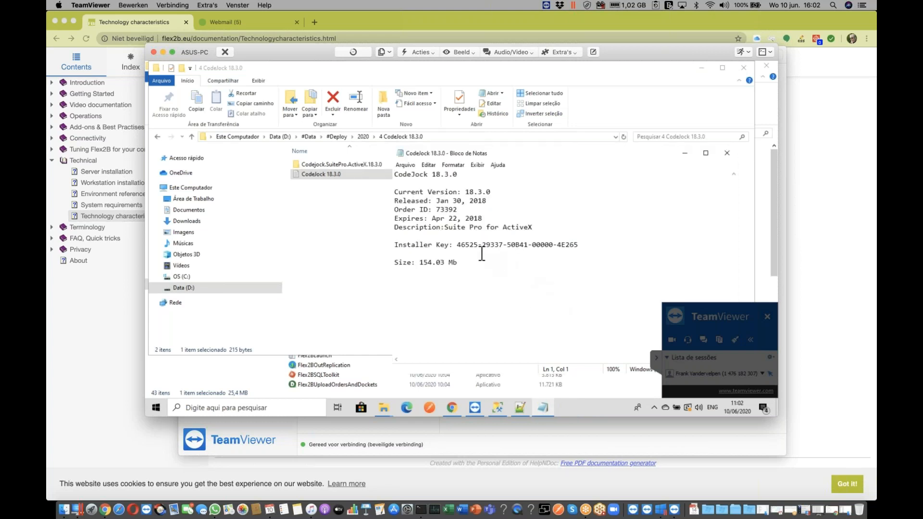
Step: Copy the installer key from the CodeJock 18.3.0 notes file
left_click_drag(458, 246, 572, 243)
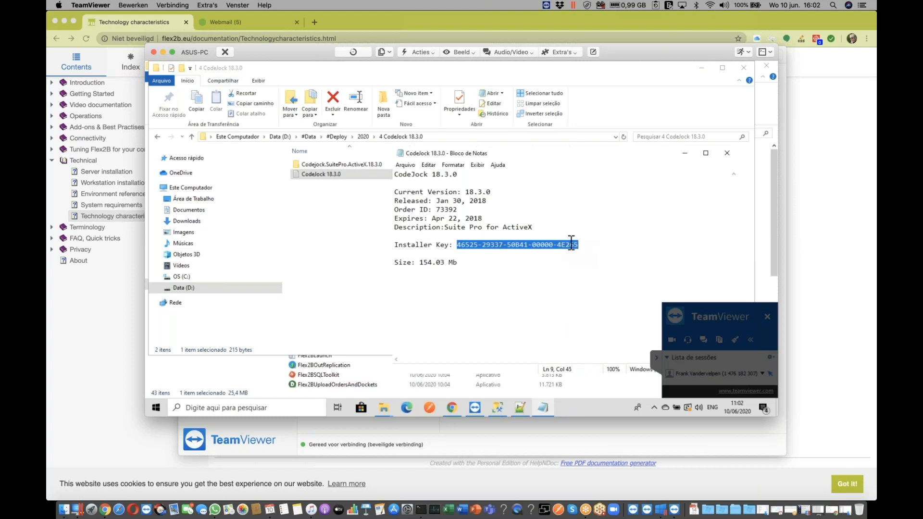
right_click(572, 243)
left_click(589, 273)
Step: Run the Codejock.SuitePro.ActiveX.18.3.0 installer as administrator
double_click(374, 165)
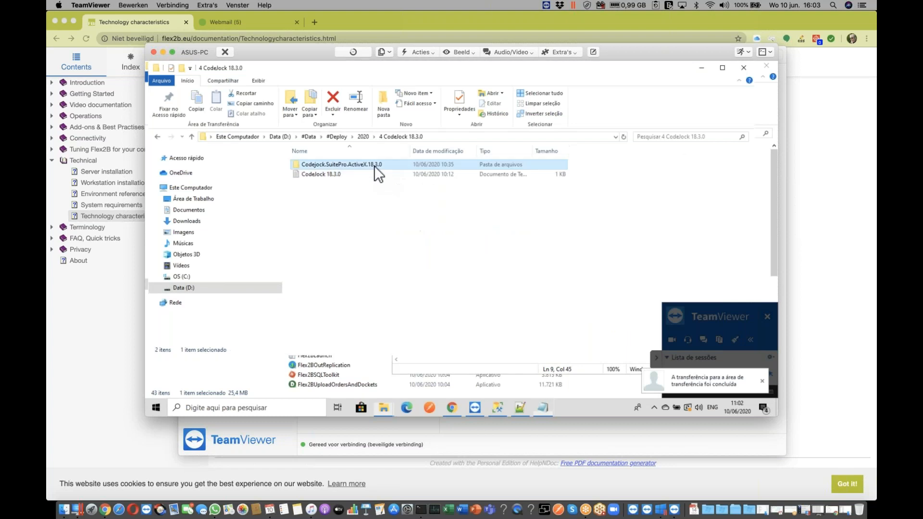
left_click(374, 164)
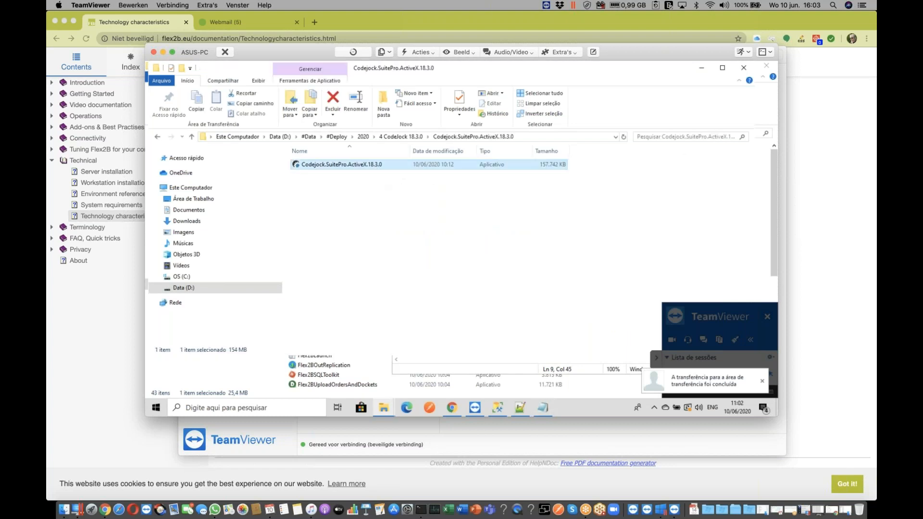
right_click(378, 169)
left_click(391, 184)
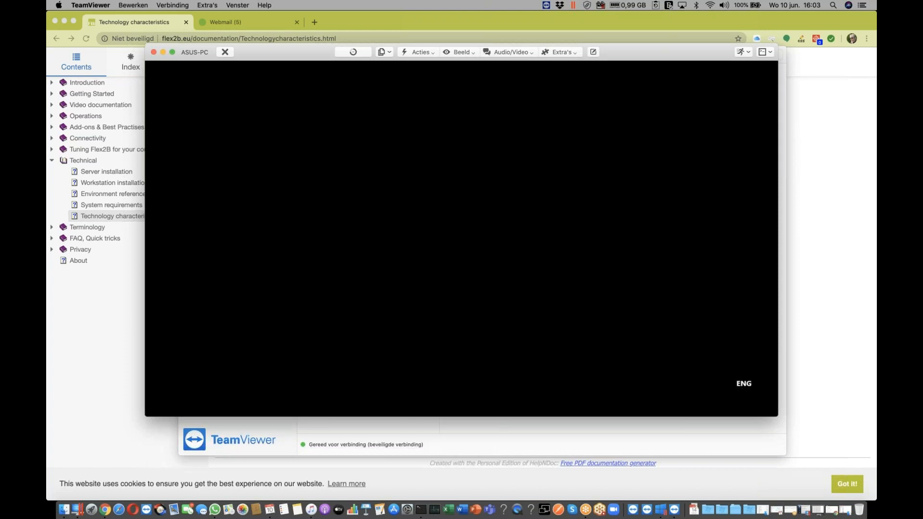
left_click(428, 299)
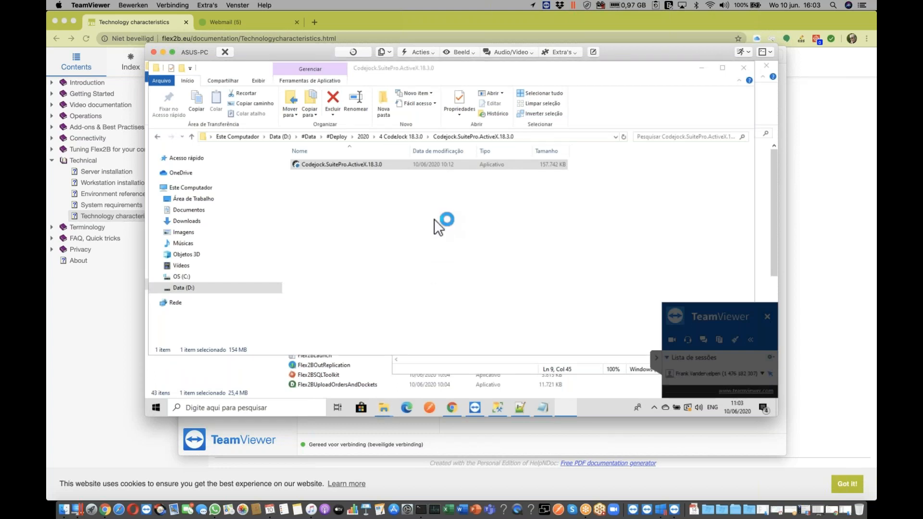
Step: Accept the license agreement and paste the copied serial number for product activation
left_click(655, 358)
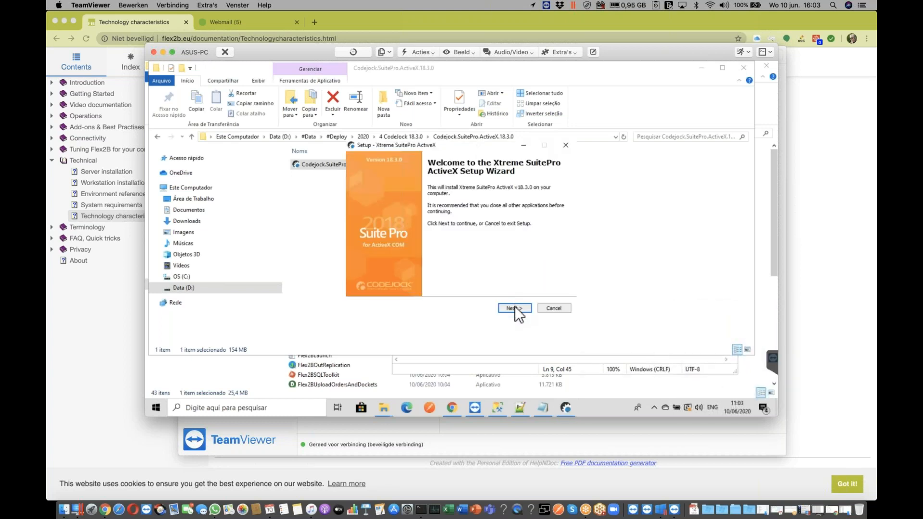
left_click(515, 307)
left_click(421, 280)
left_click(513, 308)
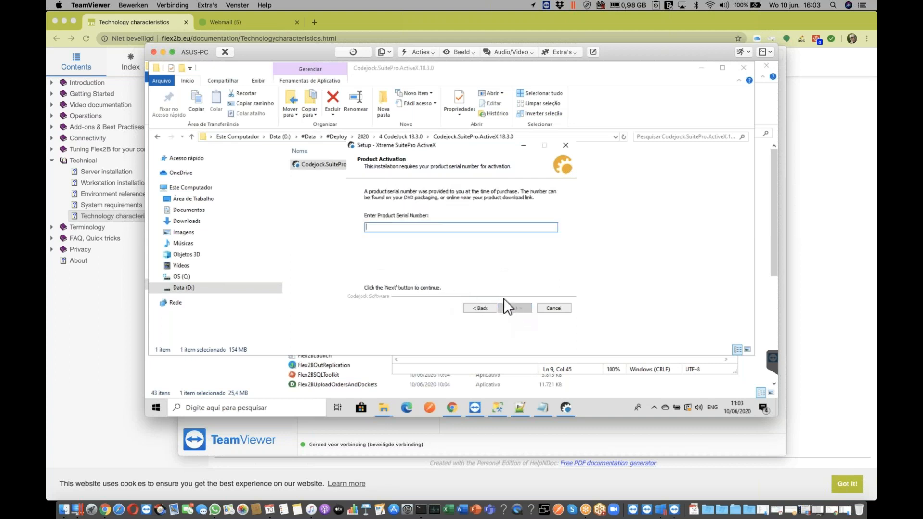
right_click(465, 227)
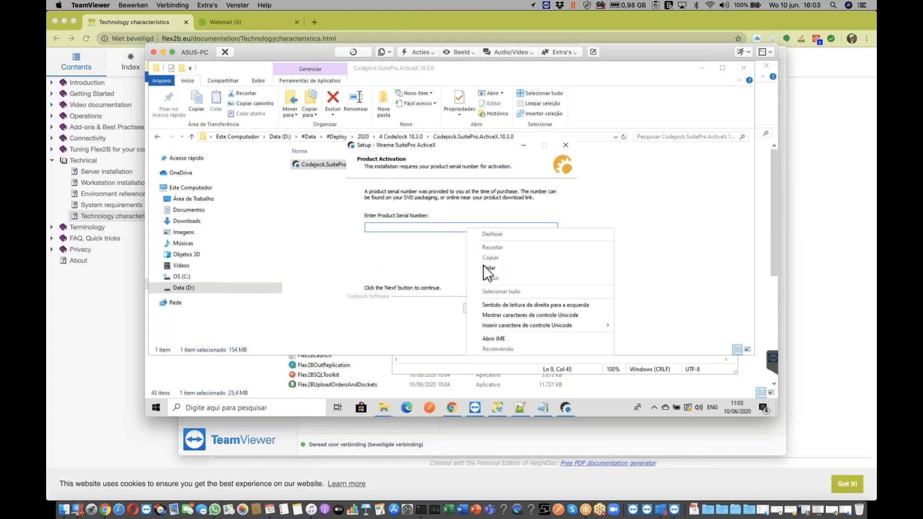
left_click(484, 266)
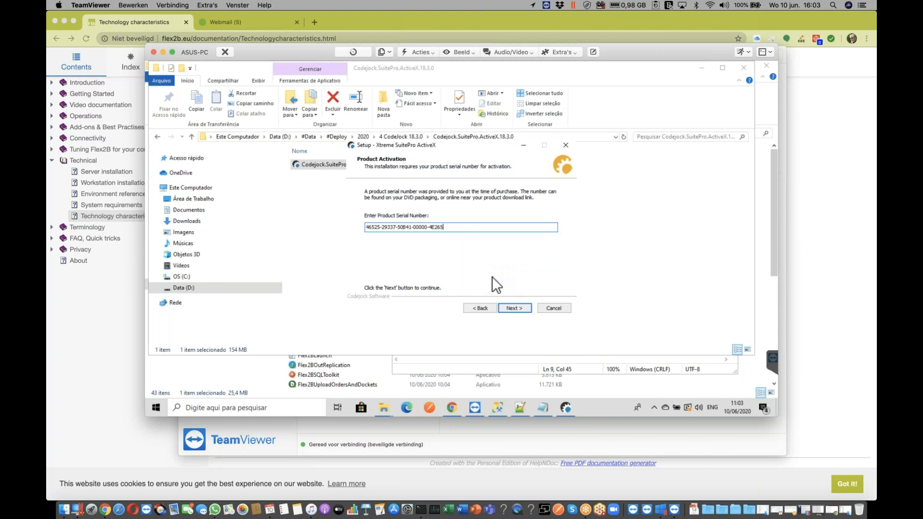
Step: Keep default destination, full components and start menu folder, then start the installation
left_click(511, 310)
left_click(511, 310)
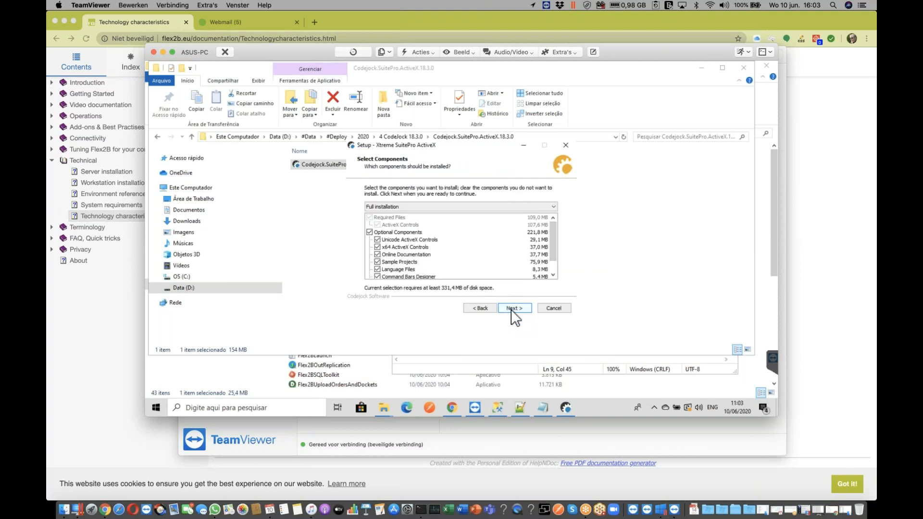
left_click(512, 309)
left_click(511, 310)
left_click(514, 308)
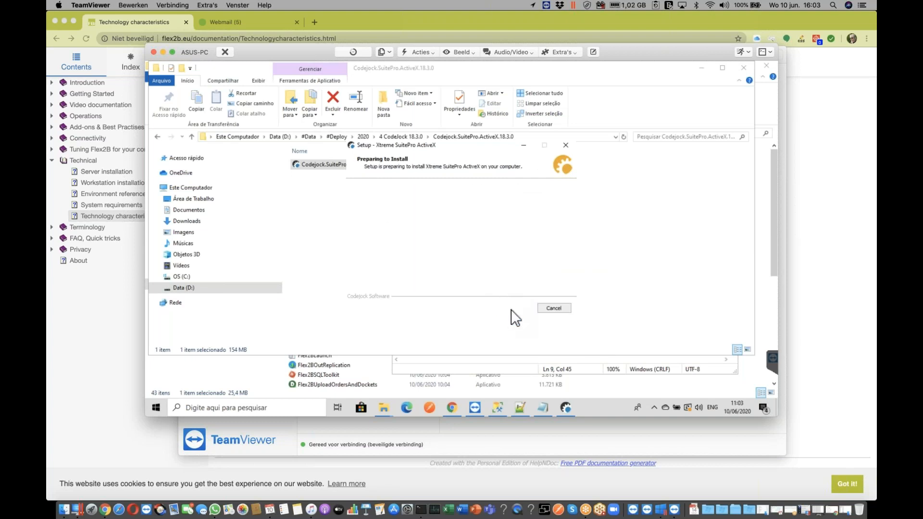
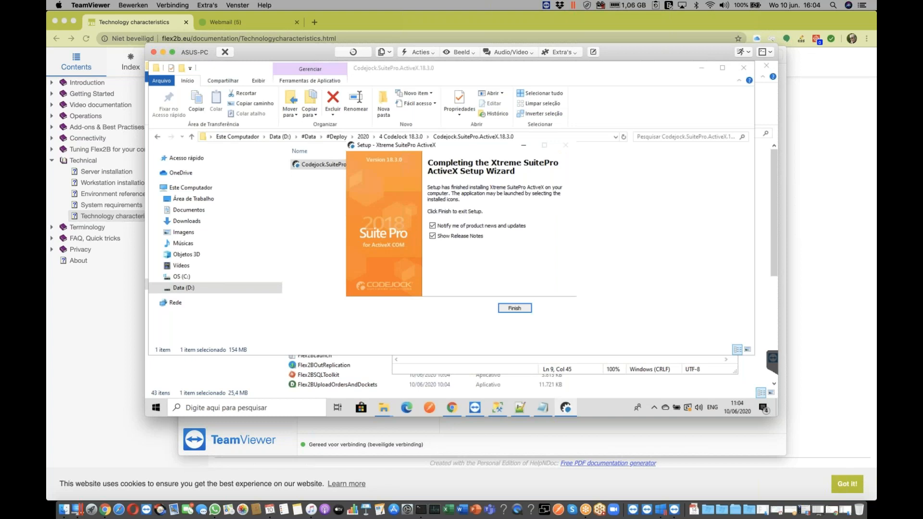
Step: Finish the Codejock Xtreme SuitePro ActiveX 18.3.0 installation and close the wizard
left_click(518, 307)
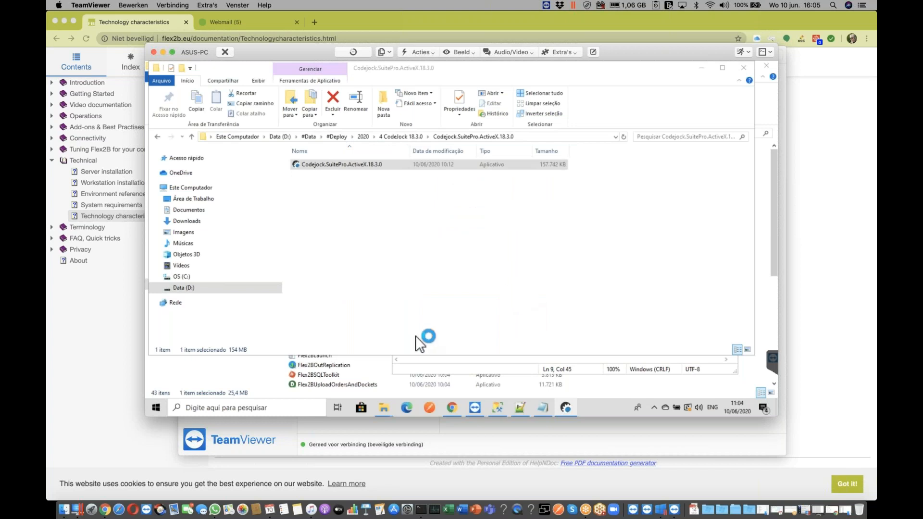
Step: Bring the Programs folder forward and open the Codejock release notes in Edge
mouse_move(385, 408)
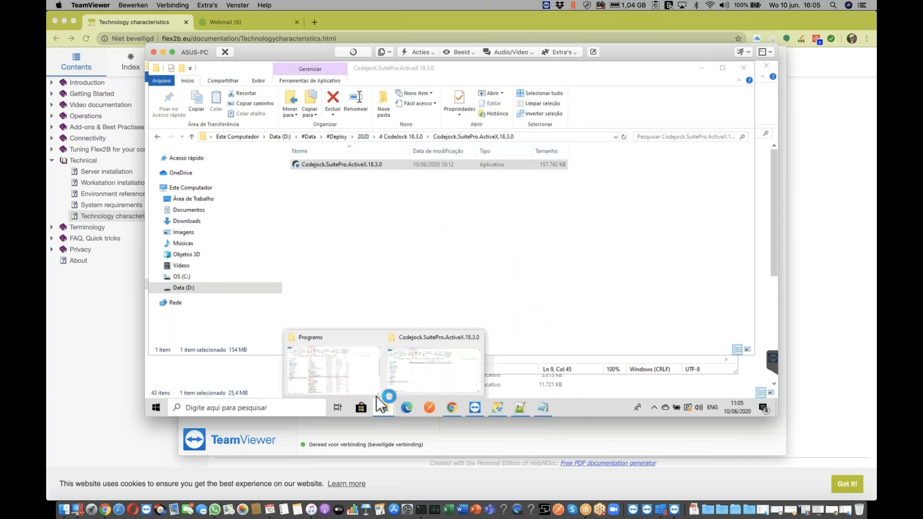
left_click(360, 380)
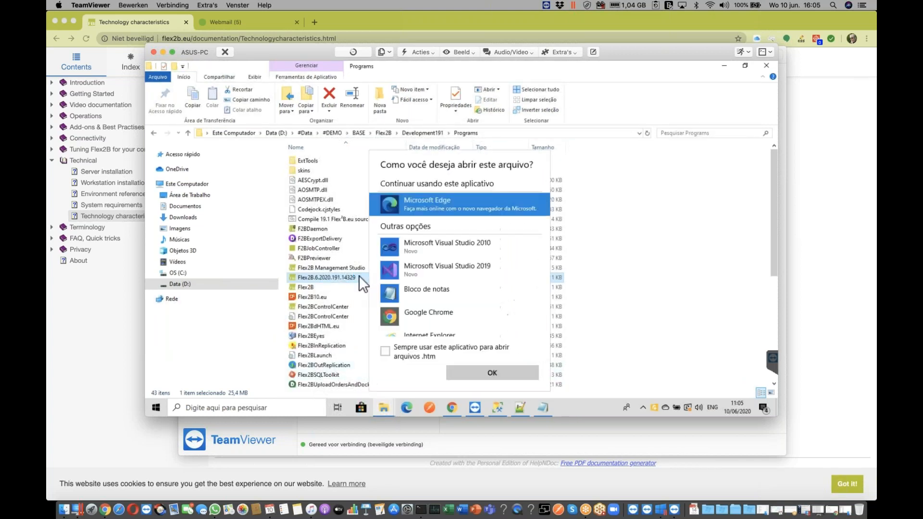
left_click(472, 370)
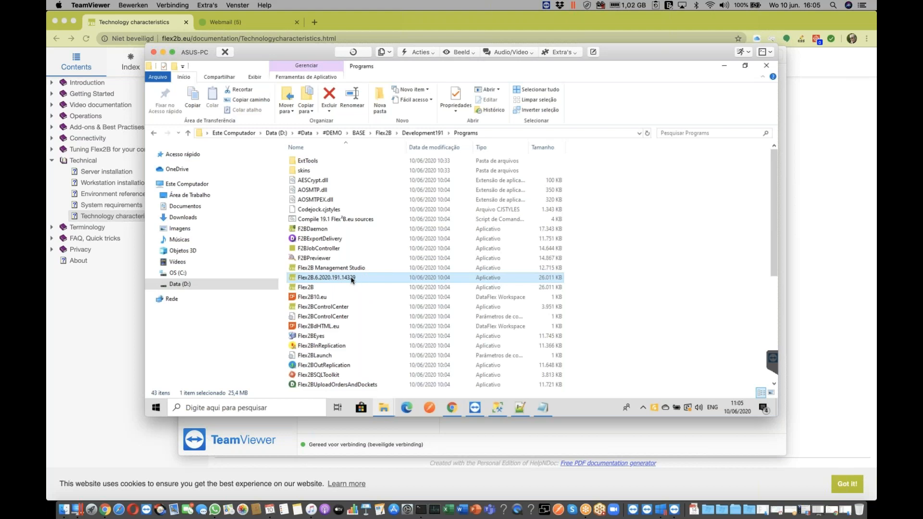
Step: Exit Codejock Messenger from its system tray icon
mouse_move(350, 280)
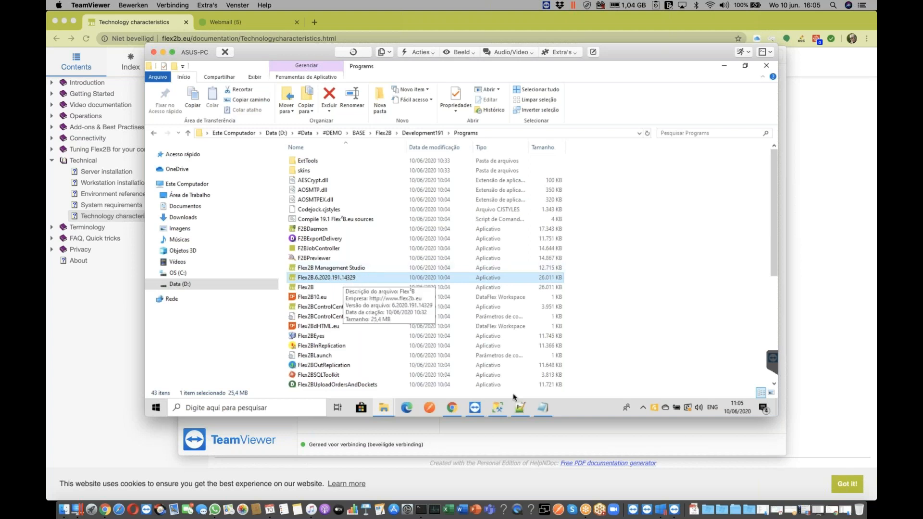
right_click(667, 407)
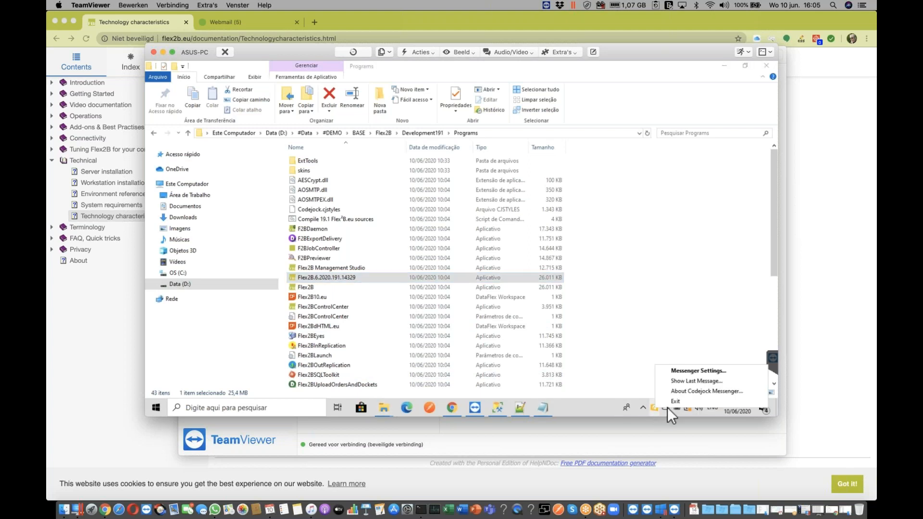
left_click(672, 401)
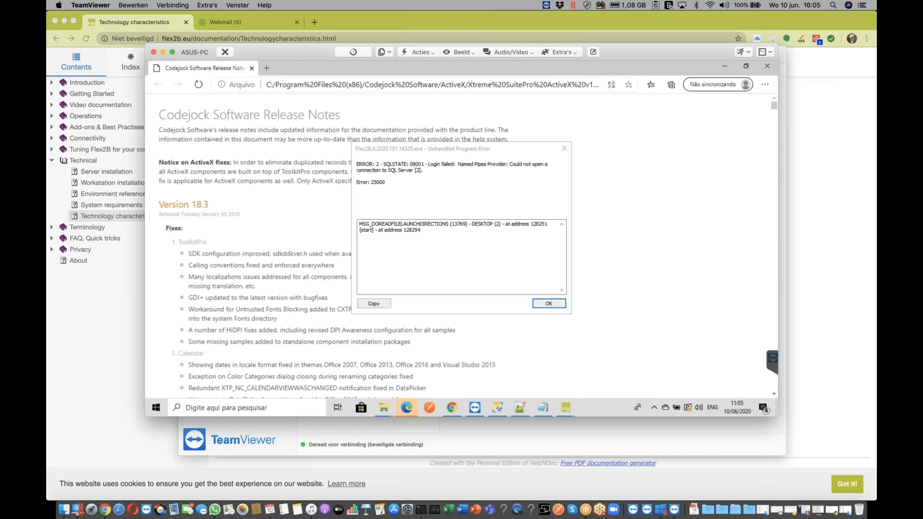
Step: Close the release notes and set DBServerName in the Flex2B ini file to localhost\SQLEXPRESS01
left_click(768, 67)
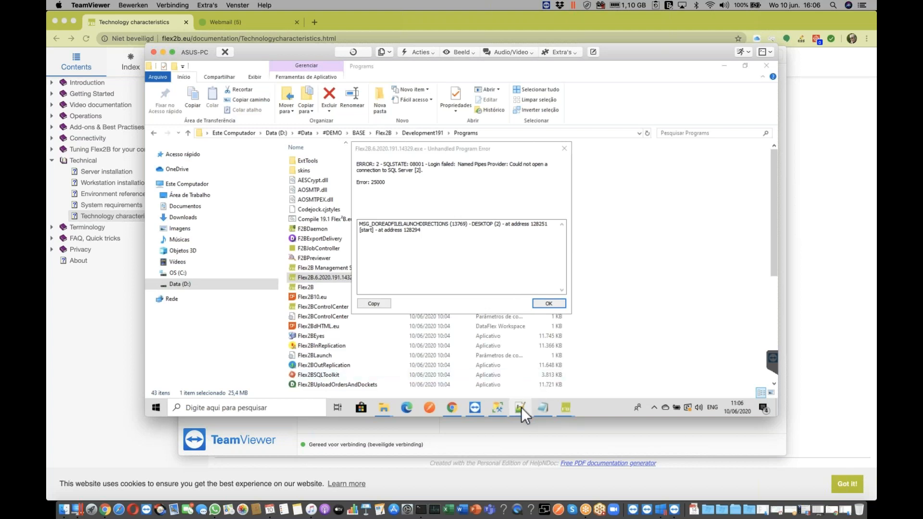
mouse_move(521, 407)
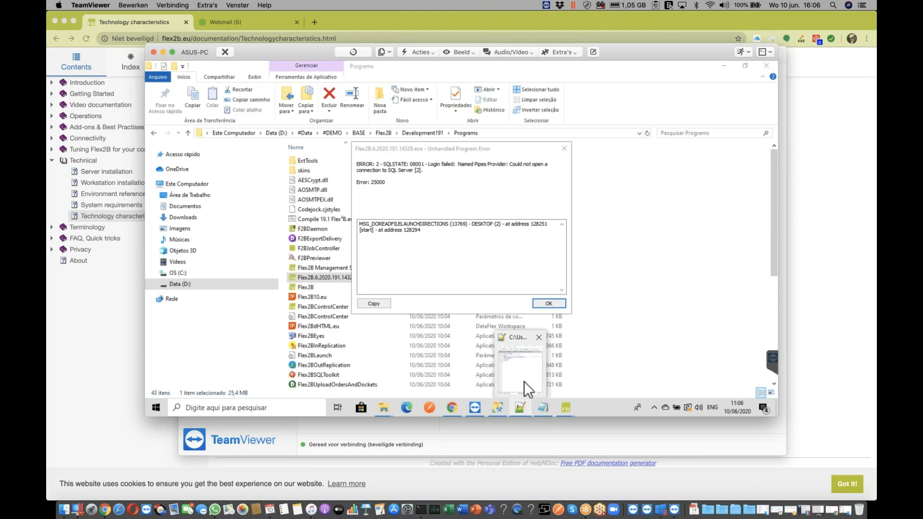
left_click(524, 381)
left_click(589, 144)
left_click_drag(643, 146, 663, 146)
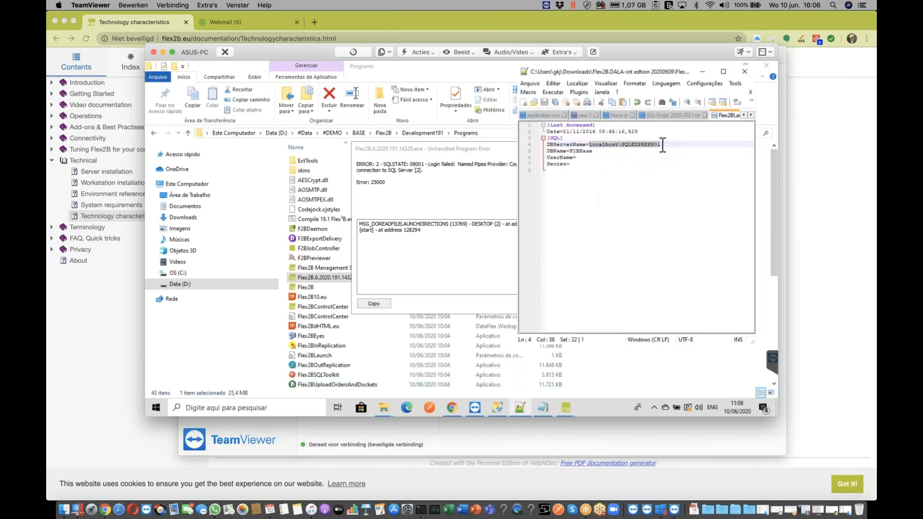
left_click(605, 157)
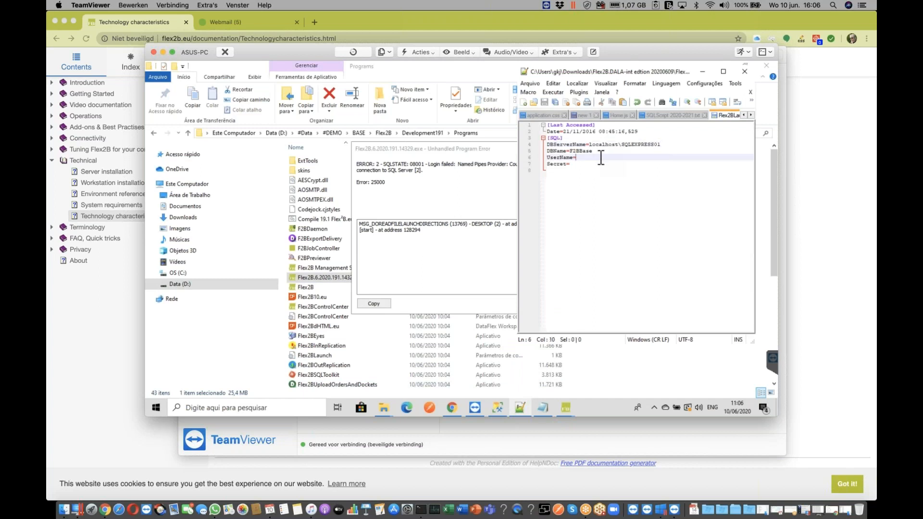
Step: Dismiss the error and connect to localhost\SQLEXPRESS01 with Trusted Connection and the F2BBase database
left_click(414, 184)
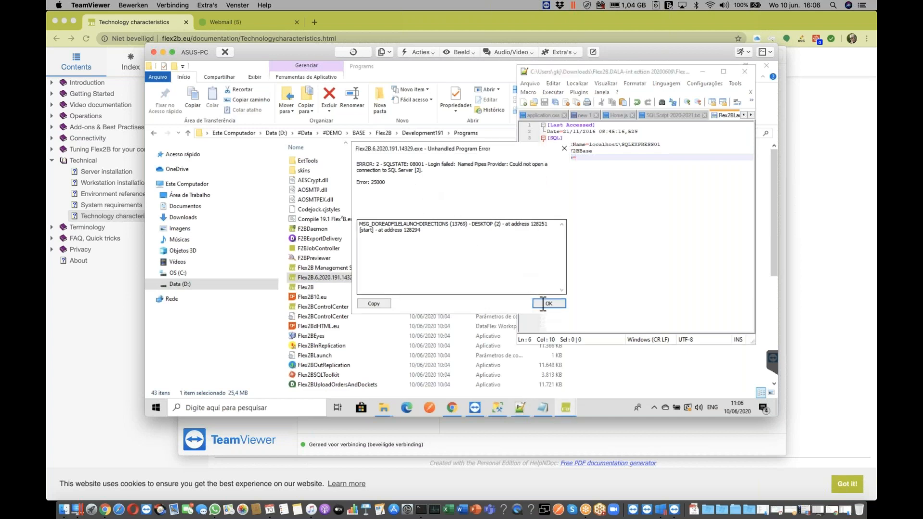
left_click(542, 304)
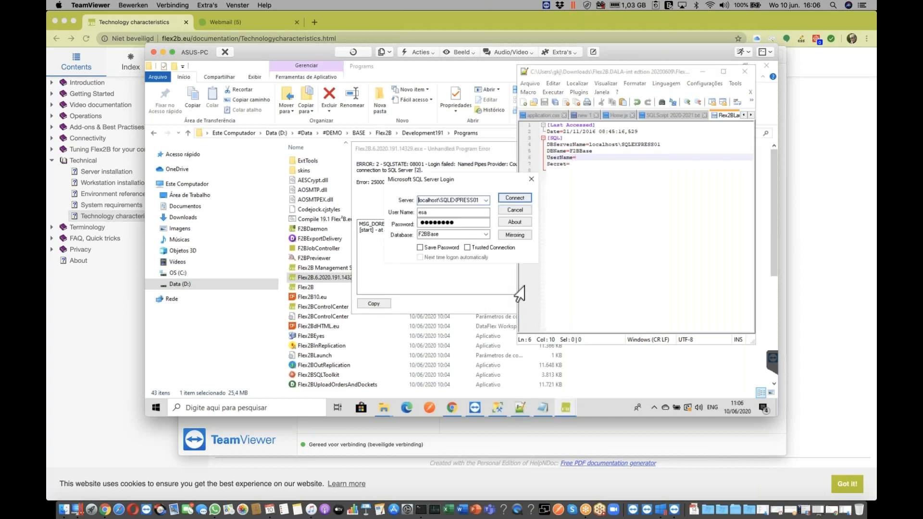
left_click(464, 222)
key("Tab")
left_click(487, 235)
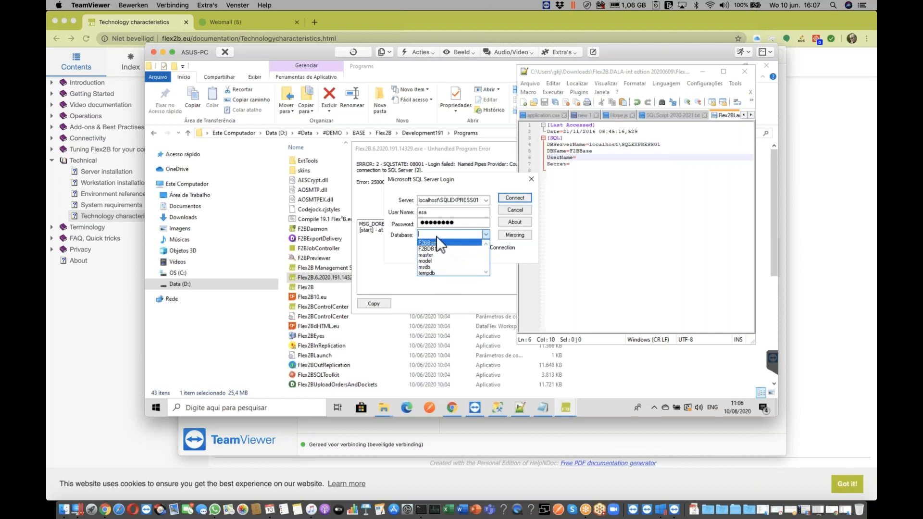
left_click(443, 210)
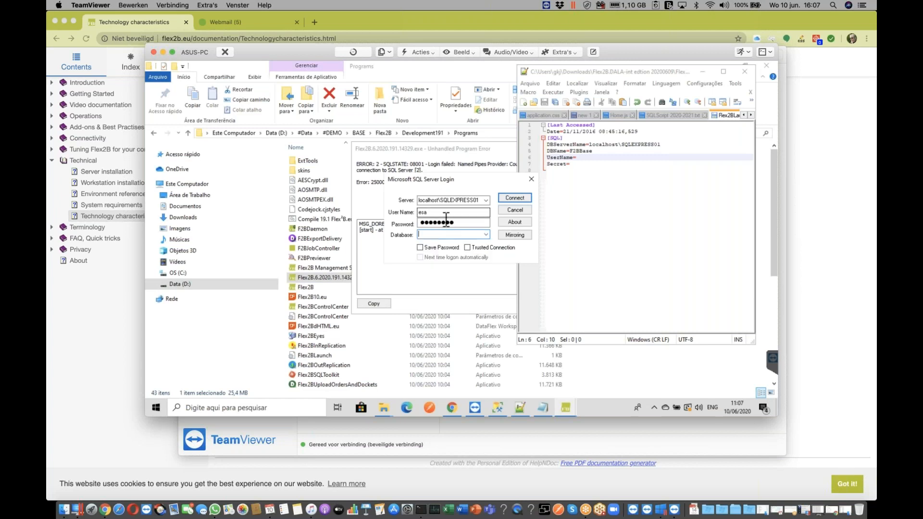
left_click(468, 247)
left_click(487, 235)
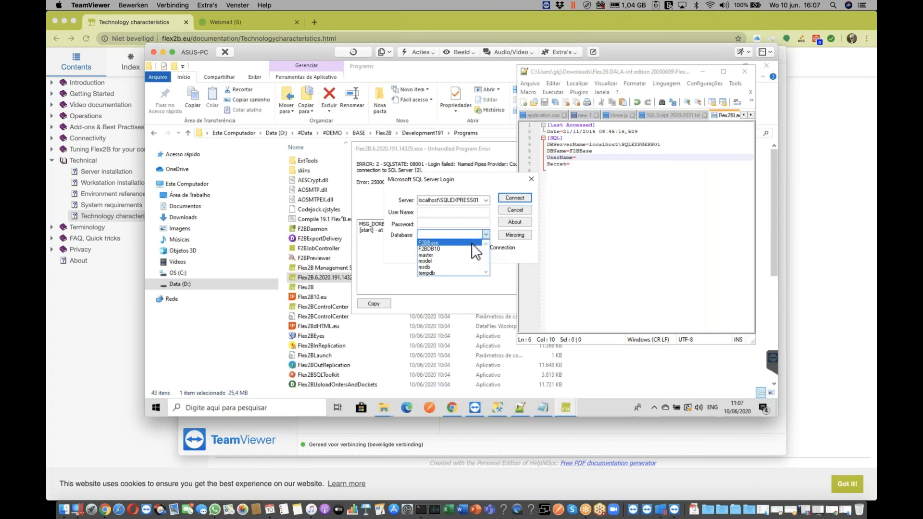
left_click(472, 244)
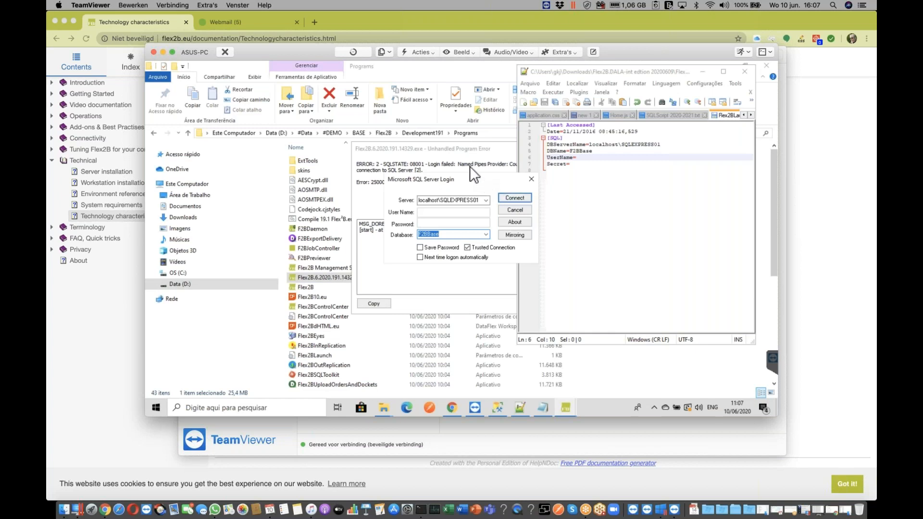
left_click(513, 198)
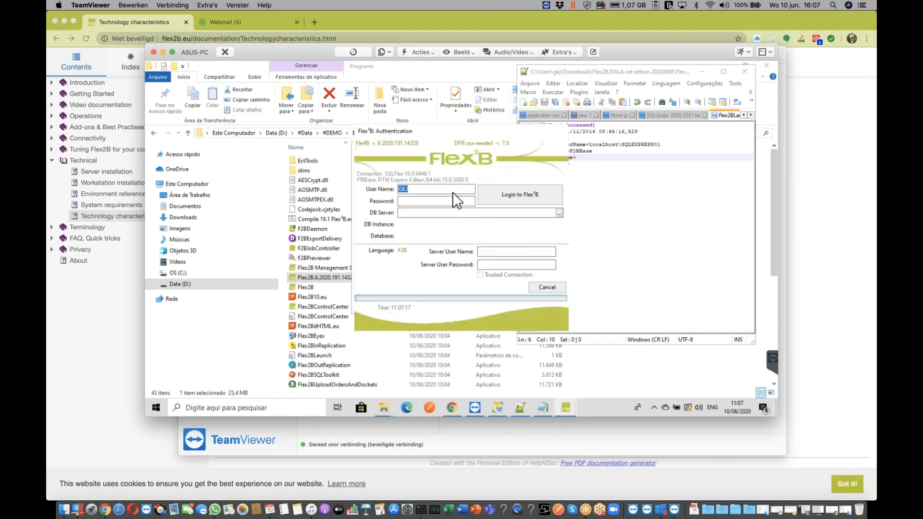
Step: Enter the user name and try logging in to Flex2B; dismiss the invalid-credentials error
type("PT")
key("Tab")
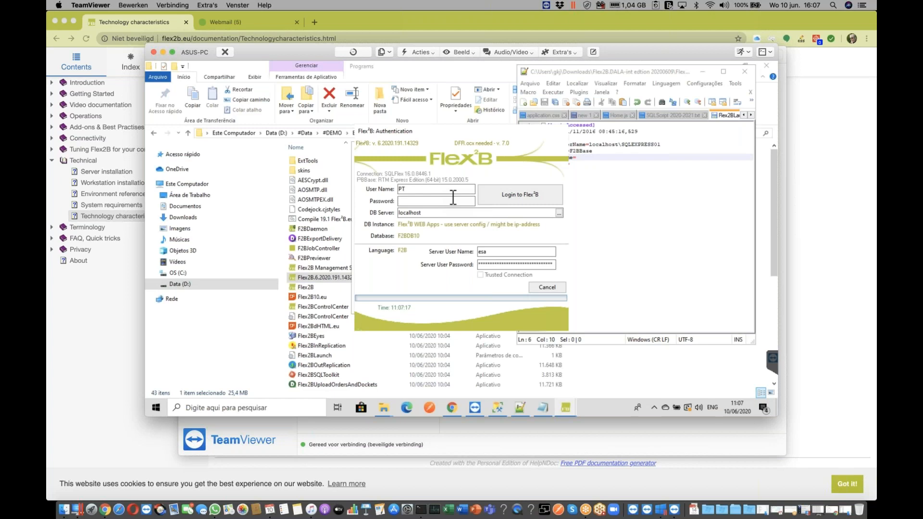
left_click(498, 197)
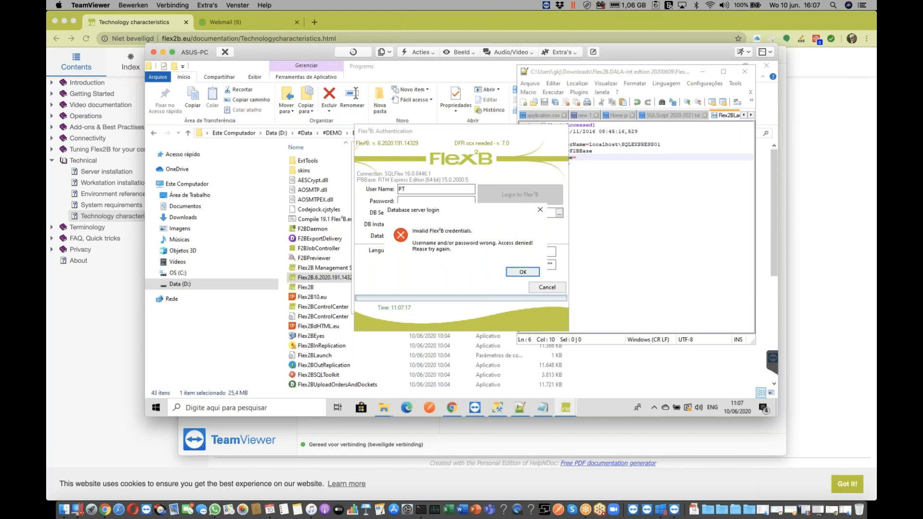
left_click(517, 272)
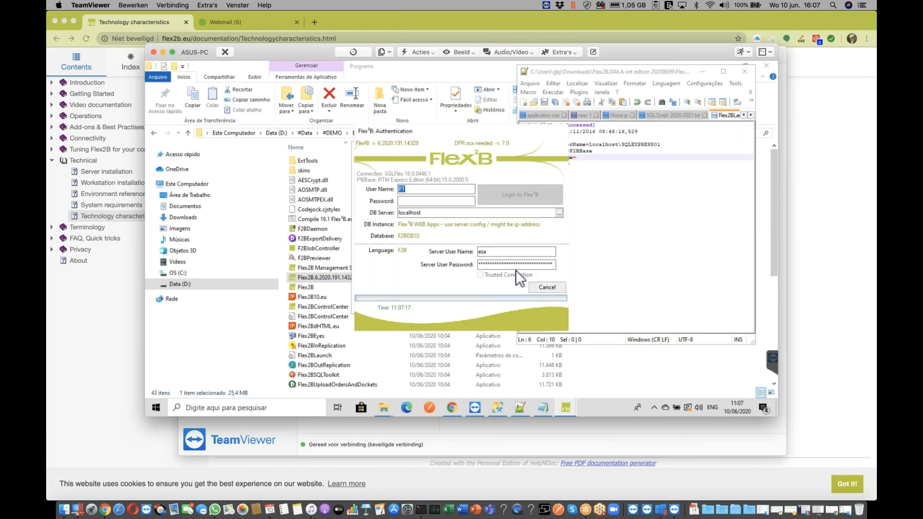
Step: Enter the password, log in again, and dismiss the program error and SECFAIL002 security failure
key("Tab")
type("**")
key("Tab")
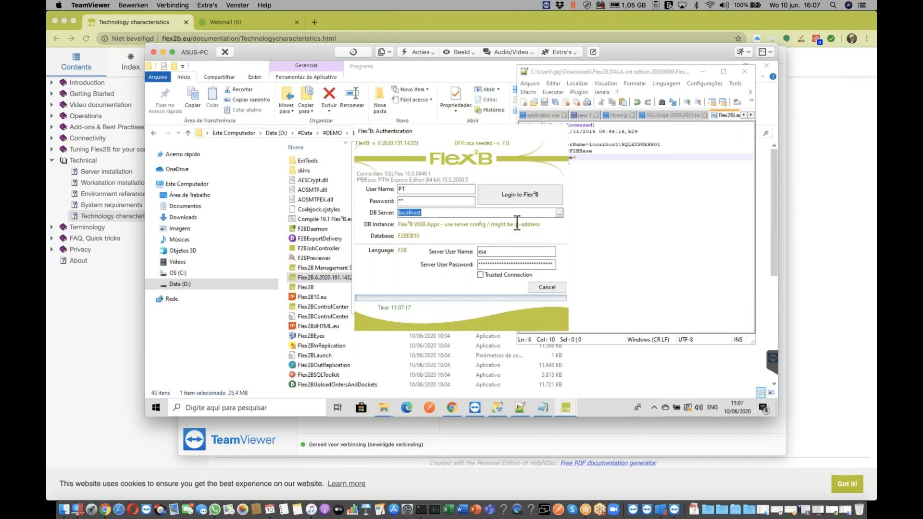
left_click(520, 195)
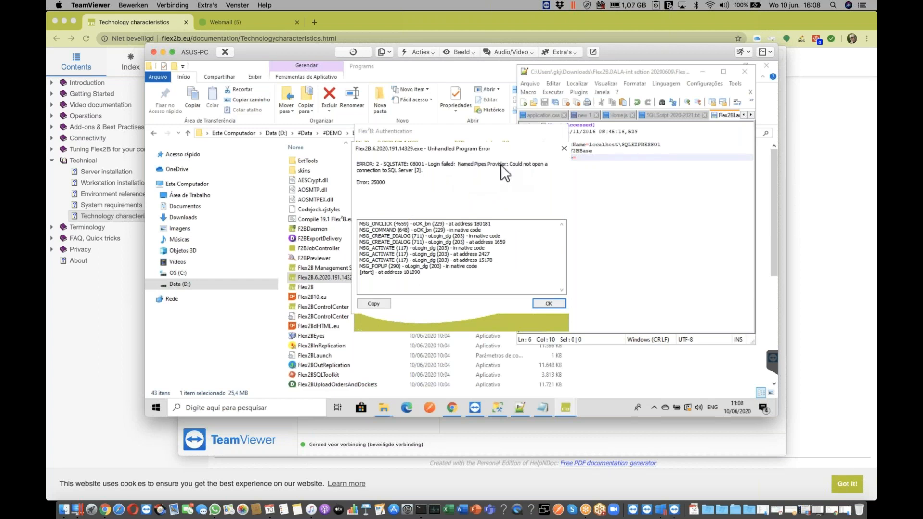
left_click(543, 304)
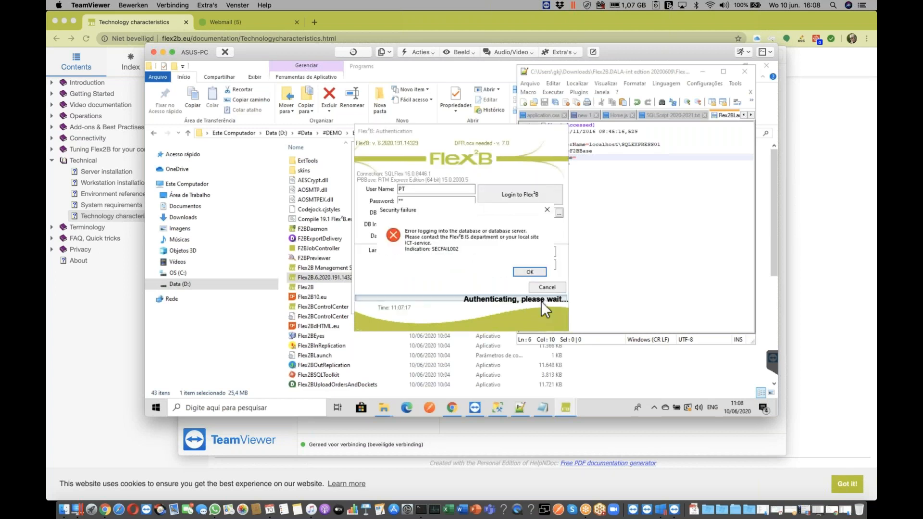
left_click(529, 272)
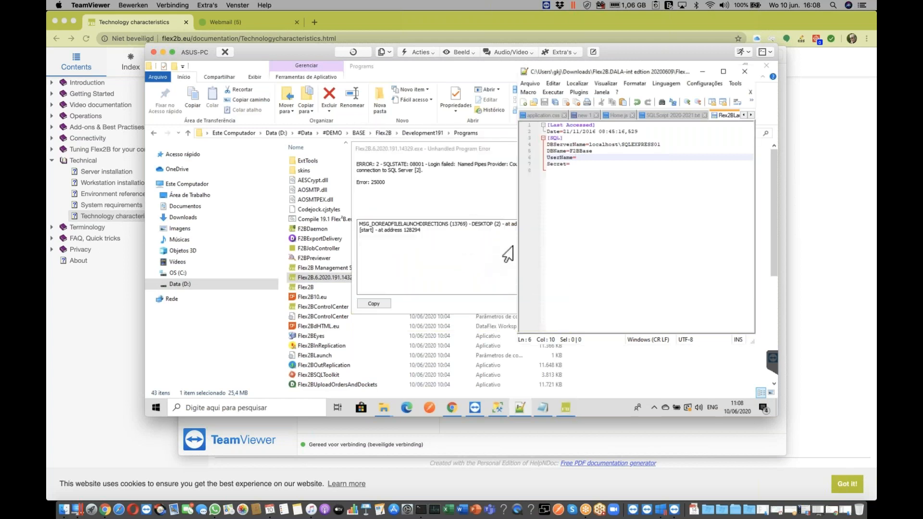
Step: Dismiss the error, connect using the F2BDB10 database, then cancel the Flex2B login
left_click(495, 199)
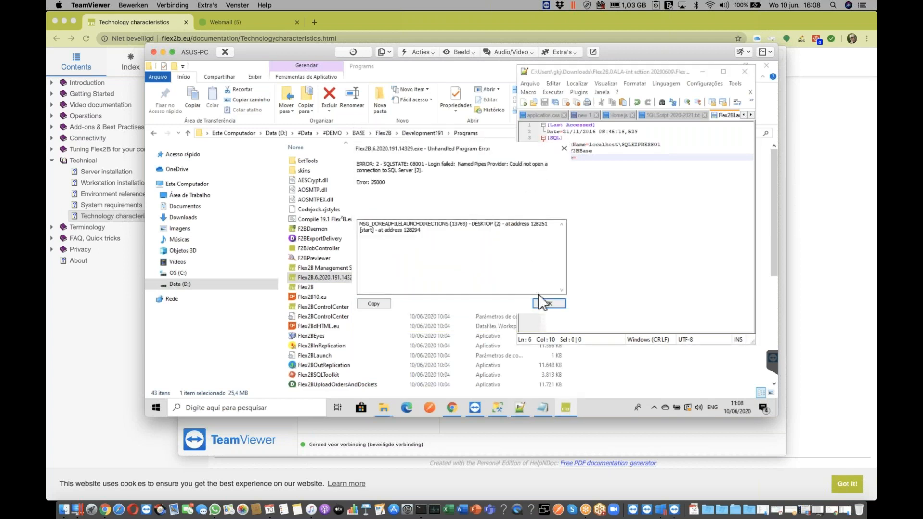
left_click(546, 304)
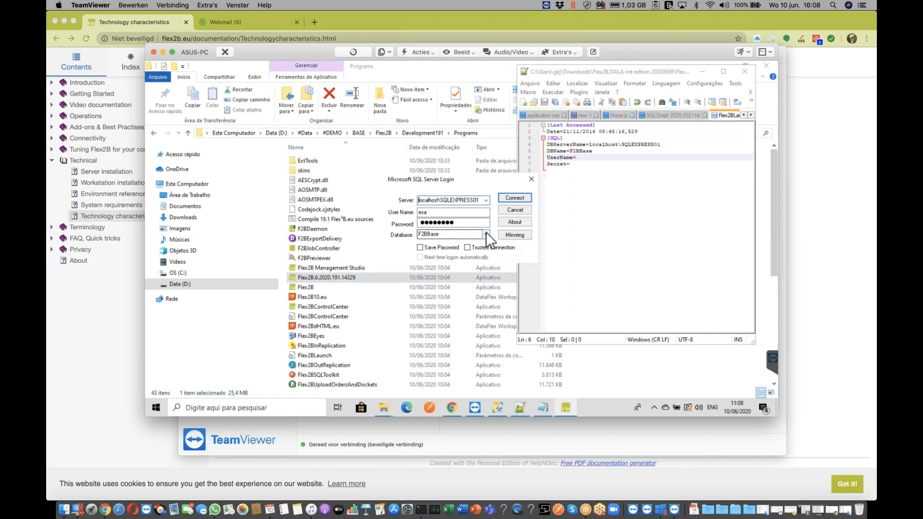
left_click(487, 234)
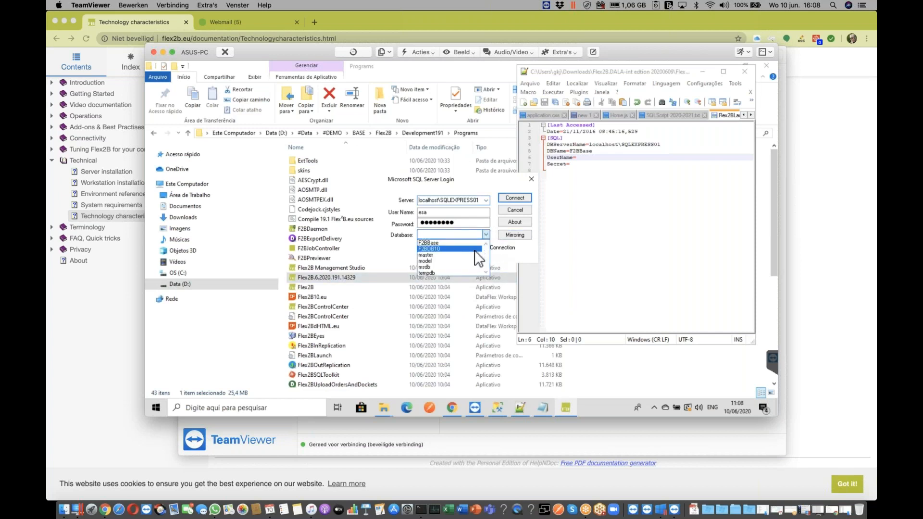
left_click(475, 249)
left_click(510, 199)
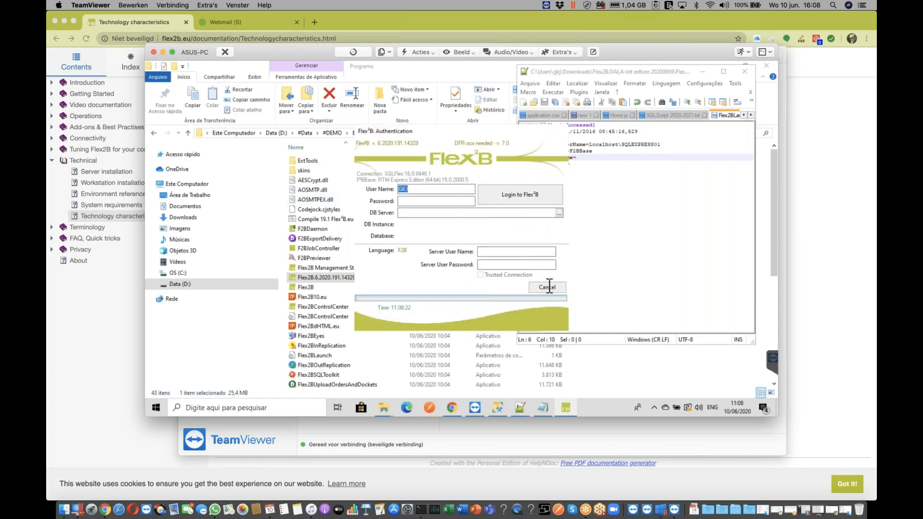
left_click(547, 286)
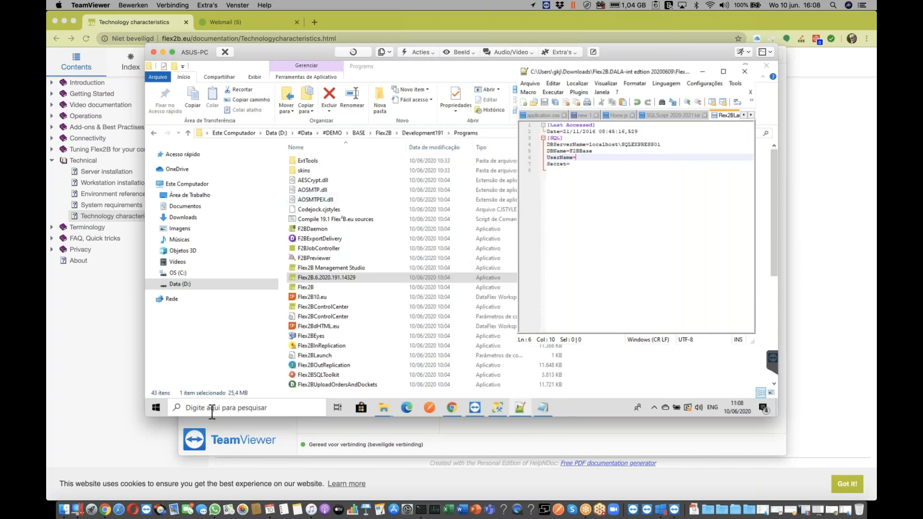
Step: Search the remote PC for mmc and launch SQL Server 2019 Configuration Manager
left_click(156, 407)
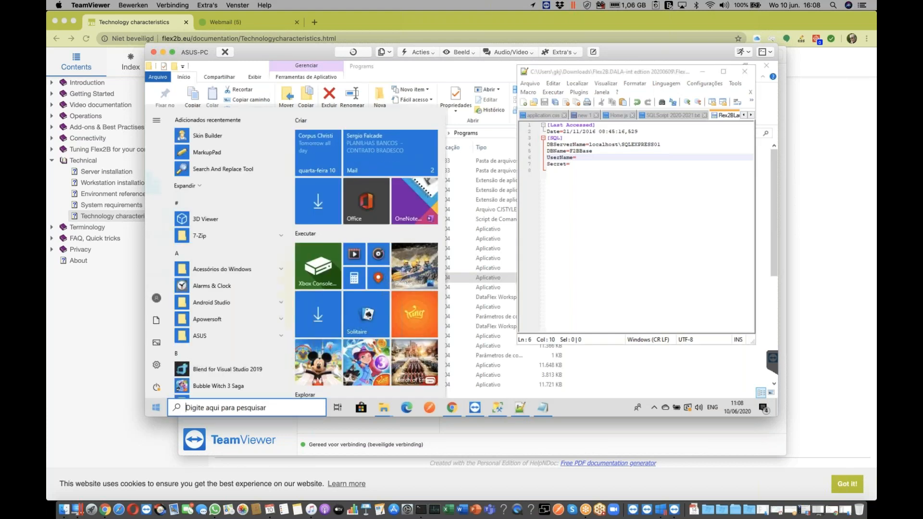
type("mmc")
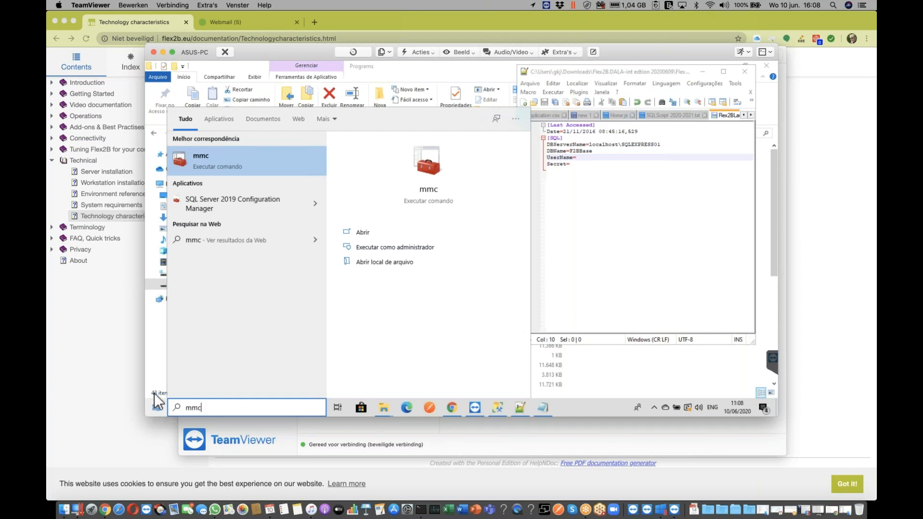
left_click(211, 207)
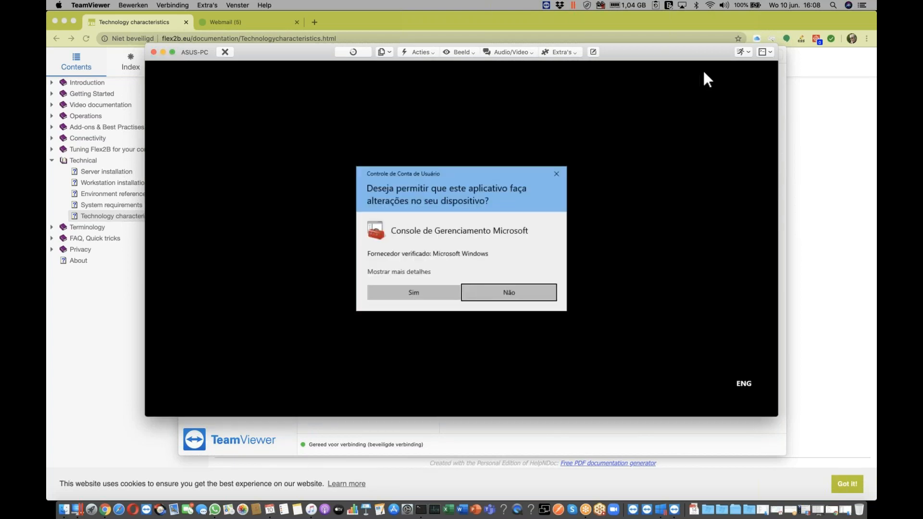
Step: Allow the UAC prompt, clear the other windows away, and view Native Client 11.0 client protocols
left_click(417, 292)
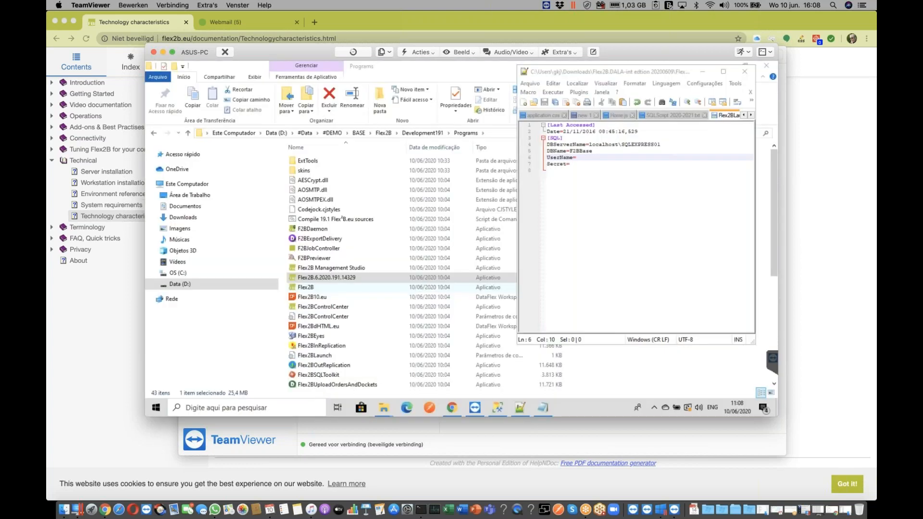
left_click(705, 70)
left_click(728, 64)
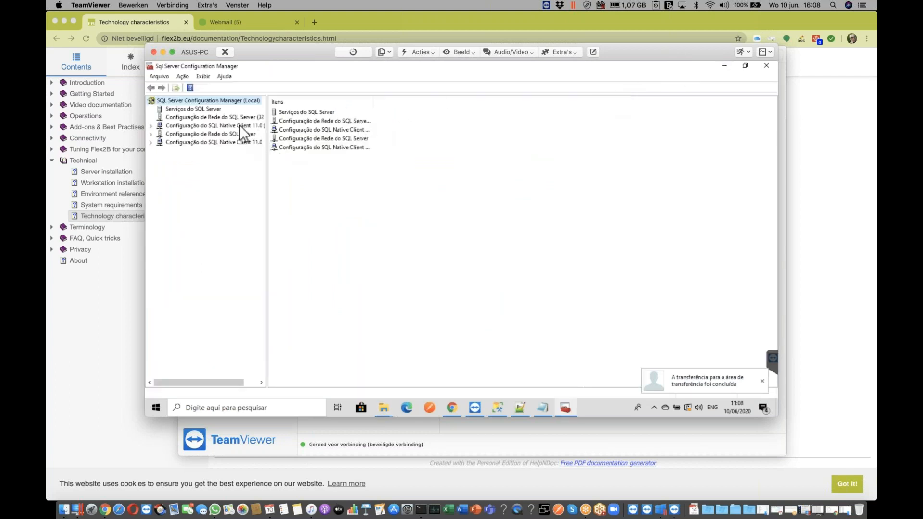
left_click(151, 143)
left_click(184, 151)
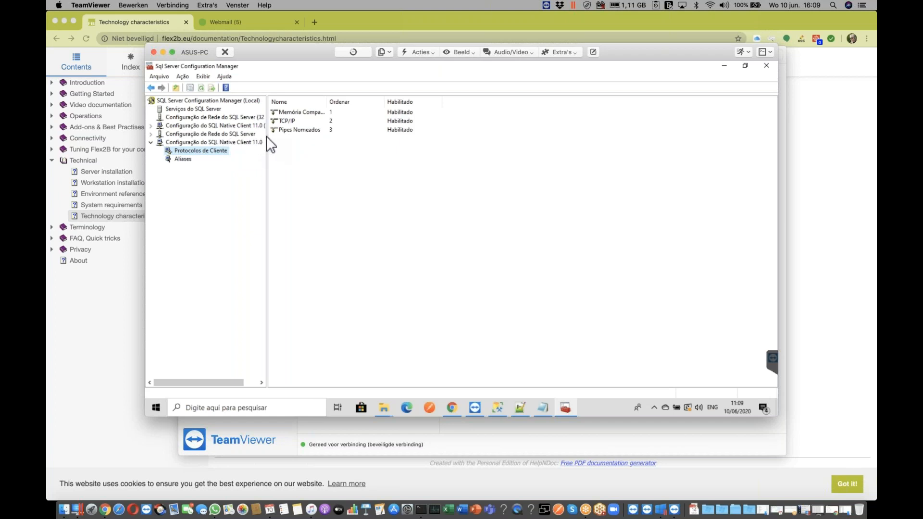
Step: Widen the tree pane and compare SQLEXPRESS and SQLEXPRESS01 network protocols, ending on SQLEXPRESS01
left_click_drag(268, 136, 300, 137)
left_click(151, 134)
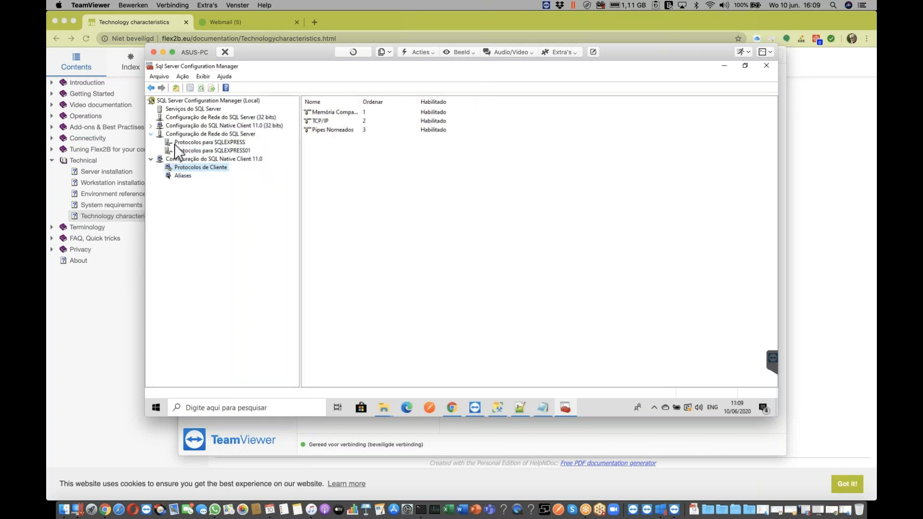
left_click(193, 149)
left_click(195, 143)
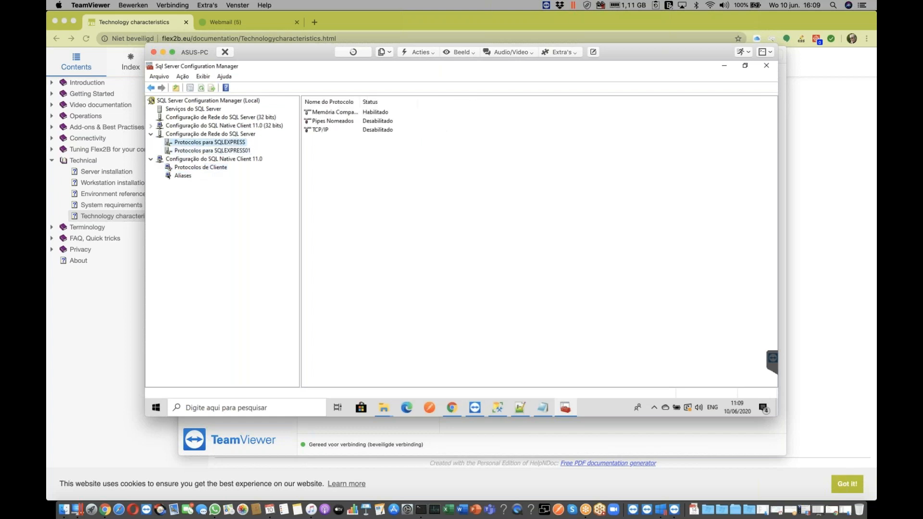
left_click(197, 151)
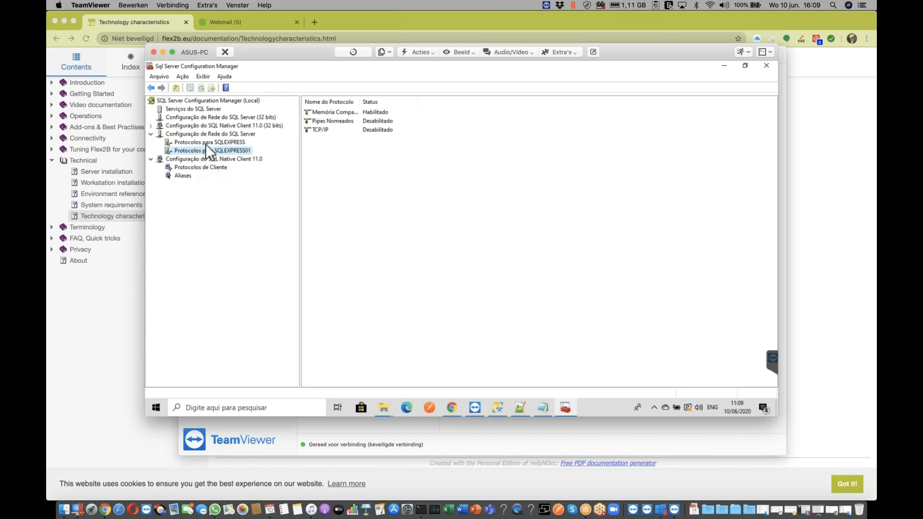
left_click(223, 143)
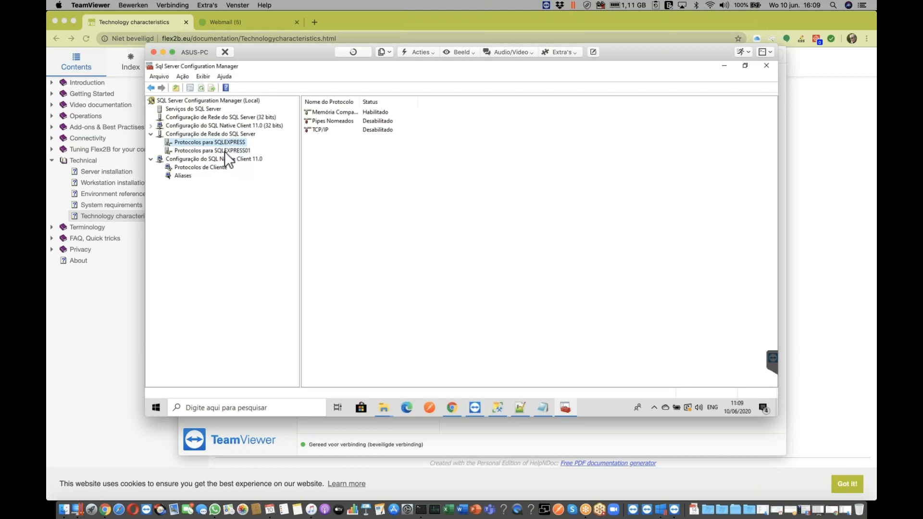
left_click(225, 151)
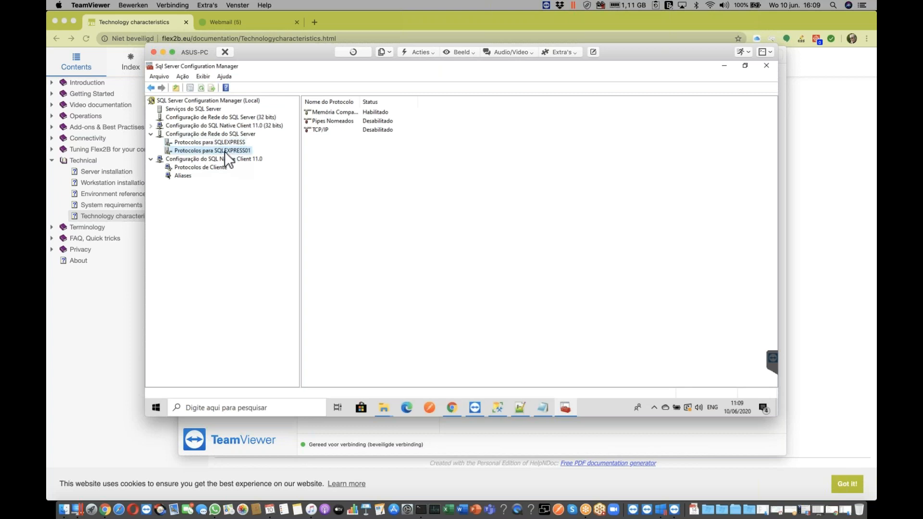
Step: Set TCP/IP Habilitado to Sim for SQLEXPRESS01, apply it, and acknowledge the restart warning
left_click(316, 129)
double_click(315, 130)
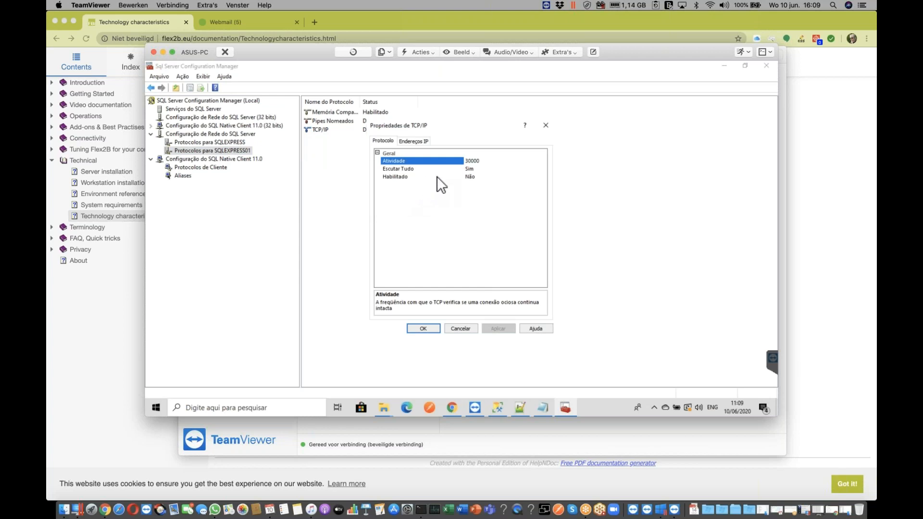
left_click(478, 175)
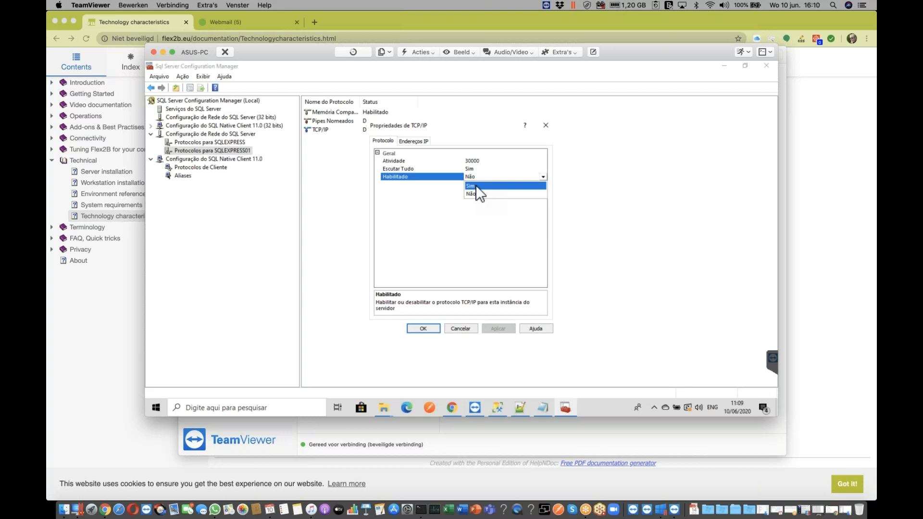
left_click(476, 186)
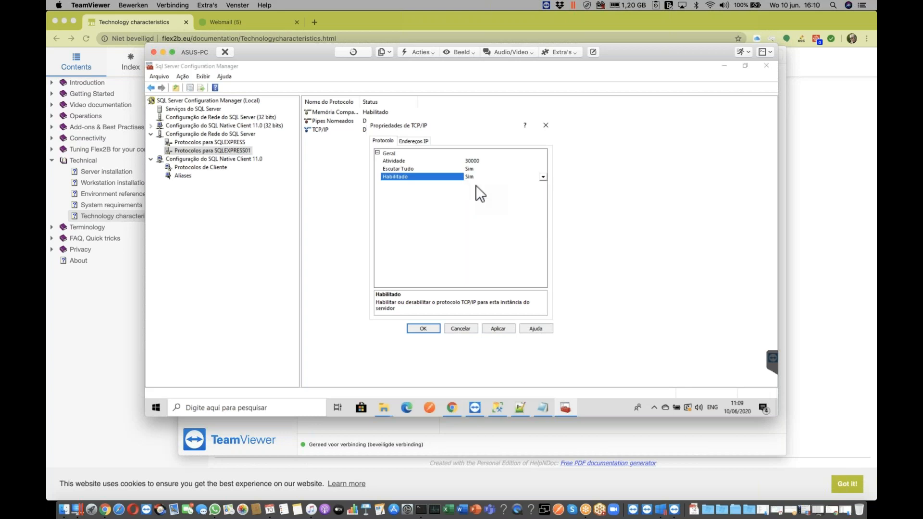
left_click(500, 329)
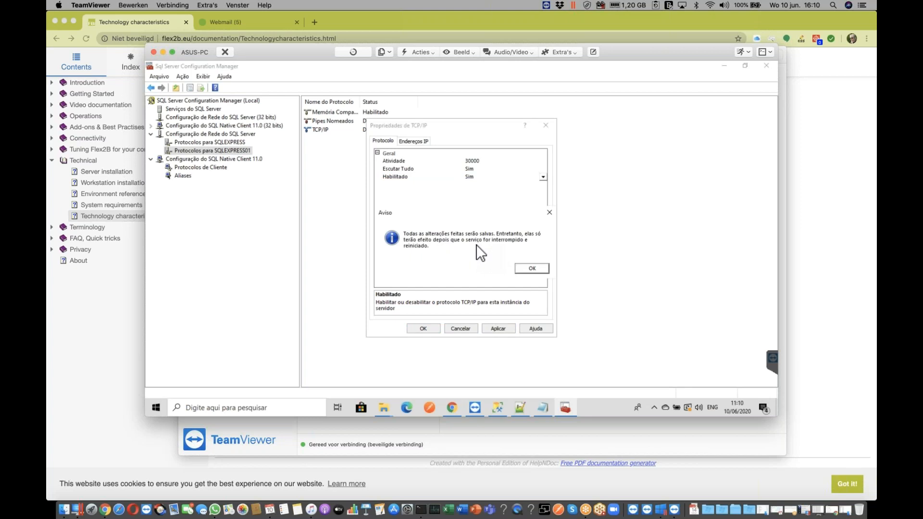
left_click(525, 272)
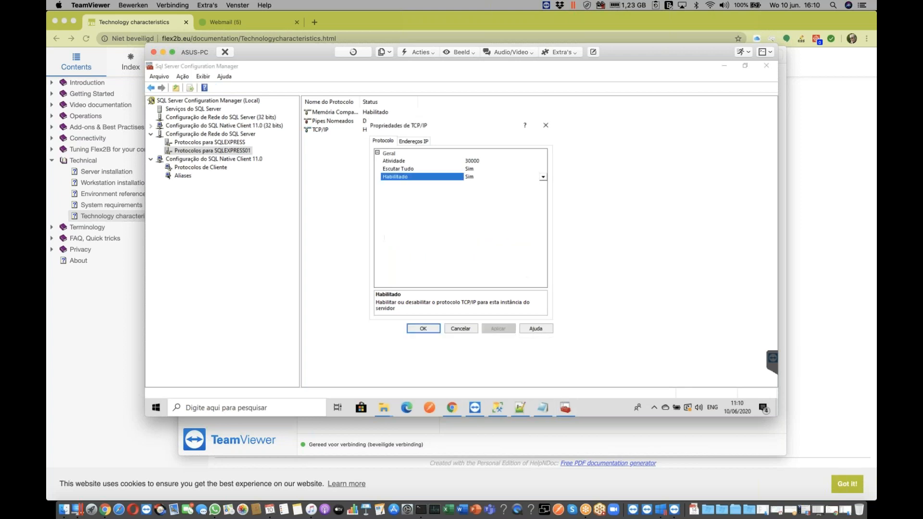
left_click(424, 329)
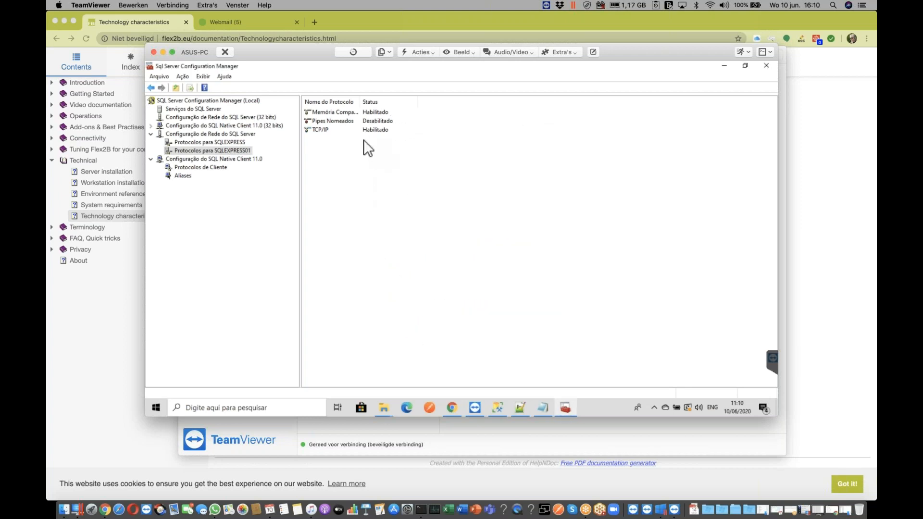
Step: Set Pipes Nomeados Habilitado to Sim and acknowledge the restart-required warning
double_click(328, 121)
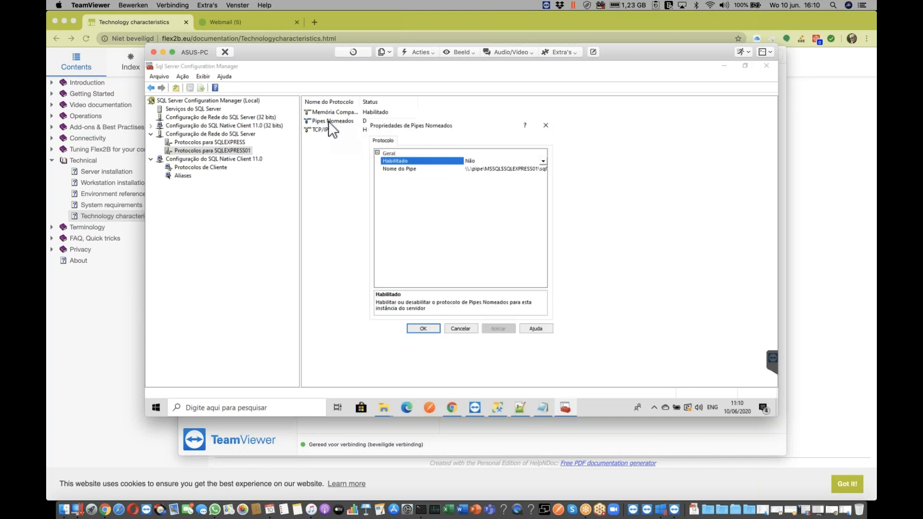
left_click(485, 161)
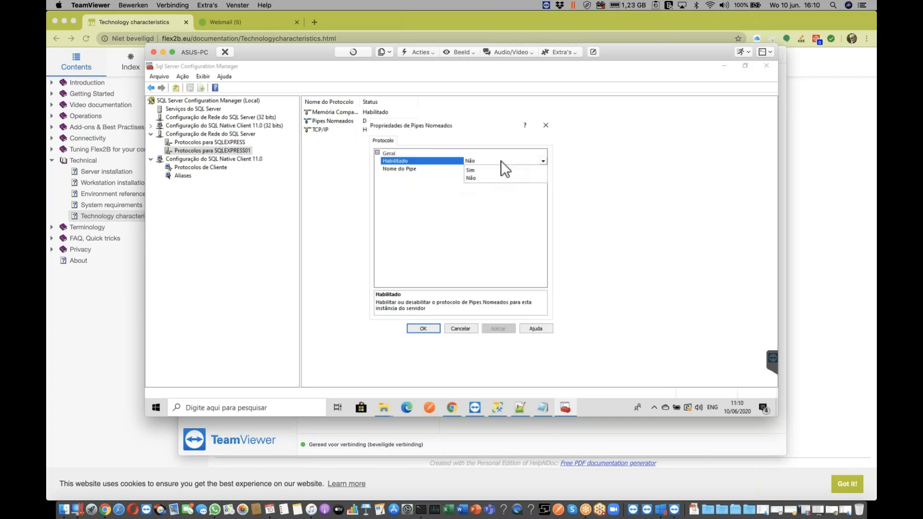
left_click(517, 171)
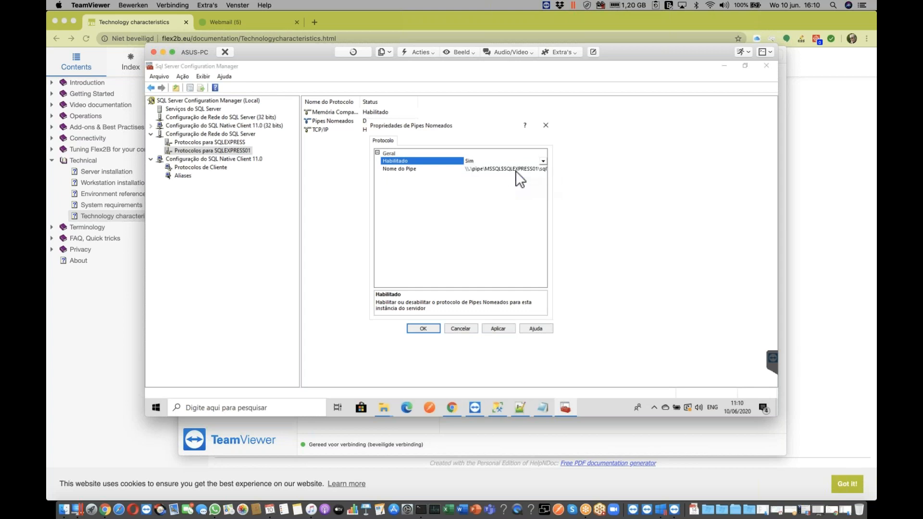
left_click(429, 328)
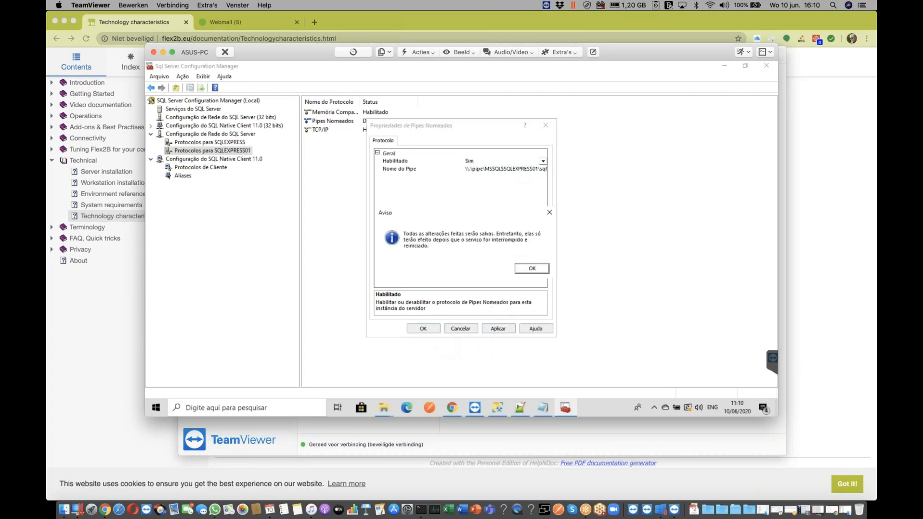
left_click(527, 266)
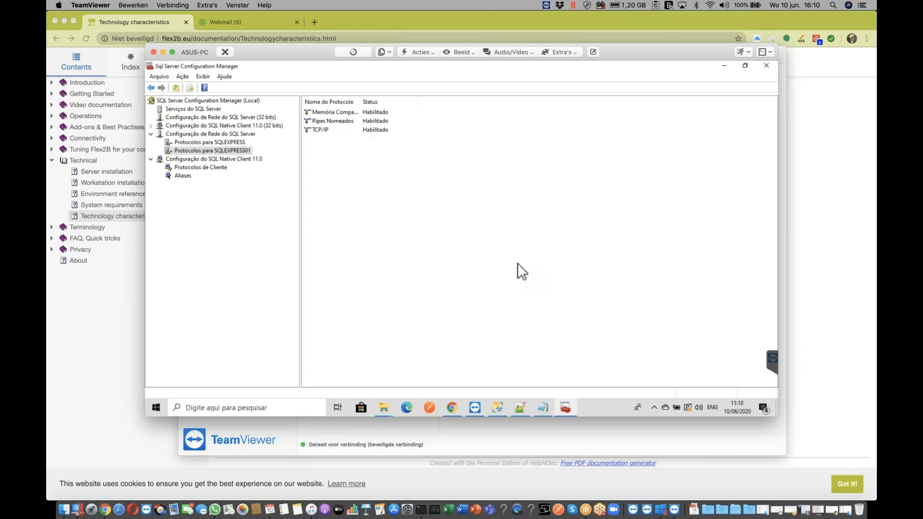
Step: Browse the 32-bit Native Client 11.0 and SQL Server network configuration nodes
left_click(236, 126)
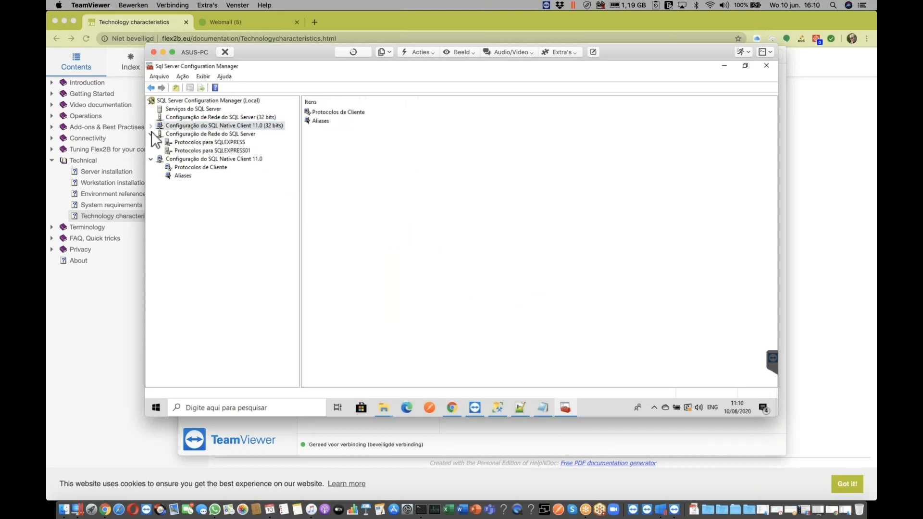
left_click(151, 126)
left_click(183, 135)
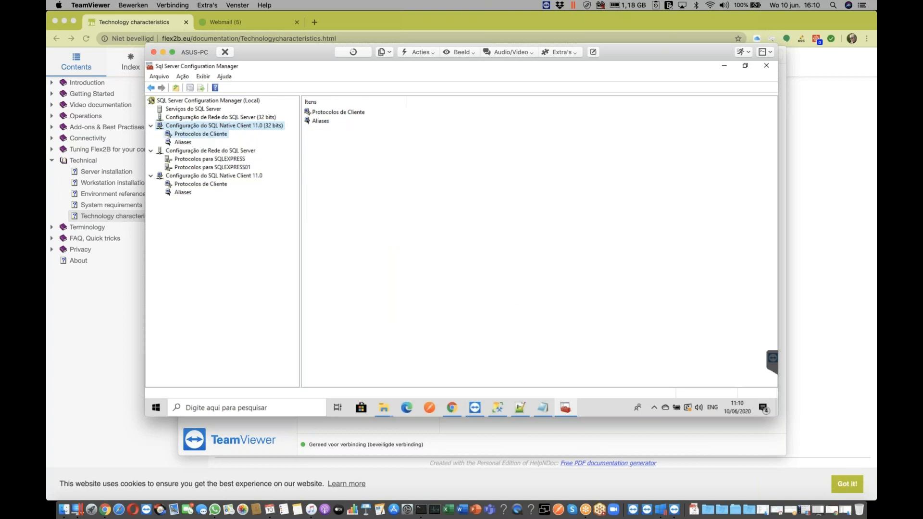
left_click(194, 117)
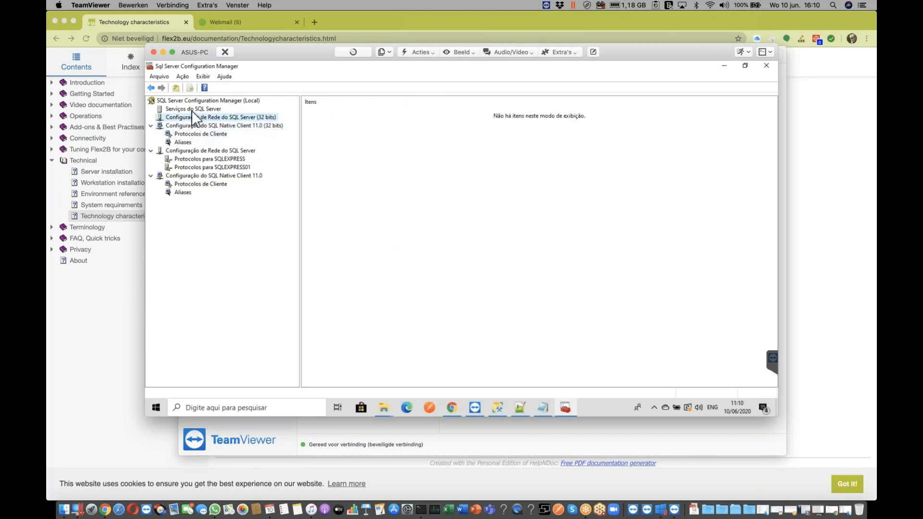
Step: List the SQL Server services with full names and select SQL Server (SQLEXPRESS01)
left_click(191, 110)
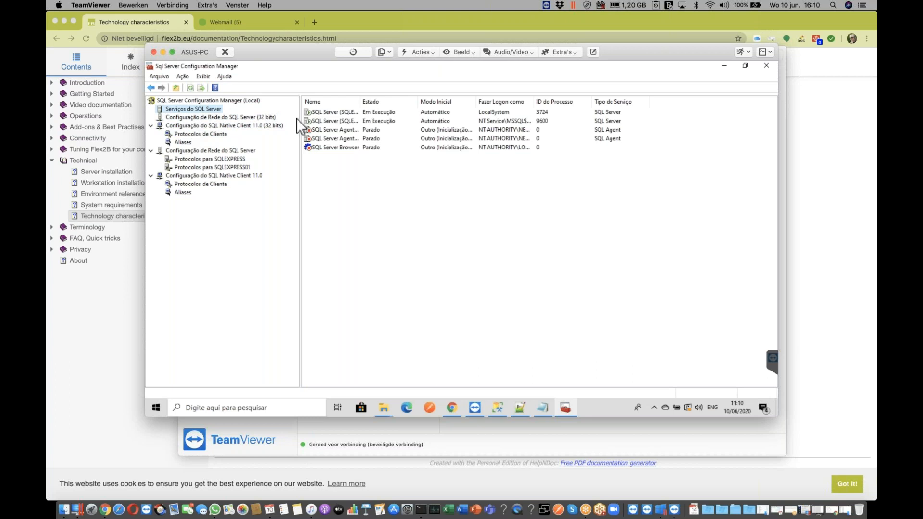
double_click(360, 100)
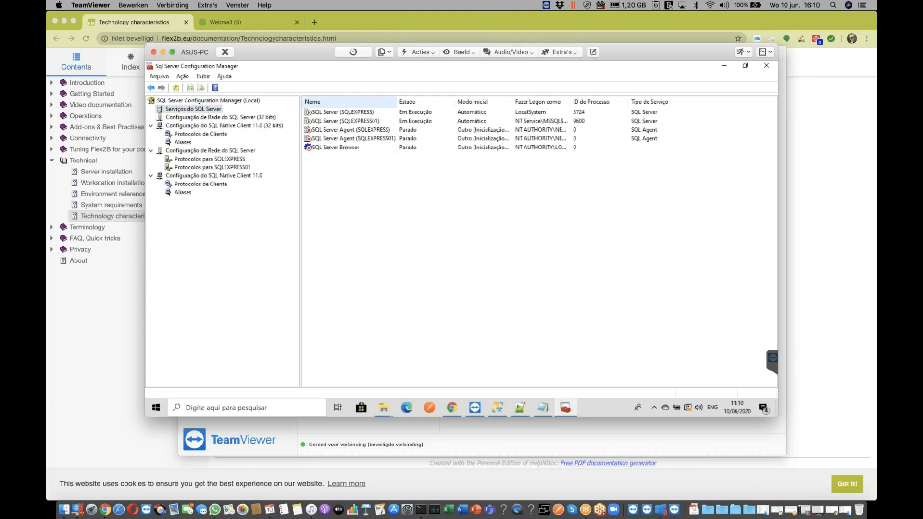
left_click(361, 120)
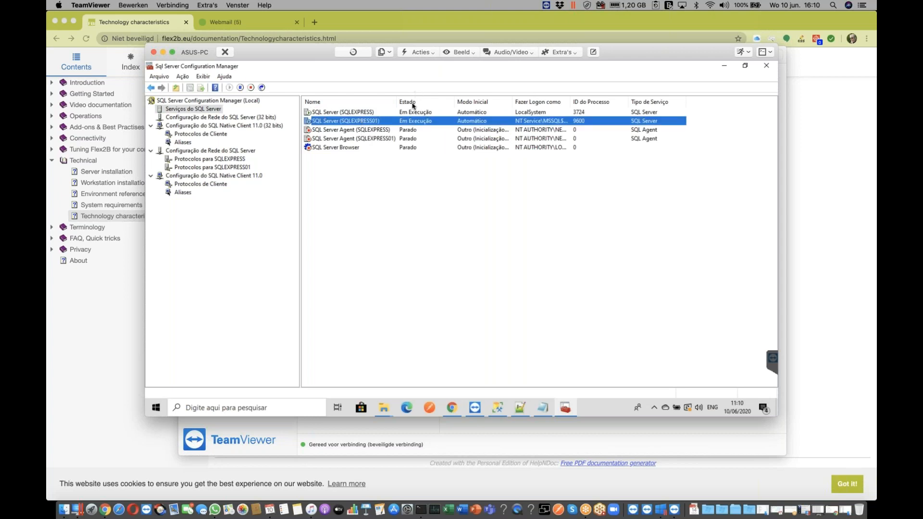
Step: Restart the SQLEXPRESS01 service and dismiss the resulting timeout error
right_click(364, 123)
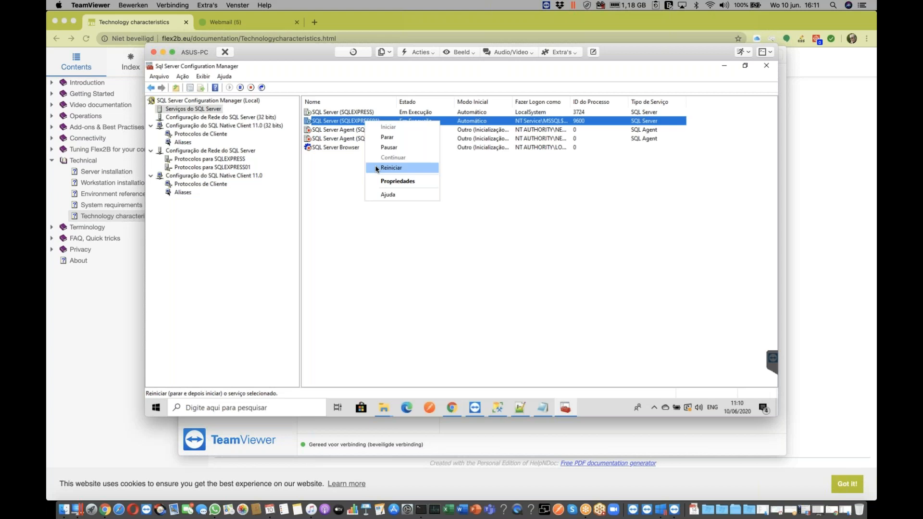
left_click(390, 168)
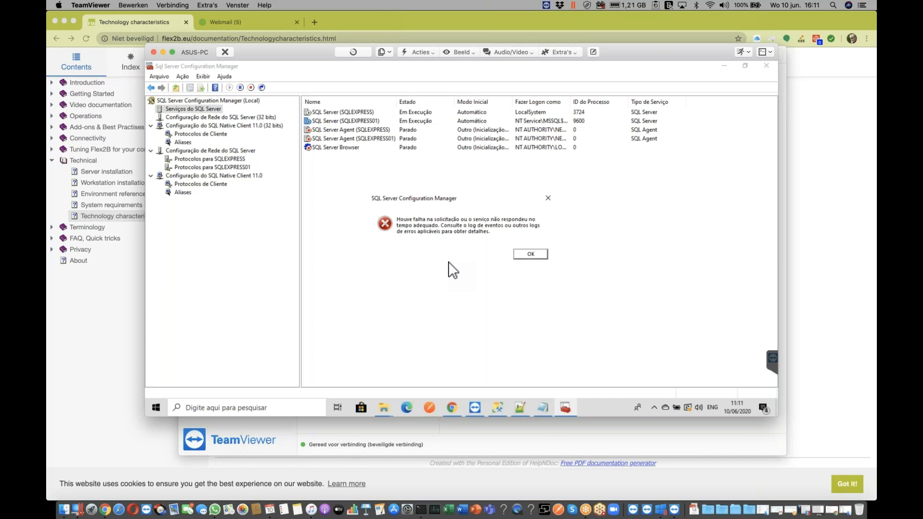
left_click(531, 254)
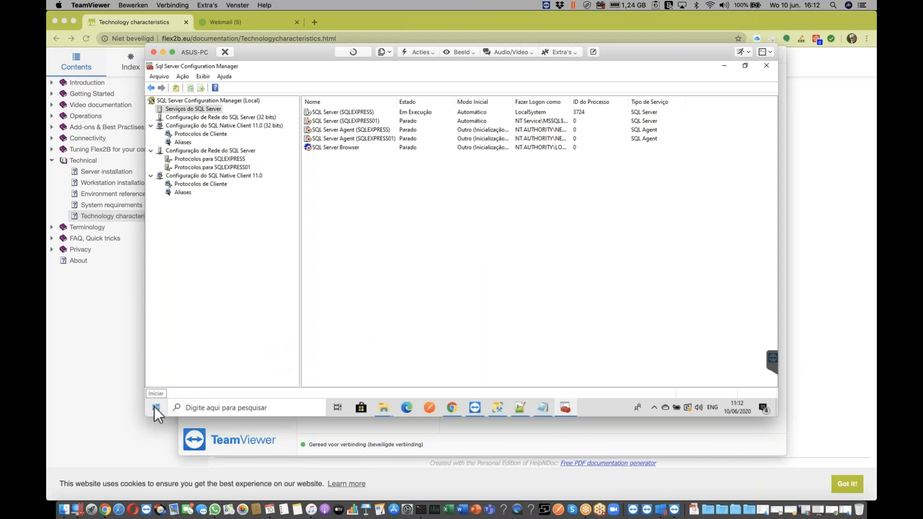
Step: Stop the SQL Server (SQLEXPRESS) service with Parar
left_click(322, 112)
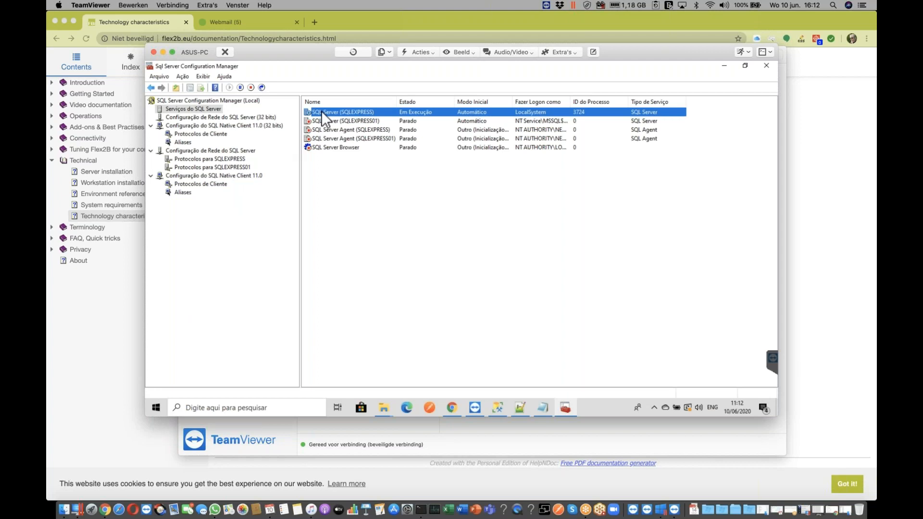
right_click(321, 111)
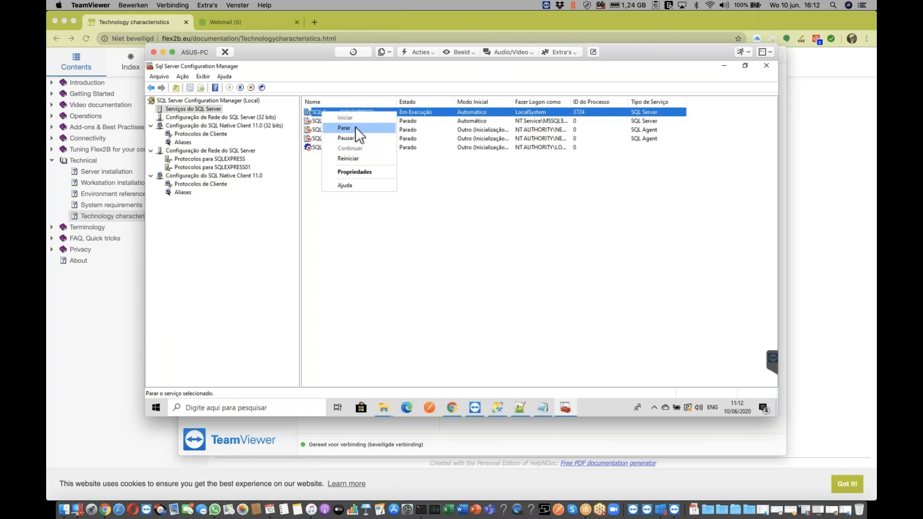
left_click(356, 128)
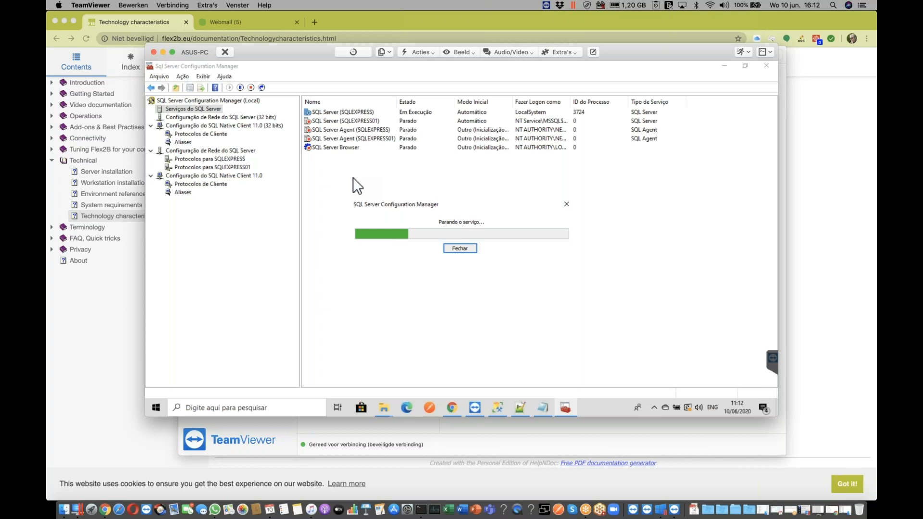
Step: Start the SQL Server (SQLEXPRESS01) service and check both services' states
left_click(353, 120)
left_click(229, 87)
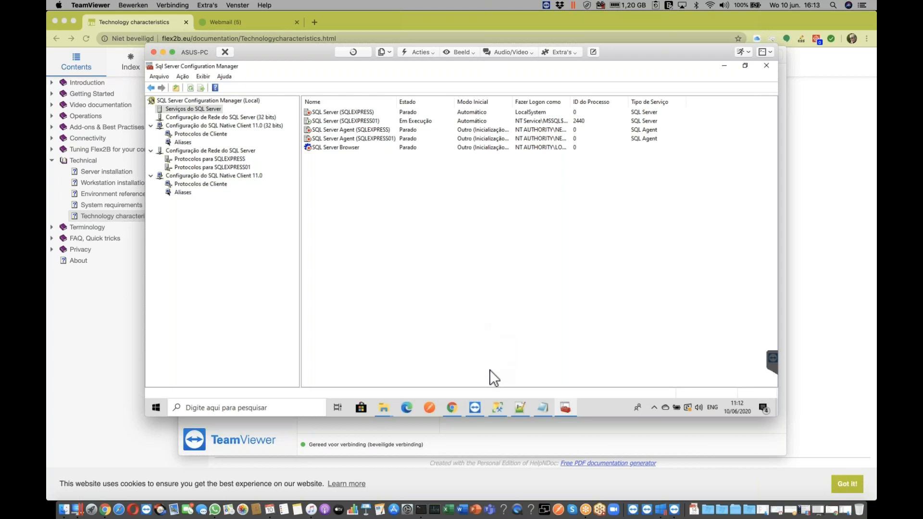
left_click(357, 112)
left_click(356, 121)
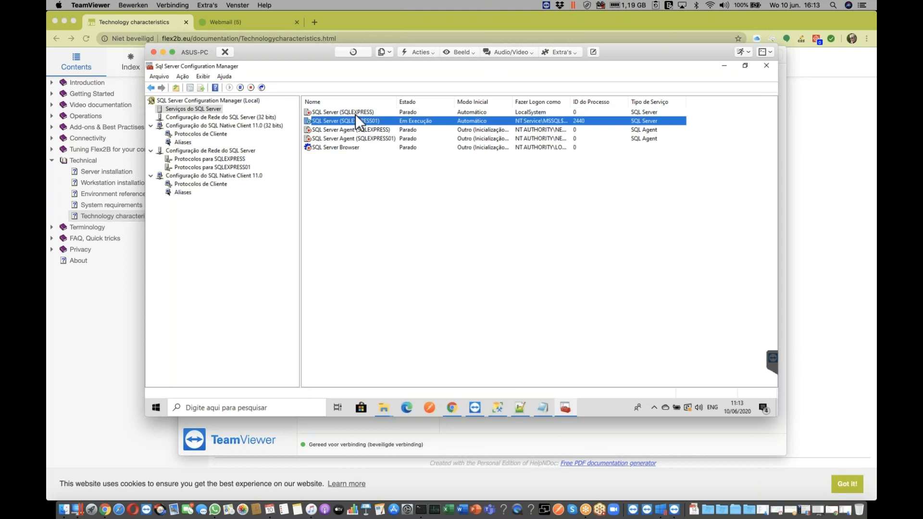
left_click(356, 113)
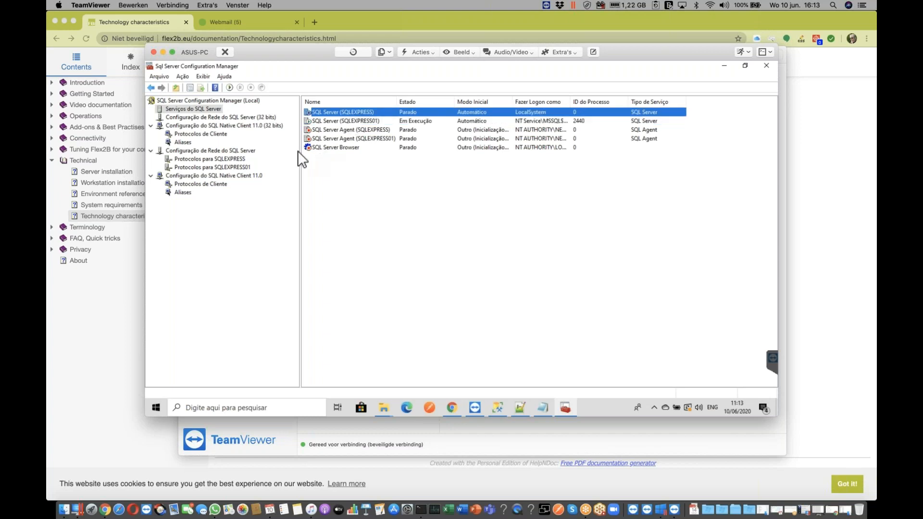
Step: Check SQLEXPRESS's disabled TCP/IP protocol, then minimize Configuration Manager and close the Codejock licence notes
left_click(235, 159)
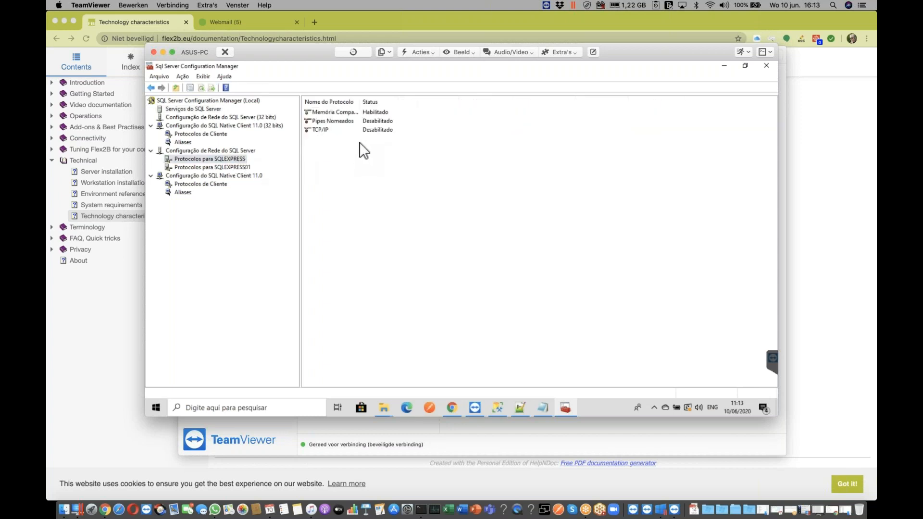
left_click(326, 129)
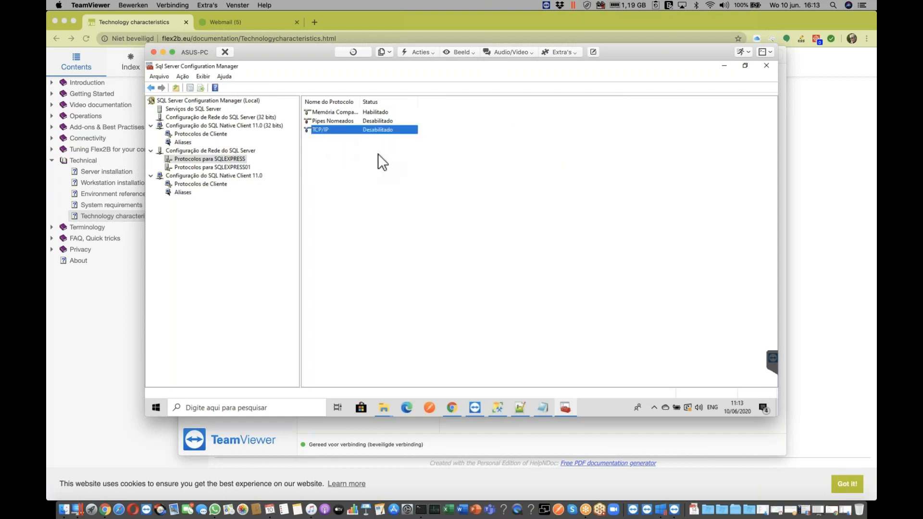
left_click(723, 66)
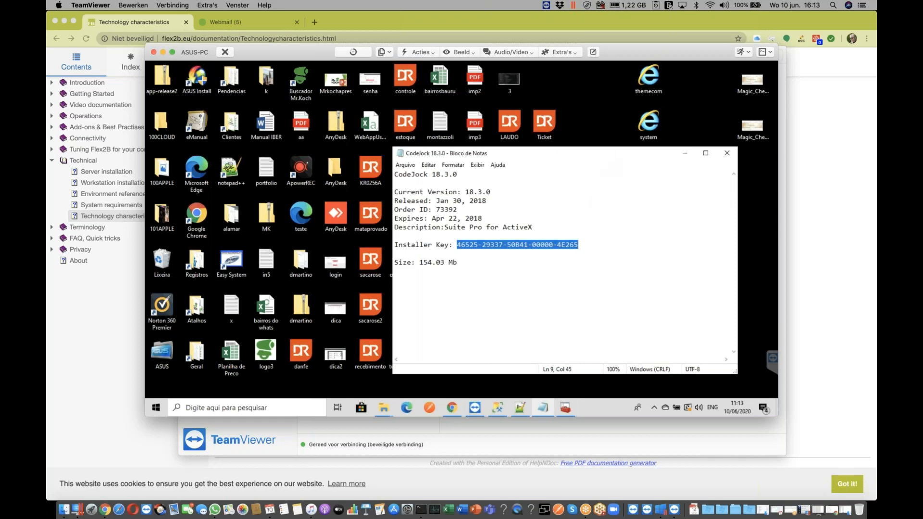
left_click(728, 152)
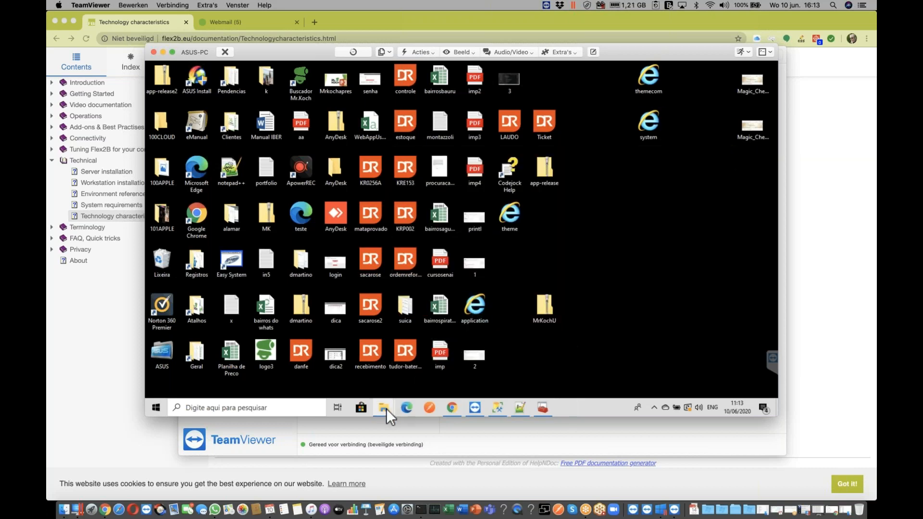
Step: From the Programs folder, dismiss the Flex2B connection error to reach the SQL Server login
mouse_move(384, 407)
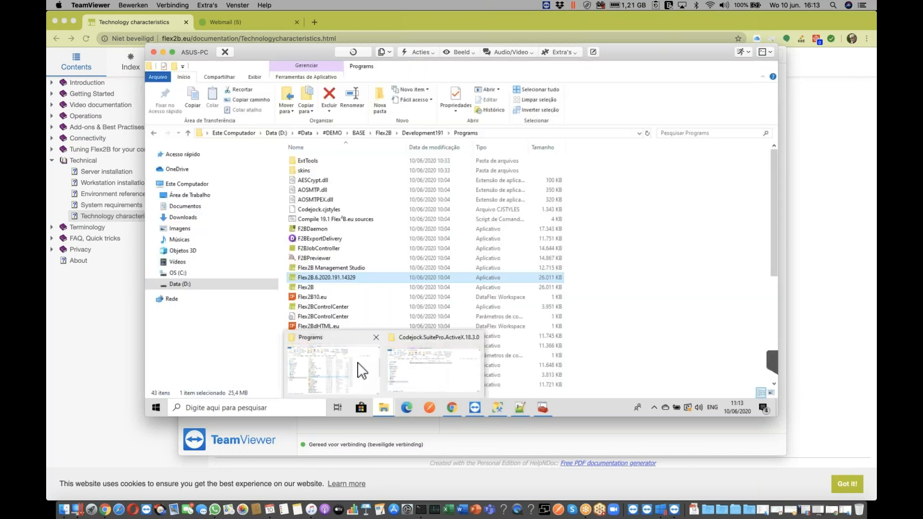
left_click(366, 371)
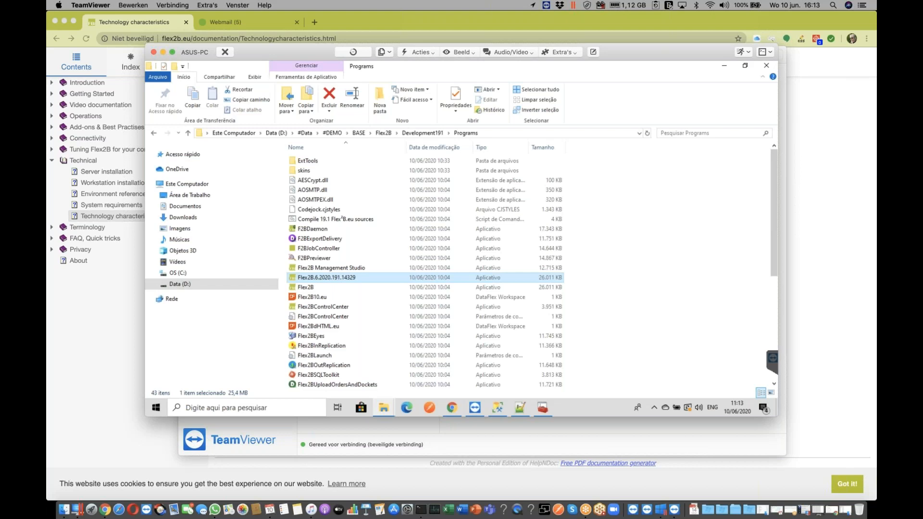
left_click(745, 66)
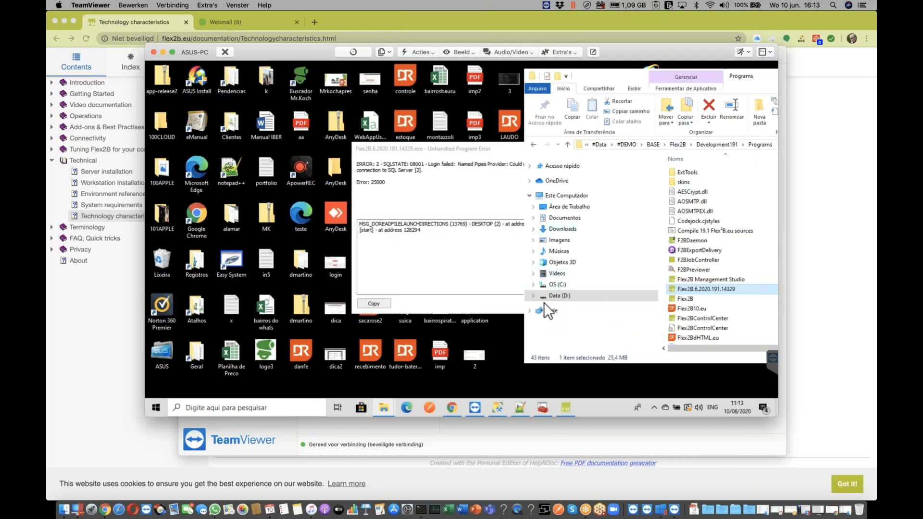
left_click(469, 248)
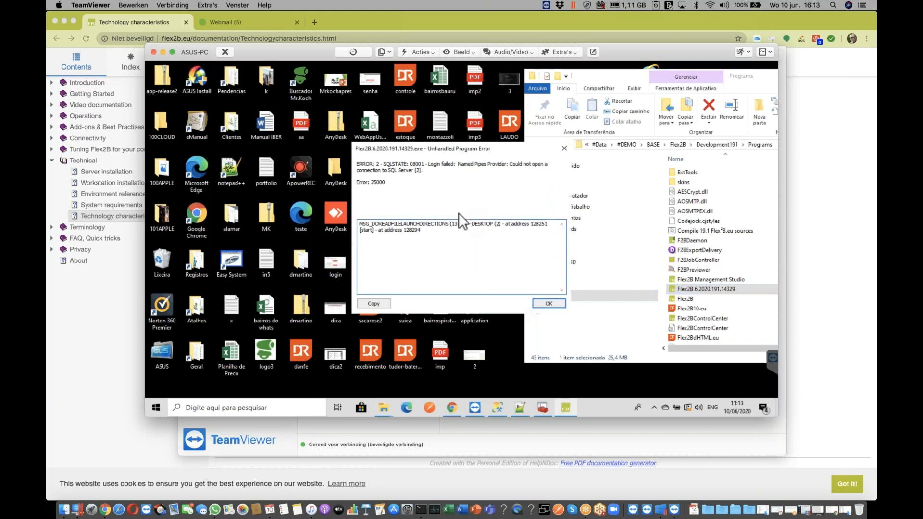
left_click(543, 304)
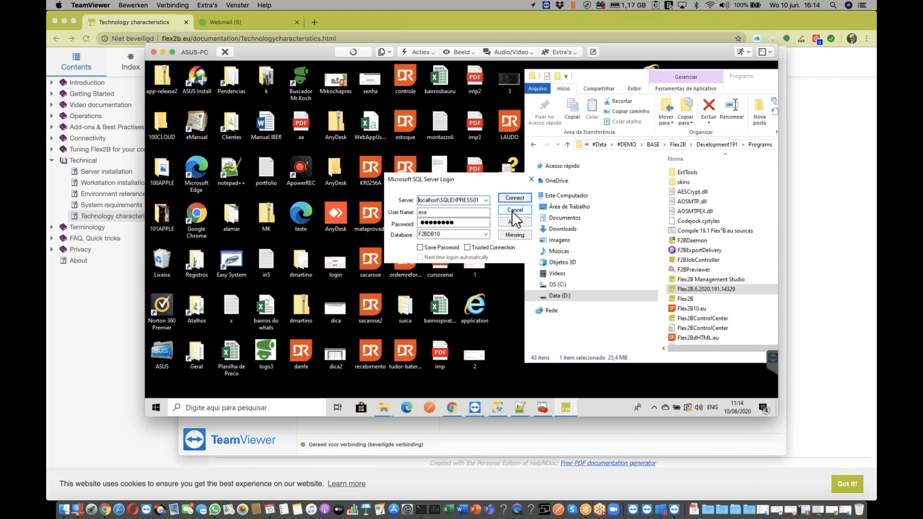
Step: Switch to a trusted connection, choose the F2BBase database and connect to the SQL server
left_click(468, 247)
left_click(486, 235)
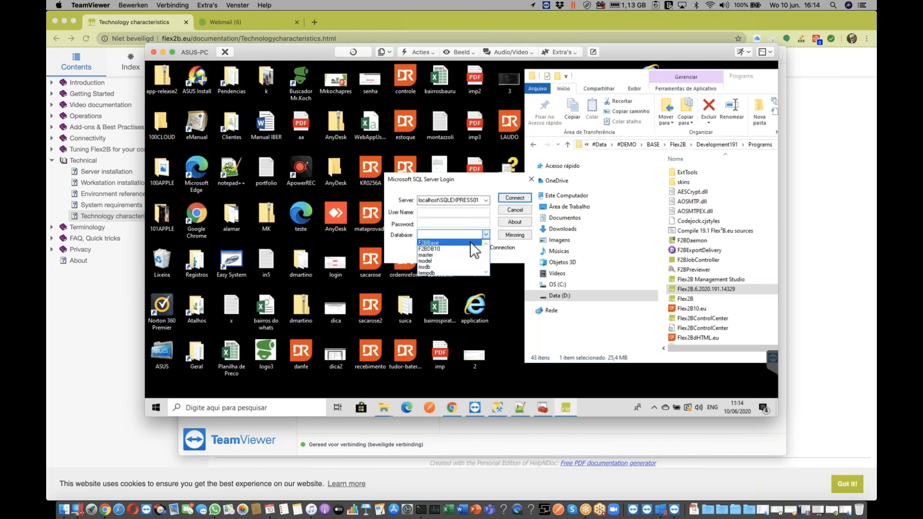
left_click(470, 241)
left_click(510, 197)
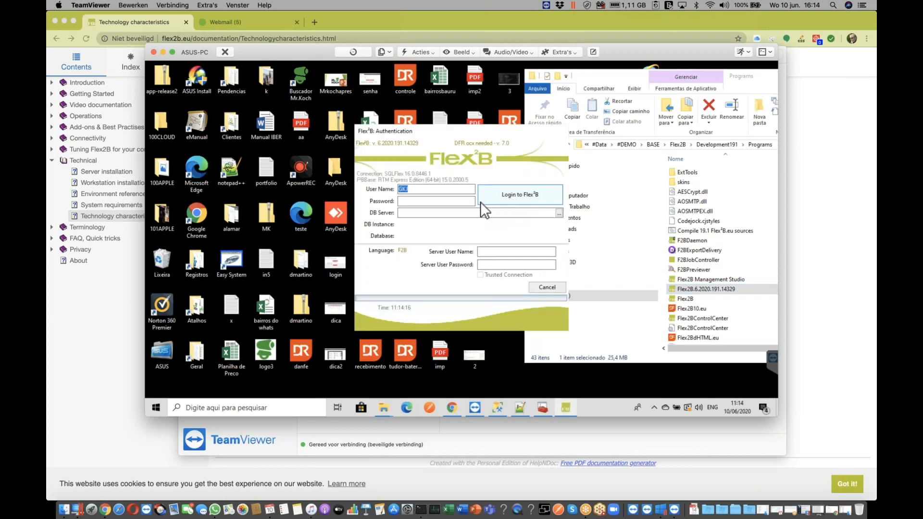
Step: Enter the SQL user name, attempt the Flex2B login, and dismiss the invalid credentials message
type("PT")
key("Tab")
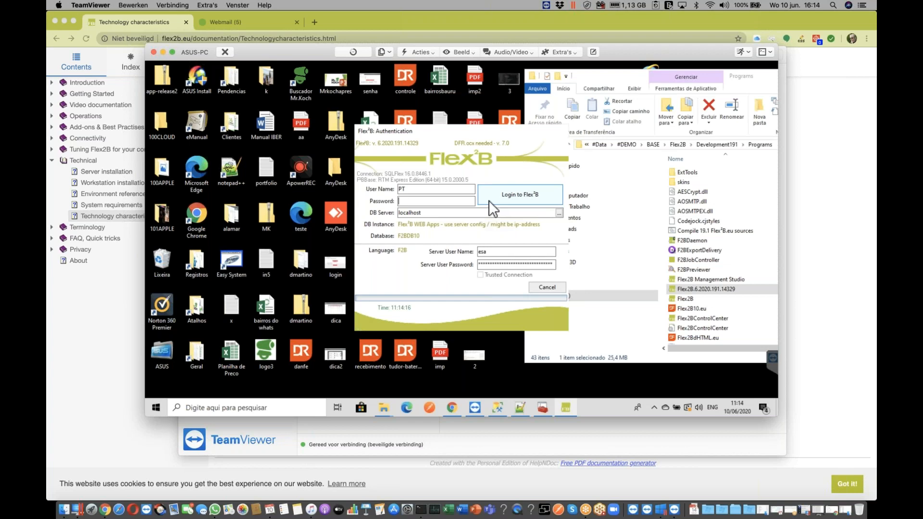
left_click(492, 199)
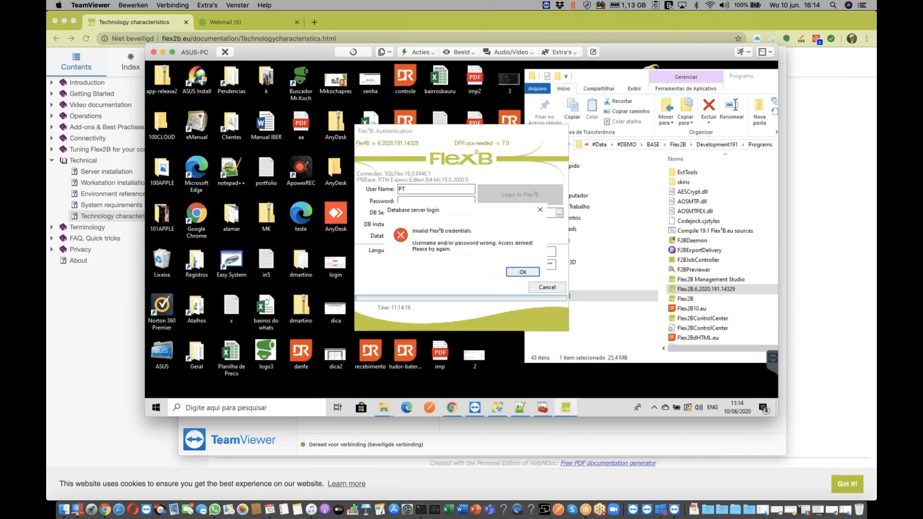
left_click(512, 272)
Step: Enter the password and retry the login, then dismiss the program and security errors and cancel
key("Tab")
key("Tab")
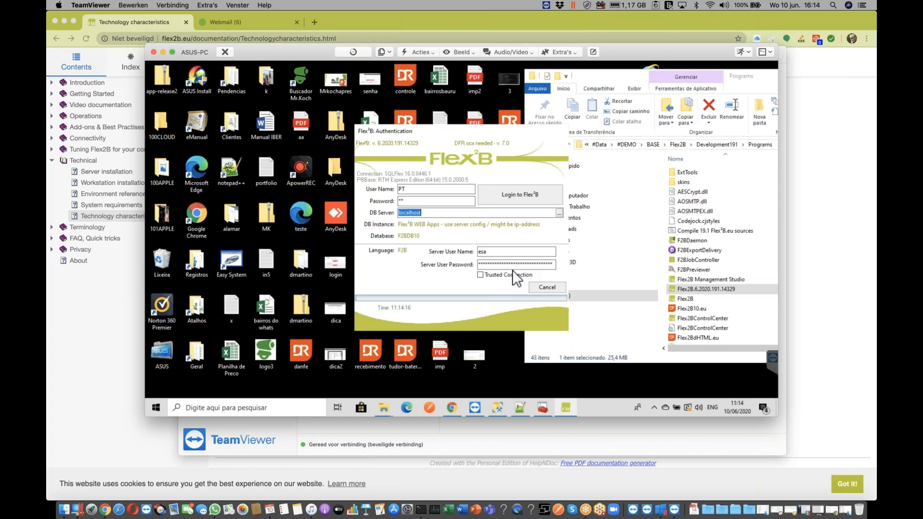
left_click(530, 192)
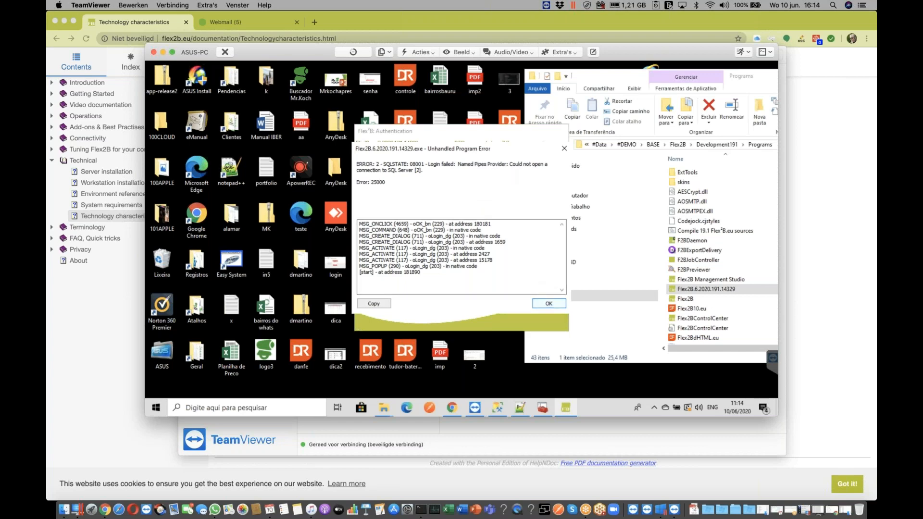
left_click(547, 303)
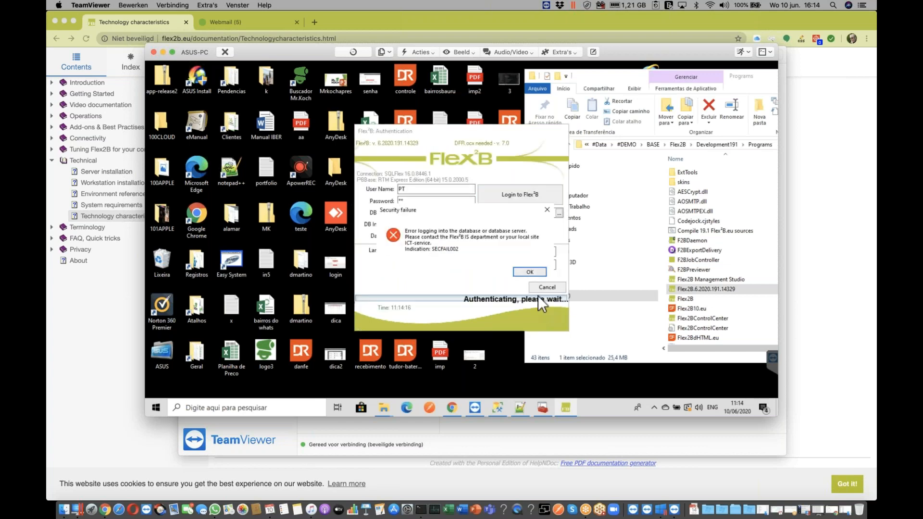
left_click(531, 272)
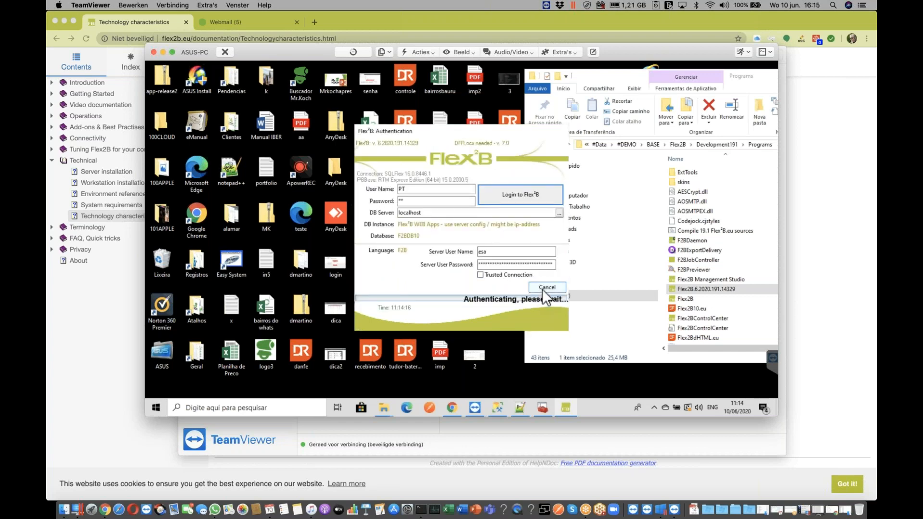
left_click(544, 289)
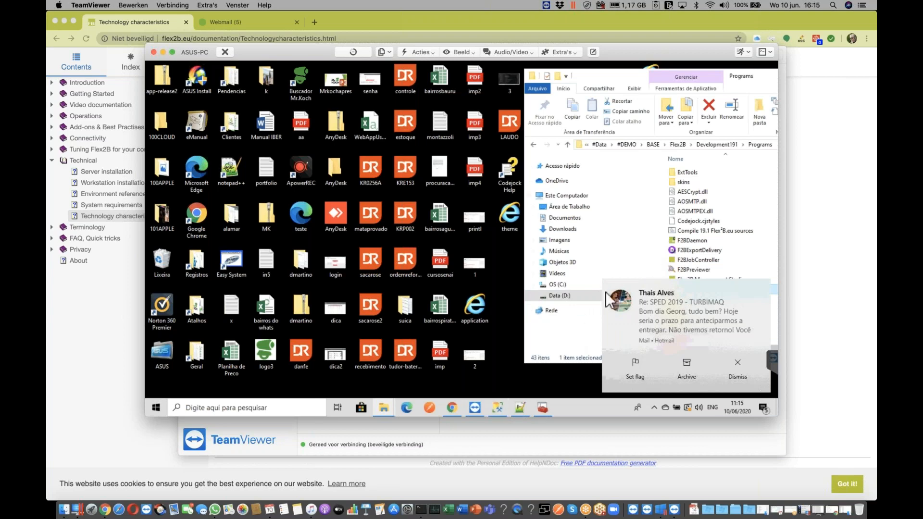
Step: Inspect the F2BBase database on localhost\SQLEXPRESS01 in Management Studio, then minimize it to reveal the Programs folder
left_click(498, 407)
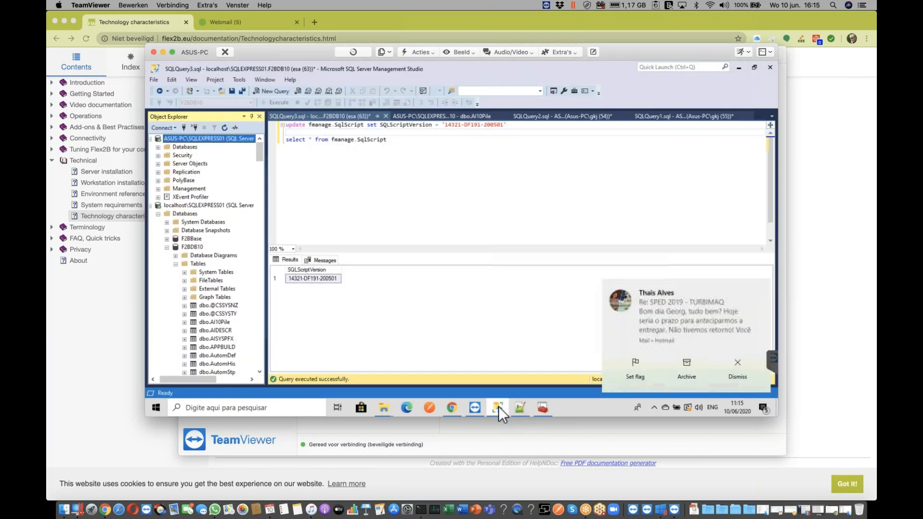
left_click(182, 205)
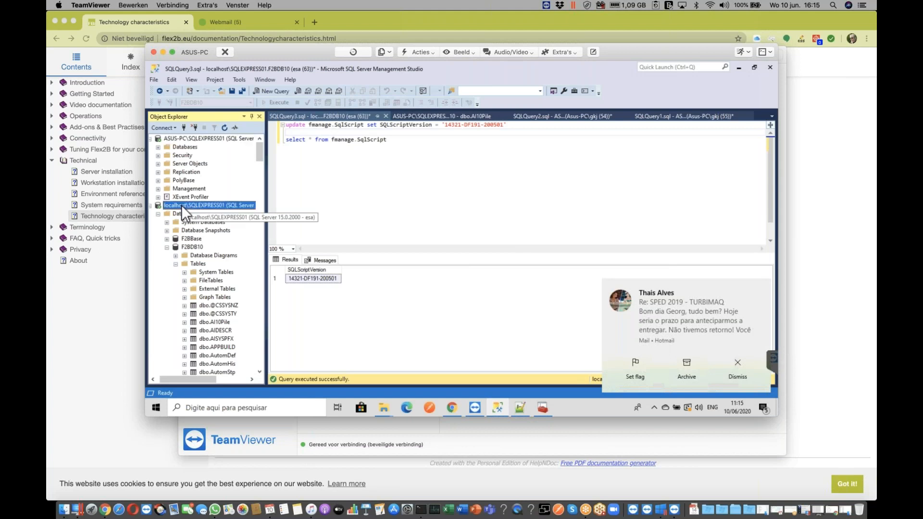
left_click(167, 239)
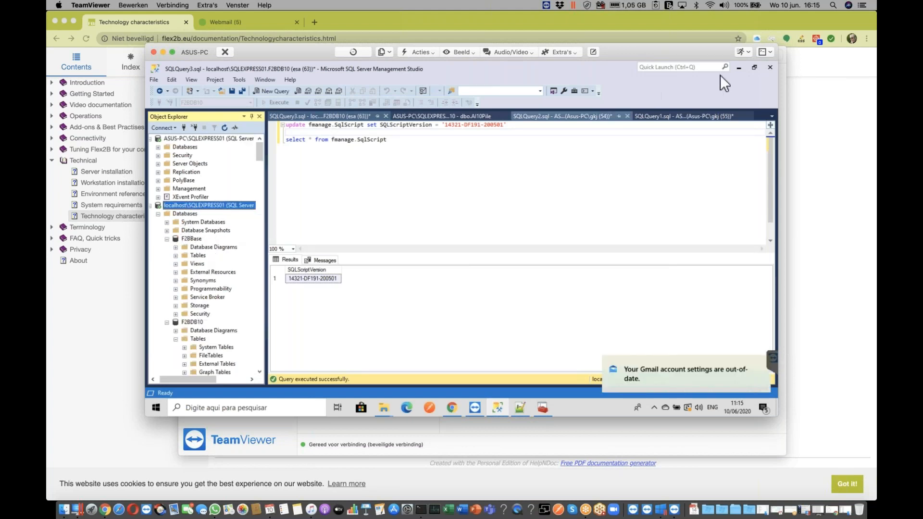
left_click(739, 67)
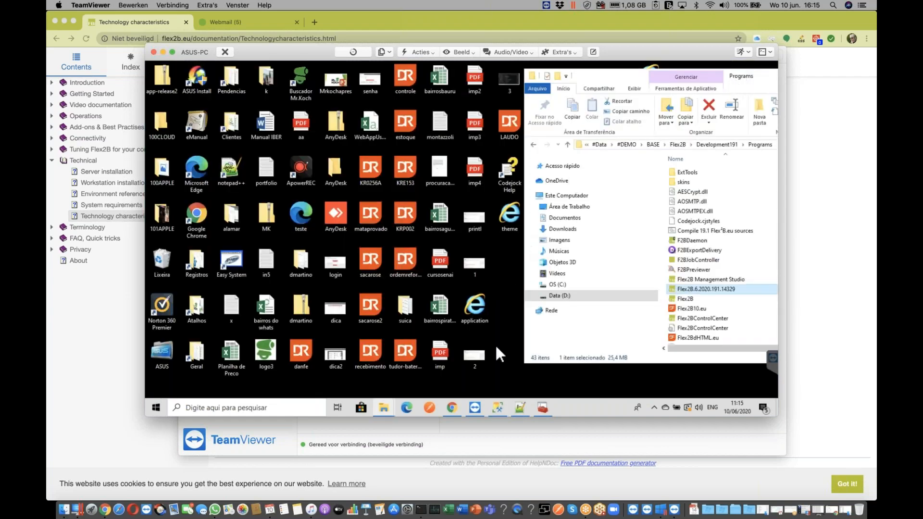
left_click(497, 407)
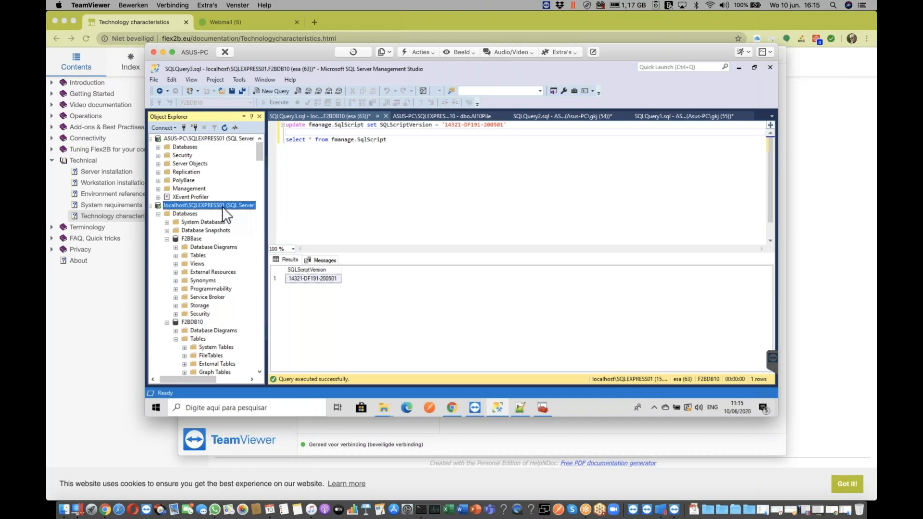
left_click(741, 68)
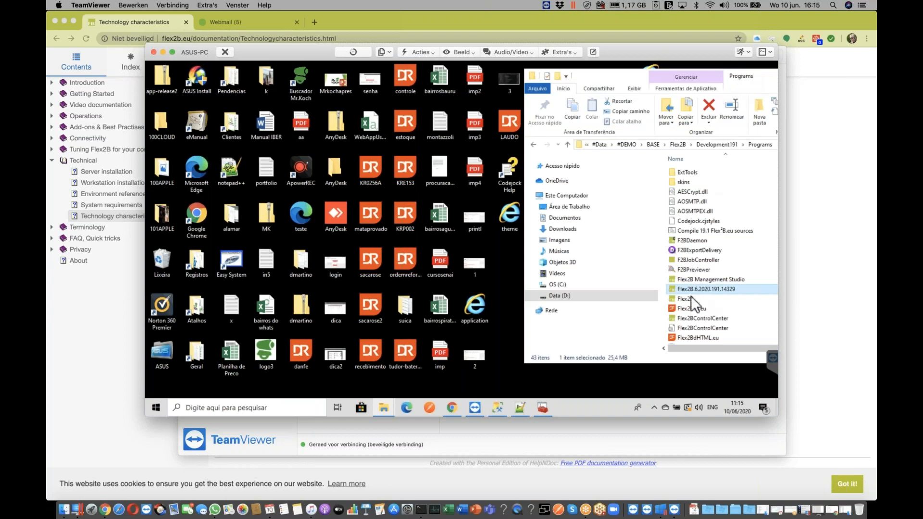
Step: Launch Flex2B.6.2020.191.14329, delete 'localhost' from the login server name, and dismiss the 'Can't open table' error
double_click(691, 289)
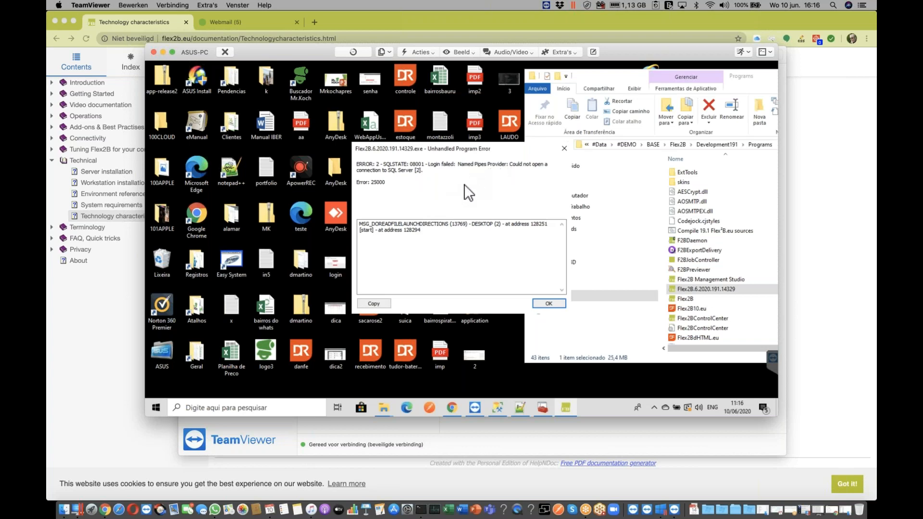
left_click(542, 304)
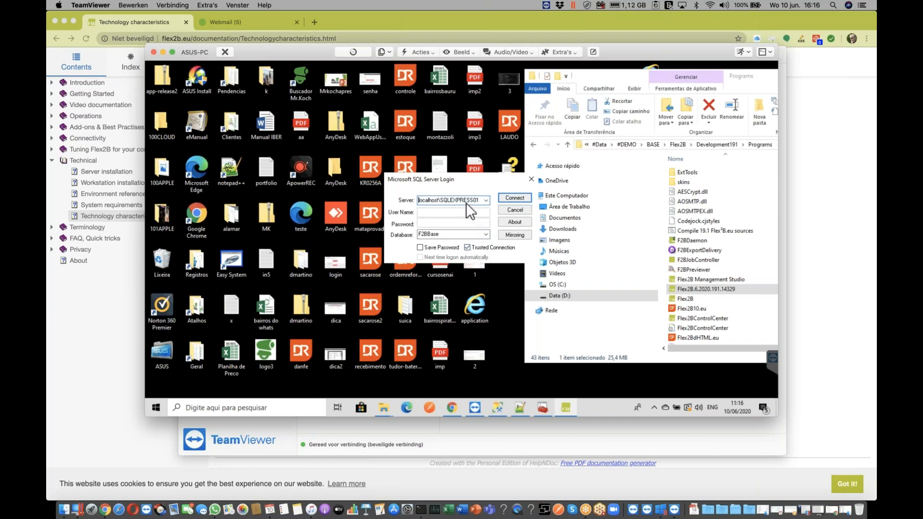
left_click_drag(438, 200, 406, 200)
key("BackSpace")
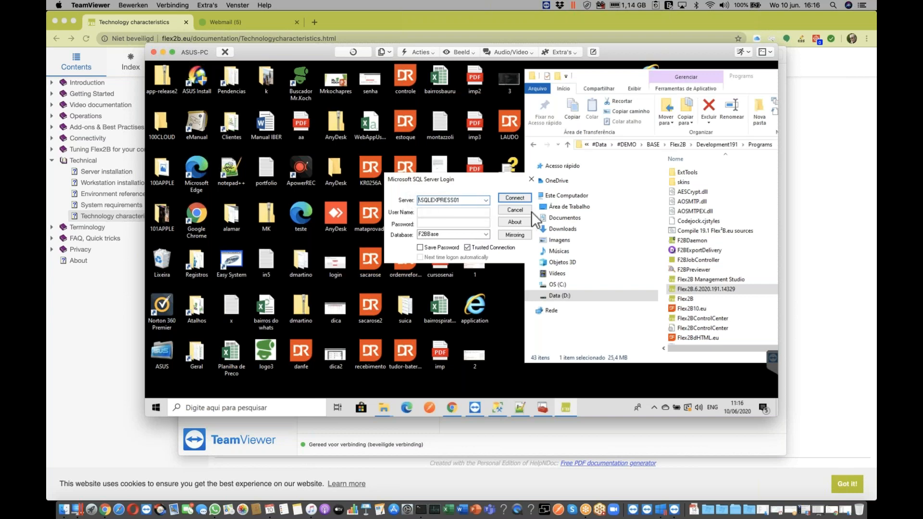
left_click(514, 197)
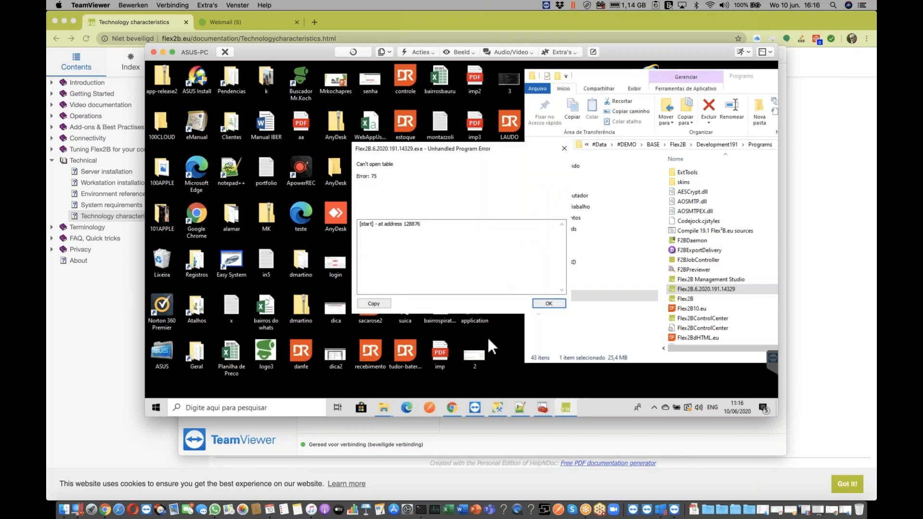
left_click(543, 304)
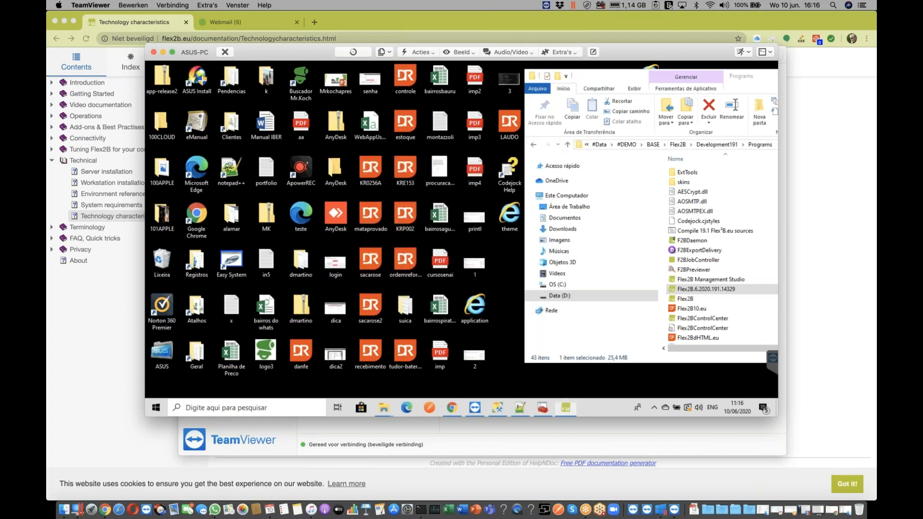
Step: Confirm the ASUS-PC\SQLEXPRESS01 instance name in Management Studio's Object Explorer
left_click(519, 407)
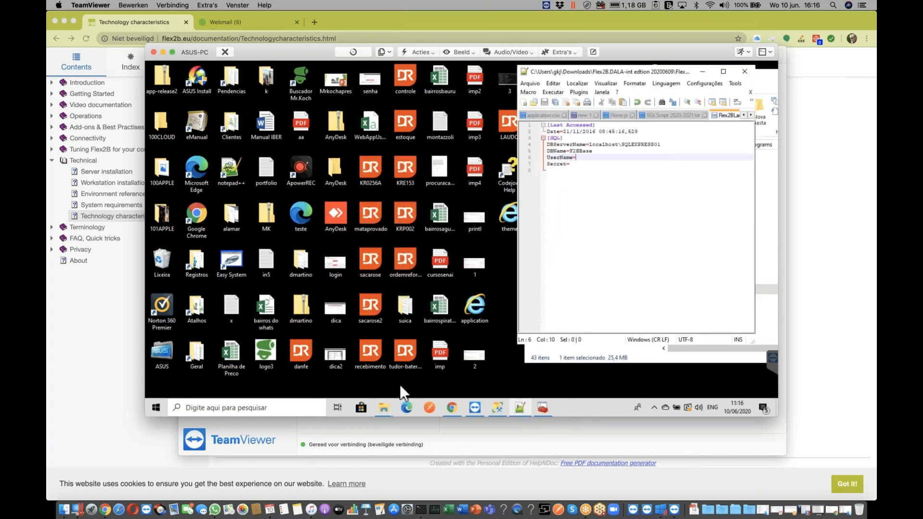
left_click(498, 406)
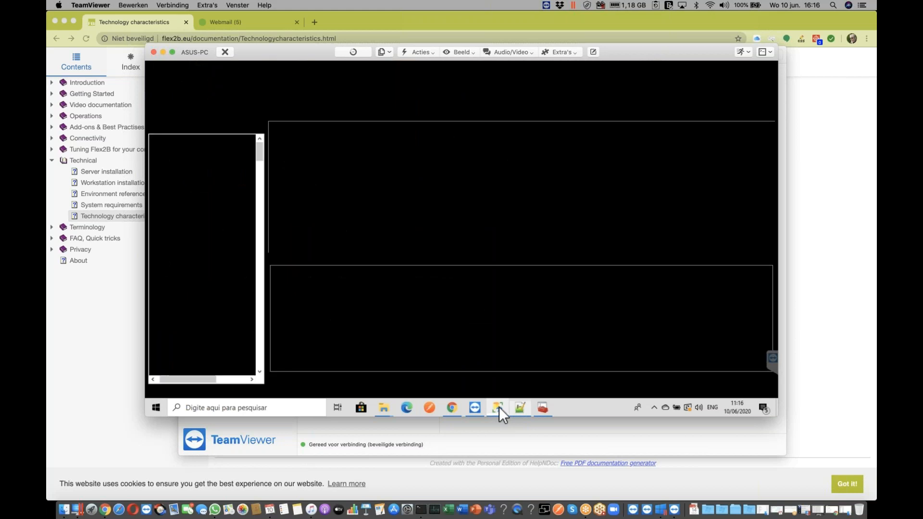
left_click(207, 139)
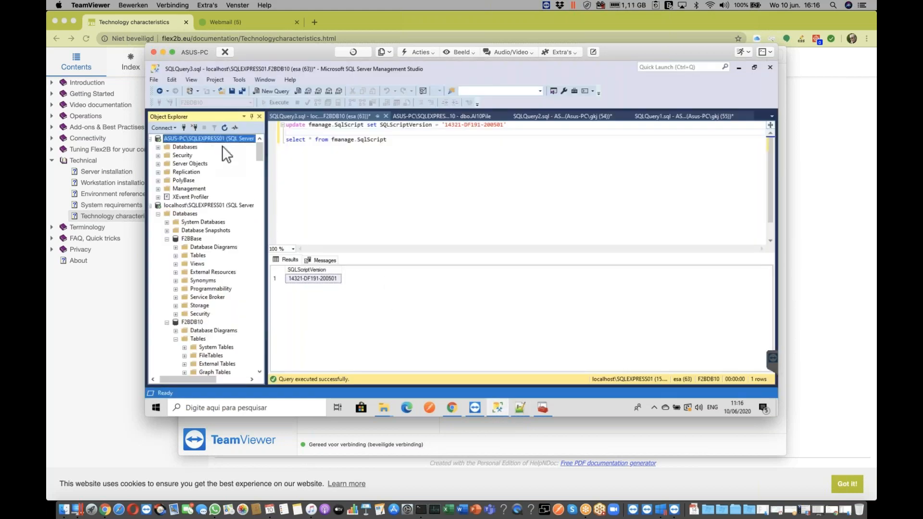
left_click(740, 68)
Step: Change DBServerName from localhost to ASUS-PC\SQLEXPRESS01 in the ini file and save it
double_click(611, 145)
type("ASUS")
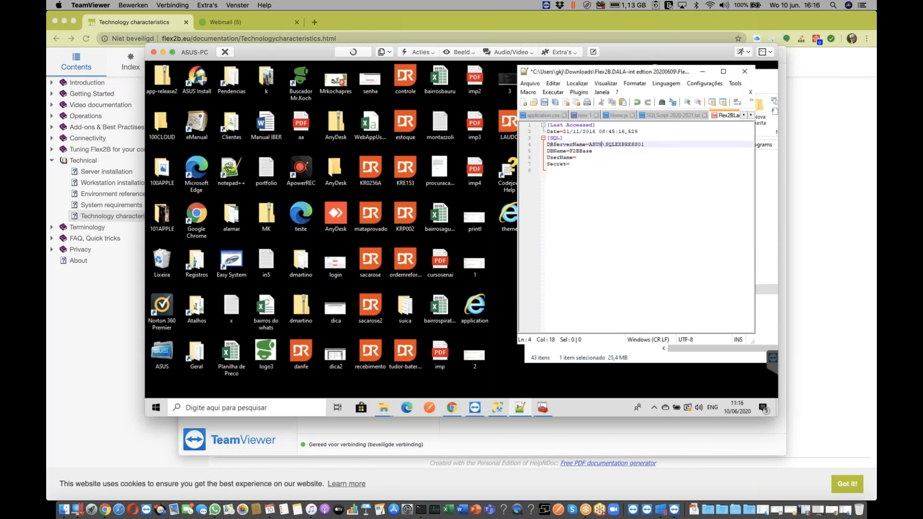
type("-PC")
left_click(613, 157)
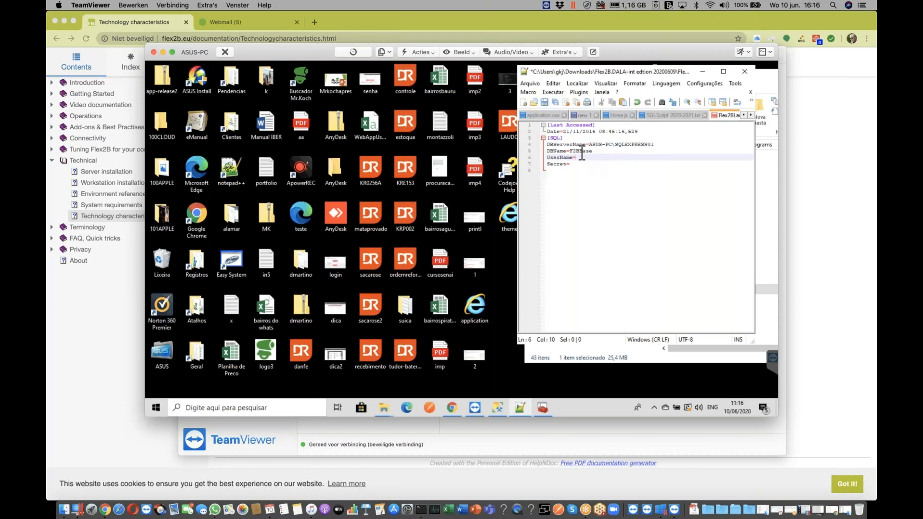
left_click(544, 102)
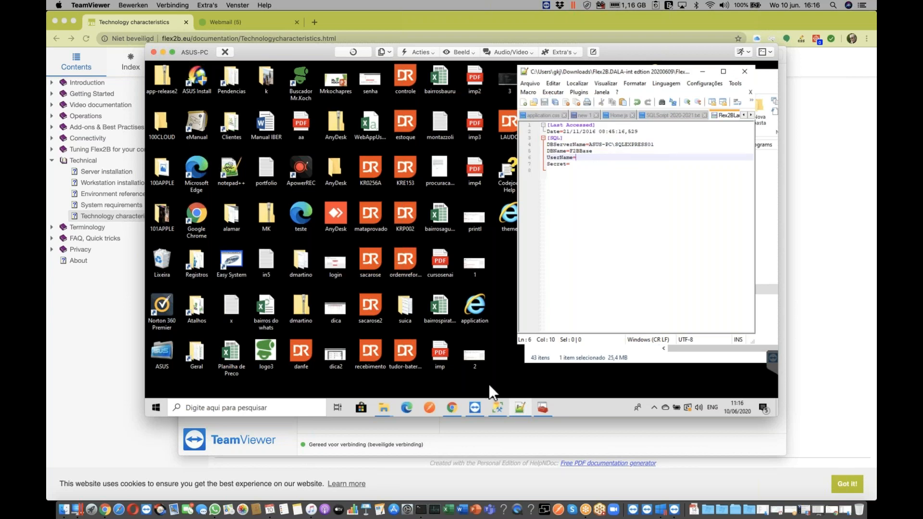
left_click(383, 410)
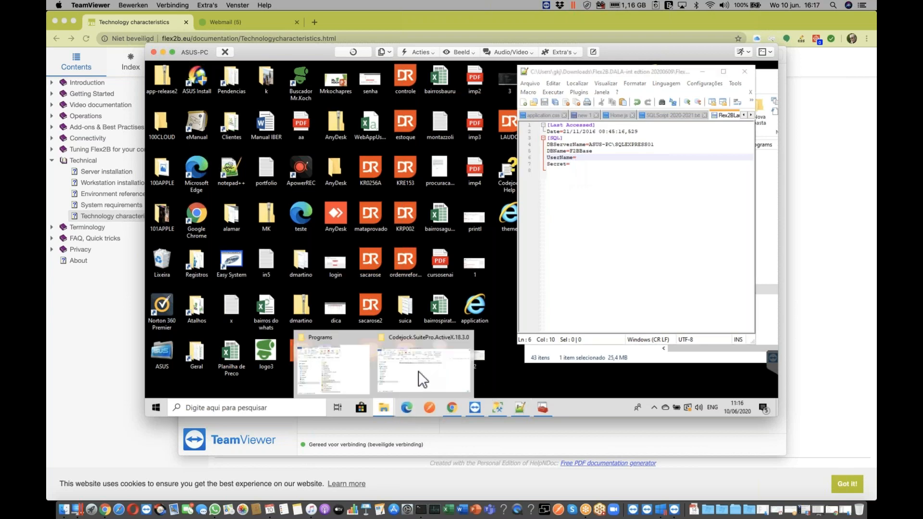
left_click(357, 368)
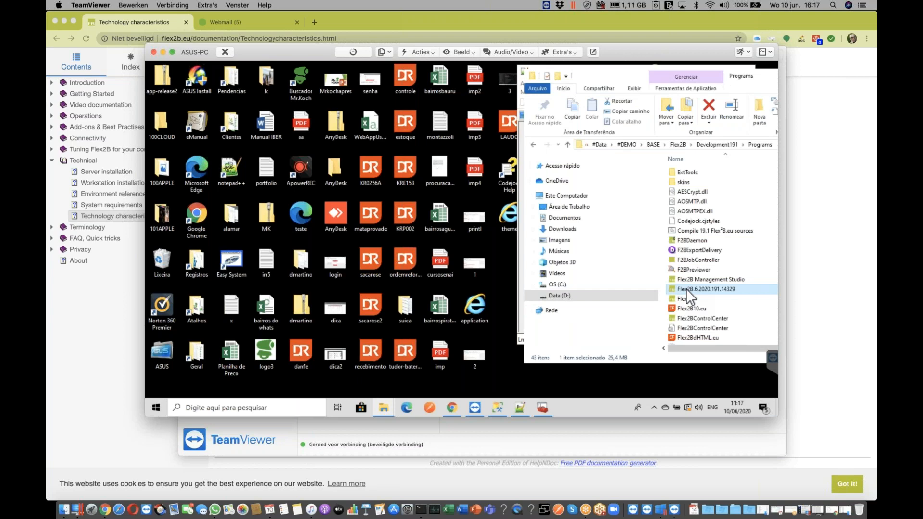
Step: Relaunch Flex2B 14329, clear its login failure and 'Can't open table' error, then return to the ini file
left_click(686, 231)
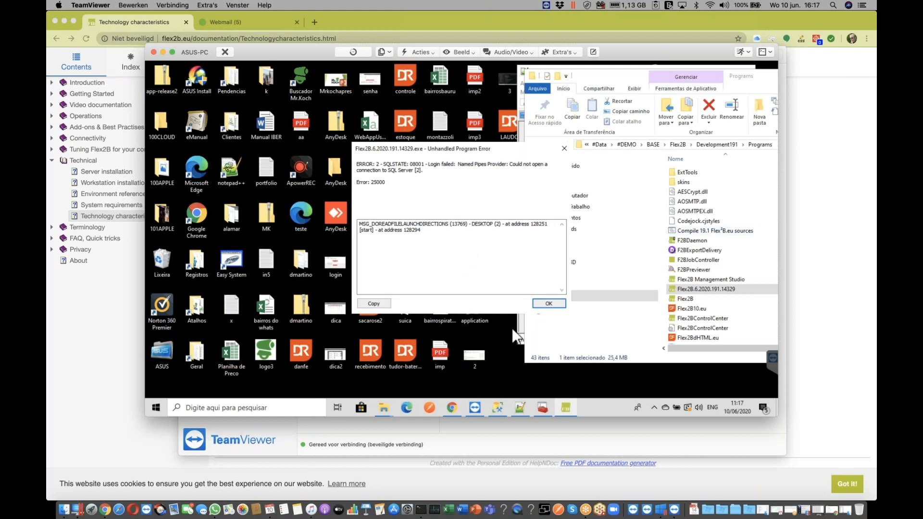
left_click(540, 304)
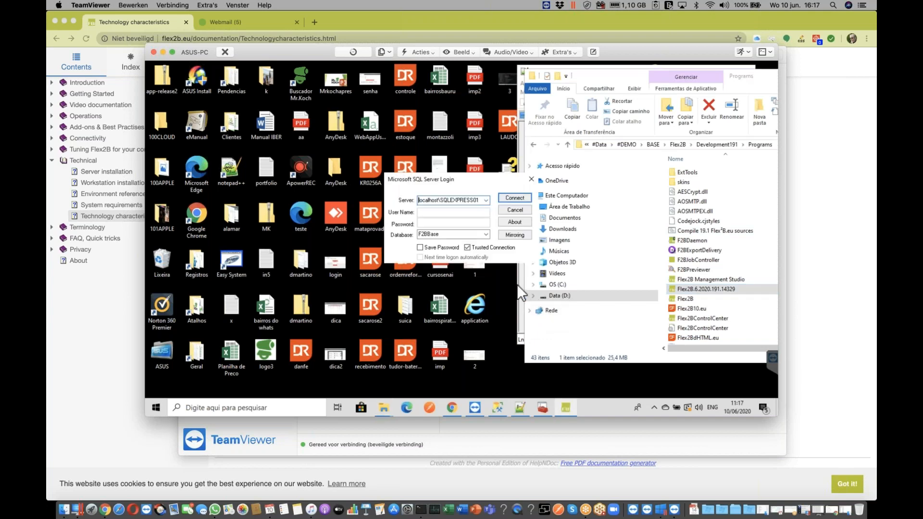
left_click(515, 211)
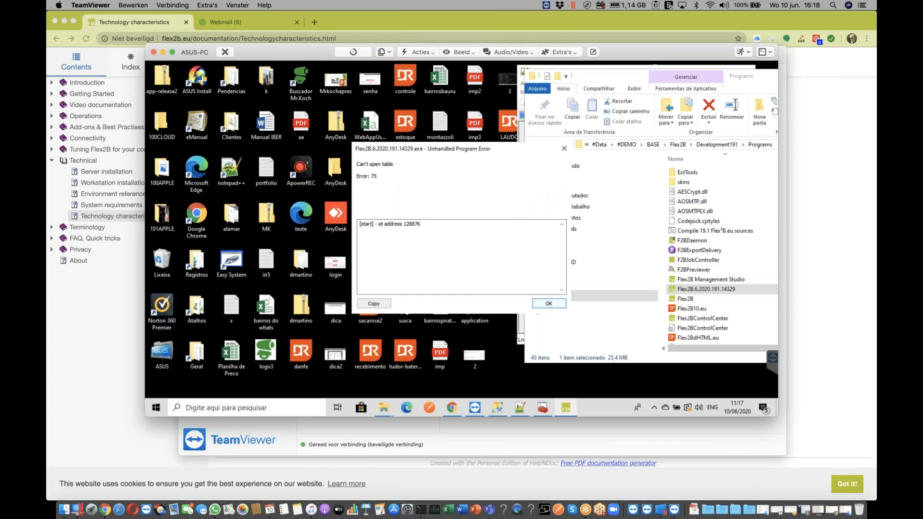
left_click(548, 304)
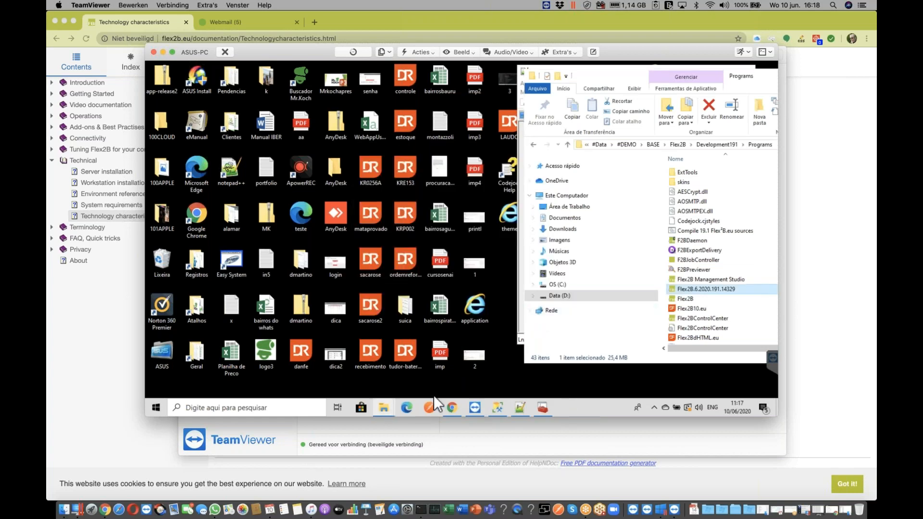
left_click(520, 408)
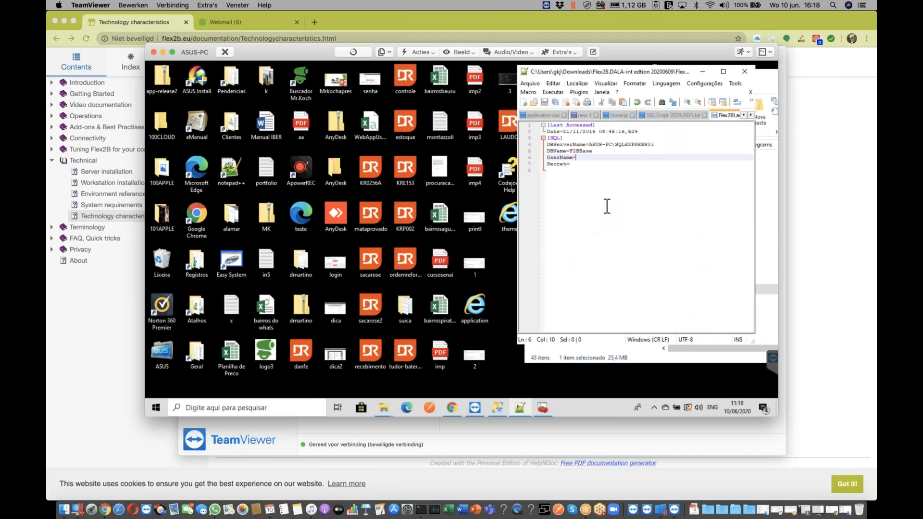
Step: Collapse and disconnect both the ASUS-PC\SQLEXPRESS01 and localhost servers in Object Explorer
left_click(496, 409)
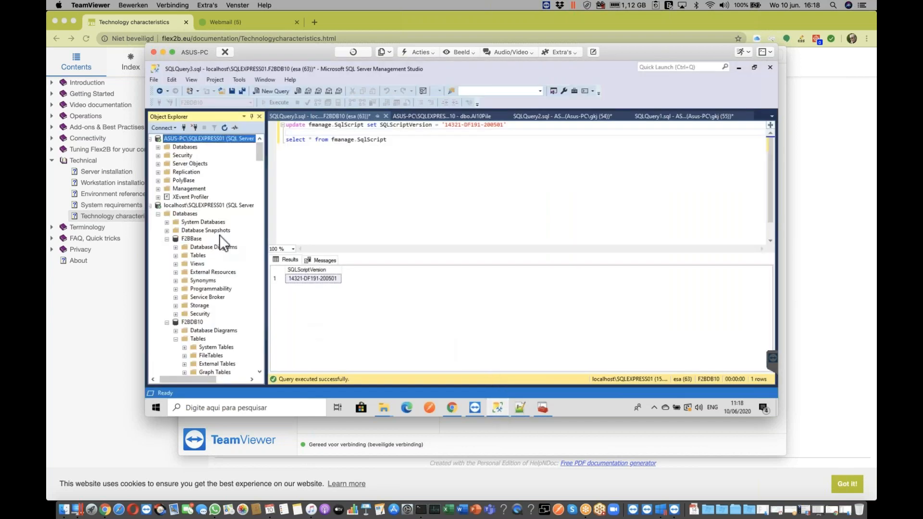
left_click(150, 205)
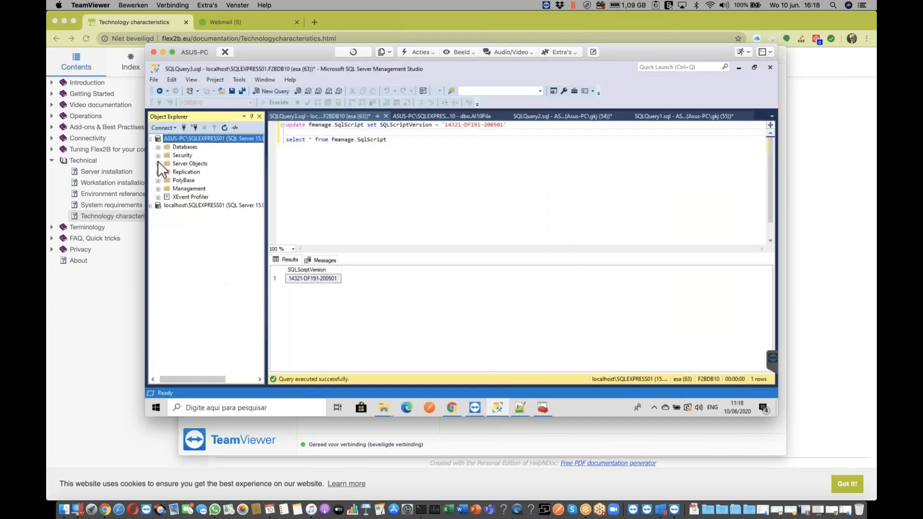
left_click(151, 139)
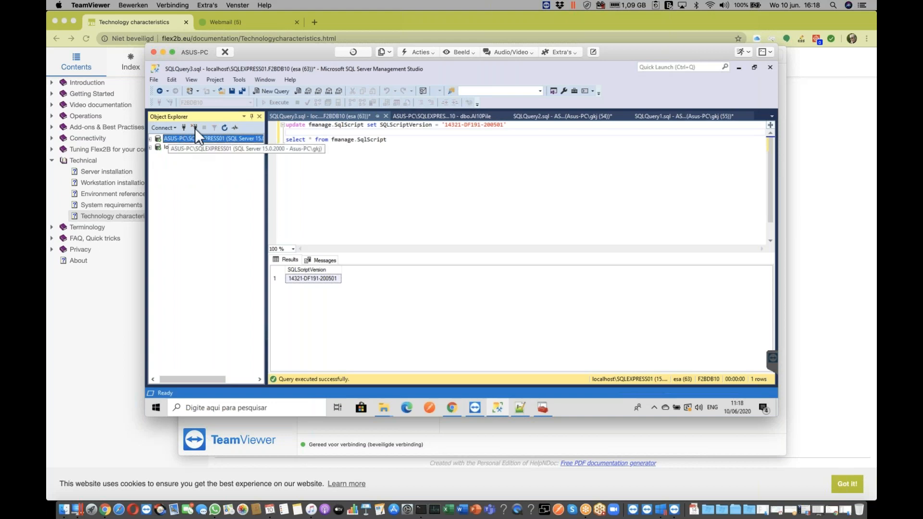
left_click(194, 128)
left_click(194, 128)
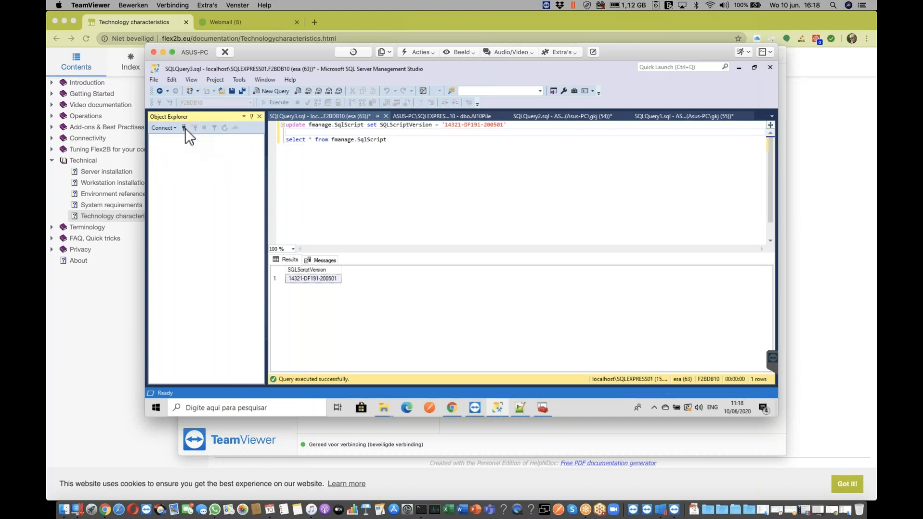
Step: Connect Object Explorer's Database Engine to localhost\SQLEXPRESS01
left_click(169, 128)
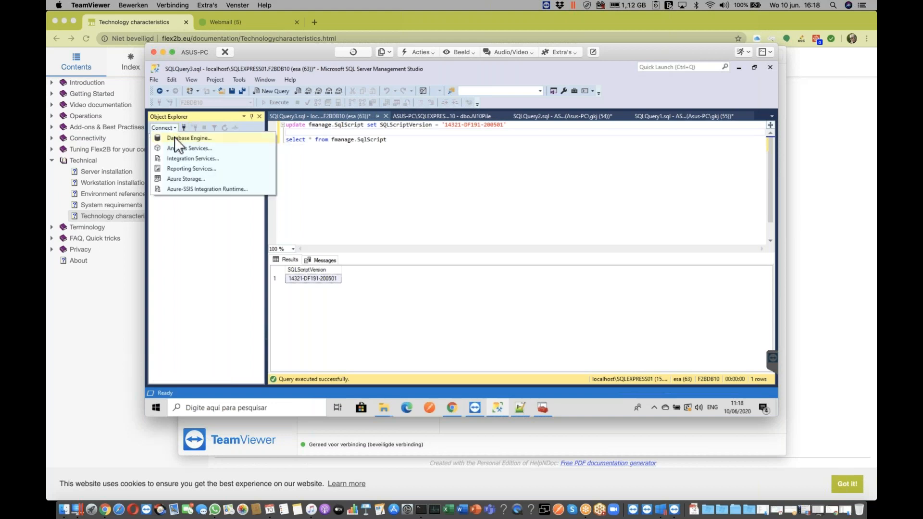
left_click(174, 138)
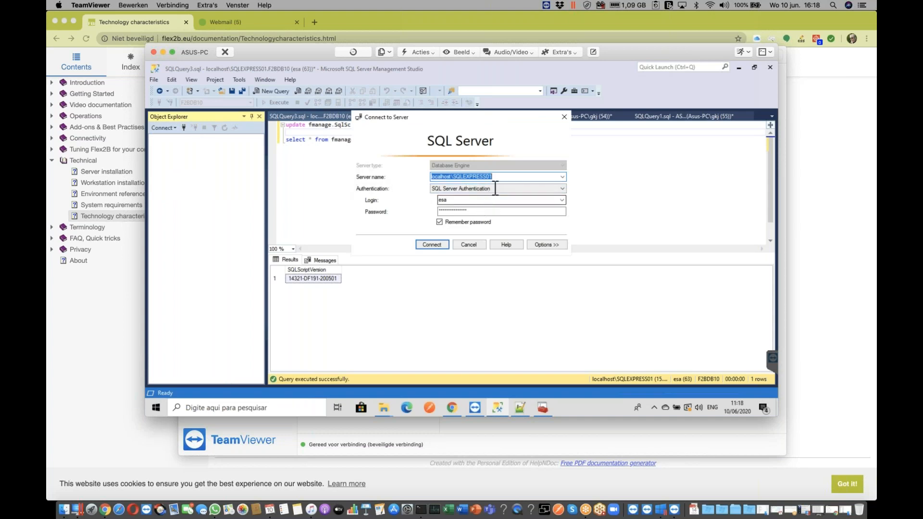
left_click(437, 244)
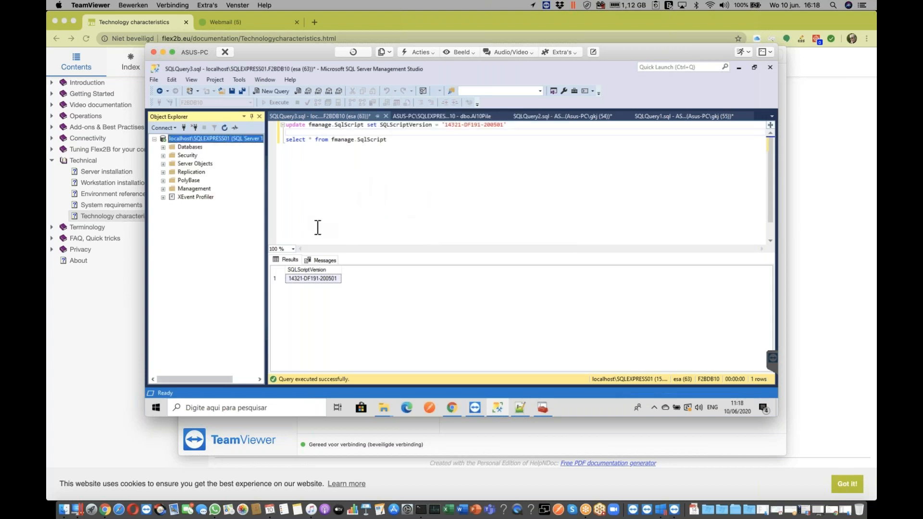
Step: Open the SQLEXPRESS01 TCP/IP properties on the Endereços IP tab in Configuration Manager
left_click(541, 405)
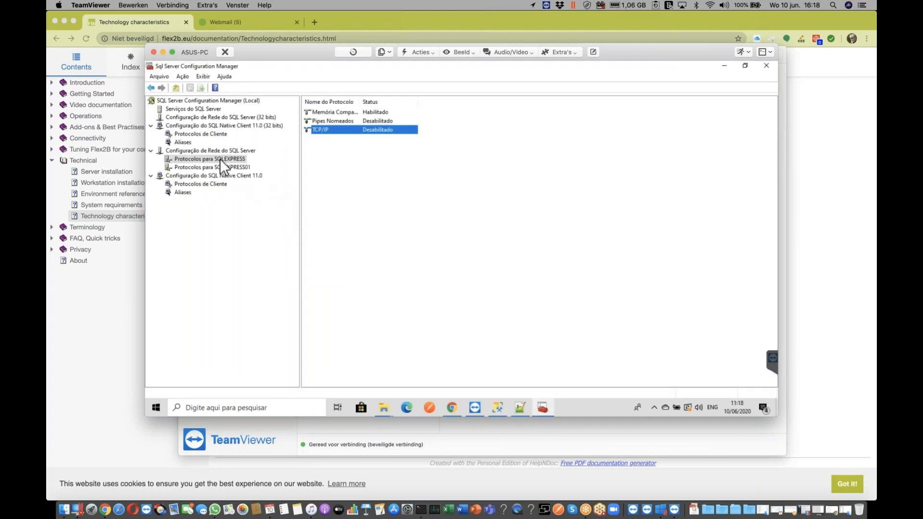
left_click(195, 160)
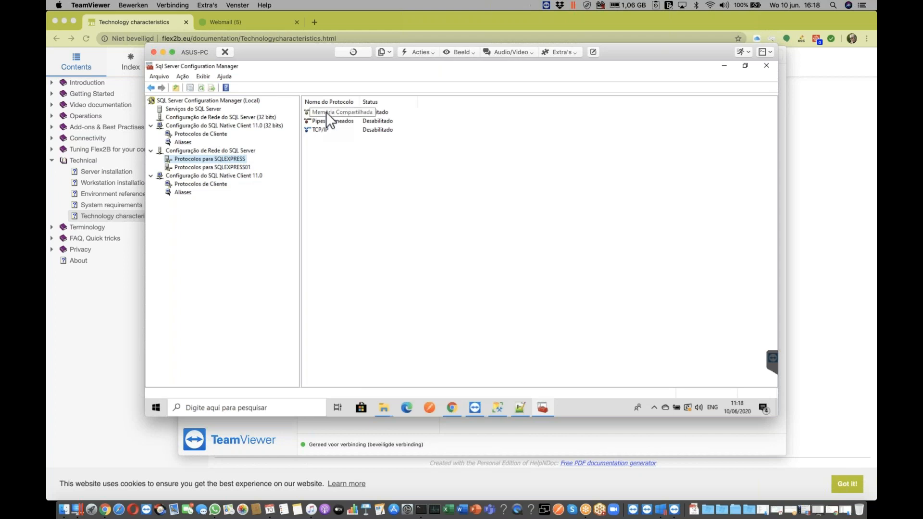
left_click(231, 168)
double_click(323, 129)
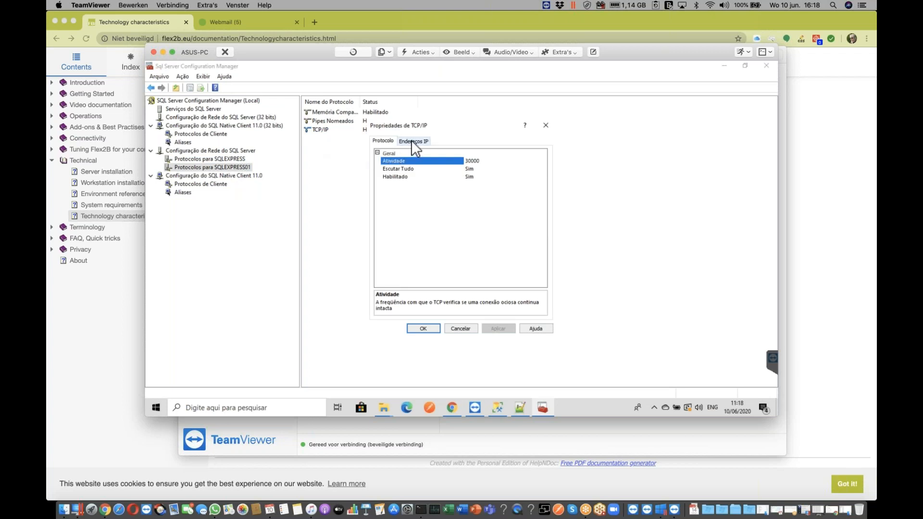
left_click(411, 141)
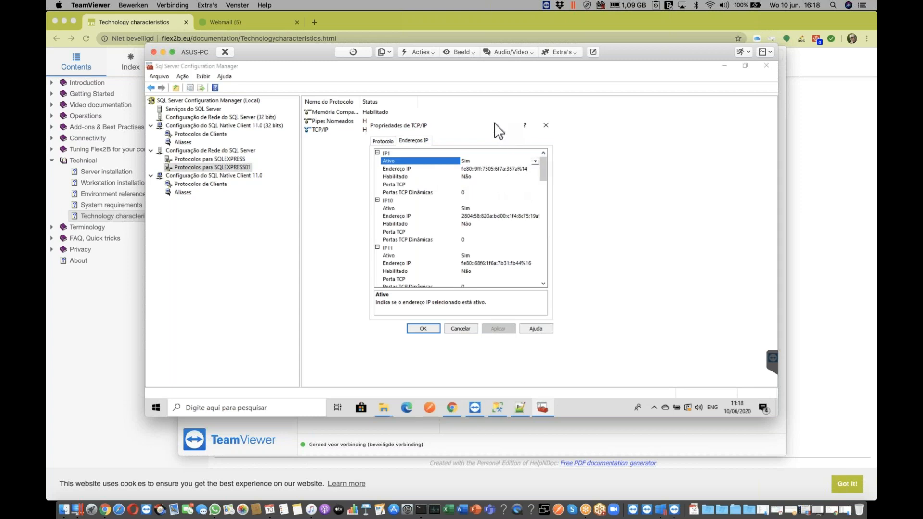
Step: Set IP14 (127.0.0.1) Habilitado to Sim, then glance at the Protocolo tab and return
left_click_drag(495, 122, 435, 109)
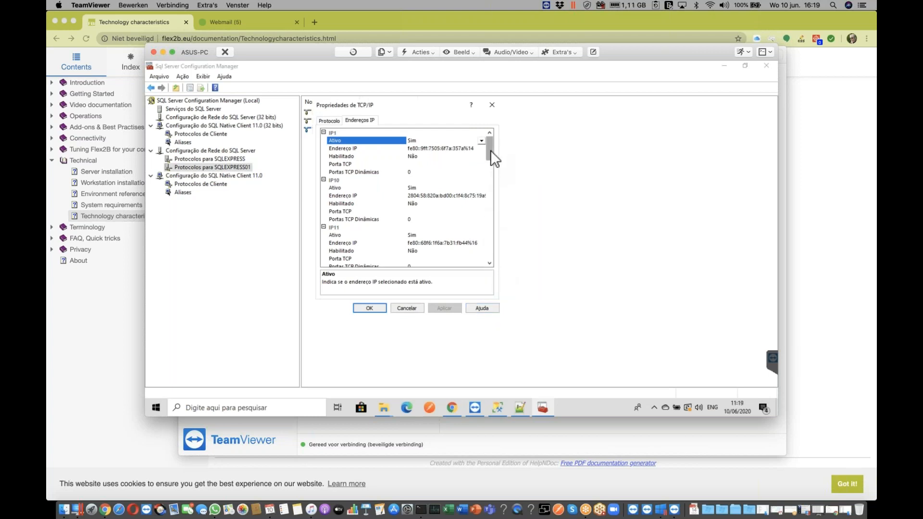
left_click_drag(489, 154, 488, 185)
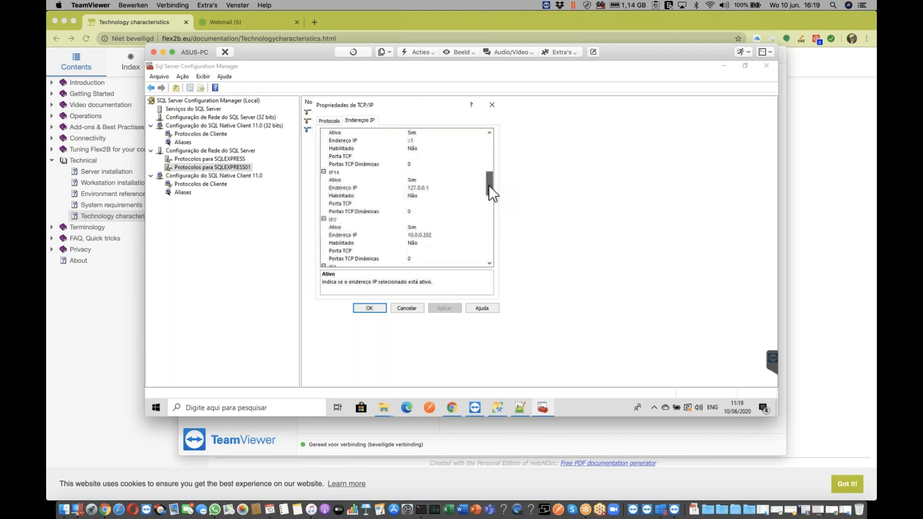
left_click(431, 195)
left_click(429, 204)
left_click_drag(490, 189, 490, 261)
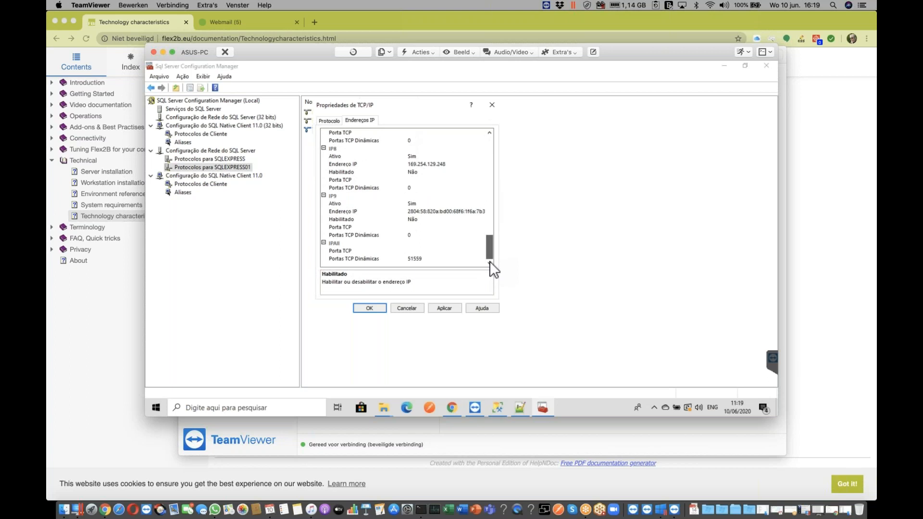
left_click(327, 120)
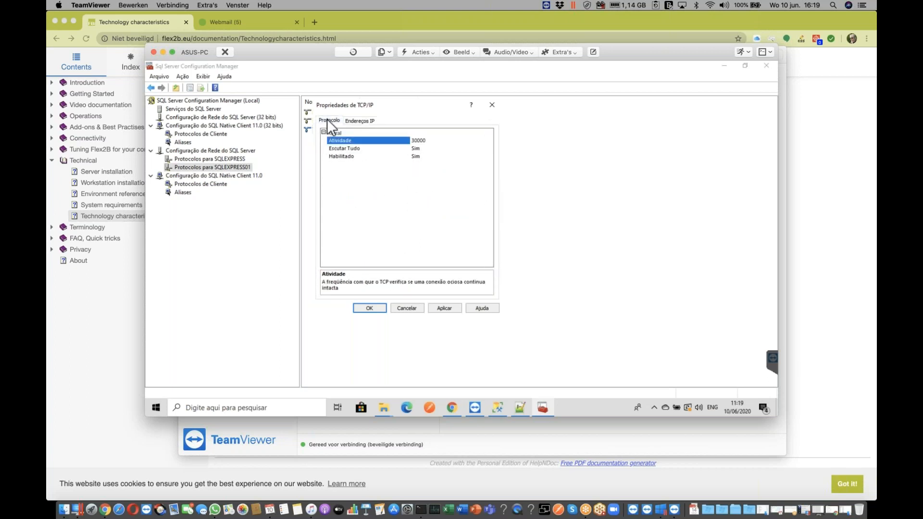
left_click(356, 120)
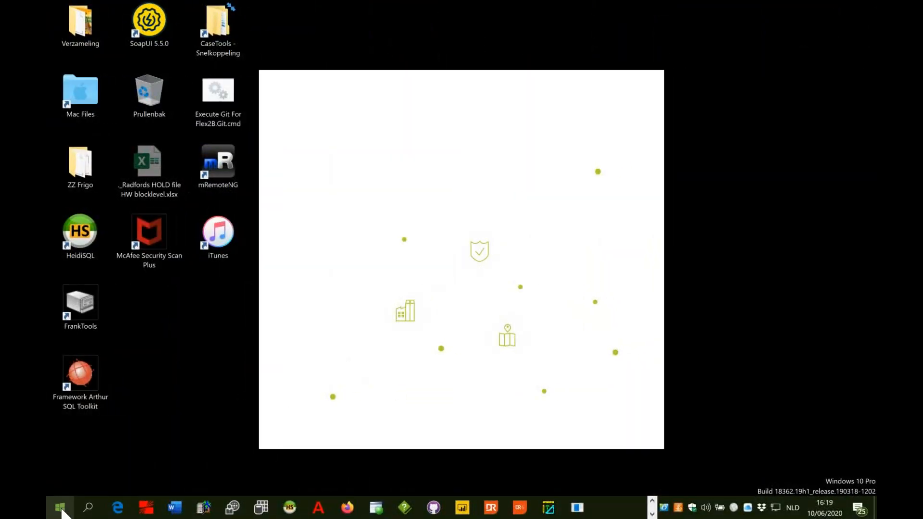
Step: Launch mmc as administrator and load the recent SQLServerManager.msc console
left_click(62, 510)
type("mmc")
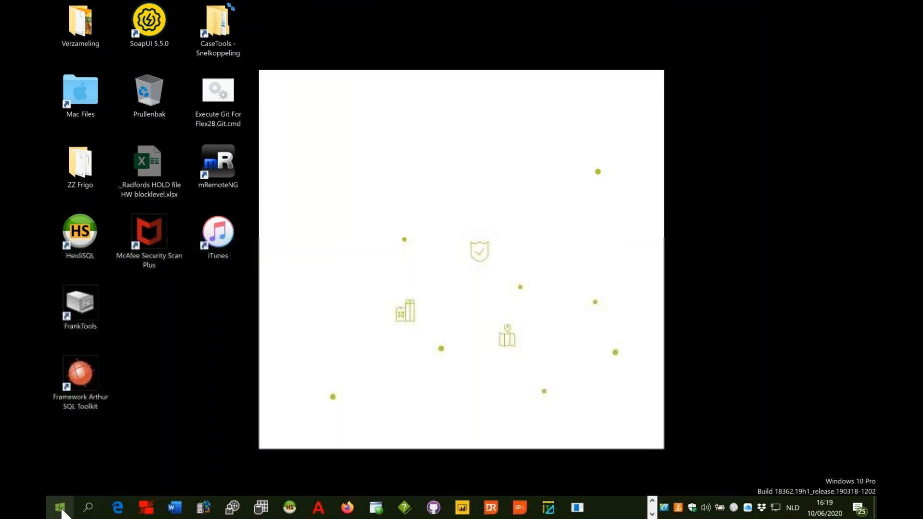
left_click(148, 284)
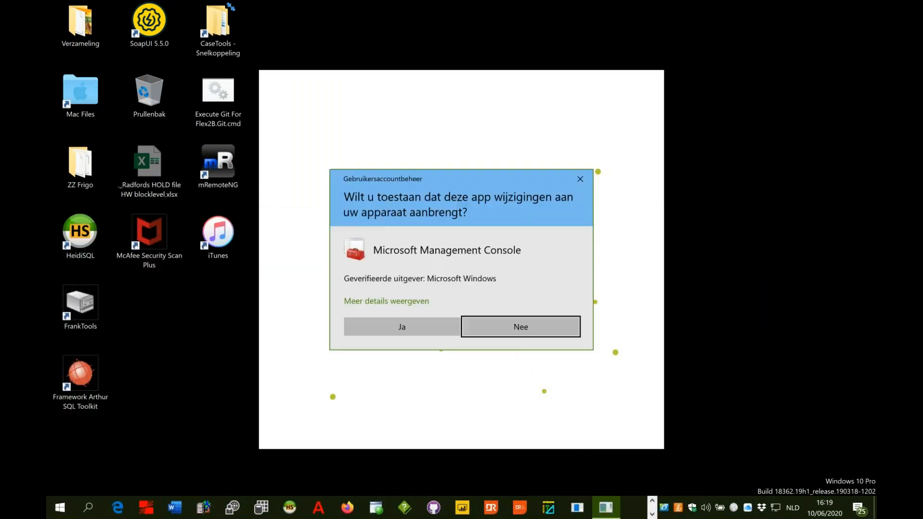
left_click(392, 332)
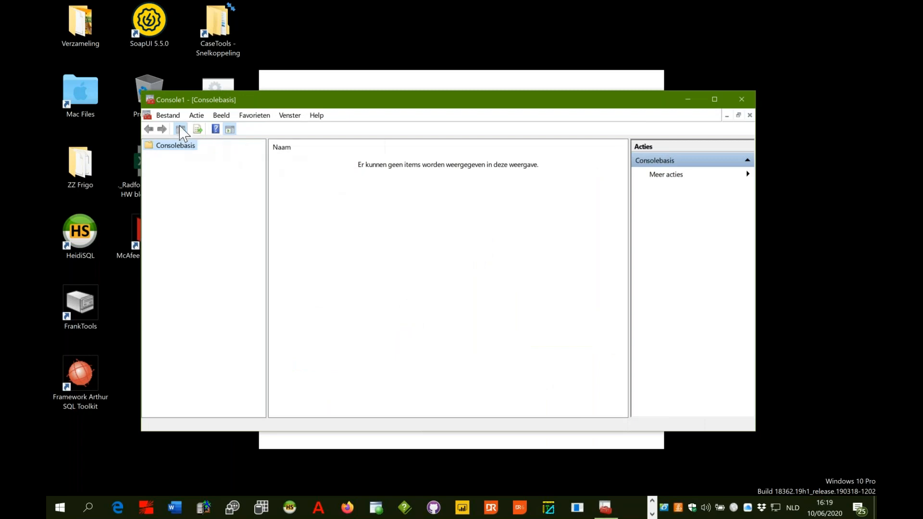
left_click(176, 117)
left_click(207, 214)
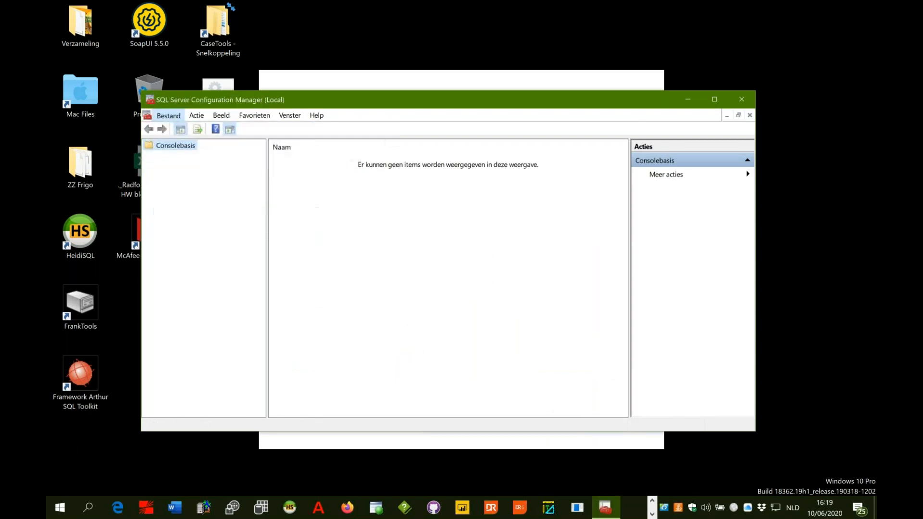
Step: Open MSSQLSERVER's TCP/IP IP address settings and check that IPAll uses TCP port 1433
double_click(235, 97)
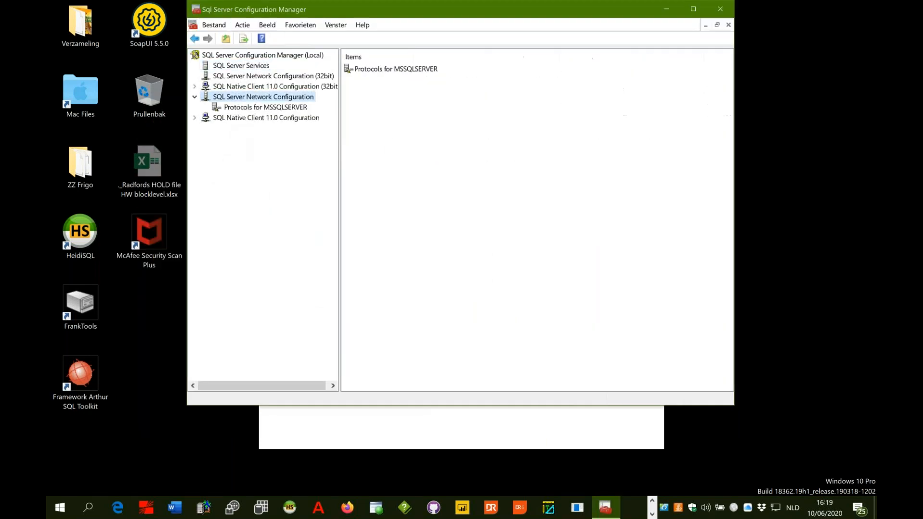
left_click(230, 107)
double_click(365, 93)
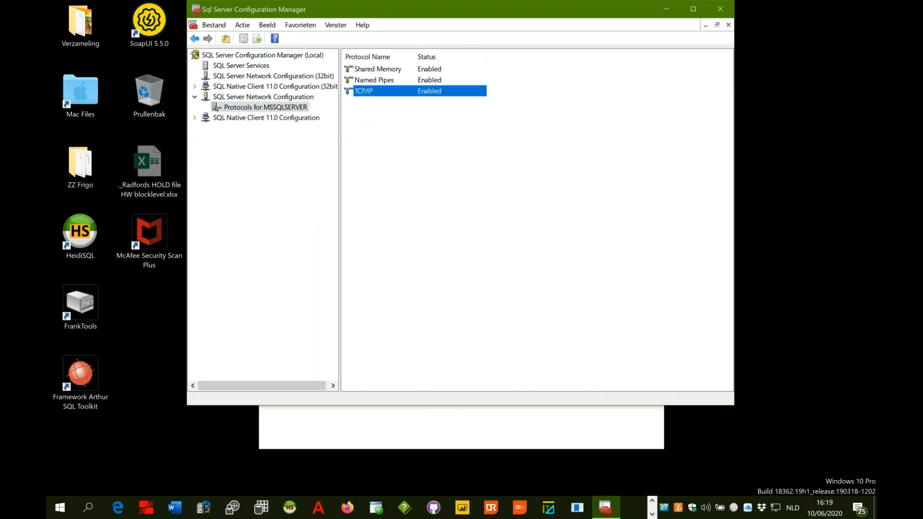
left_click(397, 94)
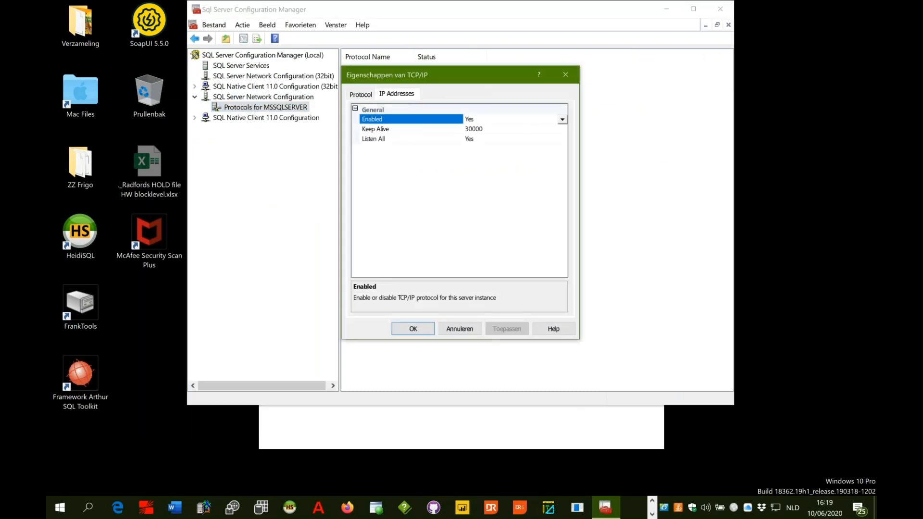
left_click_drag(562, 124, 562, 267)
left_click(495, 268)
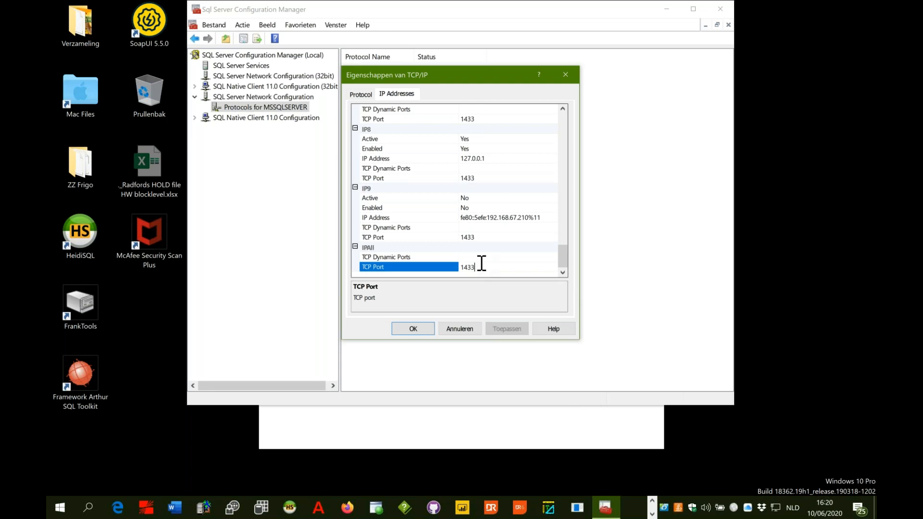
left_click_drag(478, 265, 438, 265)
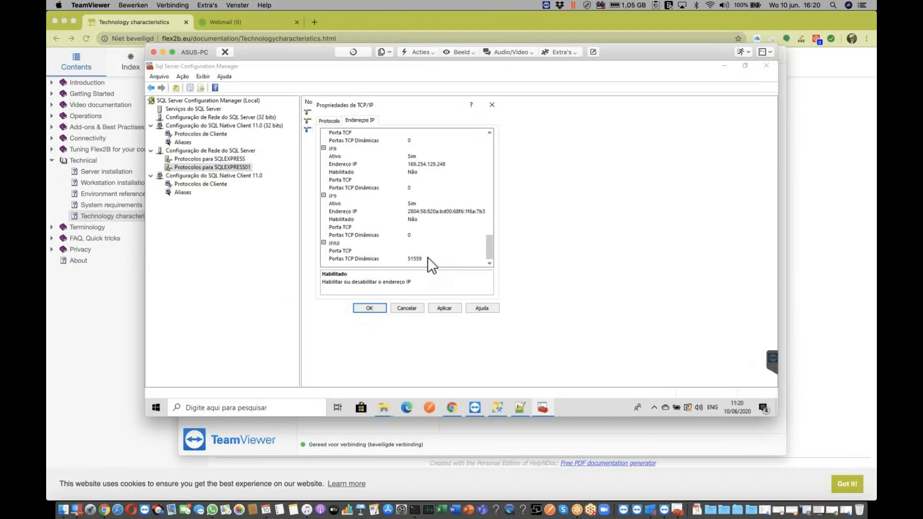
left_click(428, 259)
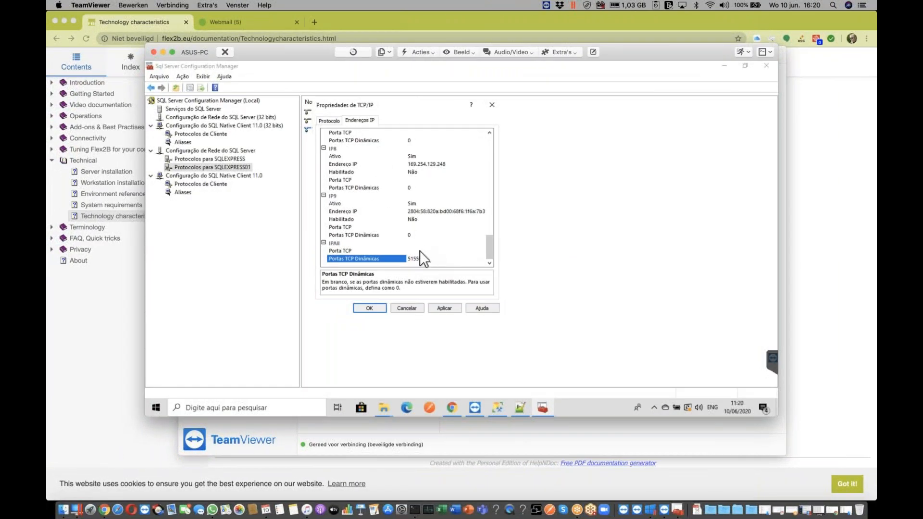
Step: Set SQLEXPRESS01's IPAll TCP port to 1433, apply it, and accept the restart notice
left_click(420, 250)
type("1433")
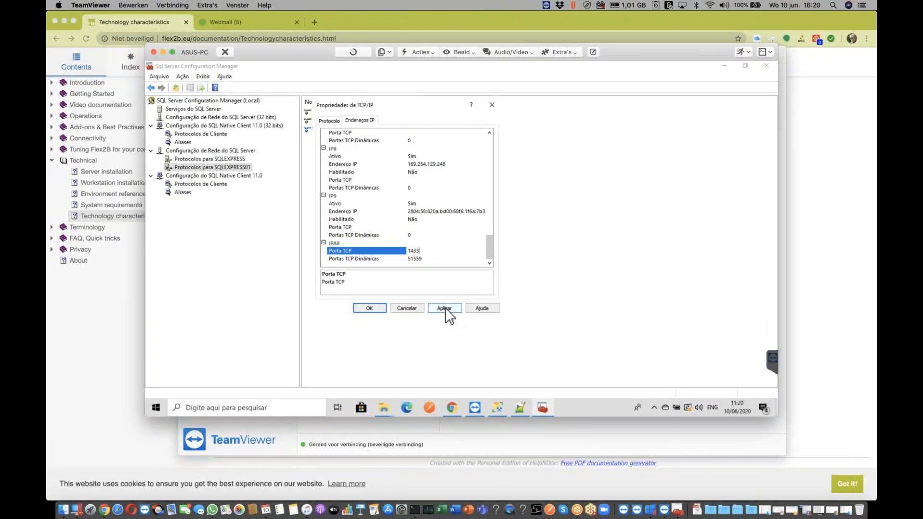
left_click(361, 307)
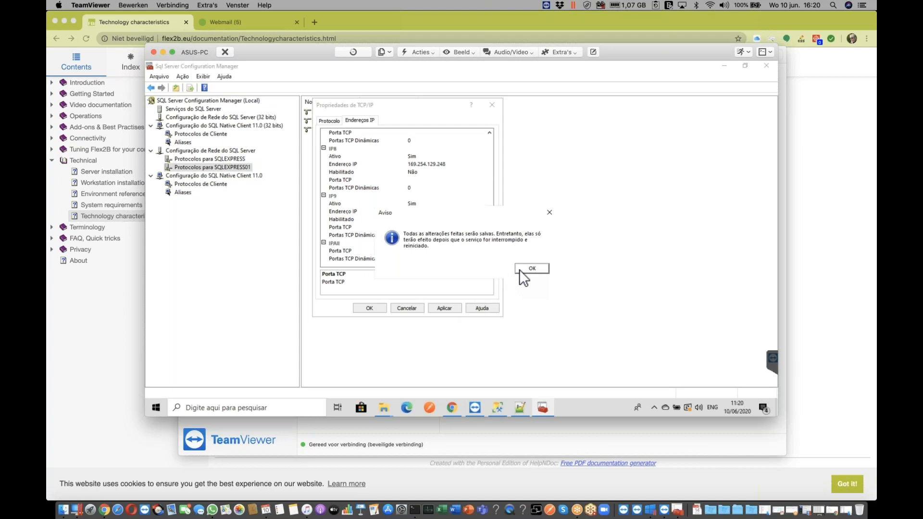
left_click(520, 269)
left_click(380, 307)
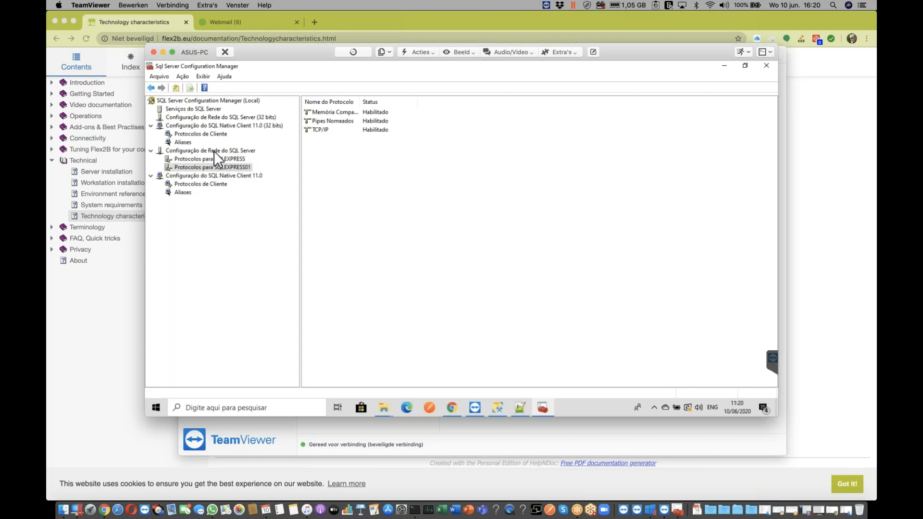
Step: Stop the running SQL Server (SQLEXPRESS01) service from the SQL Server Services list
left_click(212, 118)
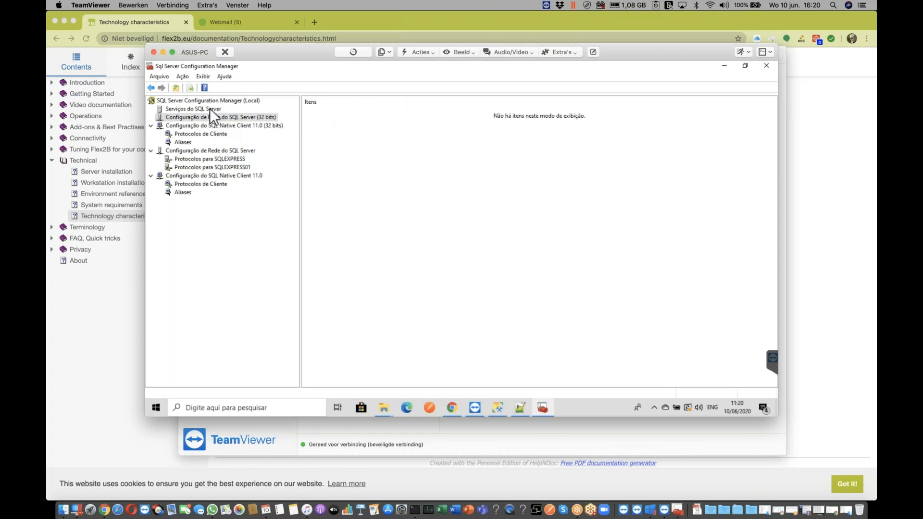
left_click(210, 109)
left_click(342, 122)
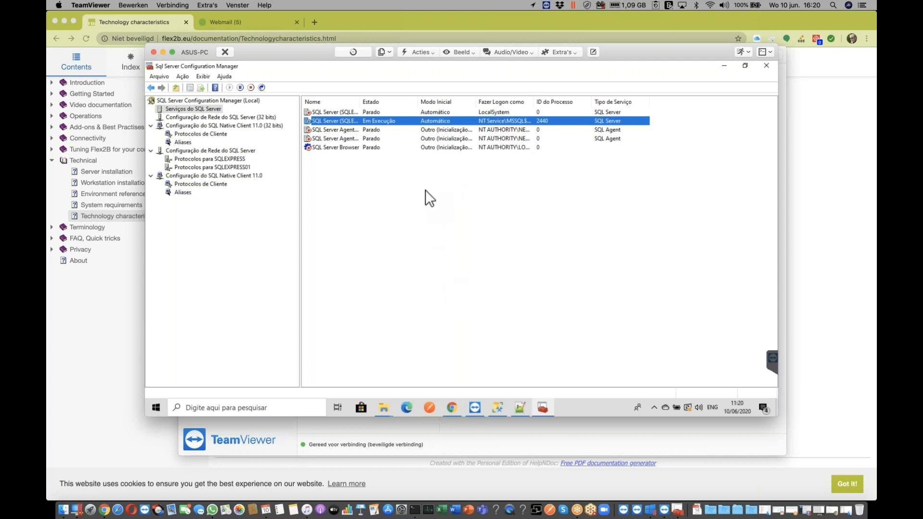
left_click(250, 88)
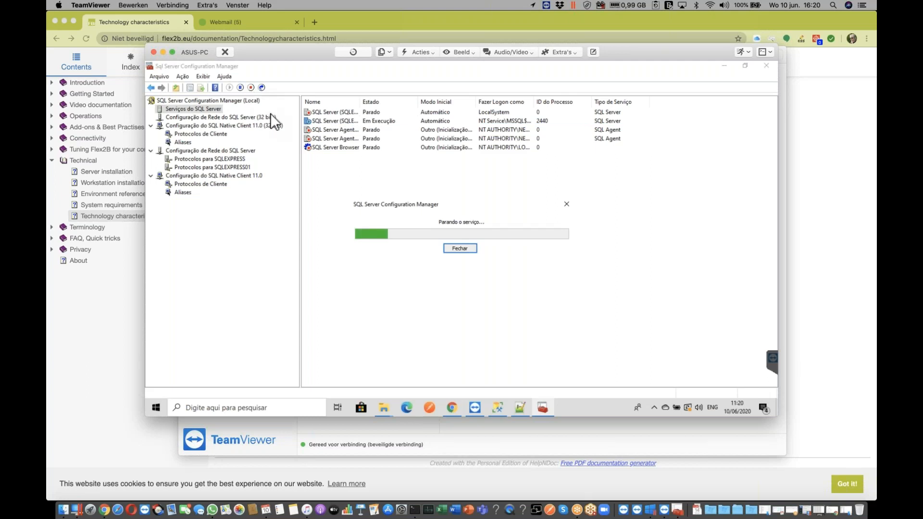
left_click(335, 112)
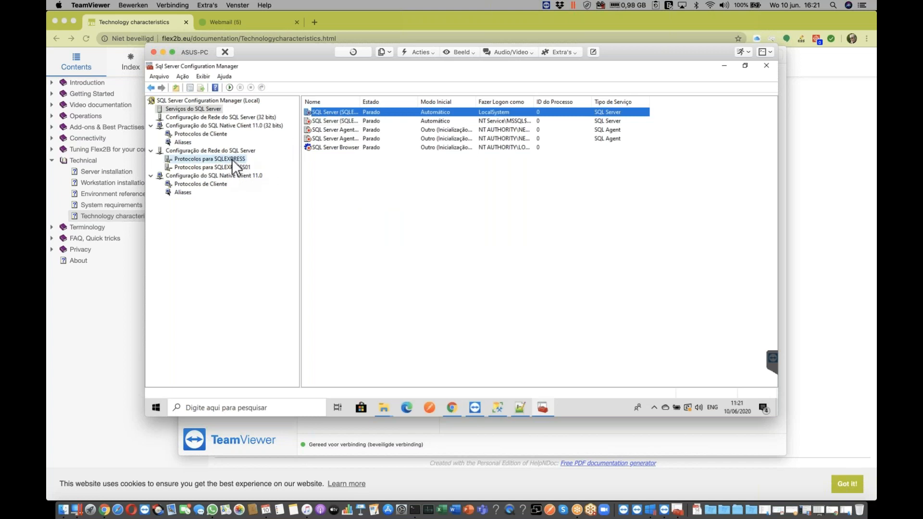
Step: Review the SQLEXPRESS TCP/IP IP address settings and close without changes
left_click(231, 160)
double_click(322, 130)
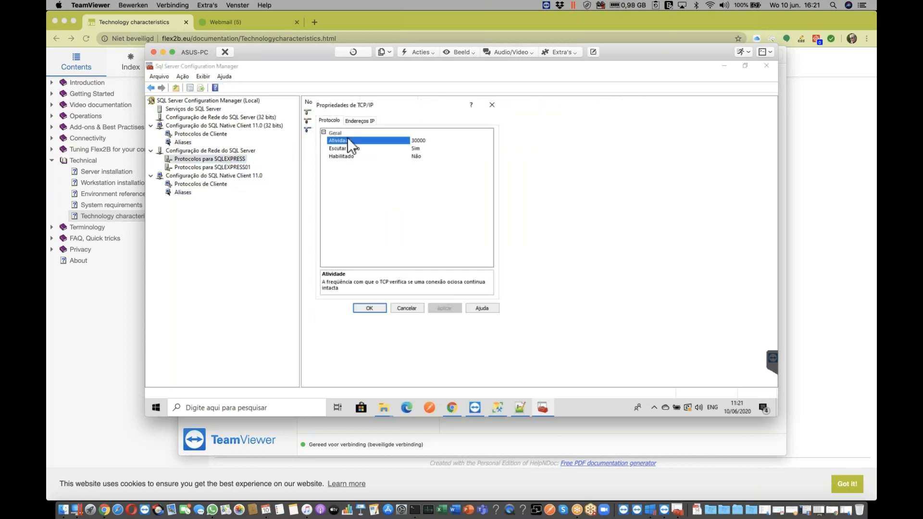
left_click(362, 121)
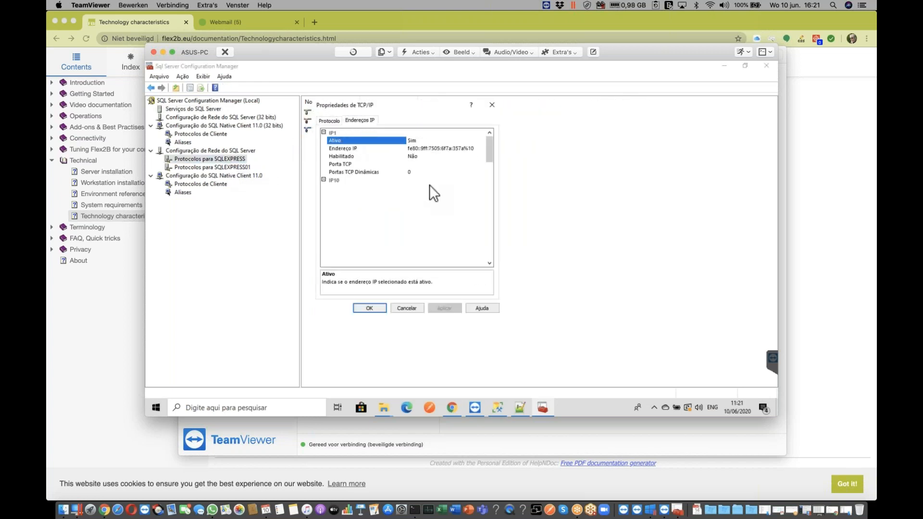
left_click_drag(486, 147, 488, 172)
scroll(485, 272, "down", 5)
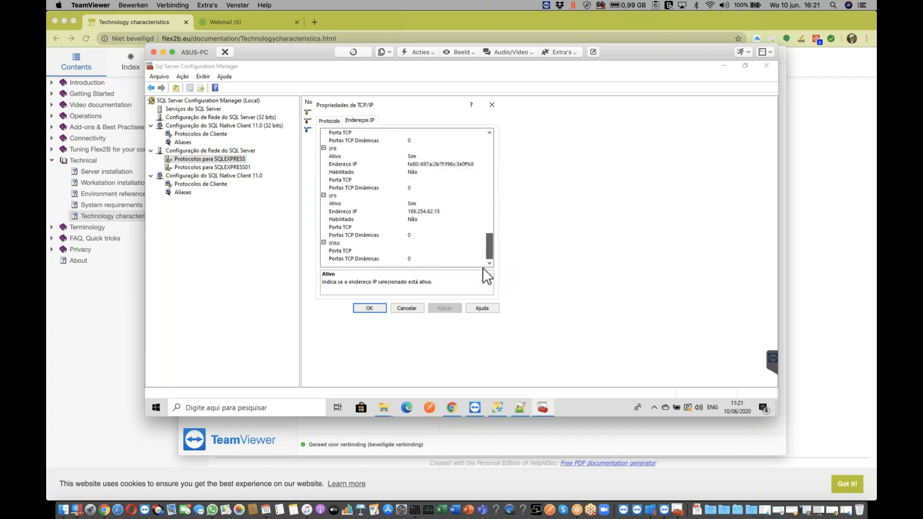
left_click(416, 308)
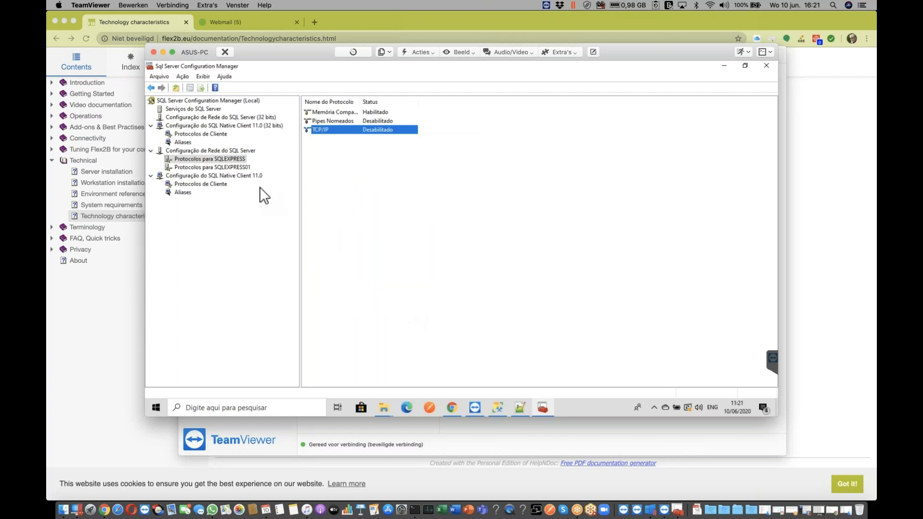
Step: Review SQLEXPRESS01's TCP/IP IP addresses, then show the empty 32-bit network configuration
left_click(246, 167)
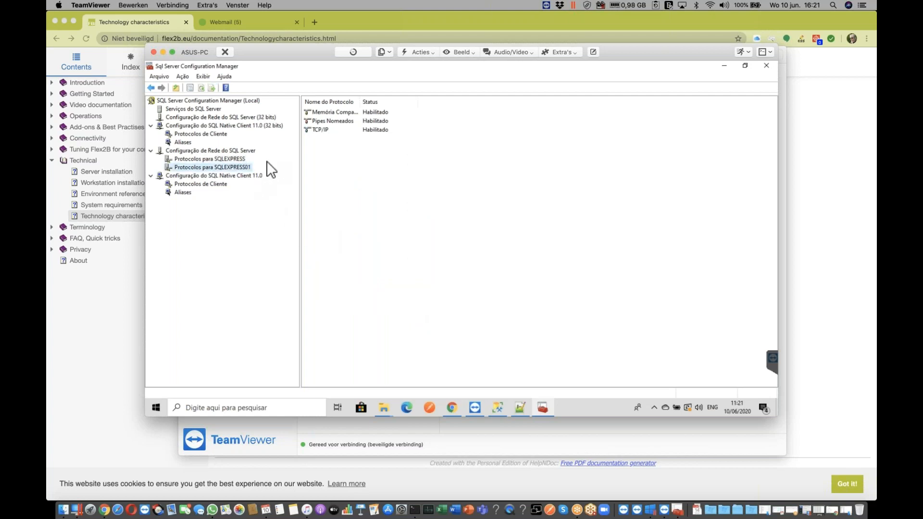
double_click(321, 130)
left_click(363, 121)
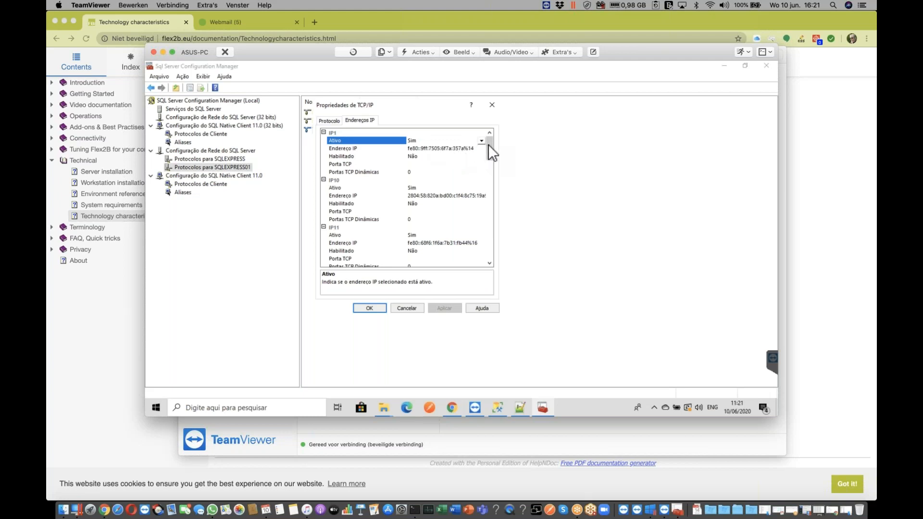
left_click_drag(490, 144, 489, 266)
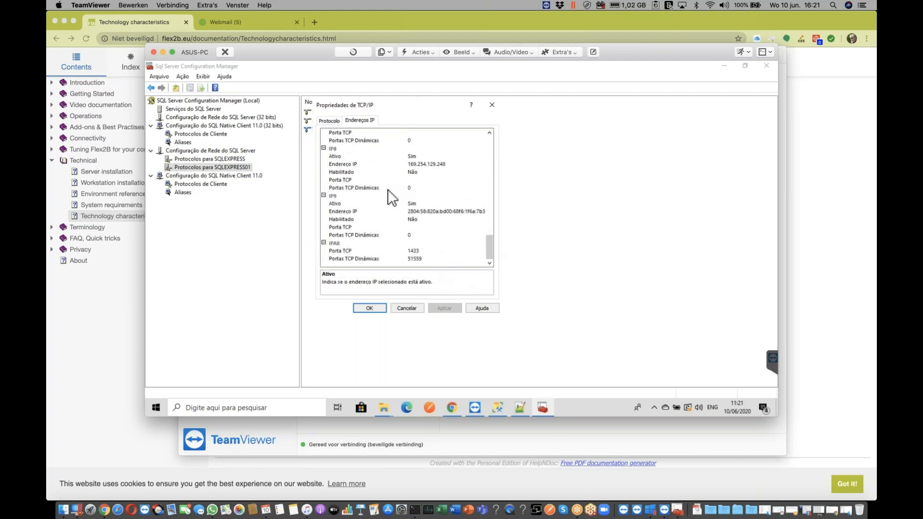
left_click(409, 309)
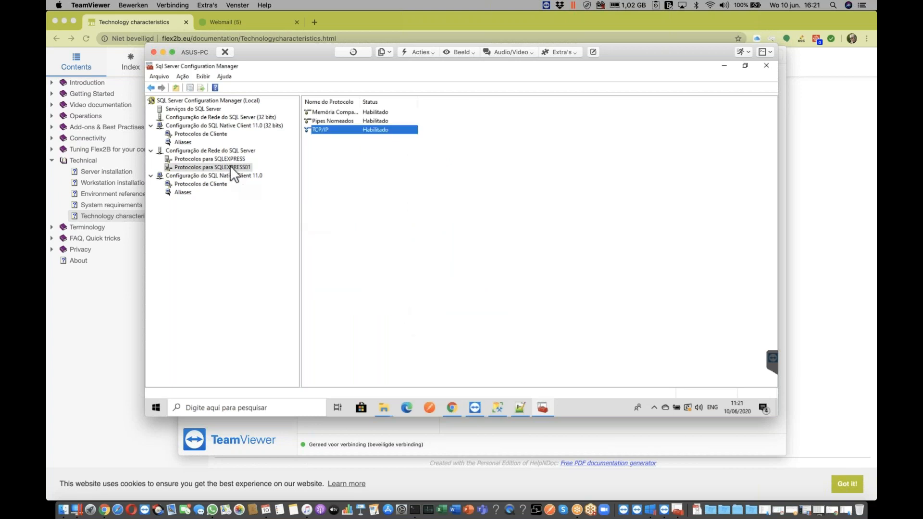
left_click(201, 117)
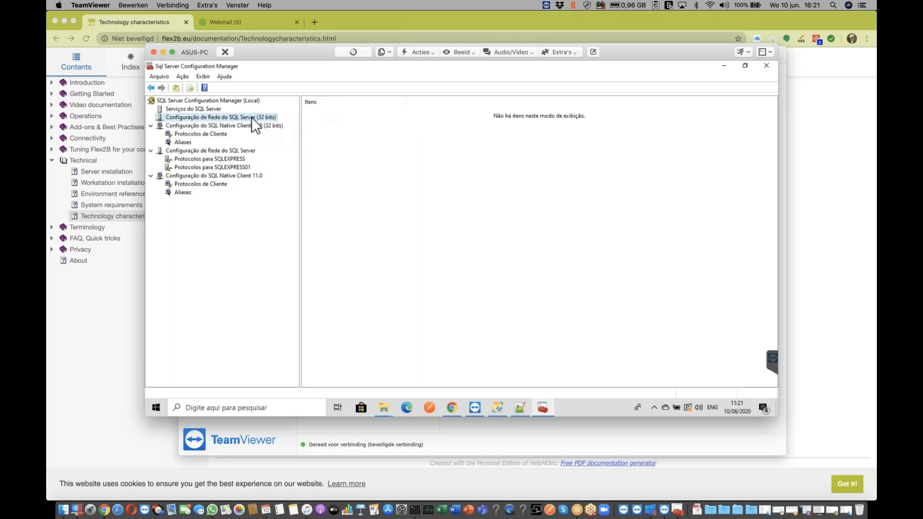
Step: Try starting the second SQL Server service and dismiss the timeout error
left_click(221, 108)
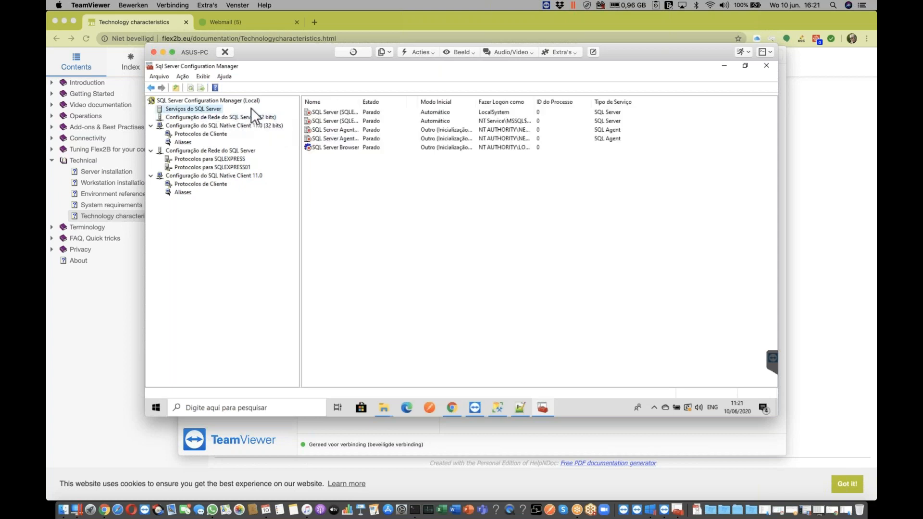
left_click(320, 120)
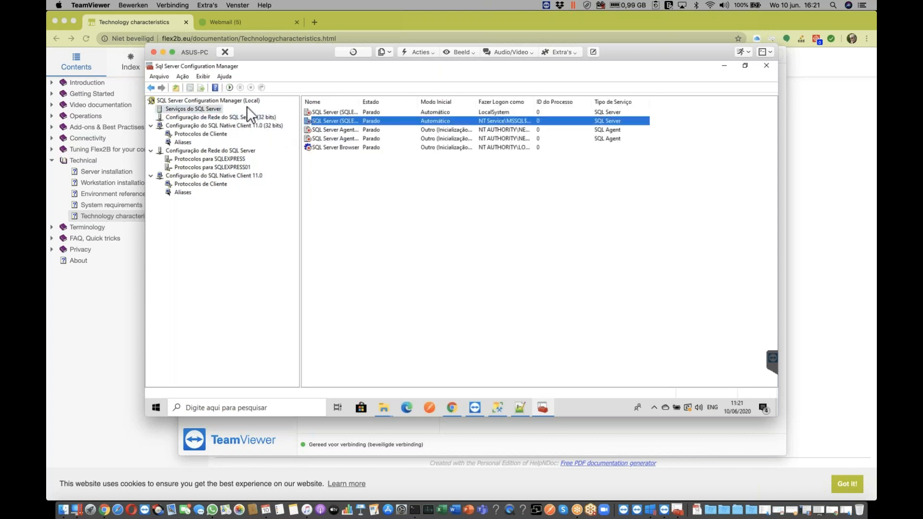
left_click(230, 88)
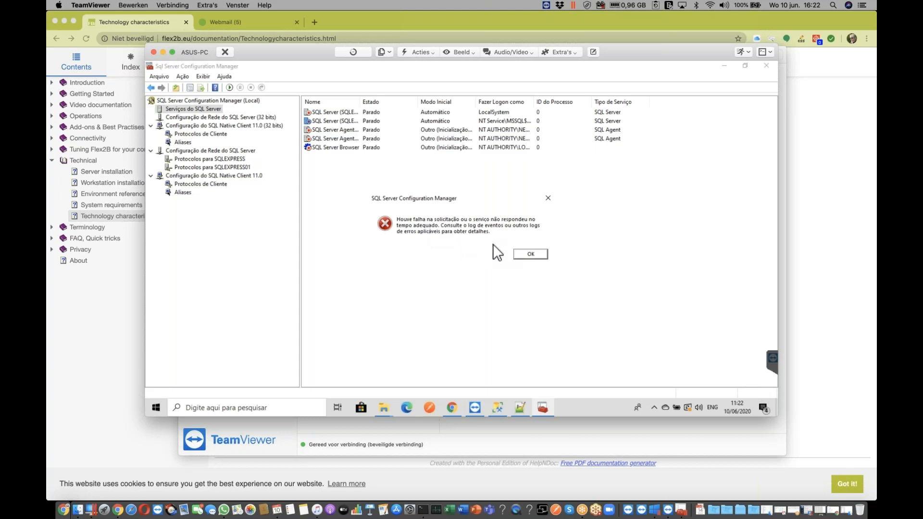
left_click(529, 254)
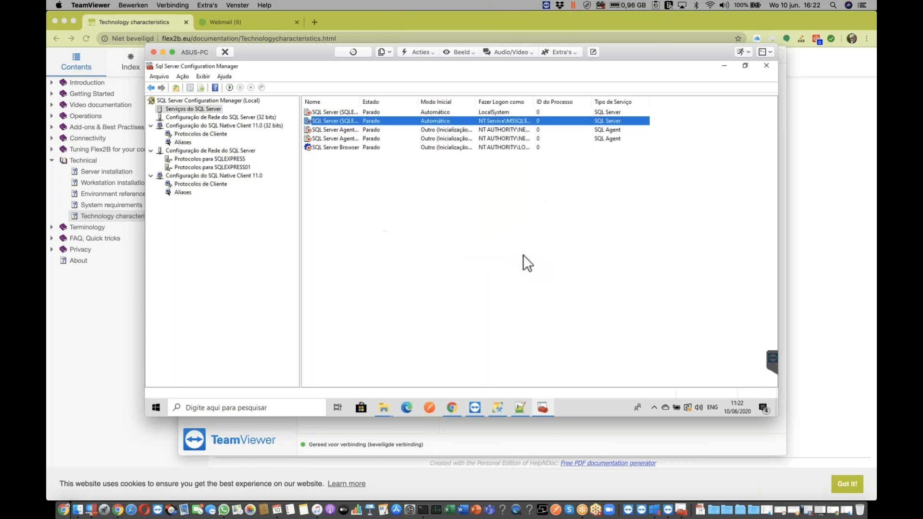
left_click(436, 112)
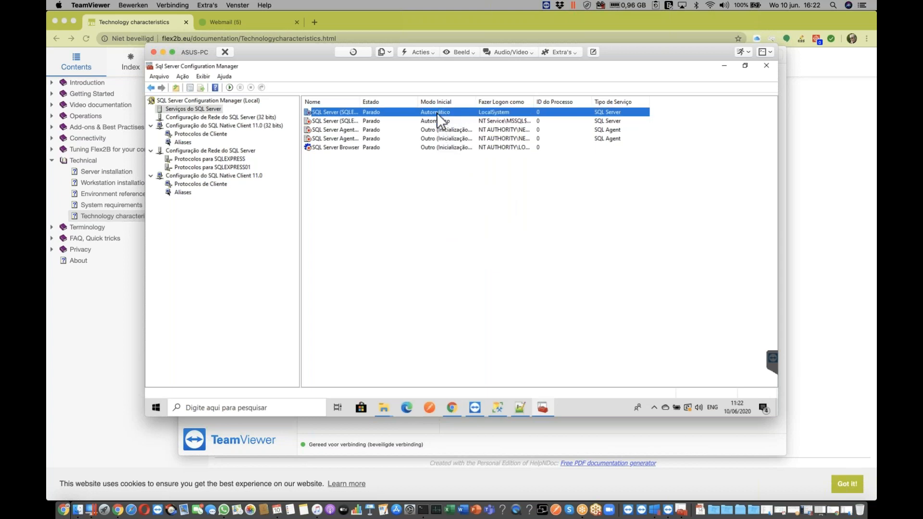
left_click(436, 120)
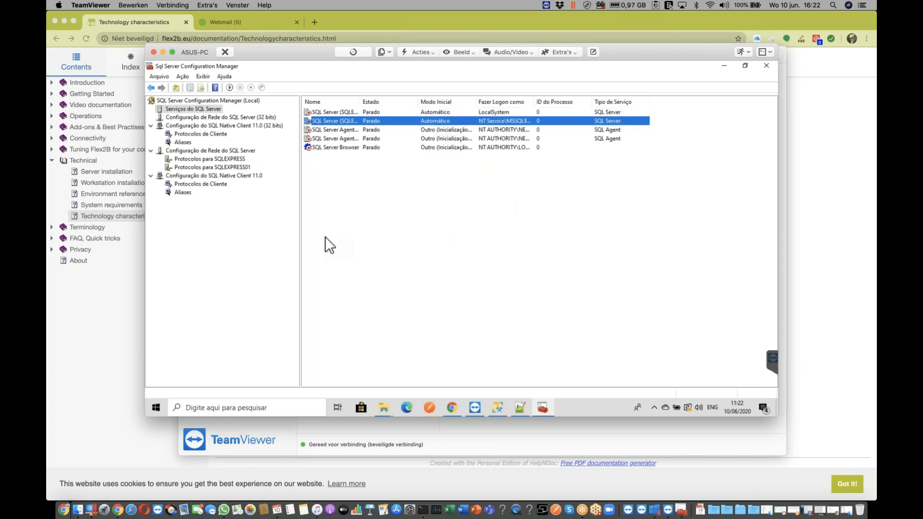
Step: Launch Visualizador de Eventos by searching 'eventvwr' from the remote Start menu
left_click(156, 408)
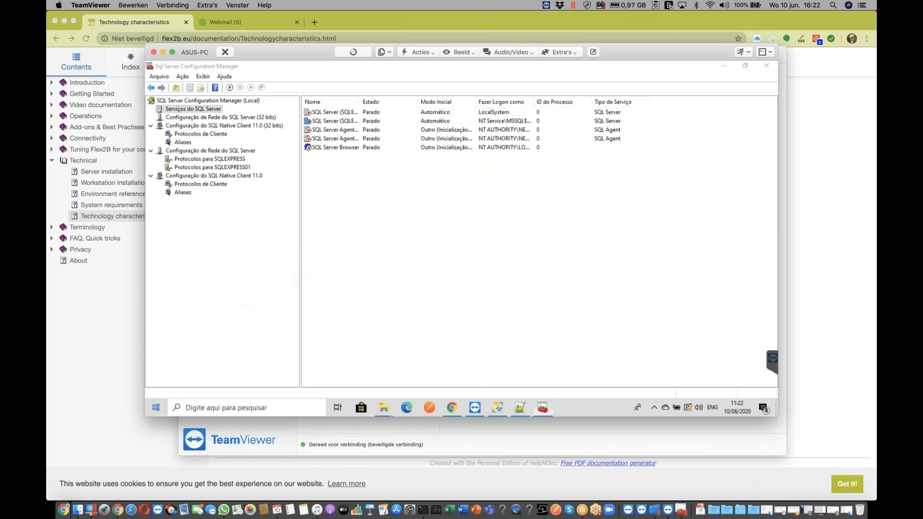
type("eventvwr")
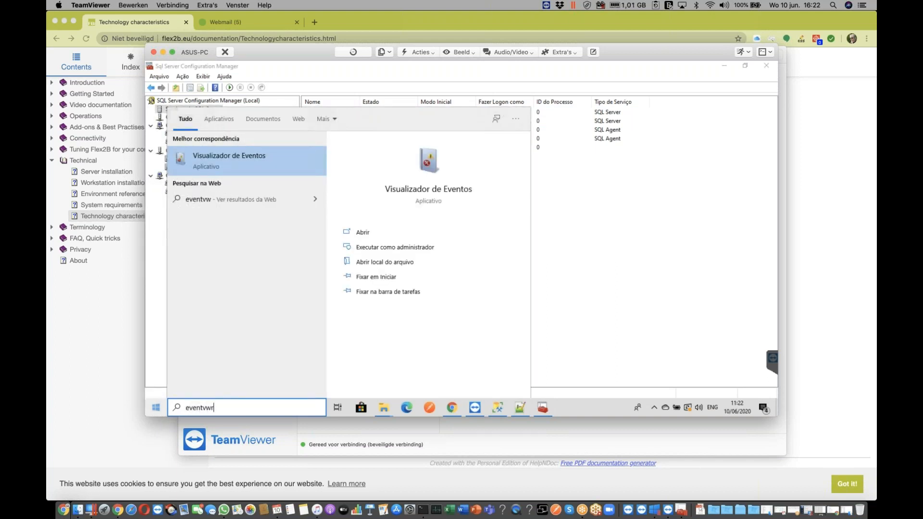
key("Return")
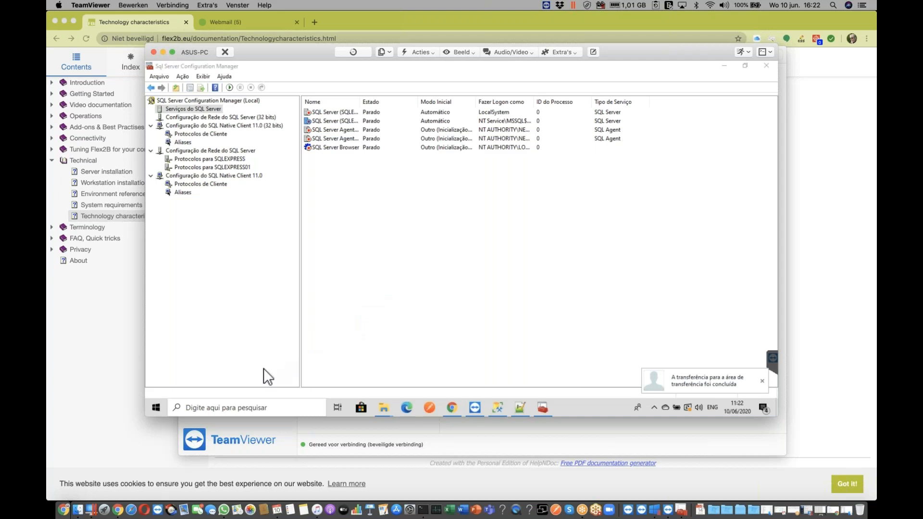
left_click(156, 409)
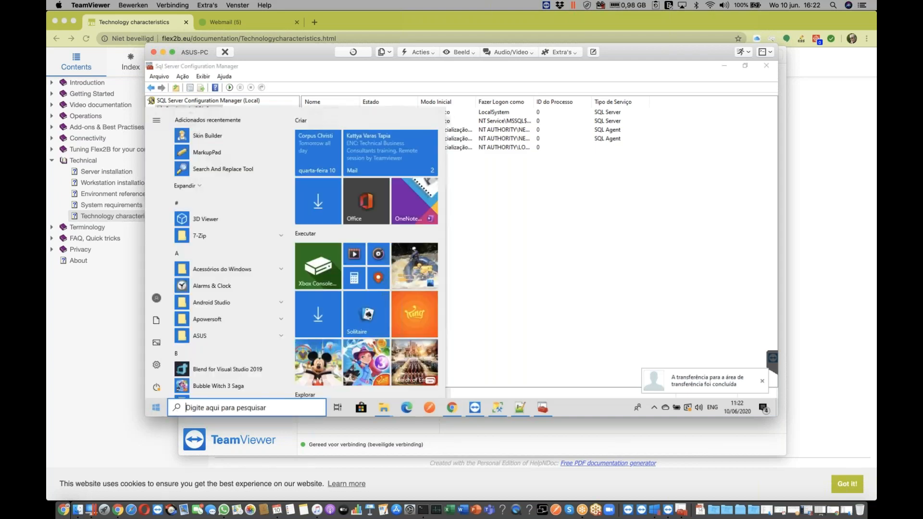
type("eventw")
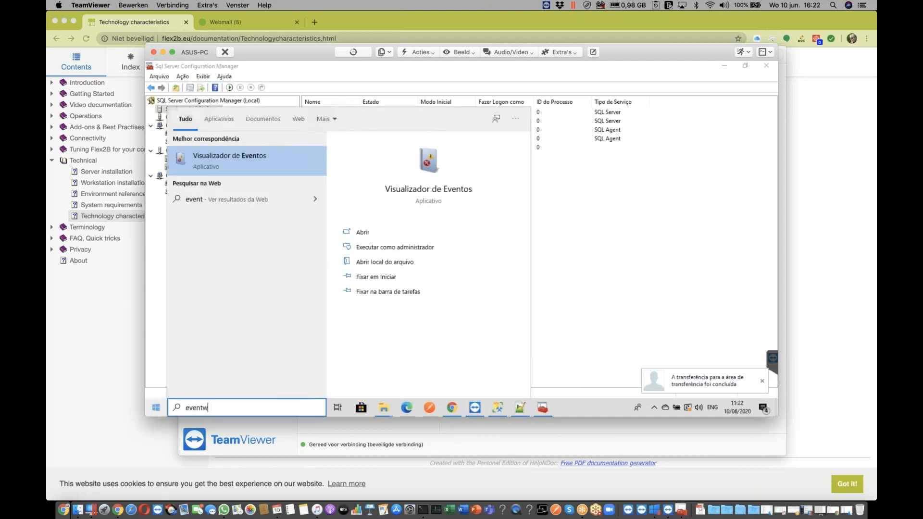
key("BackSpace")
type("v")
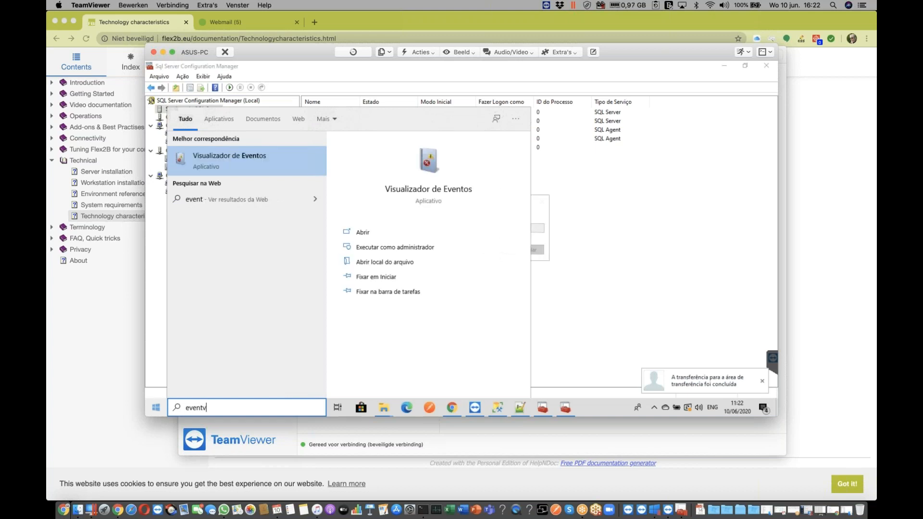
left_click(219, 166)
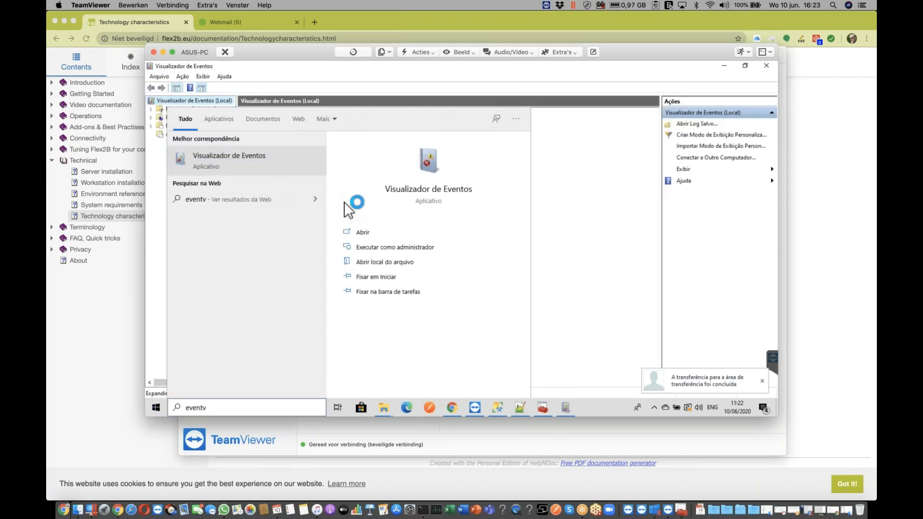
left_click(395, 203)
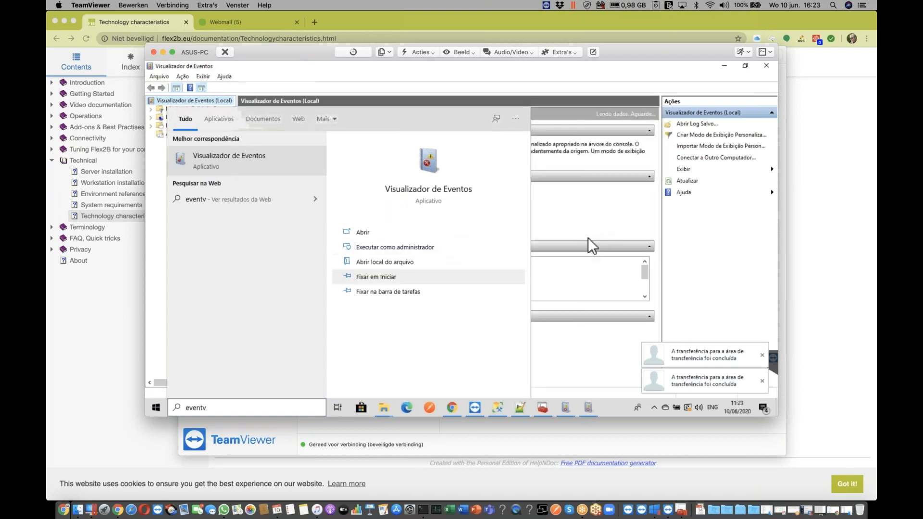
left_click(588, 277)
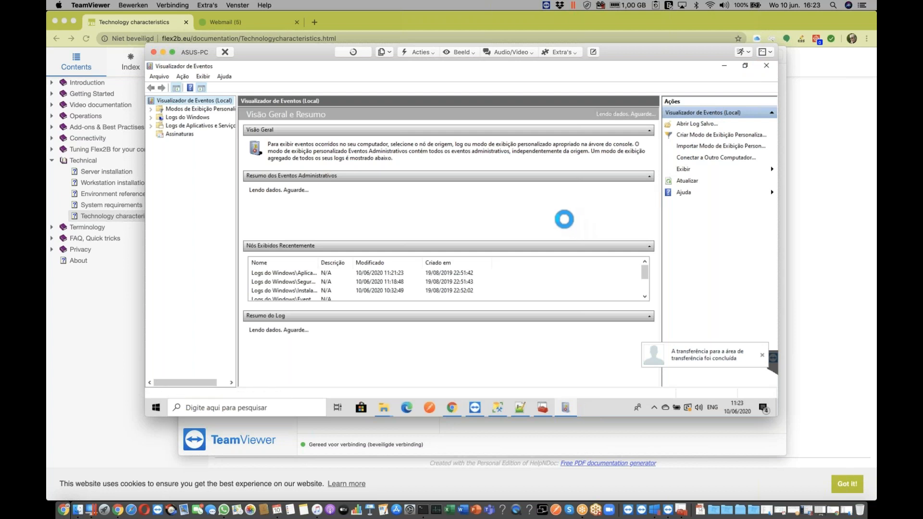
Step: Expand Custom Views and Windows Logs, then show the Aplicativo log
mouse_move(569, 408)
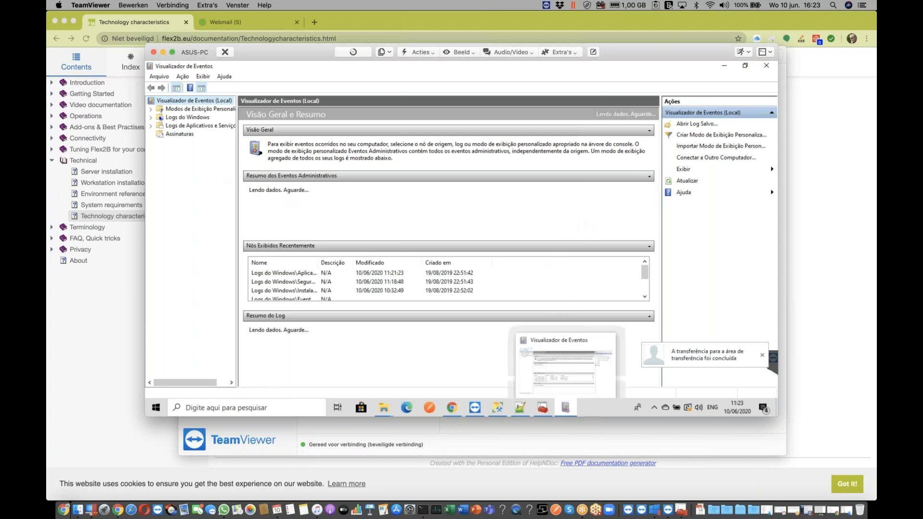
left_click(151, 109)
left_click(182, 126)
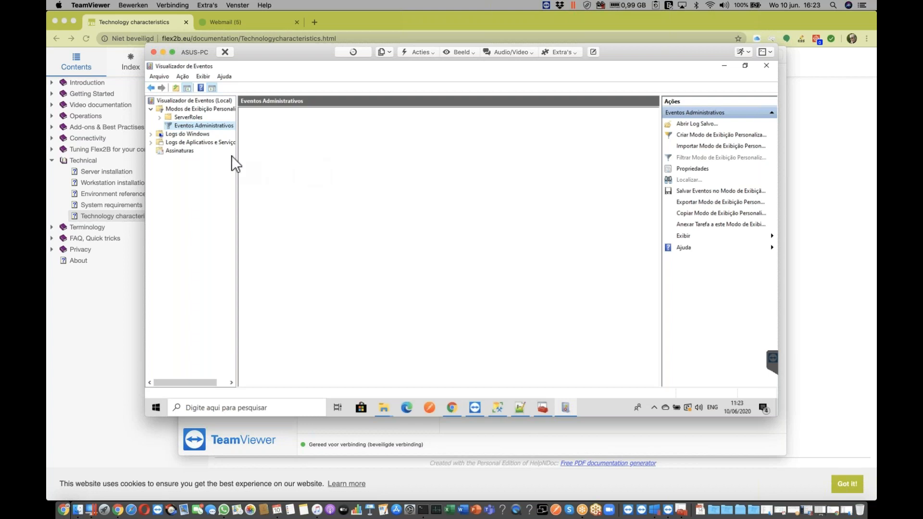
left_click(151, 134)
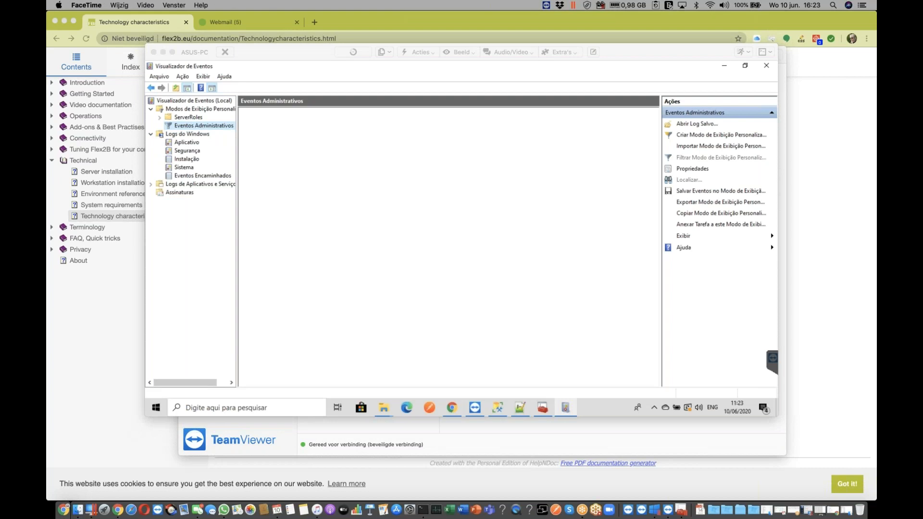
left_click(187, 142)
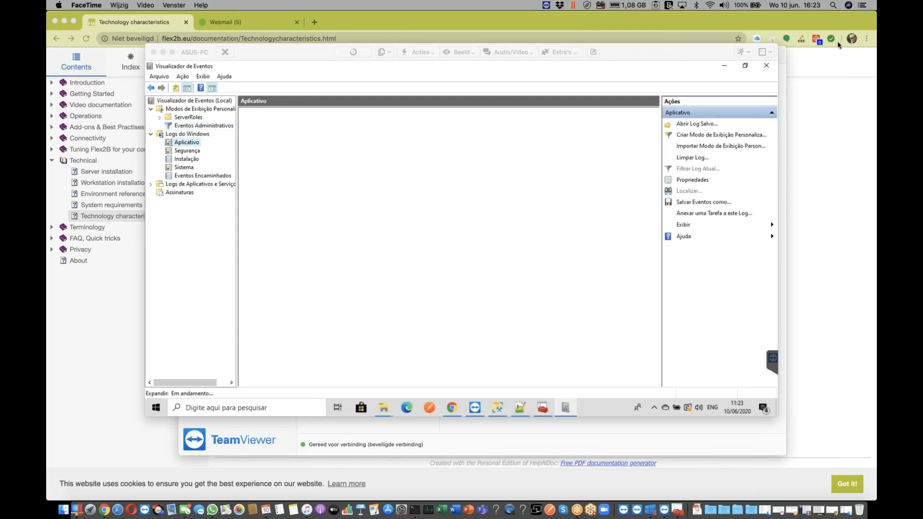
left_click(612, 96)
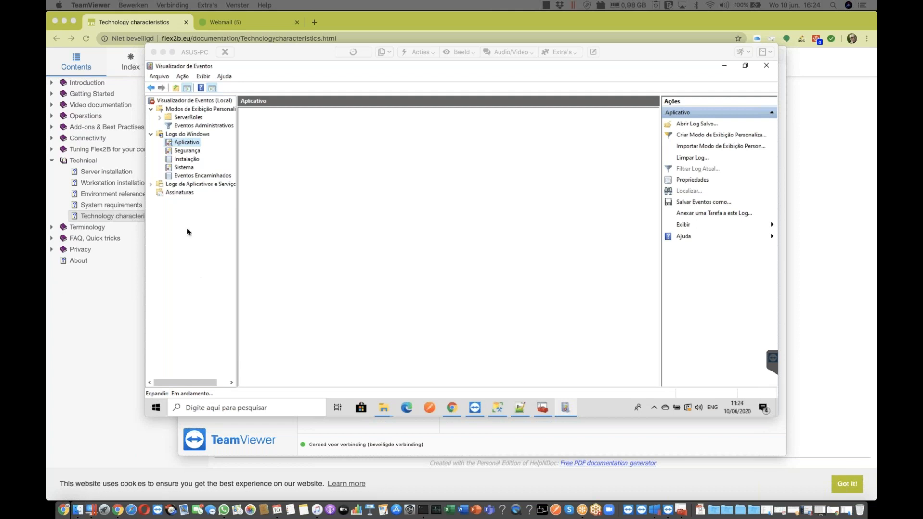
Step: Open the Segurança log and dismiss the resulting snap-in crash errors
left_click(181, 150)
left_click(189, 150)
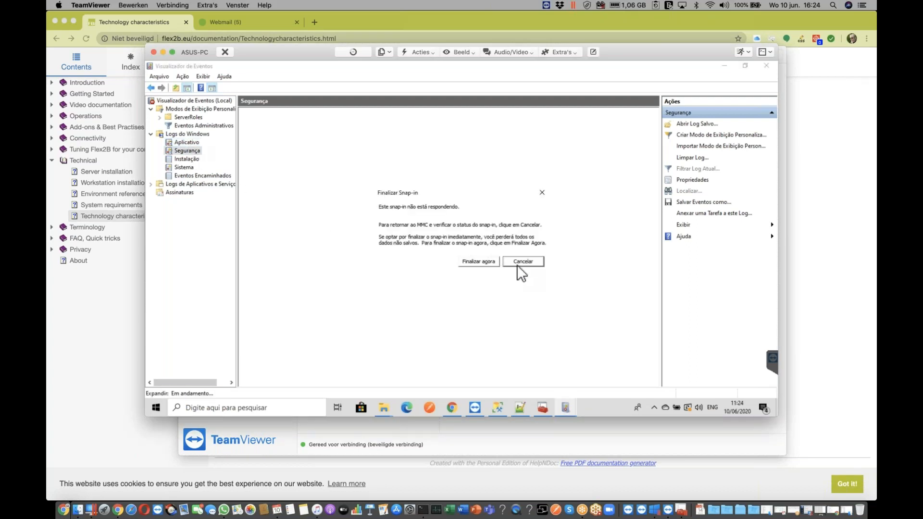
left_click(479, 261)
left_click(471, 263)
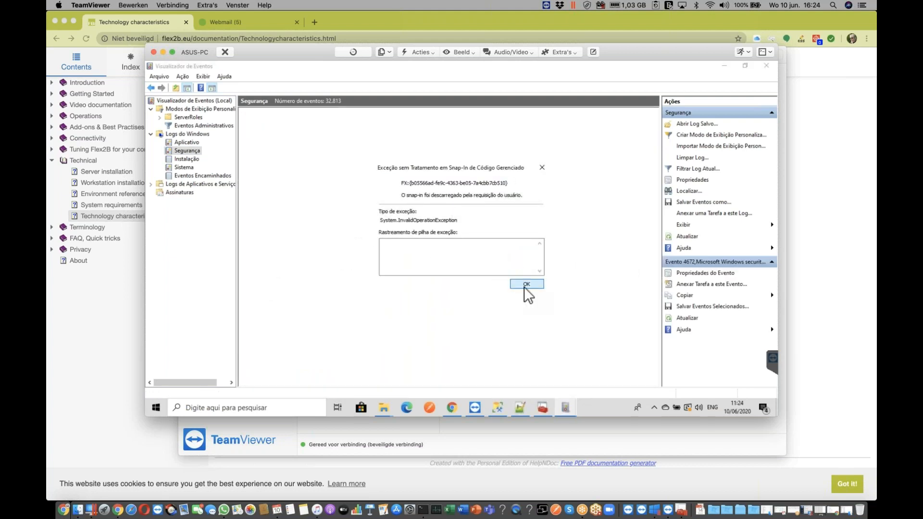
left_click(527, 284)
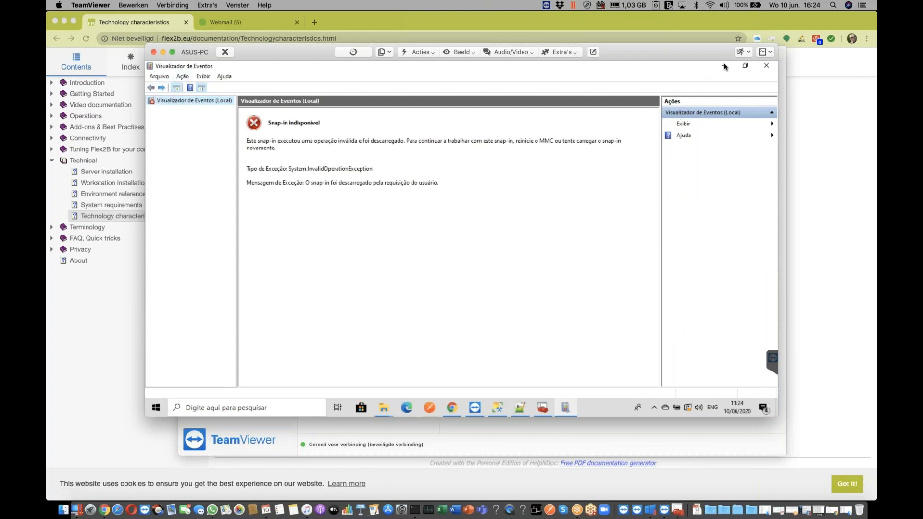
Step: Close the broken Event Viewer and search 'e' from the remote Start menu
key("alt+a")
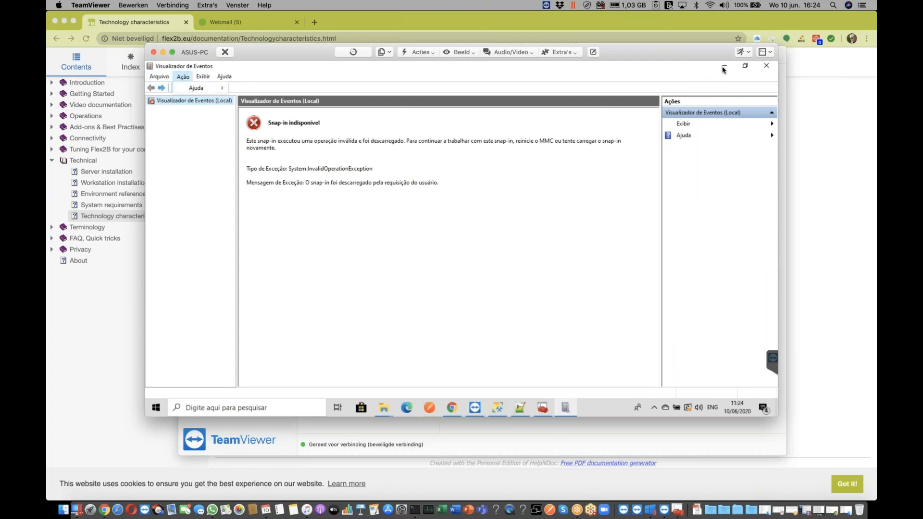
left_click(766, 66)
key("super")
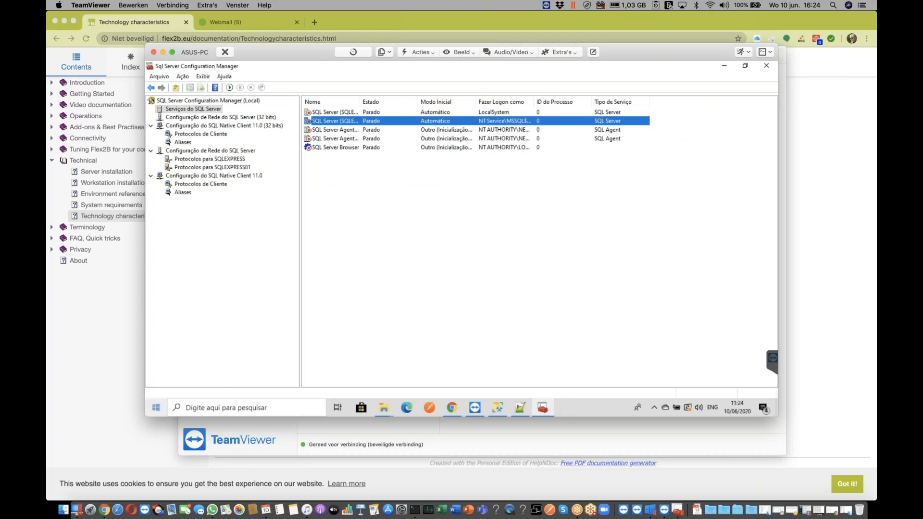
type("e")
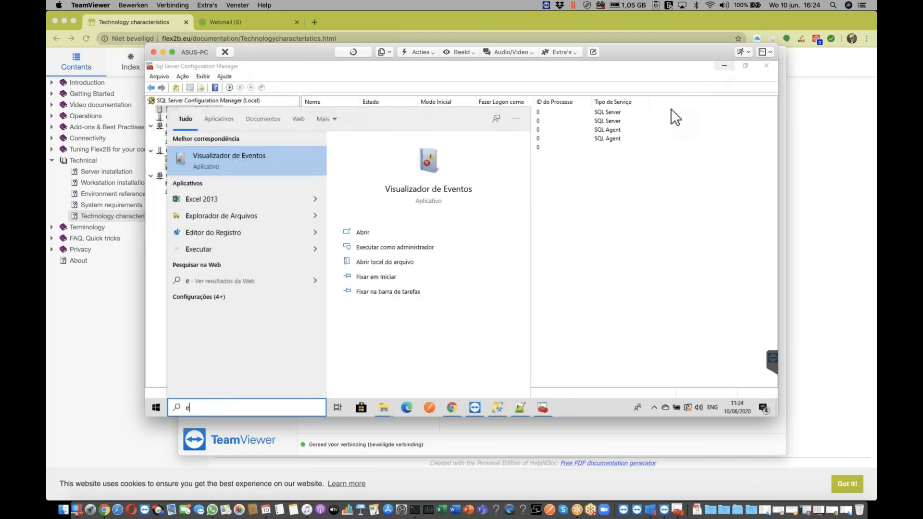
Step: Reopen Event Viewer and show the Windows Logs Application log
left_click(292, 160)
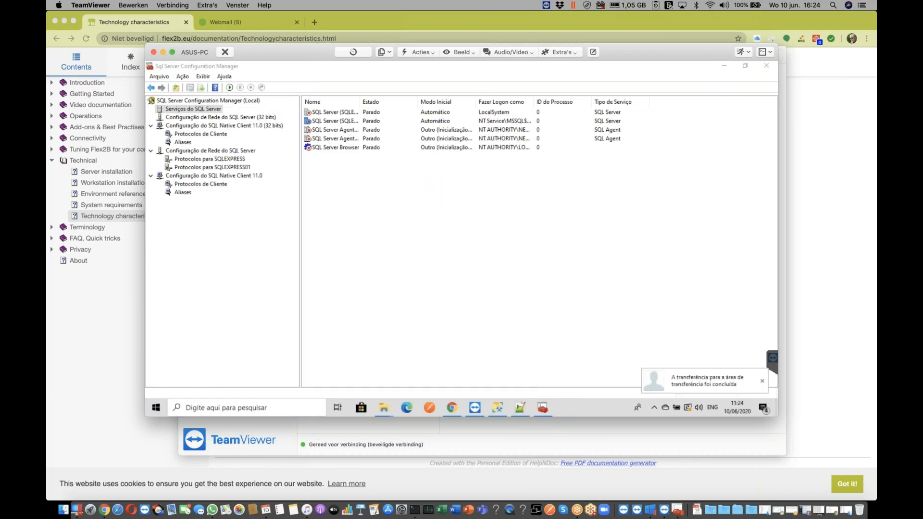
left_click(151, 118)
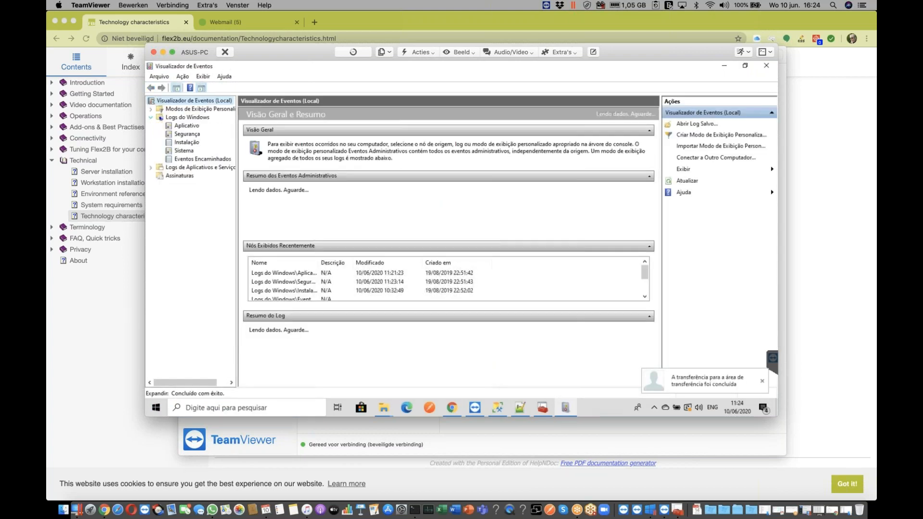
left_click(186, 125)
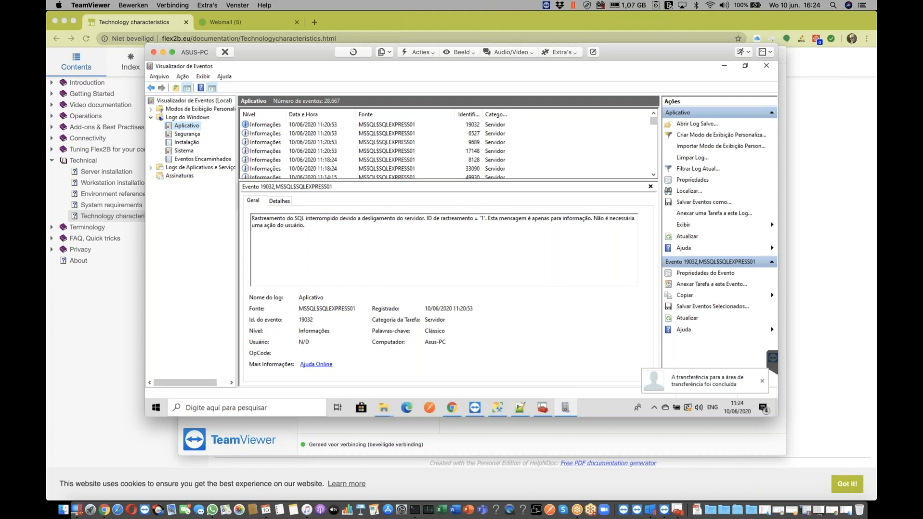
Step: Inspect the ESENT 455 error event's properties (error -1023 on EDB.log), then close them
left_click(653, 175)
left_click(654, 175)
left_click(653, 175)
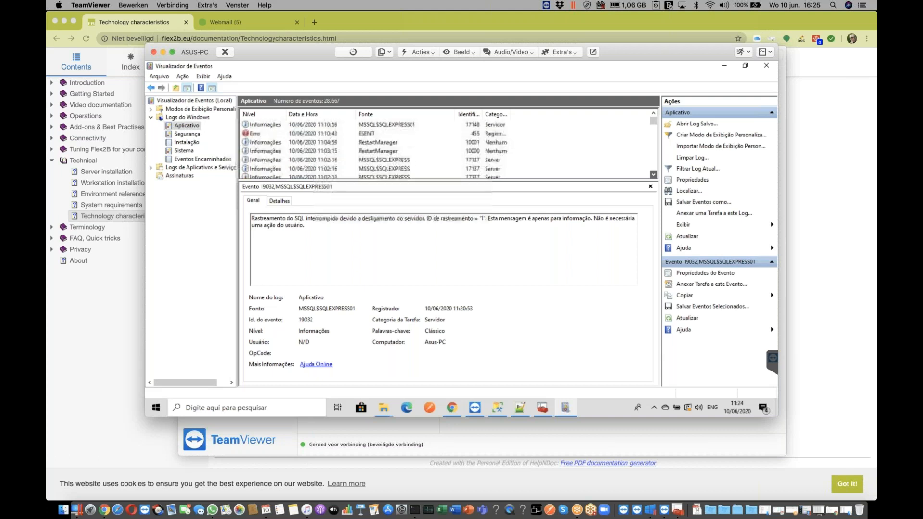
left_click(653, 113)
left_click(653, 113)
left_click(653, 114)
double_click(255, 143)
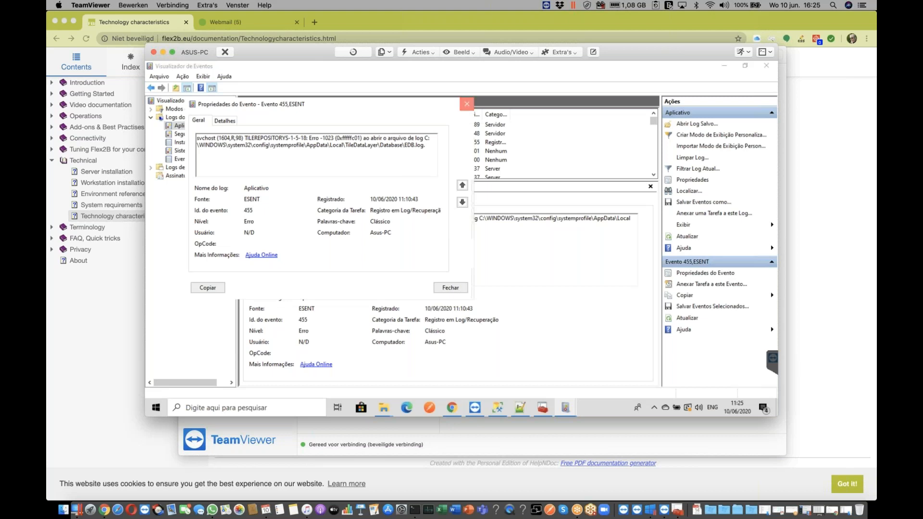
left_click(466, 104)
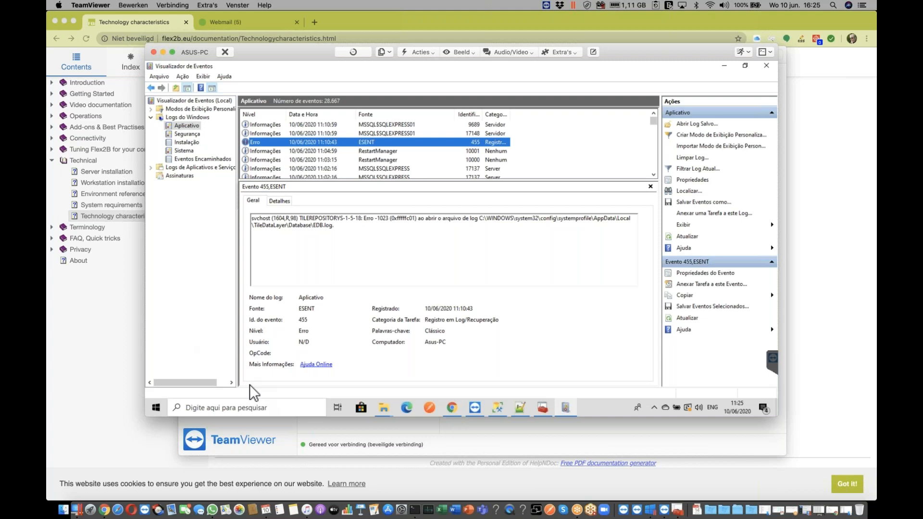
Step: Start localhost\SQLEXPRESS01 from SSMS, approving the UAC prompt and confirming the dialog
left_click(498, 407)
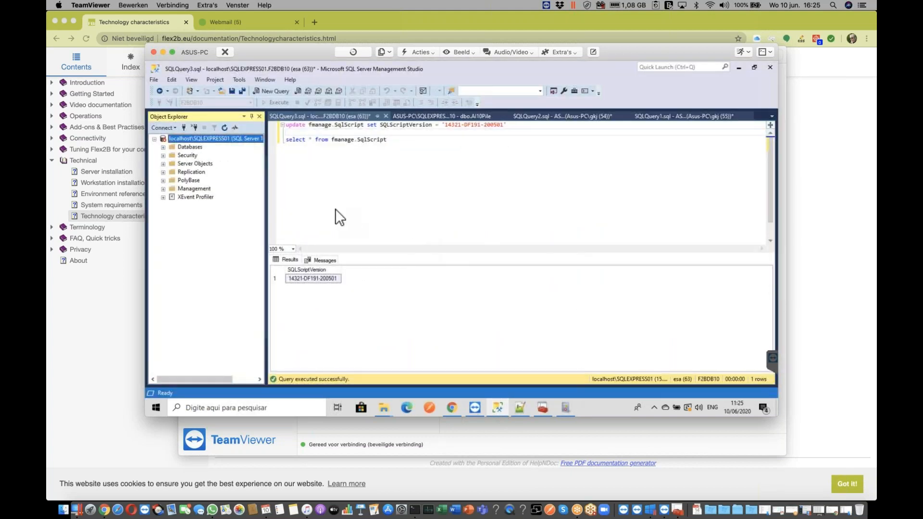
right_click(199, 139)
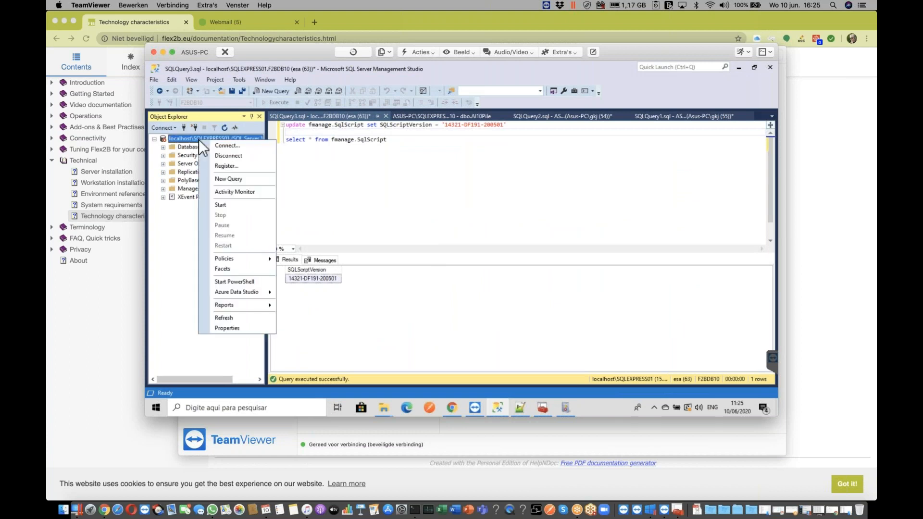
left_click(217, 206)
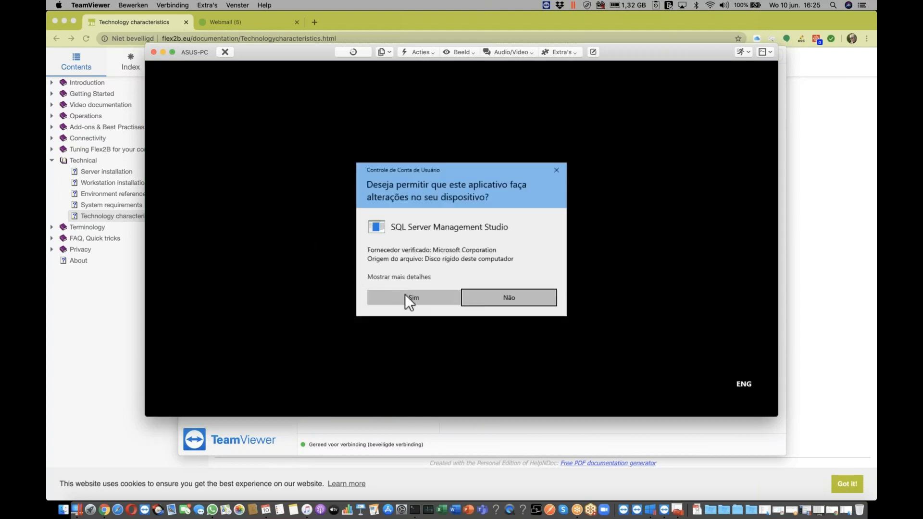
left_click(404, 294)
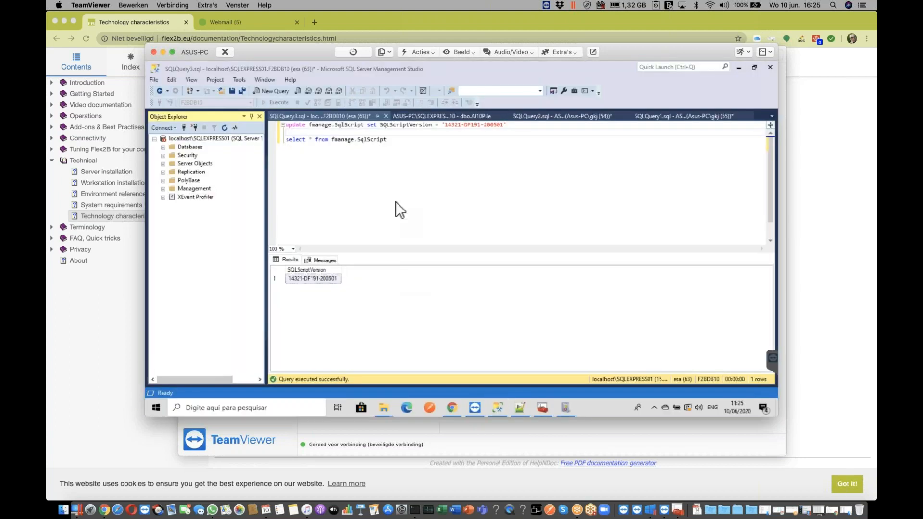
left_click(369, 113)
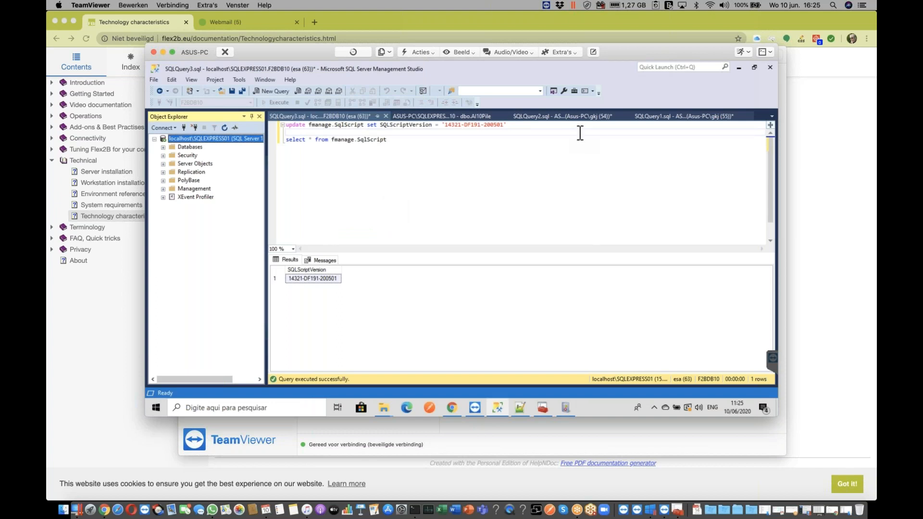
Step: Minimize SSMS, Event Viewer, Configuration Manager and Notepad++ to reveal the Programs folder
left_click(738, 68)
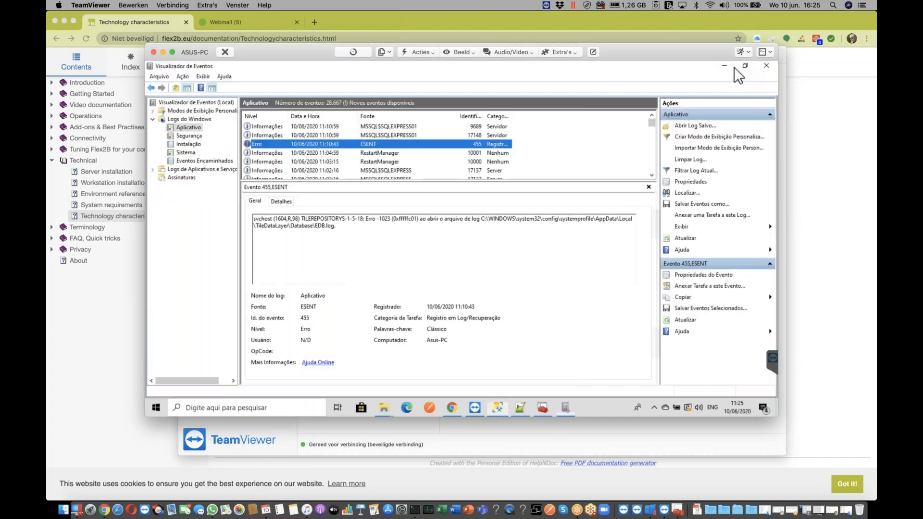
left_click(720, 66)
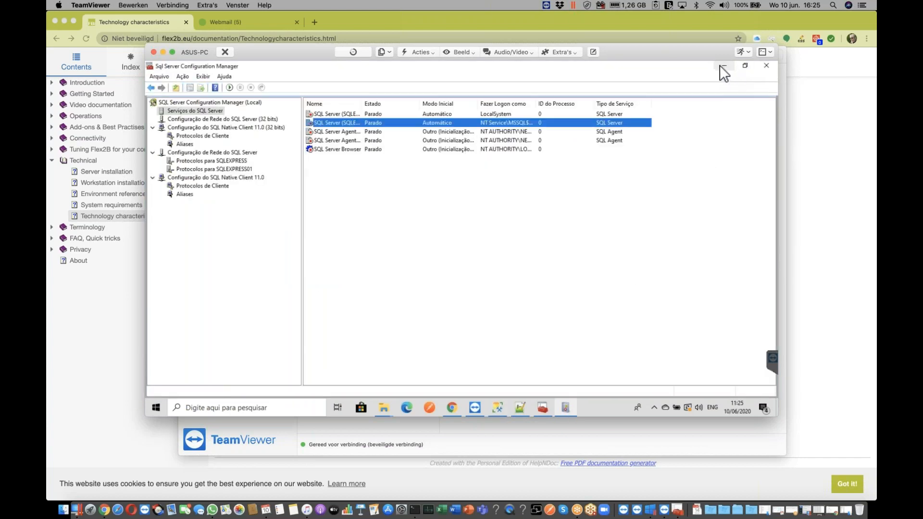
left_click(723, 68)
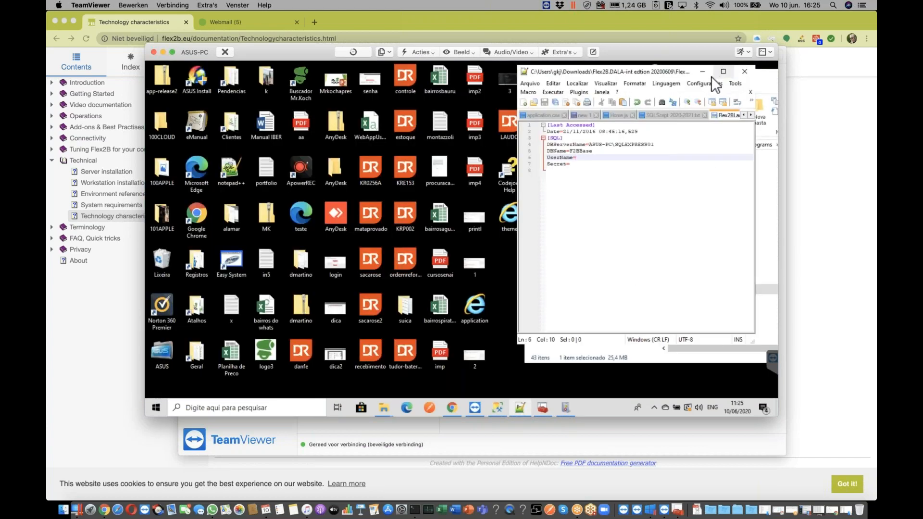
left_click(702, 72)
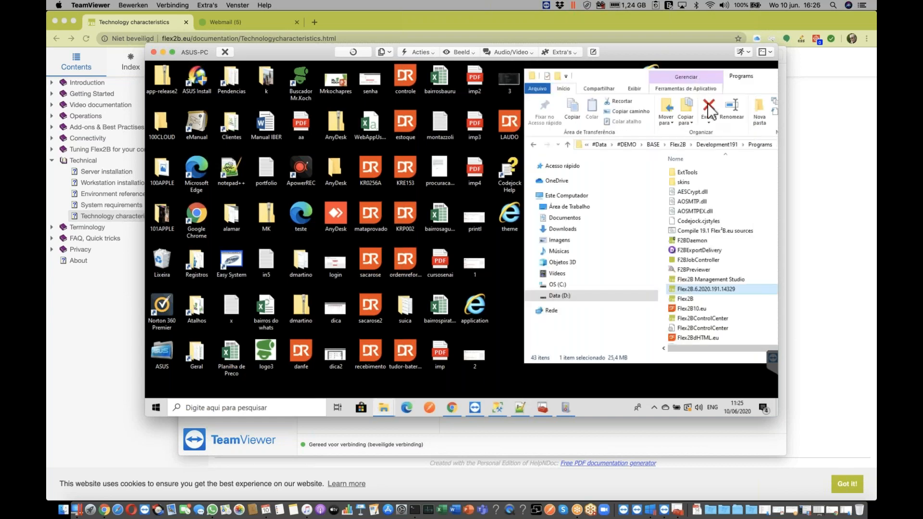
Step: Launch Flex2B.6.2020.191.14329, cancel its login, and return to the Flex2B ini in Notepad++
double_click(695, 289)
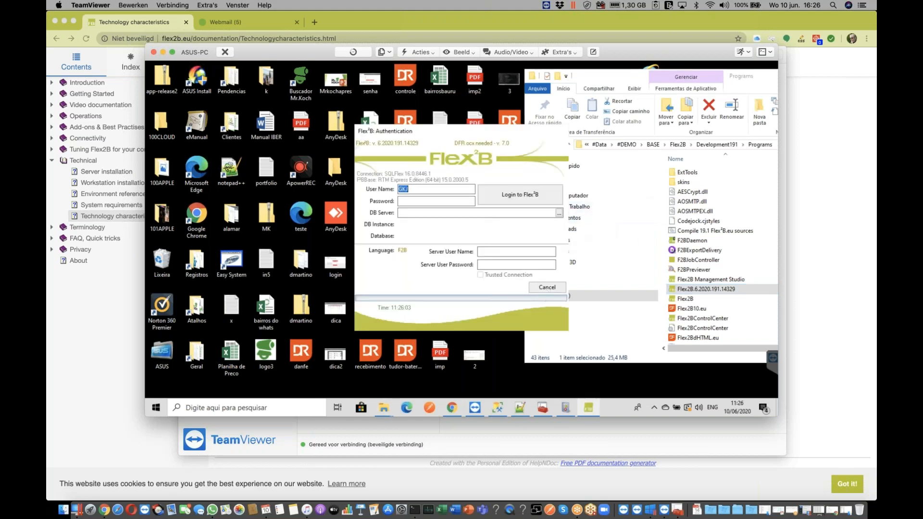
left_click(548, 287)
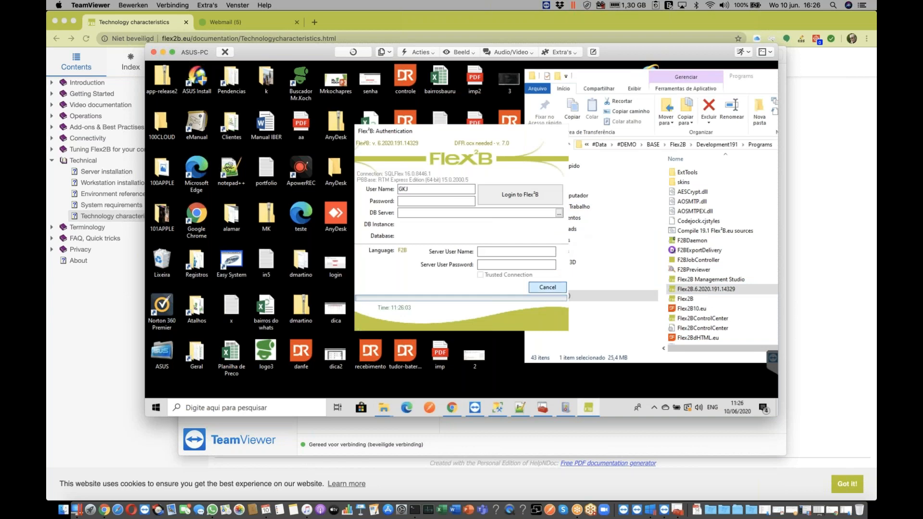
left_click(521, 410)
Step: Insert a line 'DBServerNameSampleWithPortDef=localhost,54321\SQLEXPRESS01' above the DBServerName line
left_click(592, 144)
key("Home")
key("Return")
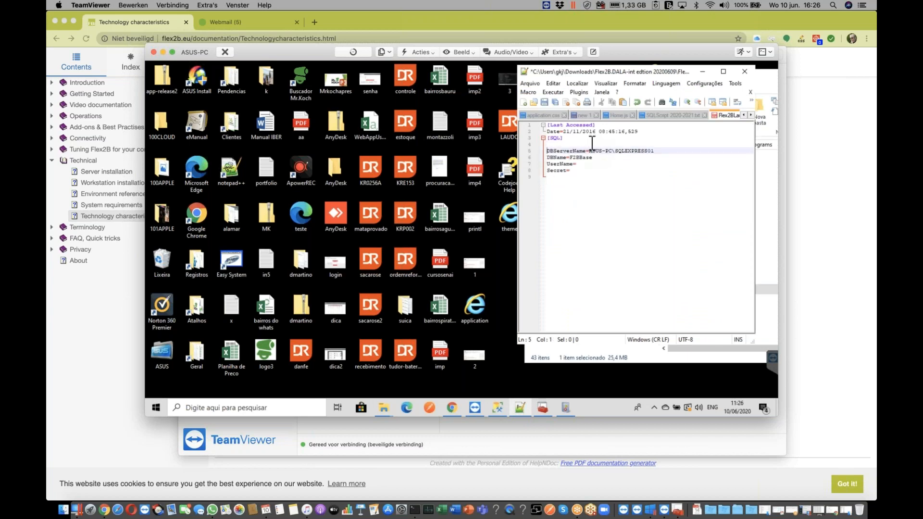
key("Up")
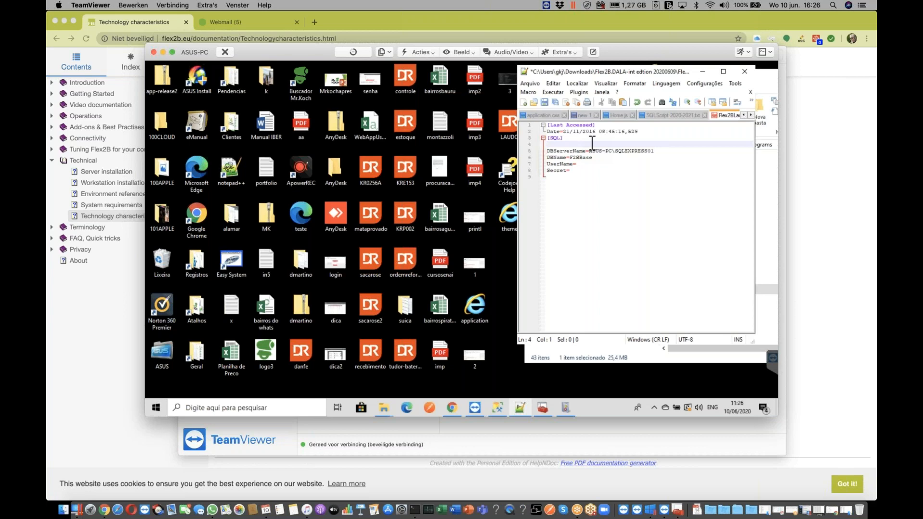
type("DB")
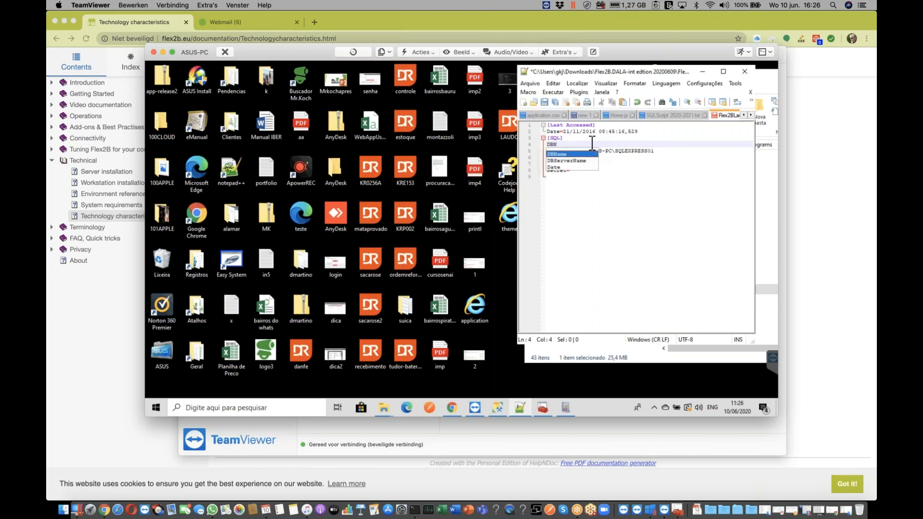
type("N")
key("BackSpace")
type("Se")
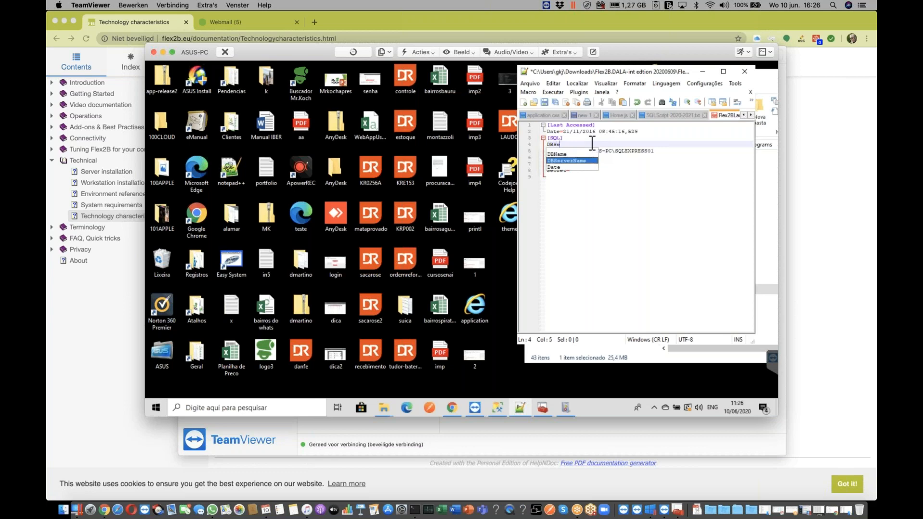
type("rverNameSample")
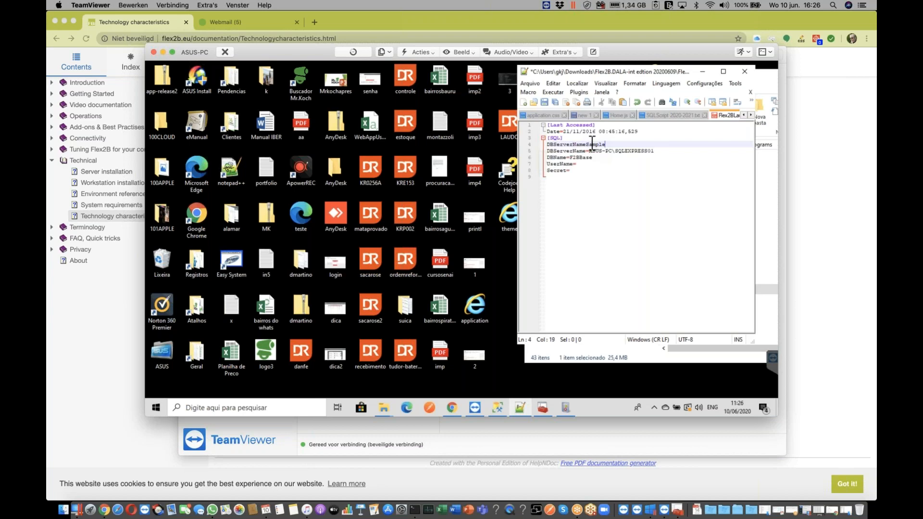
type("WithPortDef=localhost")
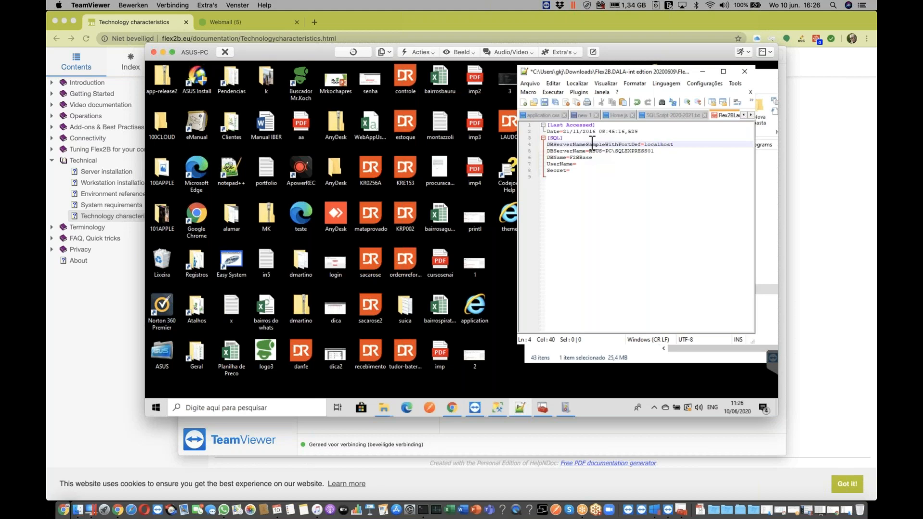
type(",54321\\SQLEx")
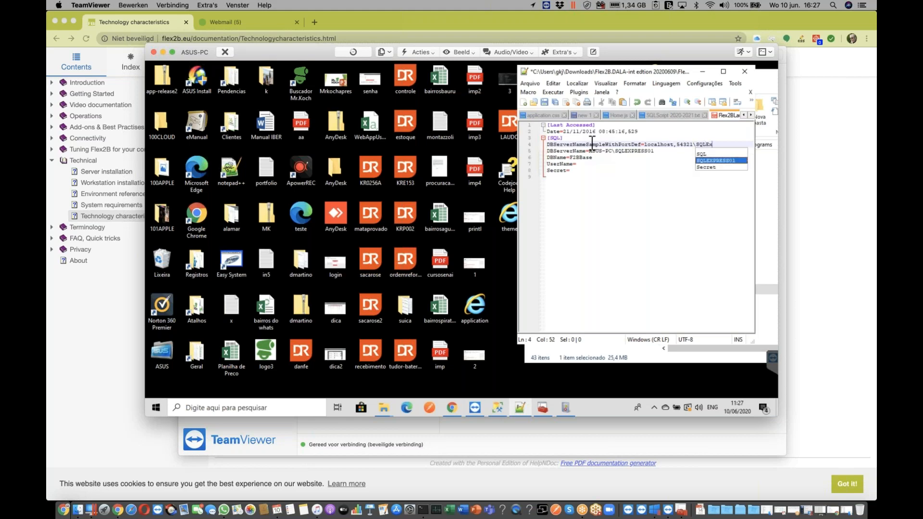
key("Return")
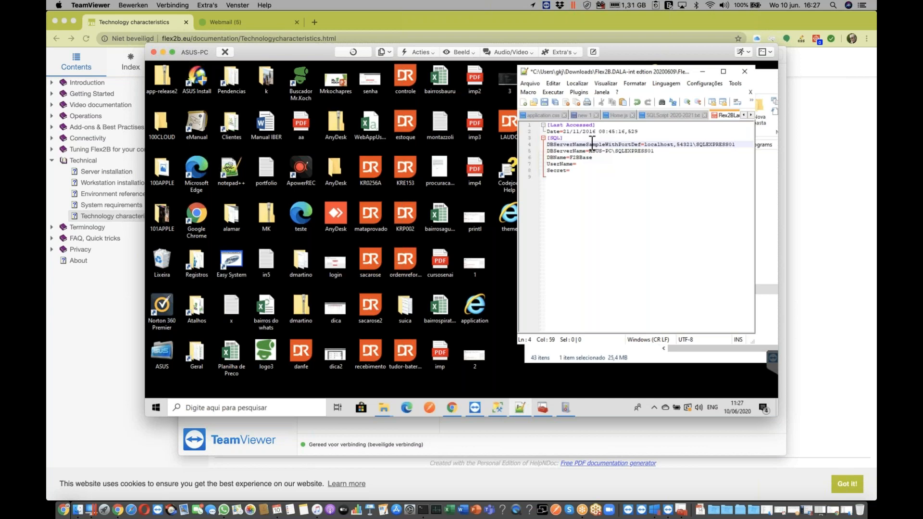
Step: Save the Flex2B config file, minimize Notepad++ and widen the Programs folder window
double_click(687, 145)
left_click(666, 152)
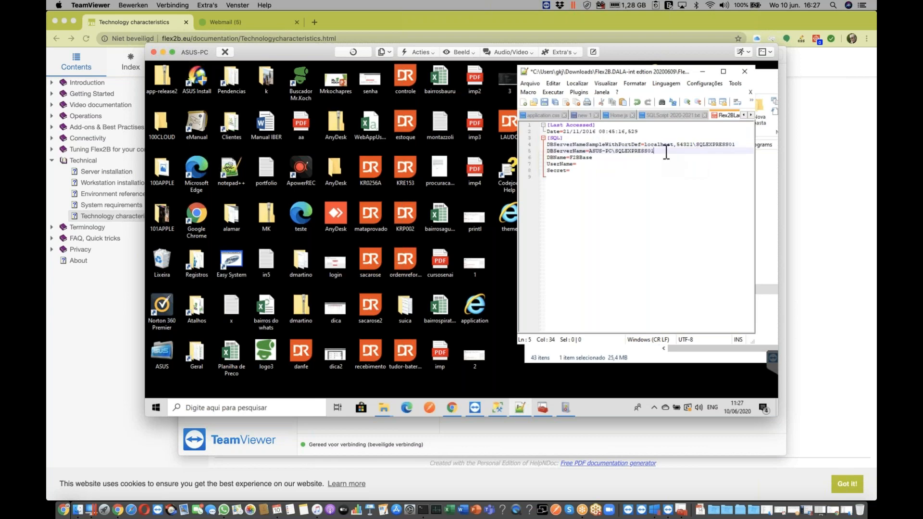
left_click(545, 103)
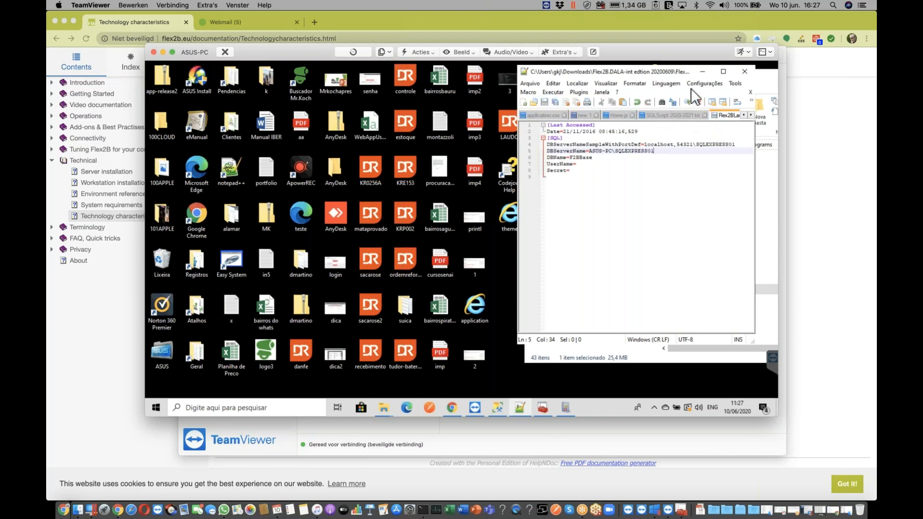
left_click(702, 70)
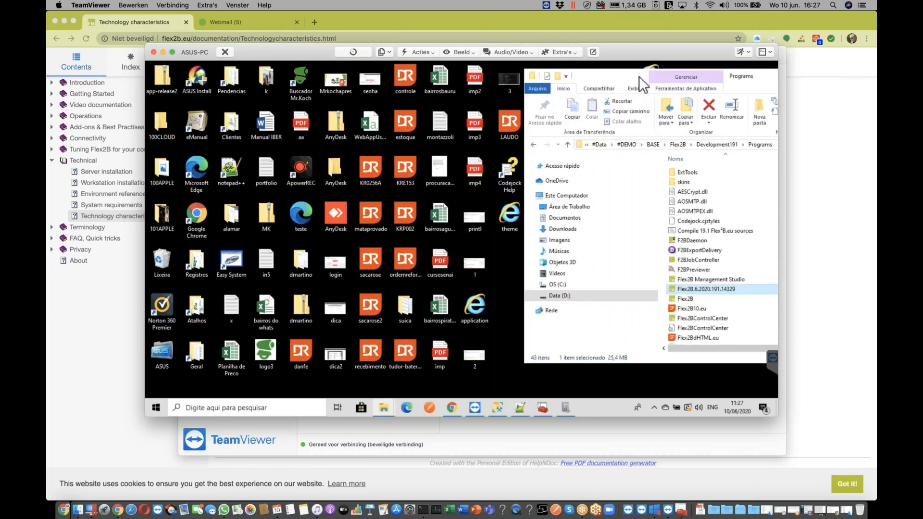
left_click_drag(619, 84, 446, 83)
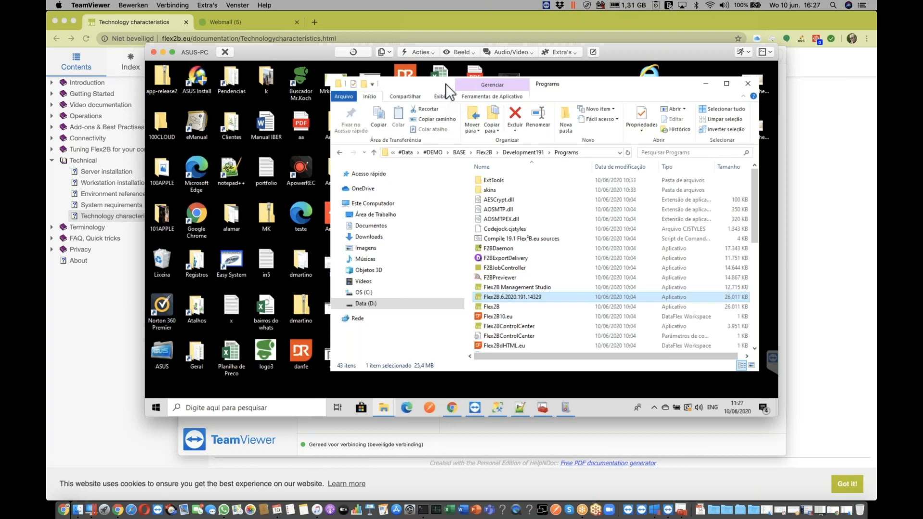
Step: In Management Studio, open F2BBase's dbo.ZDFSQL table with Edit Top 200 Rows
left_click(495, 408)
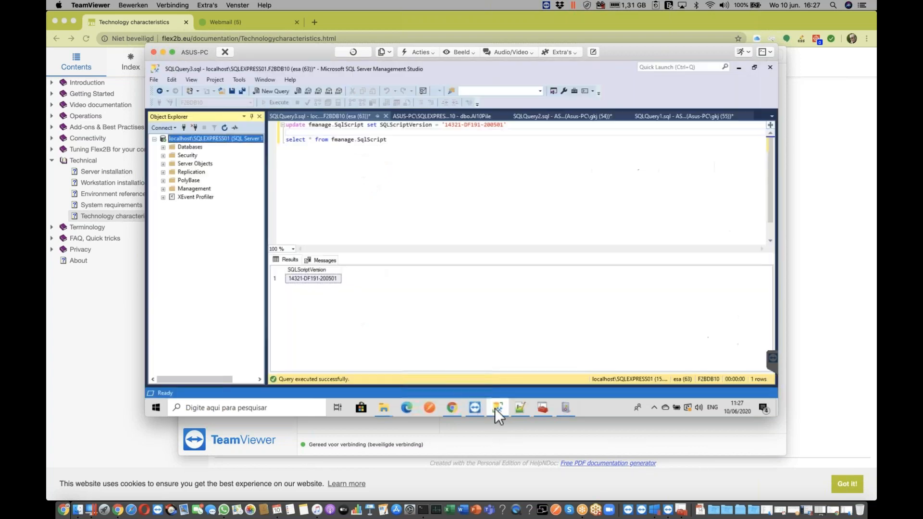
left_click(163, 147)
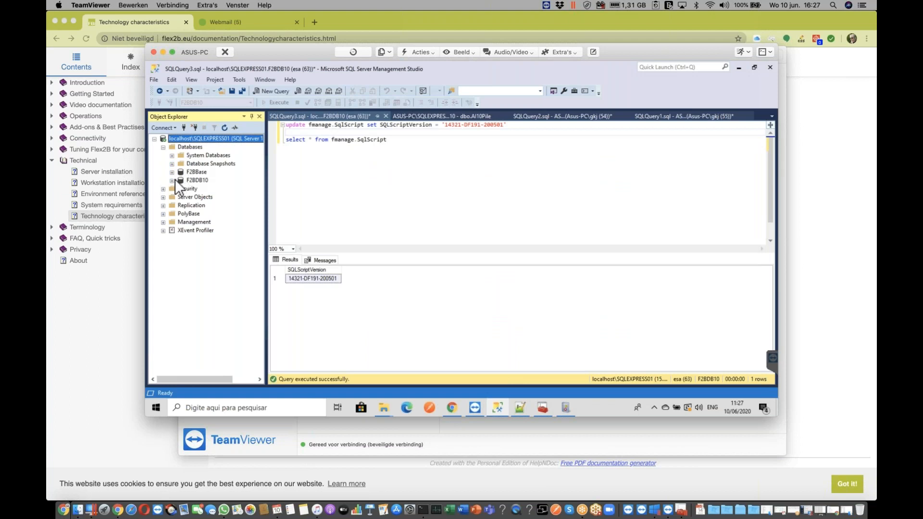
left_click(172, 172)
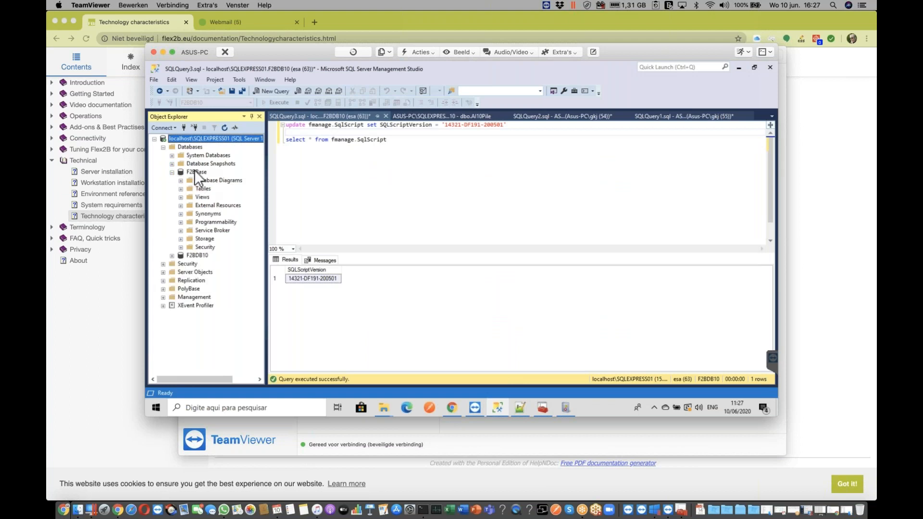
left_click(195, 171)
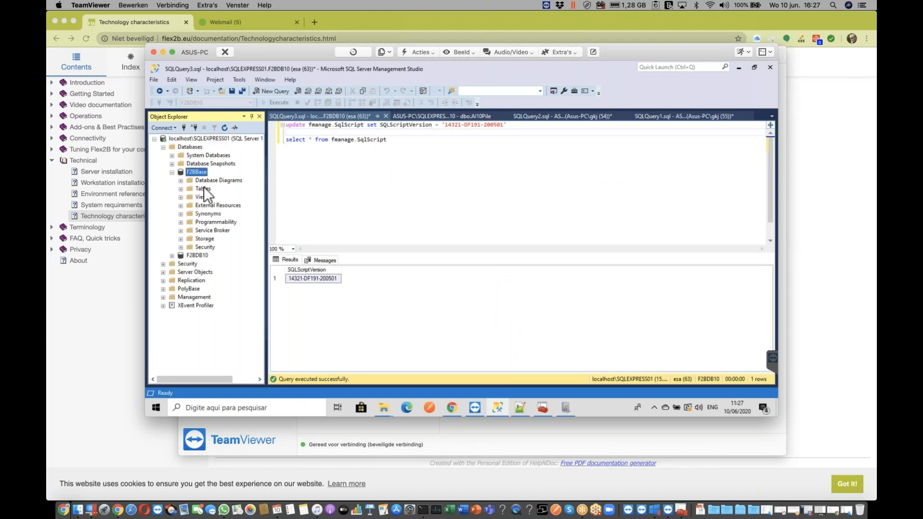
left_click(181, 189)
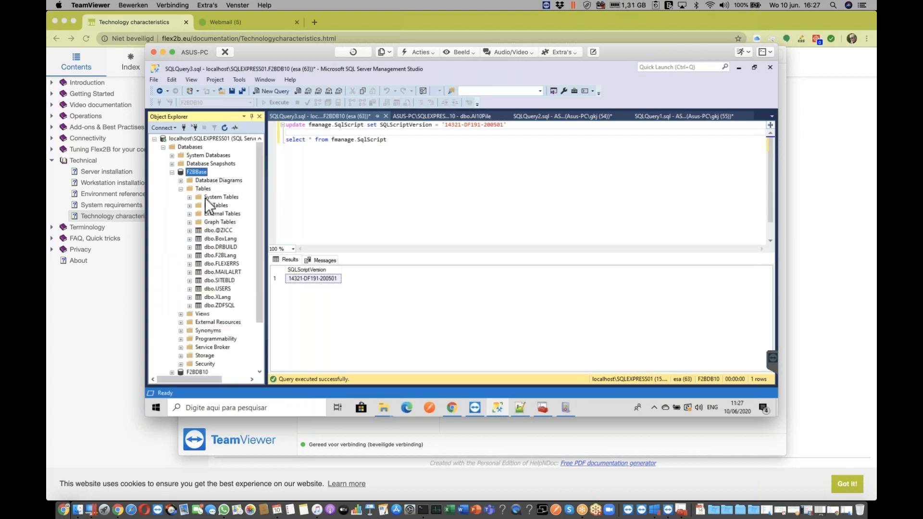
left_click(214, 306)
right_click(215, 307)
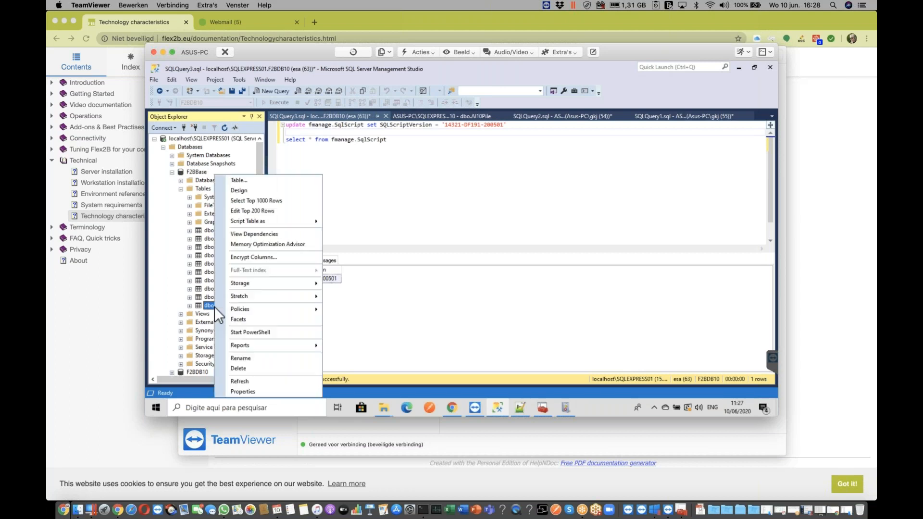
left_click(247, 212)
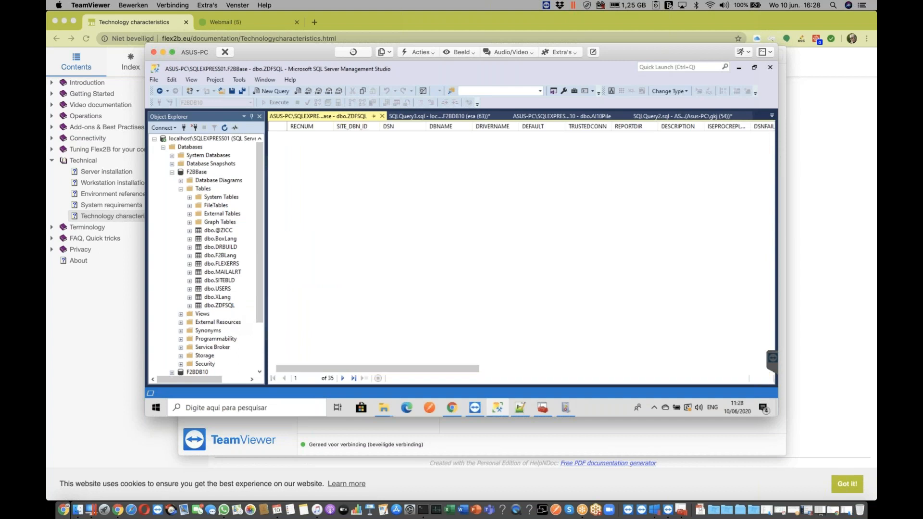
Step: Jump to the end of the ZDFSQL grid and autofit the DSN column width
left_click(351, 229)
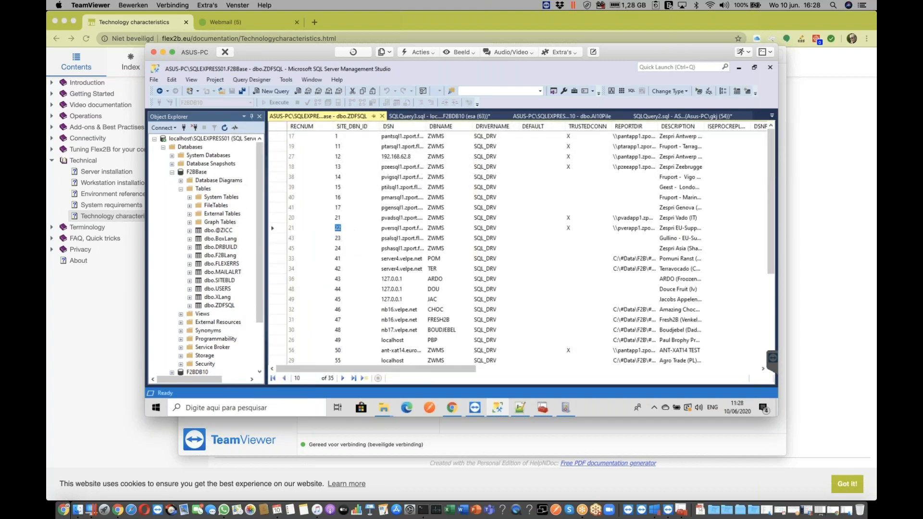
key("ctrl+End")
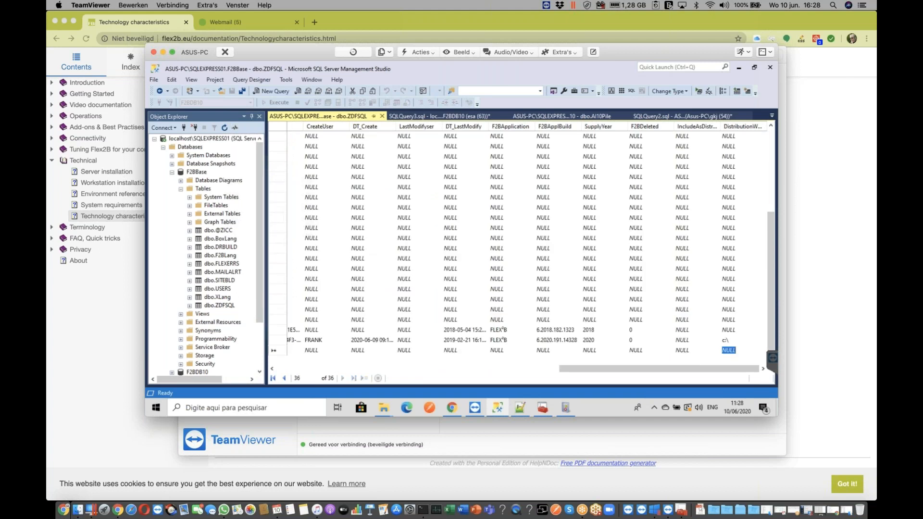
left_click(297, 369)
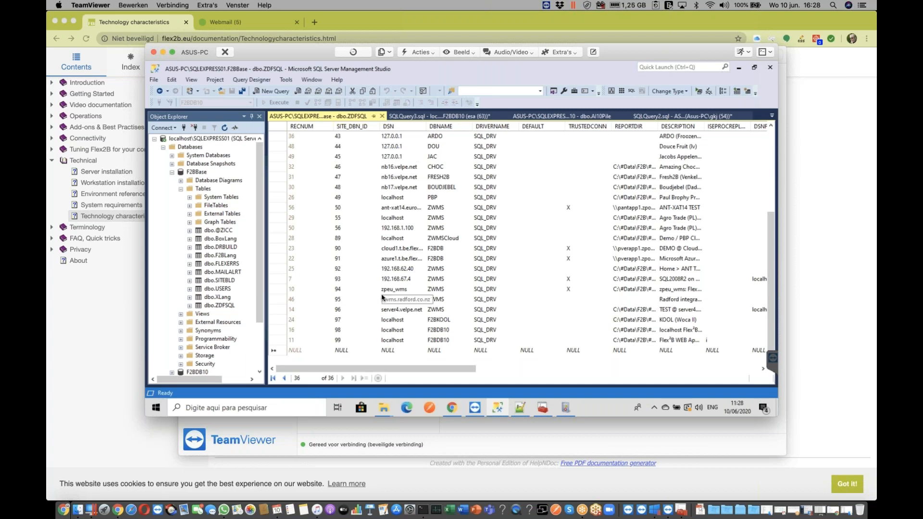
left_click(774, 143)
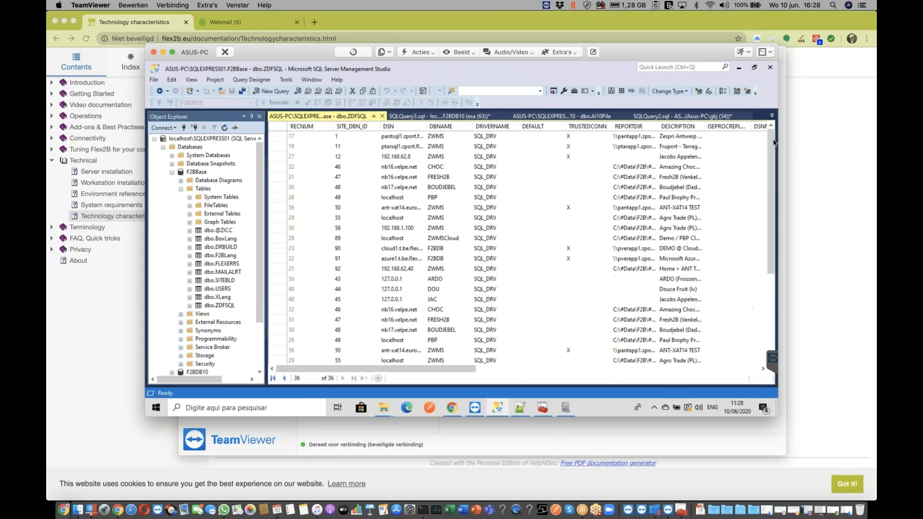
double_click(426, 127)
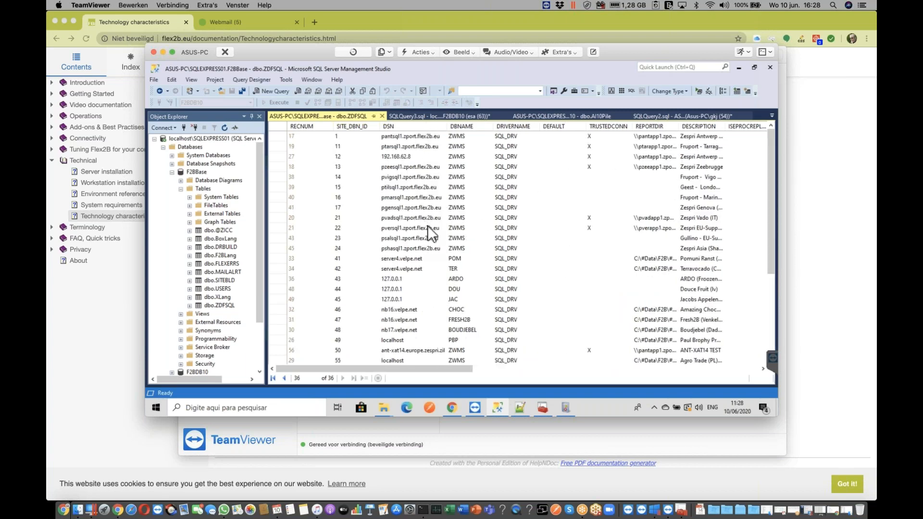
Step: Review the DSN values from pzeesql1 through pshasql1.zport.flex2b.eu
left_click(398, 169)
key("Down")
key("Down")
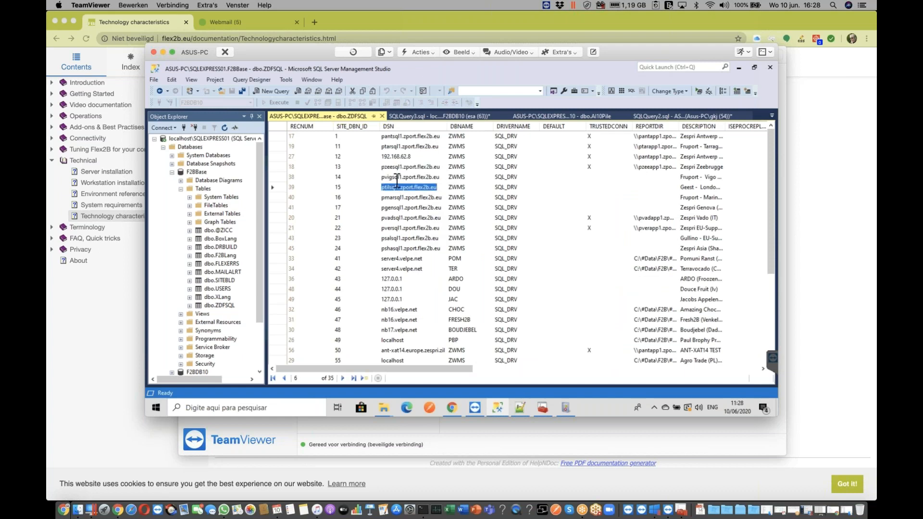
left_click(392, 168)
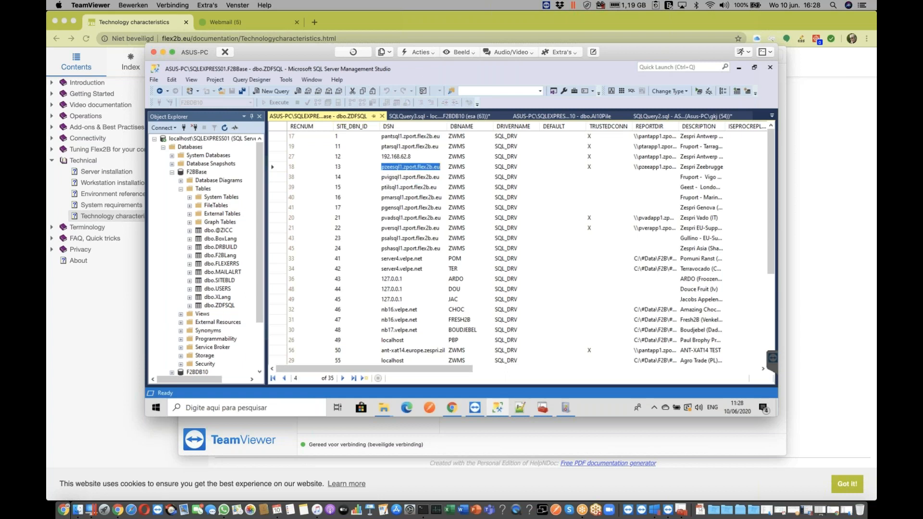
left_click(392, 177)
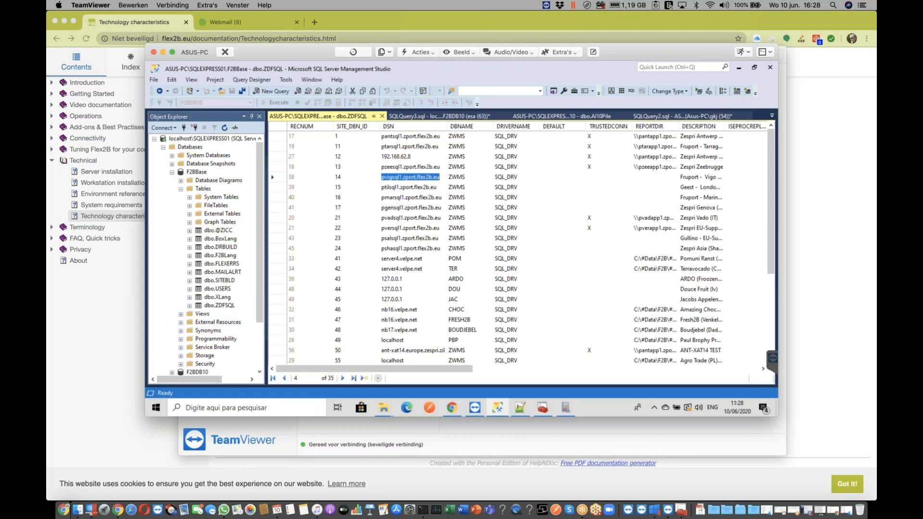
left_click(390, 188)
left_click(390, 198)
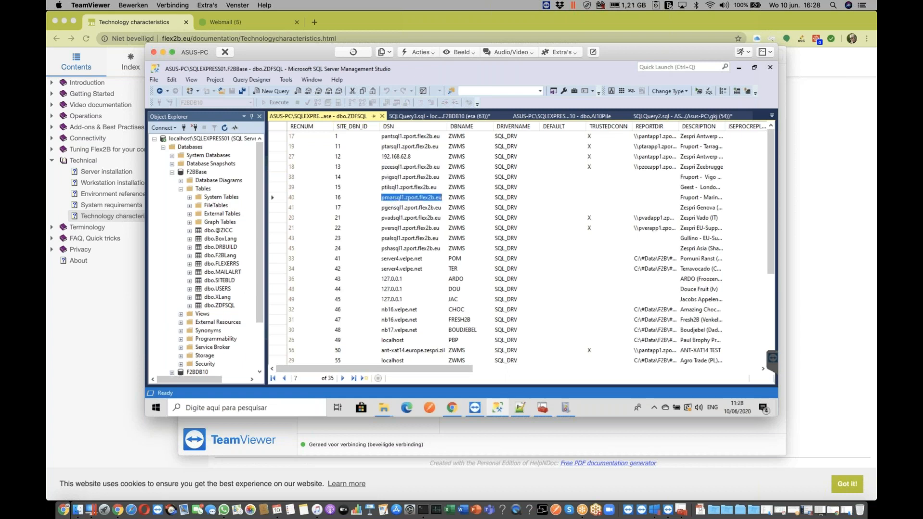
left_click(390, 208)
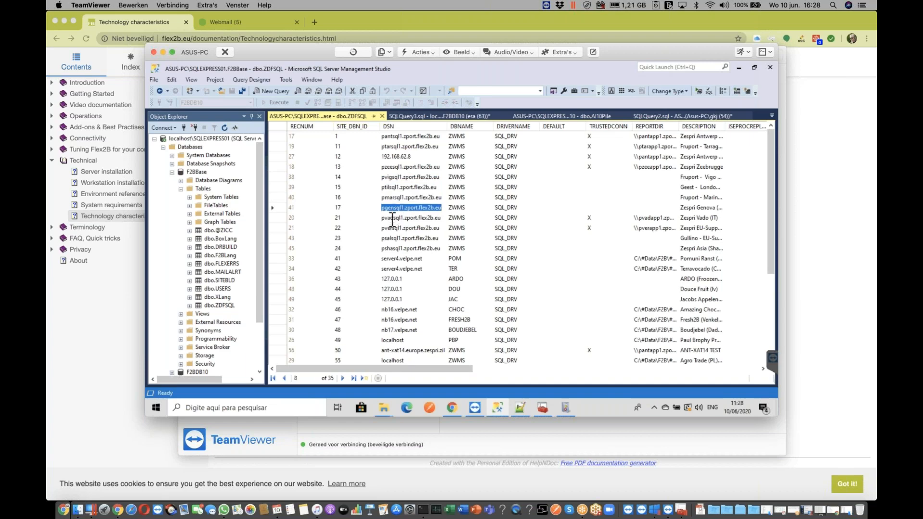
left_click(391, 217)
left_click(391, 228)
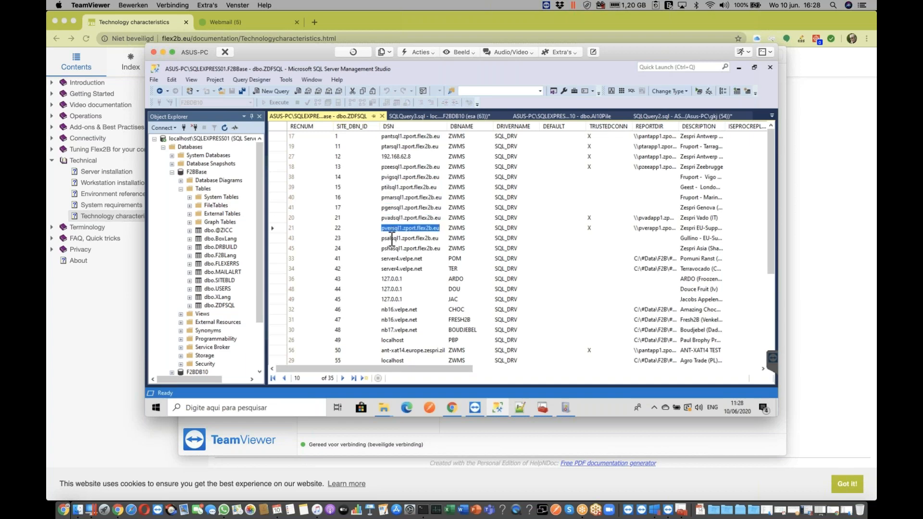
left_click(392, 238)
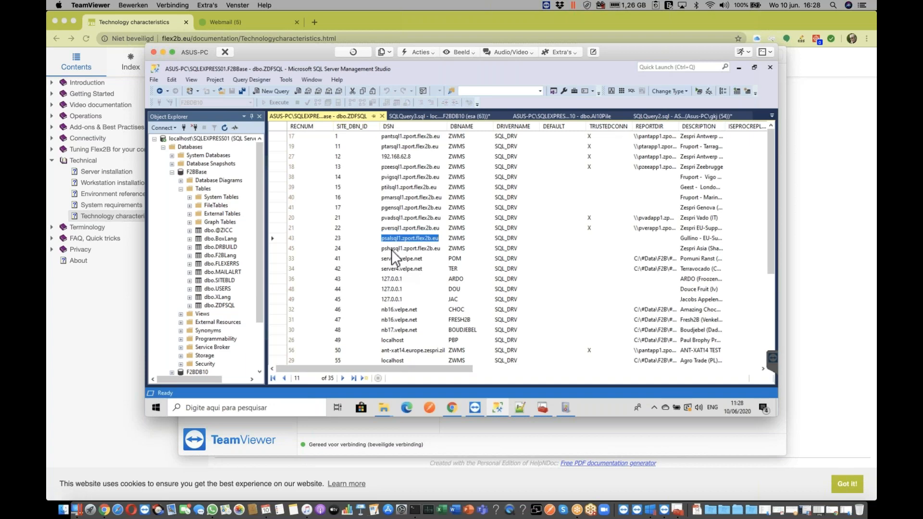
left_click(392, 249)
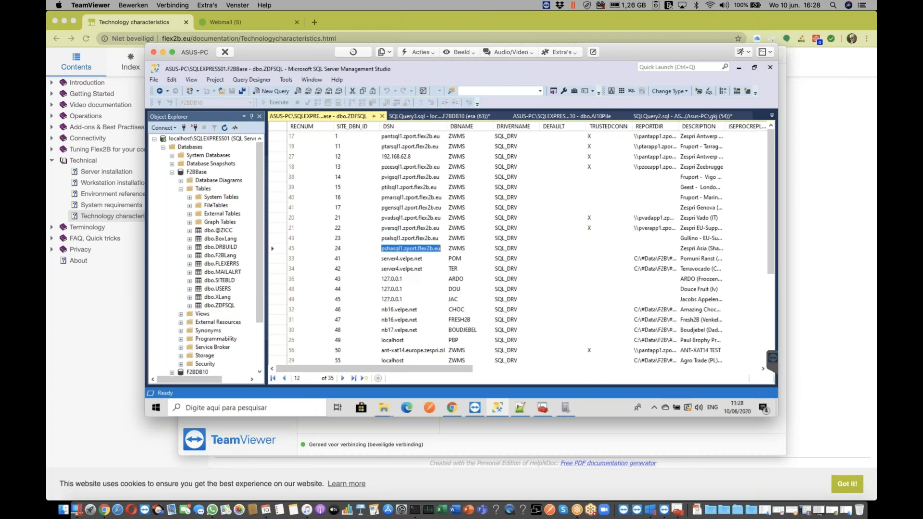
left_click(398, 238)
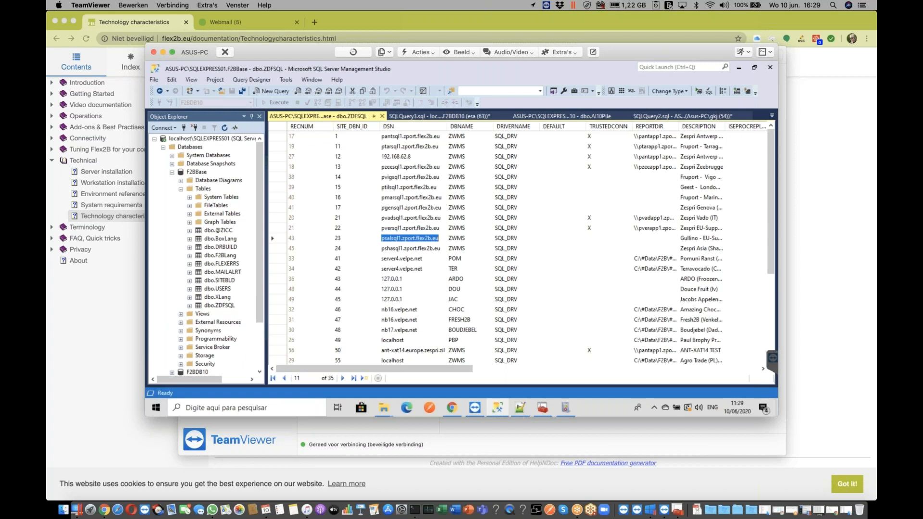
Step: Go to the SITE_DBN_ID 99 row and put its DSN cell 'localhost' into edit mode
key("ctrl+End")
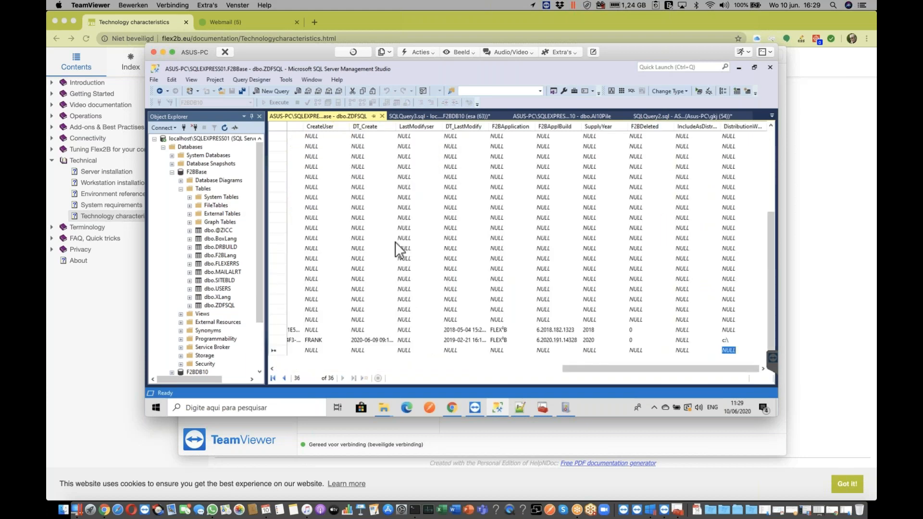
scroll(290, 370, "left", 10)
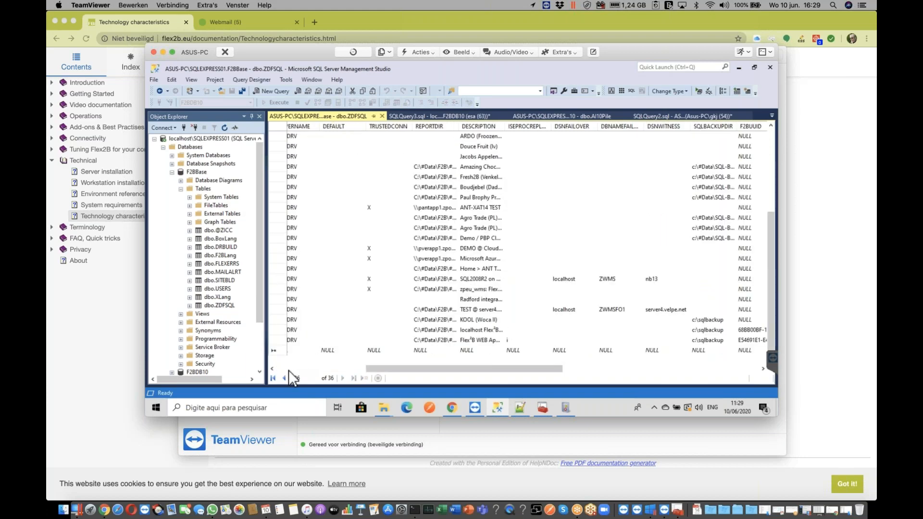
left_click(372, 341)
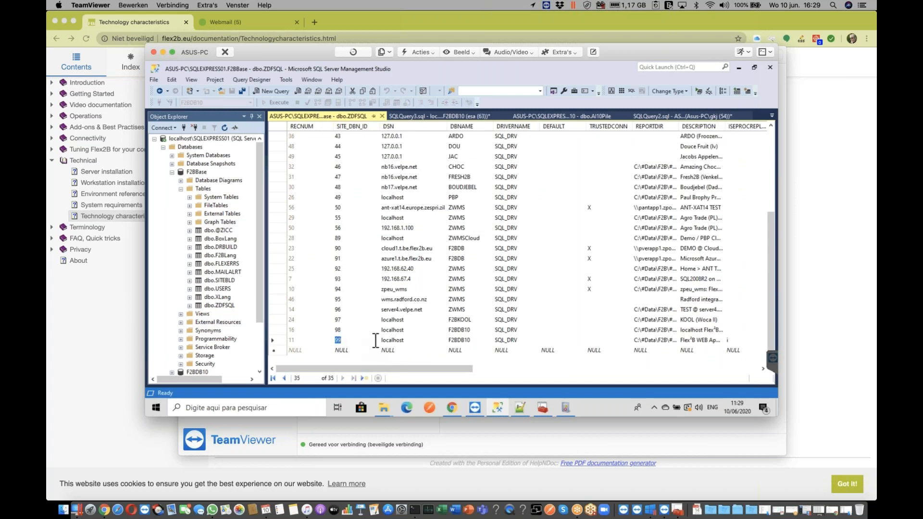
left_click(397, 340)
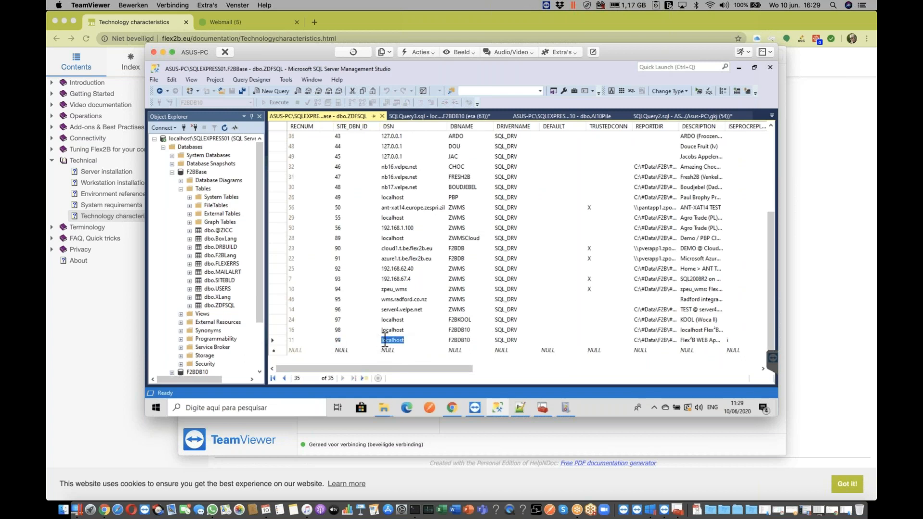
left_click(281, 340)
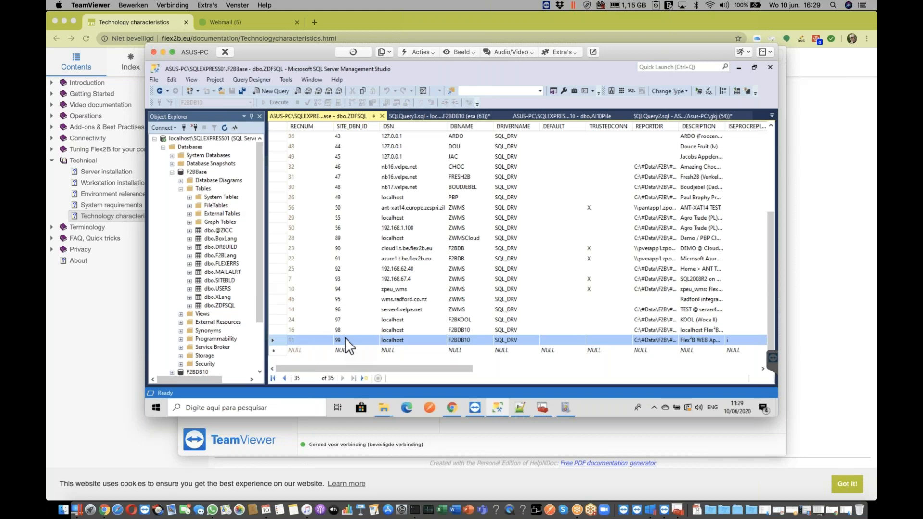
left_click(386, 340)
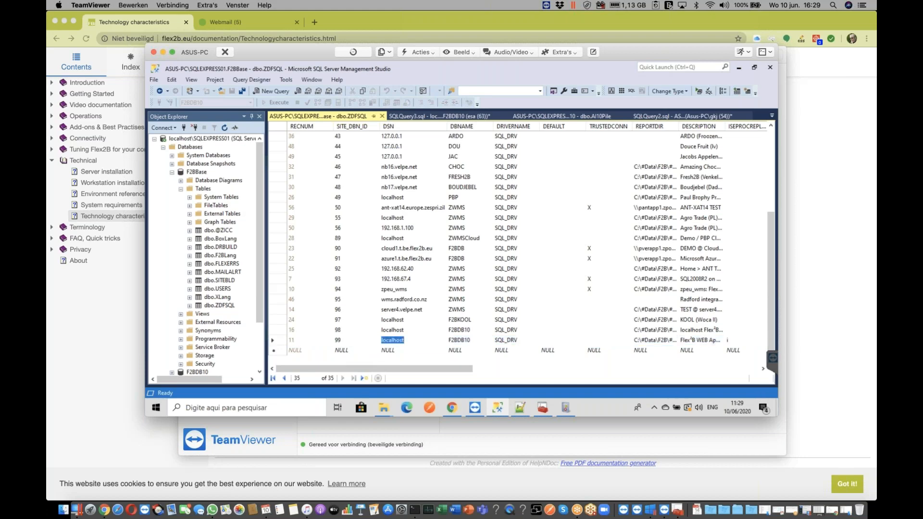
left_click(410, 342)
Step: Copy the server name ASUS-PC\SQLEXPRESS01 from the DBServerName line in Notepad++
left_click(520, 410)
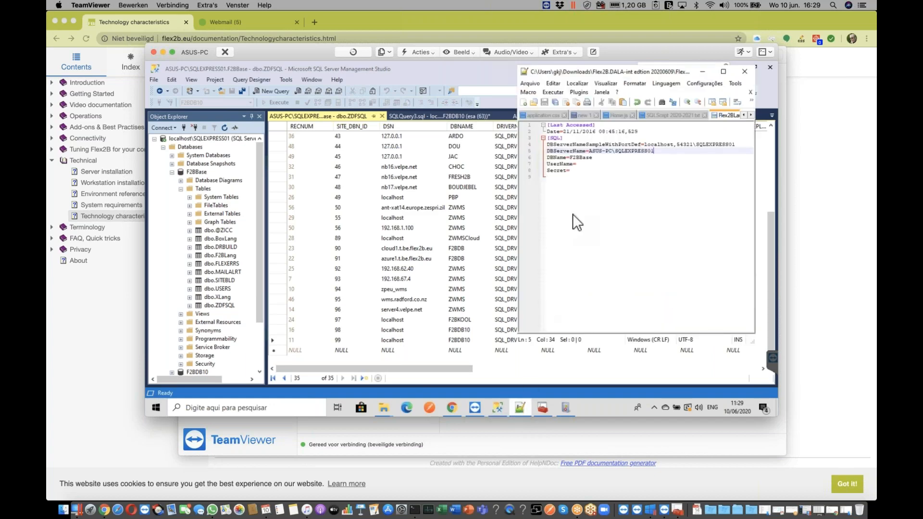
left_click(589, 151)
key("shift+End")
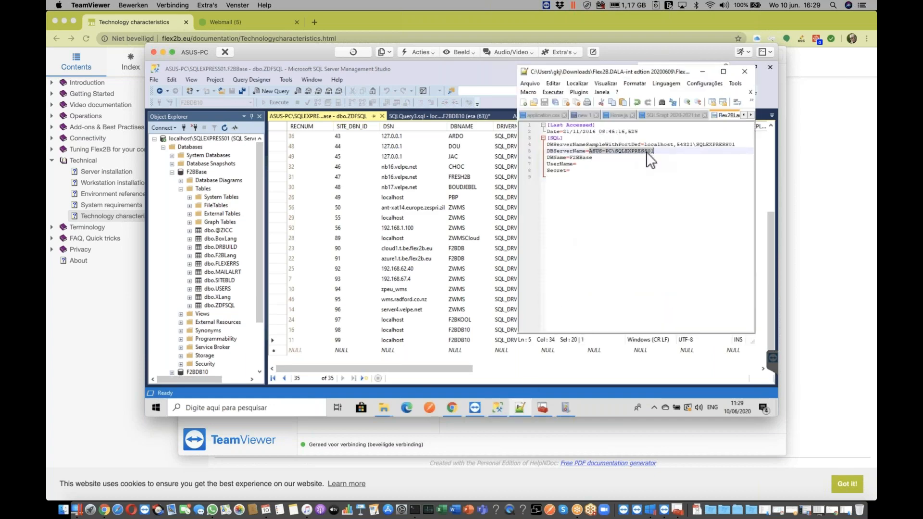
right_click(646, 153)
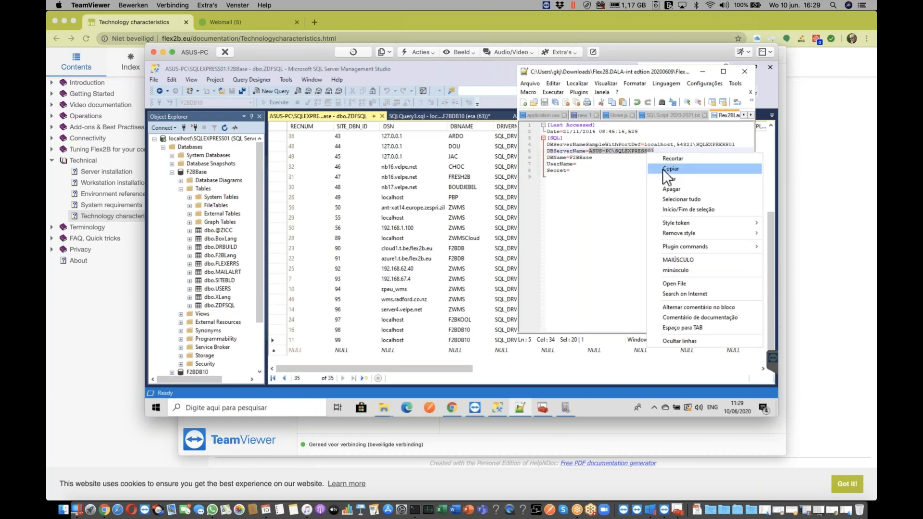
left_click(663, 169)
Step: Paste ASUS-PC\SQLEXPRESS01 as the DSN of the site 99 row
left_click(396, 340)
left_click(395, 341)
right_click(395, 341)
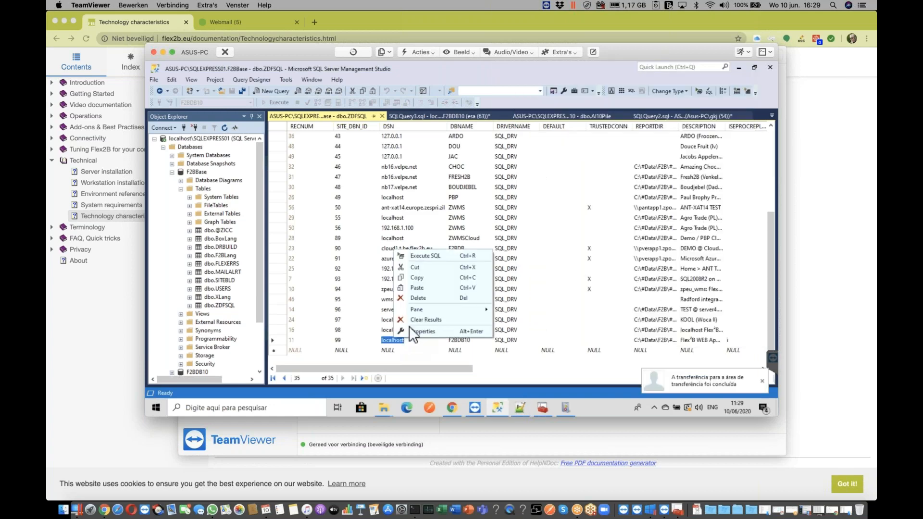
left_click(417, 289)
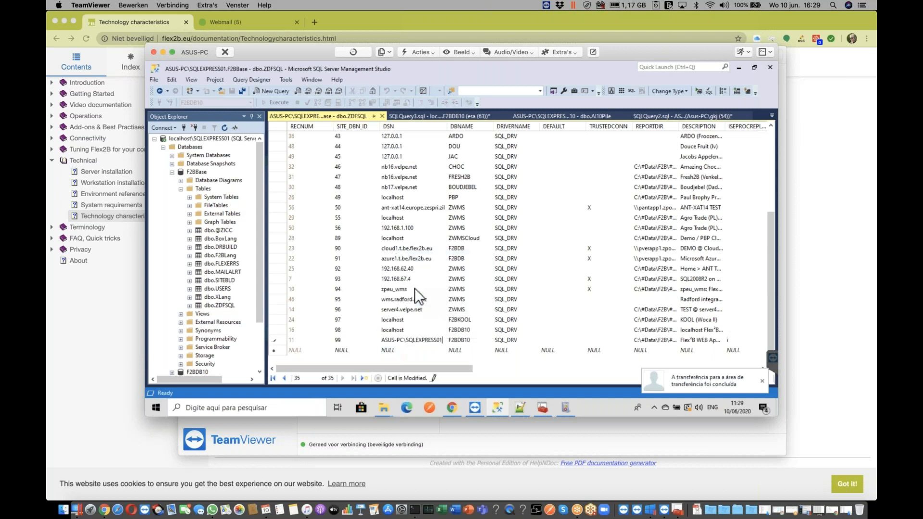
key("Tab")
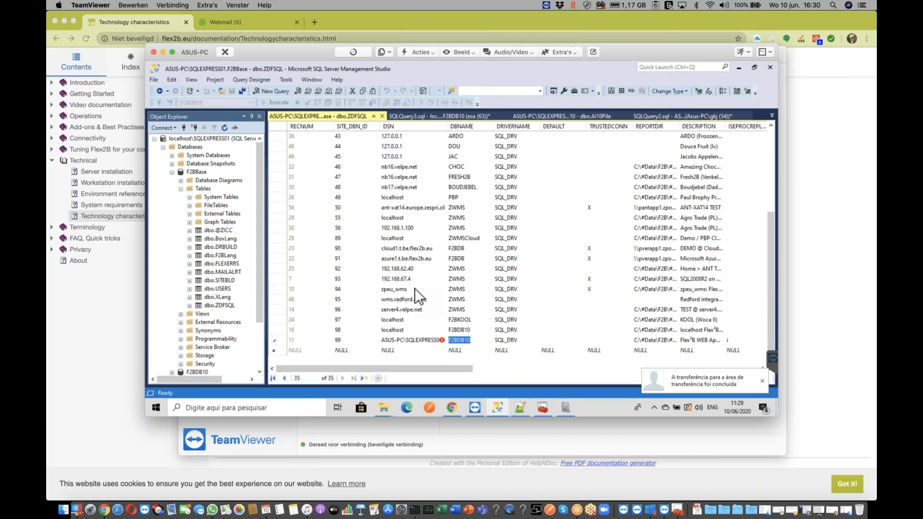
Step: Expand the F2BDB10 database, commit the row 99 edit and minimize Management Studio
left_click(172, 172)
left_click(172, 179)
left_click(195, 179)
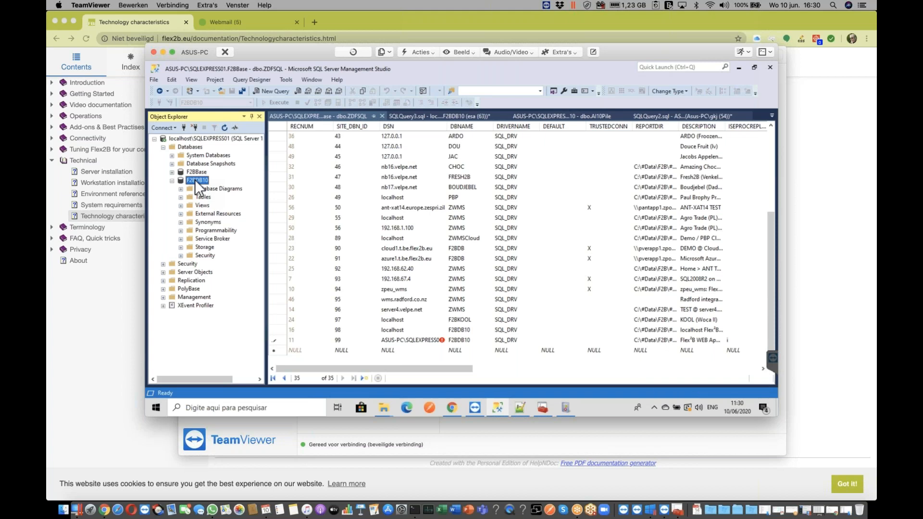
left_click(472, 340)
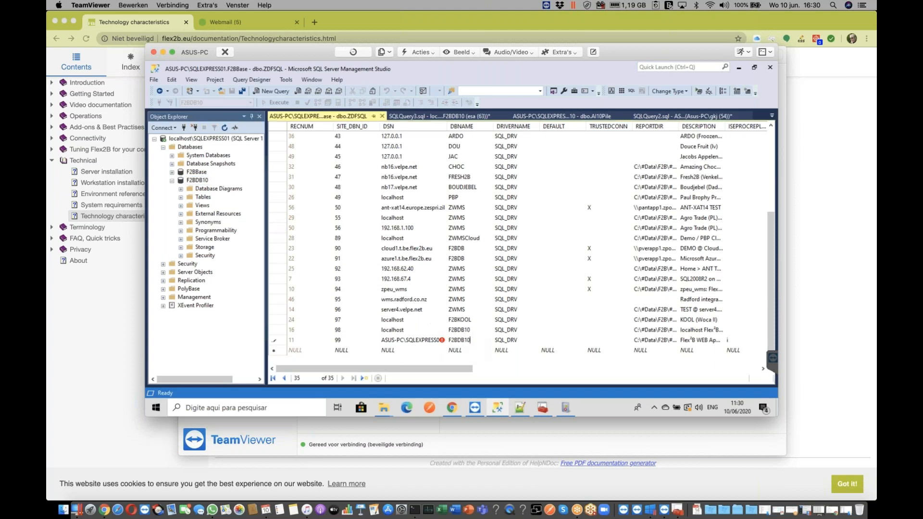
left_click(392, 329)
left_click(740, 70)
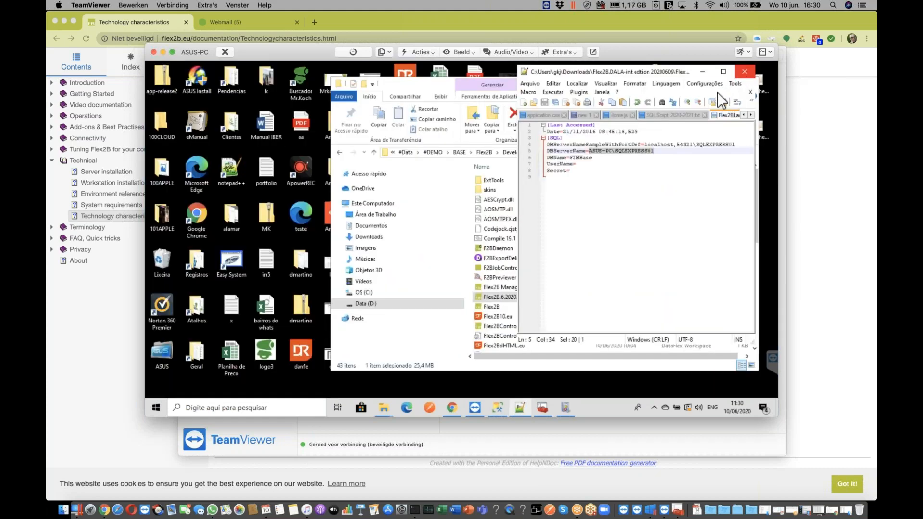
Step: Launch Flex2B.6.2020.191.14329 and enter the login user name and password
left_click(703, 72)
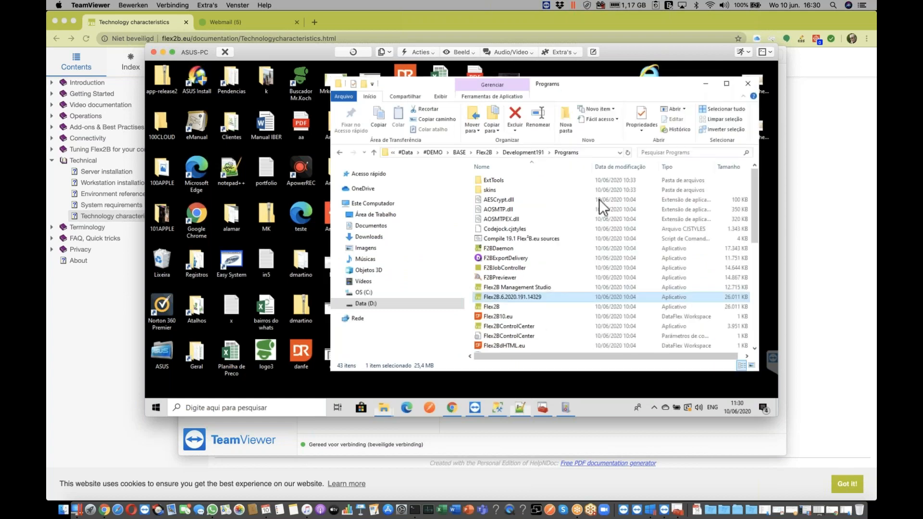
double_click(524, 298)
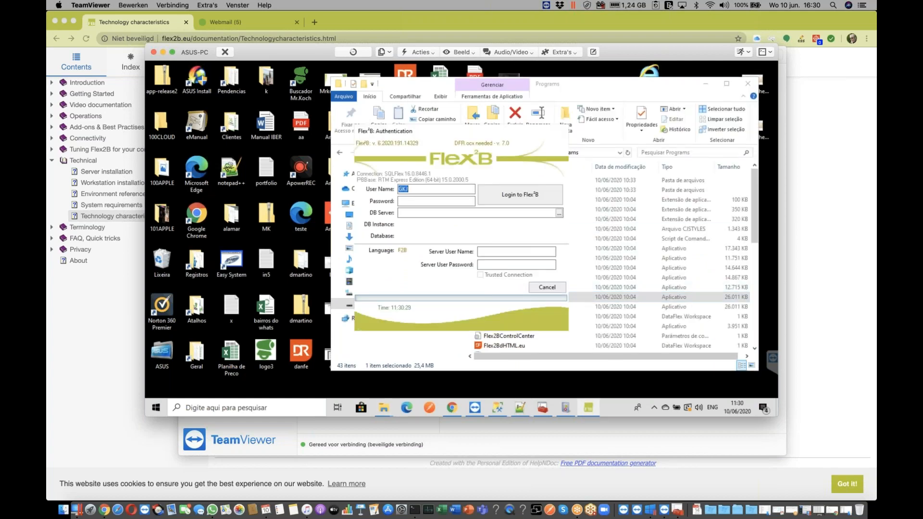
key("Tab")
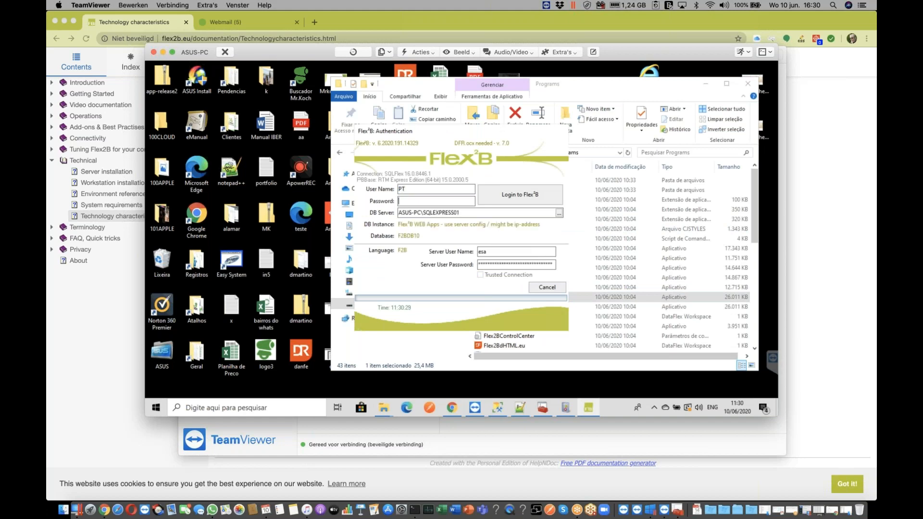
key("Tab")
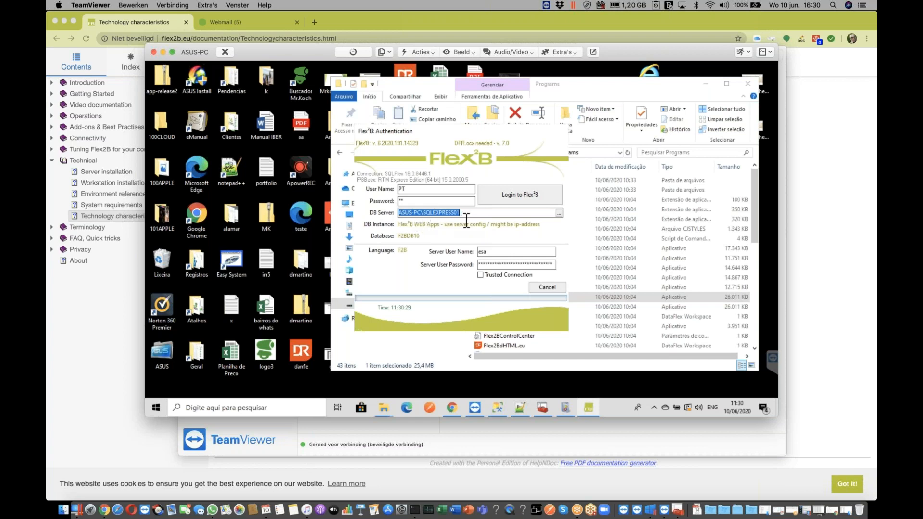
Step: Open the Site Selector and inspect the Microsoft Azure 1 and DEMO @ Cloud 1 DSNs
left_click(559, 213)
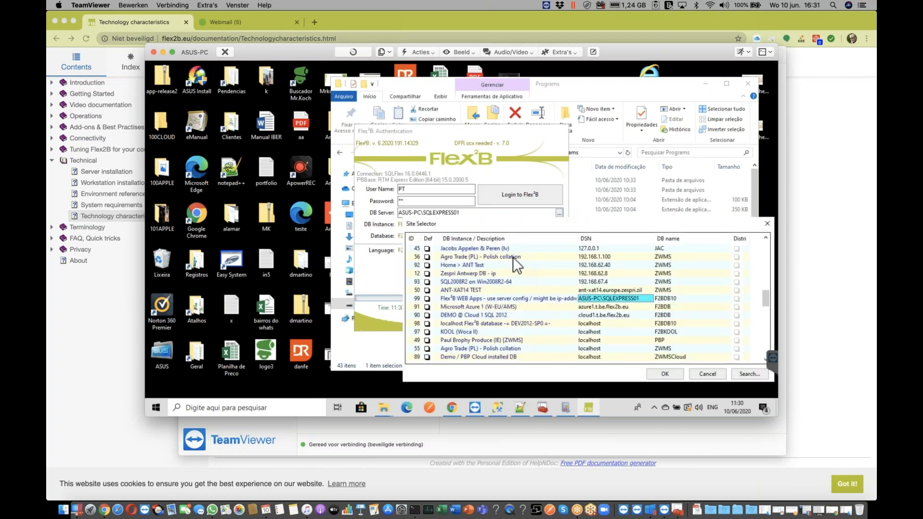
scroll(513, 258, "up", 3)
scroll(512, 258, "down", 5)
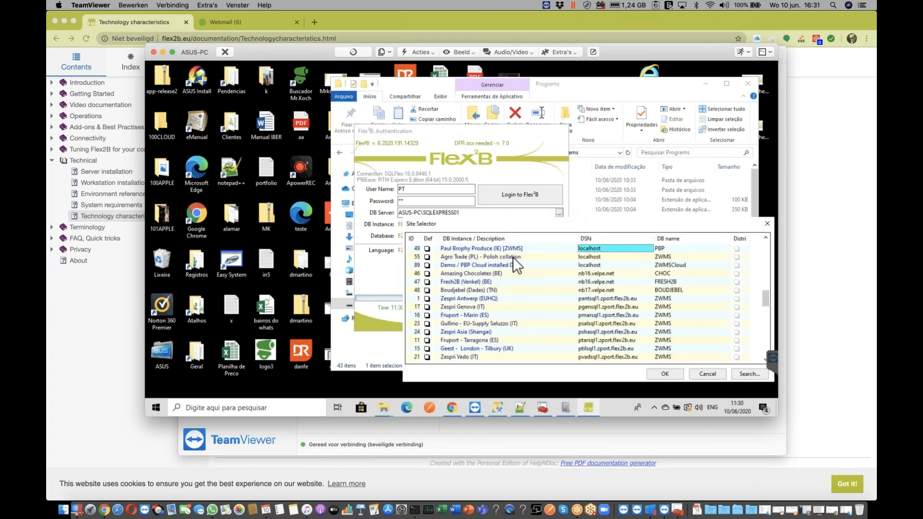
scroll(512, 258, "down", 3)
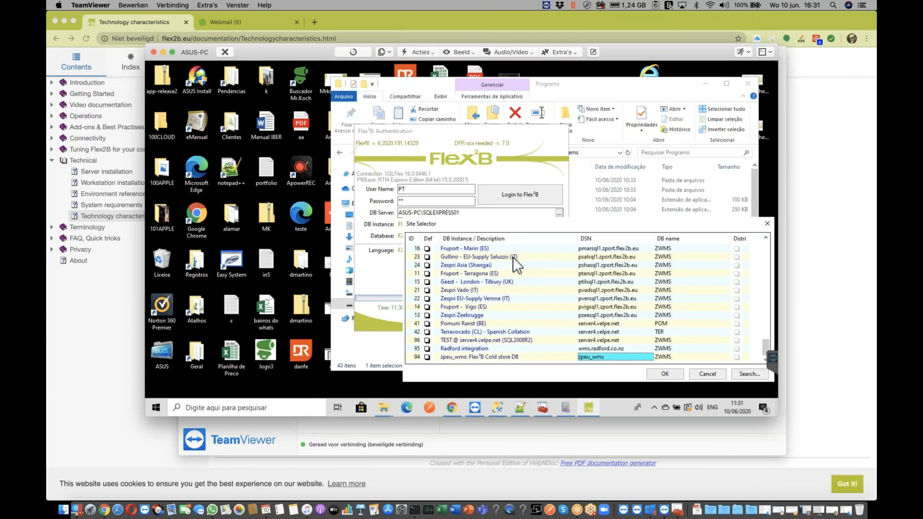
scroll(512, 257, "up", 5)
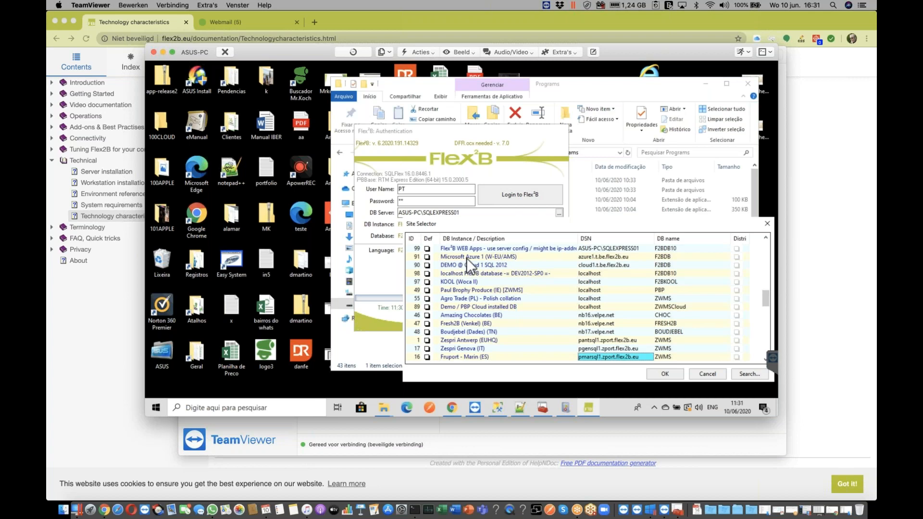
left_click(603, 257)
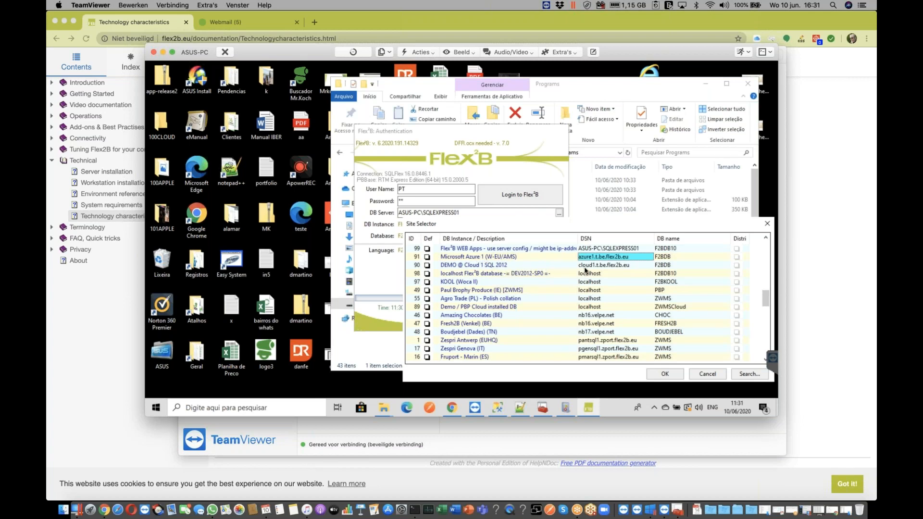
left_click(591, 266)
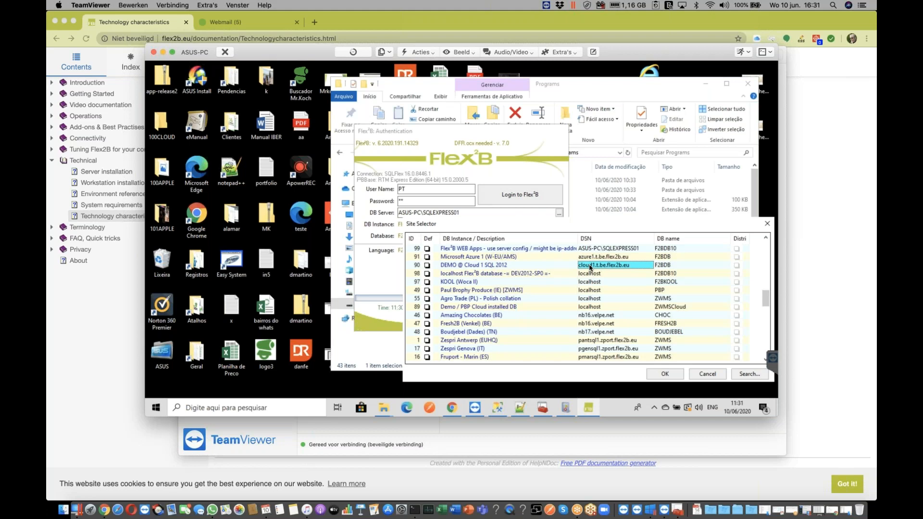
Step: Check the sites' database names and row 99's ASUS-PC\SQLEXPRESS01 DSN, cancel, and log in to Flex2B
left_click(665, 266)
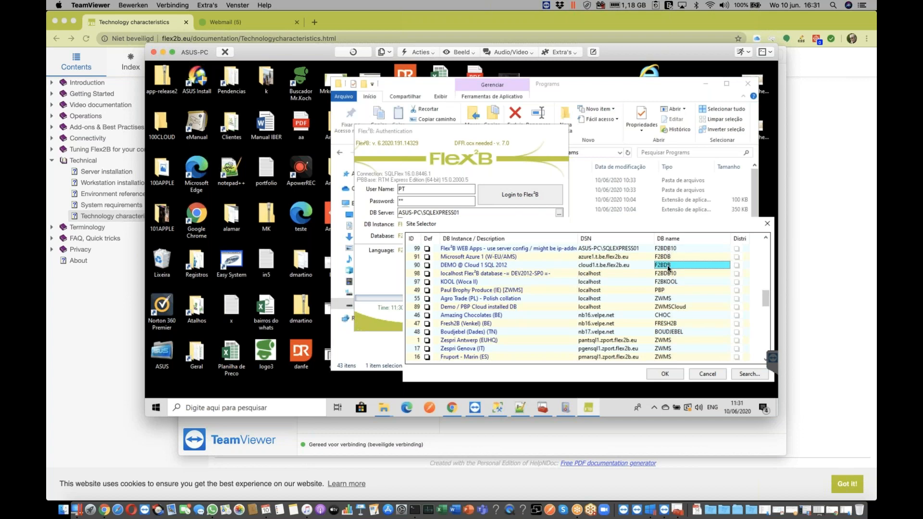
left_click(668, 249)
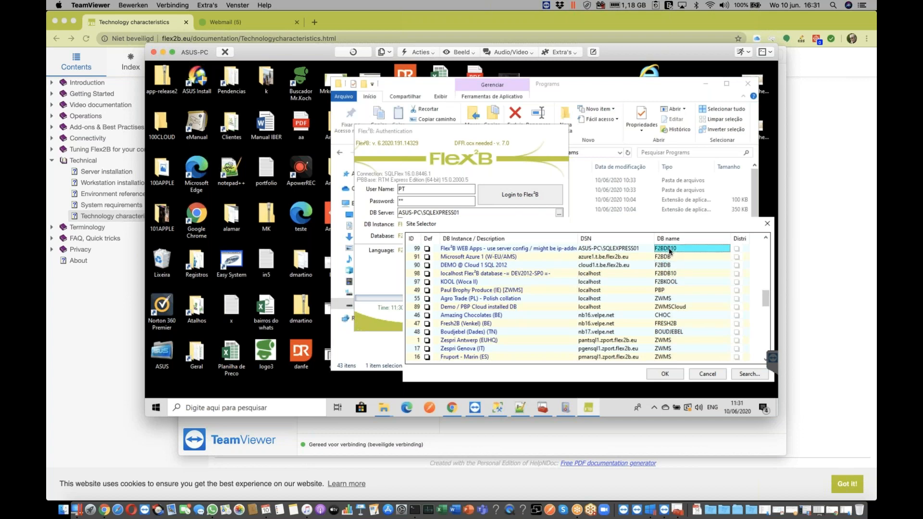
left_click(668, 281)
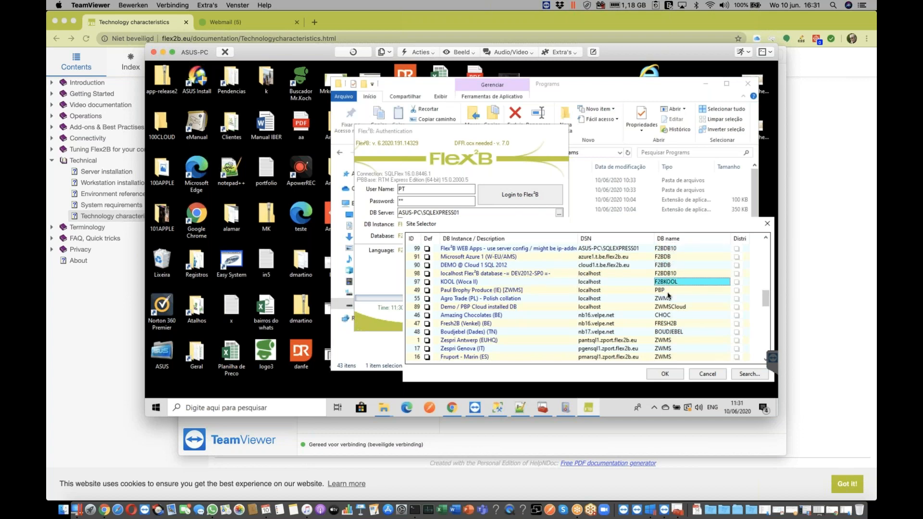
left_click(670, 308)
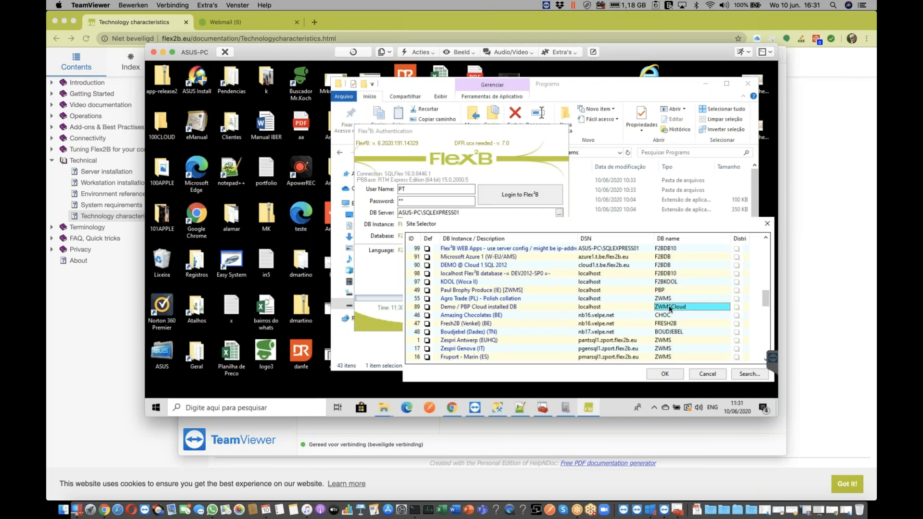
left_click(667, 316)
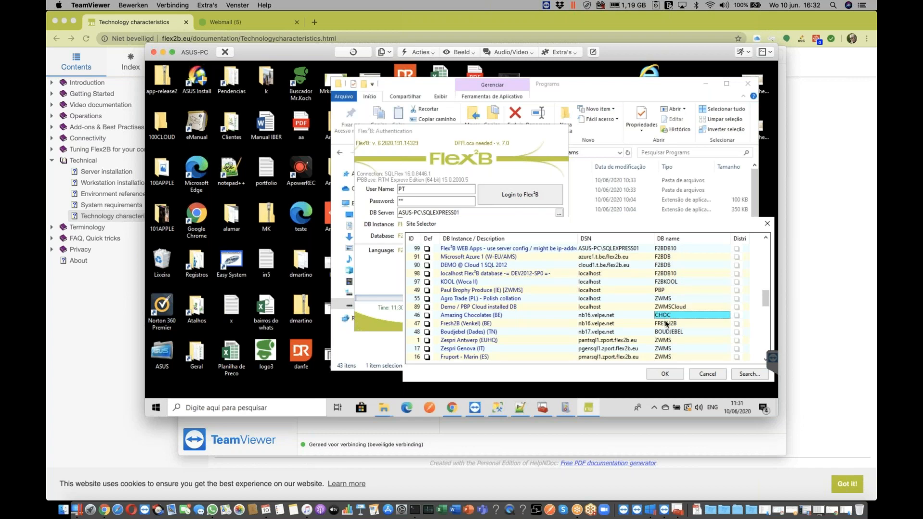
left_click(668, 324)
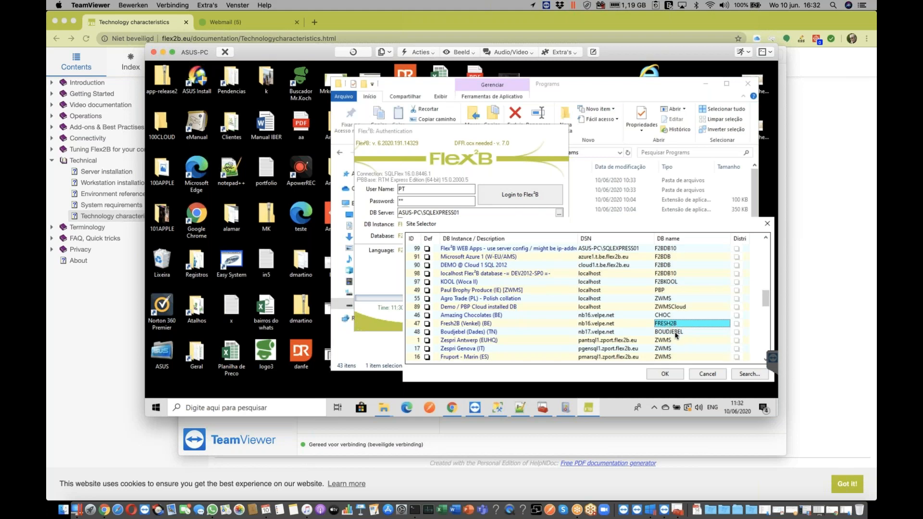
left_click(675, 332)
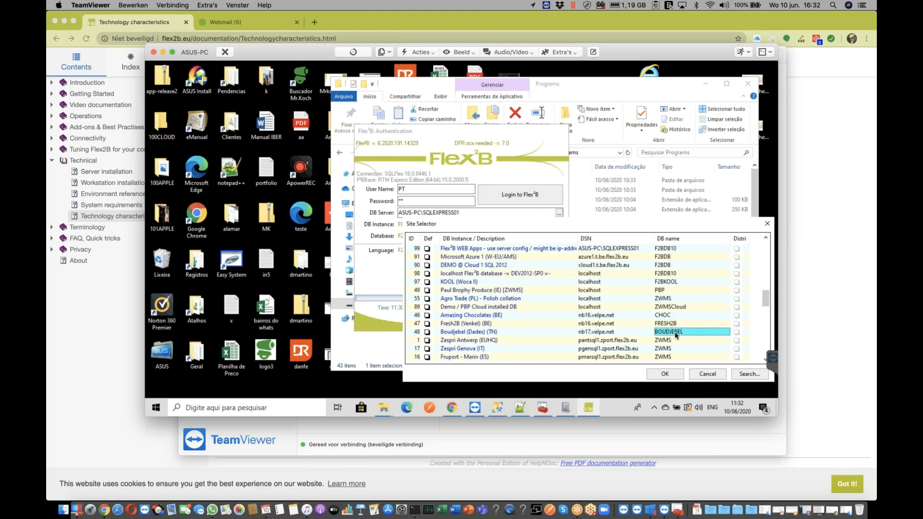
left_click(678, 348)
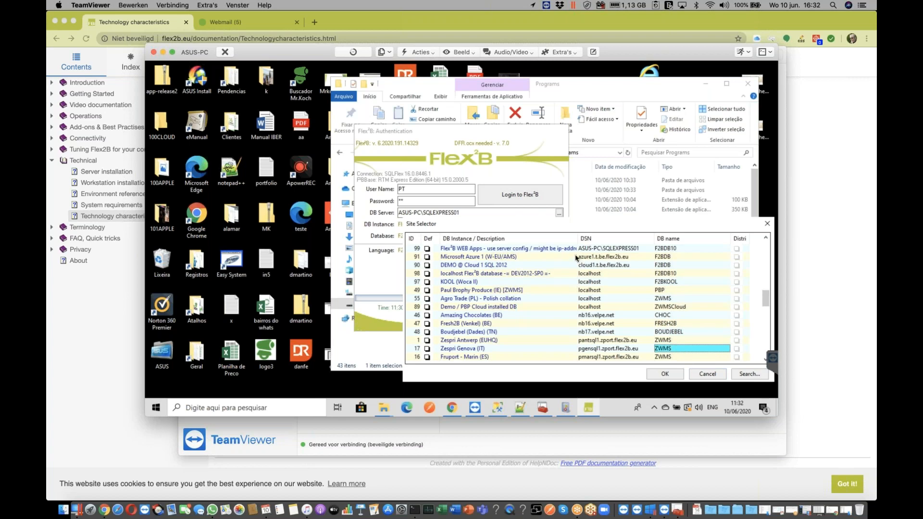
left_click(557, 250)
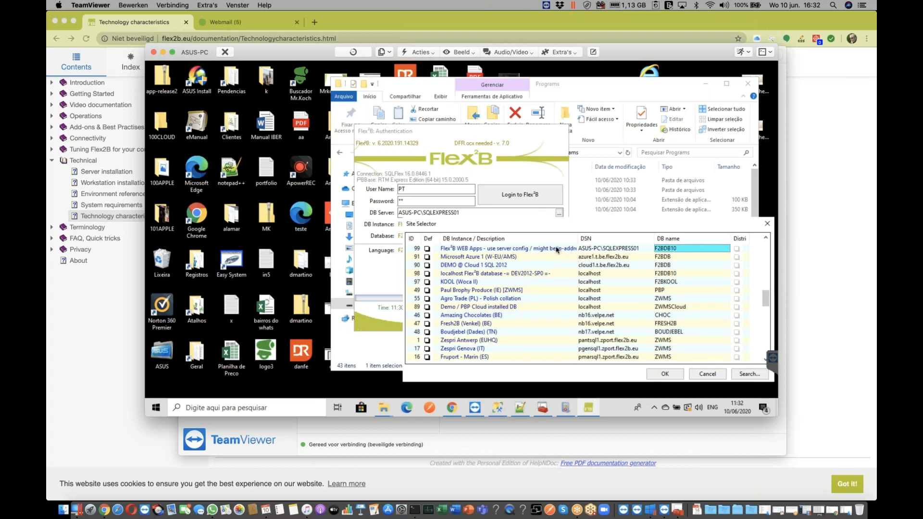
left_click(596, 251)
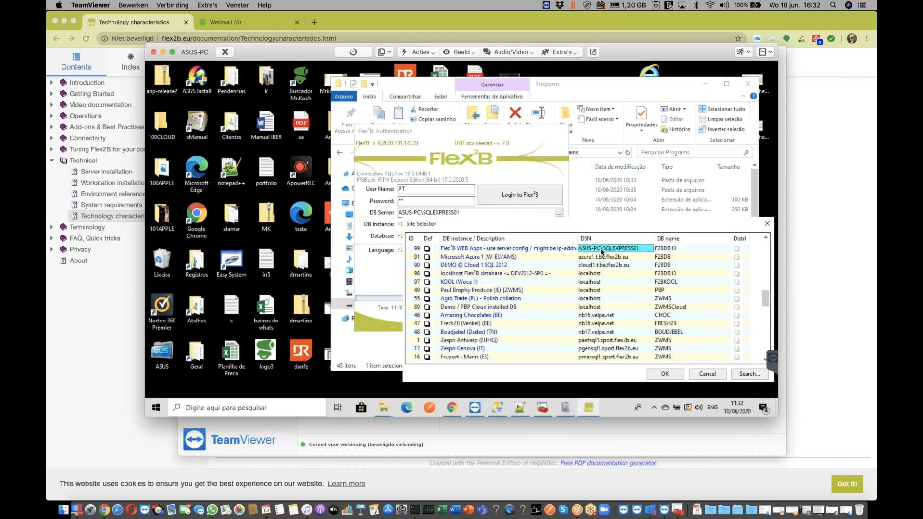
left_click(706, 377)
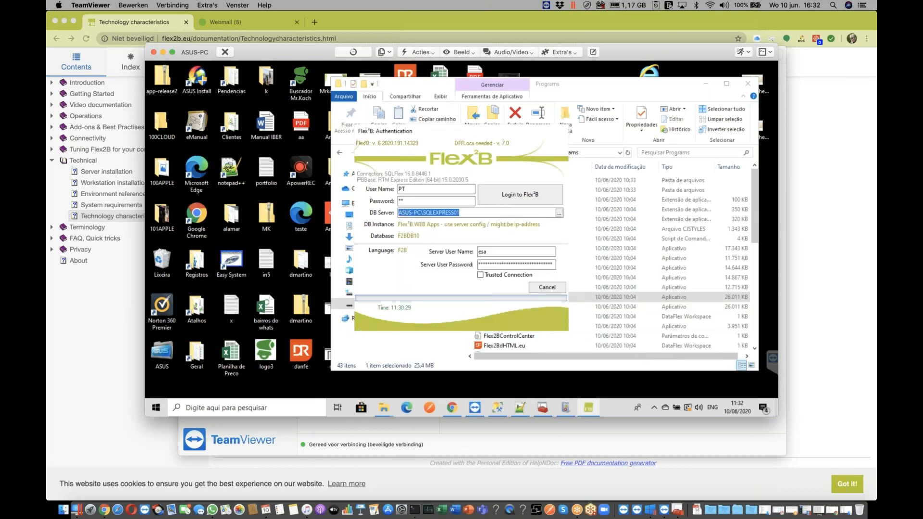
left_click(520, 194)
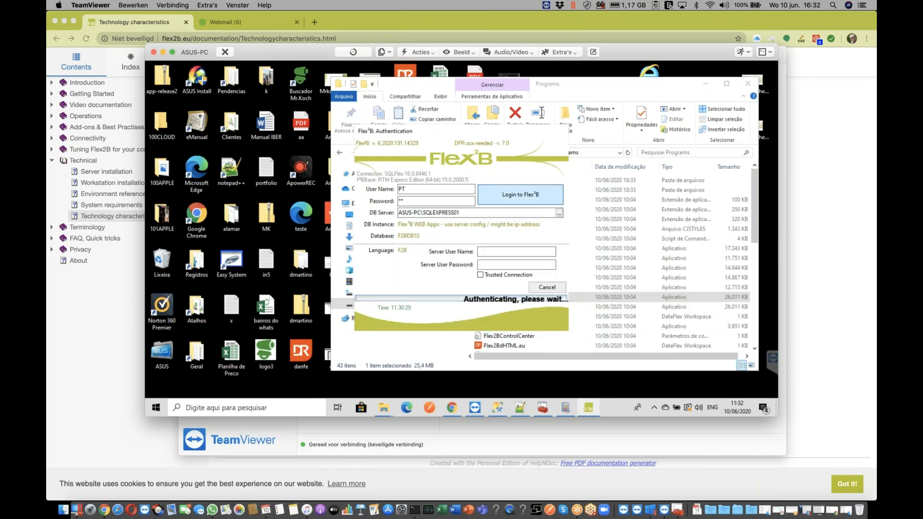
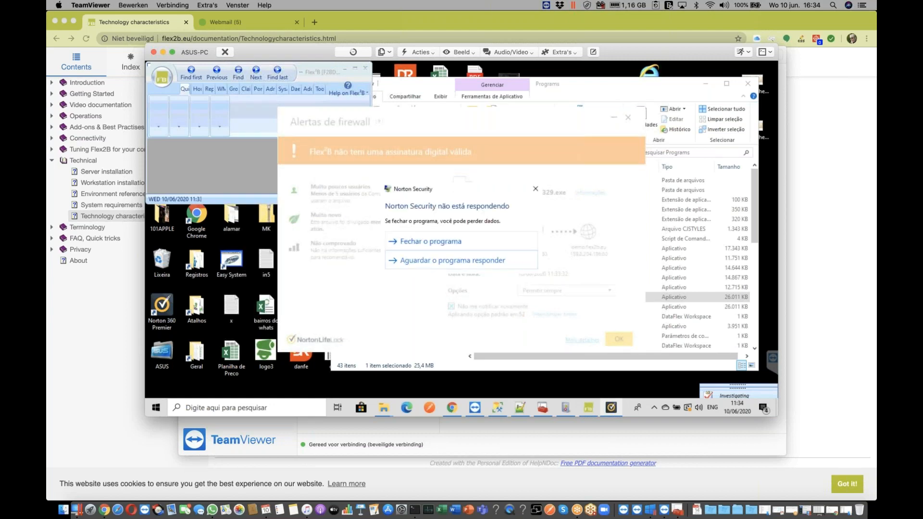
Step: Wait for the unresponsive Norton Security to recover and move its dialog out of the way
left_click(430, 241)
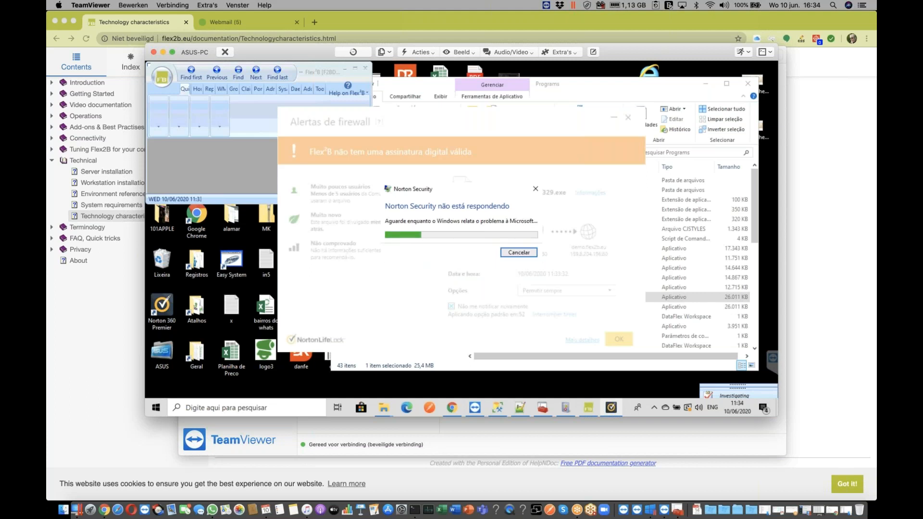
left_click_drag(464, 194, 660, 126)
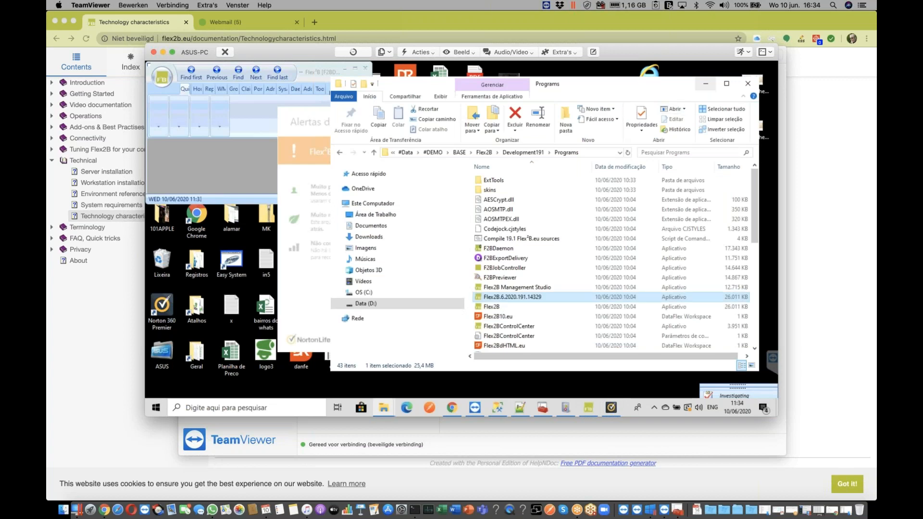
Step: Minimize the Programs folder, close the boundary values check, and acknowledge the Soap transfer error
left_click(706, 84)
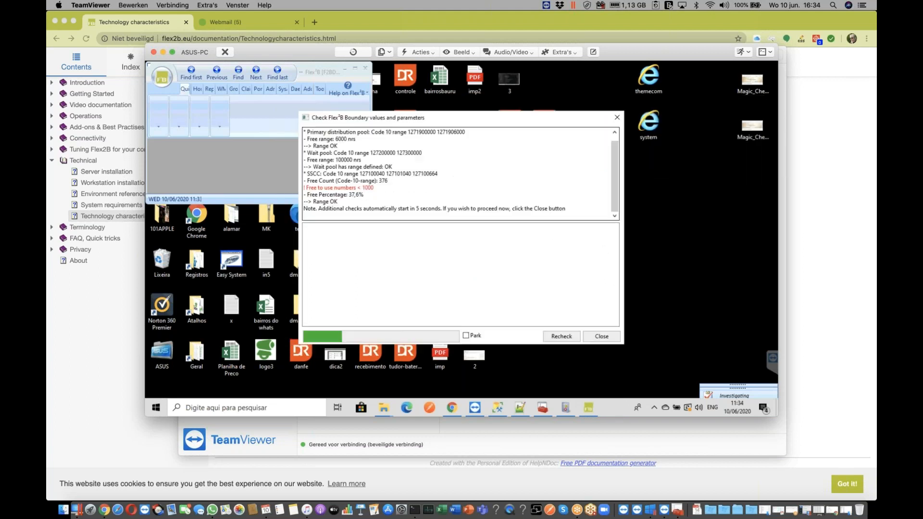
left_click(599, 331)
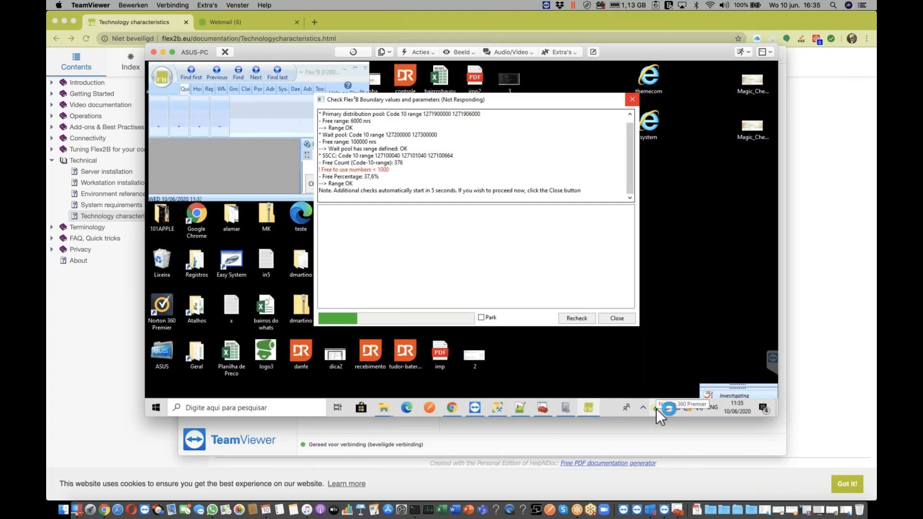
left_click(620, 321)
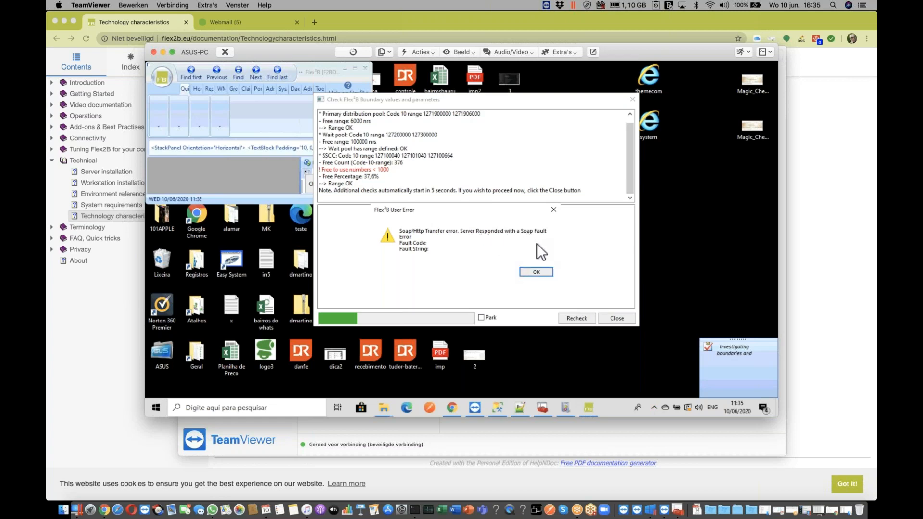
left_click(537, 272)
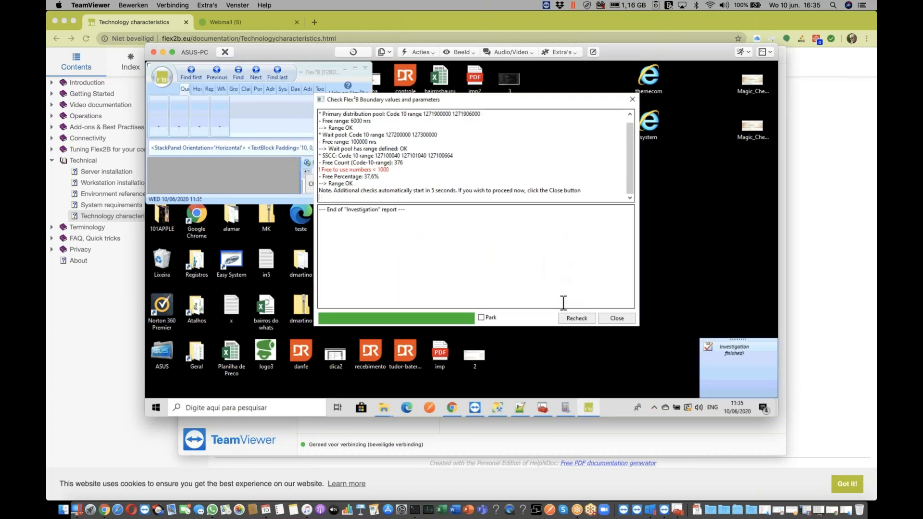
Step: Close the boundary check report, enlarge Flex2B to fill the screen, and widen the property panel
left_click(608, 319)
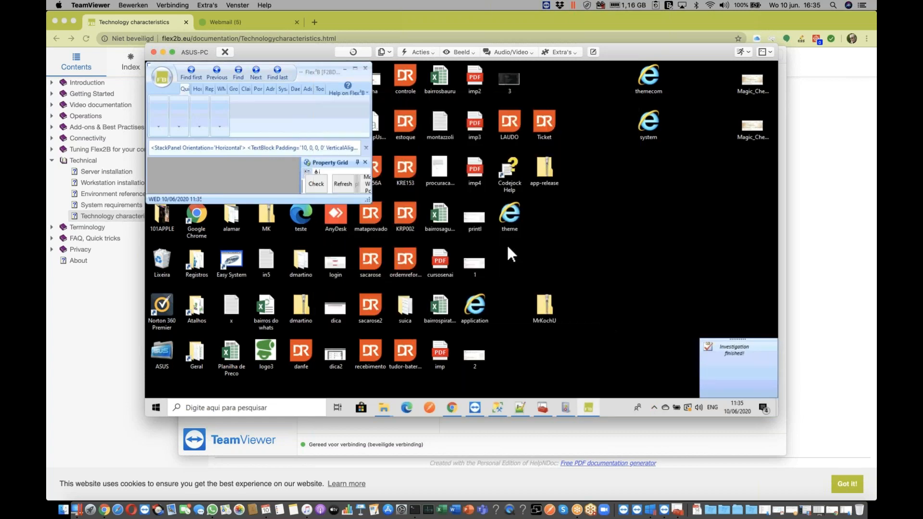
left_click_drag(528, 271, 753, 389)
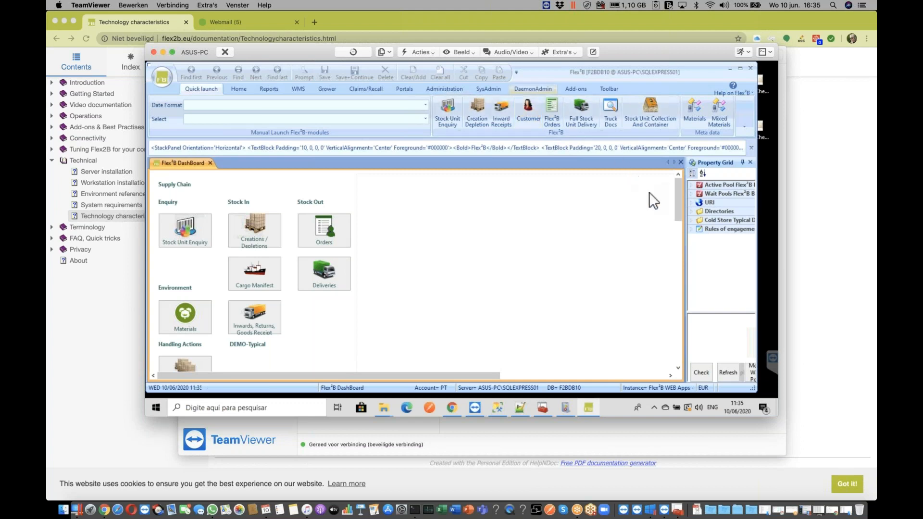
left_click_drag(683, 206, 633, 207)
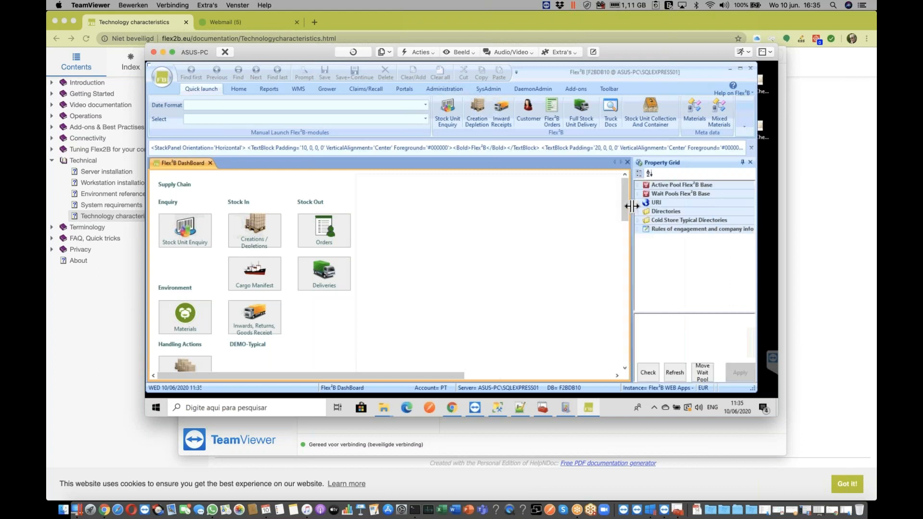
Step: Expand Rules of engagement and company info and widen the value column to show DEMO fully
left_click(638, 230)
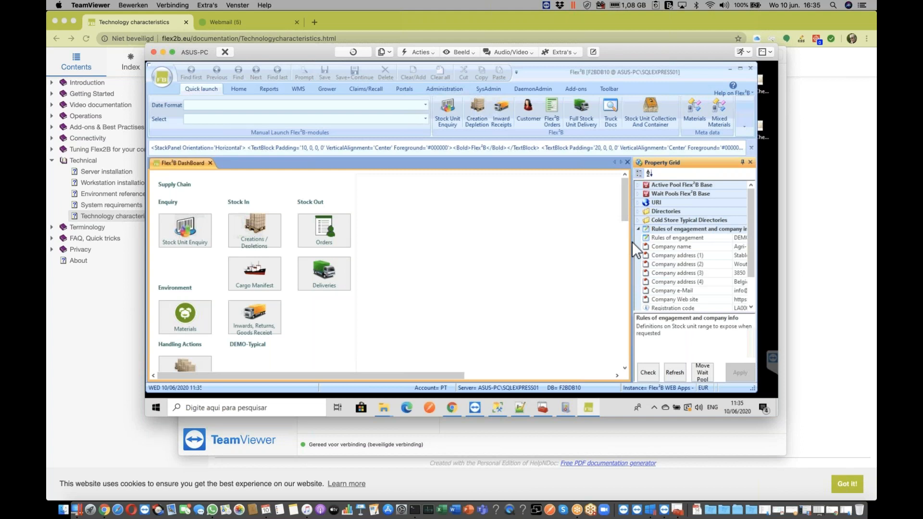
left_click_drag(632, 242, 557, 236)
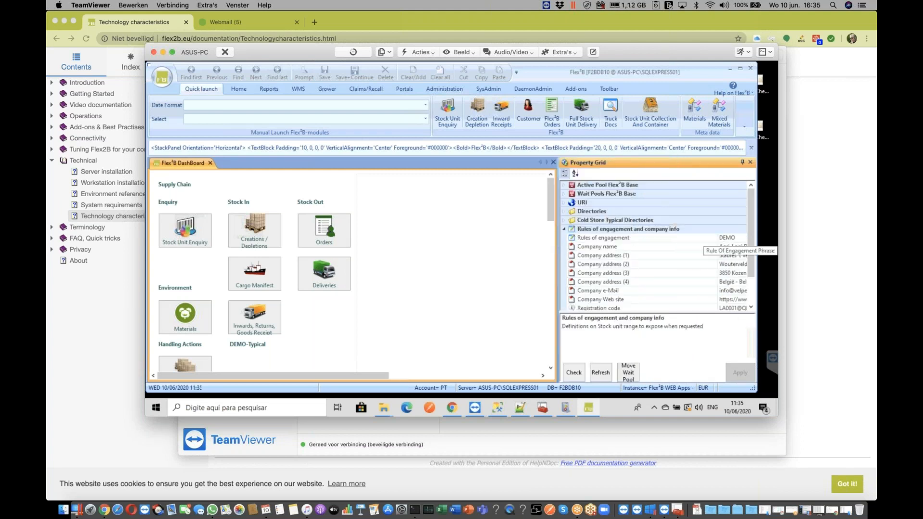
left_click_drag(716, 237, 653, 237)
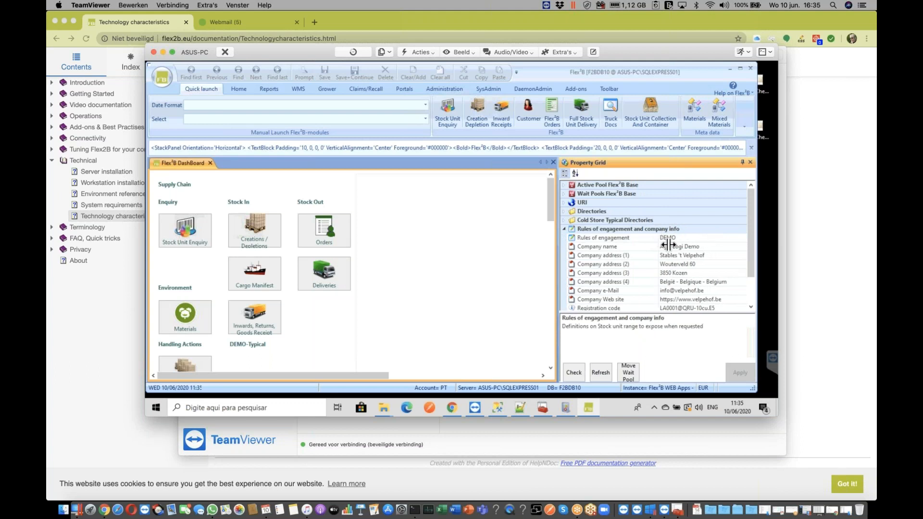
left_click(680, 239)
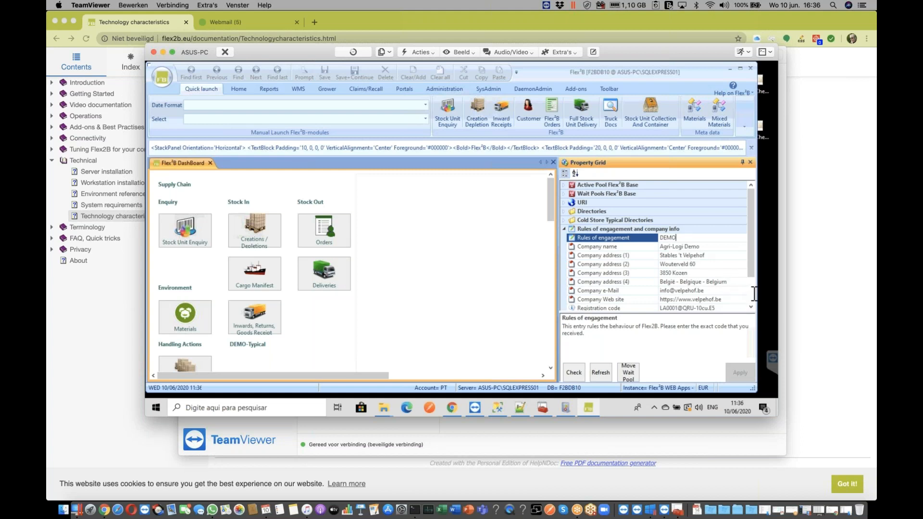
scroll(752, 296, "down", 2)
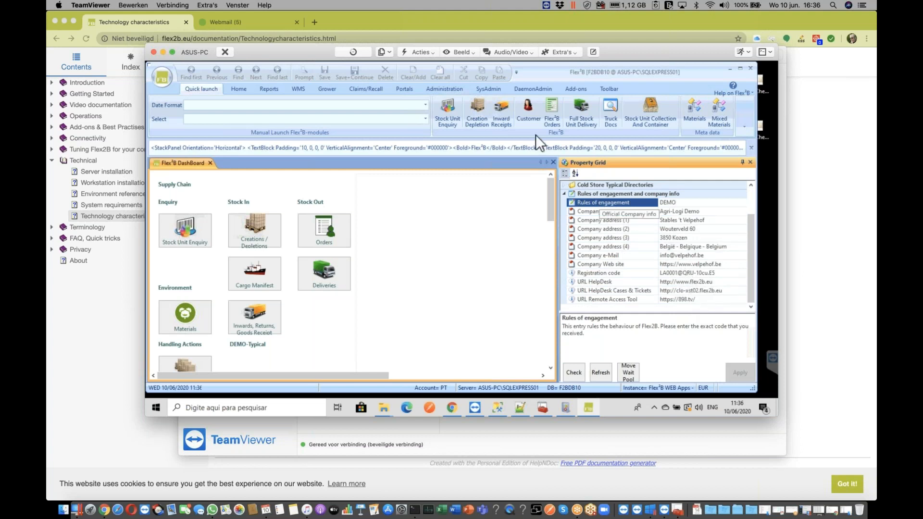
left_click(457, 89)
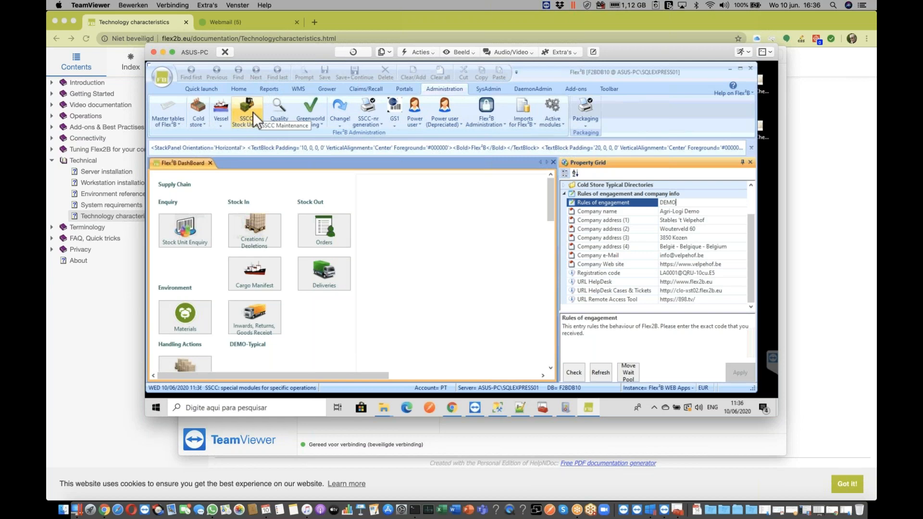
Step: Open the Users and Databases maintenance view under SysAdmin > Security
left_click(171, 123)
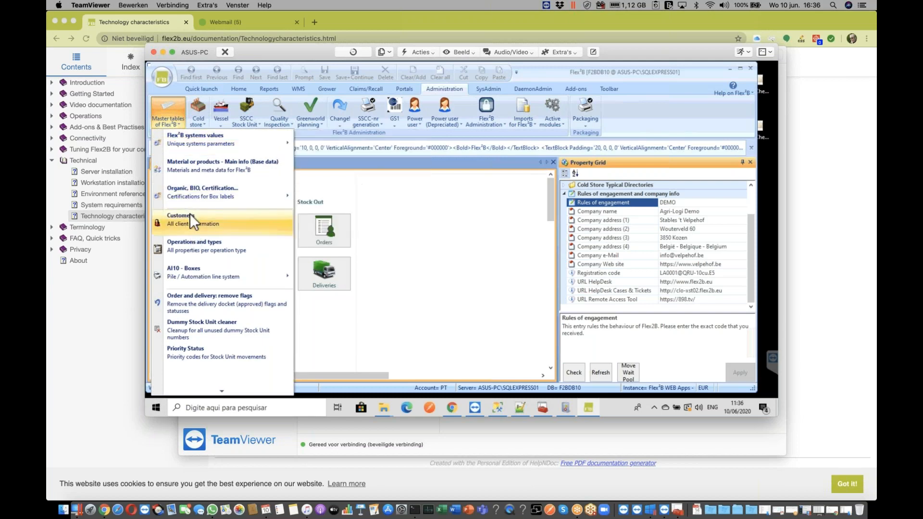
left_click(482, 88)
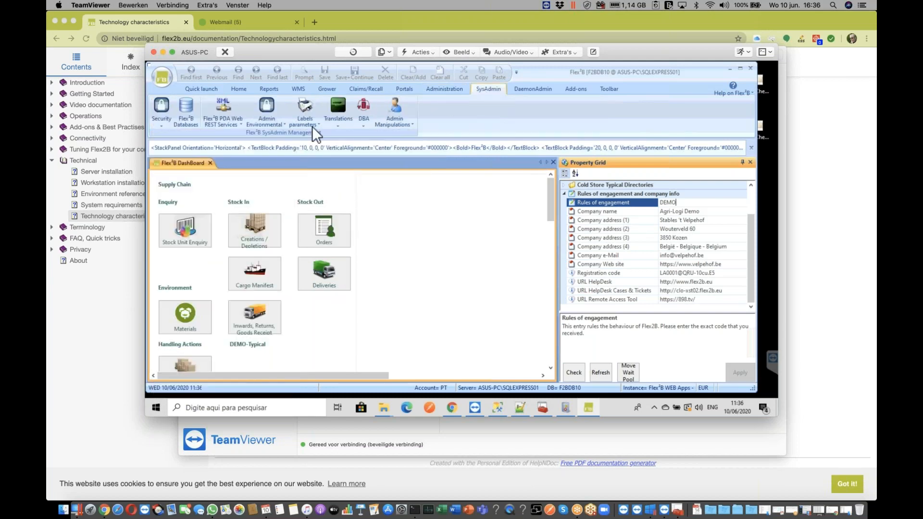
left_click(164, 120)
left_click(173, 140)
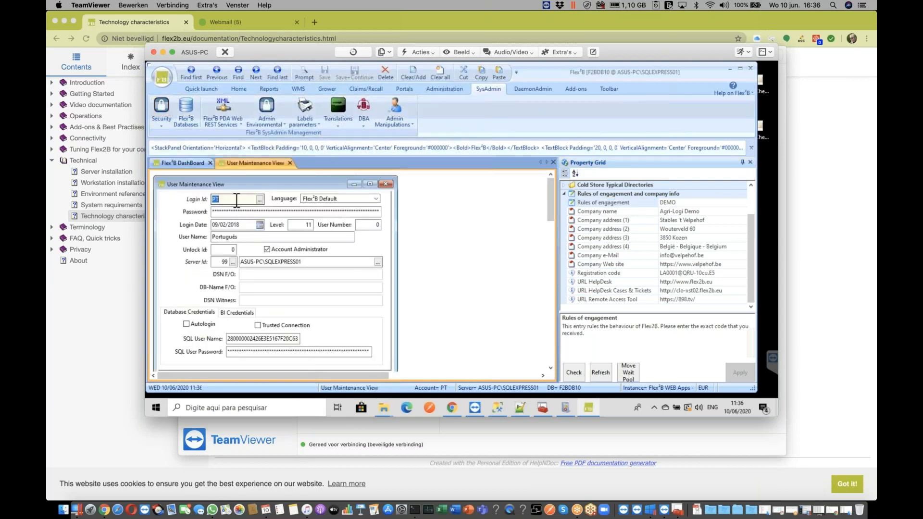
Step: Set the user's language to Português and save the record, confirming with Sim
left_click(356, 198)
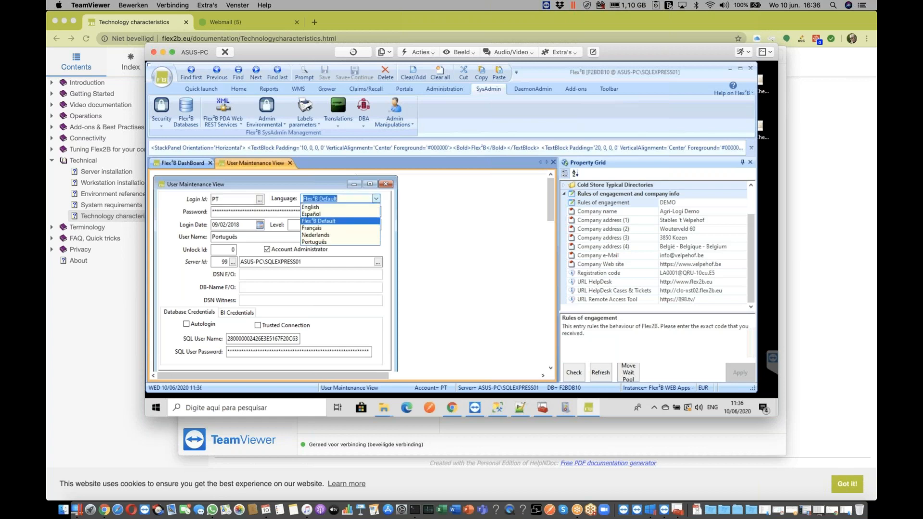
left_click(334, 243)
left_click(354, 74)
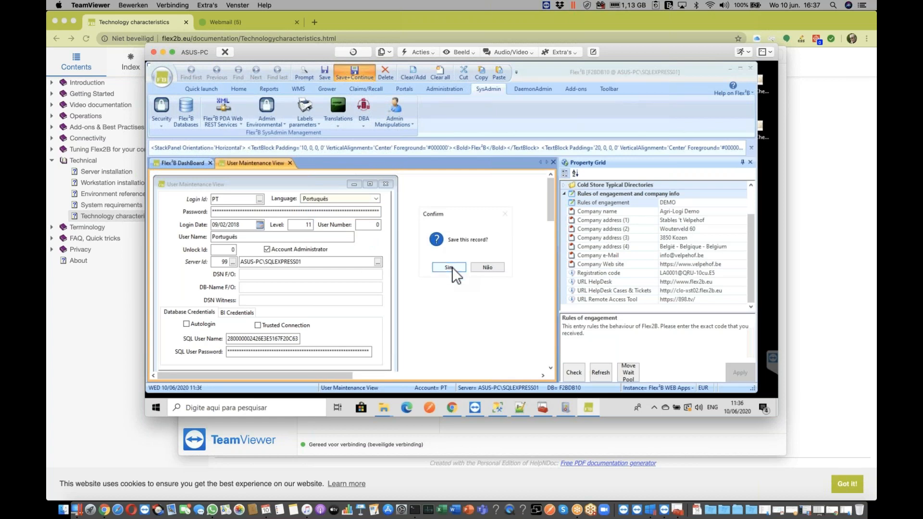
left_click(450, 267)
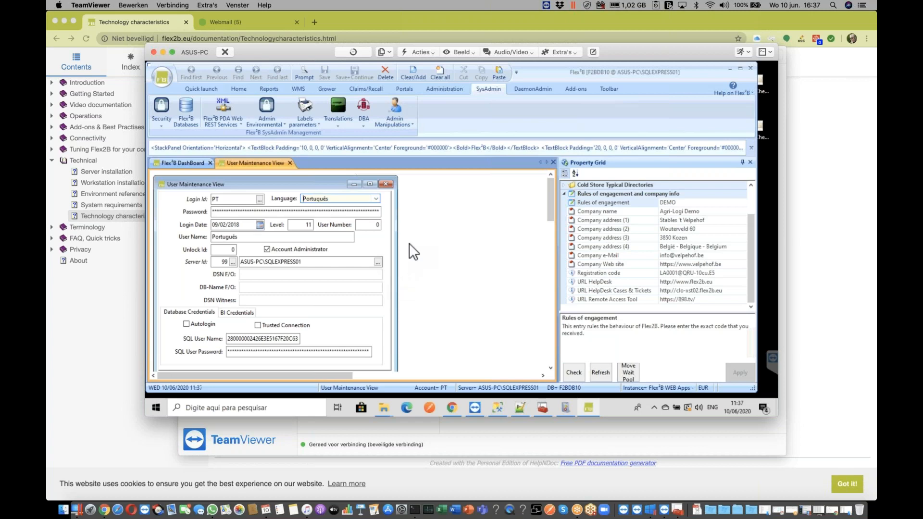
left_click(437, 92)
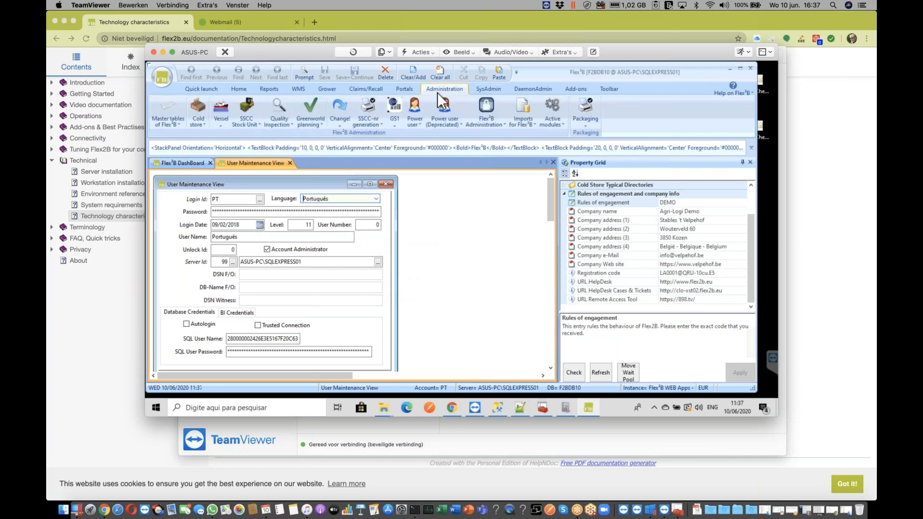
Step: Open the Flex2B systems table and collapse the command area to view the Data Dir setting
left_click(174, 114)
mouse_move(184, 138)
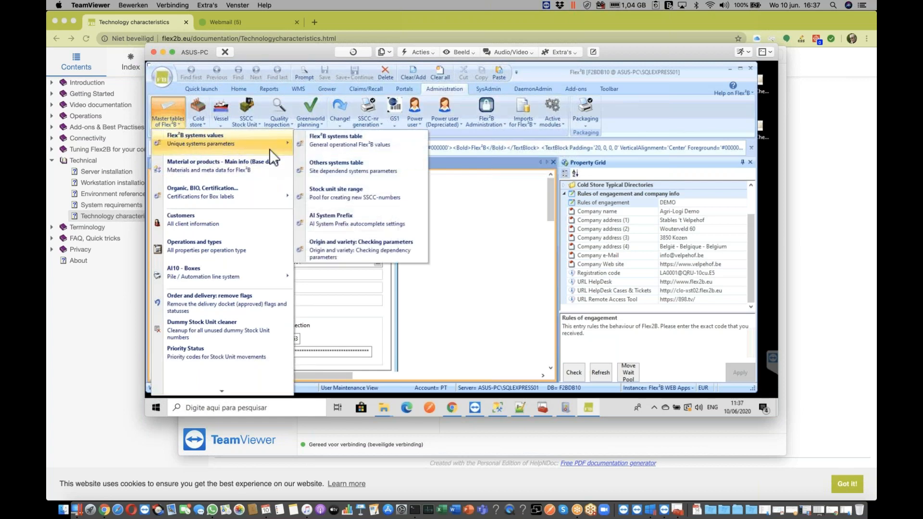
left_click(333, 141)
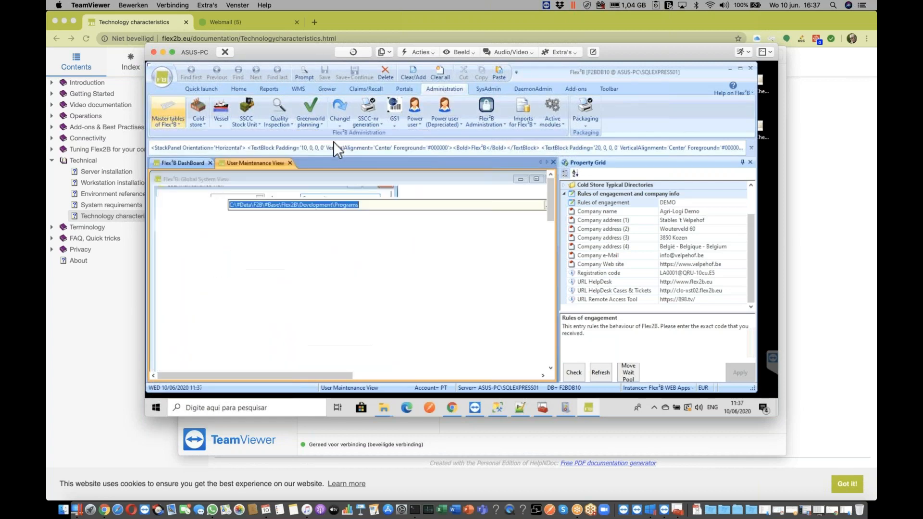
double_click(445, 90)
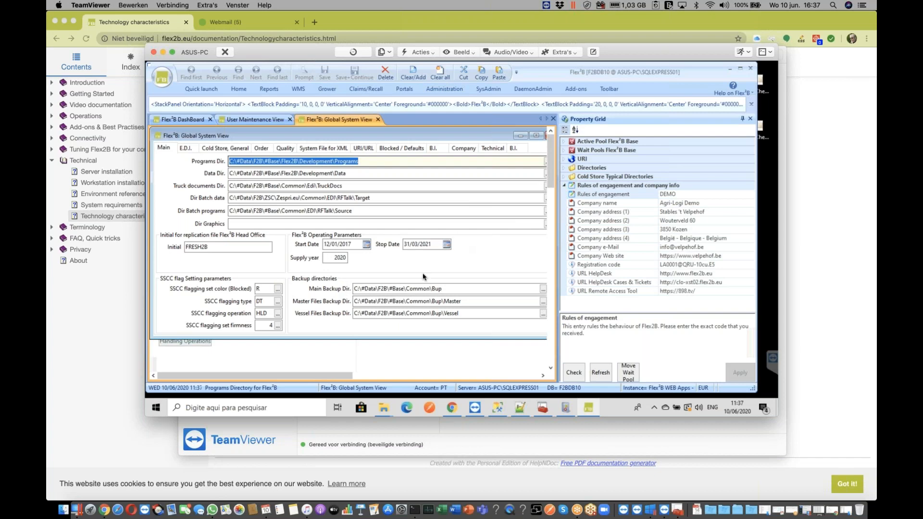
left_click(361, 176)
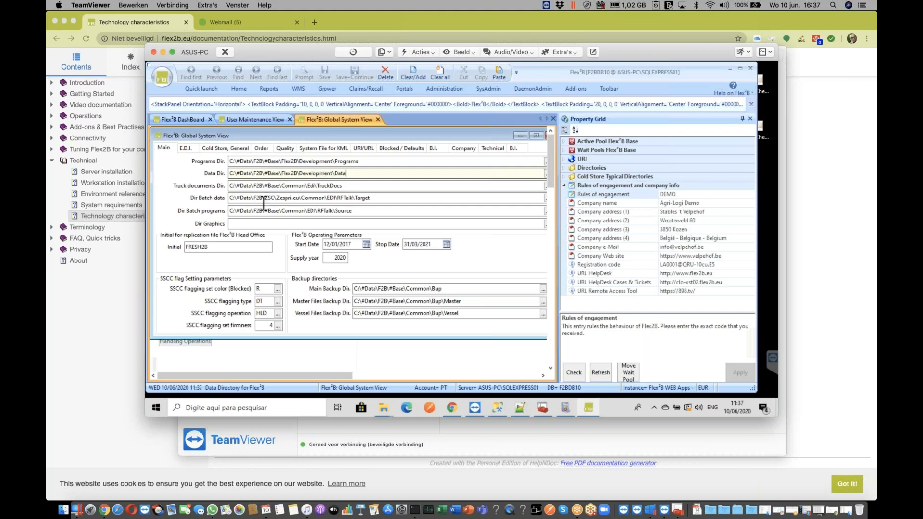
left_click(185, 149)
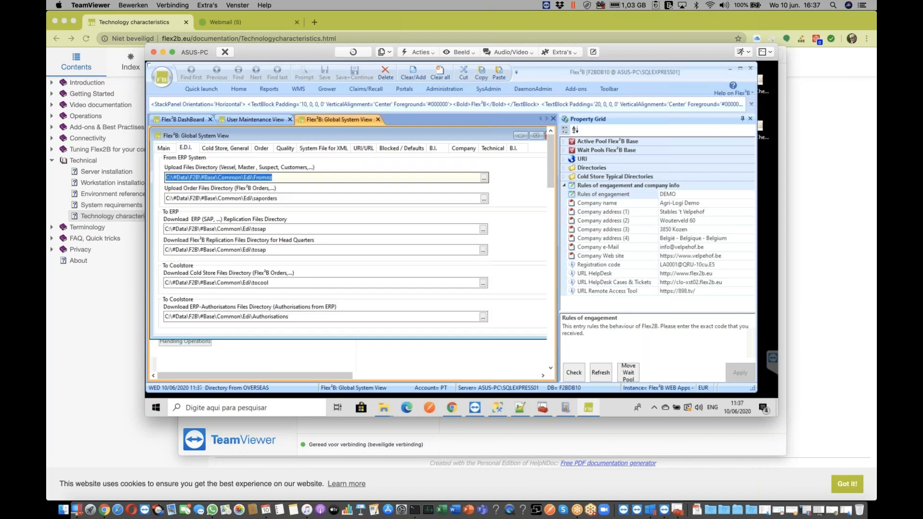
left_click(217, 148)
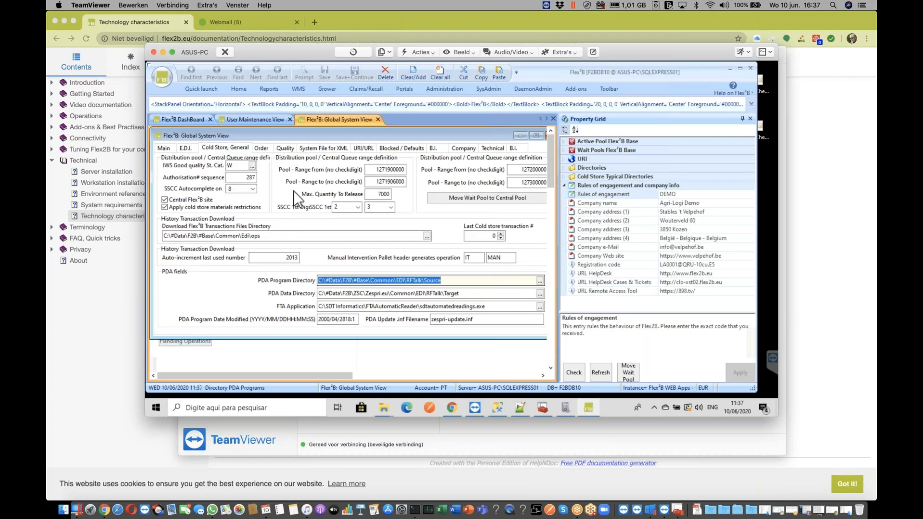
left_click(262, 149)
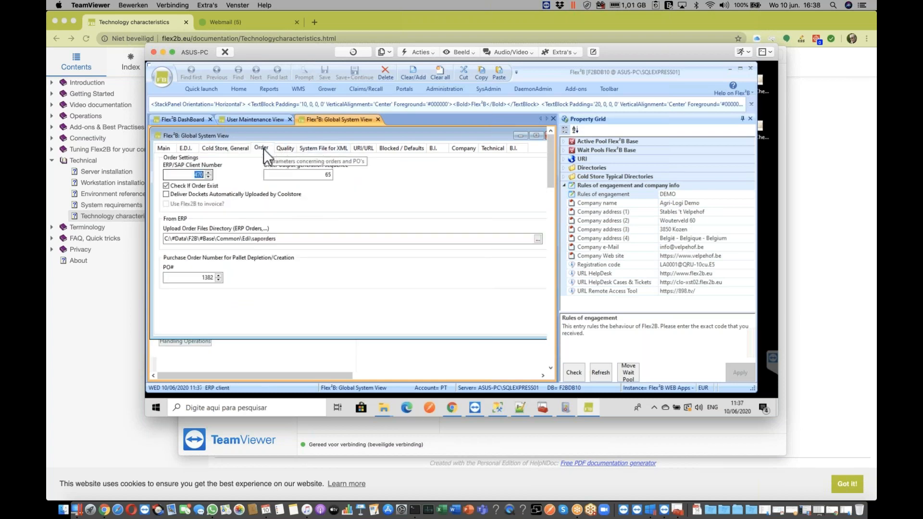
left_click(294, 148)
left_click(320, 150)
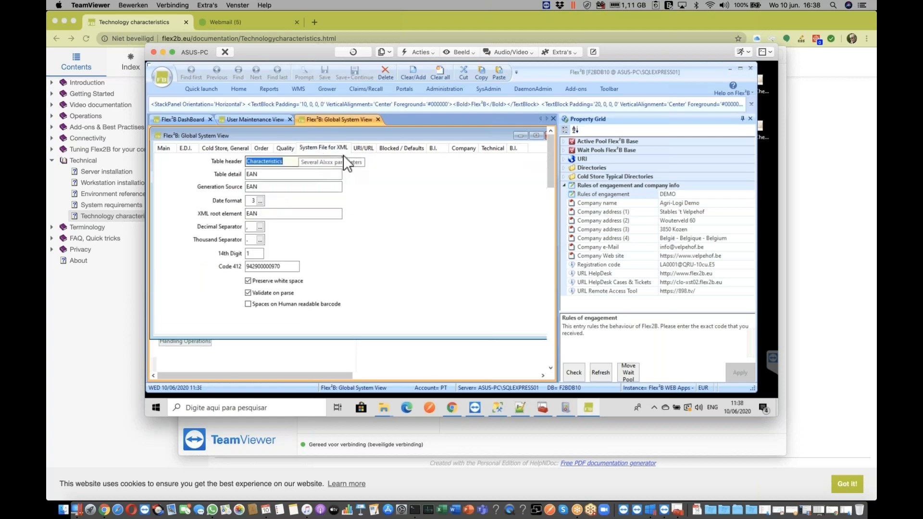
left_click(362, 148)
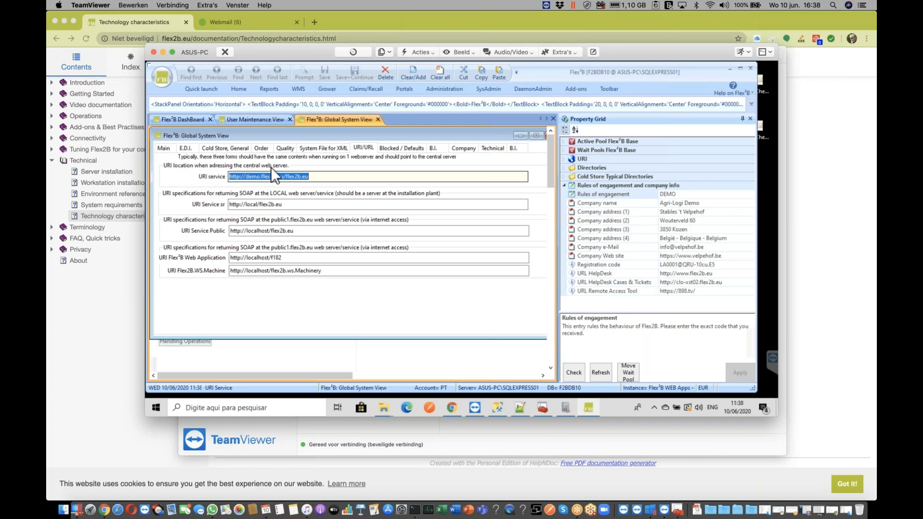
left_click(264, 177)
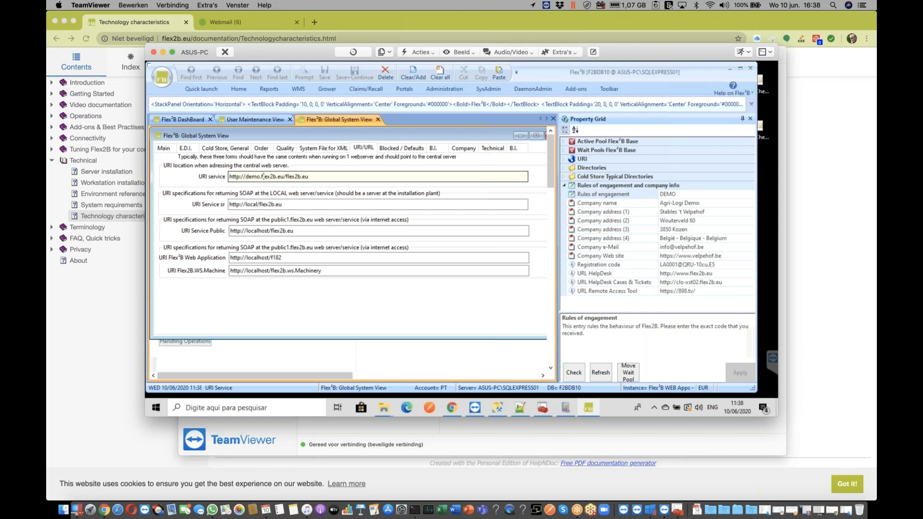
left_click(120, 325)
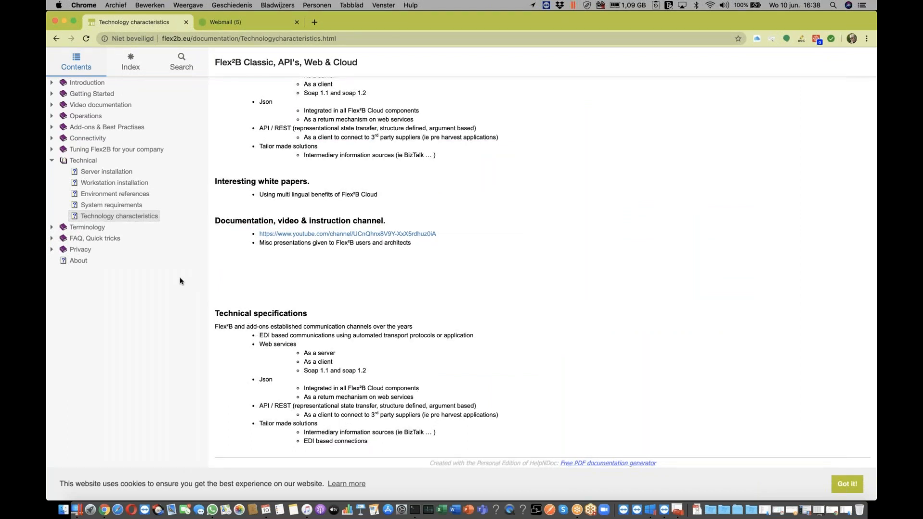
Step: Open the Server installation documentation page and highlight the Flex2B Web Server section
left_click(99, 172)
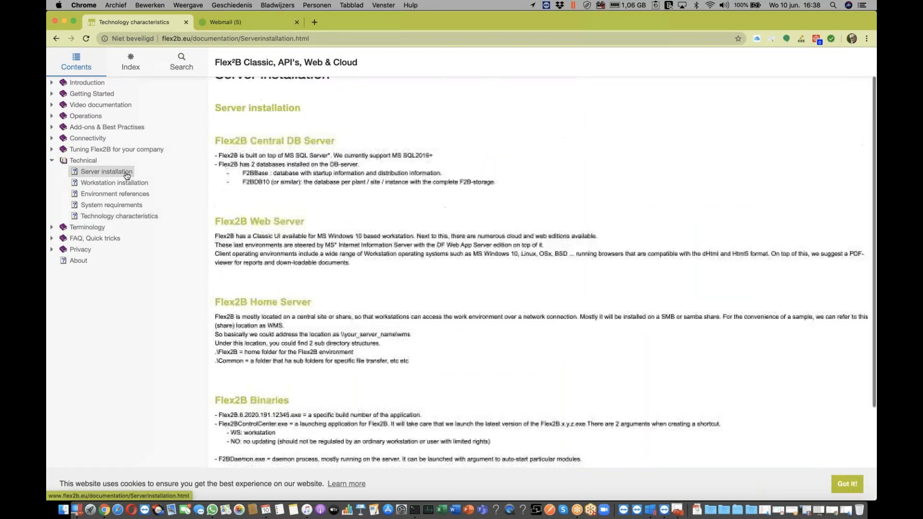
left_click_drag(216, 259, 352, 302)
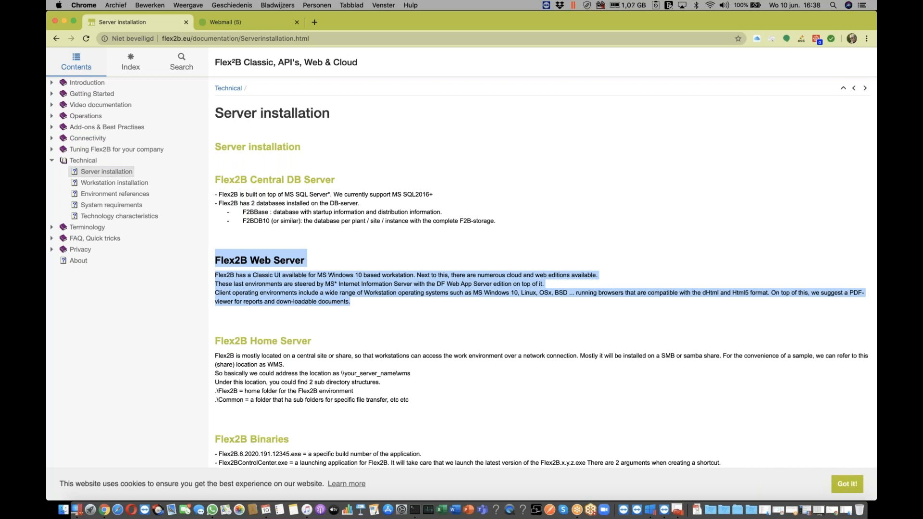
key("ctrl+Right")
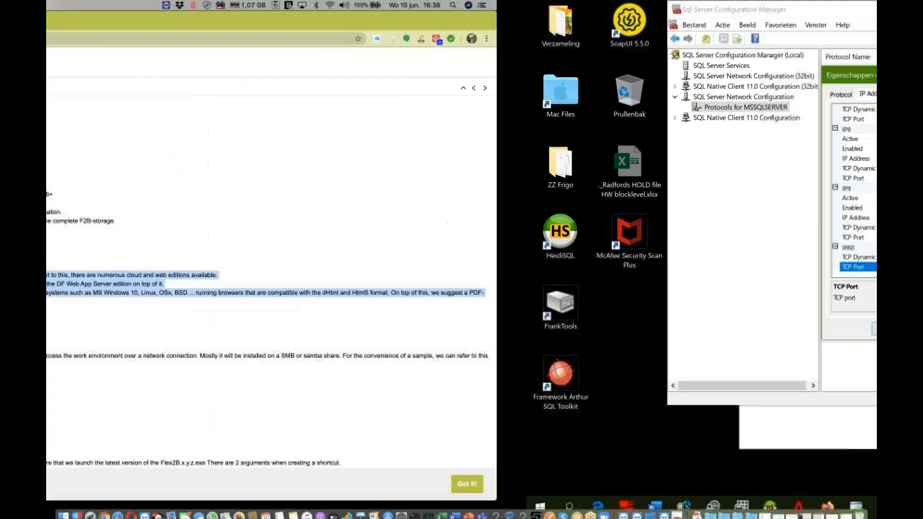
key("ctrl+Left")
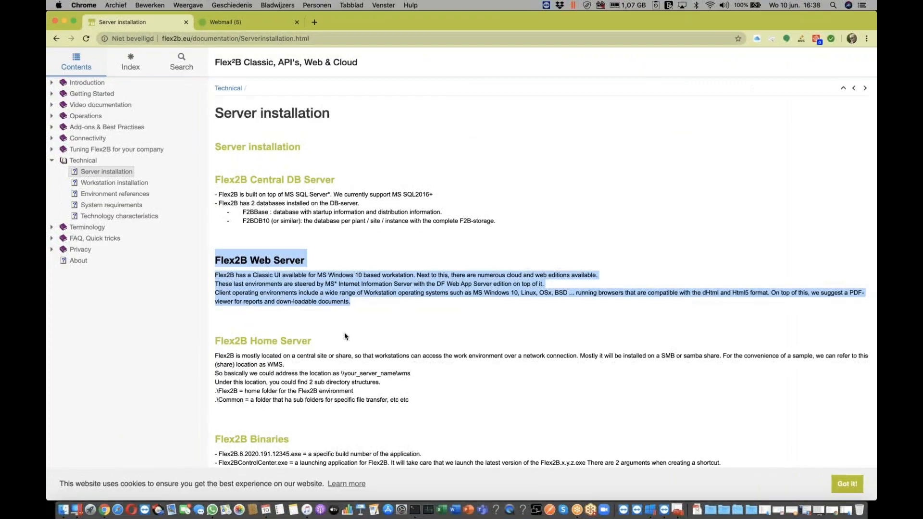
Step: Return to the remote ASUS-PC session and show the Flex2B Development191 Programs folder in Explorer
left_click(662, 504)
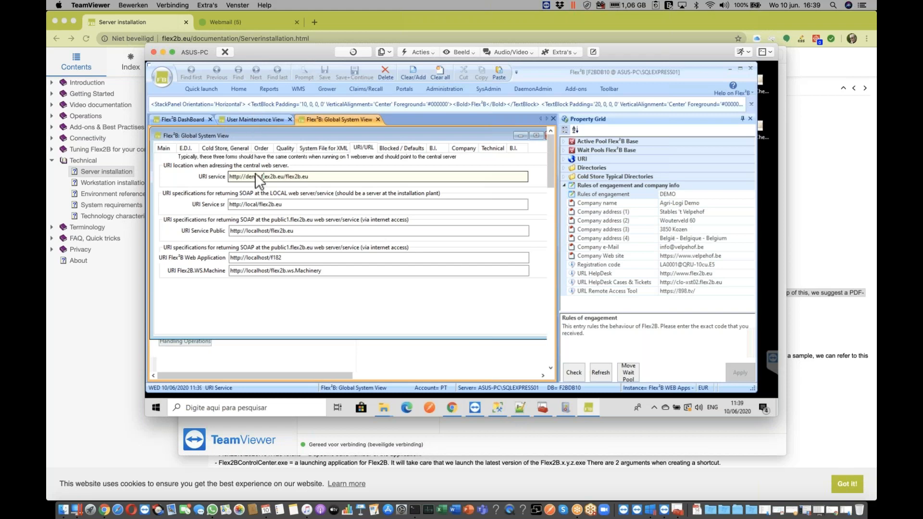
left_click(381, 405)
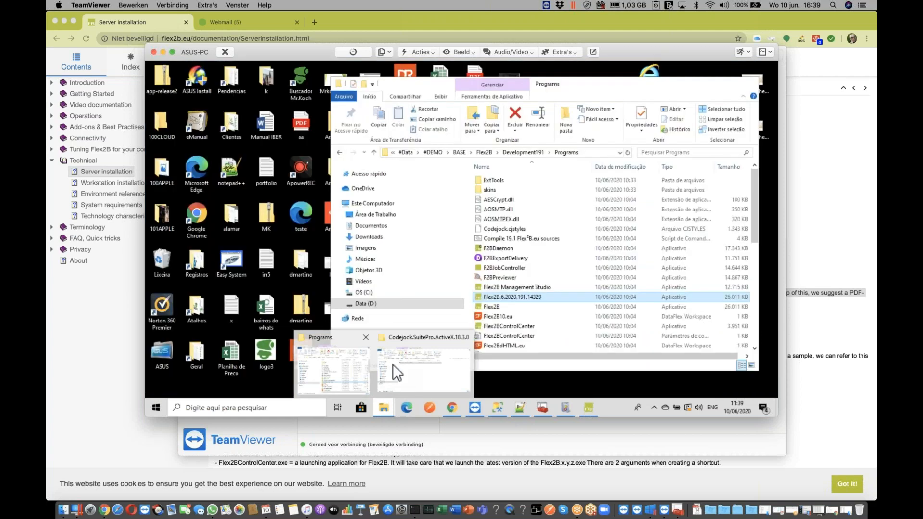
Step: Browse from C: through Arquivos de Programas (x86) > Codejock Software > ActiveX > Xtreme SuitePro ActiveX v18.3.0 to Bin
left_click(393, 365)
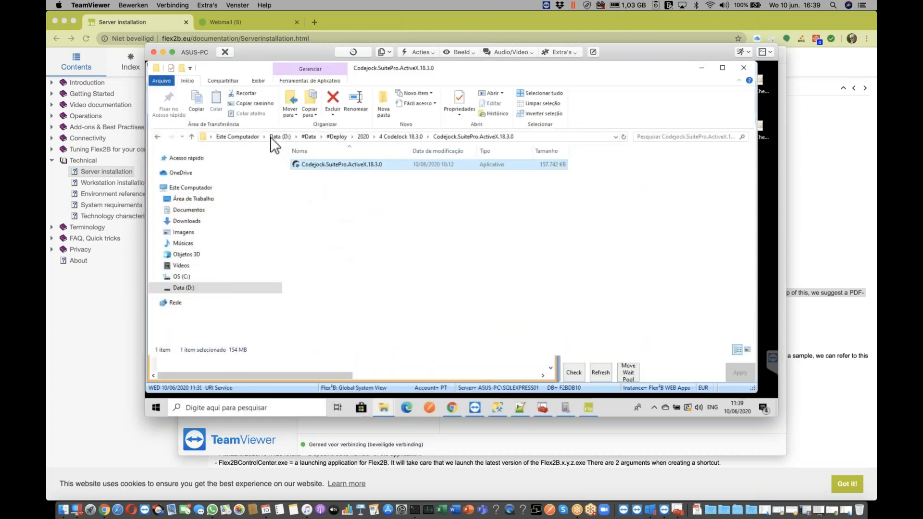
left_click(182, 276)
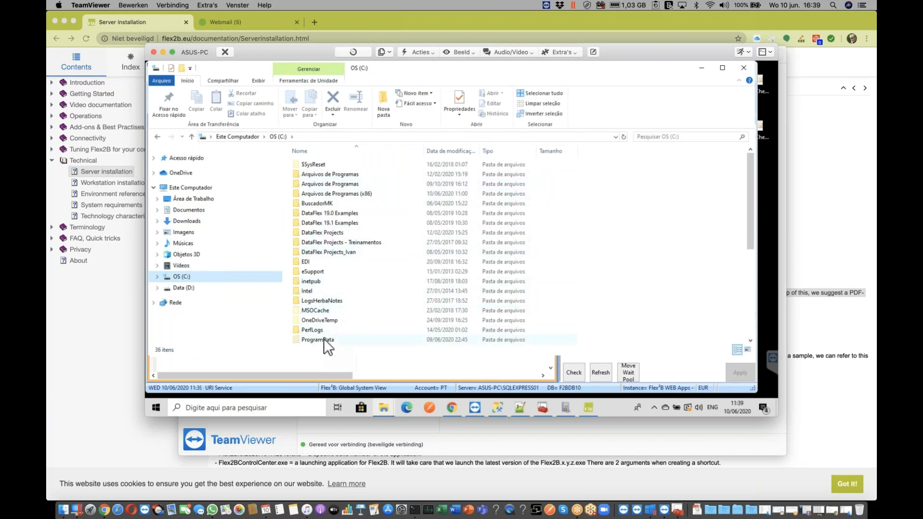
double_click(325, 195)
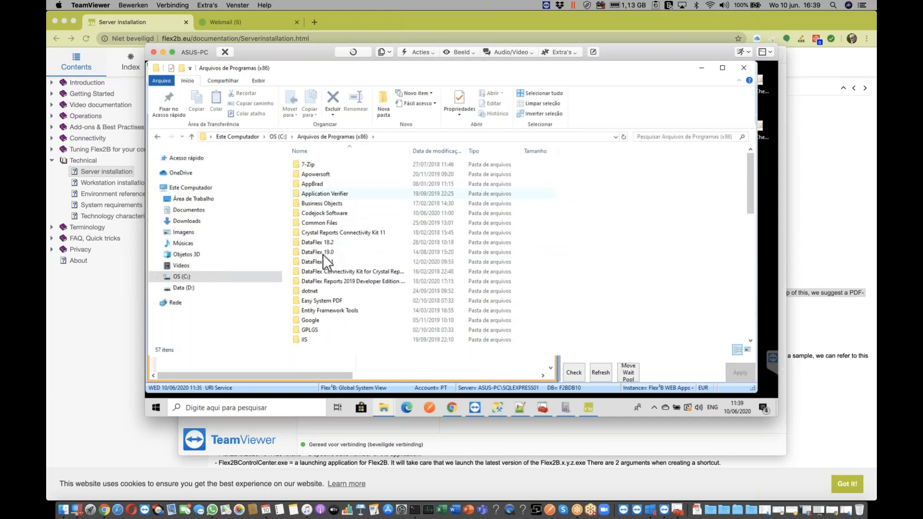
double_click(322, 213)
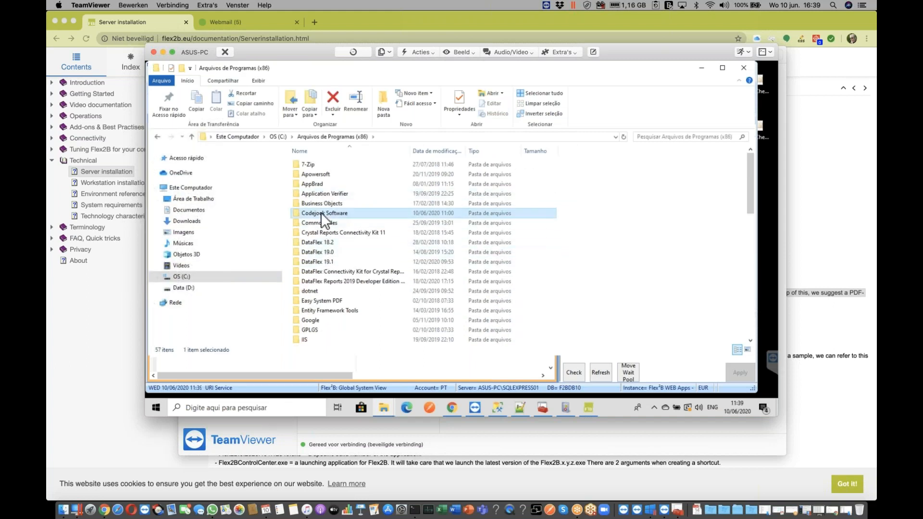
double_click(318, 166)
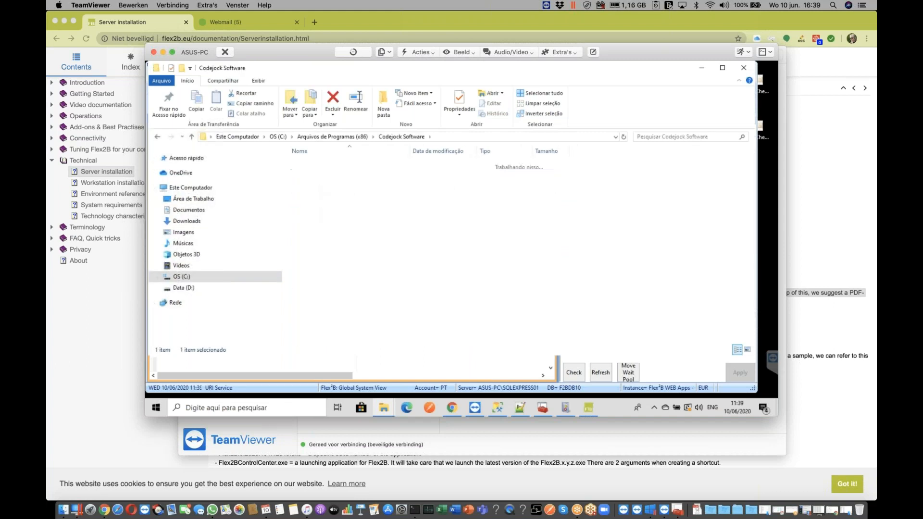
double_click(321, 175)
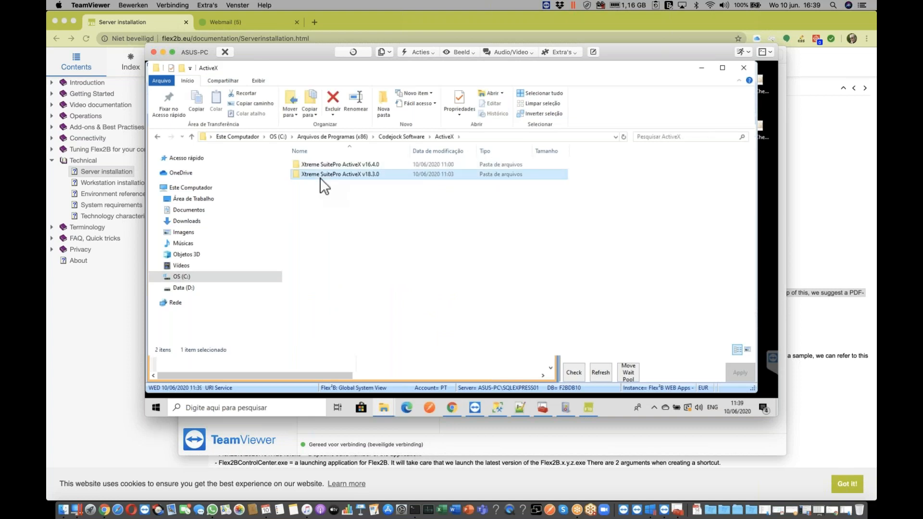
double_click(310, 165)
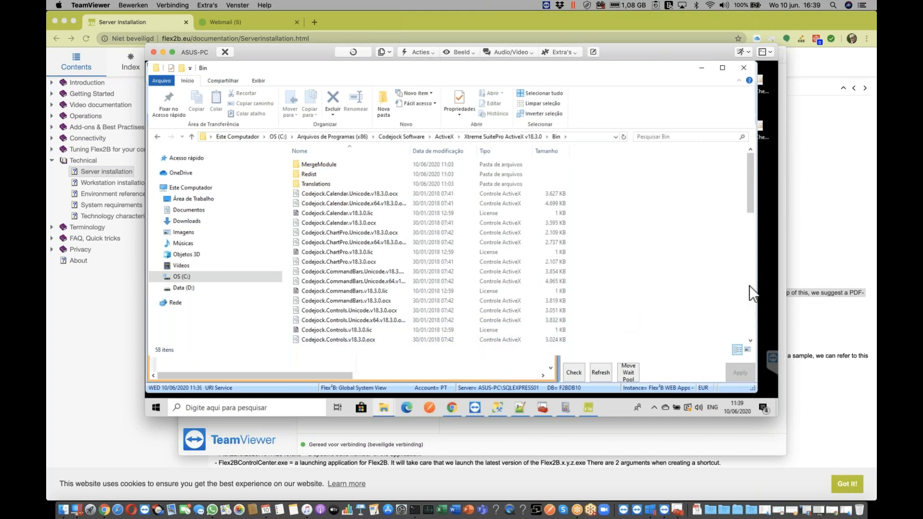
scroll(752, 288, "down", 13)
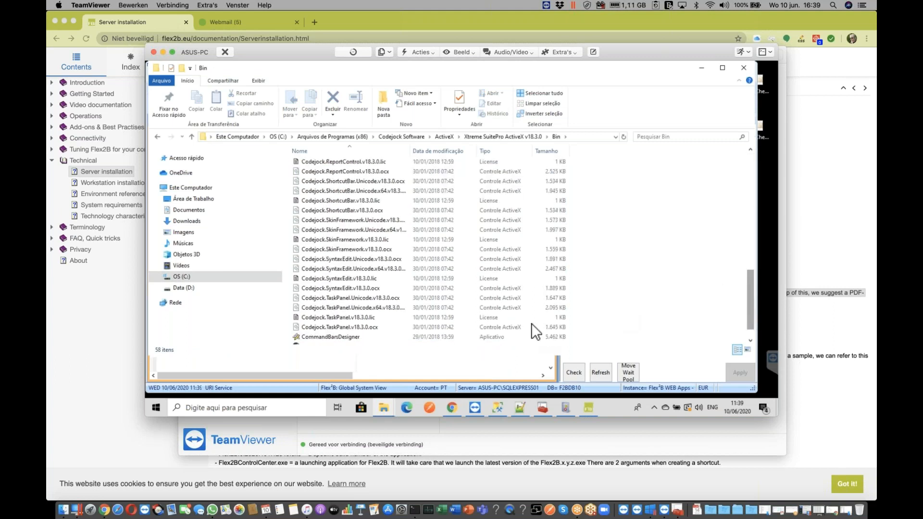
scroll(751, 334, "down", 1)
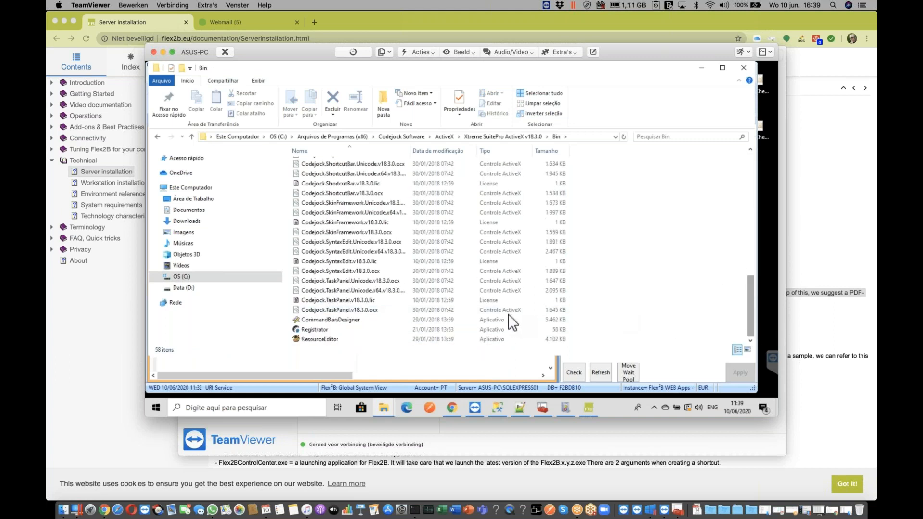
Step: Register the 13 Unicode controls with Codejock Registrator, approving the UAC prompt, then close it
double_click(326, 329)
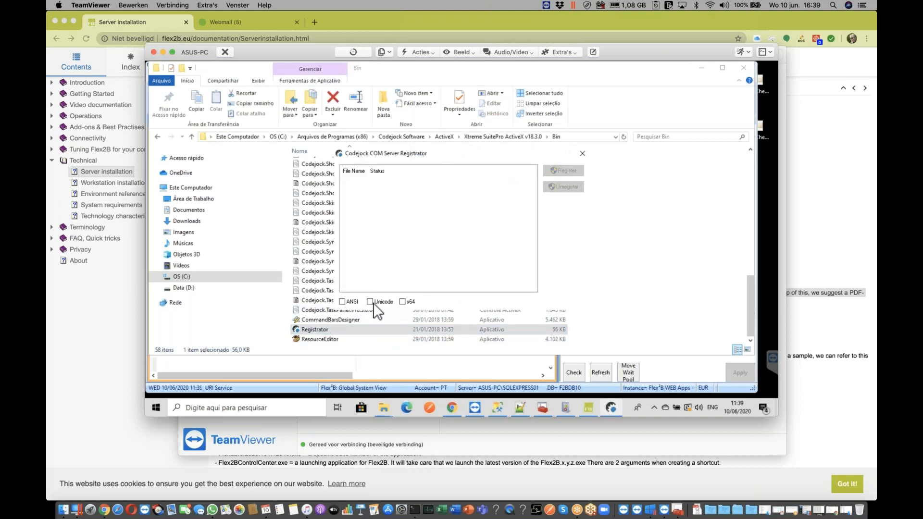
left_click(370, 302)
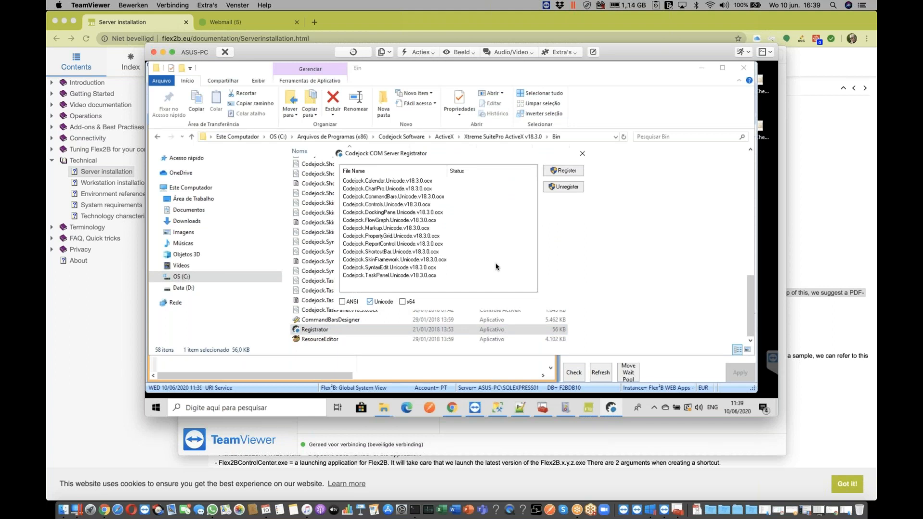
left_click(564, 172)
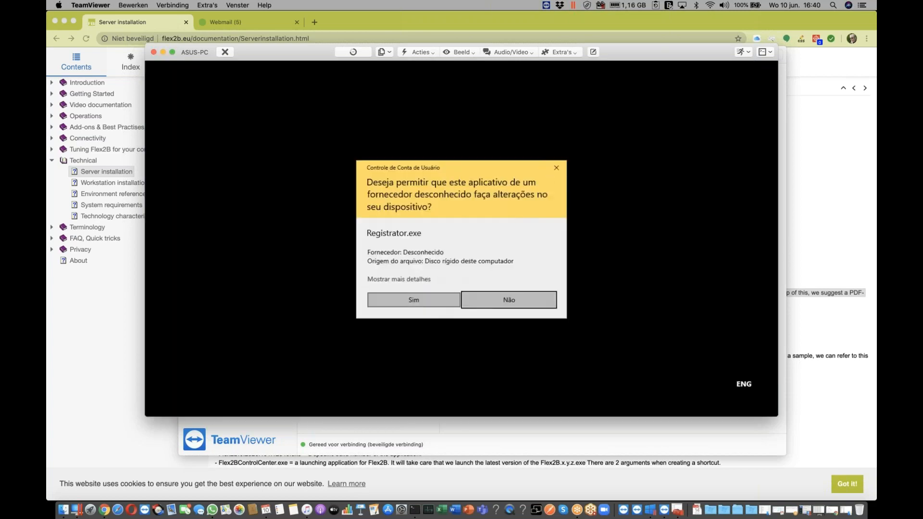
left_click(413, 300)
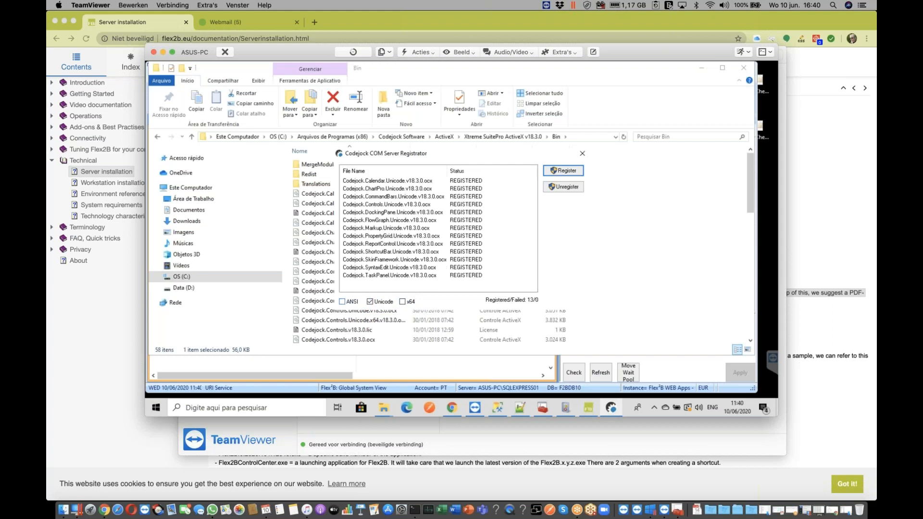
left_click(582, 154)
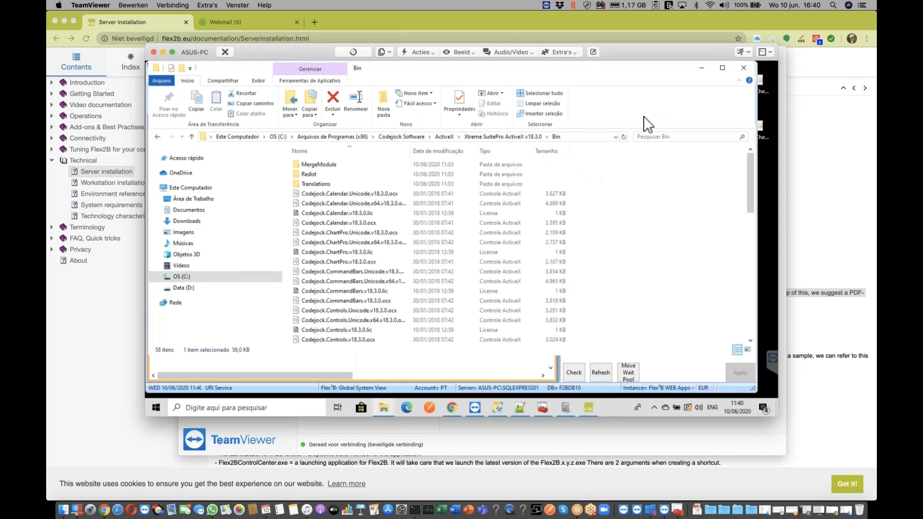
Step: Minimize the Bin folder and Flex2B windows and bring the Programs folder to the front
left_click(702, 68)
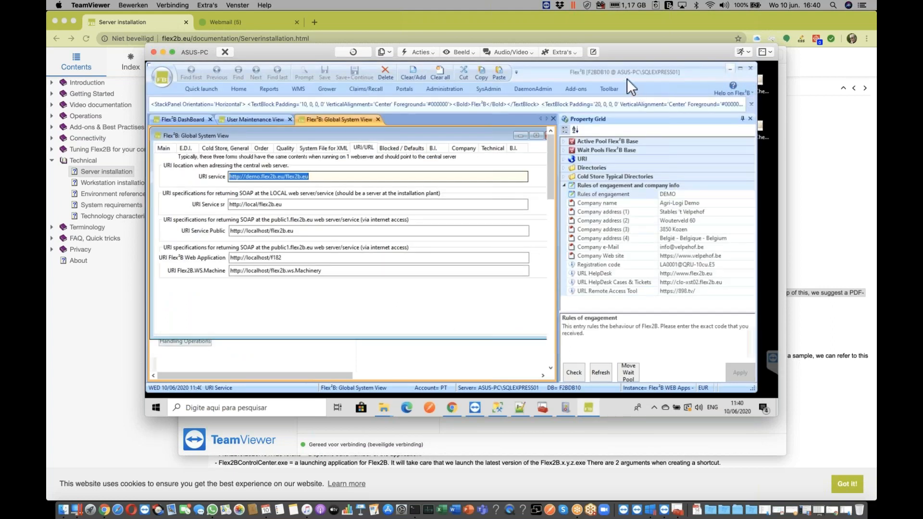
left_click(729, 70)
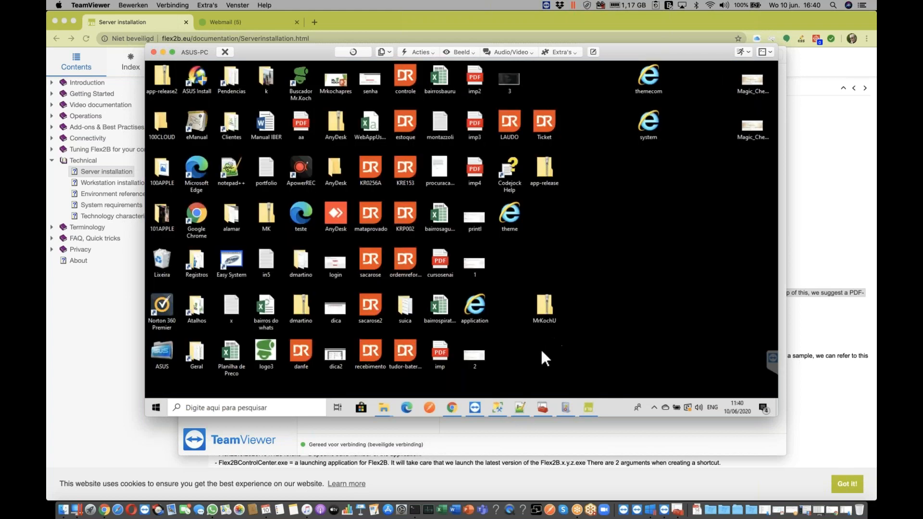
mouse_move(382, 412)
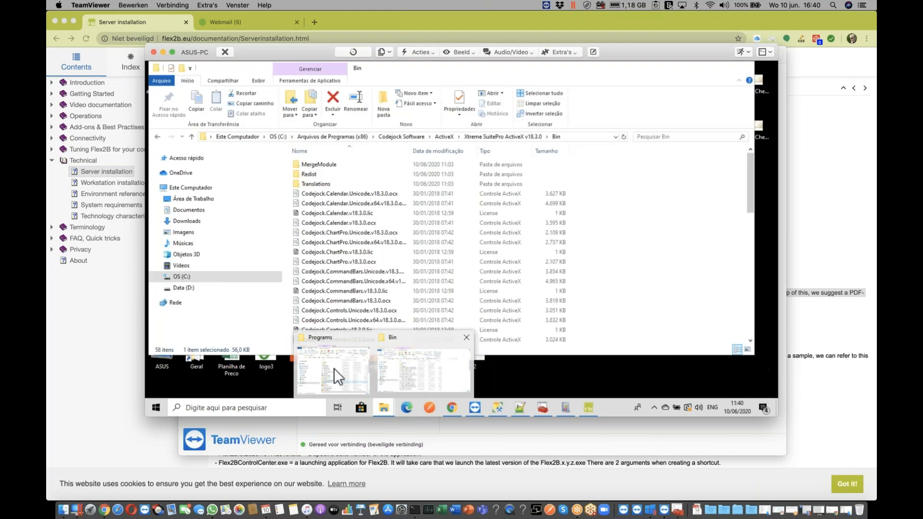
left_click(334, 369)
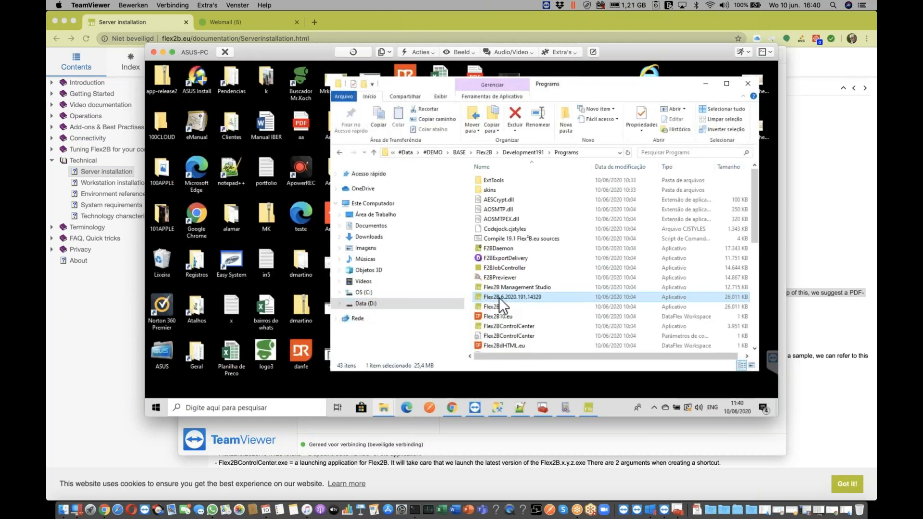
Step: Select Flex2BControlCenter, cancelling an accidental rename of Flex2B.6.2020.191.14329
mouse_move(499, 297)
mouse_move(534, 298)
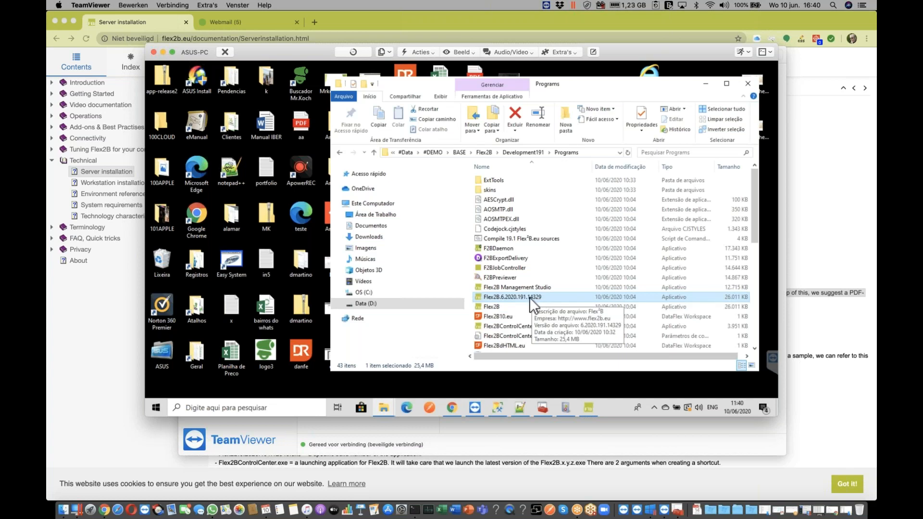
left_click(526, 297)
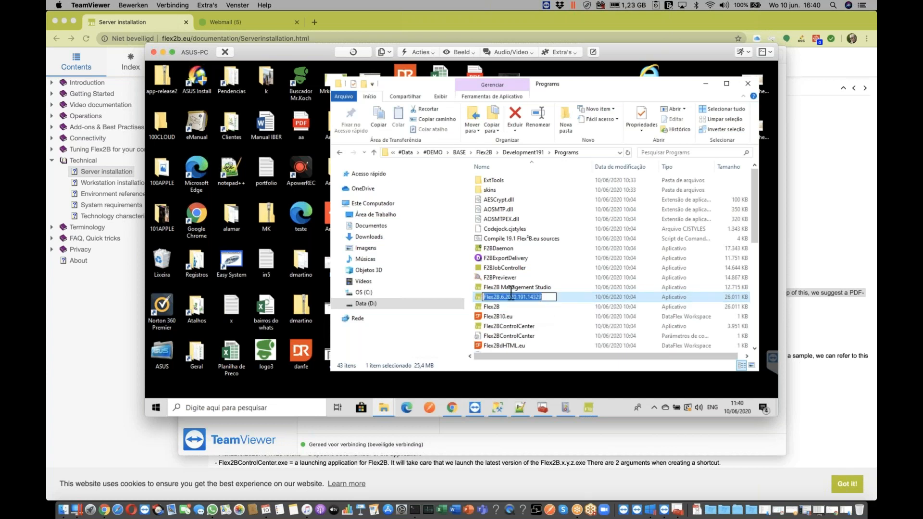
left_click(479, 296)
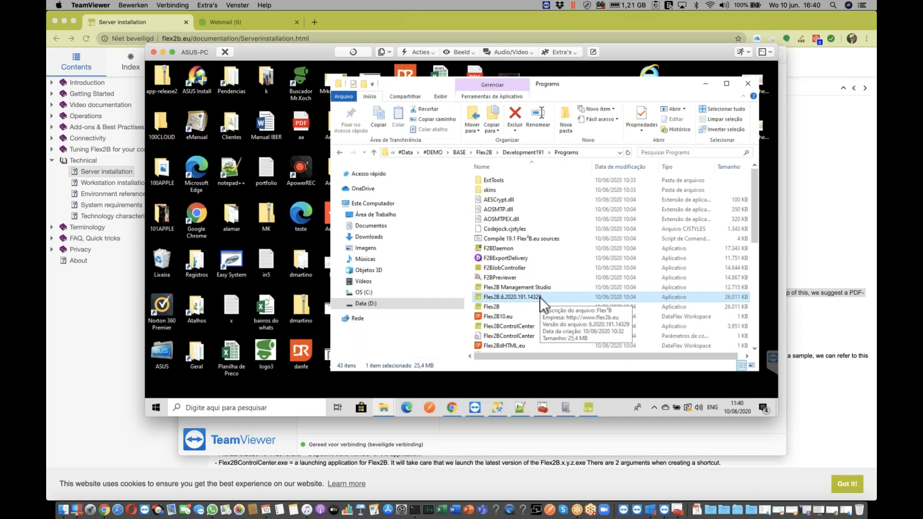
left_click(517, 326)
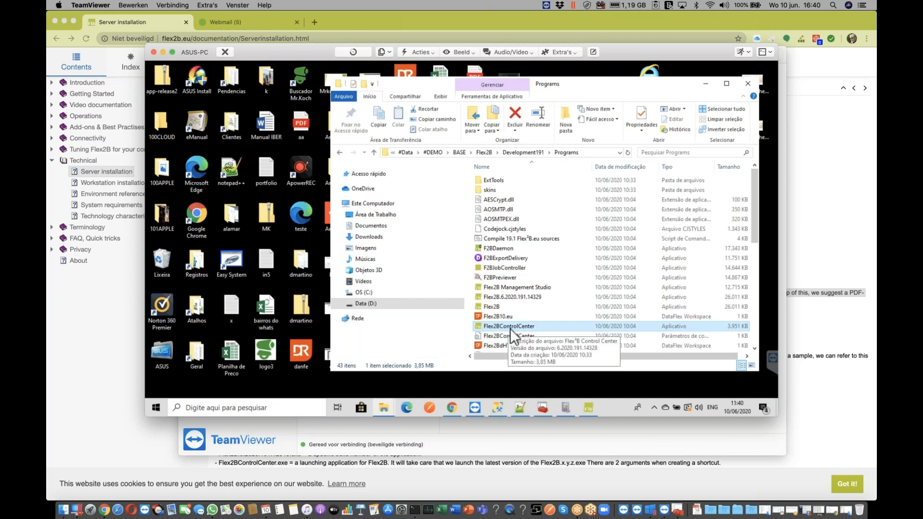
Step: Create a desktop shortcut to Flex2BControlCenter from its context menu
right_click(512, 329)
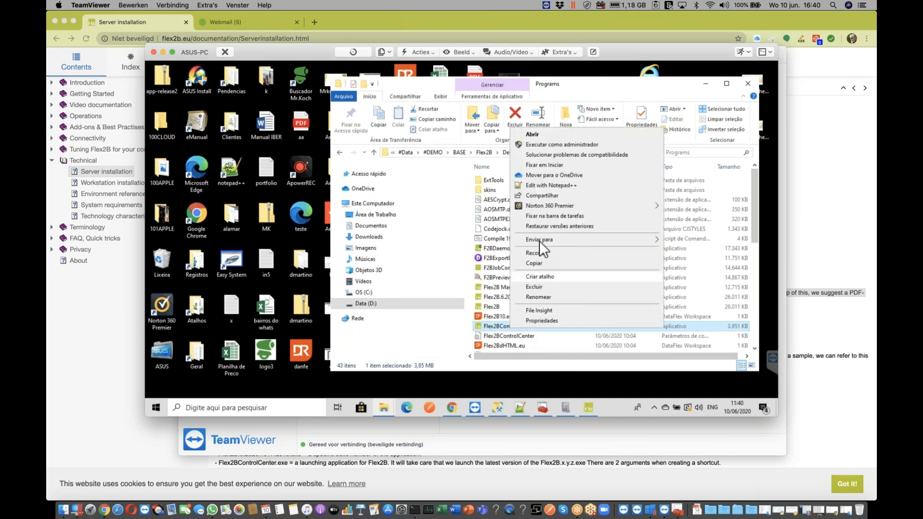
mouse_move(540, 239)
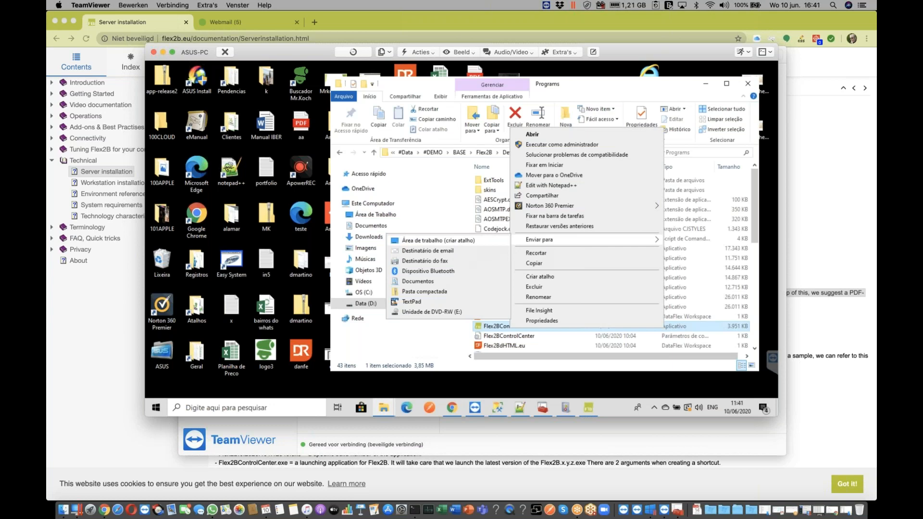
left_click(438, 240)
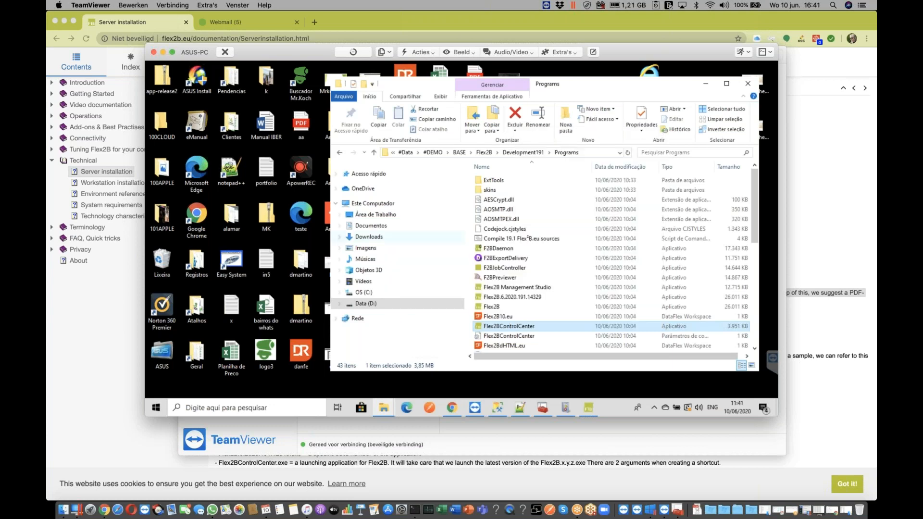
Step: Rename the shortcut from 'Flex2BControlCenter - Atalho' to 'Flex2B Control Center'
left_click(706, 84)
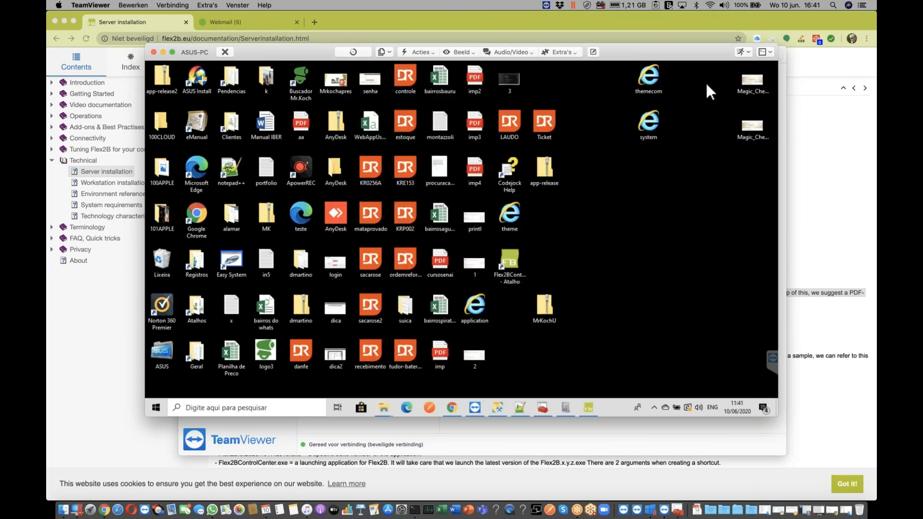
left_click(514, 263)
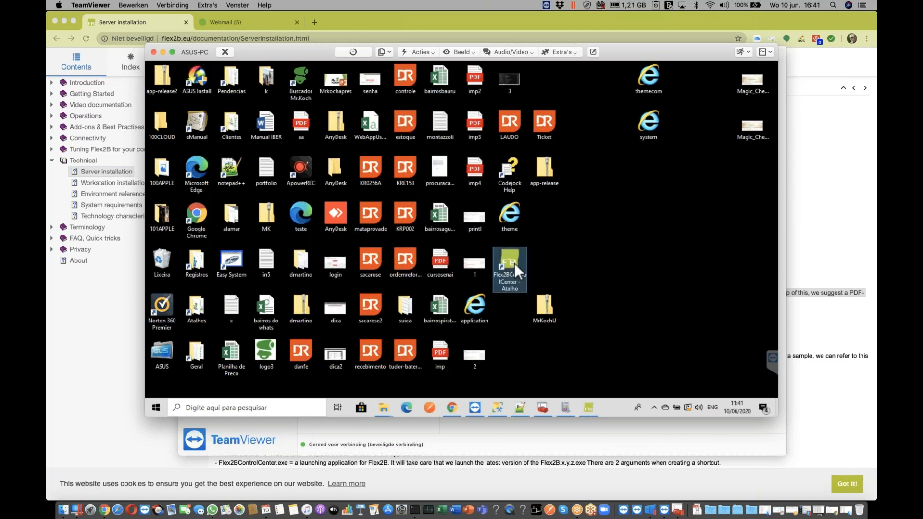
left_click(520, 289)
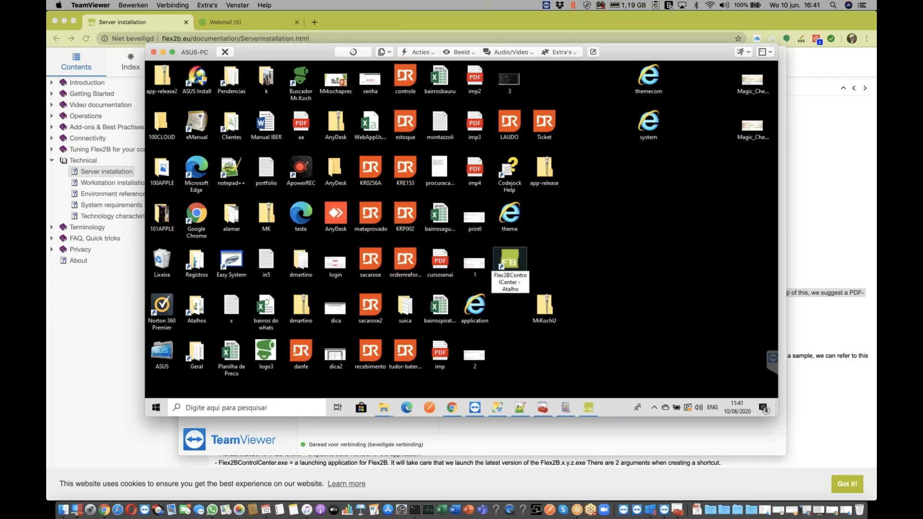
key("ctrl+shift+Left")
key("ctrl+shift+Left")
key("BackSpace")
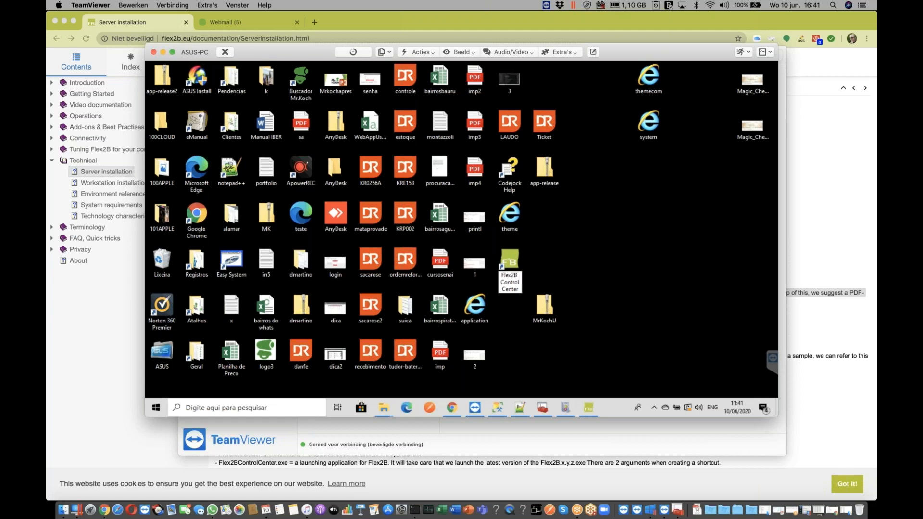
key("Return")
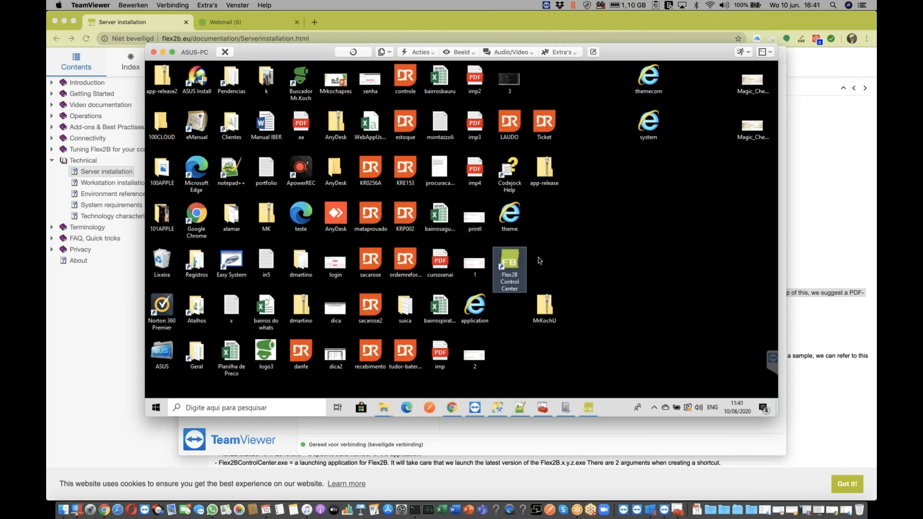
Step: Append ' WS NO' to the shortcut's Destino target, then return to the Chrome documentation
right_click(516, 262)
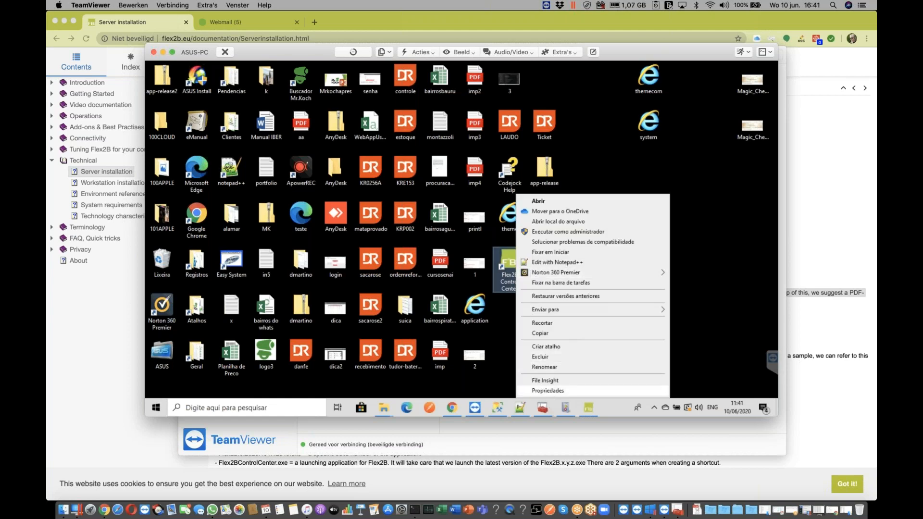
left_click(547, 391)
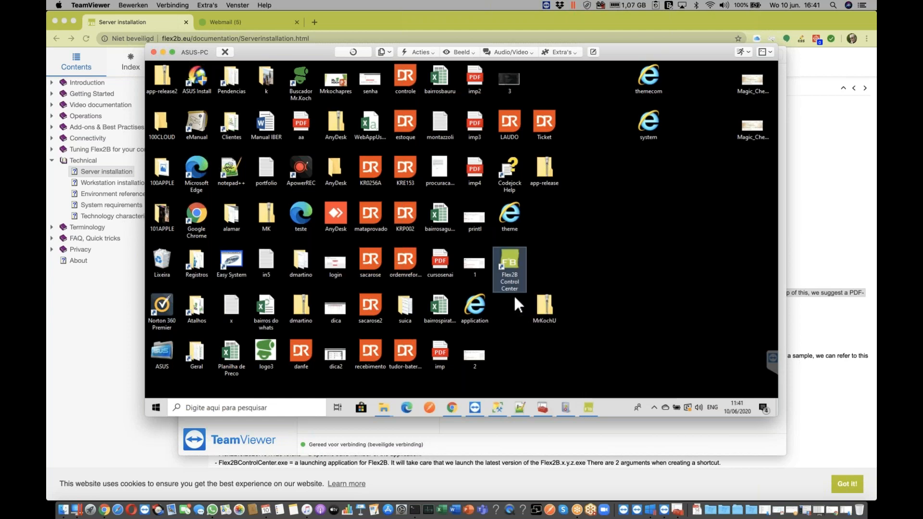
left_click(625, 241)
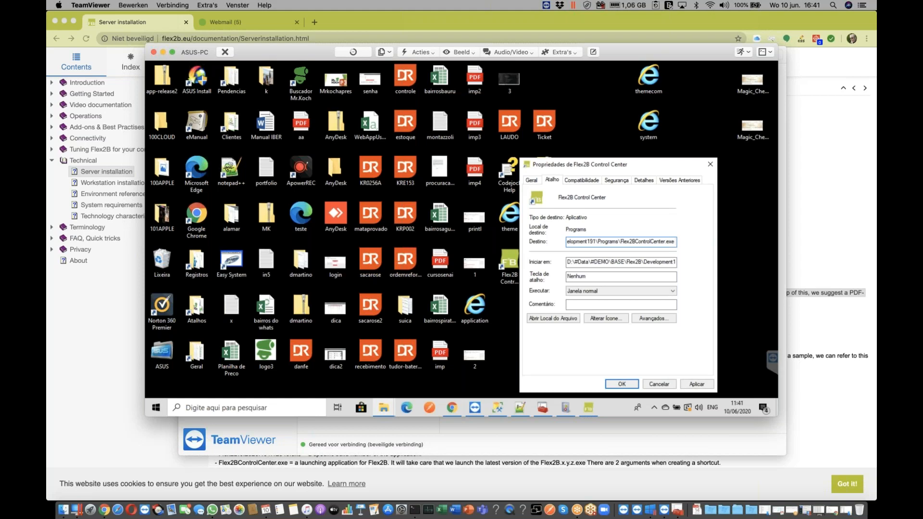
type("WS NO")
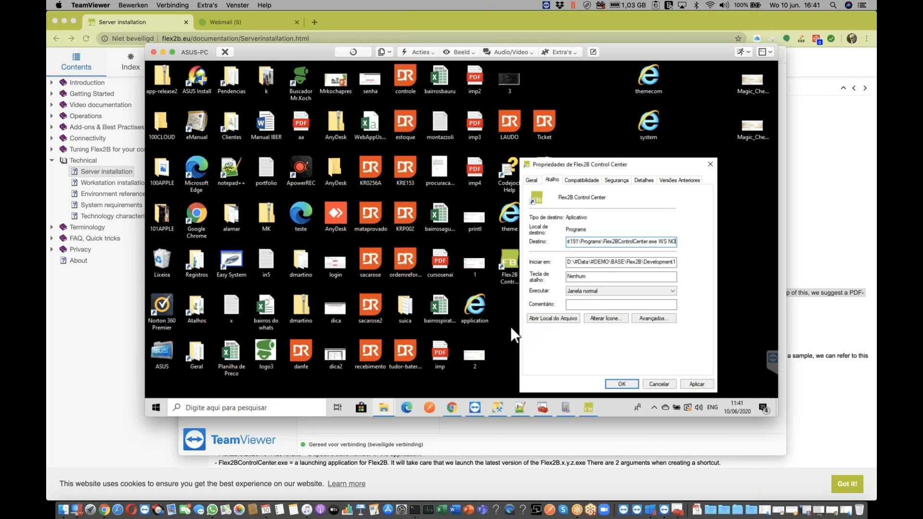
left_click(139, 361)
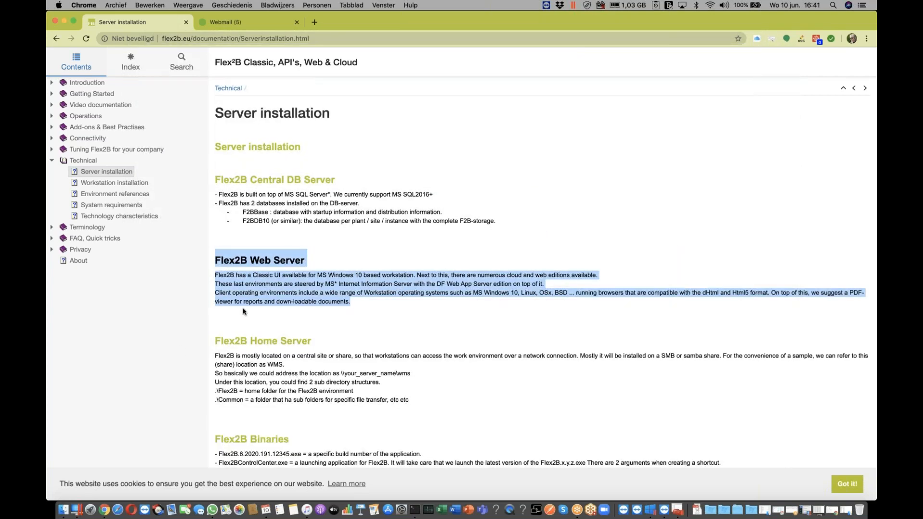
Step: Highlight Flex2BControlCenter.exe and its WS and NO arguments under Flex2B Binaries
left_click(252, 316)
scroll(252, 317, "down", 2)
scroll(252, 320, "down", 5)
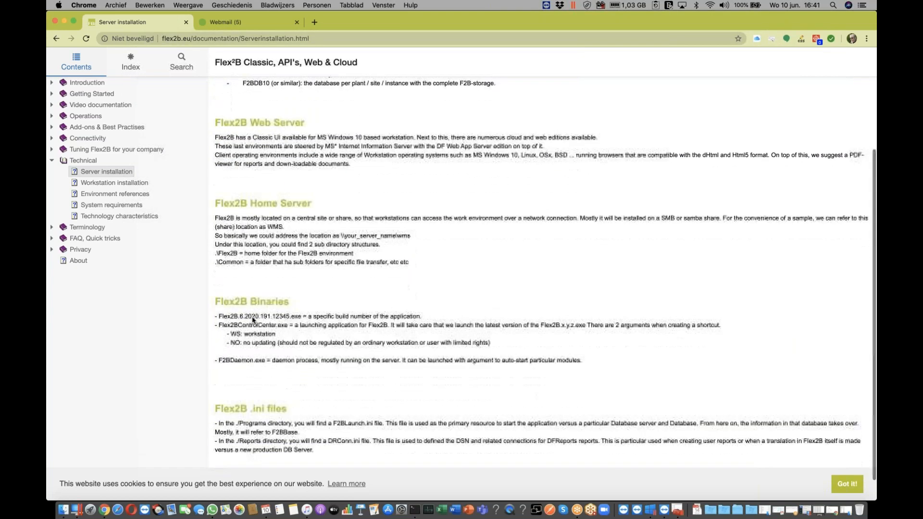
left_click_drag(219, 319, 288, 315)
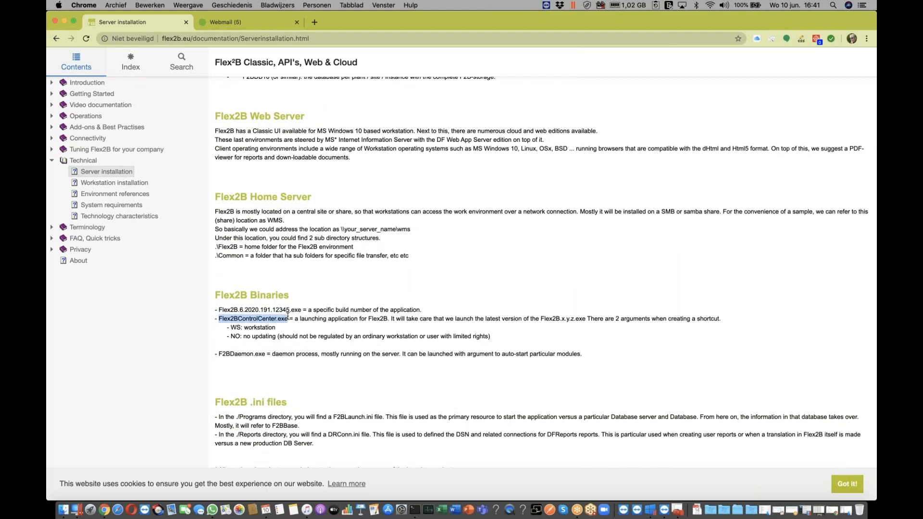
left_click_drag(232, 328, 239, 327)
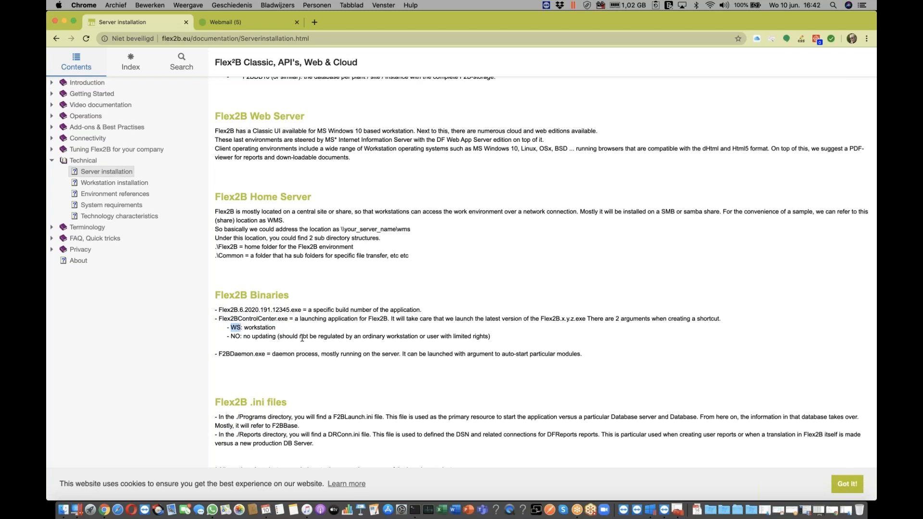
left_click_drag(232, 337, 240, 338)
left_click(232, 328)
left_click_drag(231, 336, 239, 336)
left_click_drag(230, 327, 240, 328)
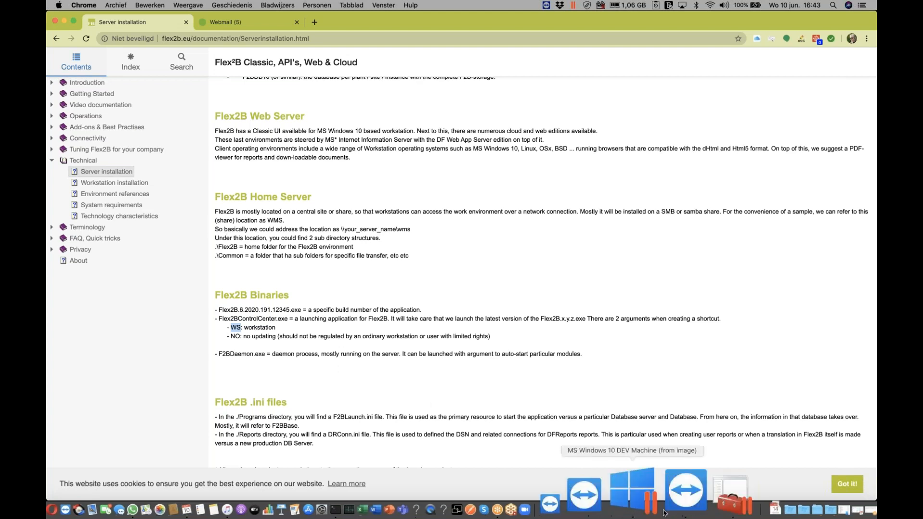
Step: Apply the WS NO target change and close the shortcut's Propriedades with OK
left_click(655, 487)
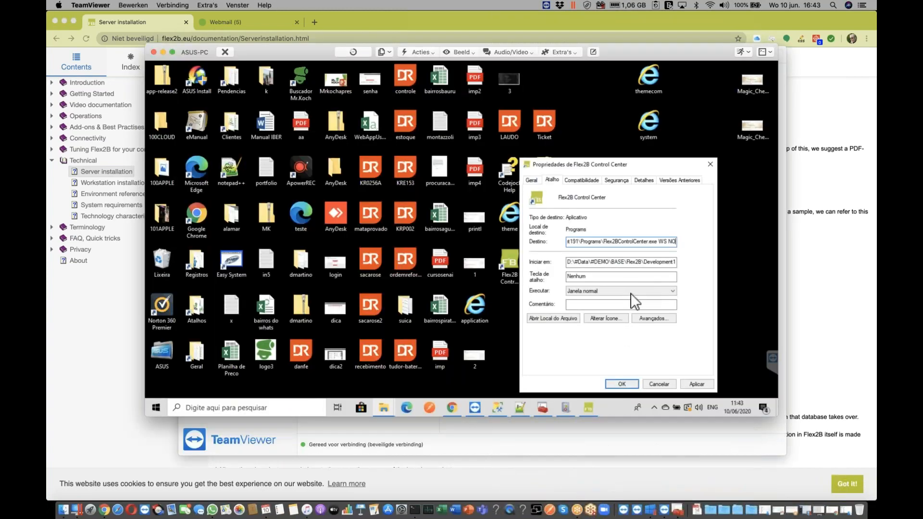
left_click(691, 383)
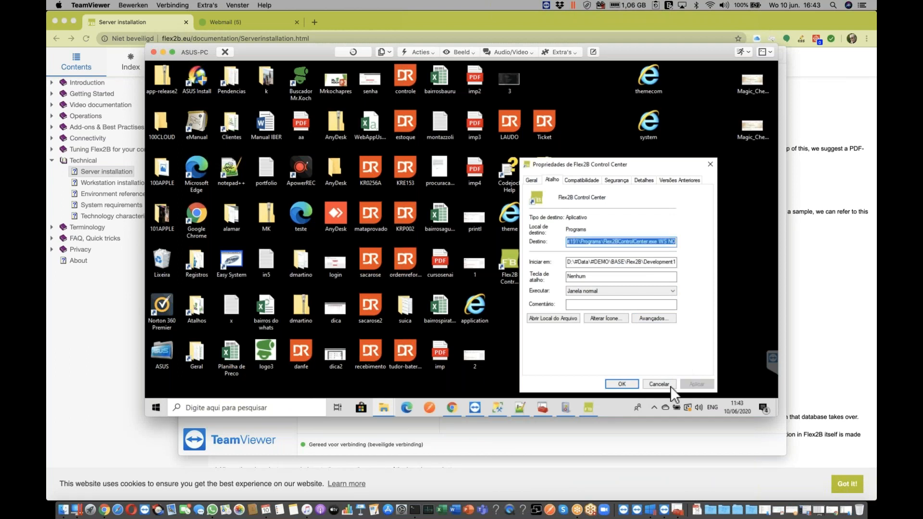
left_click(622, 384)
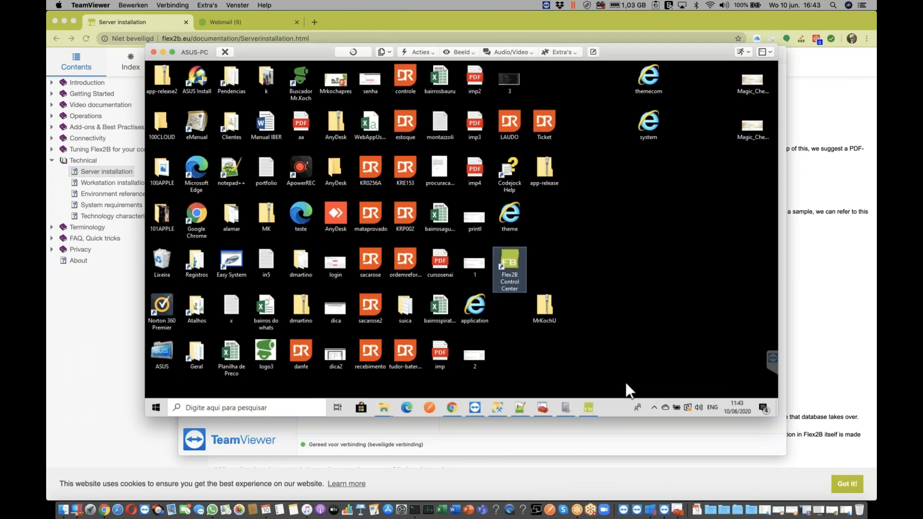
left_click(629, 308)
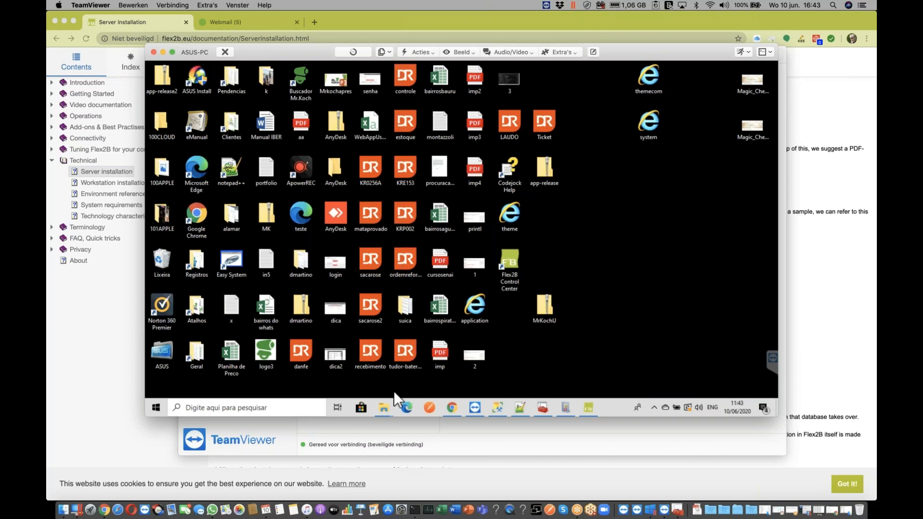
Step: Review the Bin and Programs Explorer windows, then minimize both
left_click(382, 408)
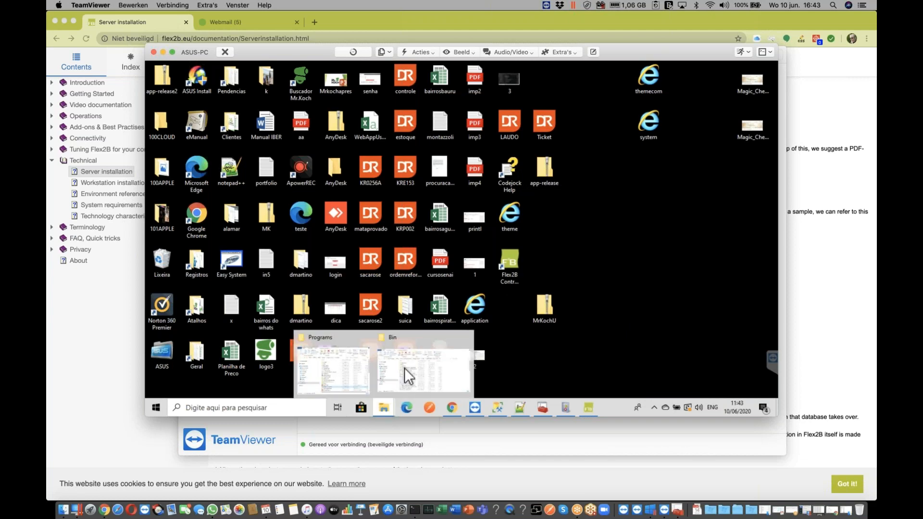
left_click(408, 362)
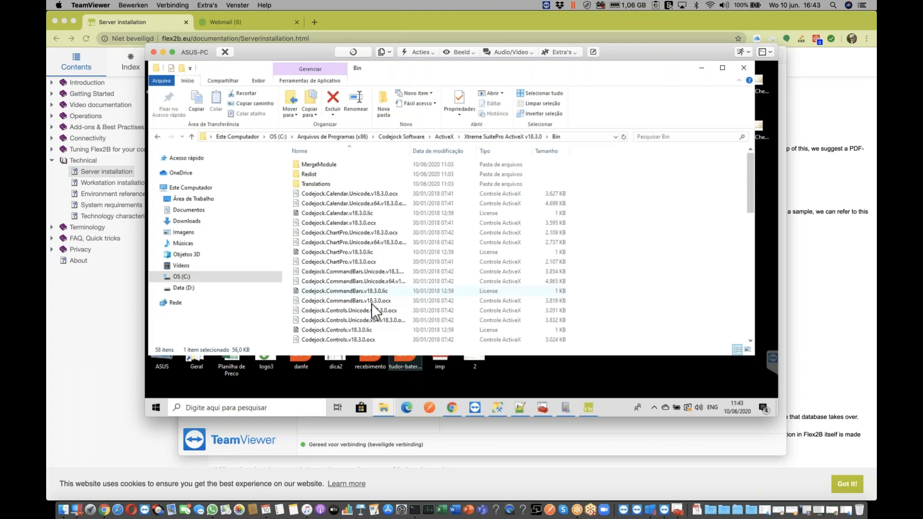
left_click(384, 408)
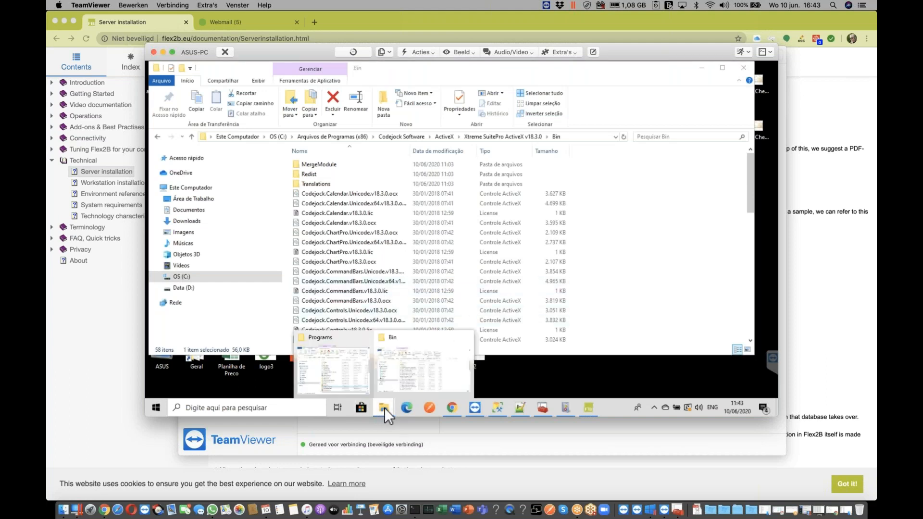
left_click(354, 374)
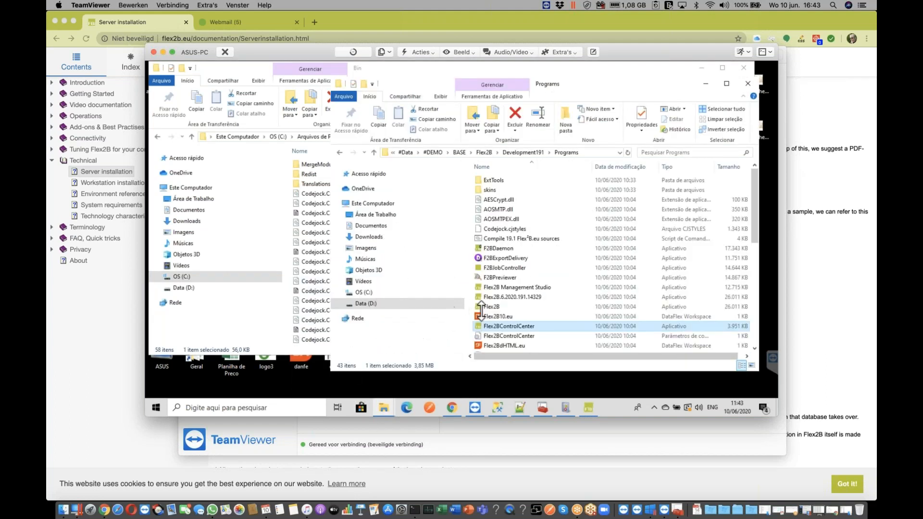
left_click(501, 298)
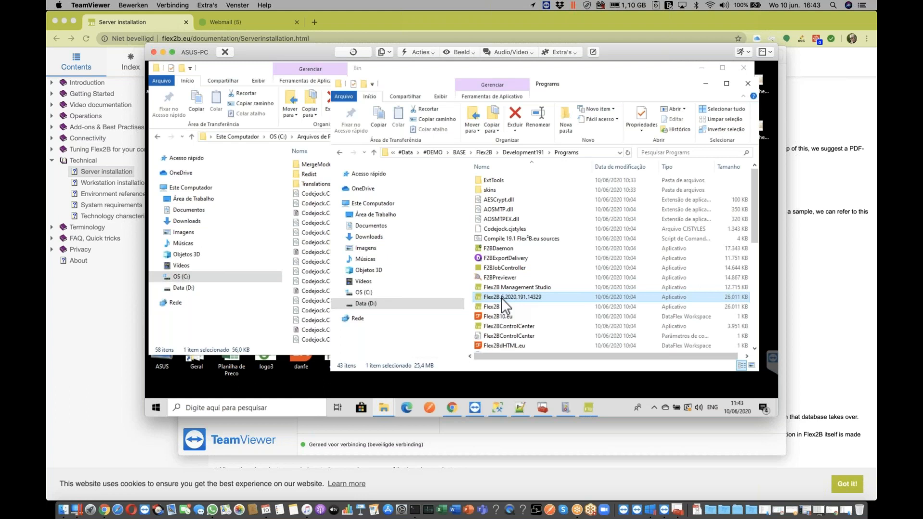
left_click(705, 83)
left_click(702, 71)
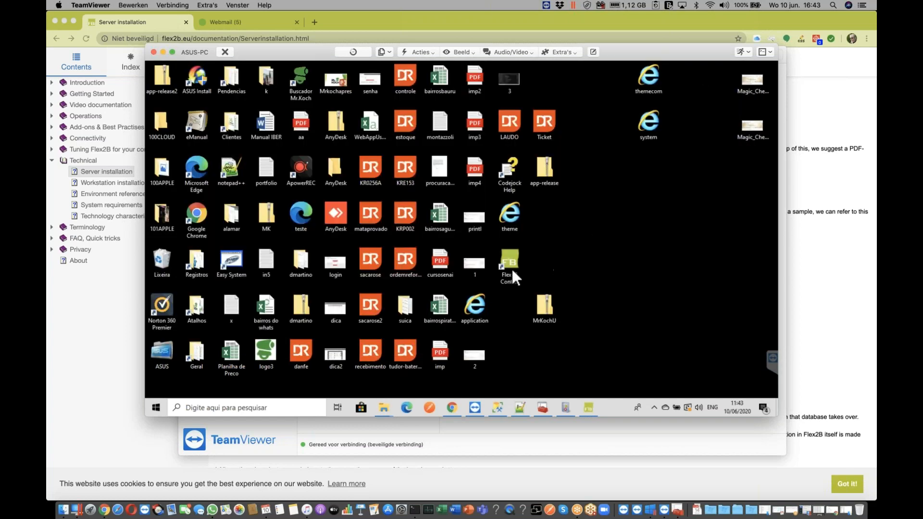
Step: Start Flex2B Control Center, allow it in Norton anyway, and cancel the Flex2B login
left_click(511, 262)
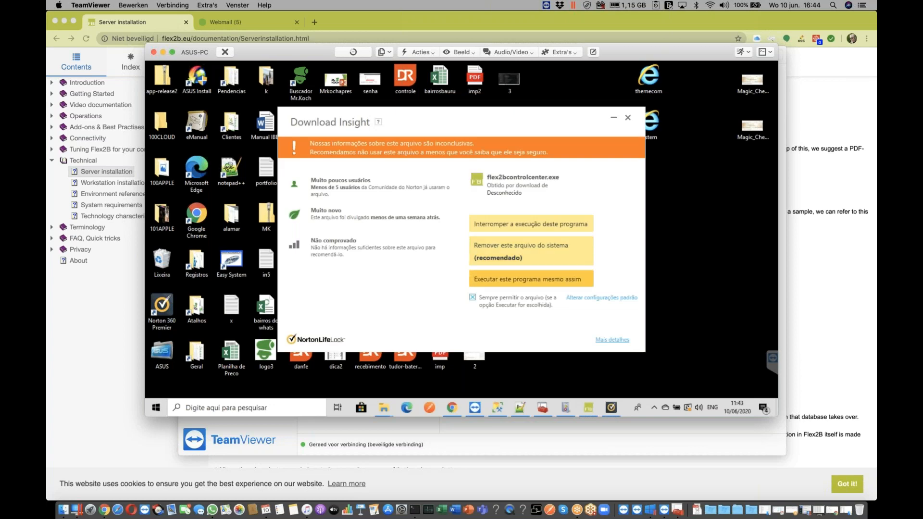
left_click(530, 279)
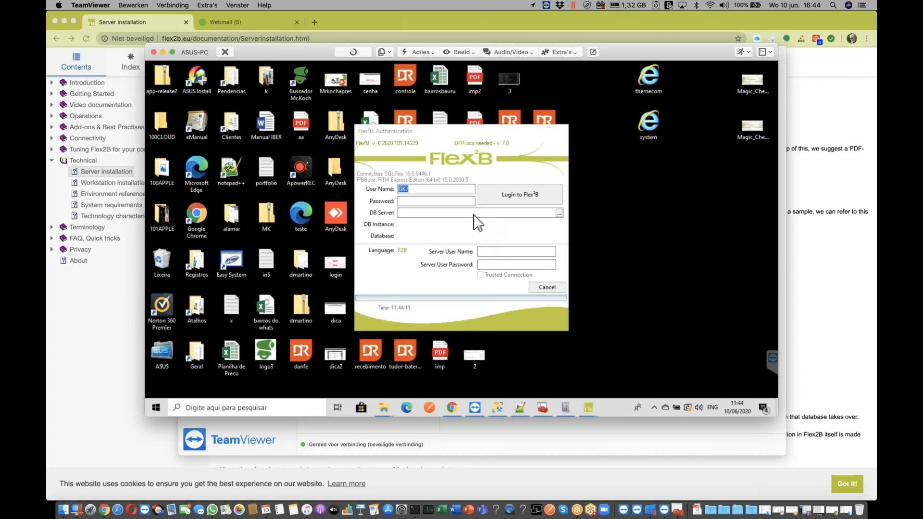
left_click(453, 189)
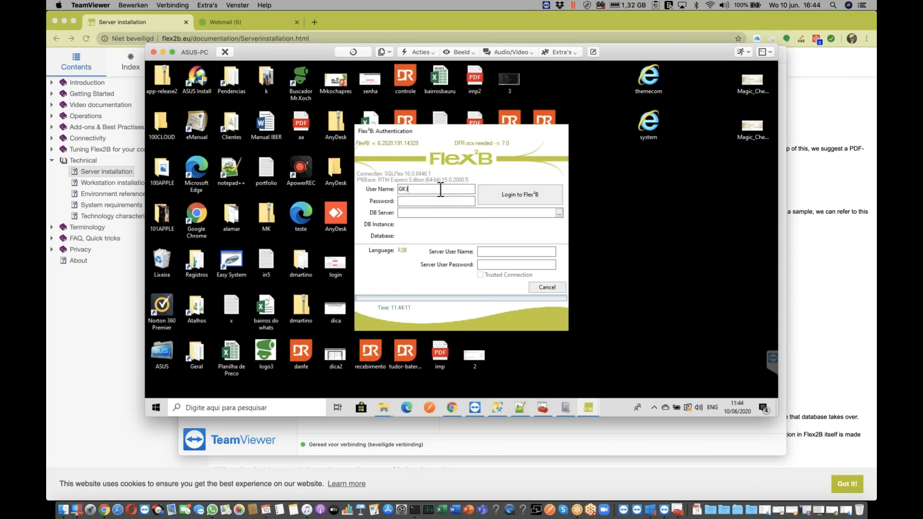
left_click(543, 288)
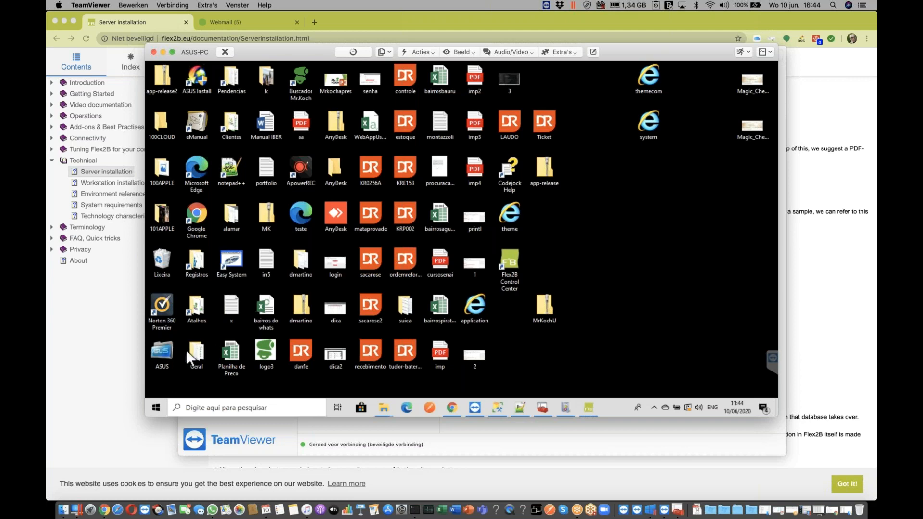
Step: Run Web Application Administrator from the DataFlex 2018 - 19.1 Start menu group as administrator
left_click(156, 407)
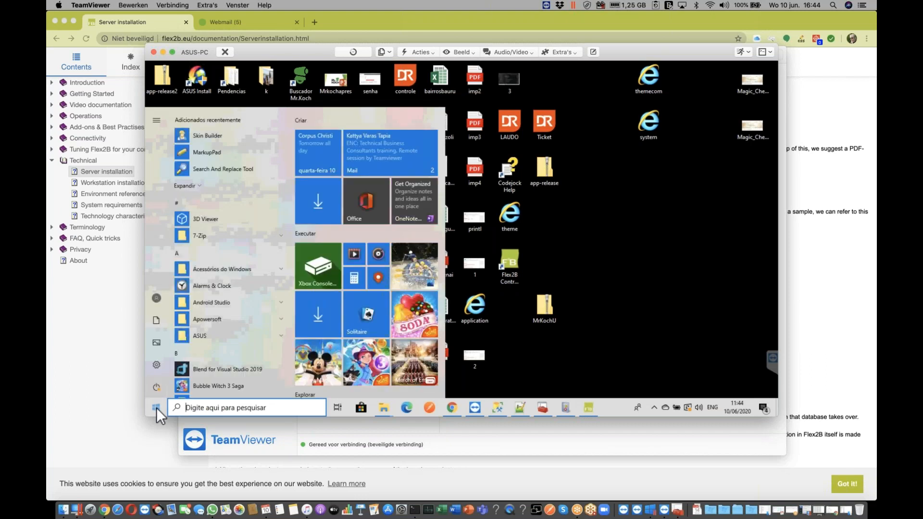
scroll(231, 300, "down", 2)
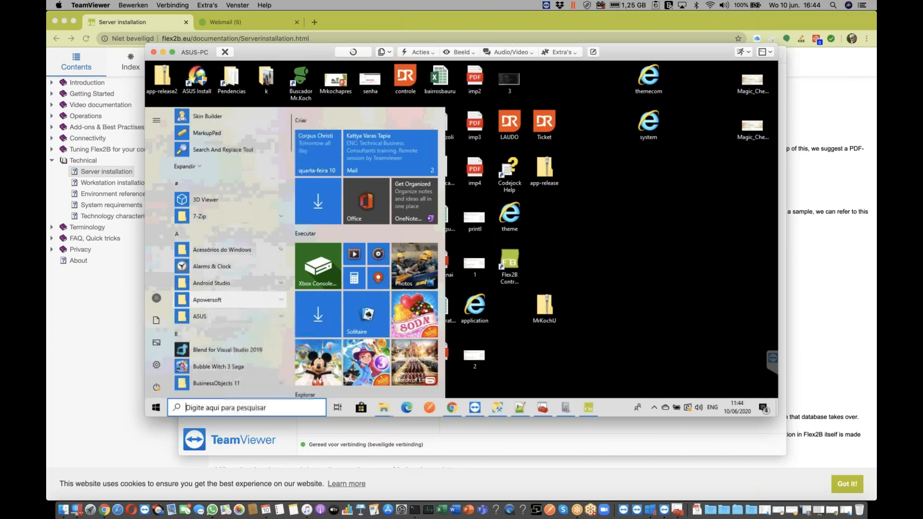
scroll(231, 300, "down", 5)
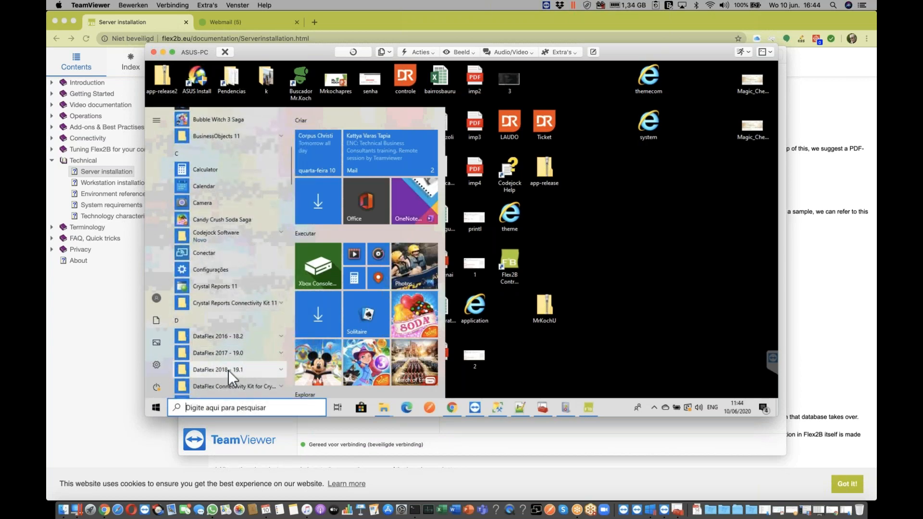
left_click(229, 370)
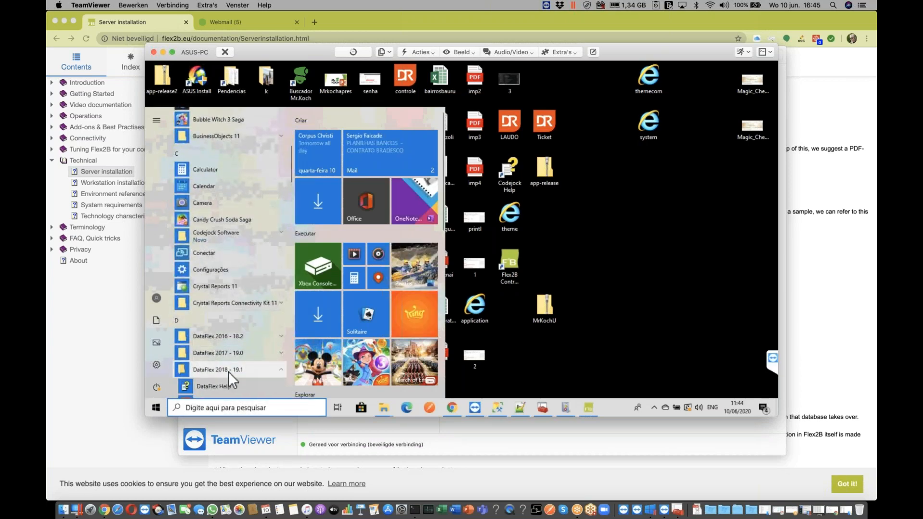
scroll(229, 371, "down", 3)
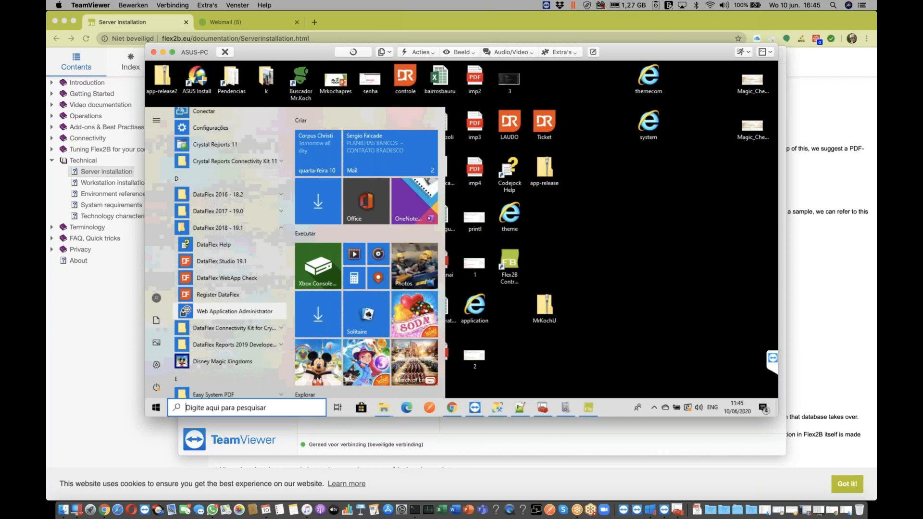
left_click(233, 311)
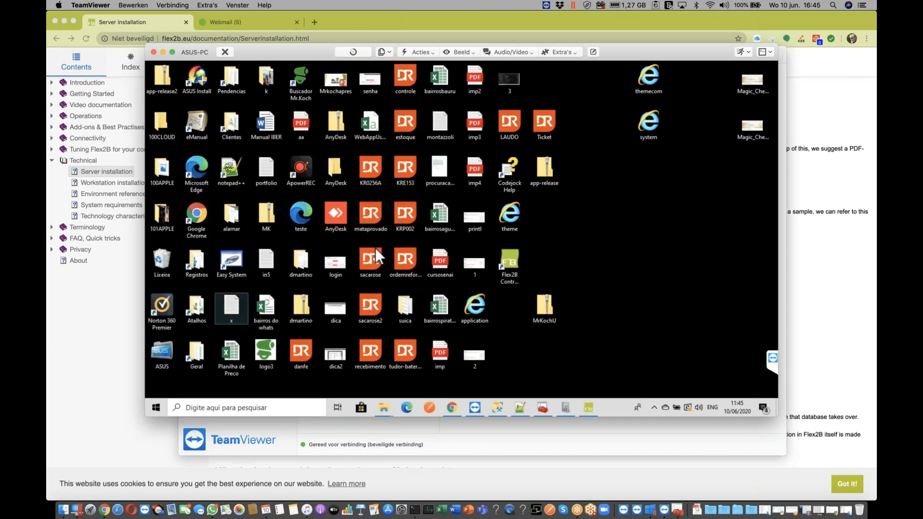
left_click(416, 298)
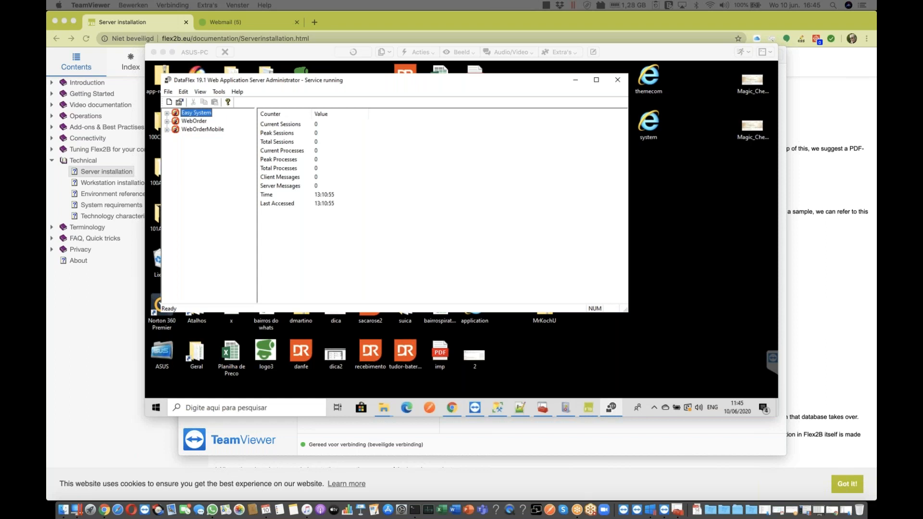
Step: Begin File > Configure New Web Application locally and browse for the program file
left_click(270, 84)
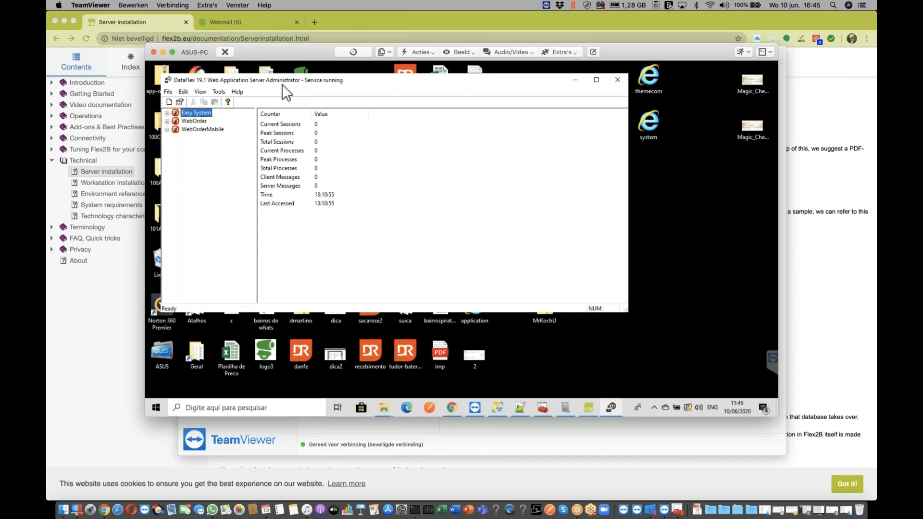
left_click_drag(294, 82, 302, 82)
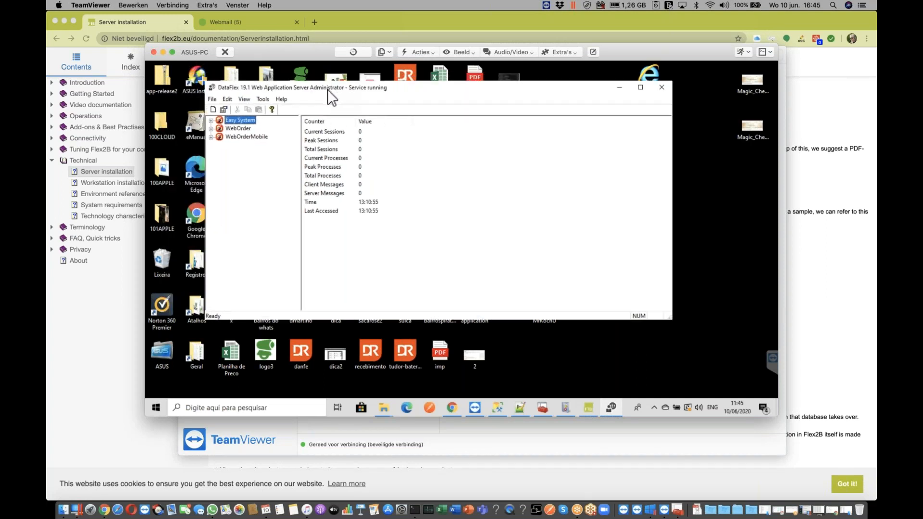
left_click(216, 99)
left_click(225, 108)
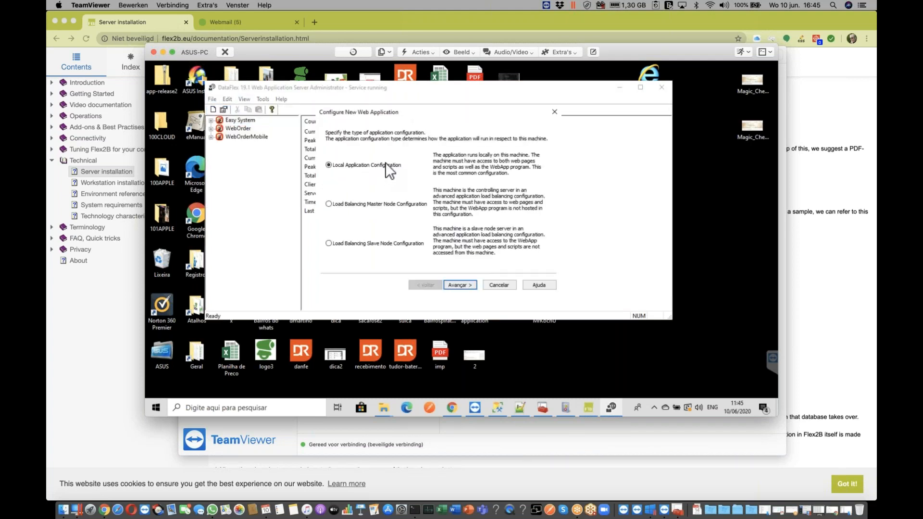
left_click(459, 285)
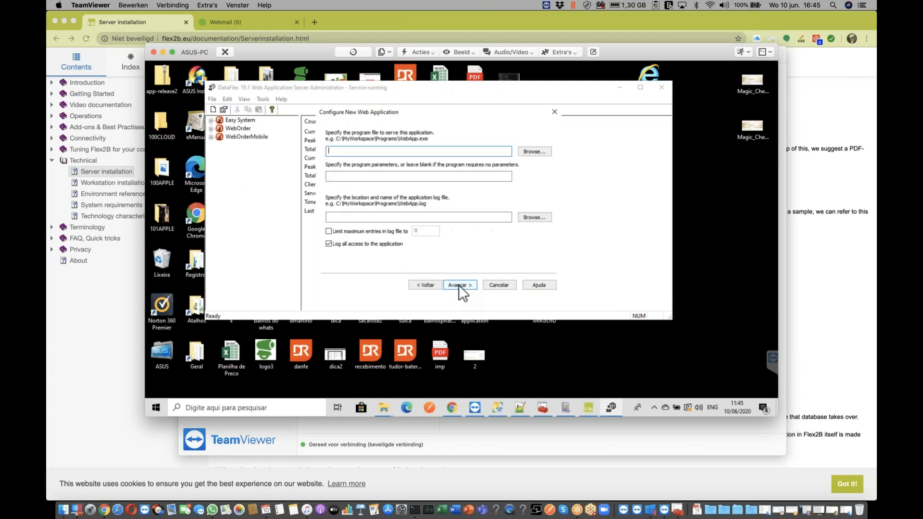
left_click(535, 152)
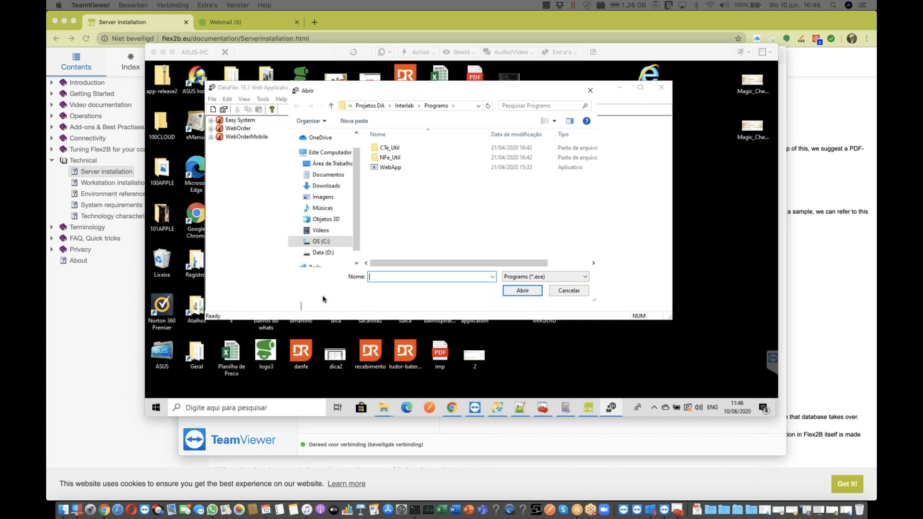
Step: Navigate the Abrir dialog to D:\#Data\#DEMO\BASE\Flex2B\Development191\Programs
left_click(328, 256)
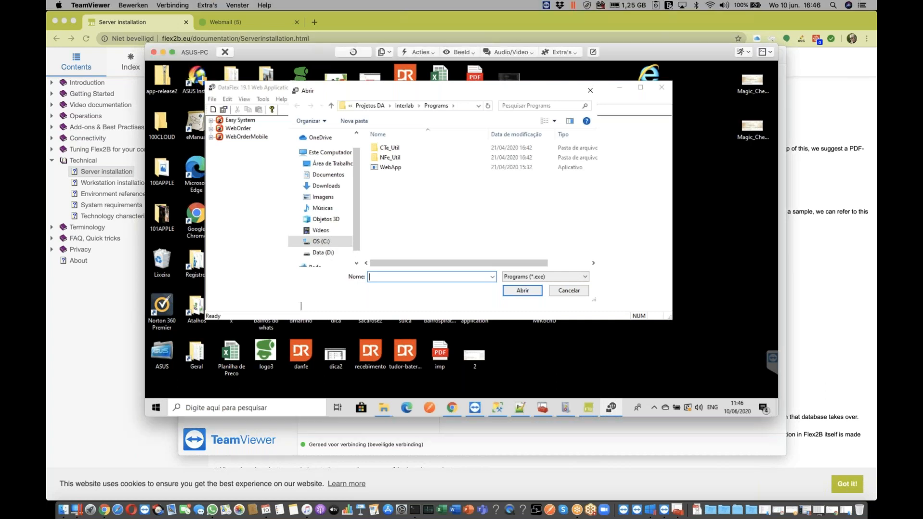
left_click(324, 252)
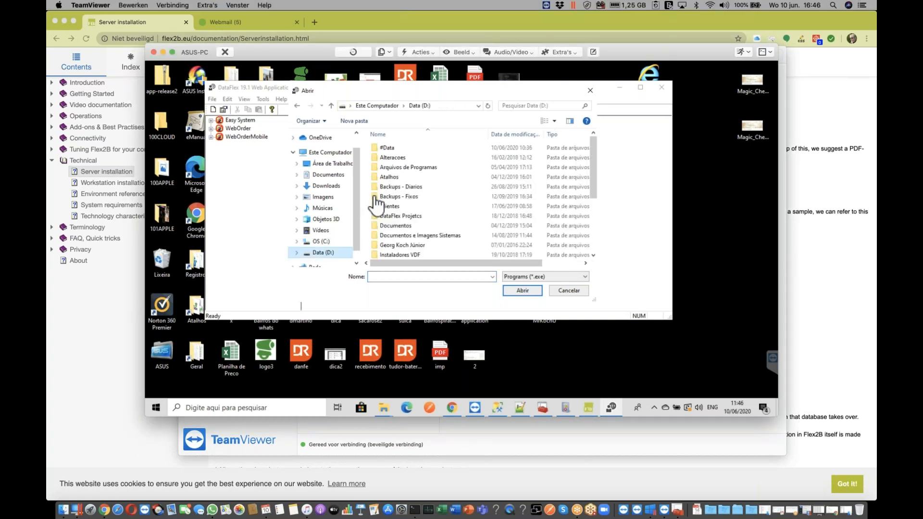
double_click(396, 150)
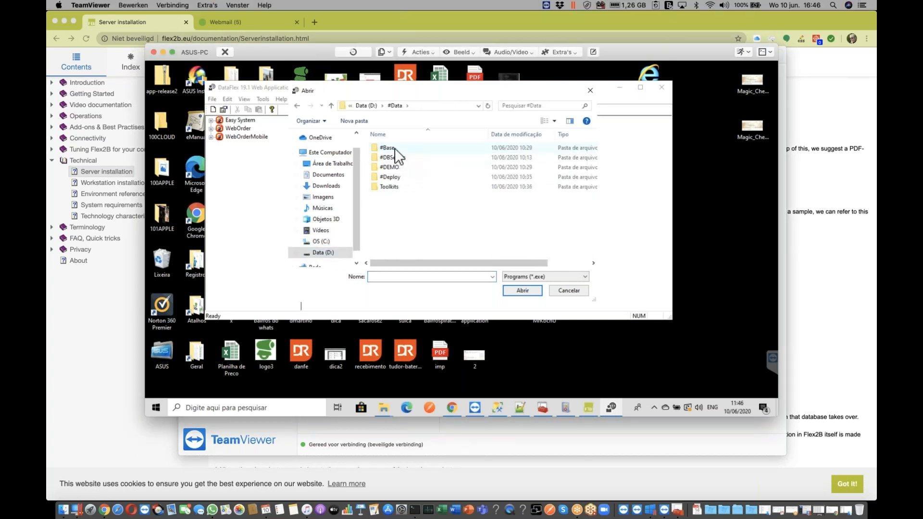
double_click(393, 166)
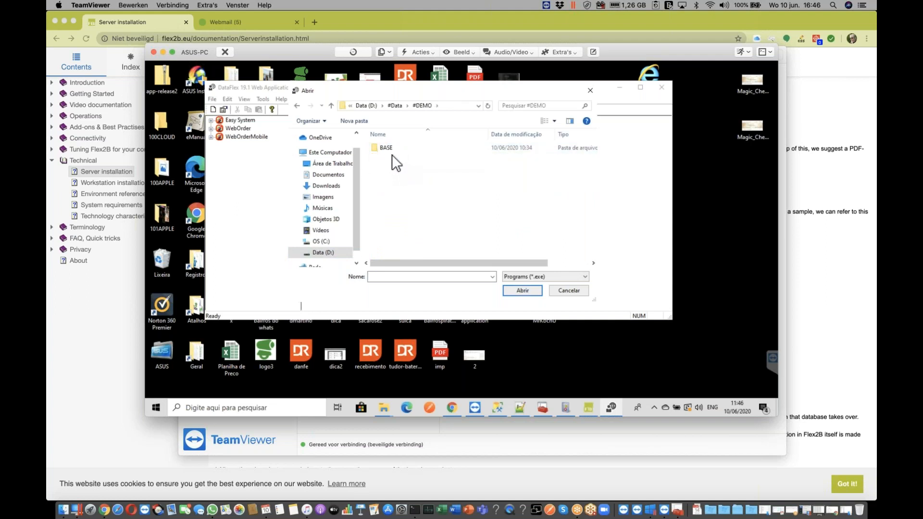
double_click(392, 155)
left_click(393, 160)
double_click(393, 162)
double_click(393, 158)
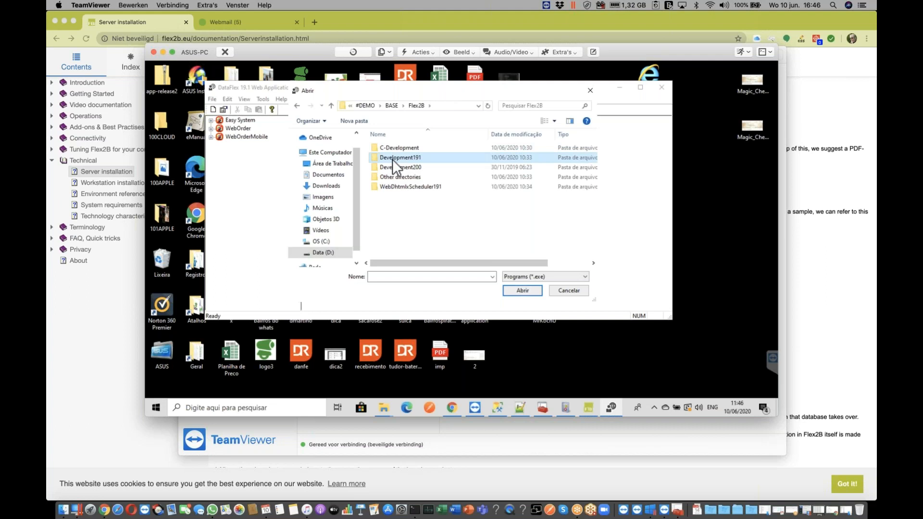
double_click(428, 253)
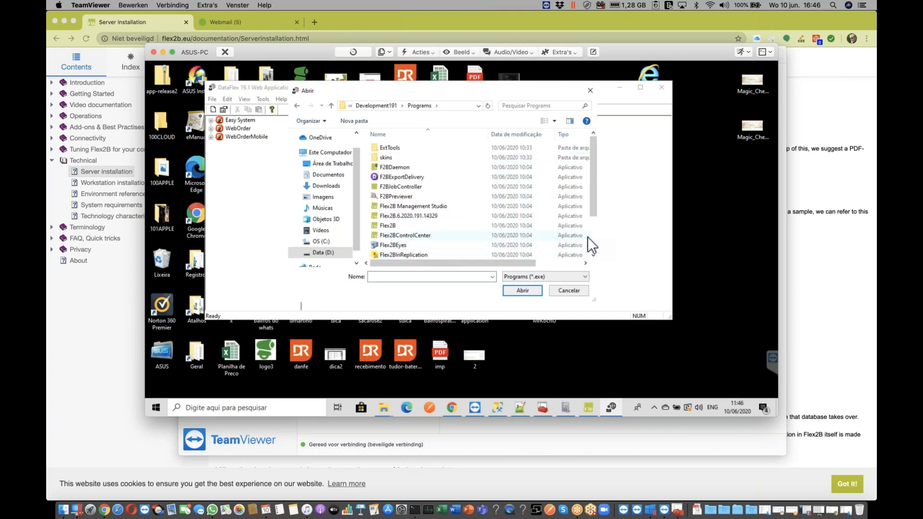
Step: Choose WebApp as the application's program file and confirm it
scroll(592, 239, "down", 2)
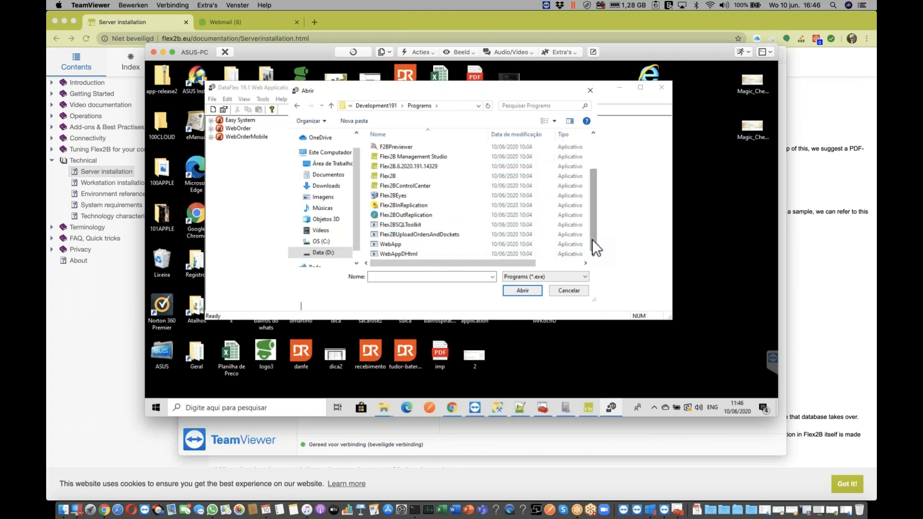
left_click(397, 242)
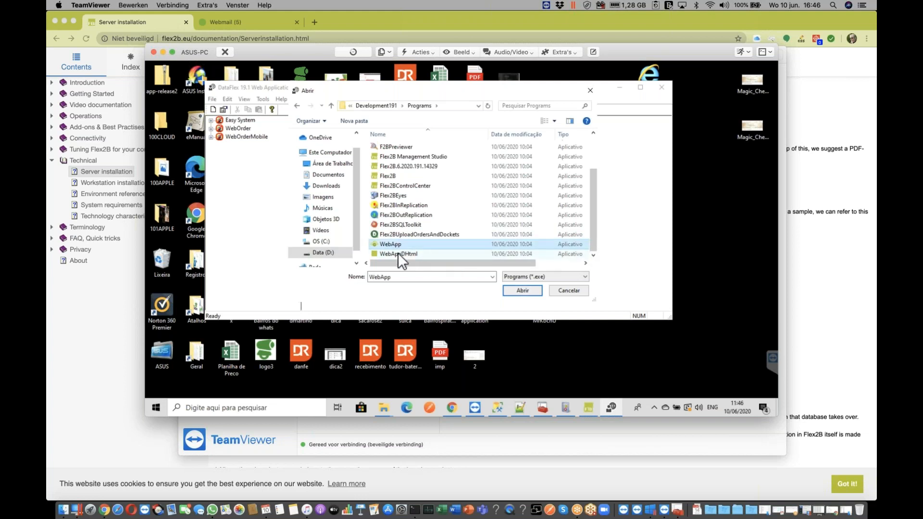
left_click(398, 253)
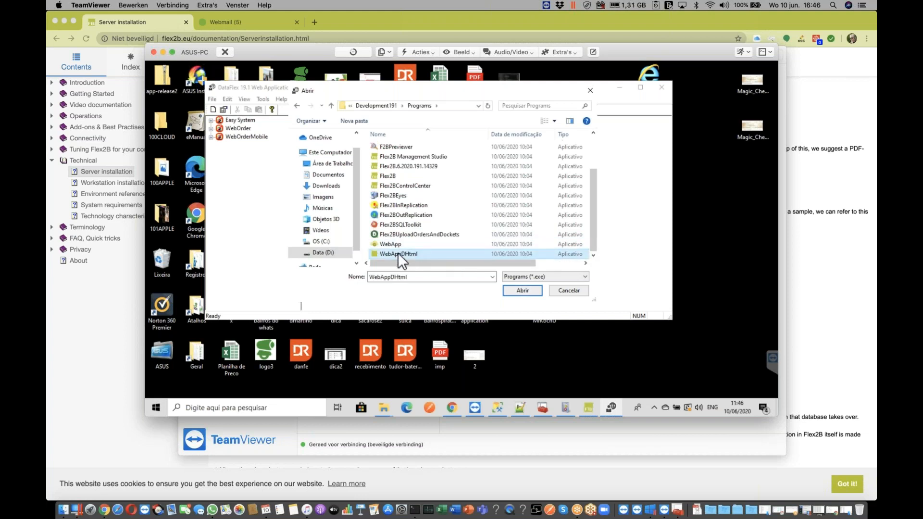
left_click(396, 244)
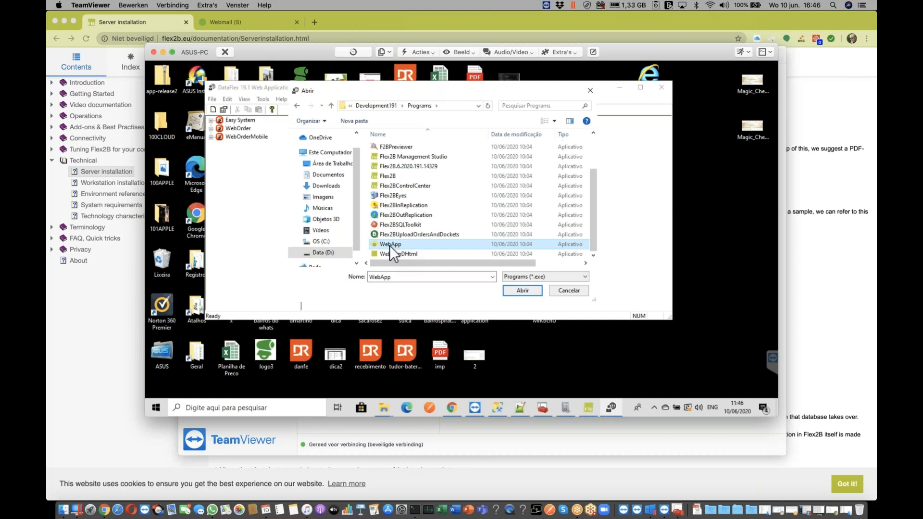
left_click(423, 243)
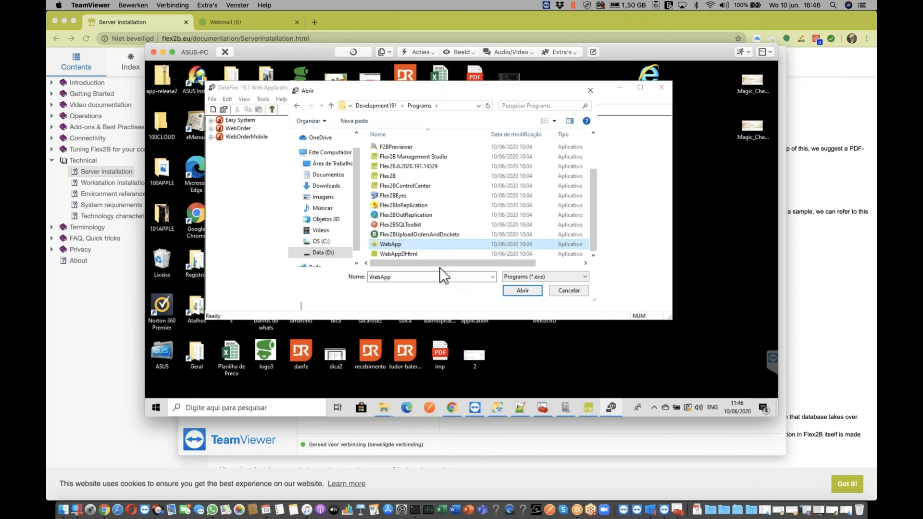
left_click(523, 290)
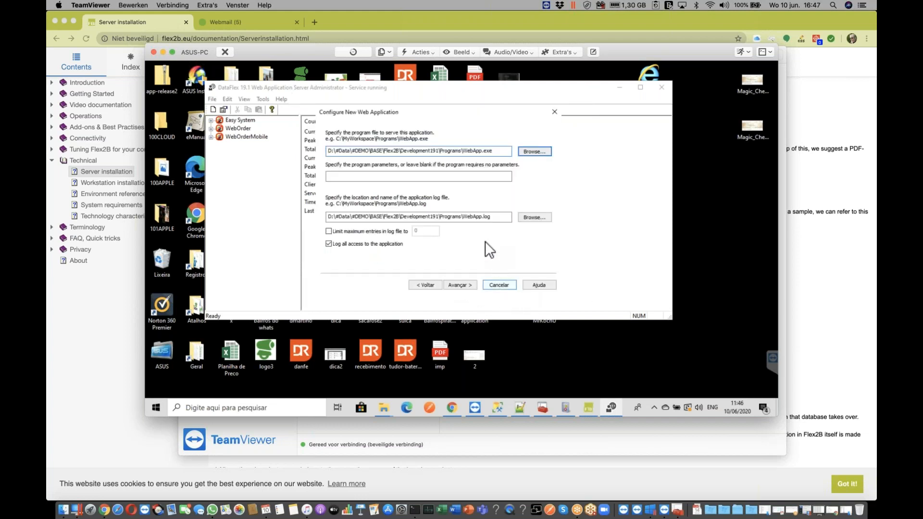
Step: Rename the log to WebApp-WS.log, limit it to 1000 entries, and continue to pooling
left_click(475, 217)
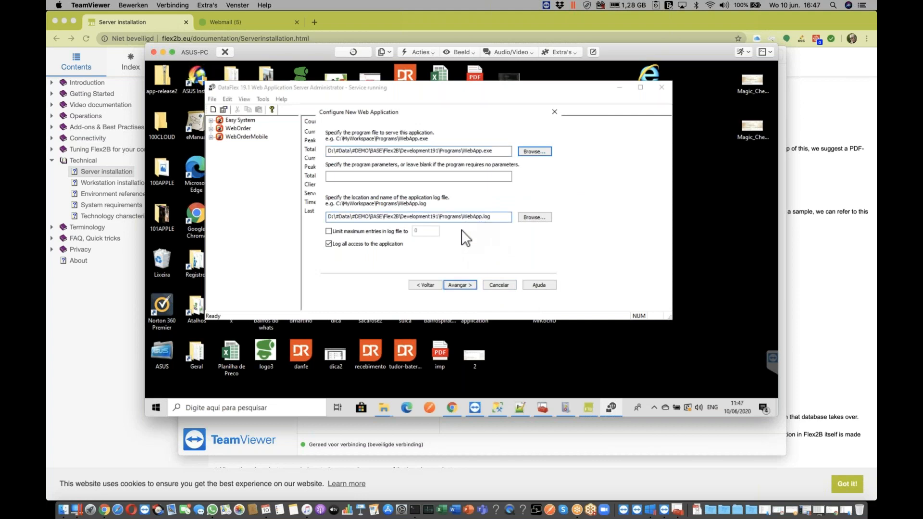
type("-WS")
left_click(394, 233)
left_click(415, 232)
type("1000")
left_click(457, 284)
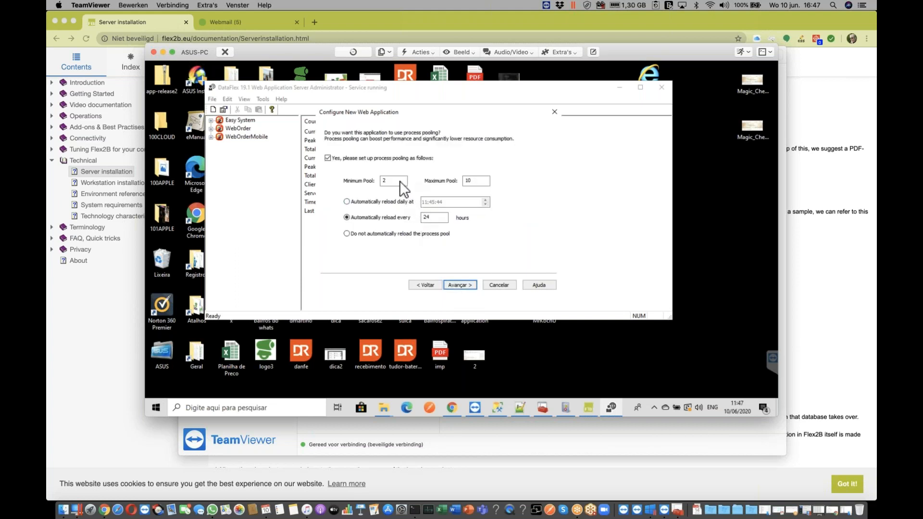
double_click(399, 180)
Step: Keep Default Web Site, rename virtual directory Flex2Beu to Flex2B.eu, and continue to the summary
left_click(459, 285)
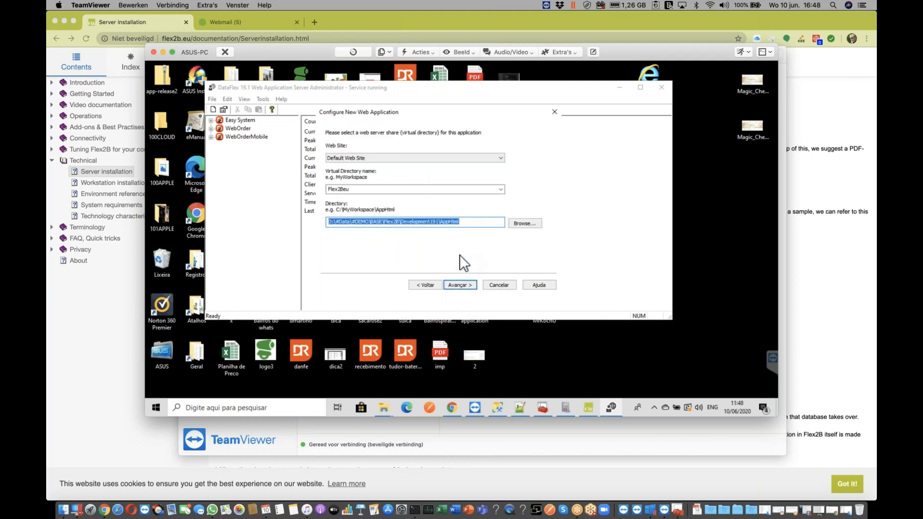
left_click(405, 160)
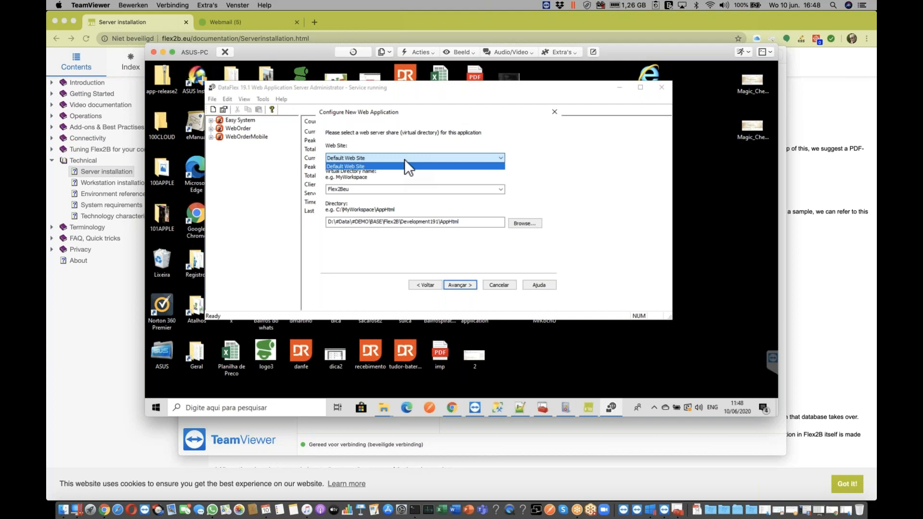
left_click(405, 160)
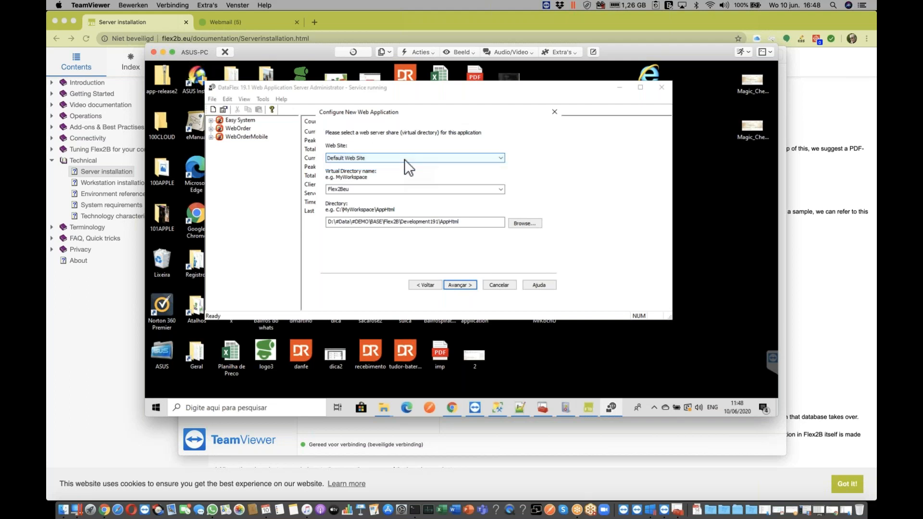
left_click(348, 159)
left_click(348, 159)
left_click(342, 192)
double_click(342, 191)
left_click(344, 190)
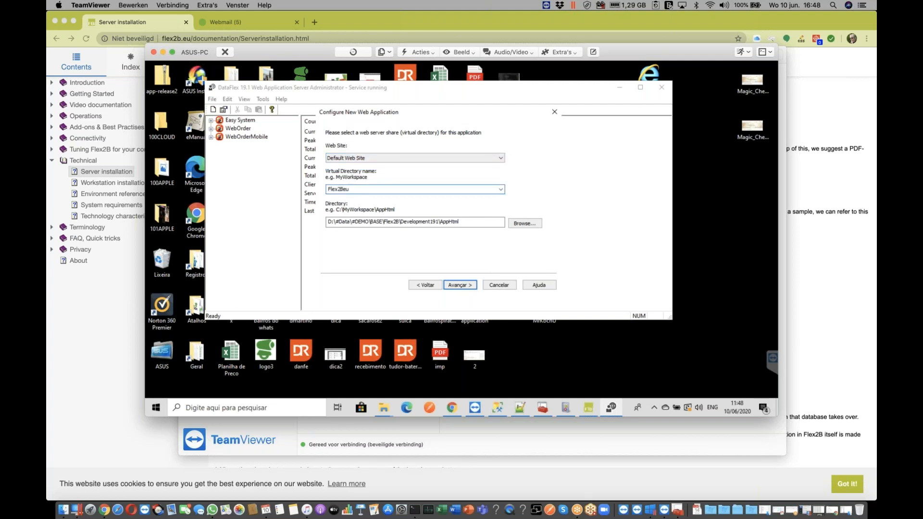
type(".")
left_click(460, 285)
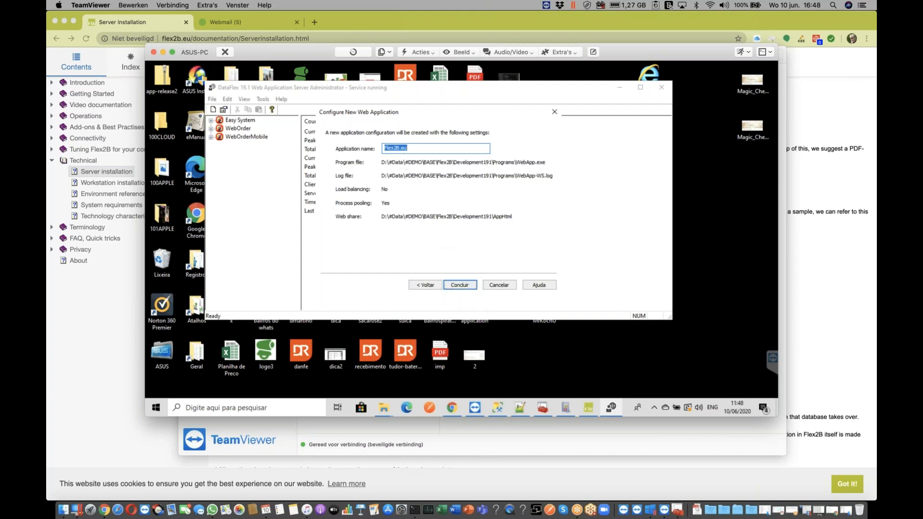
Step: Finish creating the Flex2B.eu web application and expand it to view its counters
left_click(460, 286)
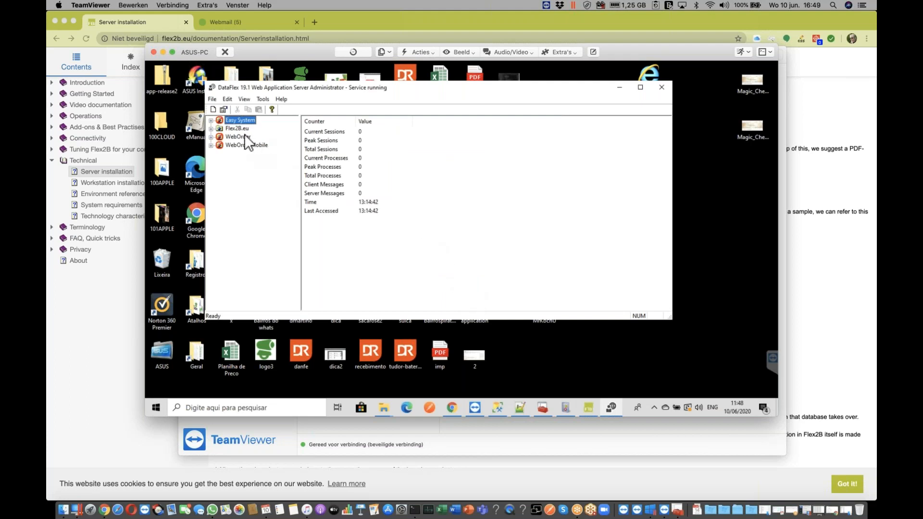
left_click(241, 129)
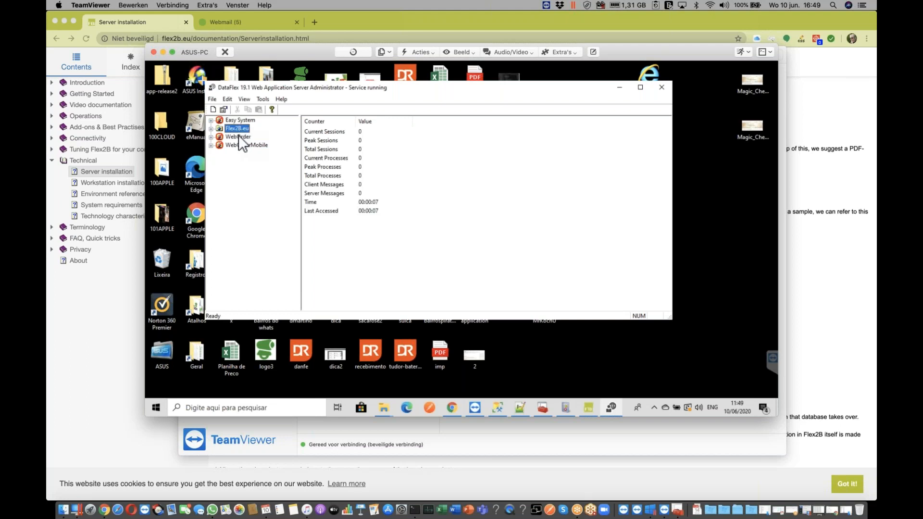
left_click(212, 129)
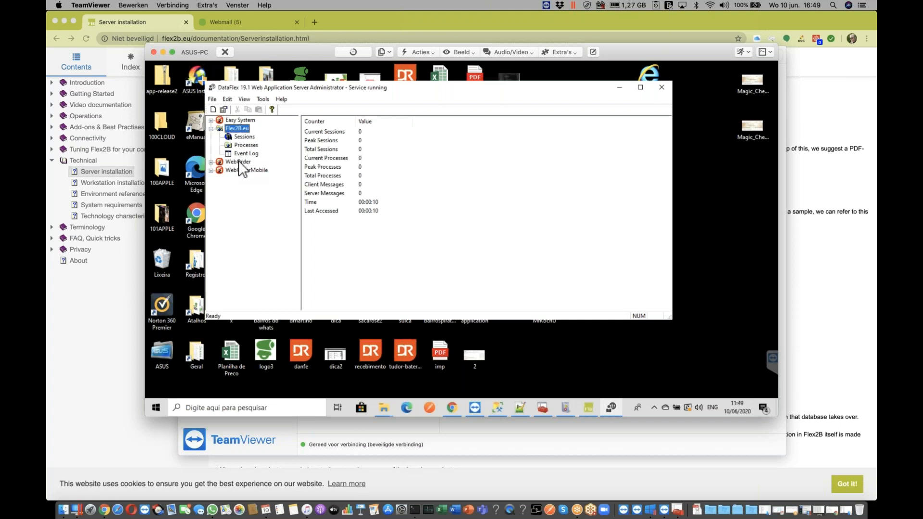
left_click(239, 161)
left_click(238, 129)
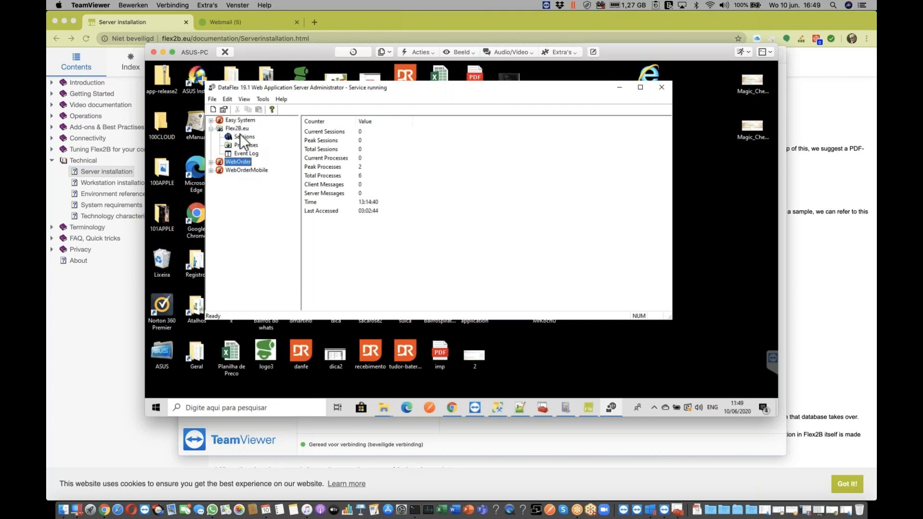
left_click(240, 129)
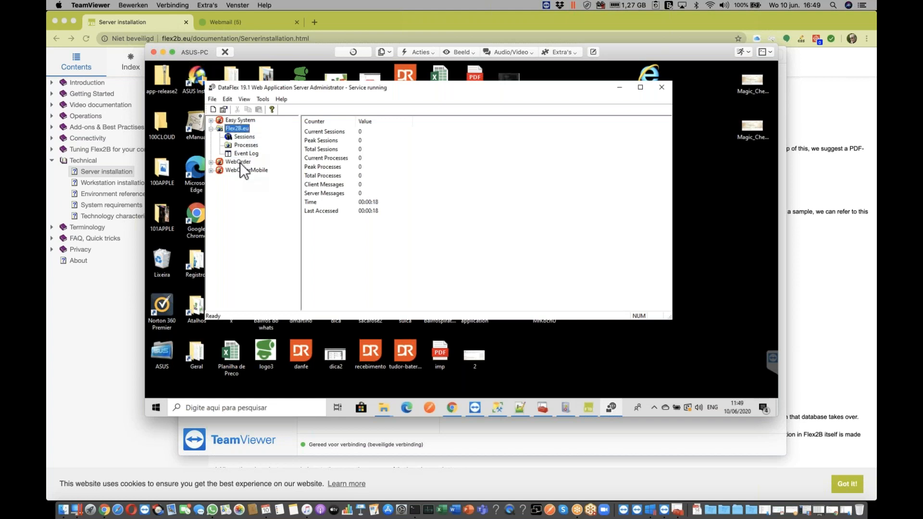
Step: Compare WebOrder and Flex2B.eu statistics, check the empty Flex2B.eu event log, then bring Event Viewer forward
left_click(241, 162)
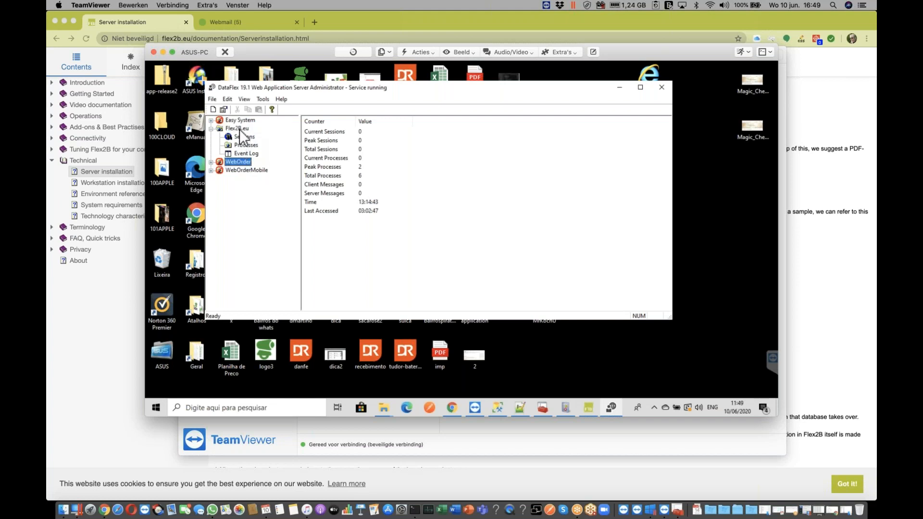
left_click(240, 129)
left_click(238, 161)
left_click(239, 129)
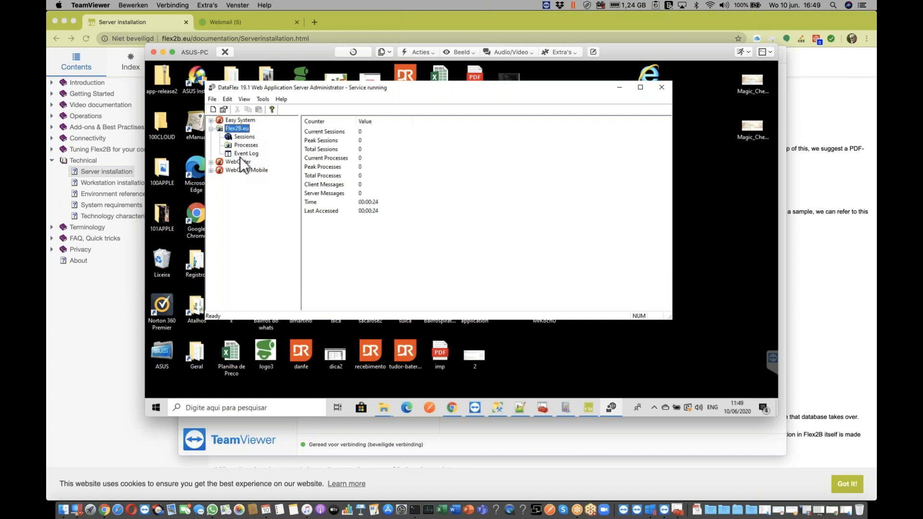
left_click(241, 156)
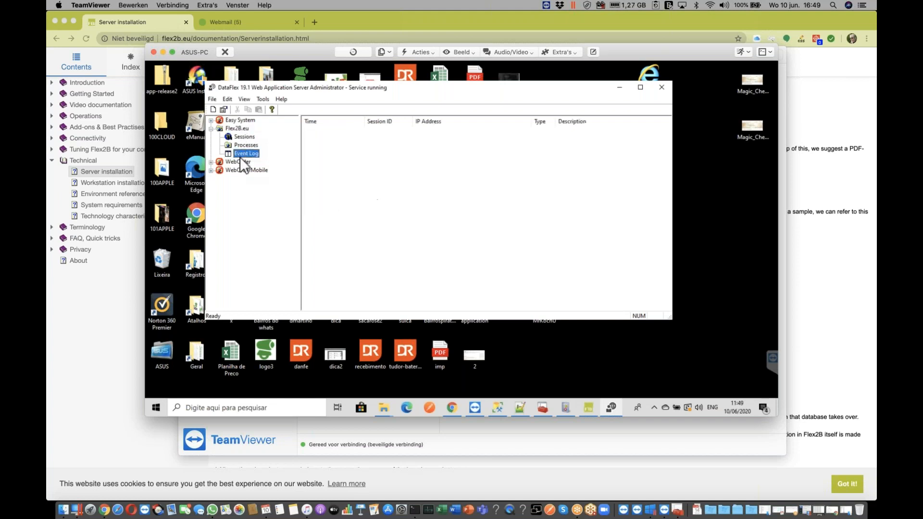
left_click(238, 128)
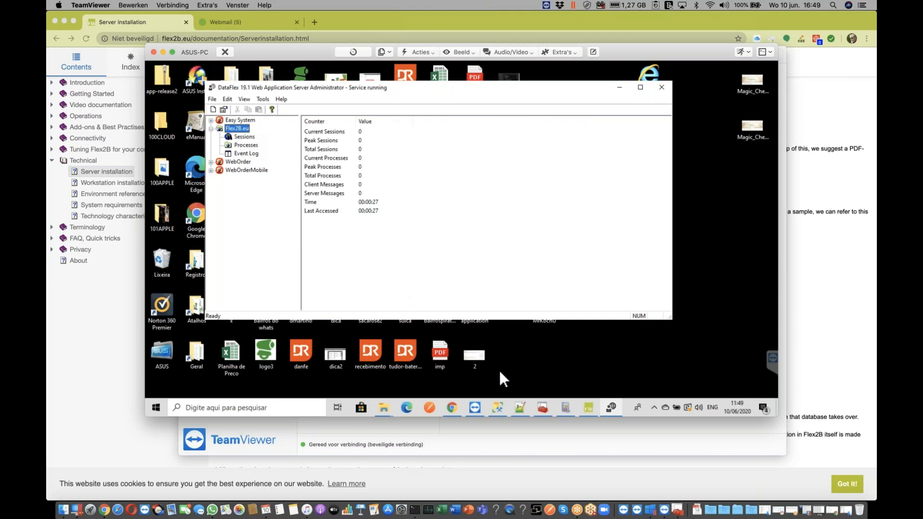
left_click(566, 406)
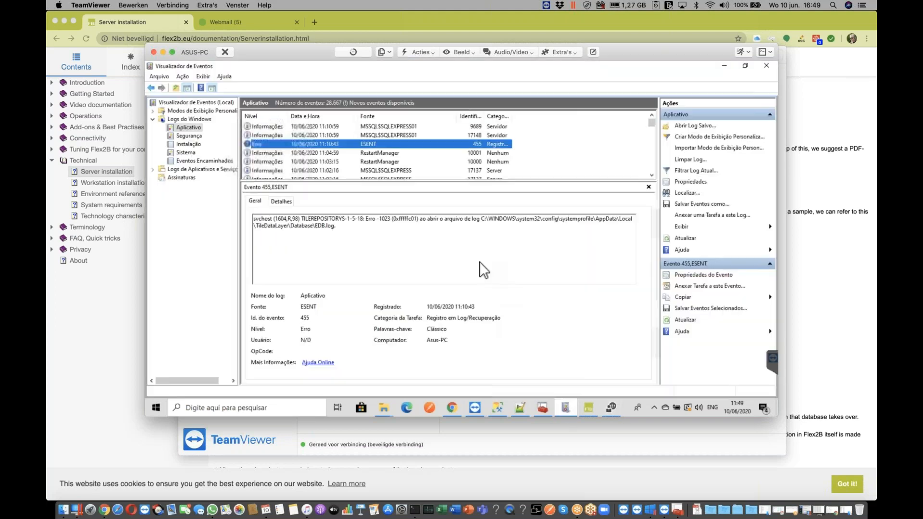
Step: Refresh the Application log and highlight NT AUTHORITY\SYSTEM in the DataFlex error 312 description
left_click(686, 239)
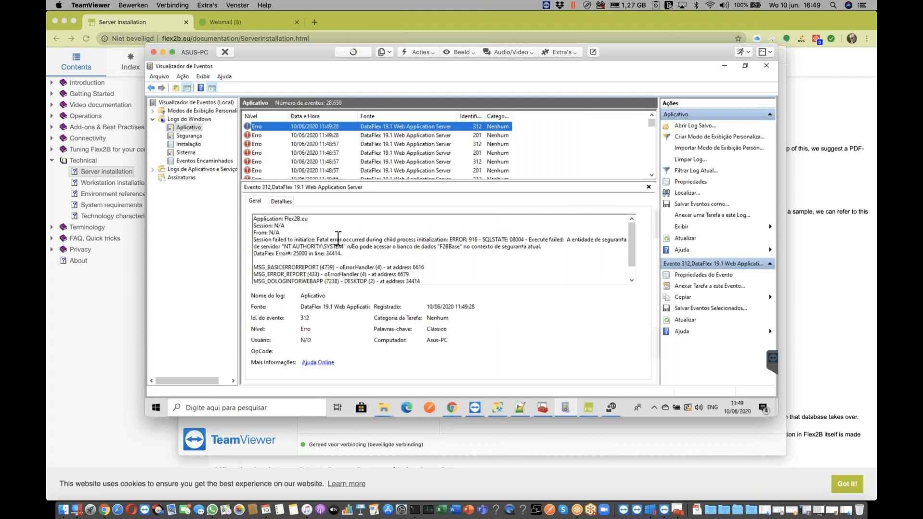
left_click_drag(306, 246, 343, 246)
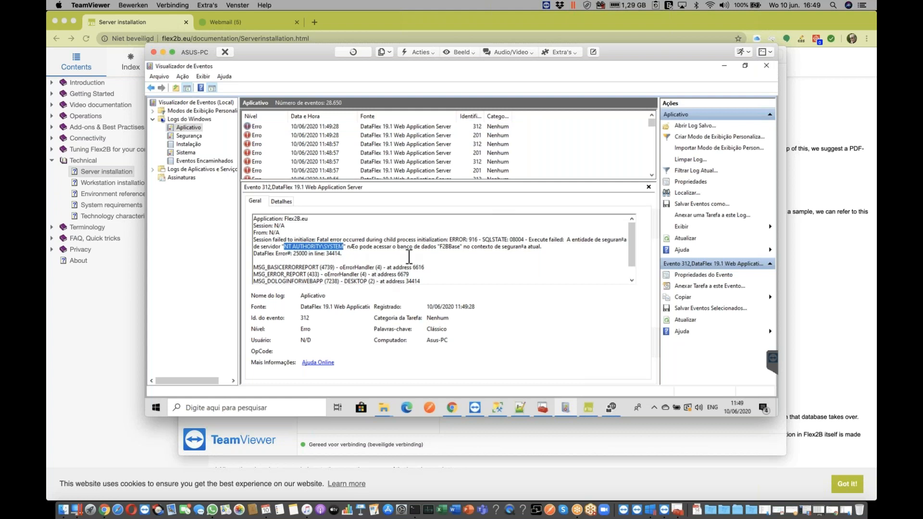
Step: Start a 'services' search, then review the UserName and Secret entries in the Notepad++ SQL settings file
left_click(156, 408)
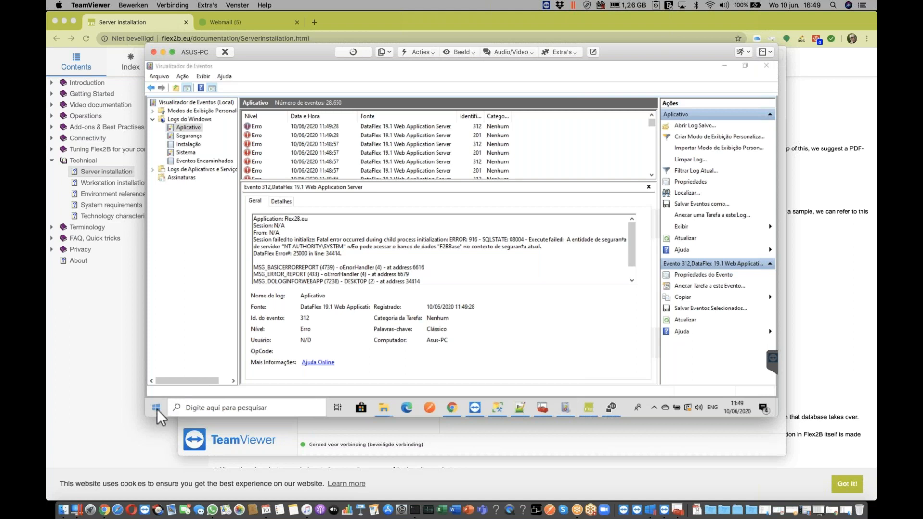
type("ser")
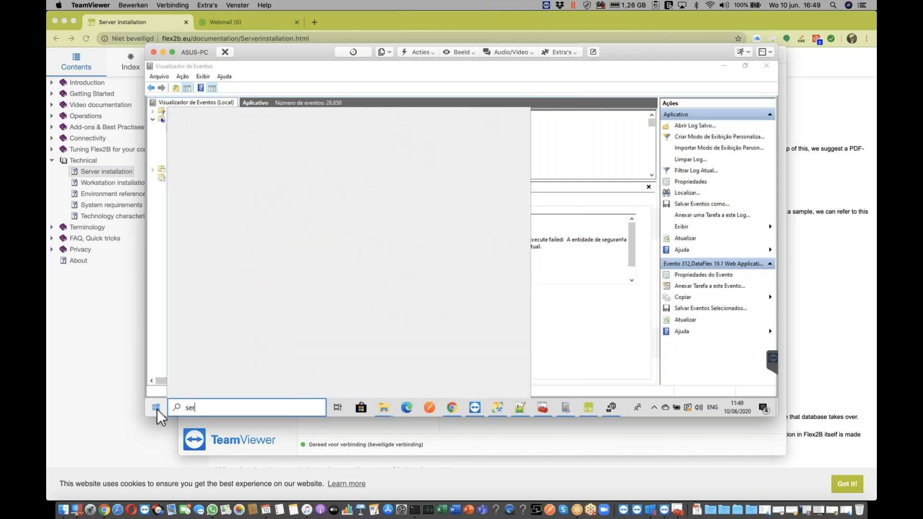
type("vices")
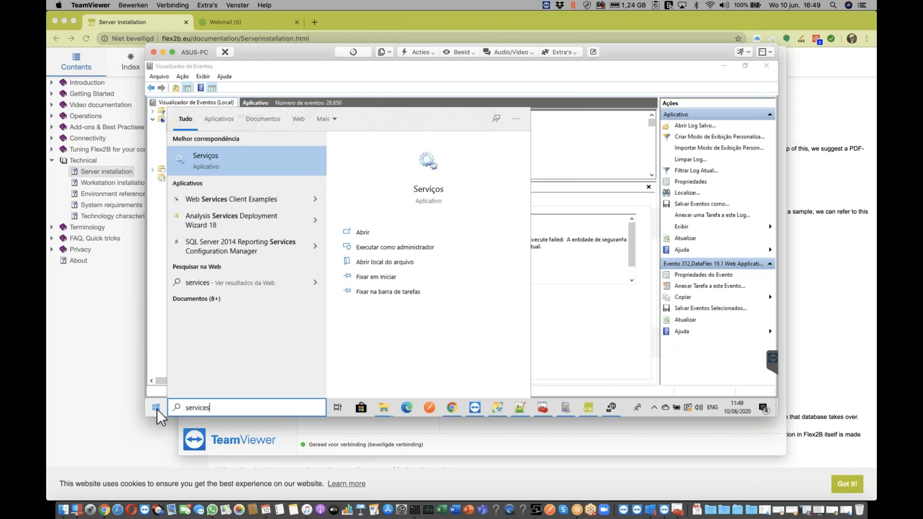
left_click(521, 410)
left_click(581, 164)
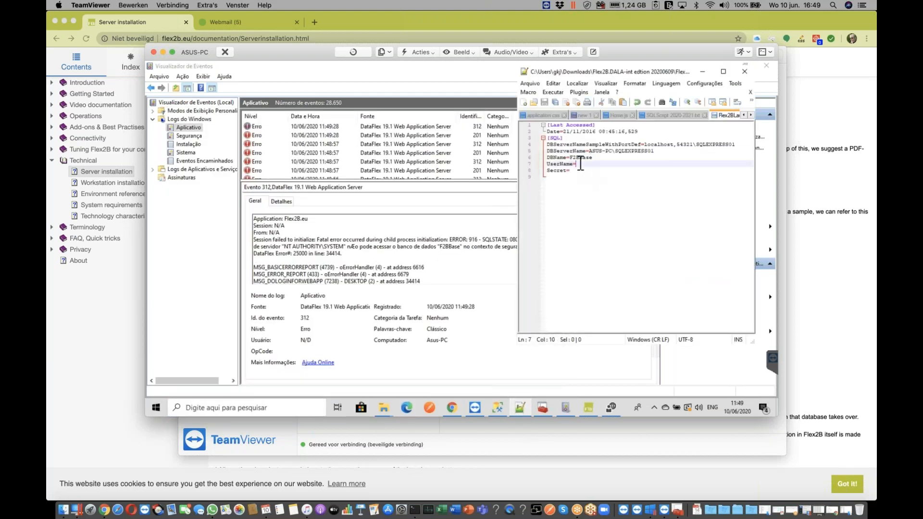
left_click(574, 171)
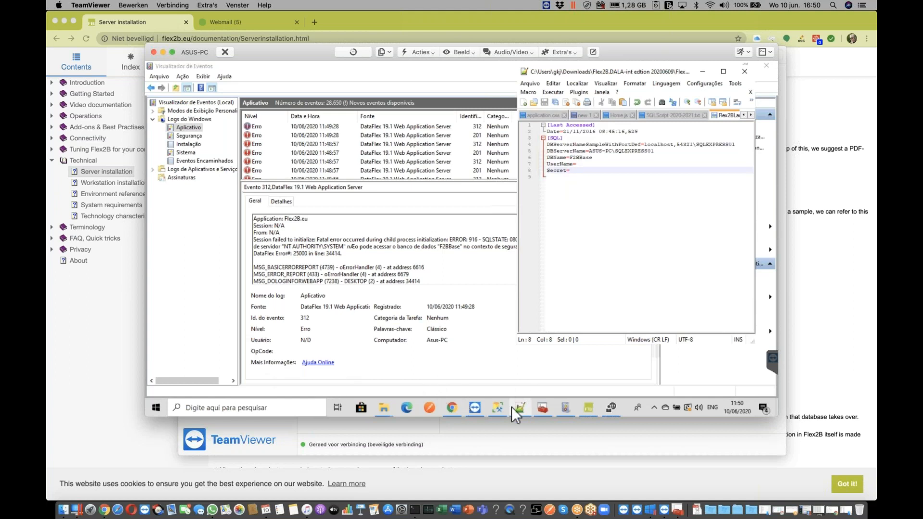
Step: Search 'services' again and launch the Services console from the results
left_click(157, 408)
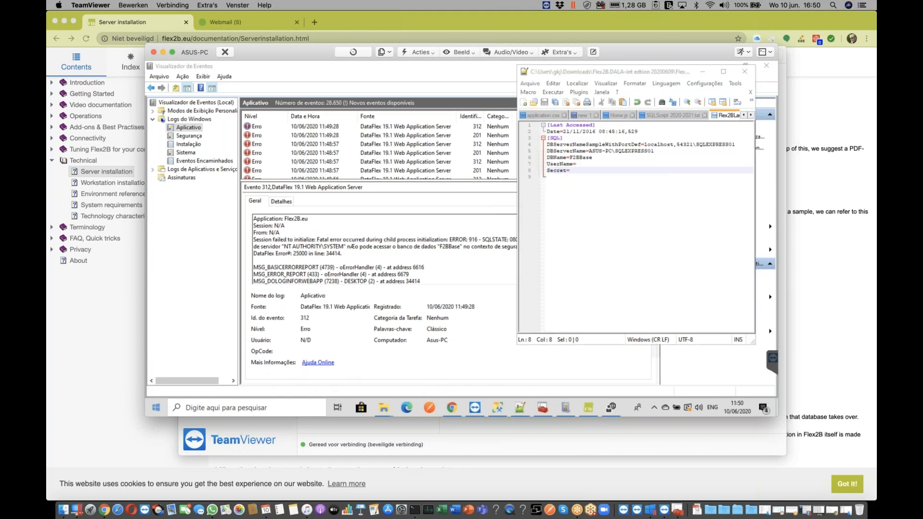
type("ser")
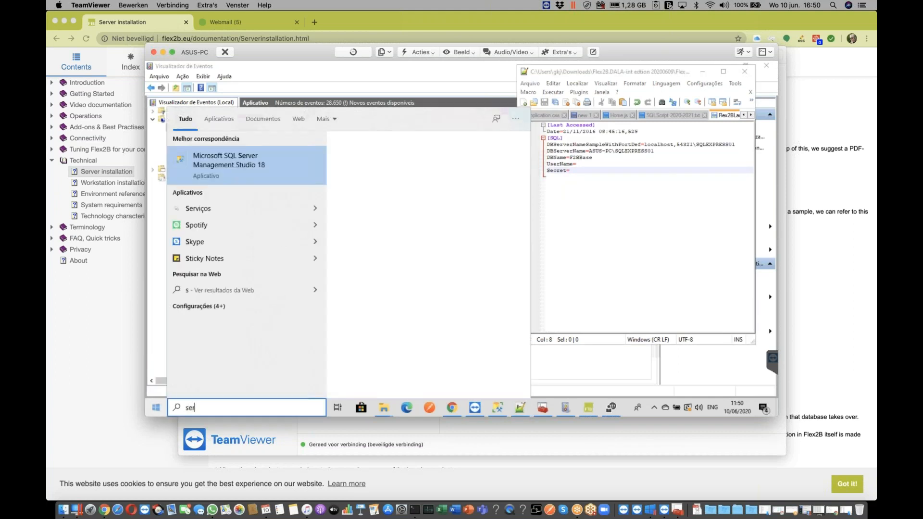
type("vices")
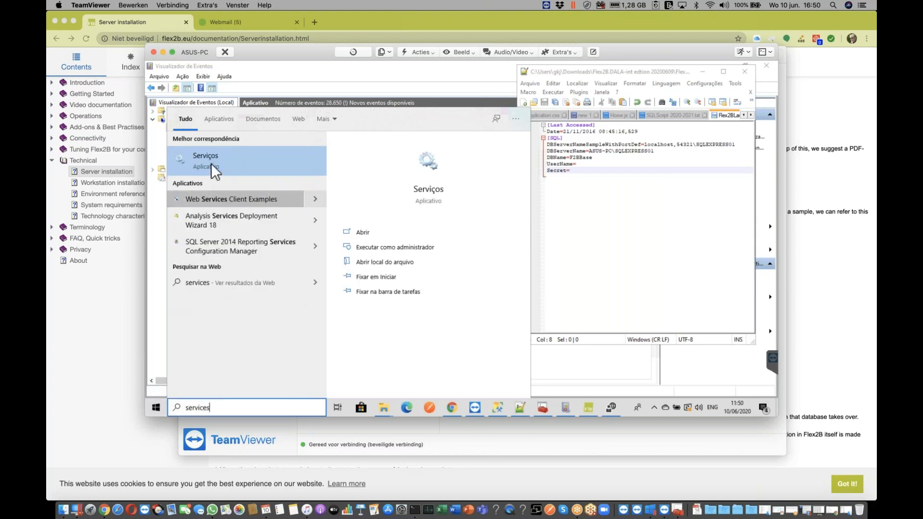
left_click(215, 171)
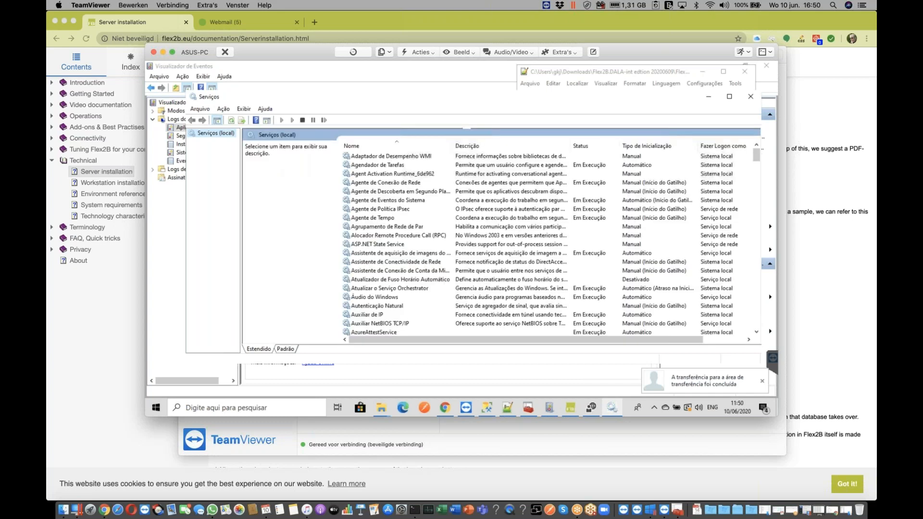
Step: Find DataFlex 19.1 Web Application Server in the services list and open its Properties
left_click(358, 209)
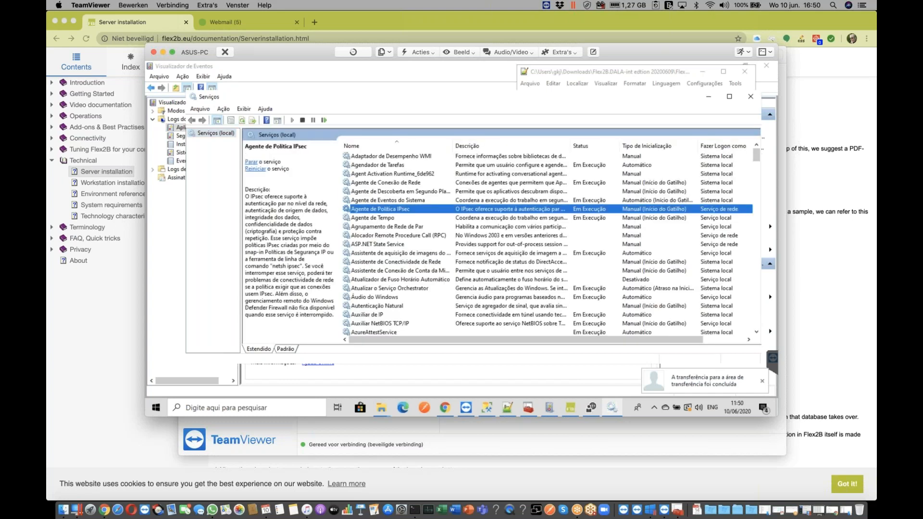
type("dataflex")
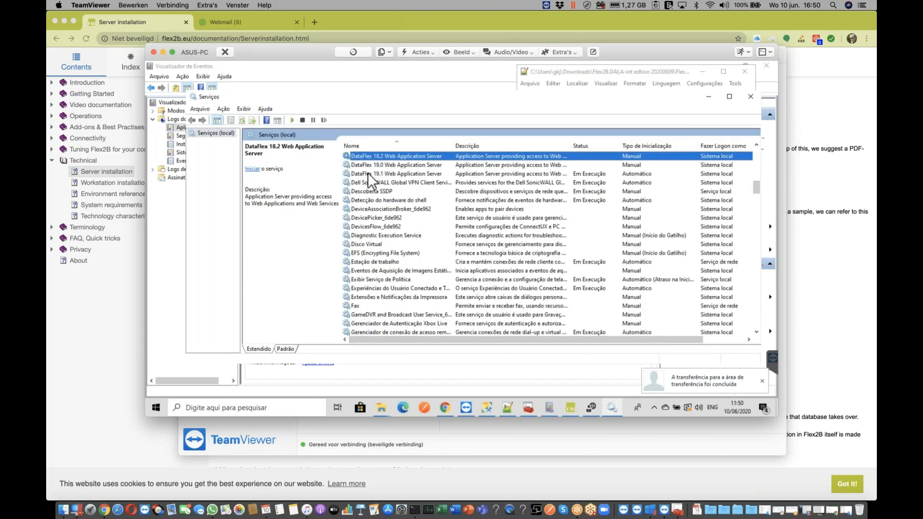
left_click(368, 174)
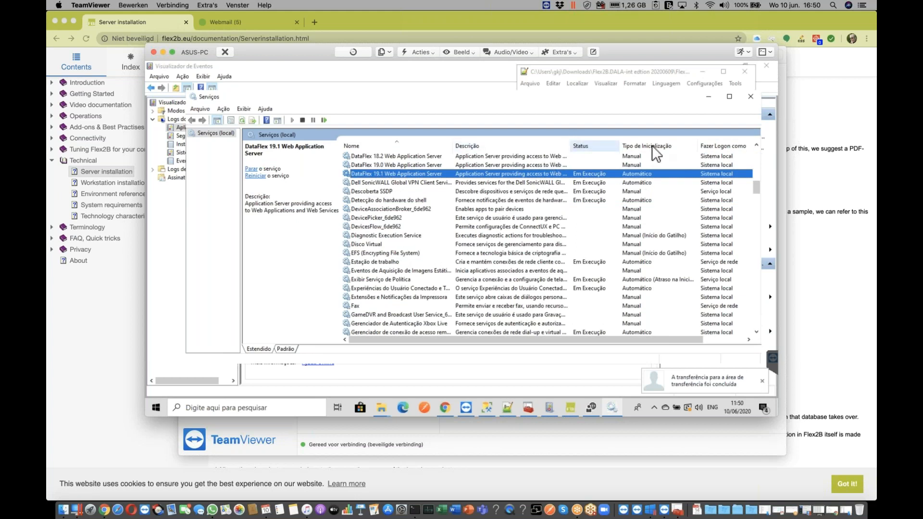
mouse_move(700, 145)
left_mouse_down()
mouse_move(745, 144)
mouse_move(676, 145)
left_mouse_up()
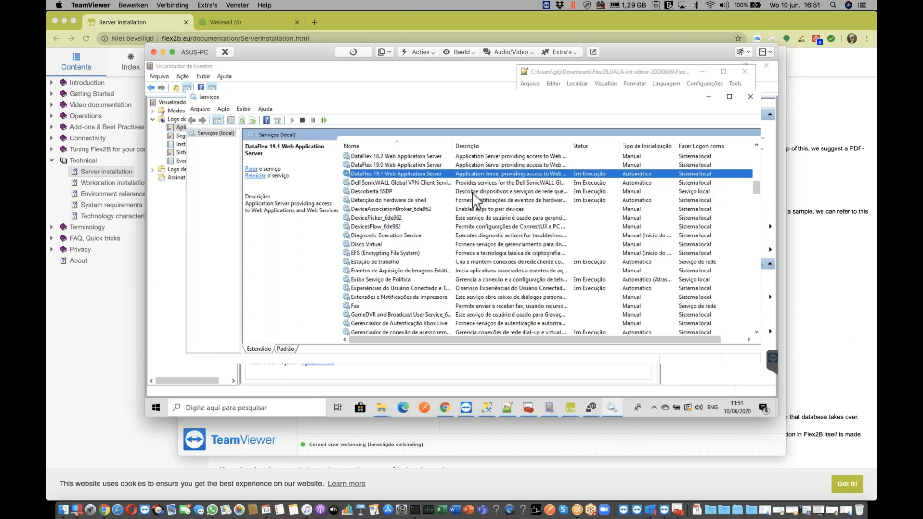
right_click(433, 171)
left_click(466, 260)
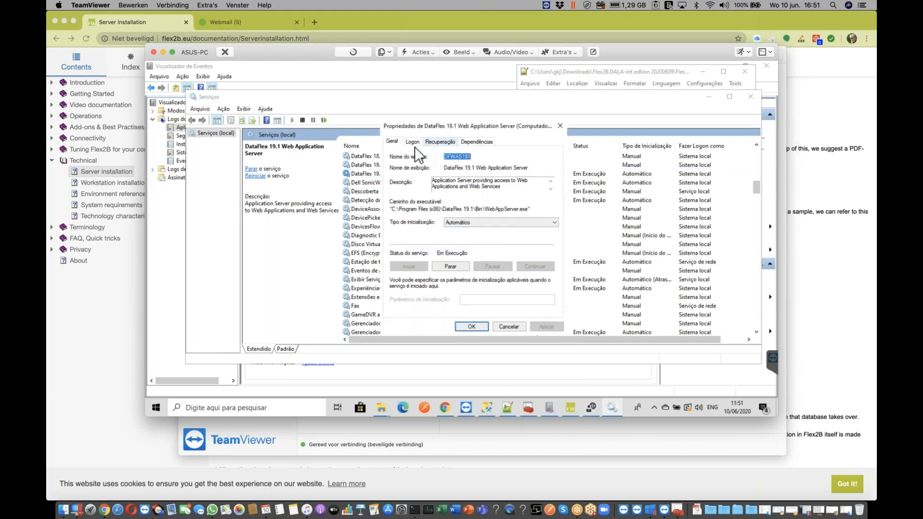
Step: On the Logon tab, set the service to run as a local ASUS-PC user account
left_click(413, 142)
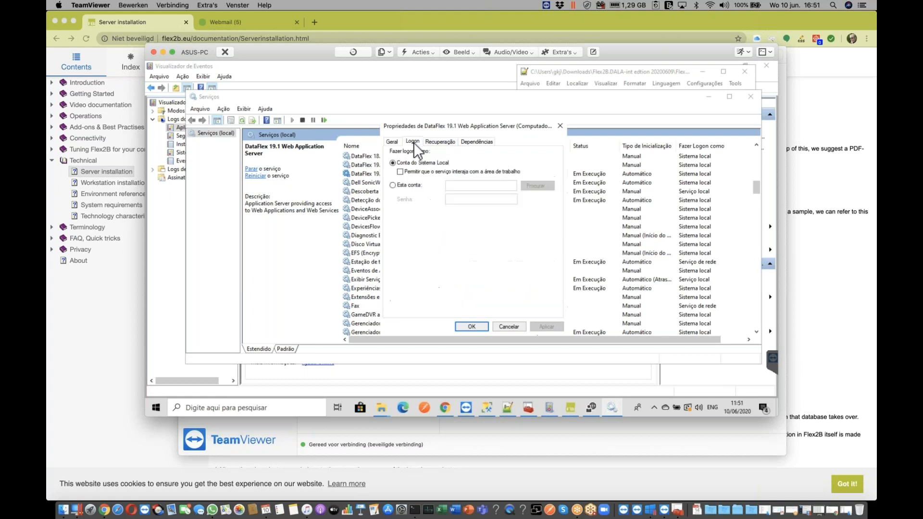
left_click(400, 187)
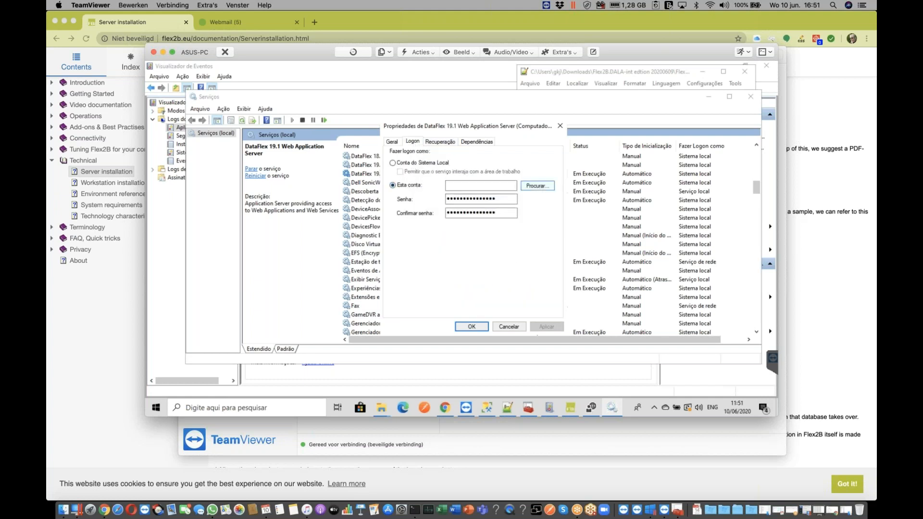
left_click(538, 186)
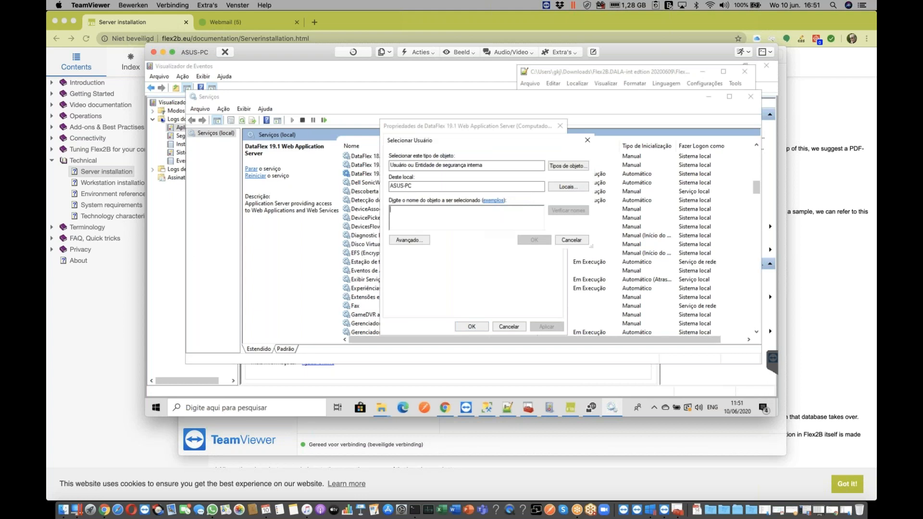
left_click(408, 240)
left_click(593, 220)
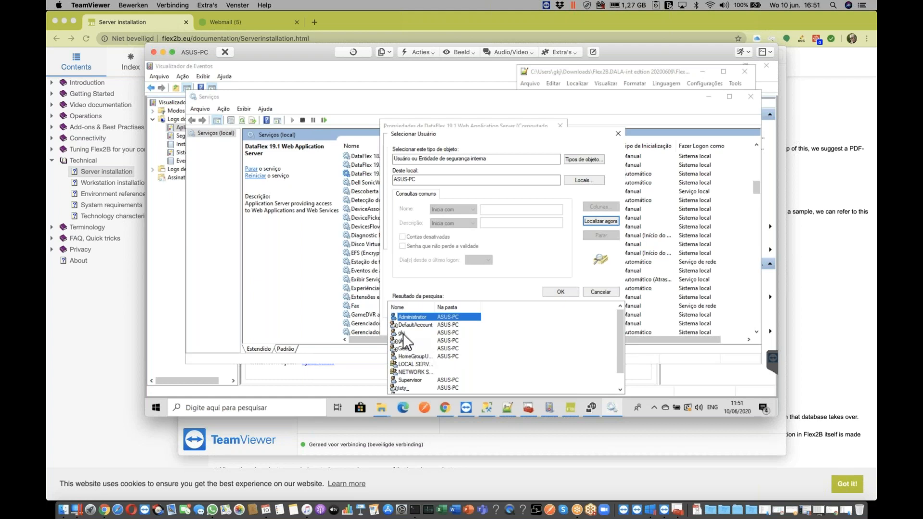
left_click(403, 334)
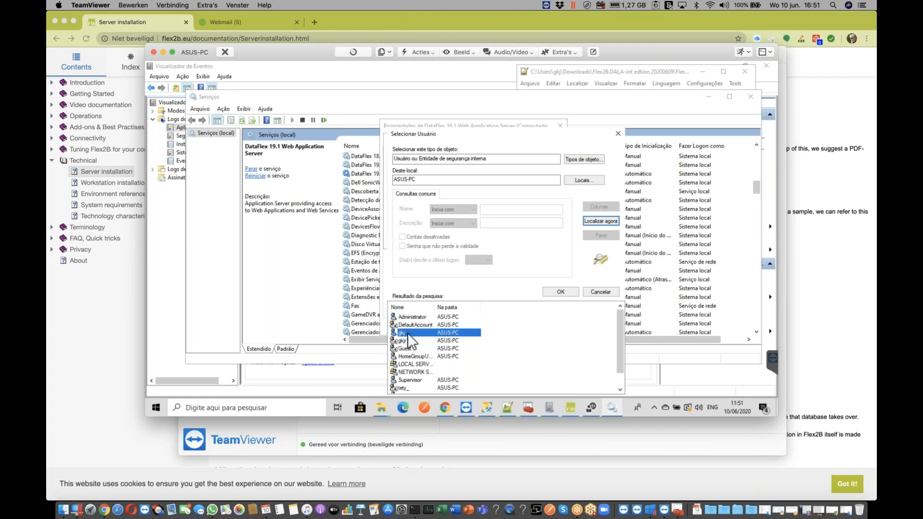
double_click(407, 334)
left_click(533, 238)
Step: Clear the prefilled password fields and enter the account's password
left_click_drag(495, 198, 420, 197)
key("BackSpace")
key("Tab")
key("BackSpace")
left_click(469, 199)
type("*******")
key("BackSpace")
key("BackSpace")
key("BackSpace")
key("BackSpace")
key("BackSpace")
key("BackSpace")
key("BackSpace")
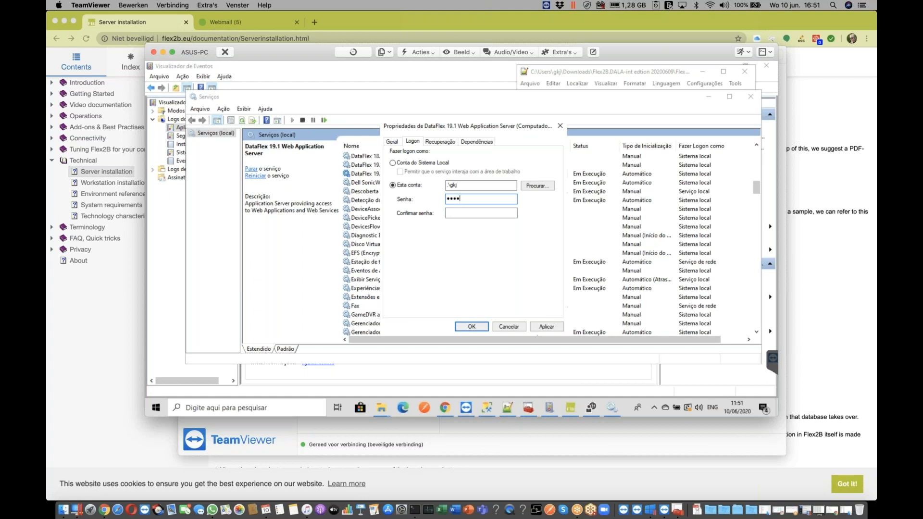
type("******")
key("BackSpace")
key("BackSpace")
key("BackSpace")
key("BackSpace")
key("BackSpace")
key("BackSpace")
type("**********")
key("Tab")
type("*********")
Step: Apply the new logon account, close the properties and restart the DataFlex 19.1 service
left_click(547, 326)
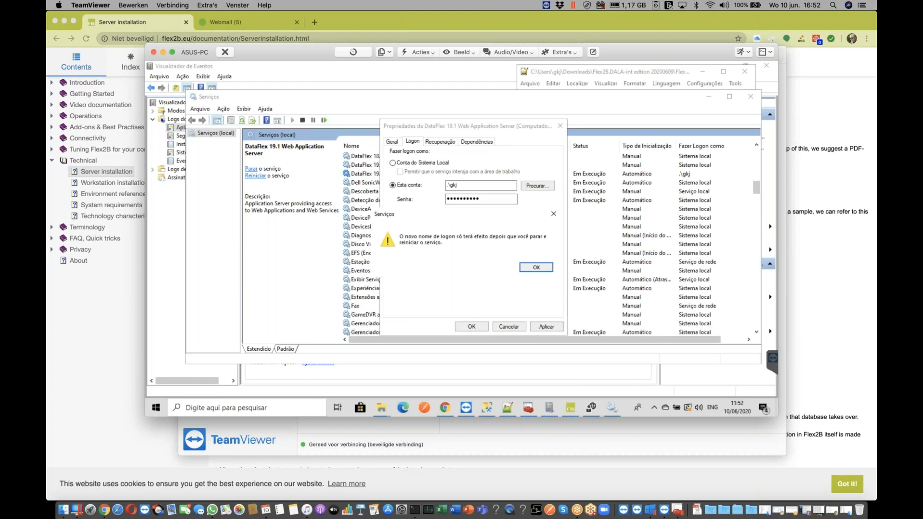
key("Return")
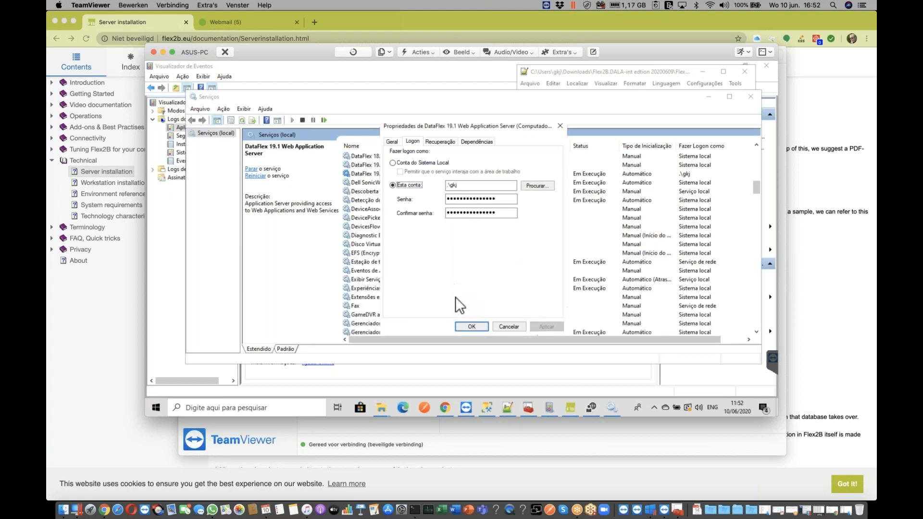
left_click(470, 327)
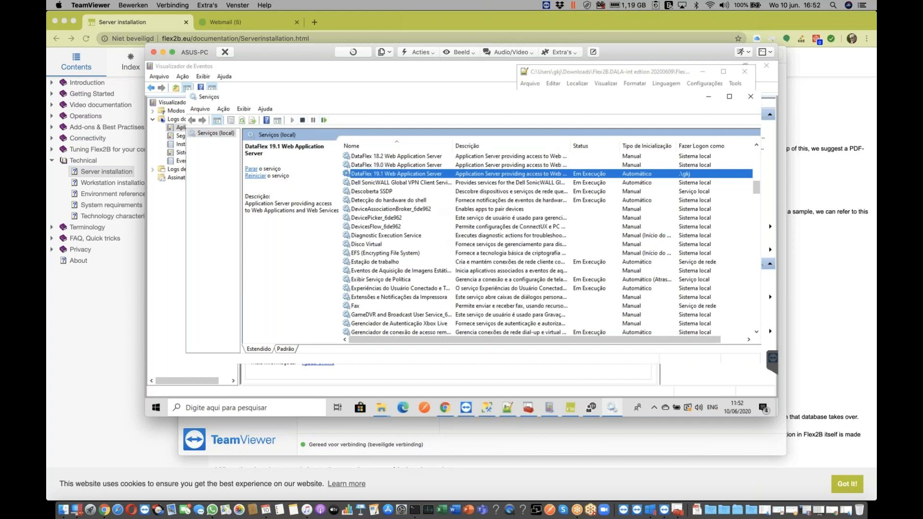
left_click(424, 181)
left_click(422, 175)
left_click(321, 120)
Step: Recheck WebOrder and Flex2B.eu statistics in the DataFlex administrator, then bring Chrome forward
left_click(591, 407)
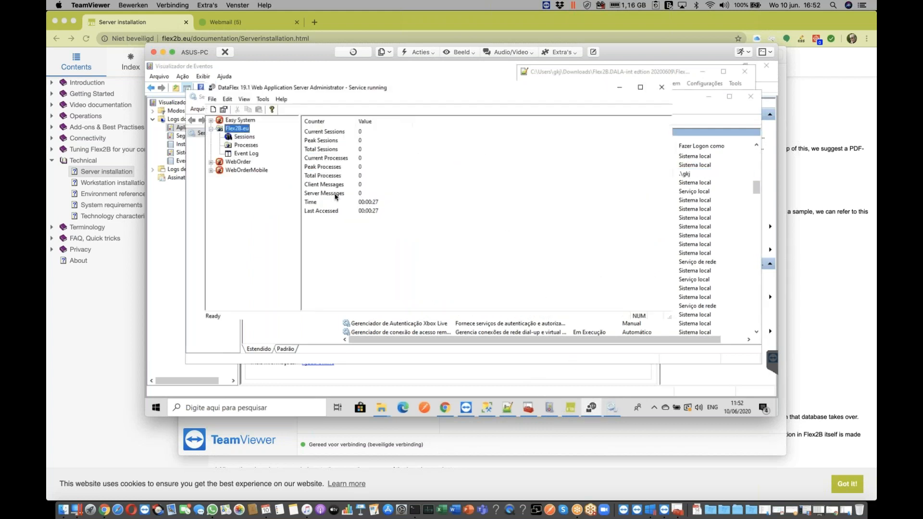
left_click(244, 163)
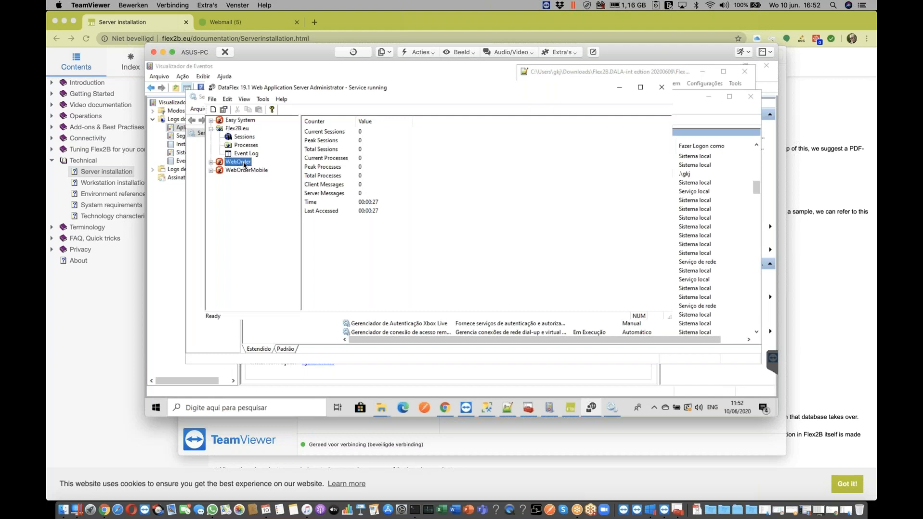
left_click(241, 130)
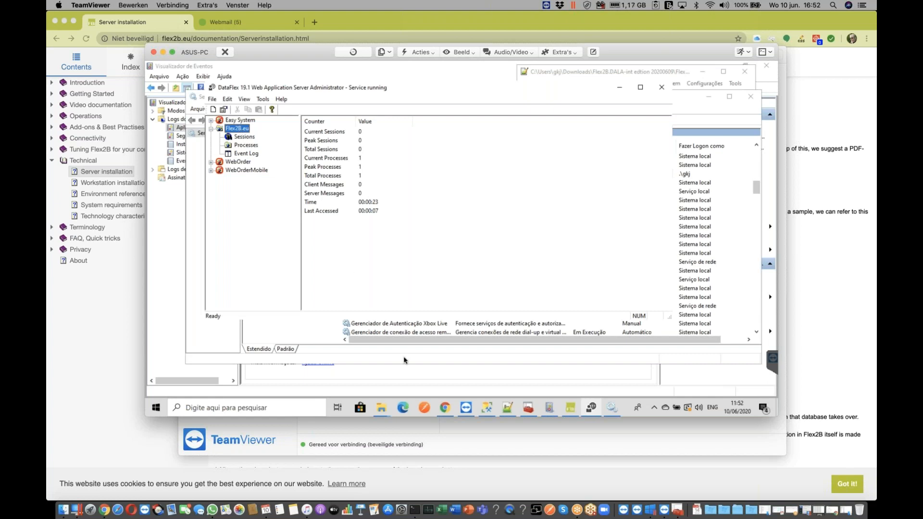
left_click(445, 407)
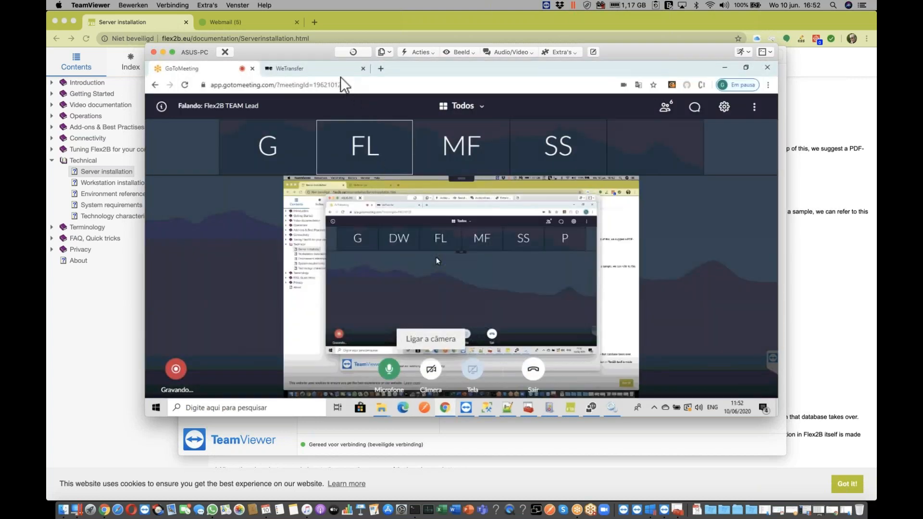
left_click(380, 68)
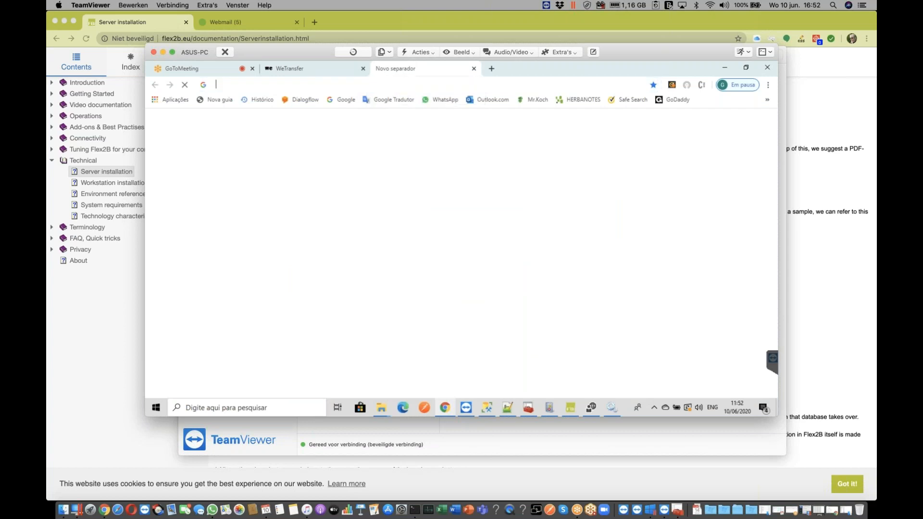
left_click(358, 85)
type("https")
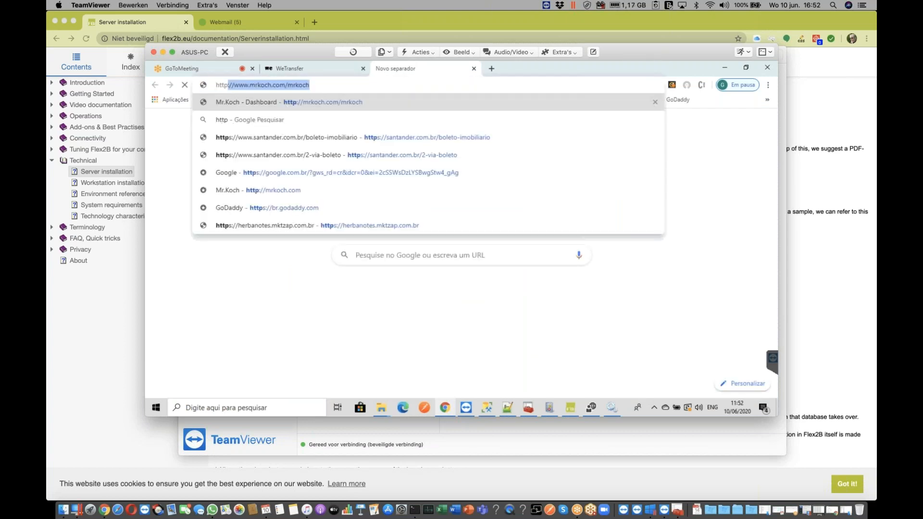
key("BackSpace")
key("BackSpace")
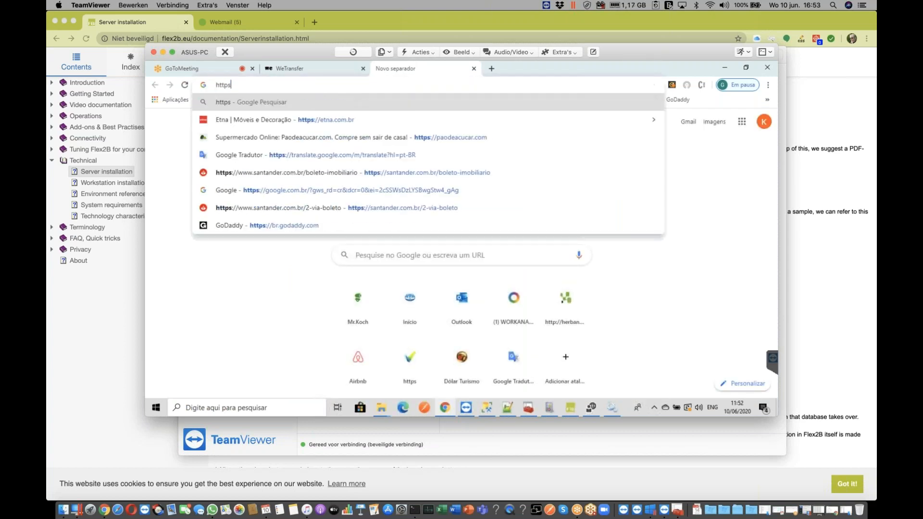
type("://l")
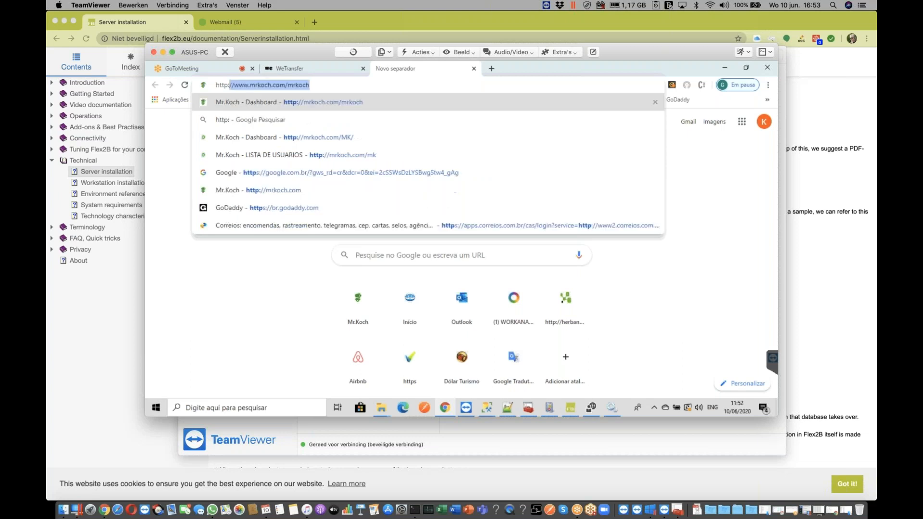
type("ocalhos")
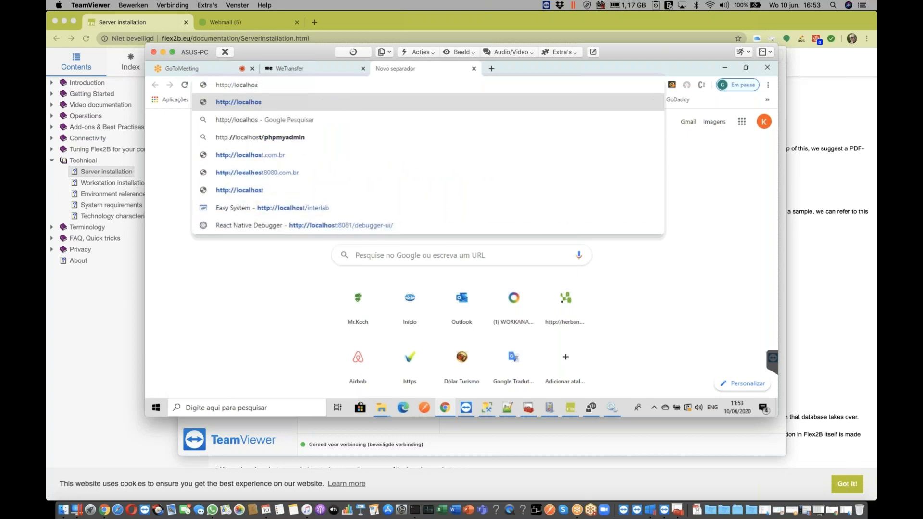
type("t")
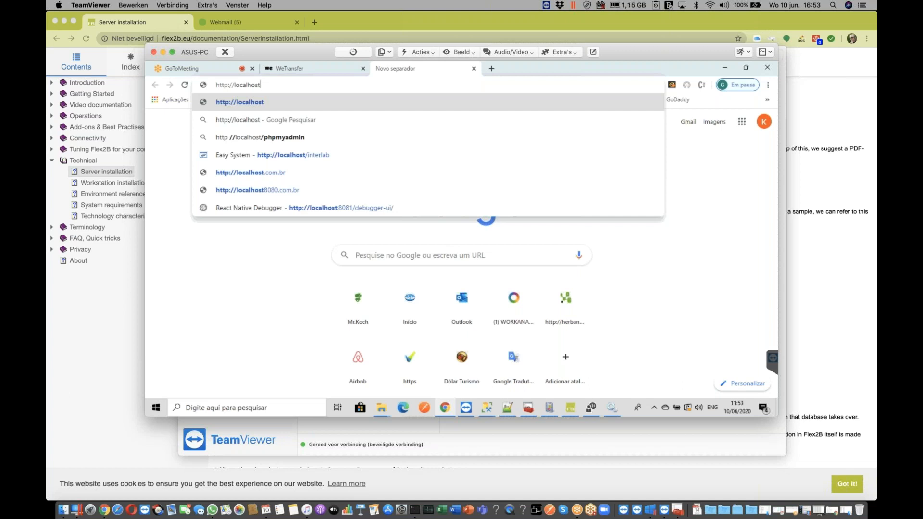
key("BackSpace")
key("BackSpace")
key("BackSpace")
key("BackSpace")
key("BackSpace")
key("BackSpace")
key("BackSpace")
key("BackSpace")
key("BackSpace")
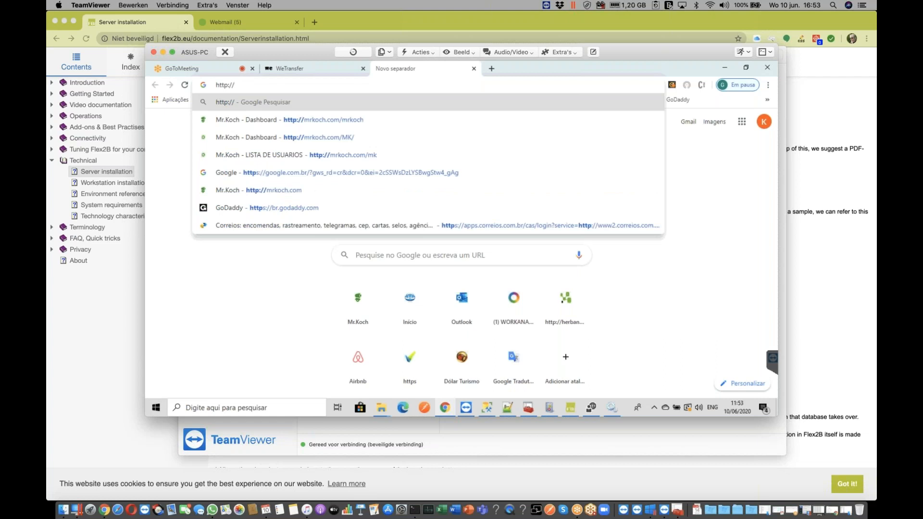
type("asus-pc/flex2")
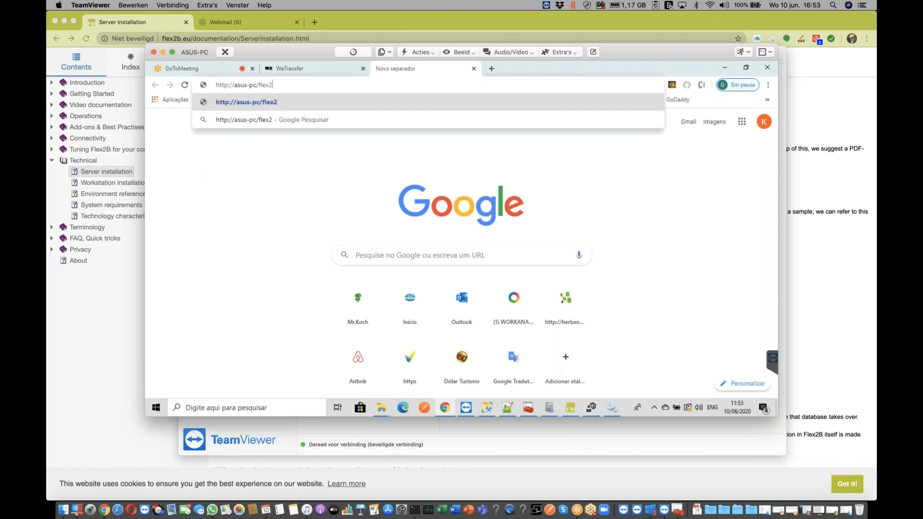
type("b.eu/")
type("tes")
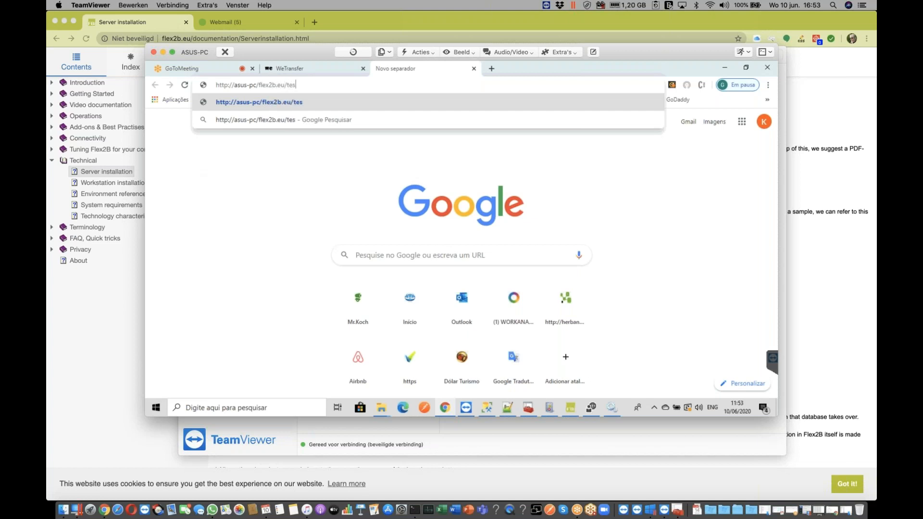
type("tcontent")
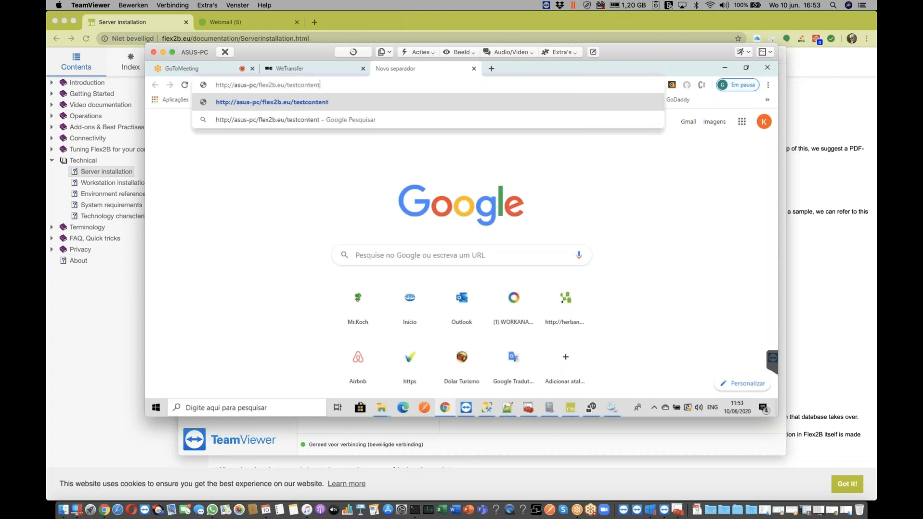
type(".htm")
Step: Load the test content page and open the WMS Pallet Info Service in a new tab
key("Return")
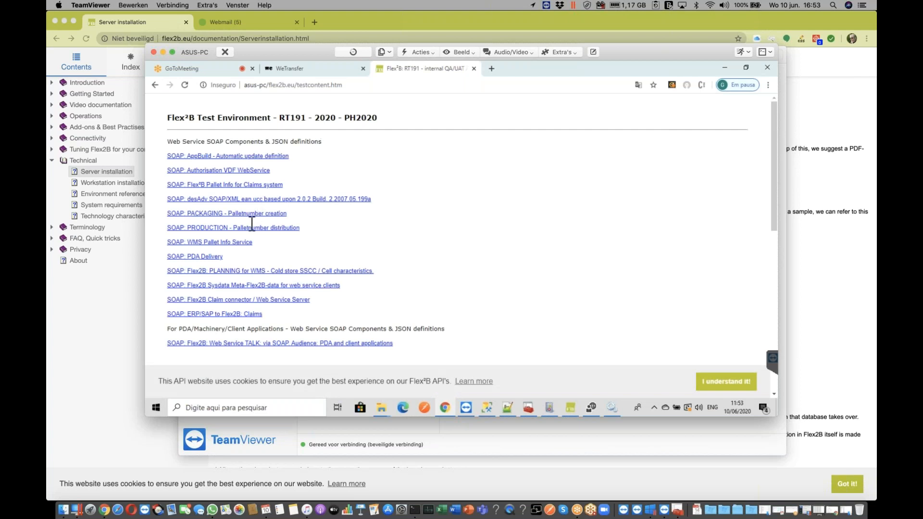
right_click(239, 243)
left_click(258, 250)
left_click(518, 68)
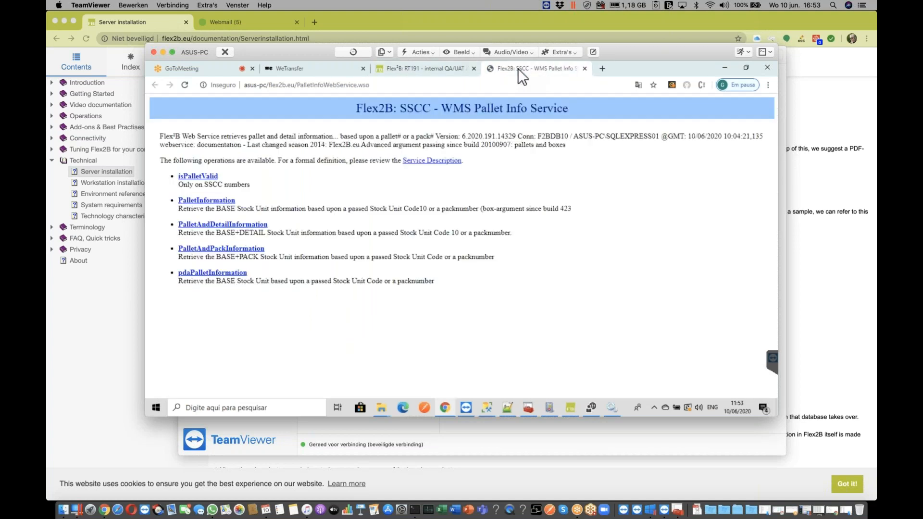
Step: Invoke the PalletInformation test with sName 1234567
left_click(230, 202)
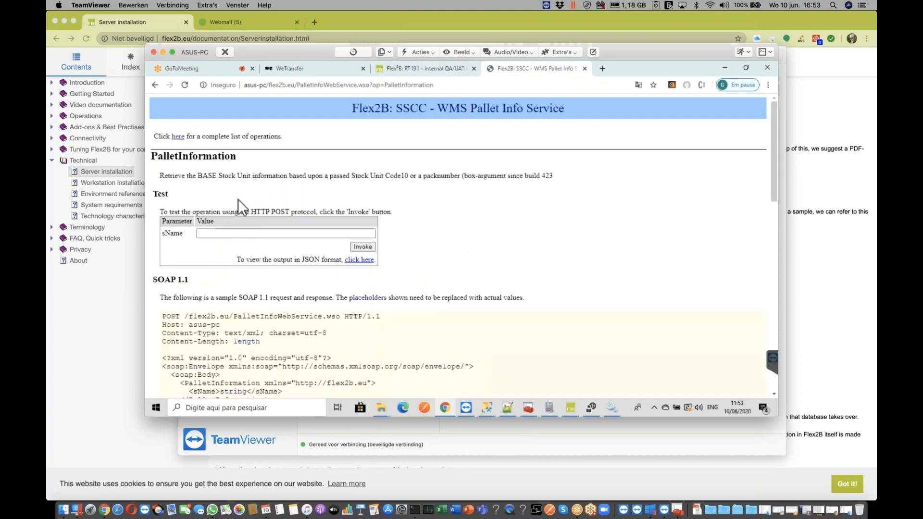
left_click(231, 233)
type("12345678")
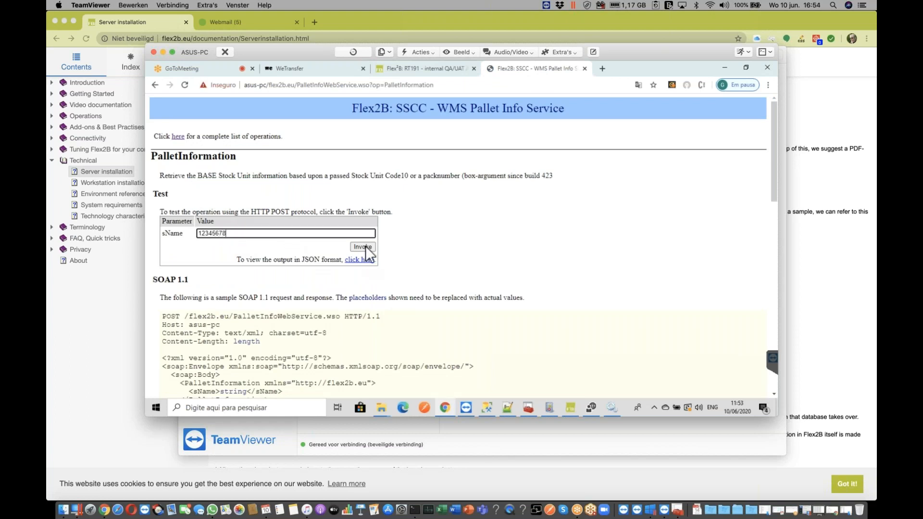
left_click(364, 247)
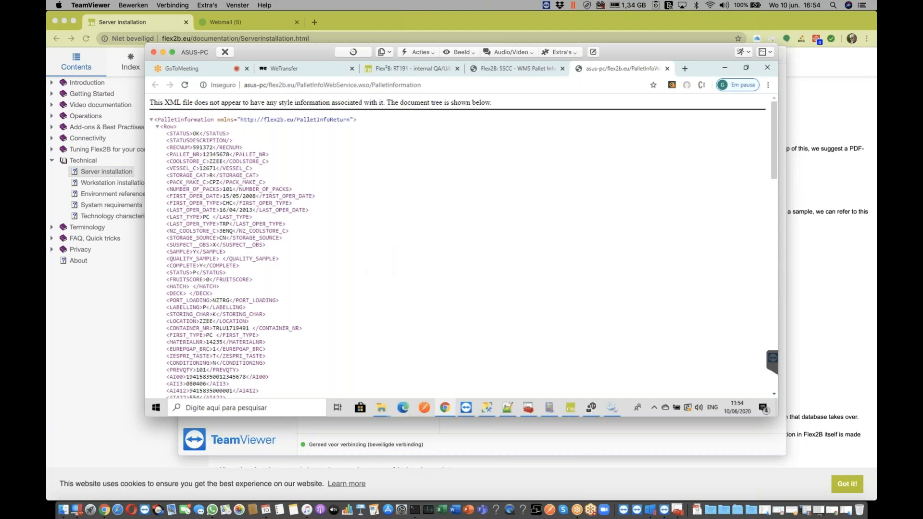
Step: Bring the Flex2B Global System View forward and select demo.flex2b.eu in the URI service address
left_click(570, 408)
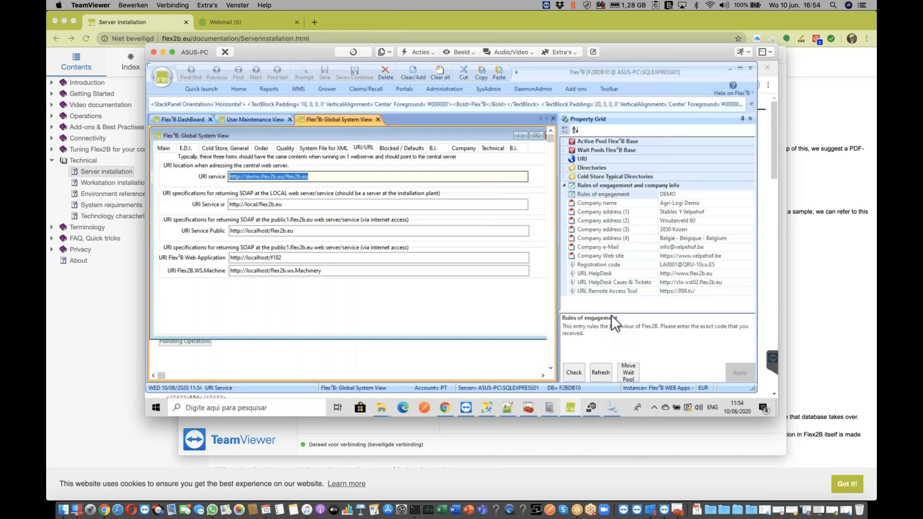
left_click(419, 176)
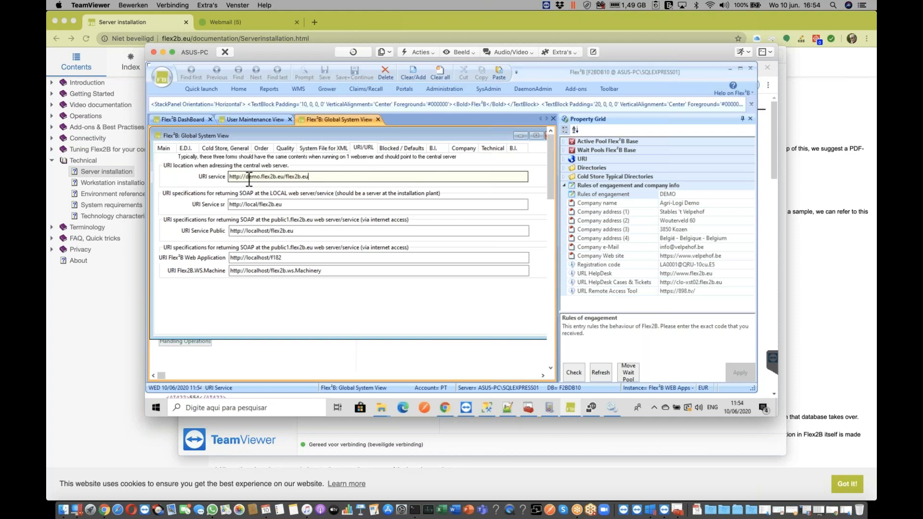
left_click_drag(245, 177, 283, 181)
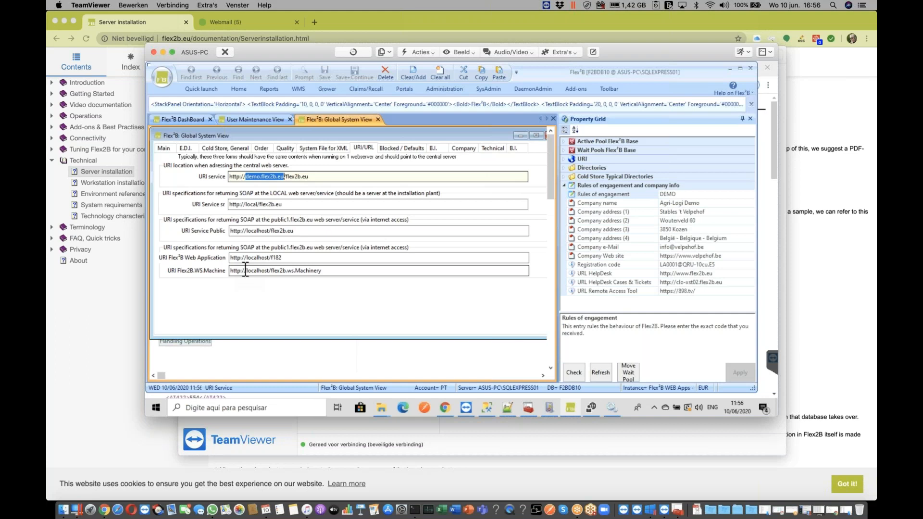
Step: Replace the host with asus-pc, save and confirm the record, then minimise Flex2B
type("asus")
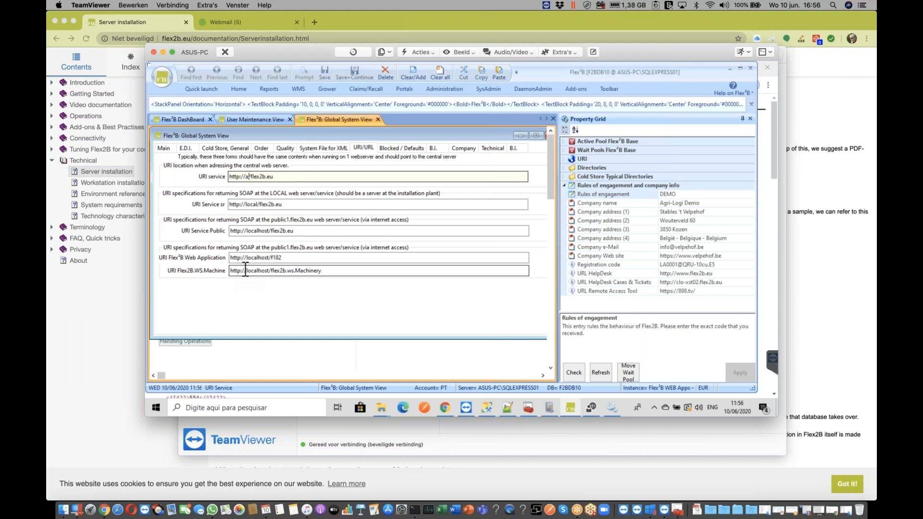
type("-pc")
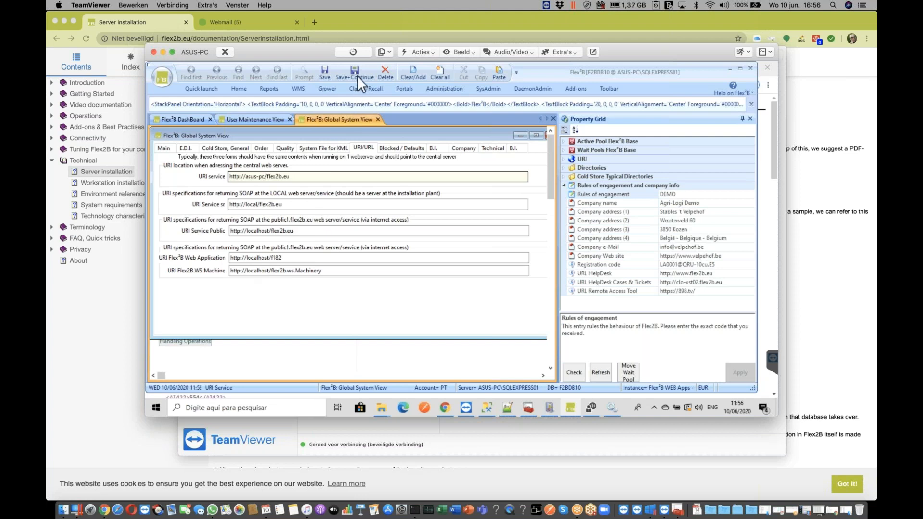
left_click(356, 76)
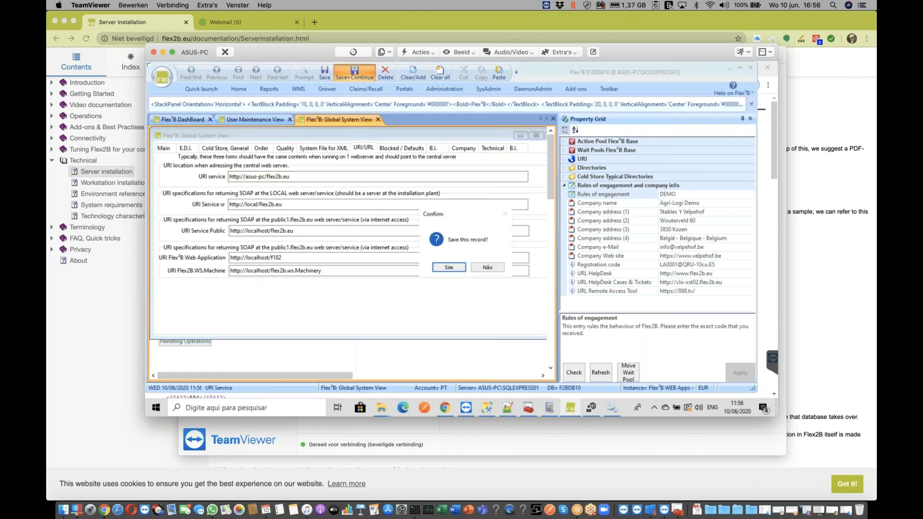
left_click(447, 267)
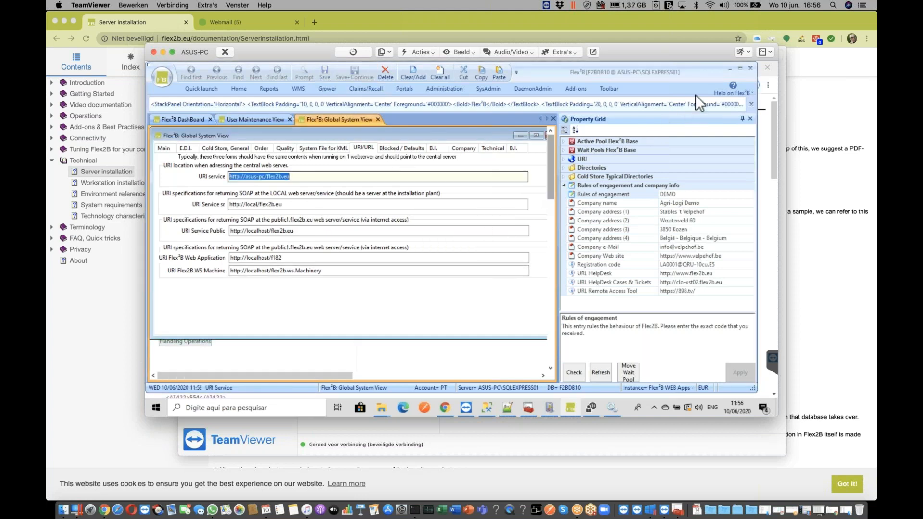
left_click(730, 70)
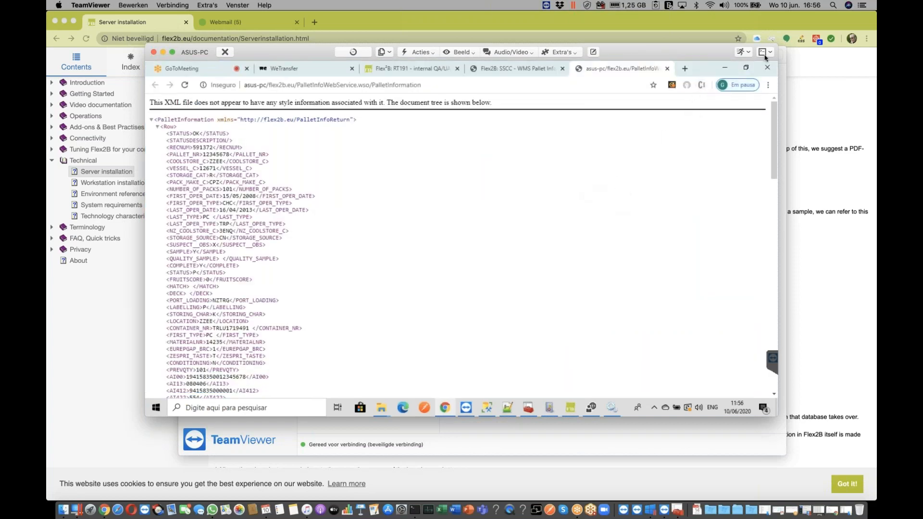
Step: Minimise Chrome, DataFlex Administrator, Services, Notepad++ and Event Viewer to reveal the desktop
left_click(723, 68)
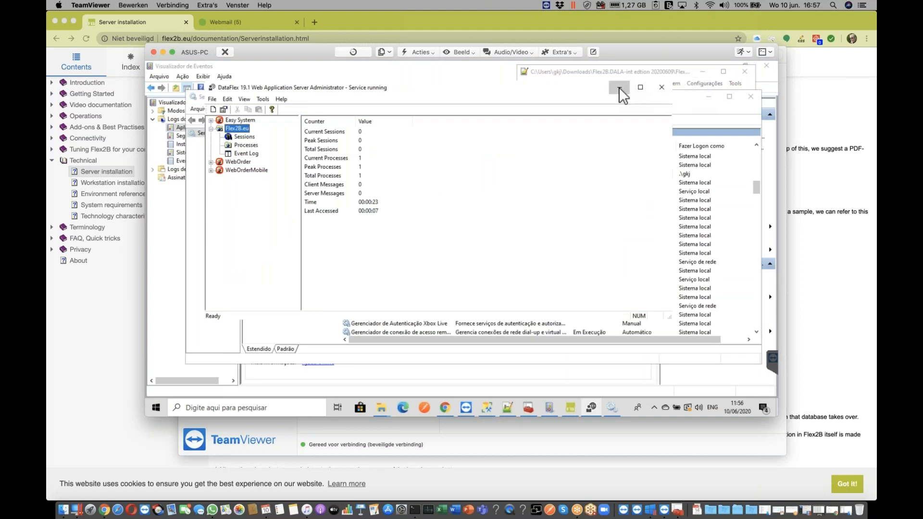
left_click(620, 87)
left_click(709, 97)
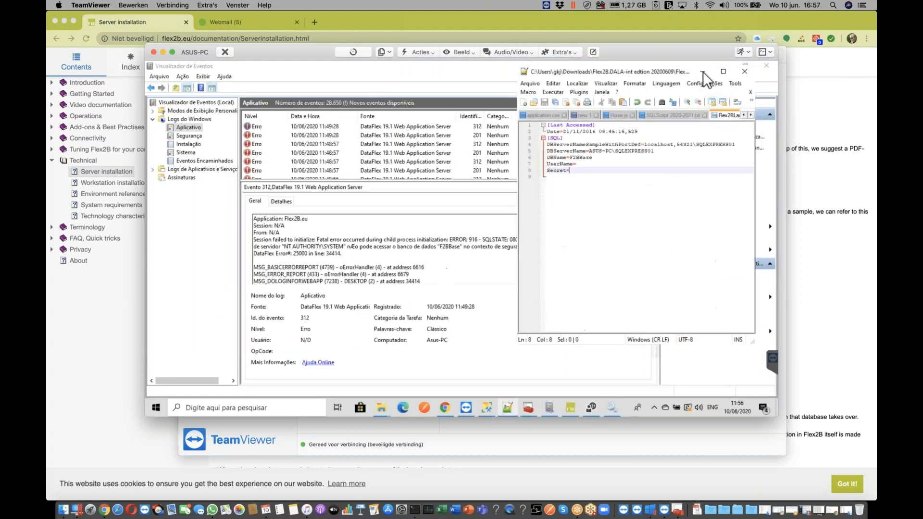
left_click(703, 72)
left_click(723, 68)
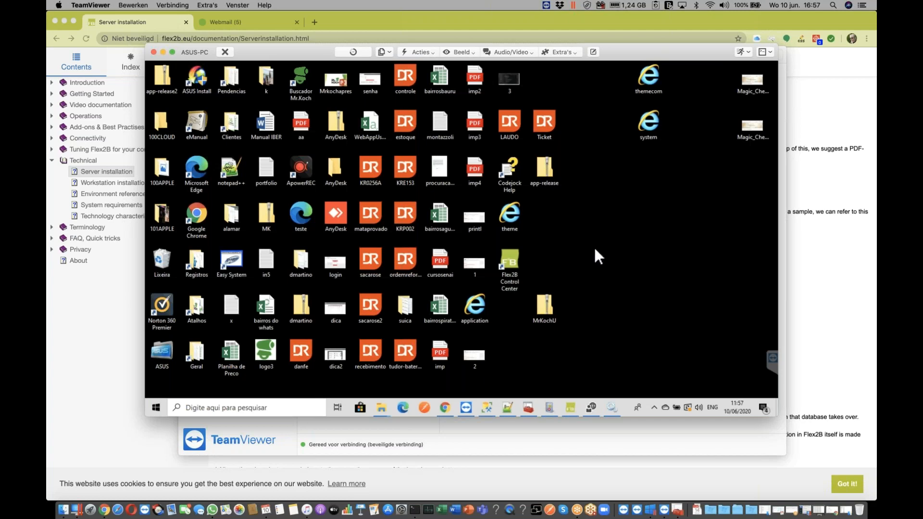
Step: Launch Flex2B Control Center, log in to F2BDB10 with the user's credentials, and maximise it
double_click(513, 258)
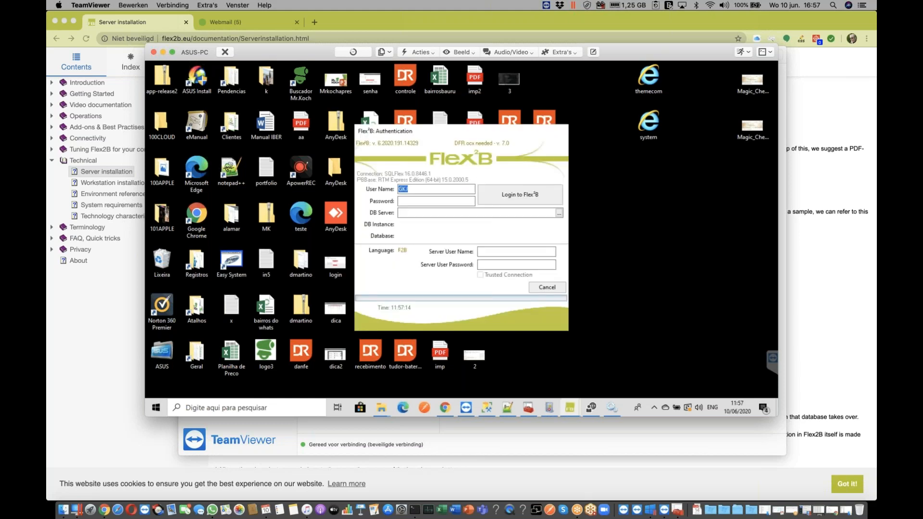
type("PT")
key("Tab")
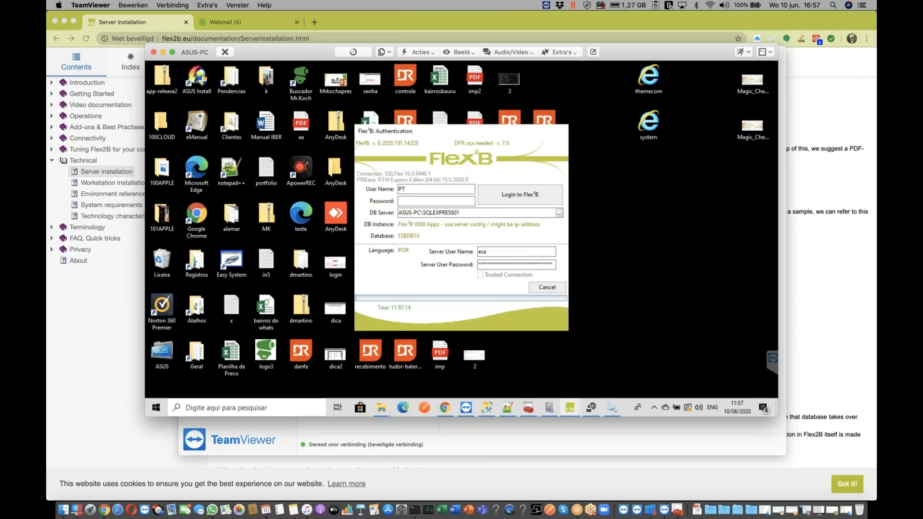
type("**")
key("Tab")
left_click(552, 202)
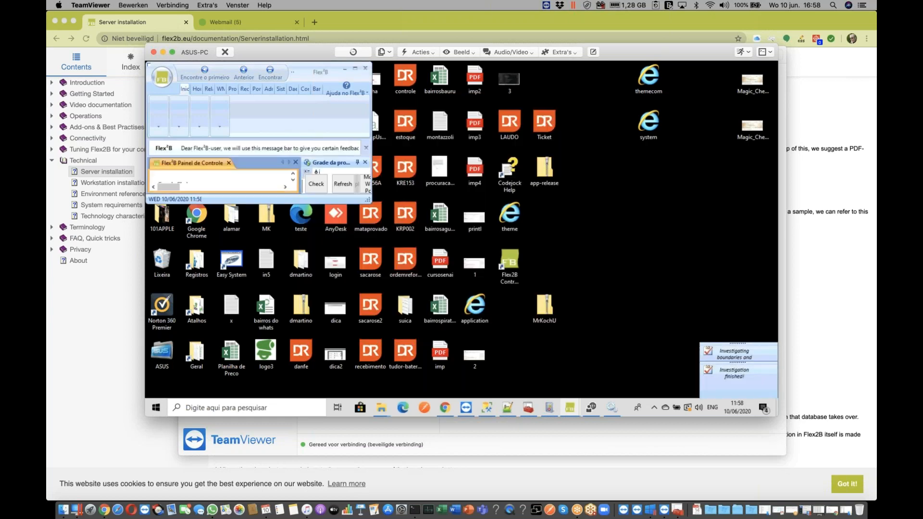
left_click(355, 69)
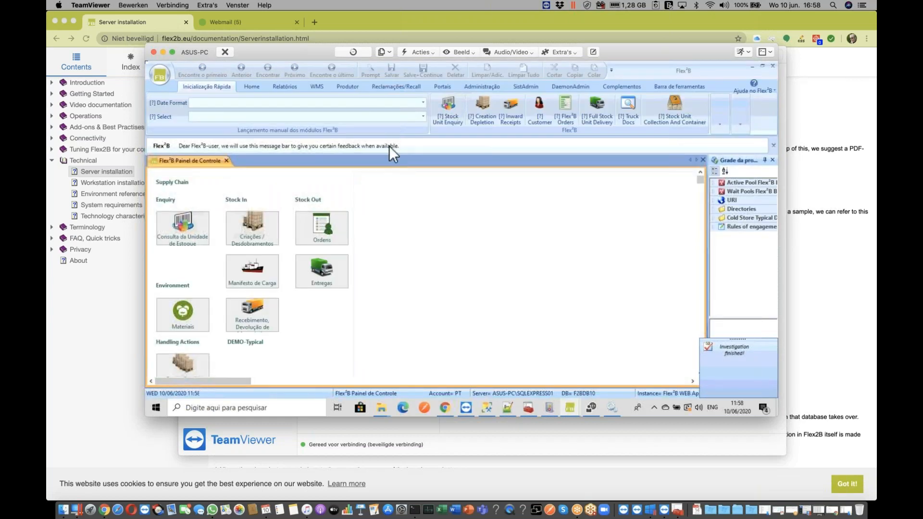
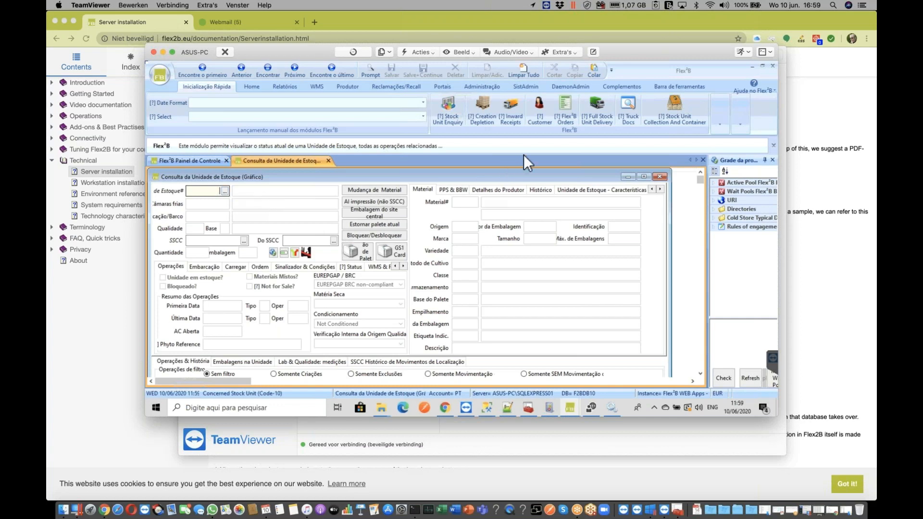
Step: Minimise the Flex2B client and launch the DataFlex Web Application Server Administrator
left_click(751, 67)
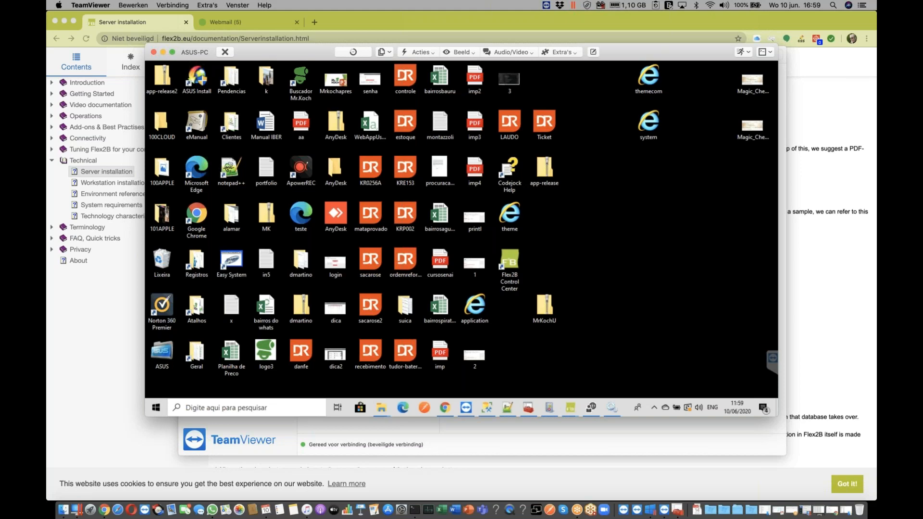
left_click(591, 409)
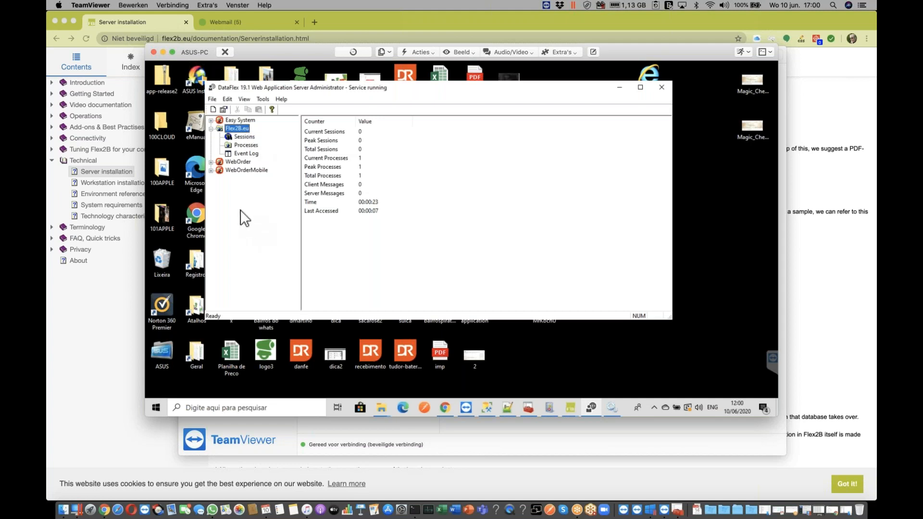
Step: Start a new local web application with WebAppDHtml.exe as program file and WebAppDHtml.log
left_click(212, 100)
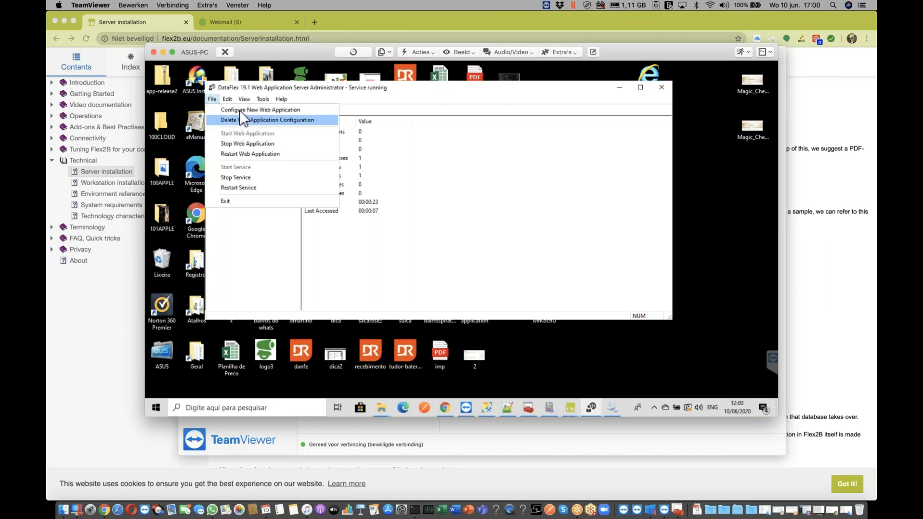
left_click(239, 111)
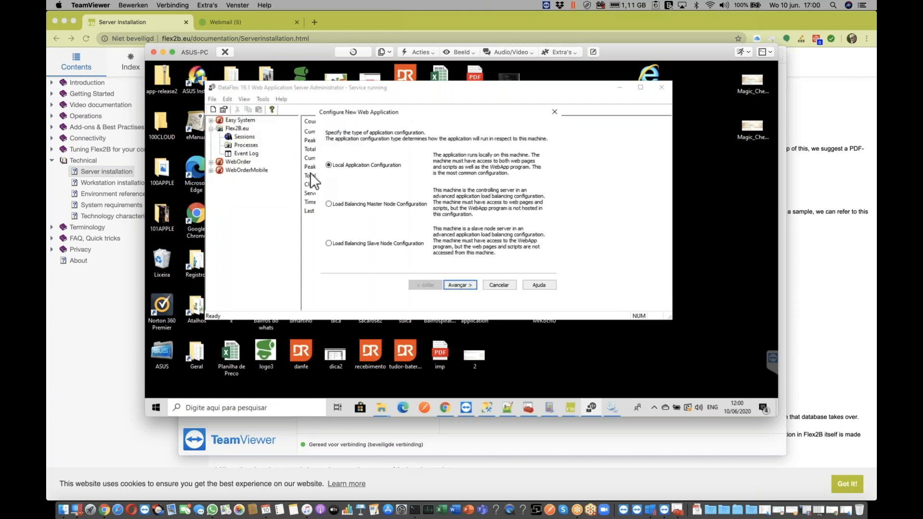
left_click(459, 284)
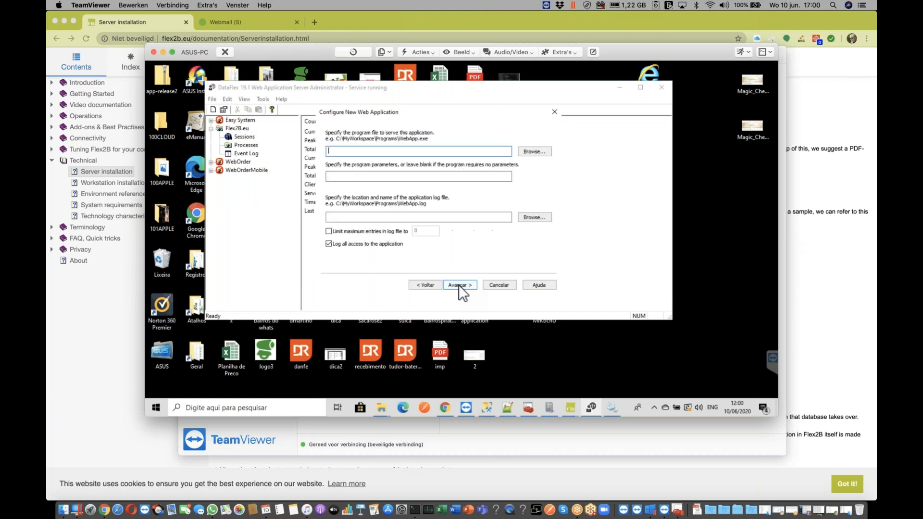
left_click(535, 152)
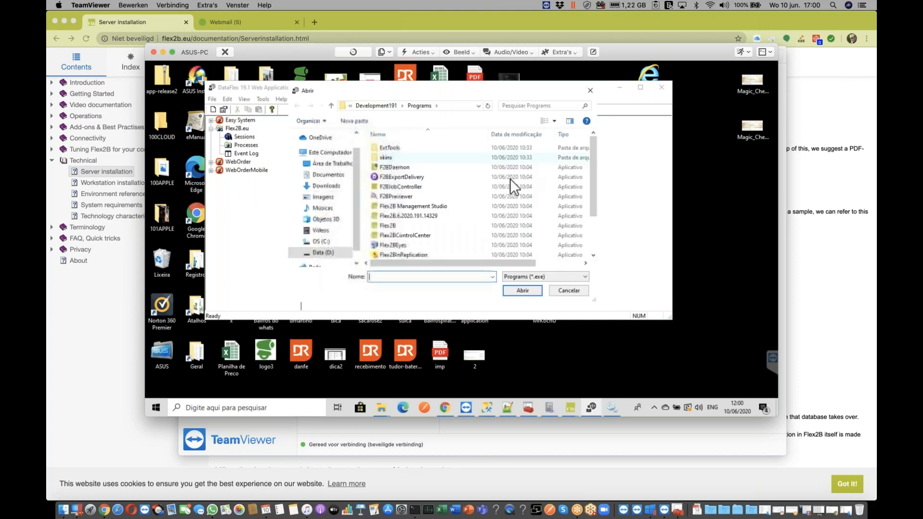
left_click(593, 240)
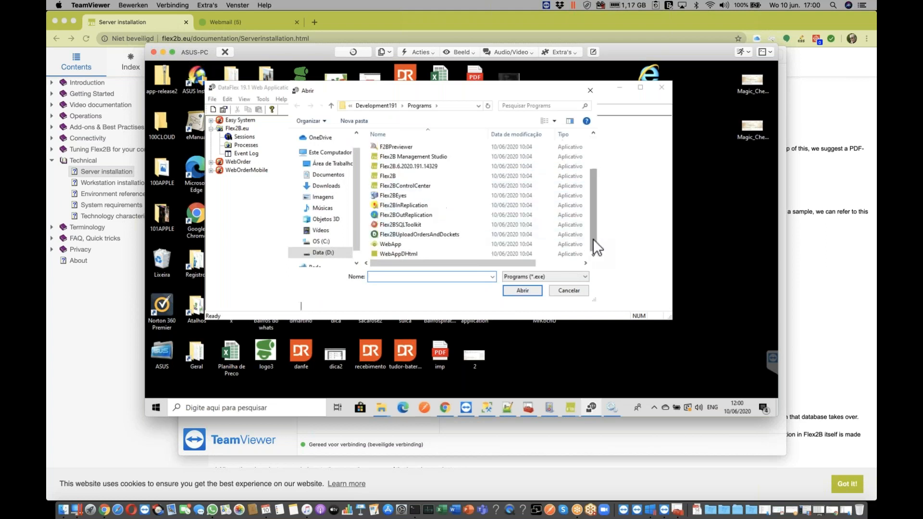
left_click(421, 254)
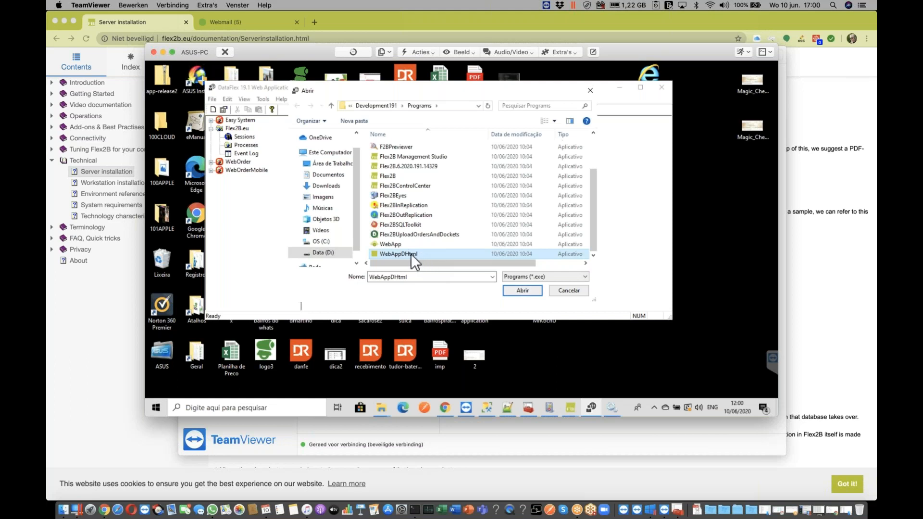
left_click(391, 254)
key("Escape")
left_click(520, 292)
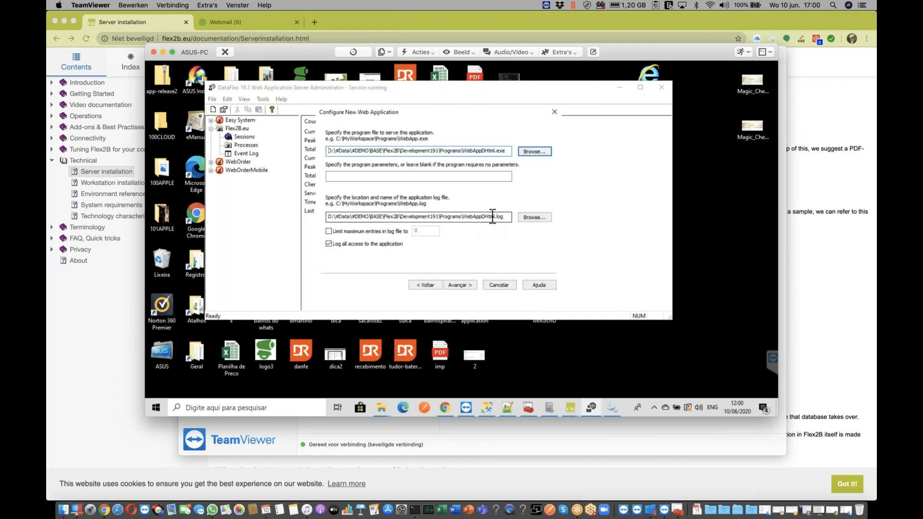
Step: Limit the log's maximum entries, stop logging all access, and accept the process pooling settings
left_click(374, 232)
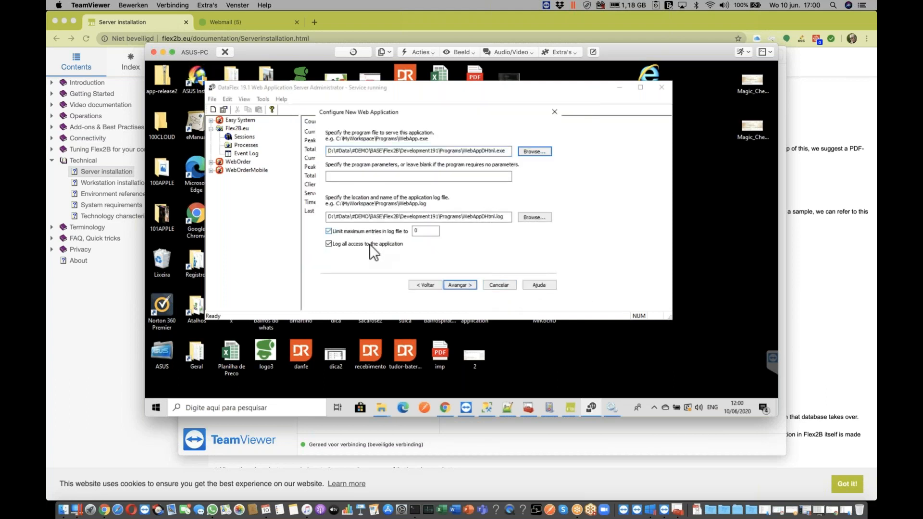
left_click(371, 245)
left_click(421, 230)
left_click(456, 285)
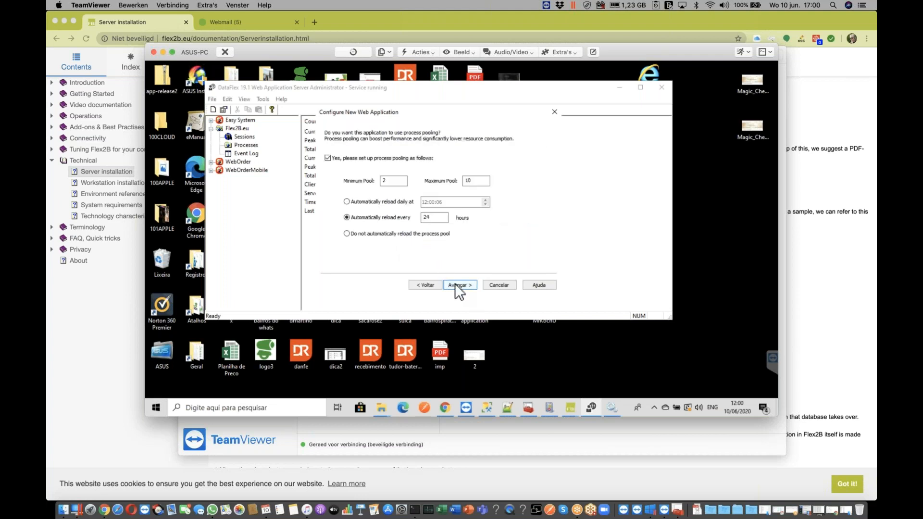
double_click(382, 181)
left_click(465, 283)
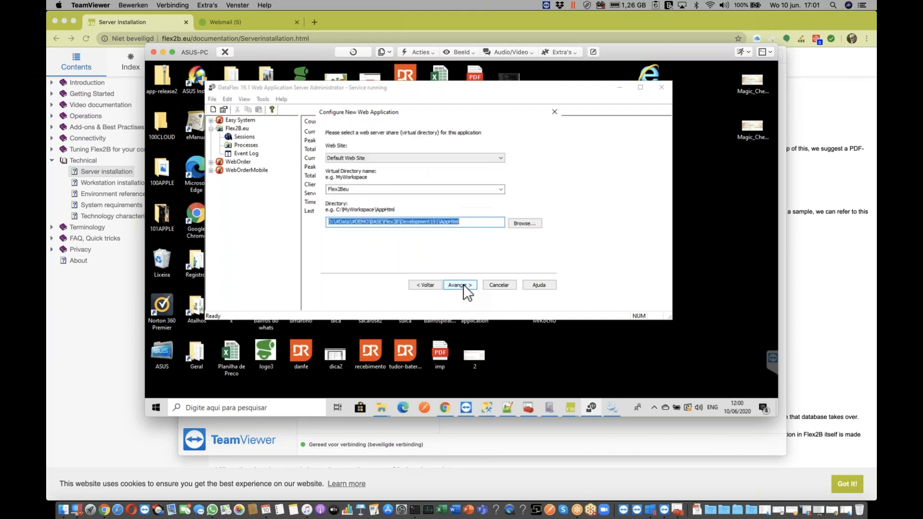
Step: Rename the virtual directory to Flex2B, append .dHtml to the directory path, and finish the wizard
left_click(415, 188)
left_click(350, 189)
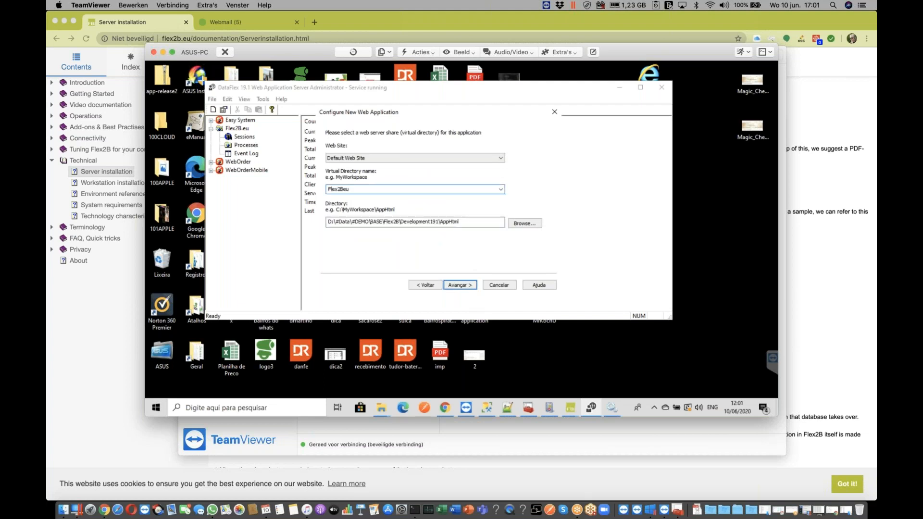
key("BackSpace")
key("BackSpace")
left_click(473, 223)
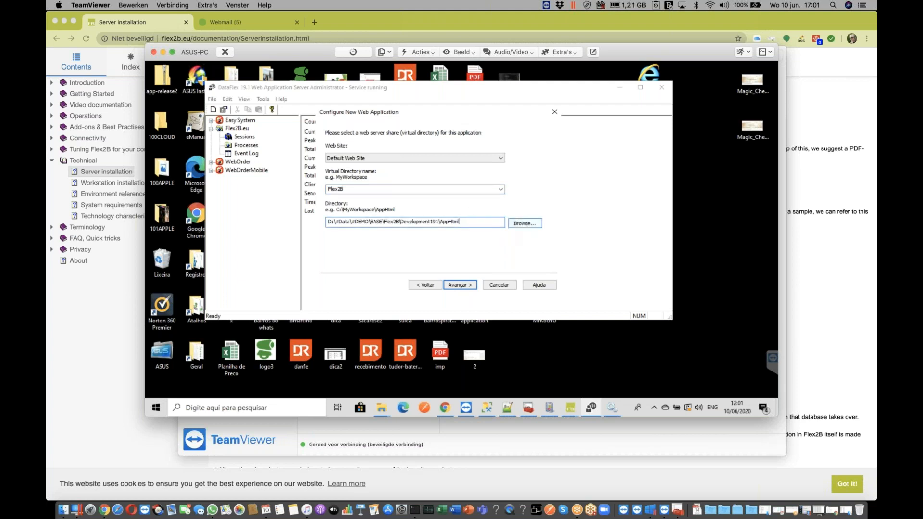
type(".dHtml")
left_click(455, 284)
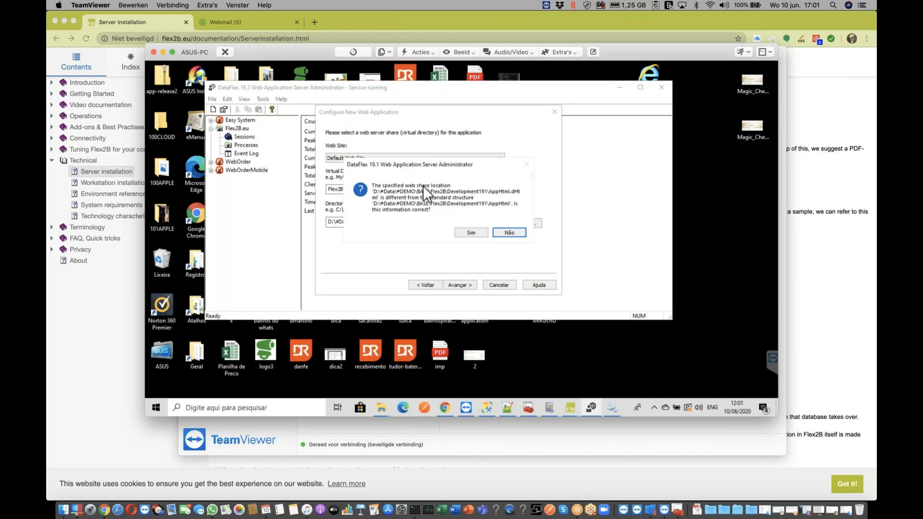
left_click(465, 232)
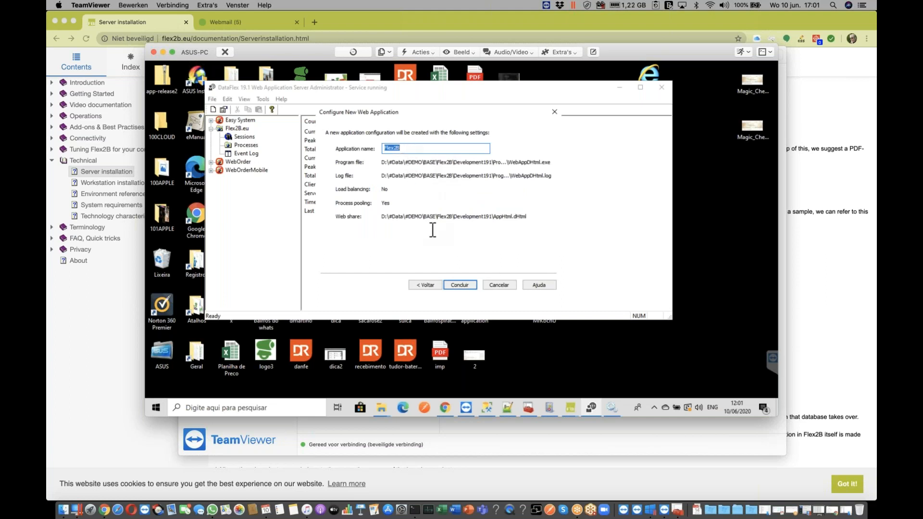
left_click(454, 285)
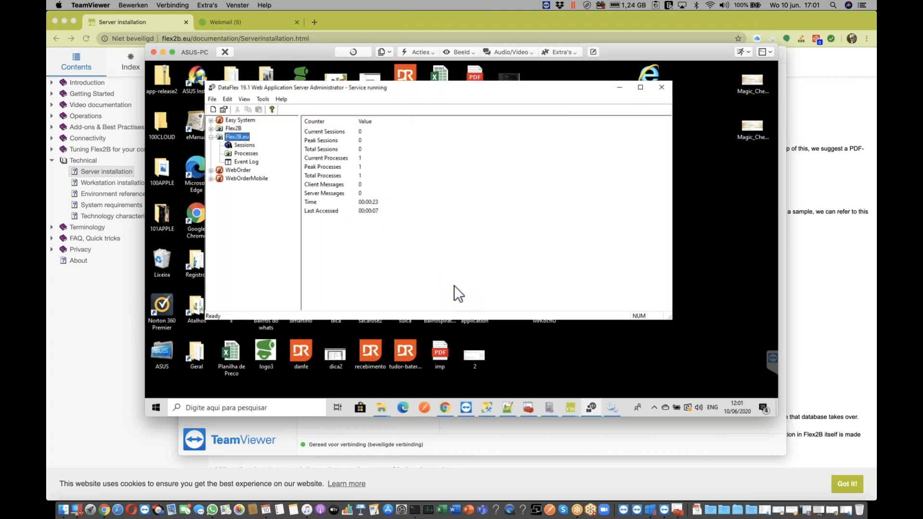
Step: Retry past the 'Servidor ocupado' warning until it closes, then reselect Flex2B.eu to load its statistics
left_click(212, 139)
left_click(440, 226)
left_click(439, 226)
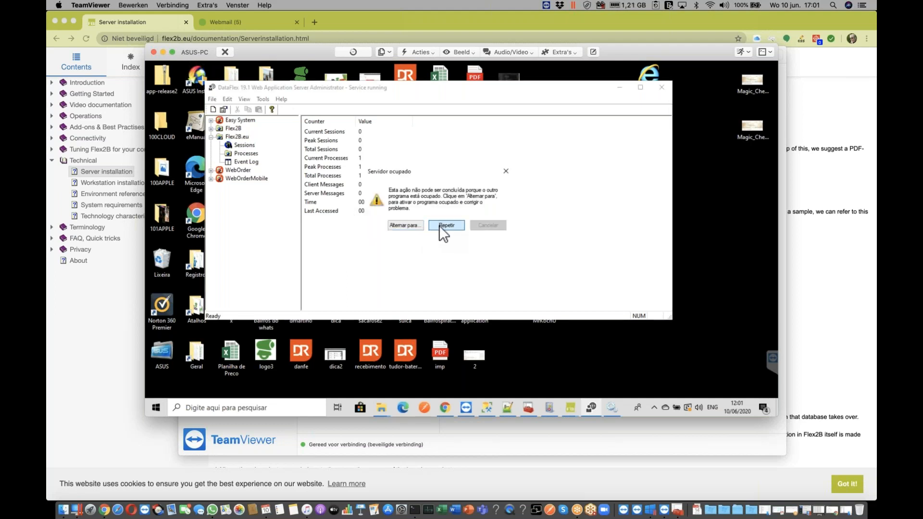
left_click(439, 225)
left_click(440, 225)
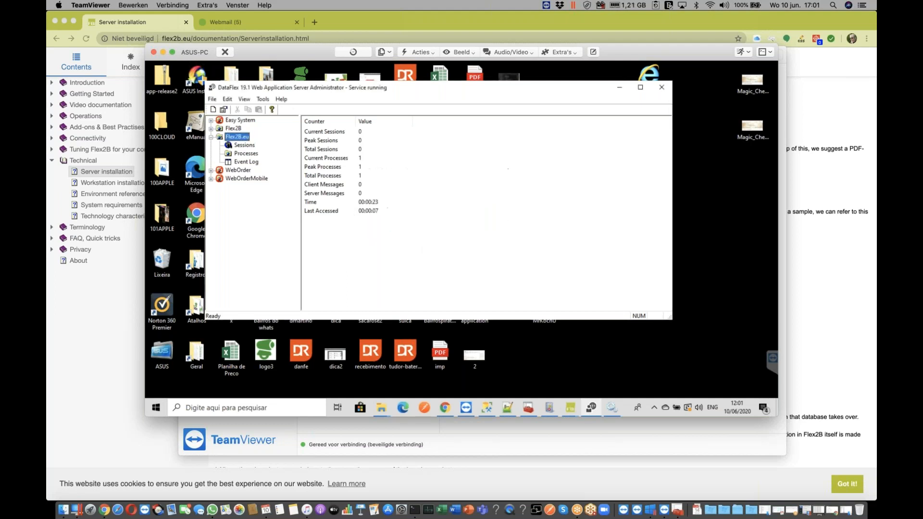
left_click(439, 225)
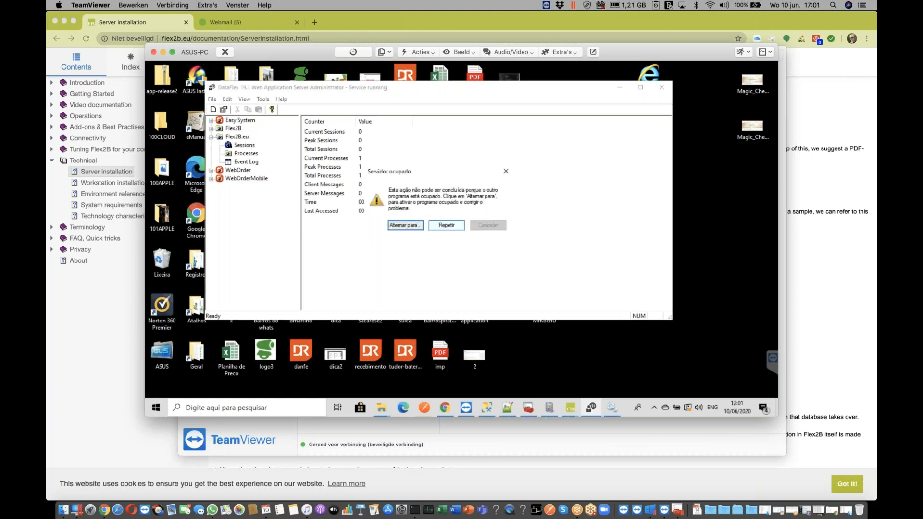
left_click(442, 226)
left_click(442, 225)
left_click(441, 225)
left_click(446, 226)
left_click(446, 225)
left_click(446, 226)
left_click(446, 226)
left_click(447, 225)
left_click(446, 225)
left_click(446, 225)
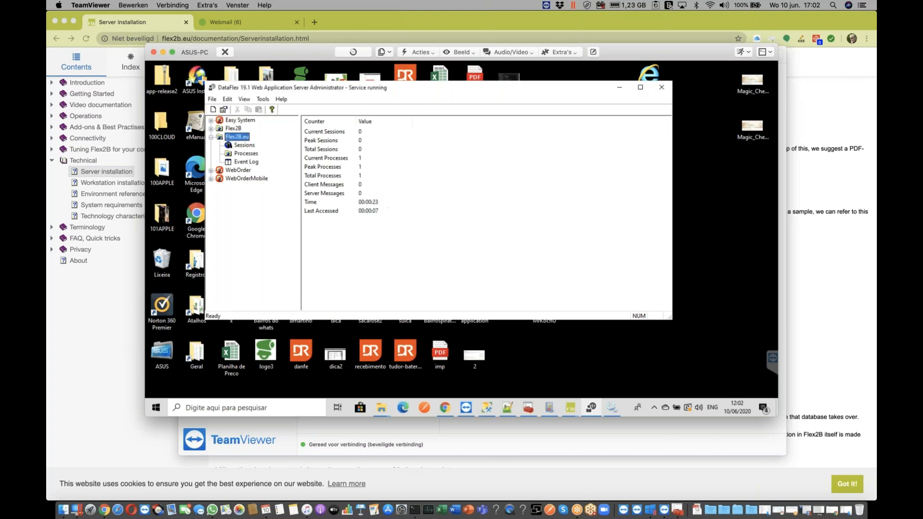
left_click(447, 225)
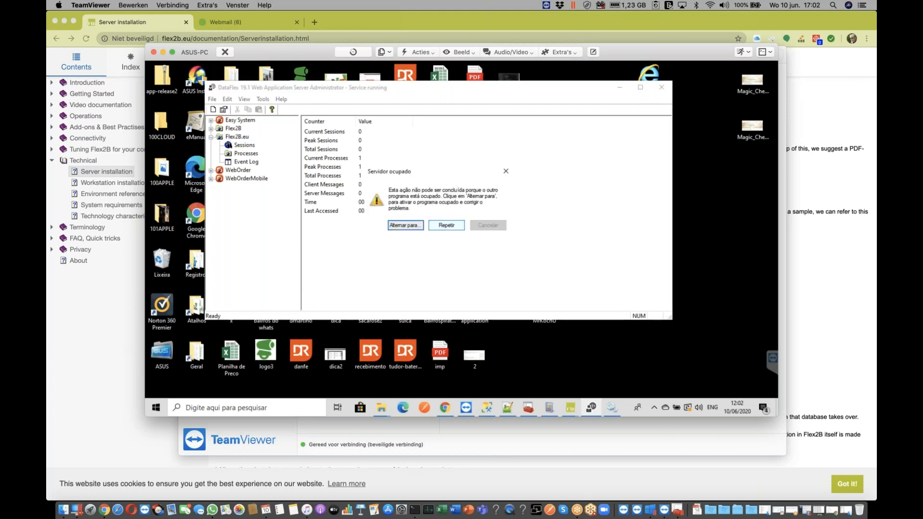
left_click(446, 225)
left_click(446, 226)
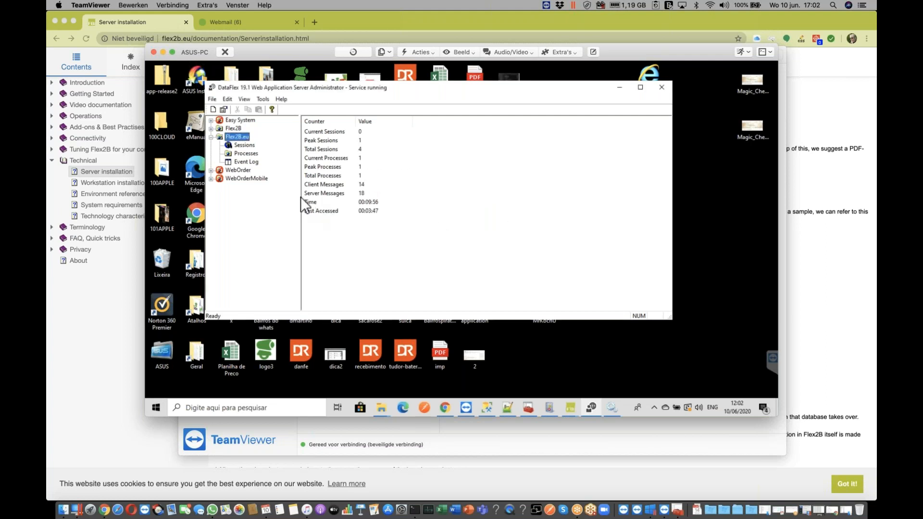
left_click(246, 170)
left_click(242, 137)
Step: Clear the Flex2B application's event log and return to its service counters
left_click(235, 129)
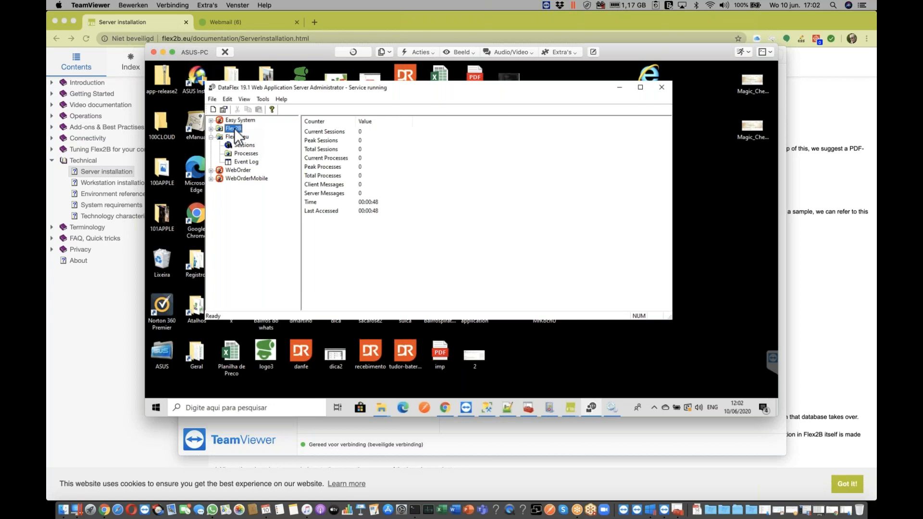
double_click(234, 129)
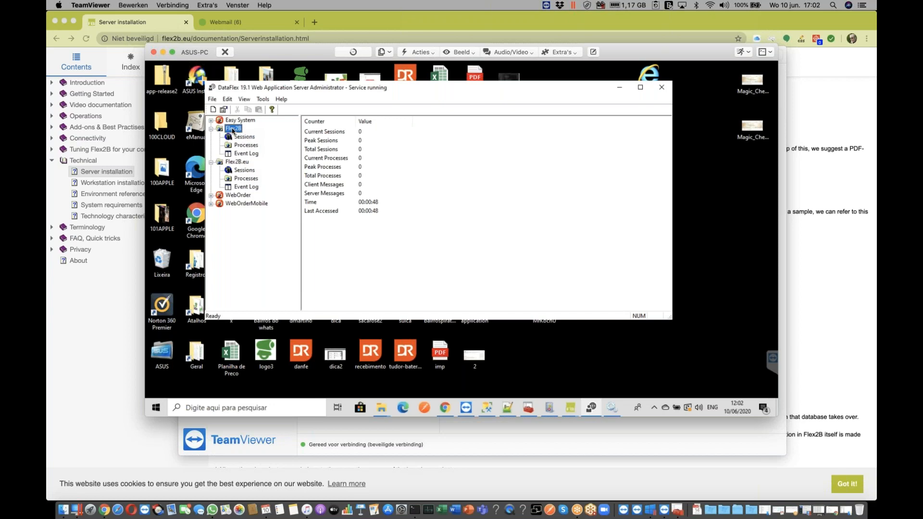
left_click(242, 153)
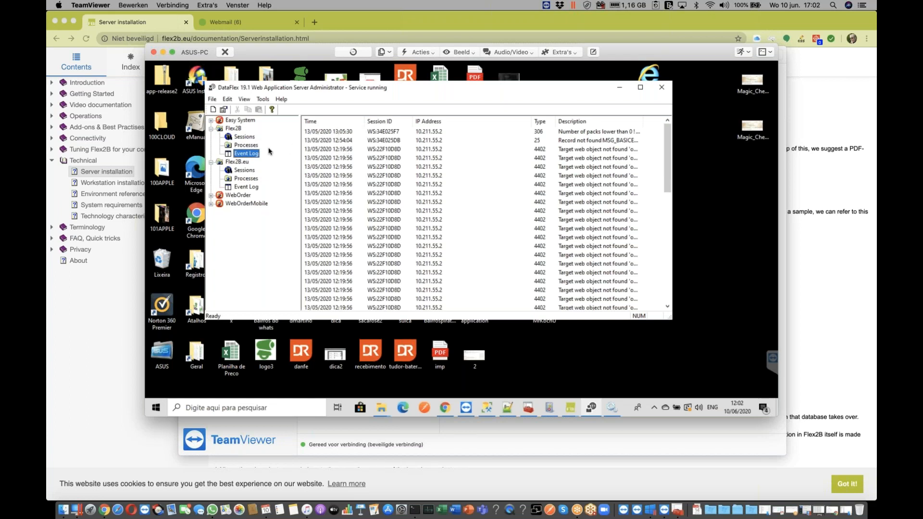
right_click(249, 155)
left_click(272, 162)
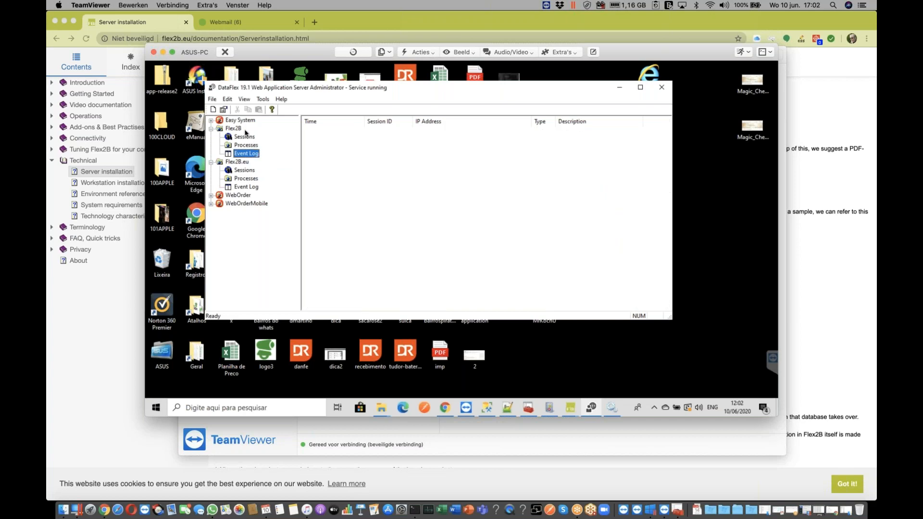
left_click(239, 130)
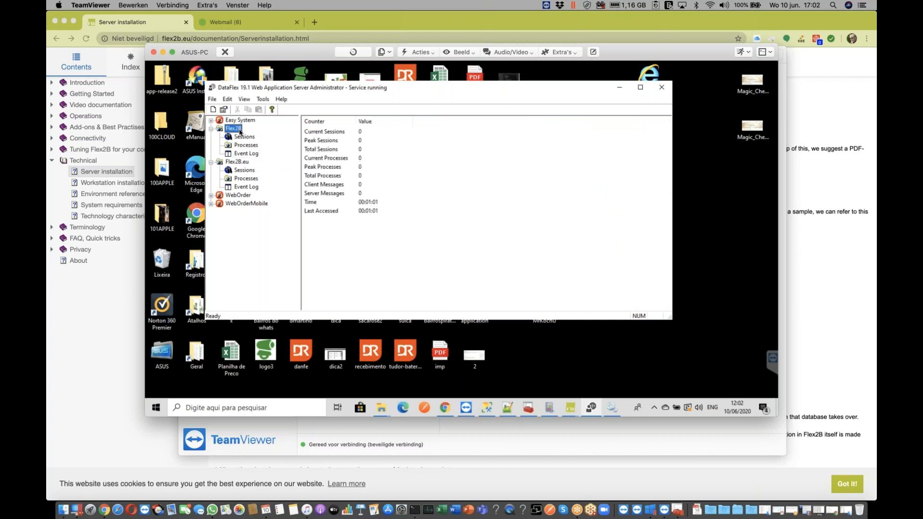
Step: In the Application log, read the event 312 COM error (0x80040154) down to the oMailer line
left_click(551, 409)
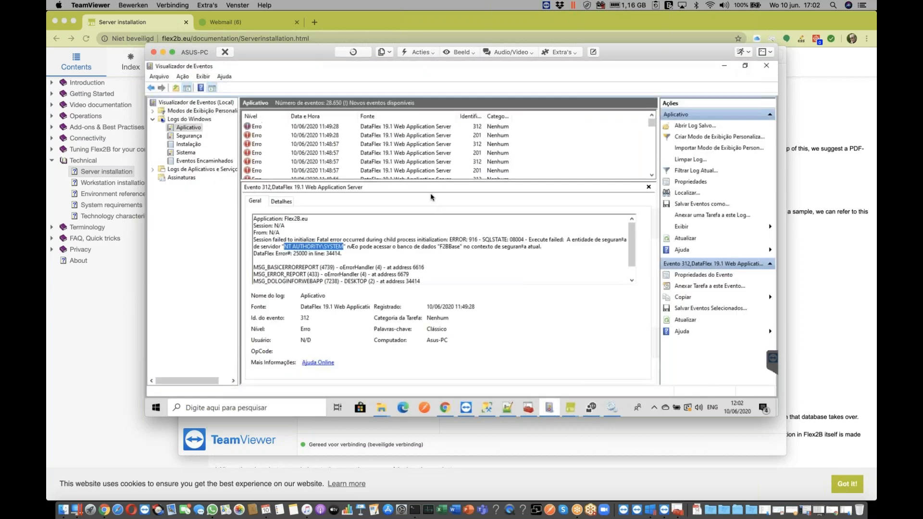
left_click(204, 120)
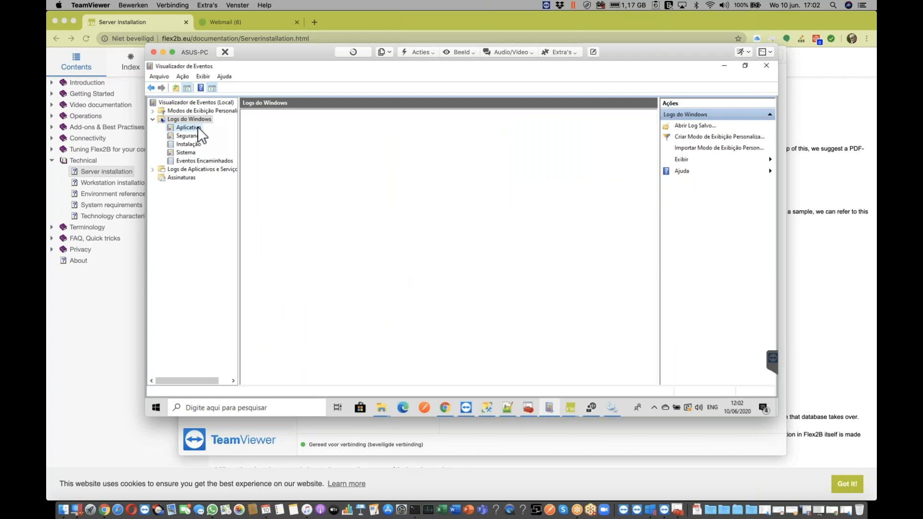
left_click(197, 126)
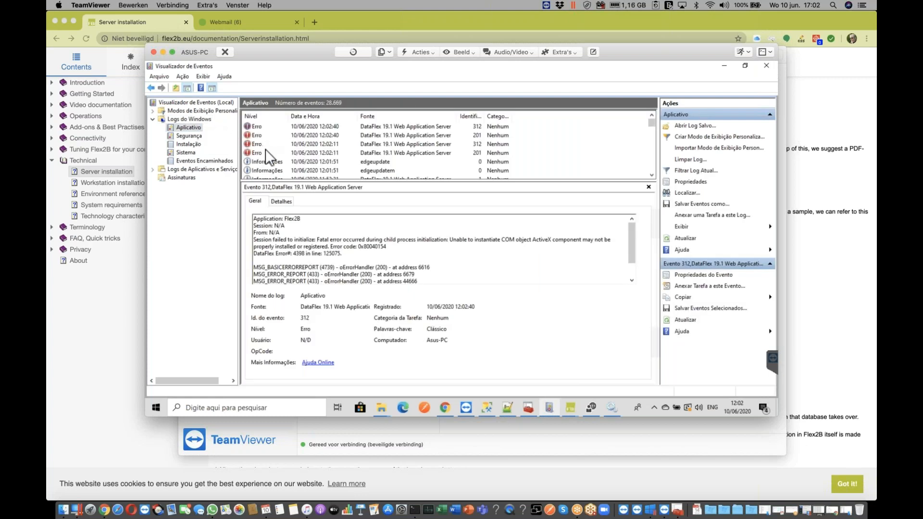
left_click(266, 150)
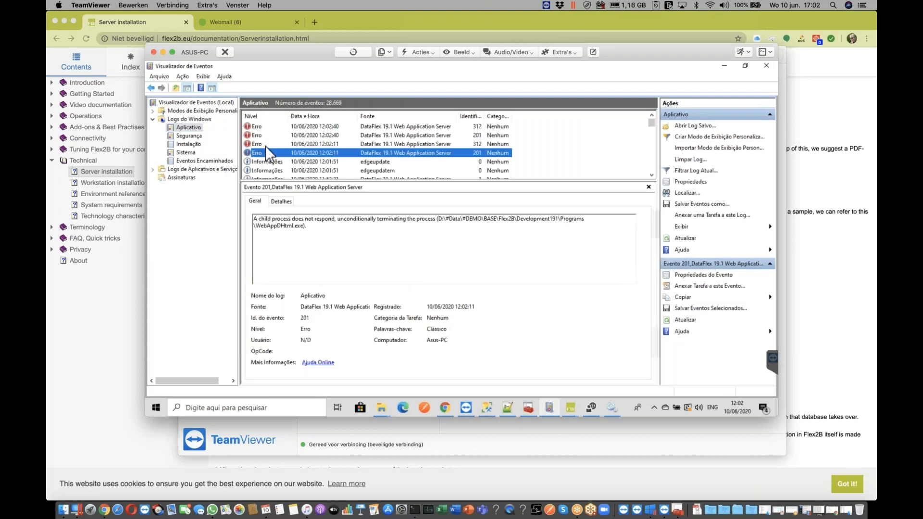
left_click(266, 144)
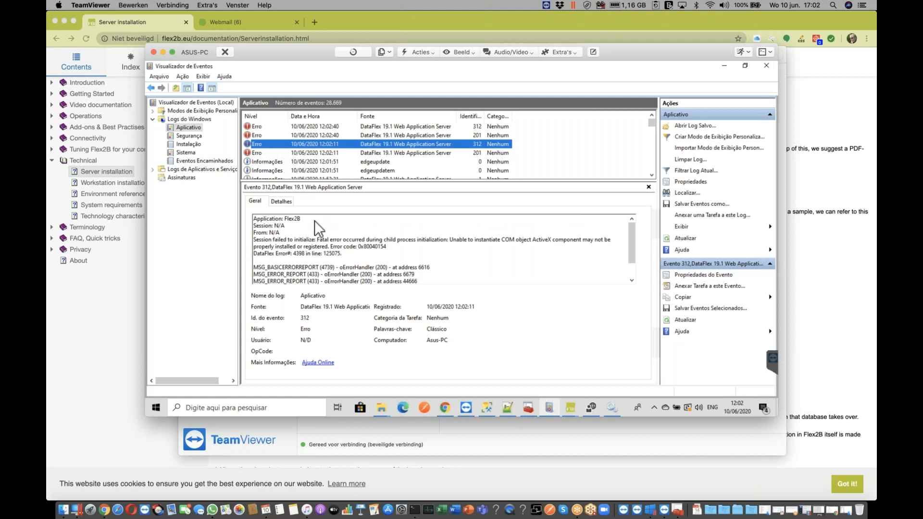
left_click(375, 249)
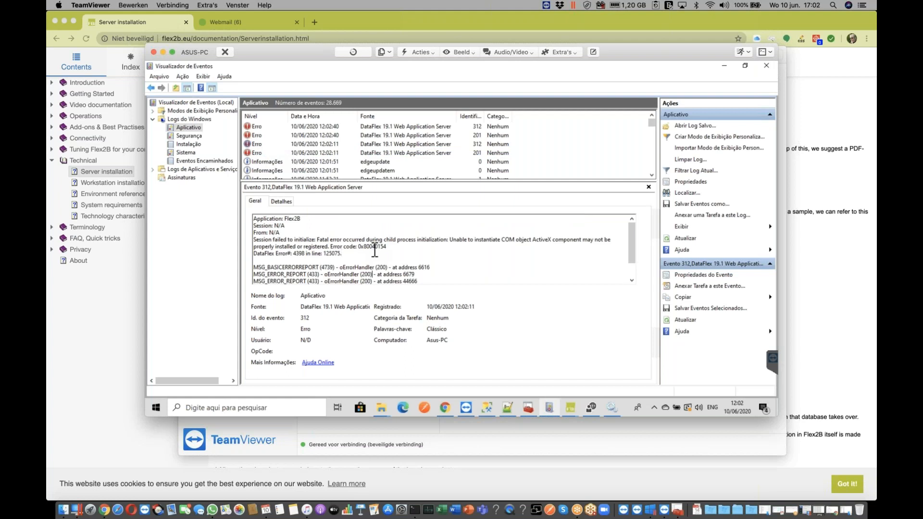
scroll(374, 250, "down", 2)
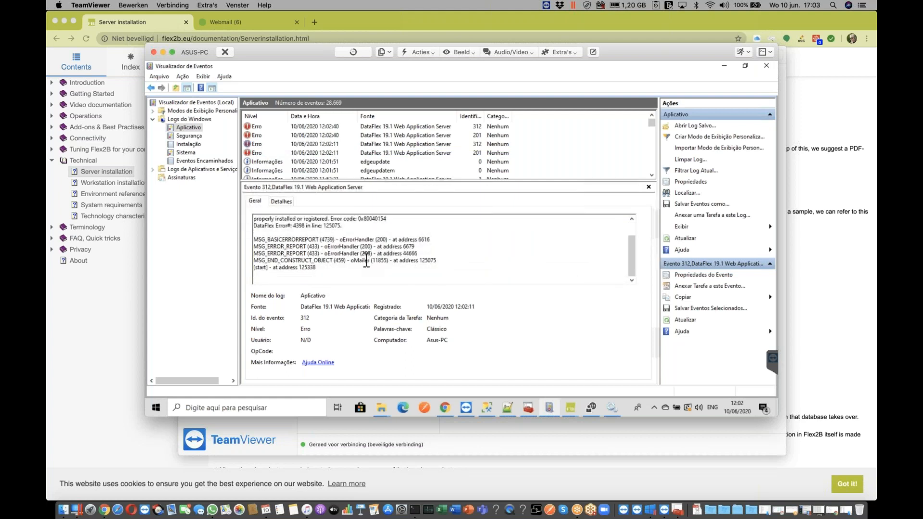
double_click(365, 260)
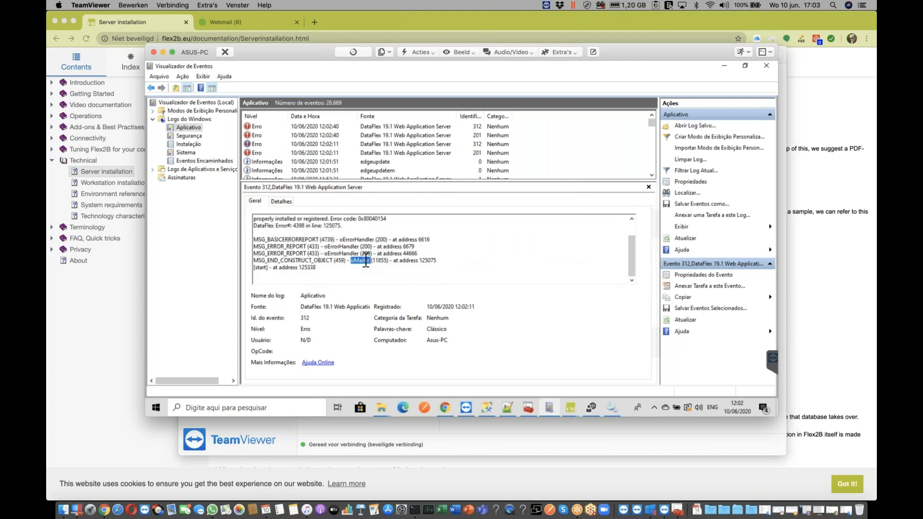
left_click(381, 406)
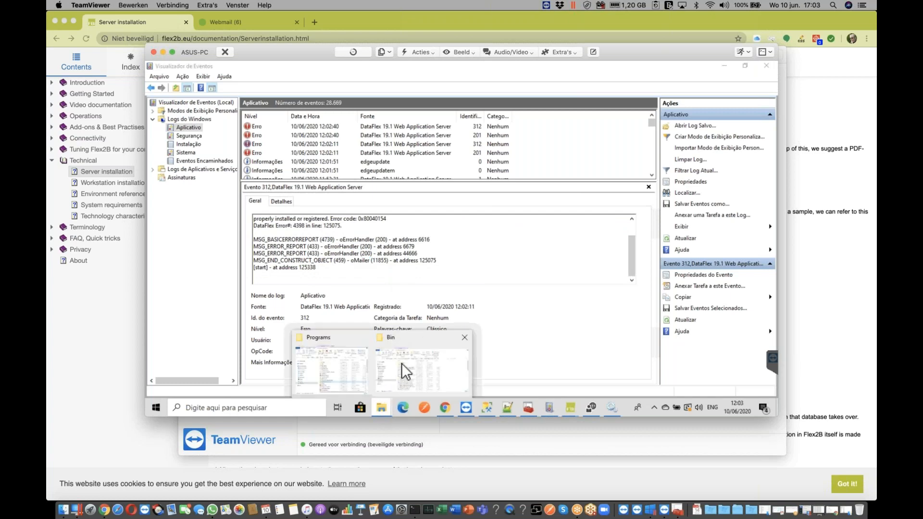
Step: Browse to D:\#Data\#Deploy\2020\eaSendMail (cf MarketResearch) and run easendmail as administrator
mouse_move(345, 360)
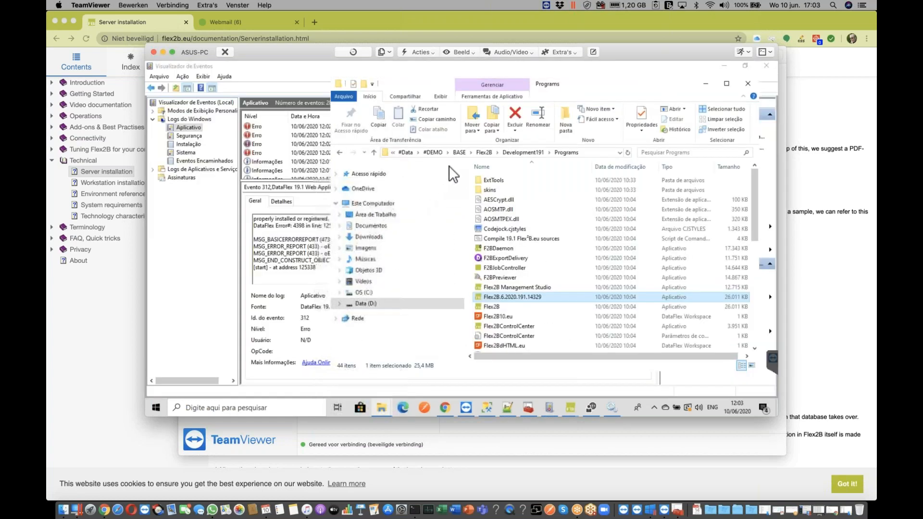
left_click(459, 152)
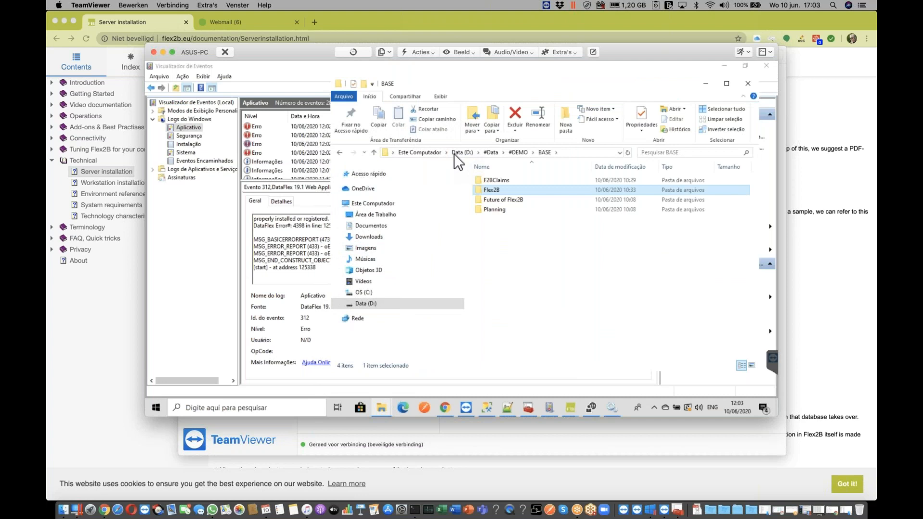
left_click(495, 151)
double_click(490, 209)
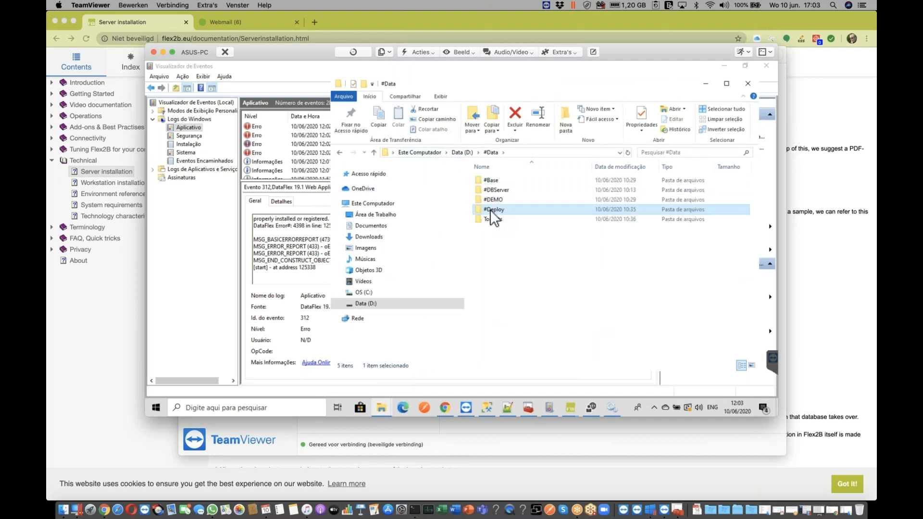
double_click(490, 180)
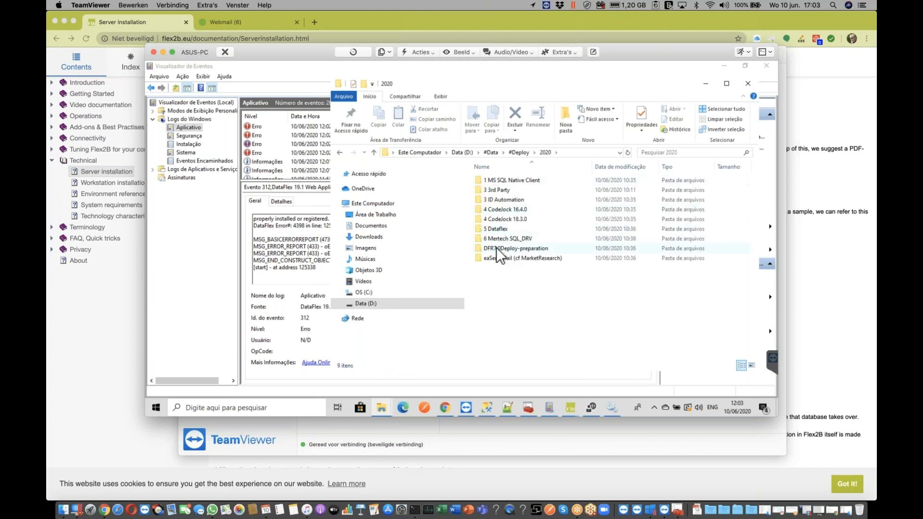
double_click(495, 256)
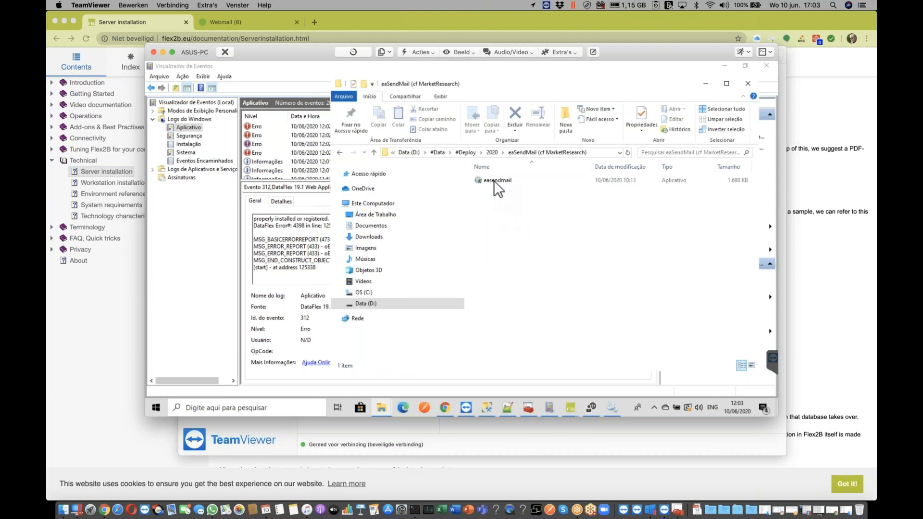
left_click(494, 180)
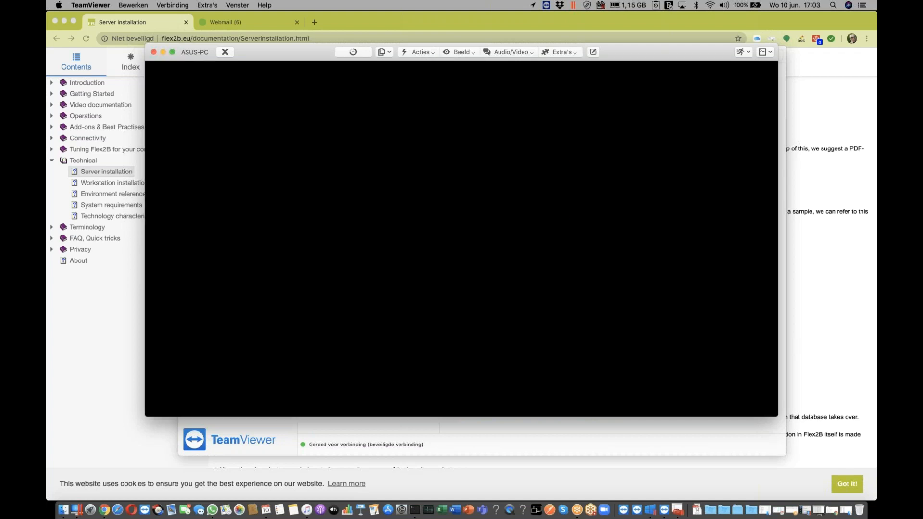
left_click(430, 301)
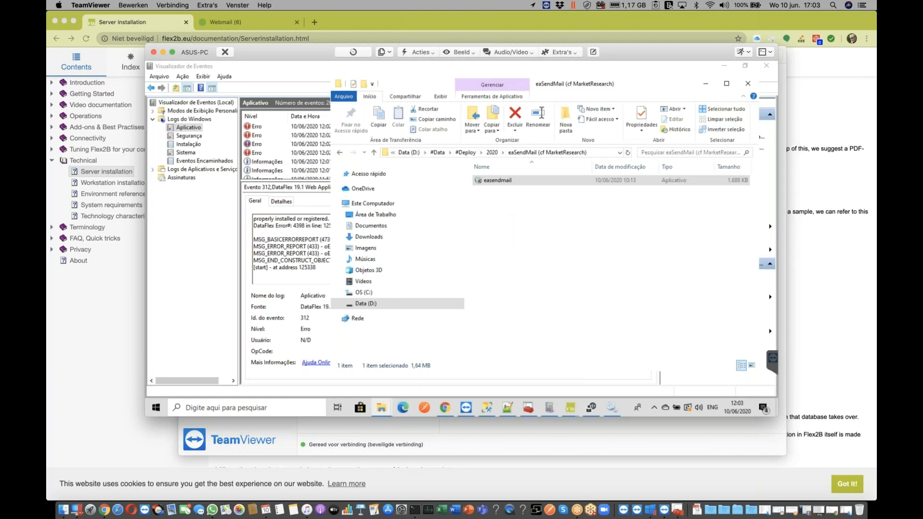
Step: Install EASendMail to C:\Program Files (x86)\EASendMail, then minimise its folder and close the wizard
left_click(513, 308)
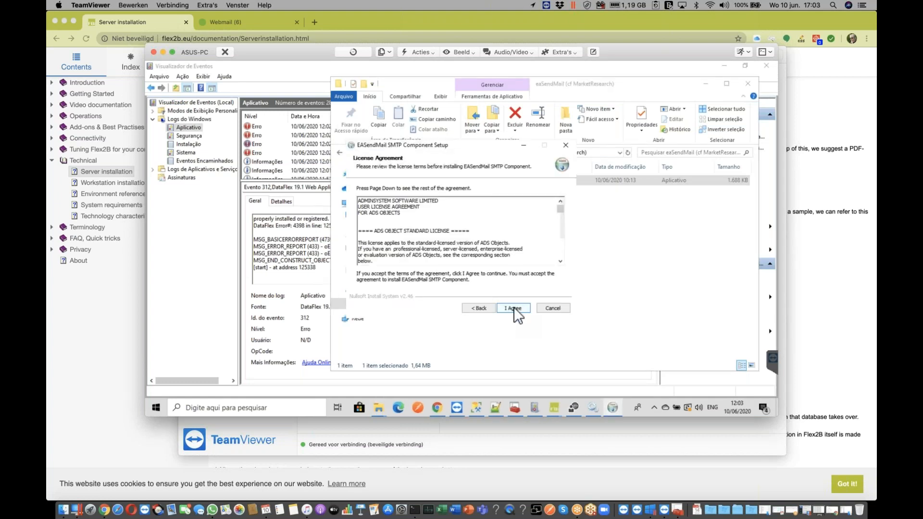
left_click(513, 307)
left_click(514, 309)
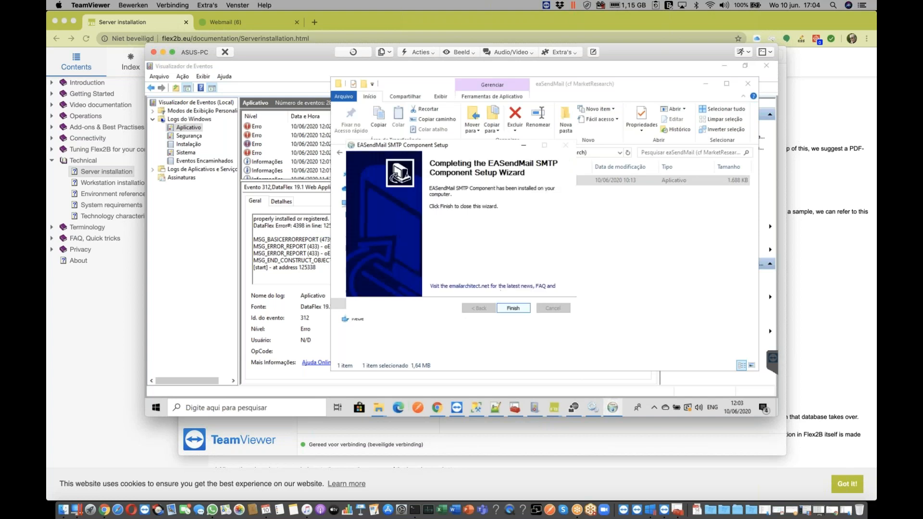
left_click(513, 309)
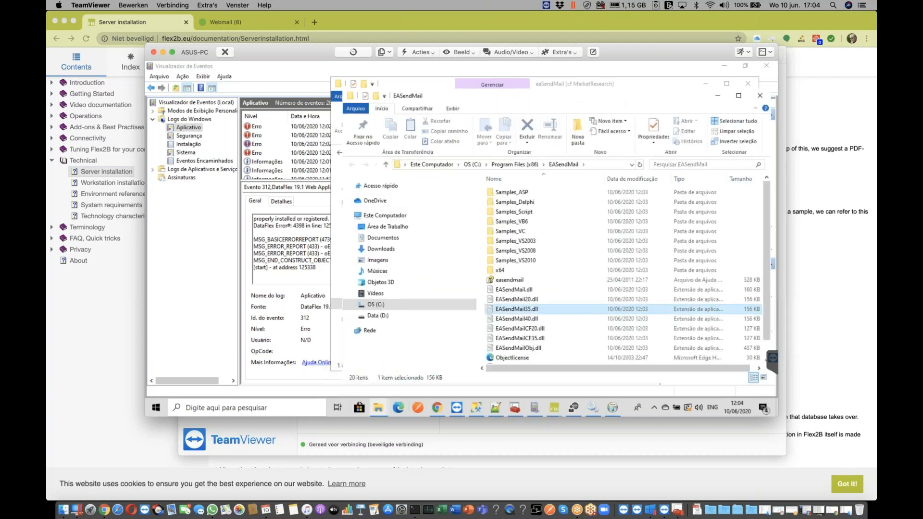
left_click(718, 96)
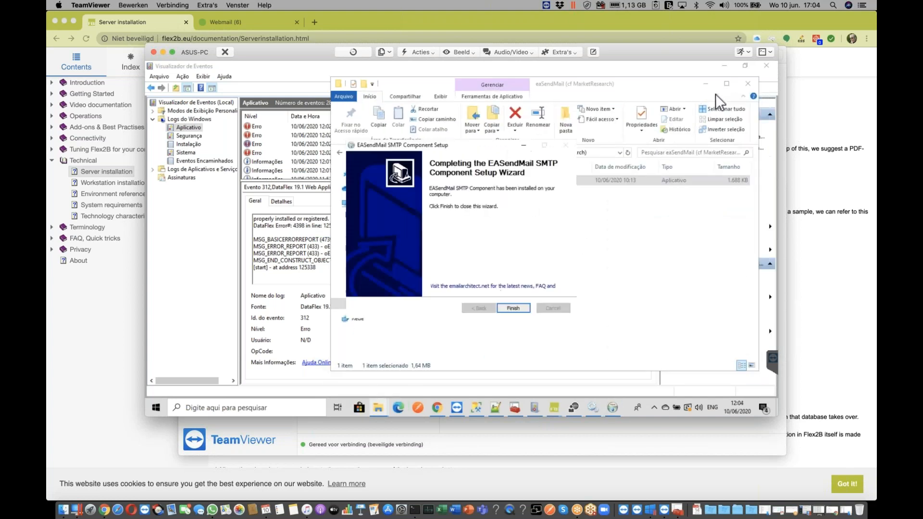
left_click(515, 308)
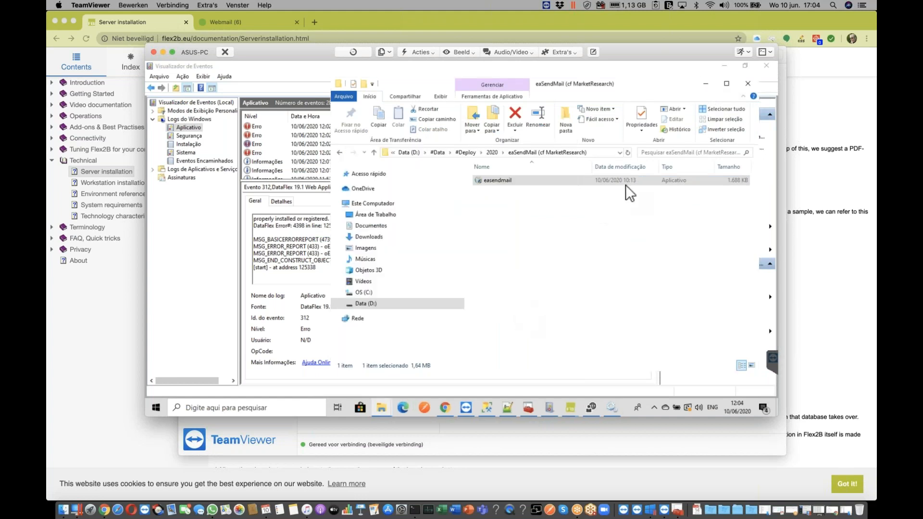
Step: Minimise the extra windows, restore the DataFlex administrator, and select the Flex2B application
left_click(707, 84)
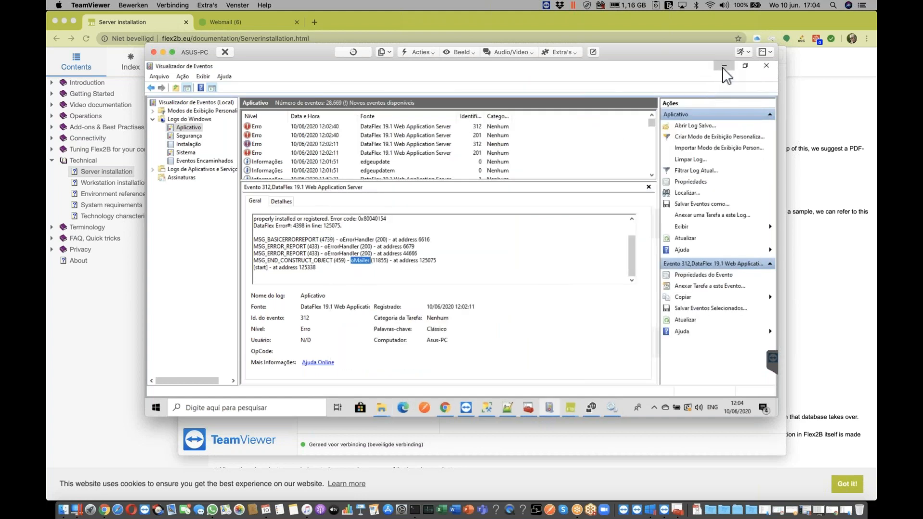
left_click(724, 66)
left_click(620, 88)
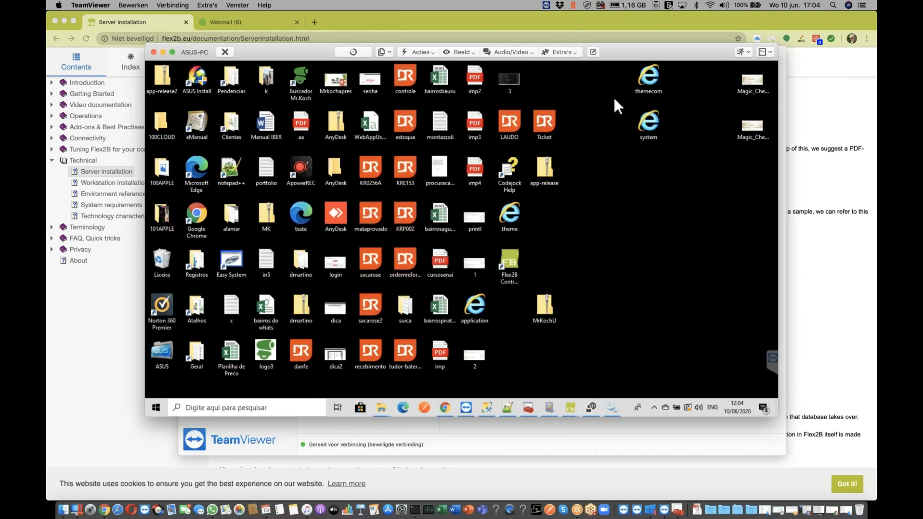
left_click(591, 408)
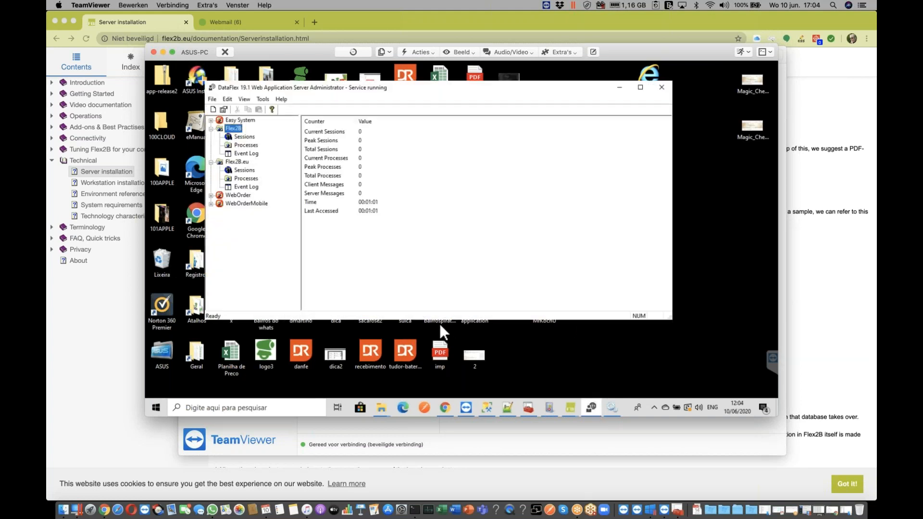
left_click(243, 162)
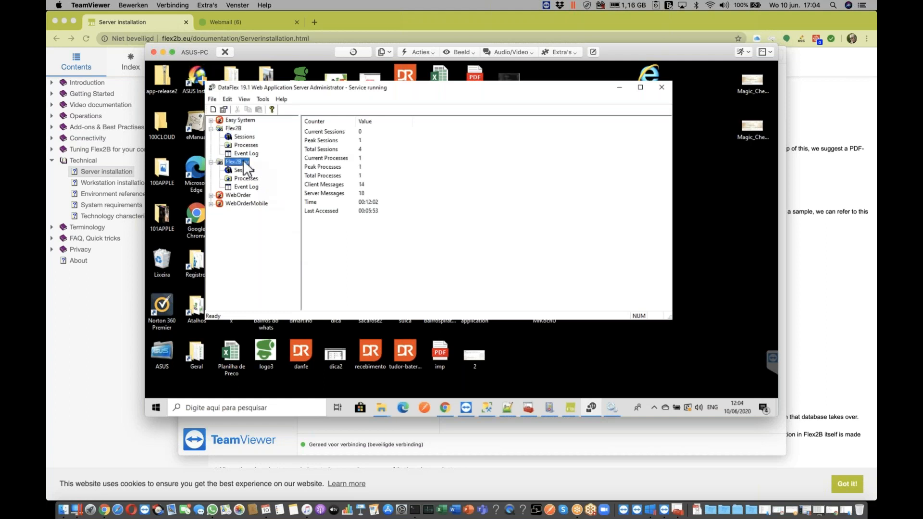
left_click(233, 129)
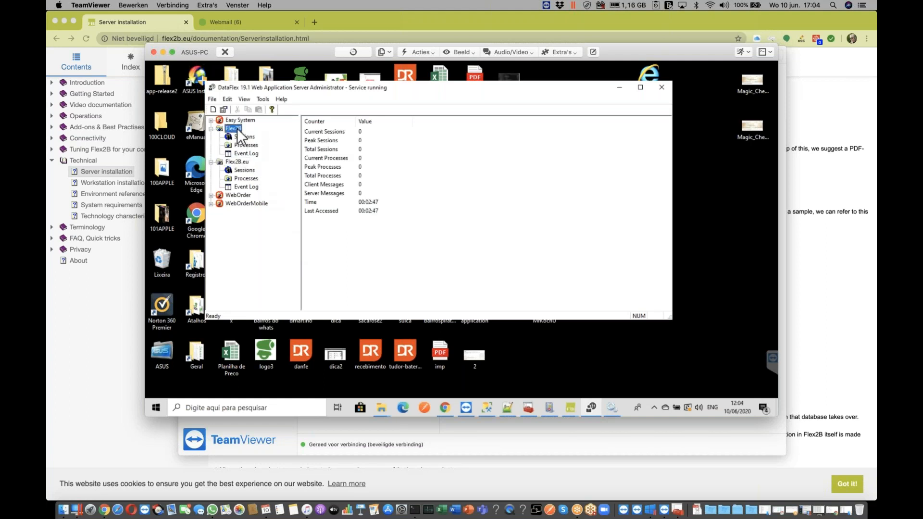
Step: Restart the Flex2B web application, retrying through the 'Servidor ocupado' warnings
right_click(237, 129)
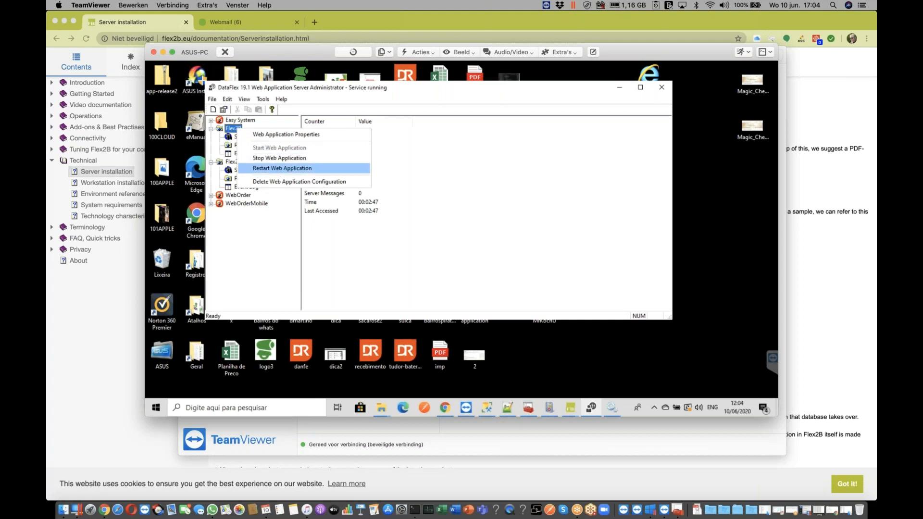
left_click(259, 168)
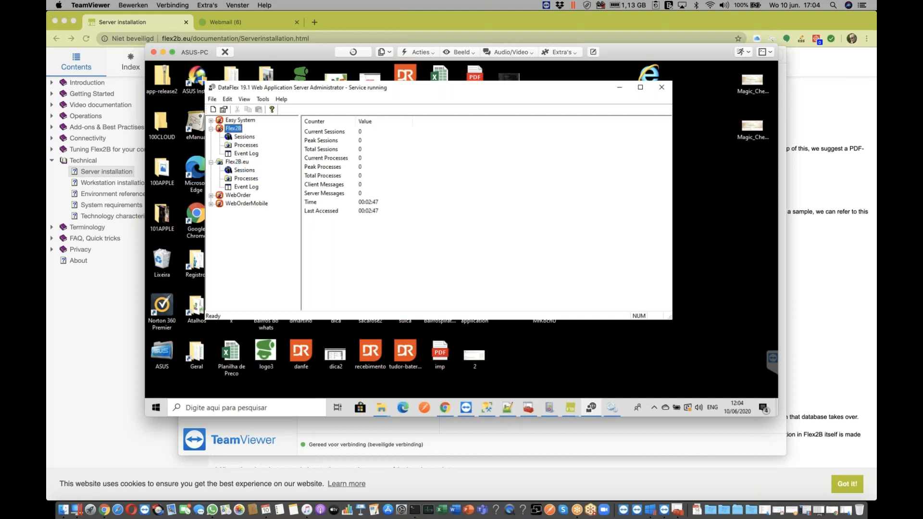
left_click(239, 164)
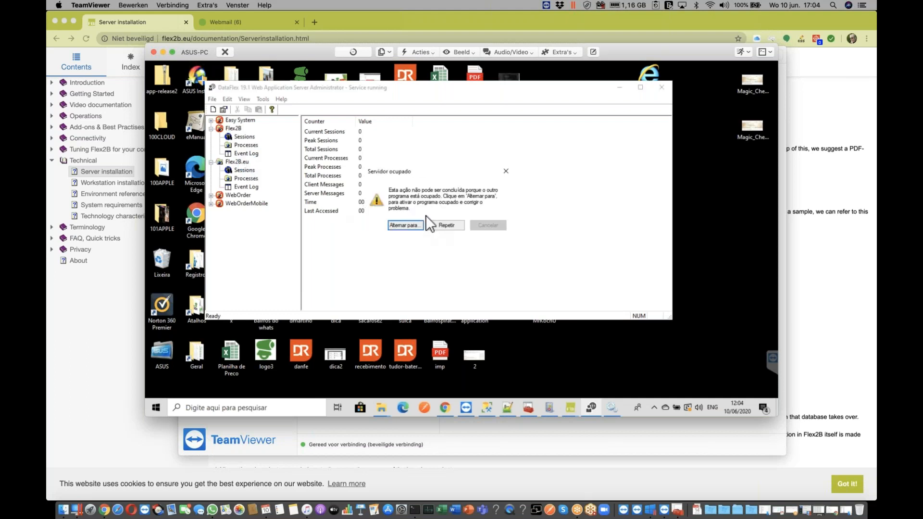
left_click(440, 226)
left_click(441, 226)
left_click(443, 226)
left_click(443, 226)
left_click(443, 226)
left_click(444, 226)
left_click(549, 407)
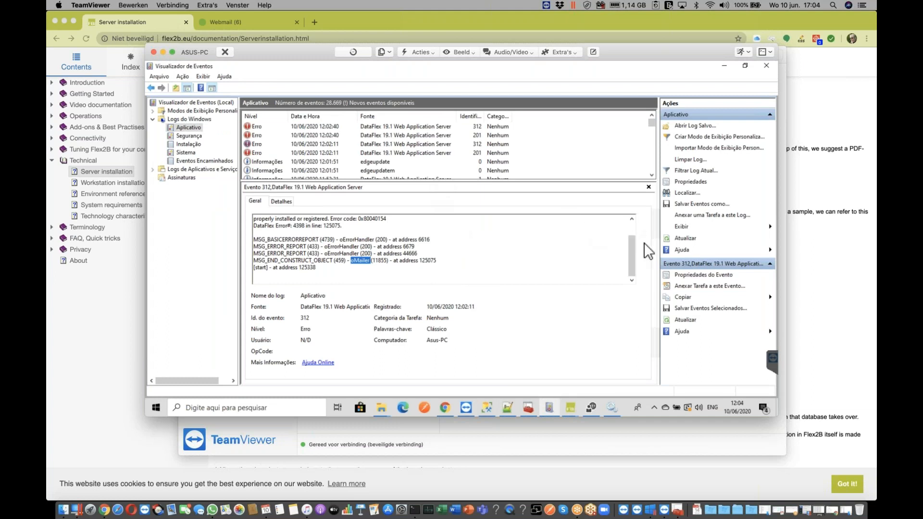
Step: Refresh the Application log and select the newest event 312 error after checking event 201
left_click(684, 239)
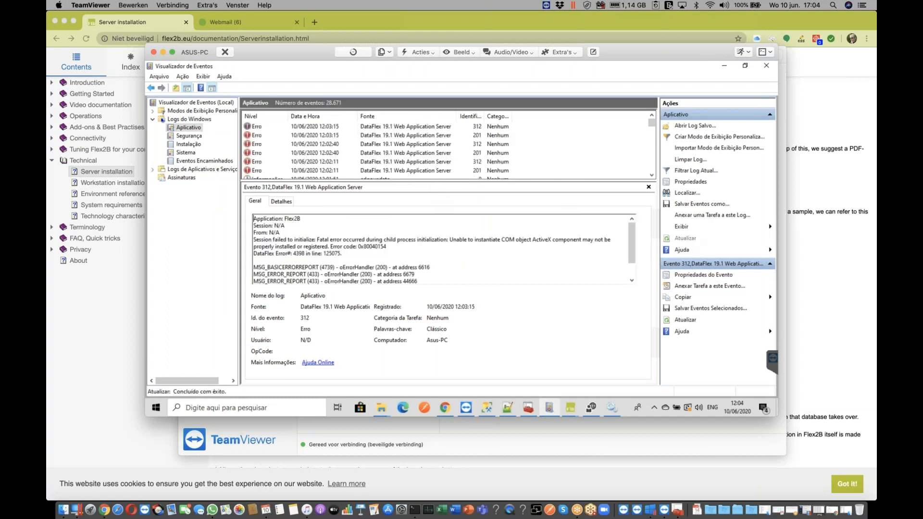
left_click(330, 134)
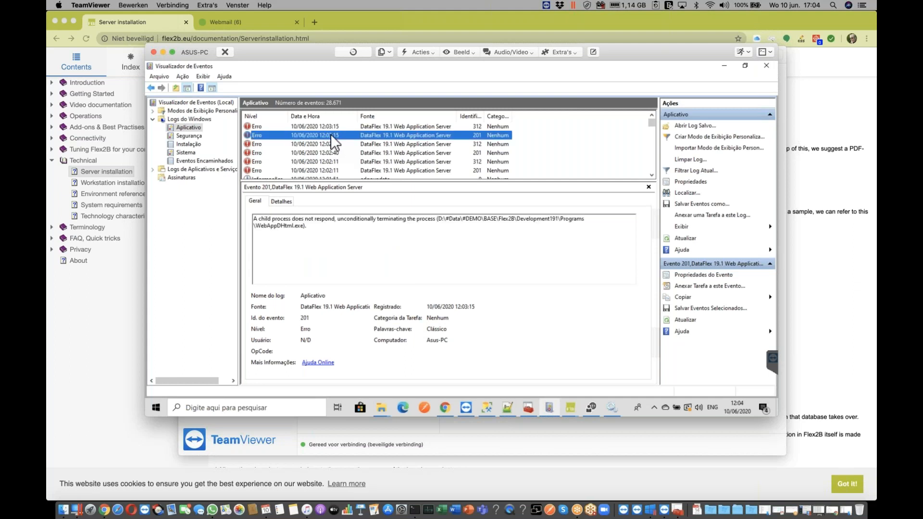
key("Up")
key("shift+Down")
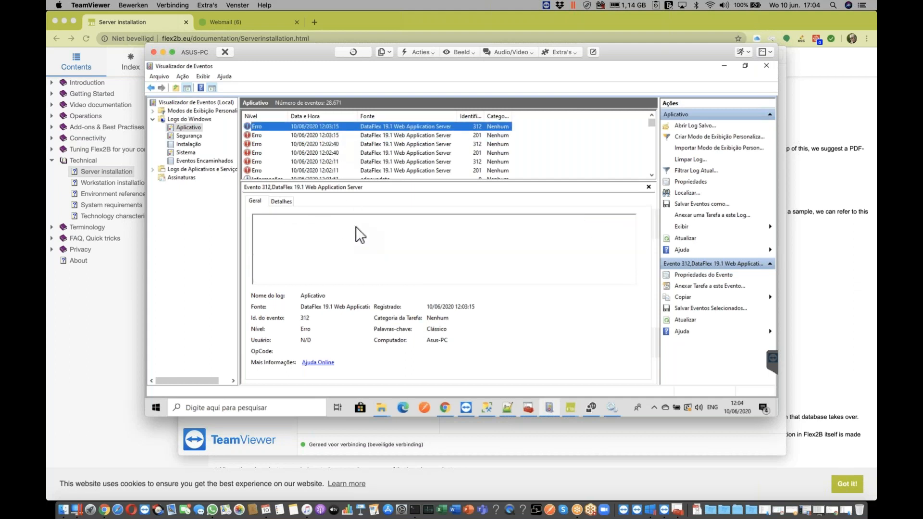
left_click(342, 144)
left_click(341, 134)
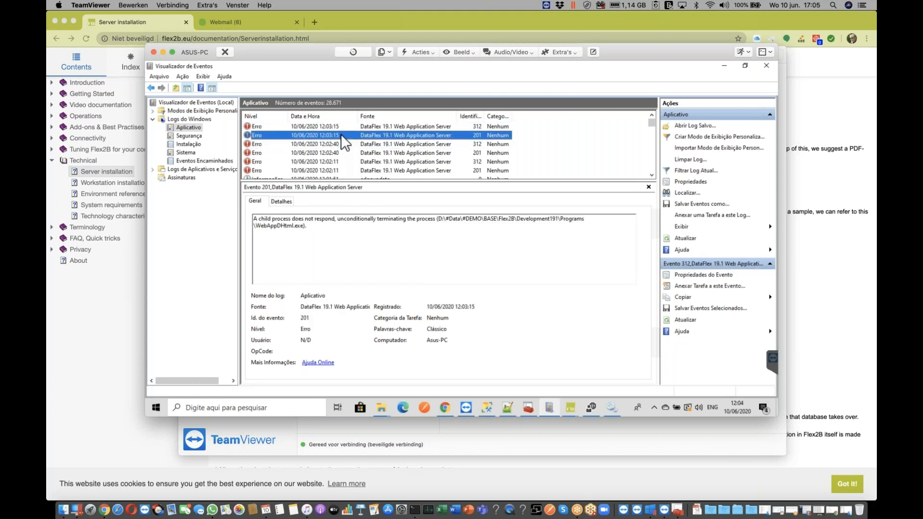
key("Up")
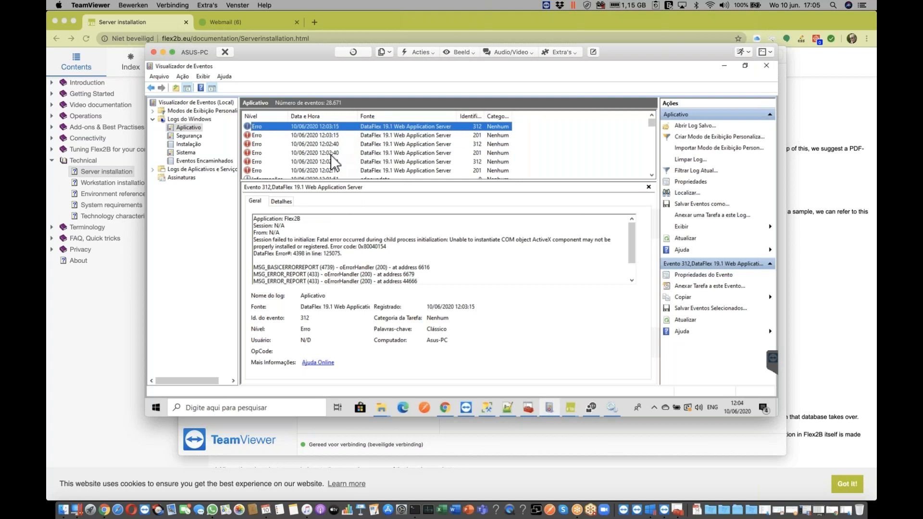
Step: Scroll the event 312 details text down and back up to read the full message
left_click(632, 281)
left_click(632, 282)
left_click(632, 282)
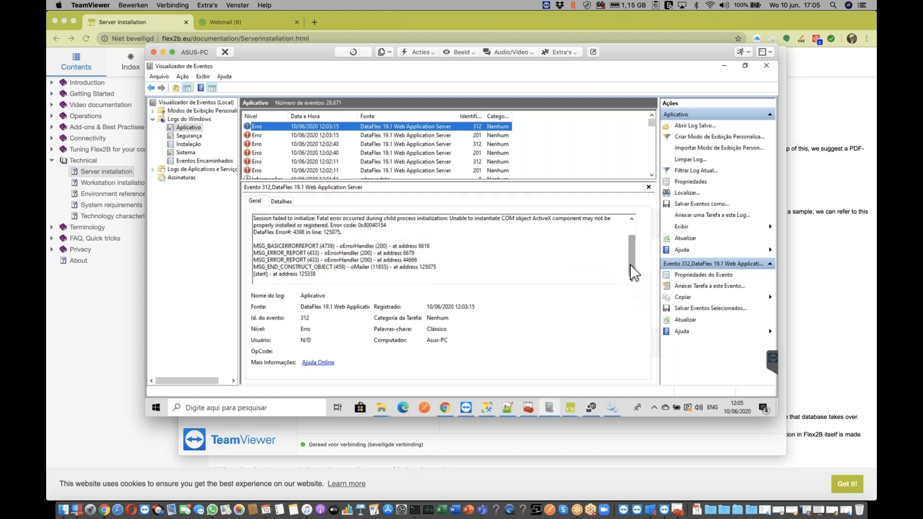
left_click(631, 229)
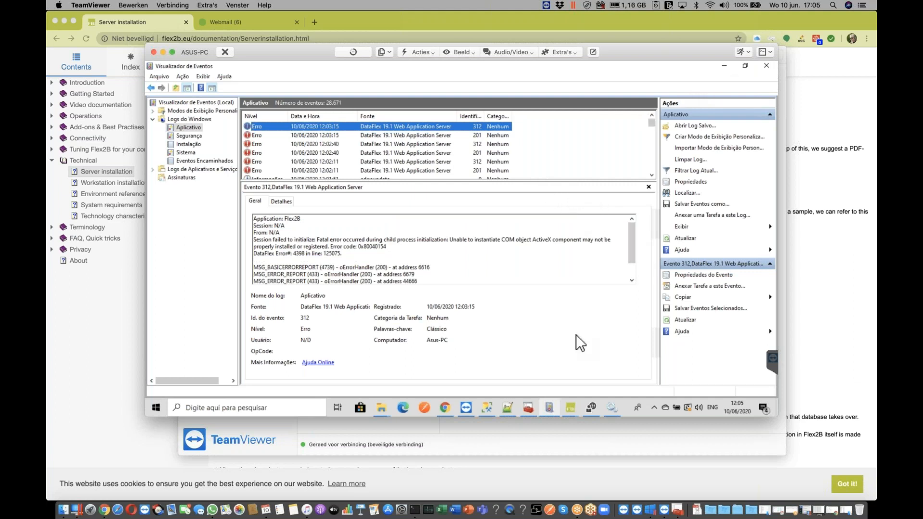
Step: Bring the DataFlex server administrator forward and retry the server-busy warning repeatedly
left_click(590, 410)
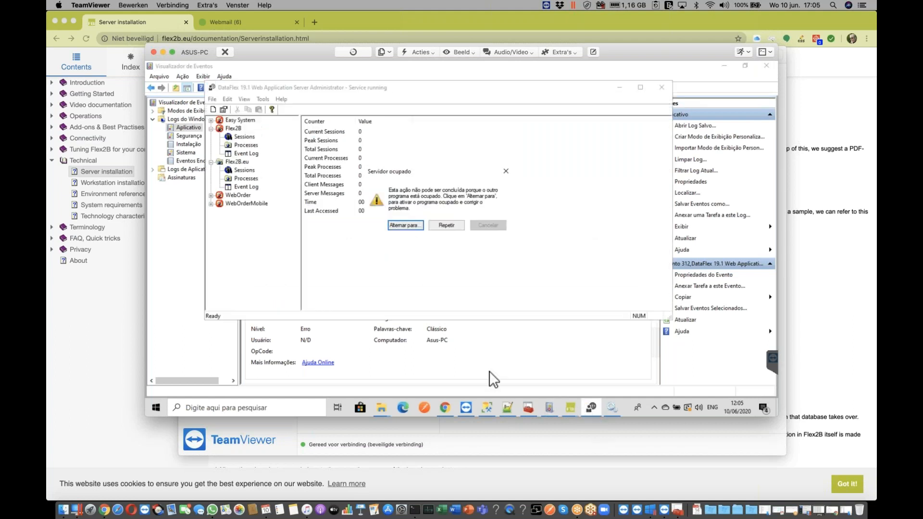
left_click(446, 225)
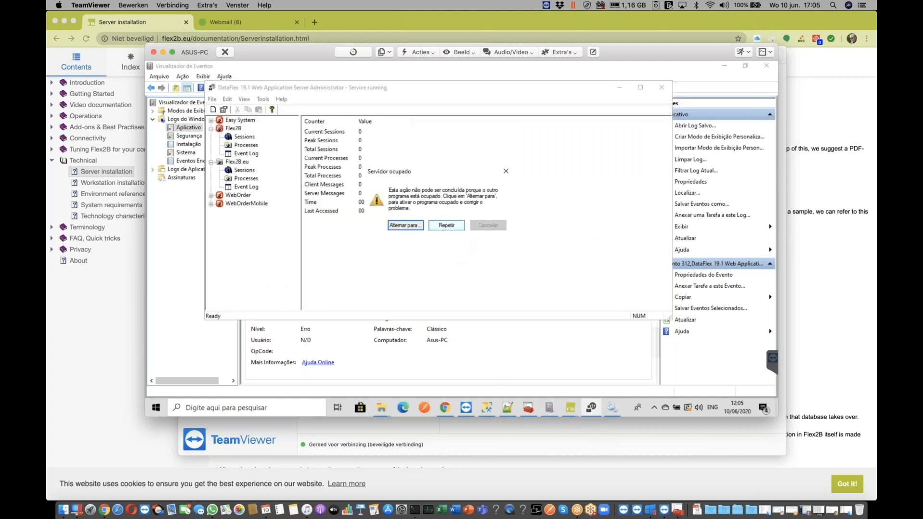
left_click(446, 225)
left_click(447, 225)
left_click(446, 225)
left_click(447, 225)
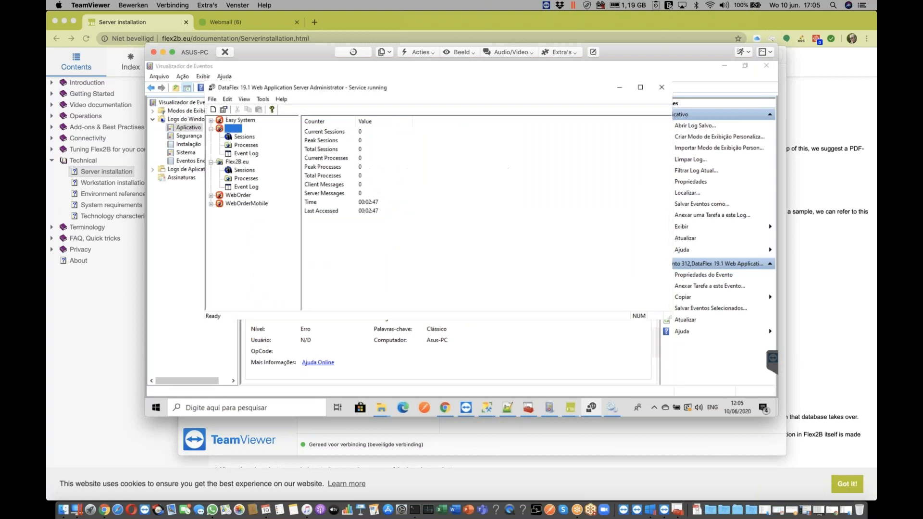
left_click(446, 225)
Step: Keep retrying past the server-busy warning, then switch back to the Event Viewer
left_click(446, 226)
left_click(445, 226)
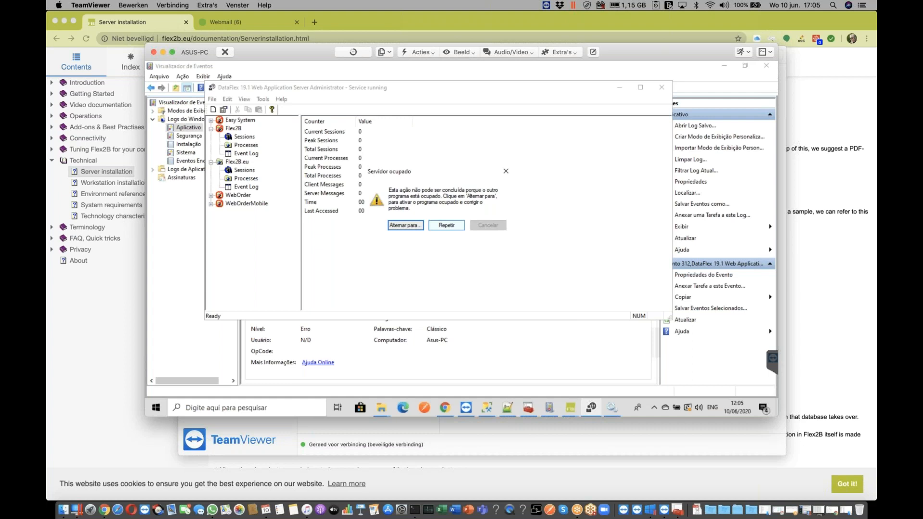
left_click(446, 225)
left_click(446, 226)
left_click(447, 224)
left_click(446, 224)
left_click(550, 407)
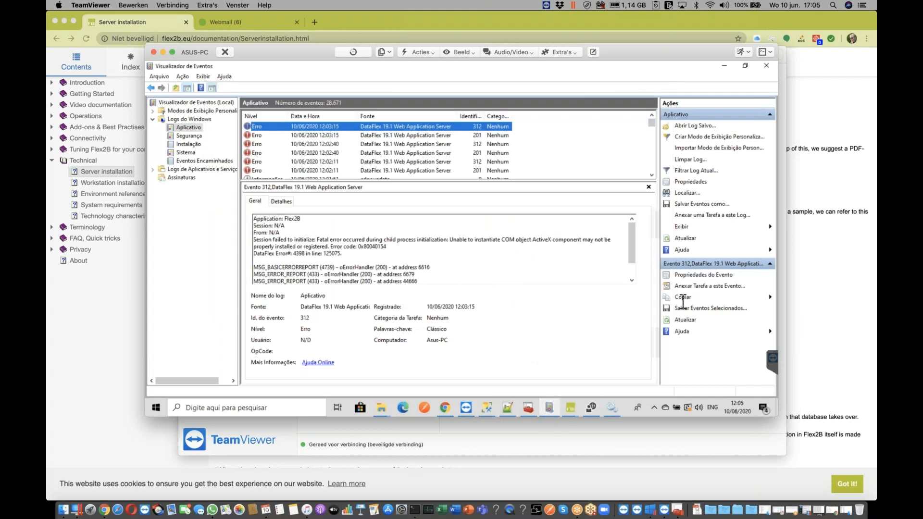
Step: Refresh the Application log, compare the 12:02:11 event 312 and 12:03:15 event 201 errors, then minimize
left_click(684, 238)
left_click(452, 171)
left_click(448, 162)
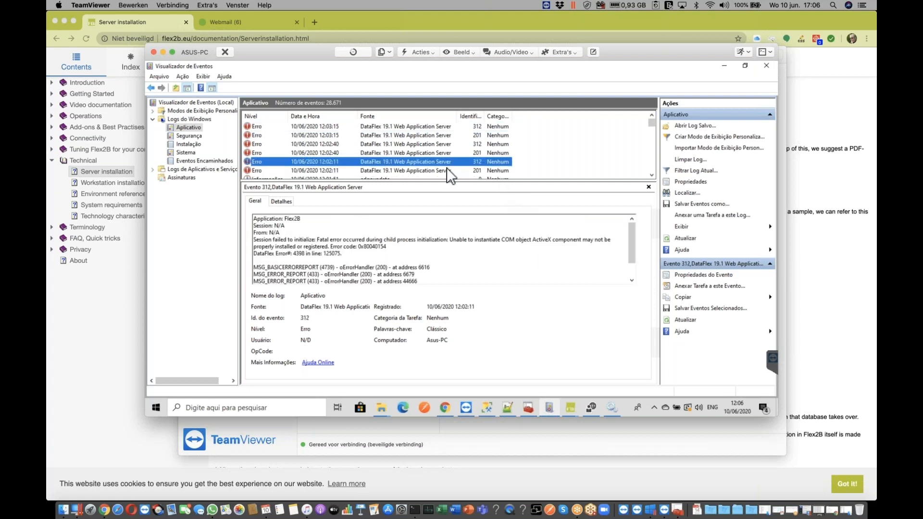
left_click(435, 135)
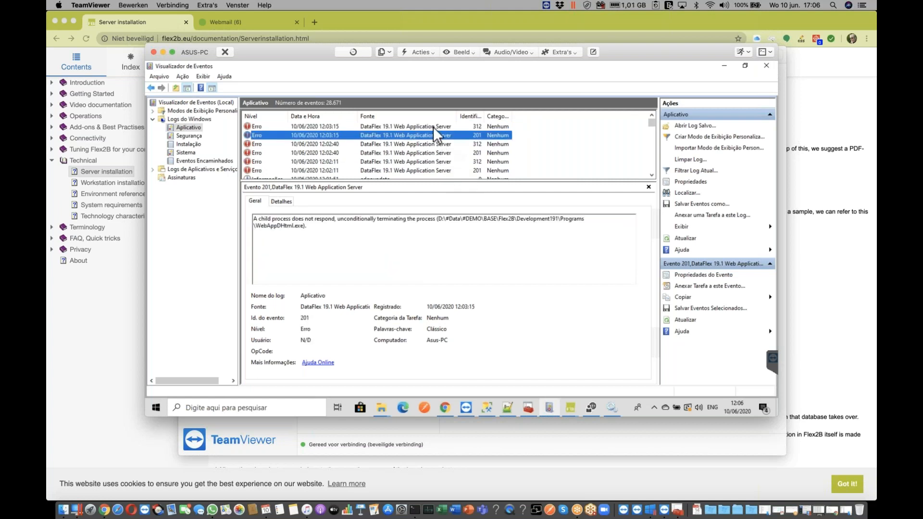
left_click(434, 128)
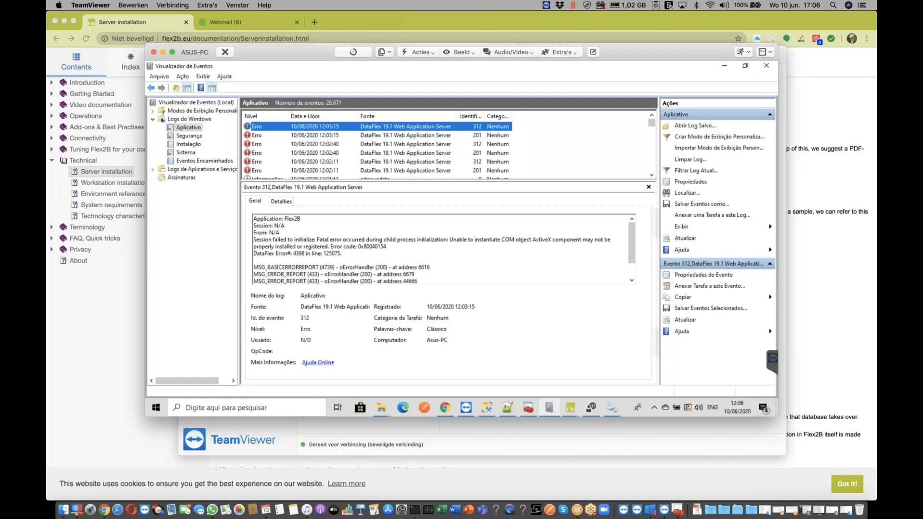
left_click(723, 66)
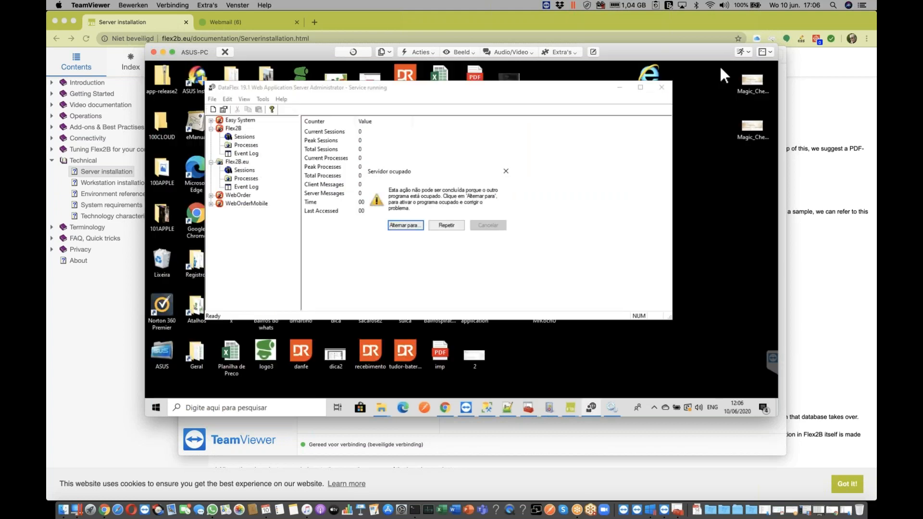
Step: Clear the busy warning, compare Flex2B.eu and Flex2B Current Processes counters, then bring up Chrome
left_click(442, 224)
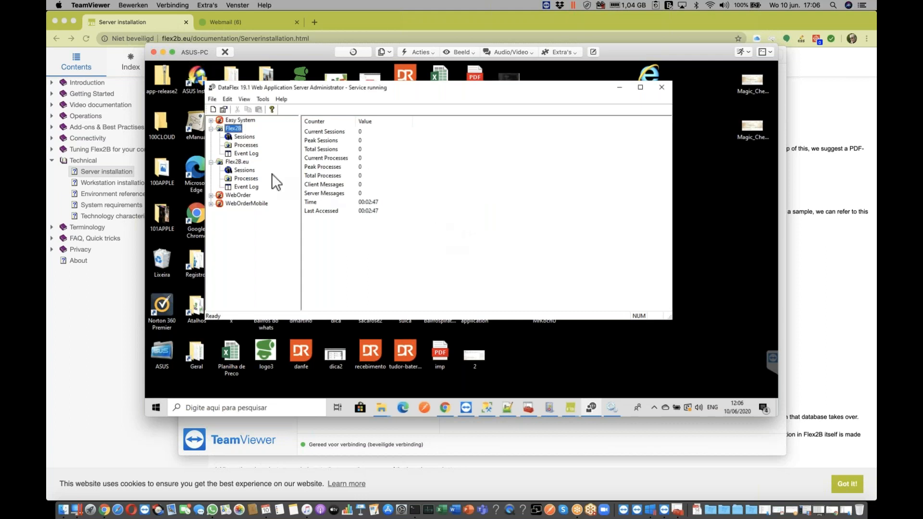
left_click(238, 162)
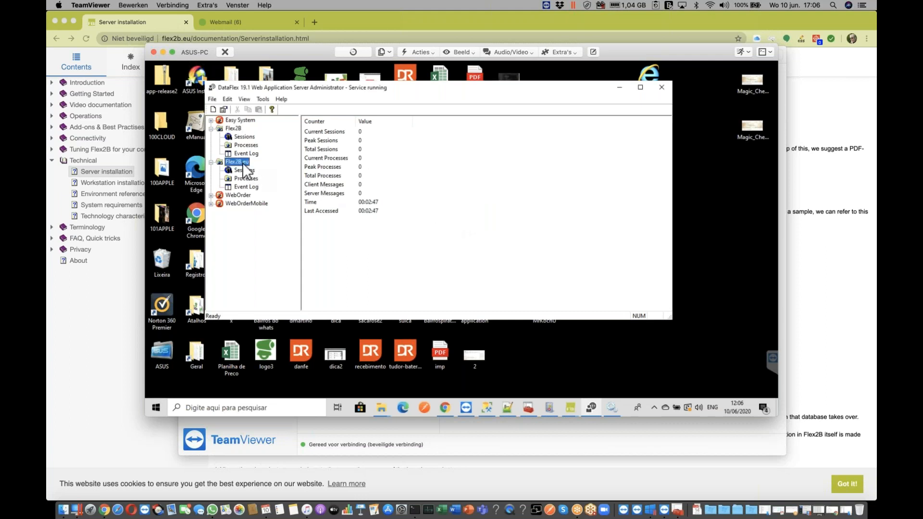
left_click(235, 129)
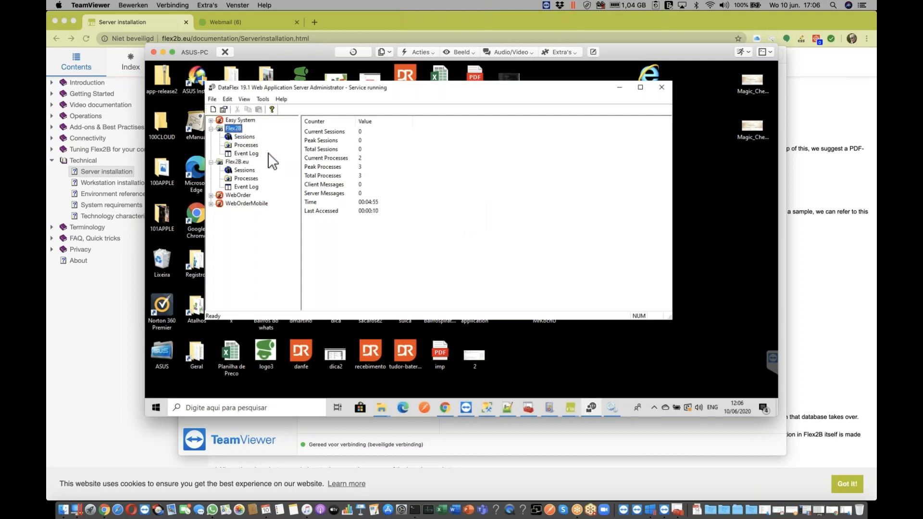
left_click(338, 158)
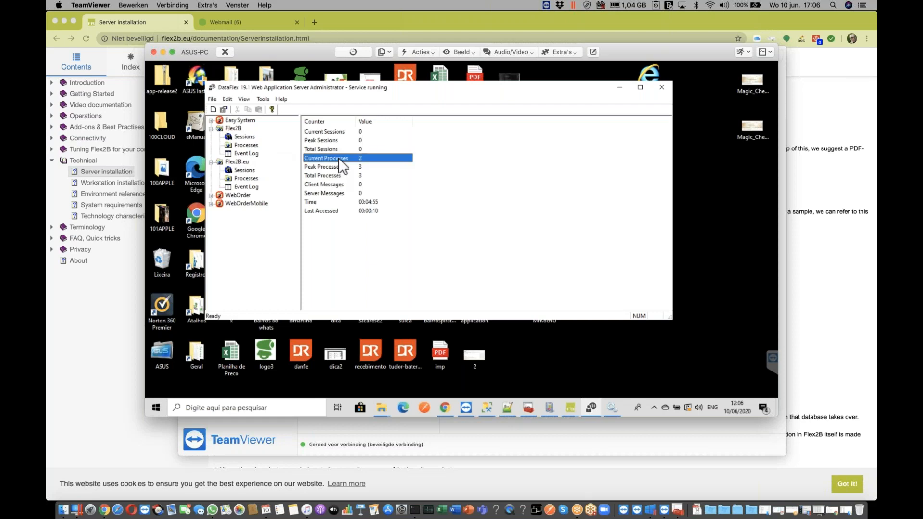
left_click(447, 407)
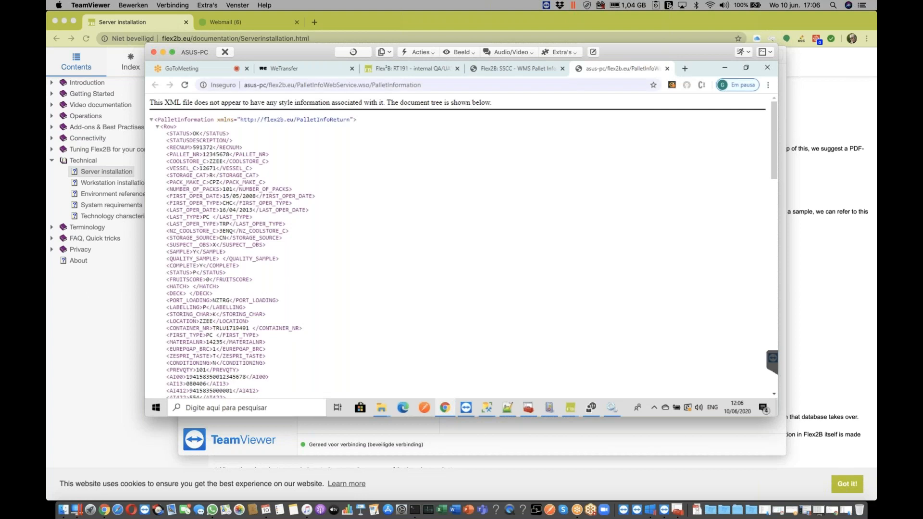
Step: Load localhost/flex2b in a new Chrome tab and zoom the page to 75%
left_click(685, 69)
left_click(216, 84)
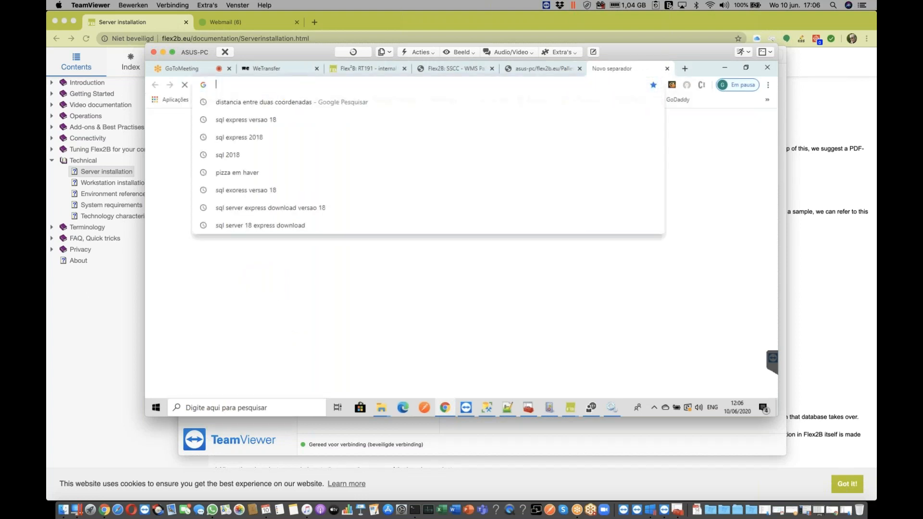
type("loc")
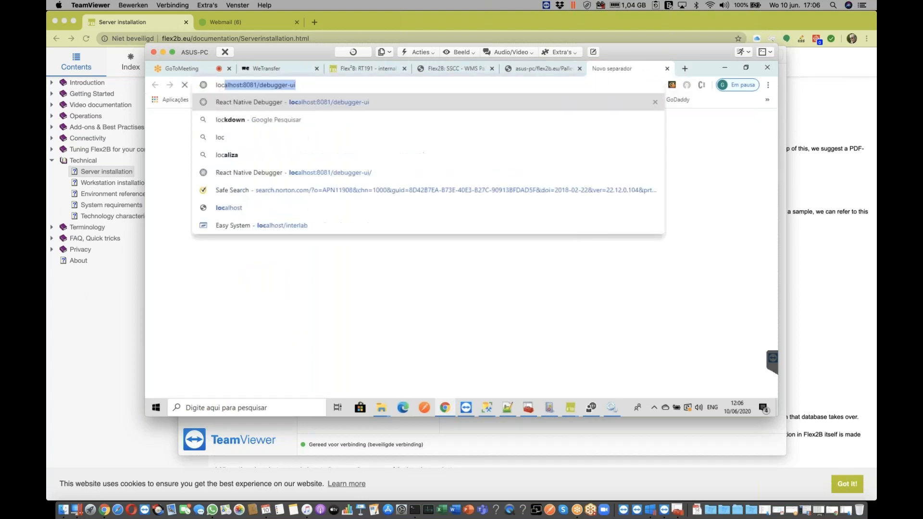
type("alhost/")
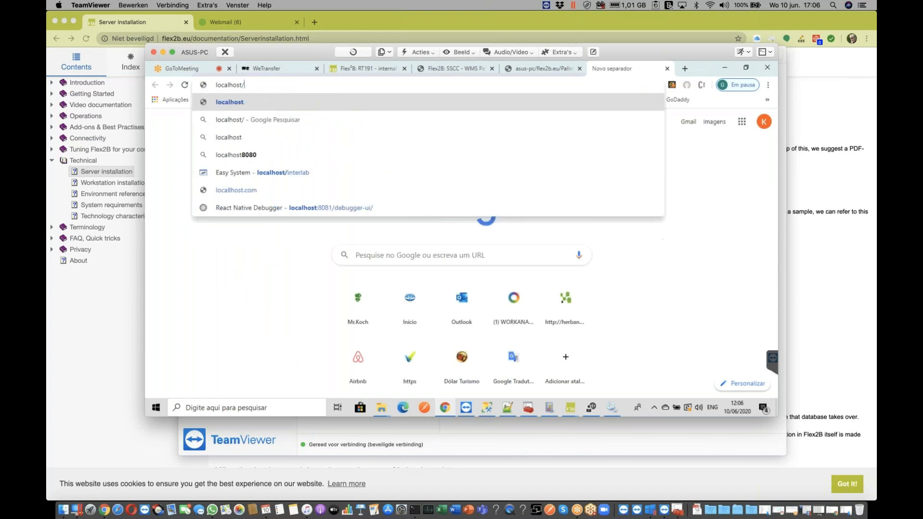
type("fl")
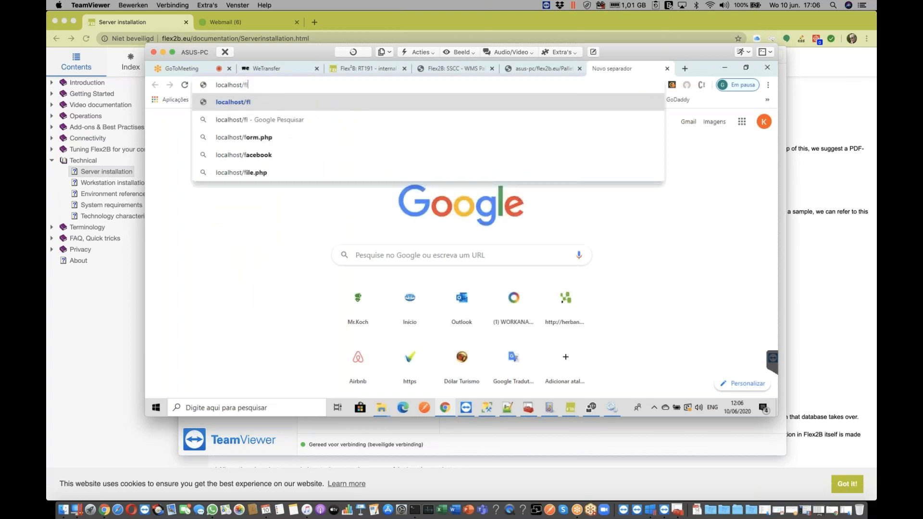
type("ex2b")
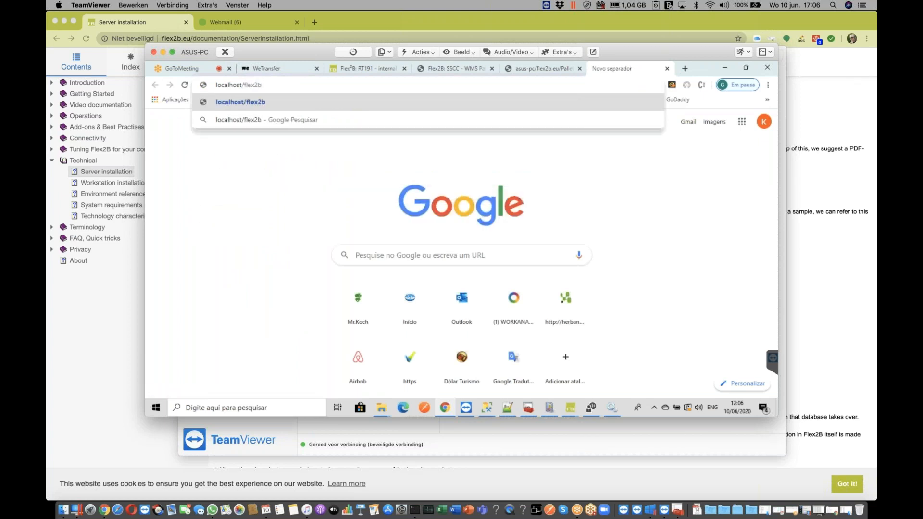
key("Return")
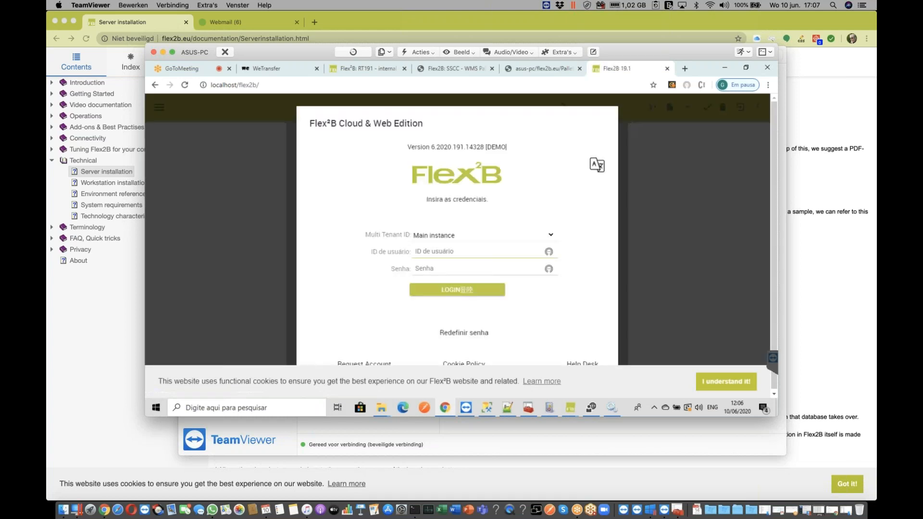
left_click(768, 84)
left_click(706, 172)
left_click(706, 172)
left_click(706, 172)
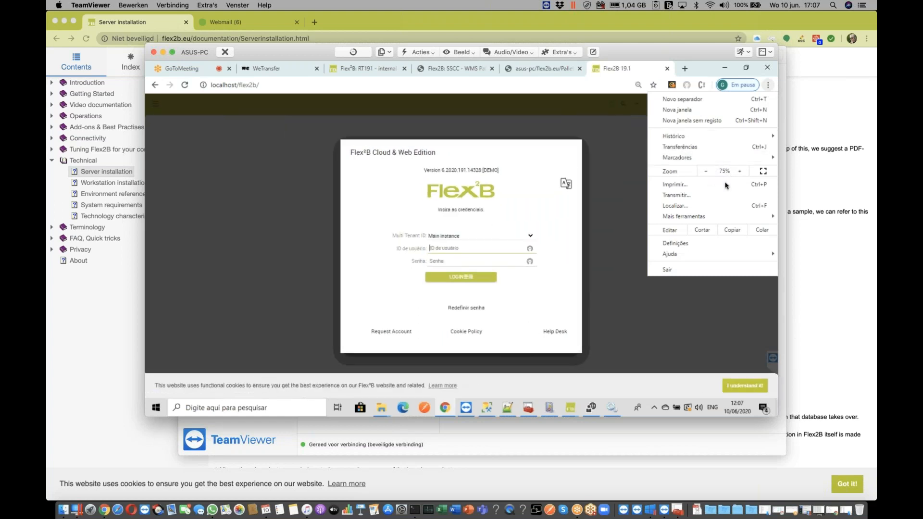
left_click(683, 317)
Step: Sign in with the user ID and corrected password, declining to save the password
left_click(513, 249)
type("Frank*")
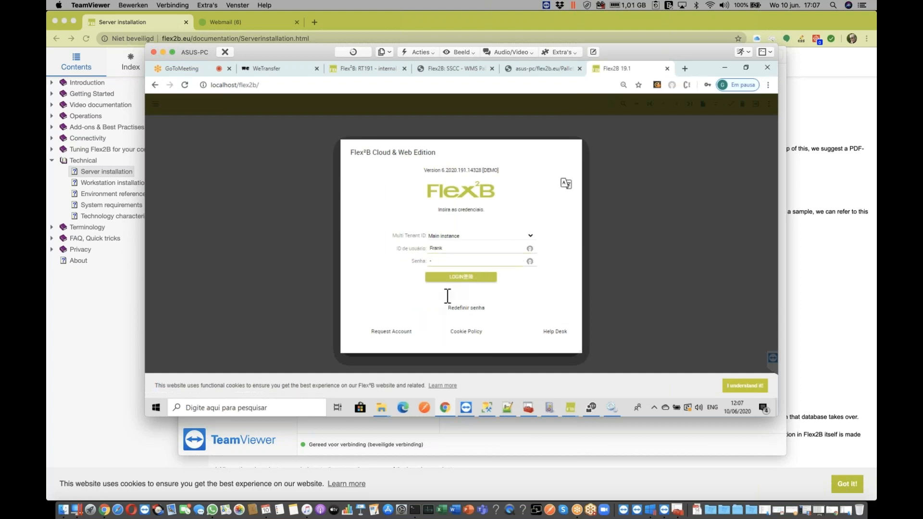
left_click(453, 279)
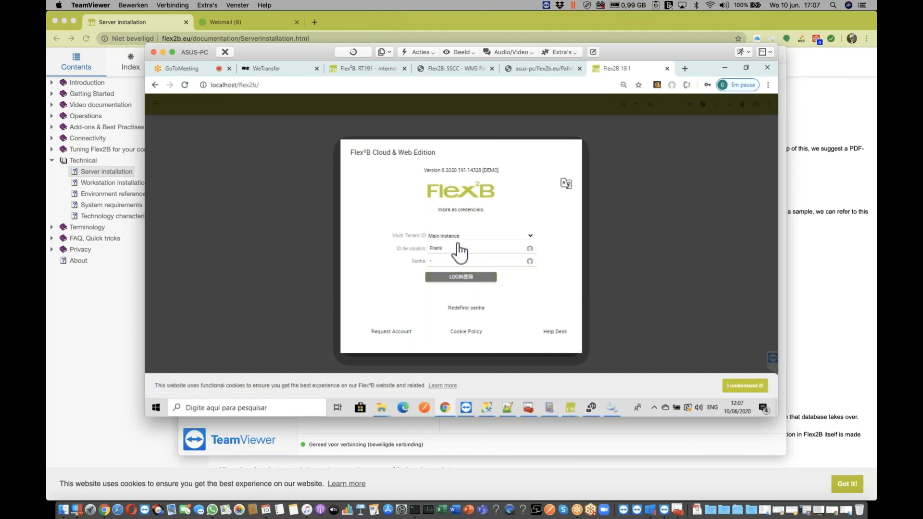
double_click(451, 261)
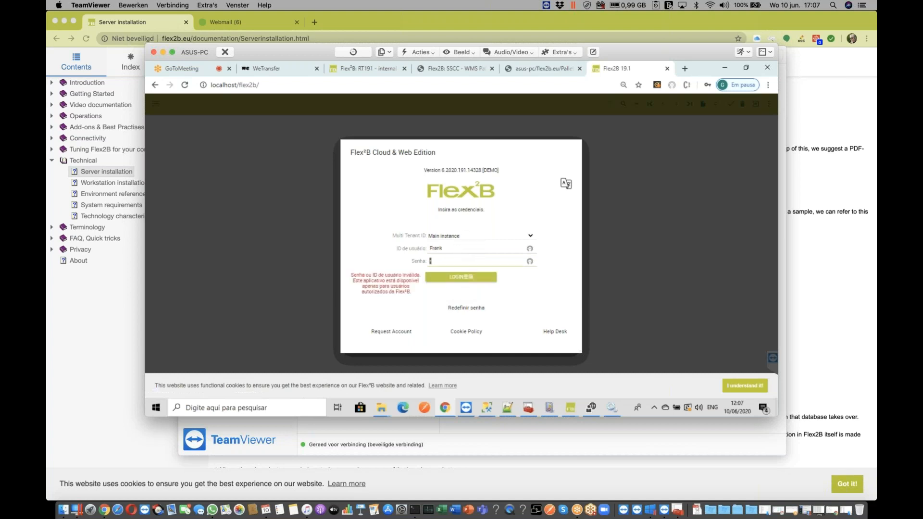
type("******")
left_click(453, 279)
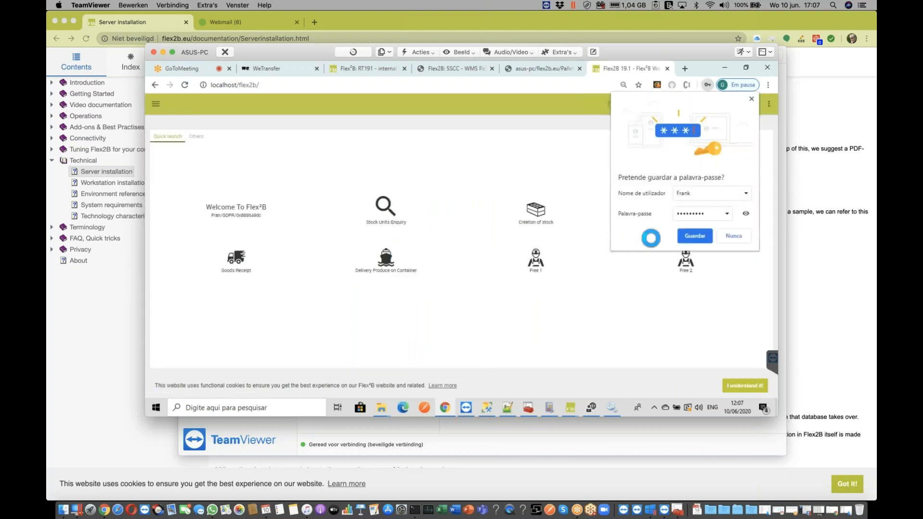
left_click(734, 236)
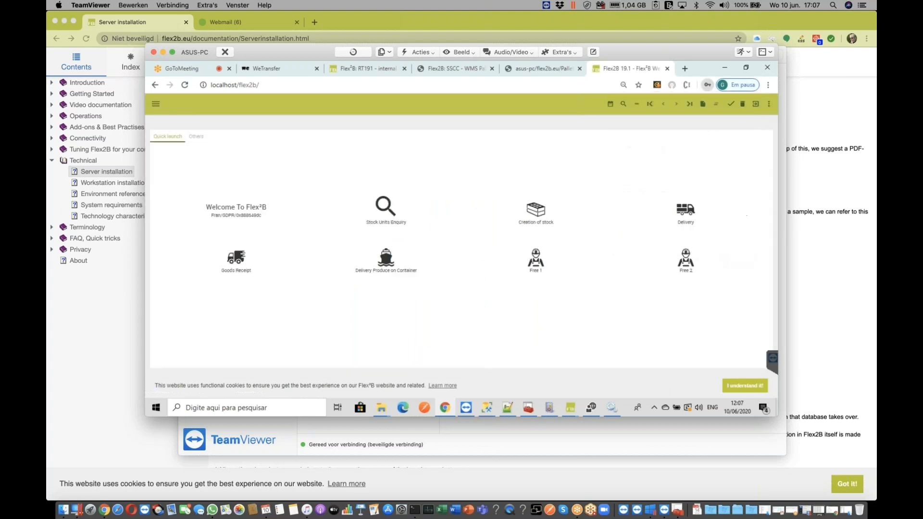
Step: Open Menu > SysAdmin > Security > Web Users, load an existing login name, and start Copy User
left_click(156, 105)
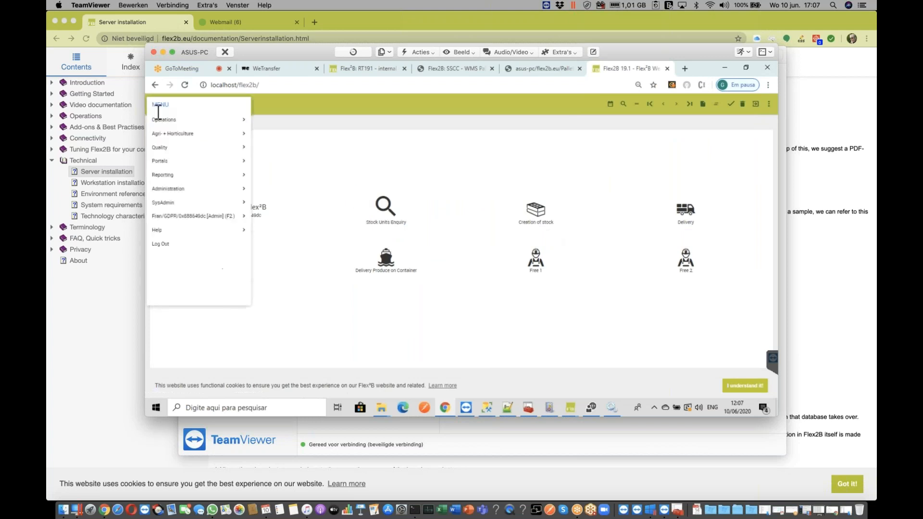
left_click(163, 203)
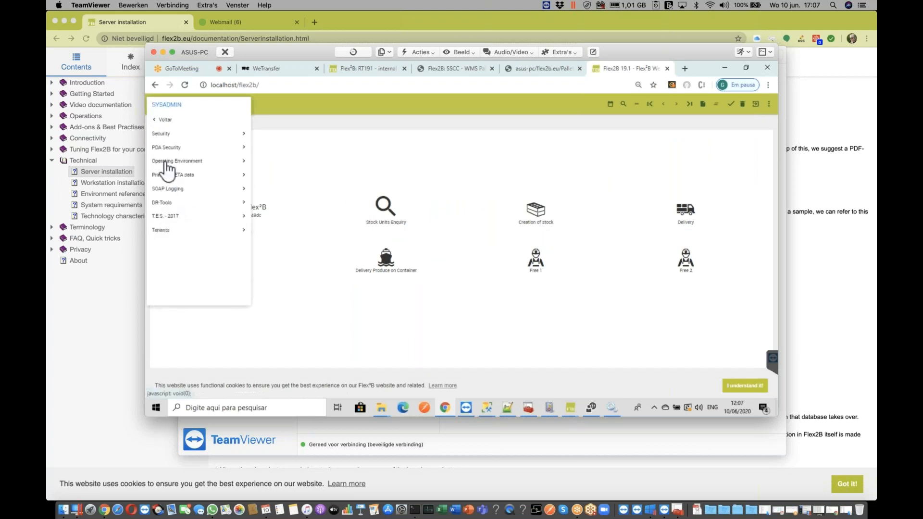
left_click(166, 134)
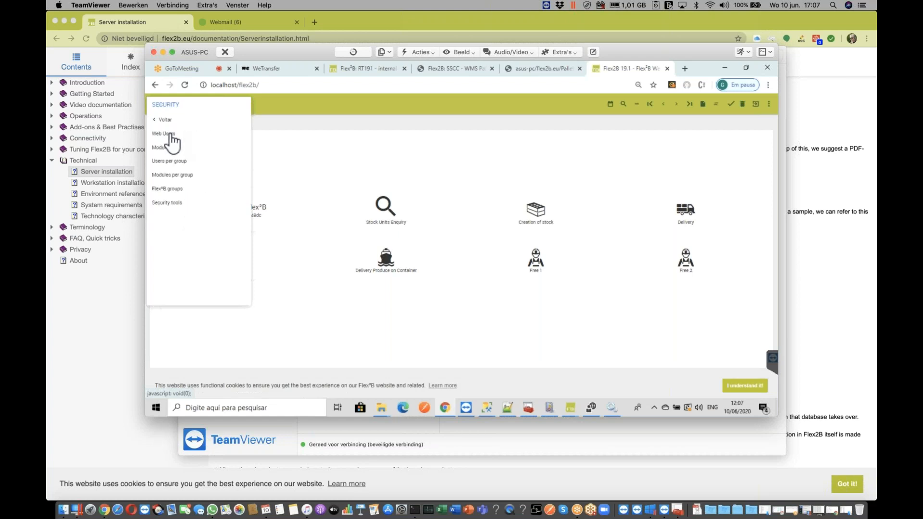
left_click(170, 135)
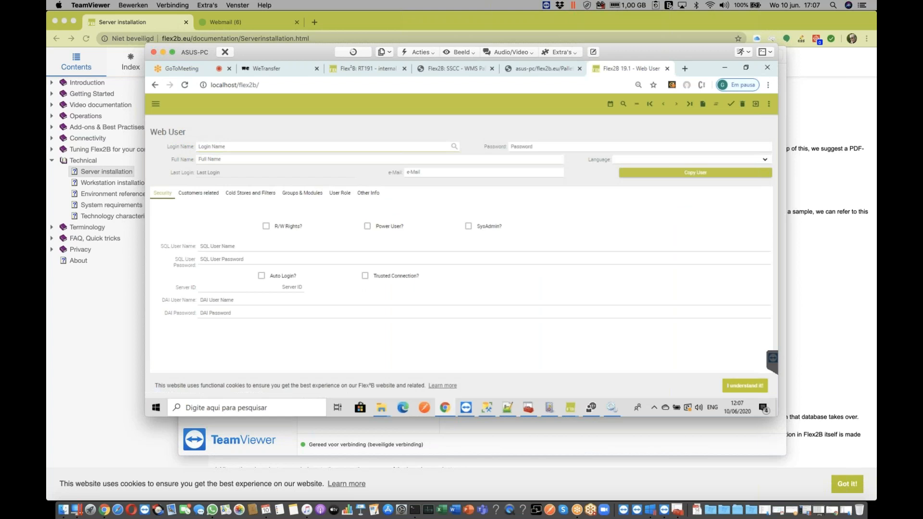
type("Frank")
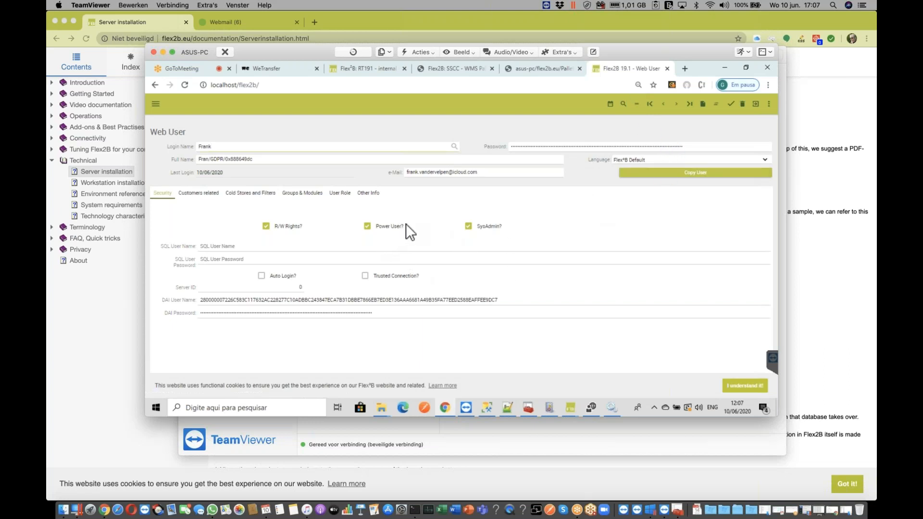
left_click(670, 172)
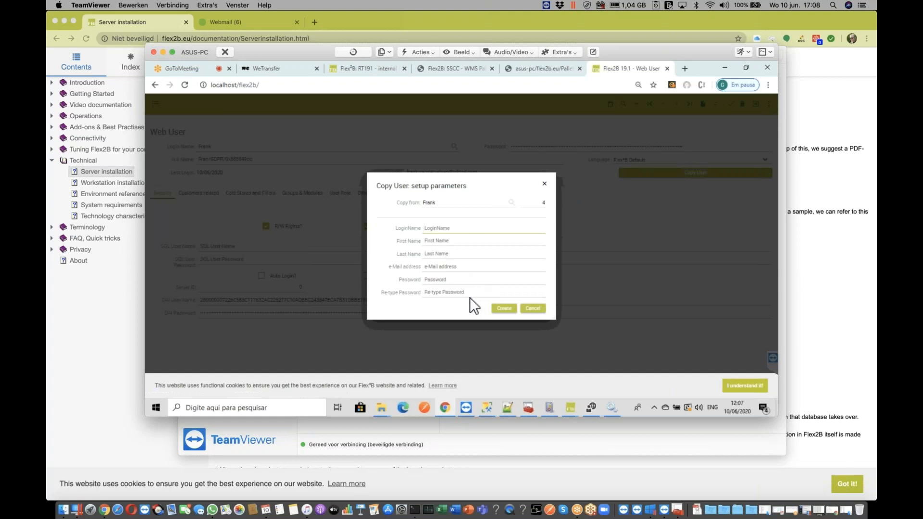
Step: Create the copied user with its own login name, first/last name, e-mail and password
type("Georg")
key("Tab")
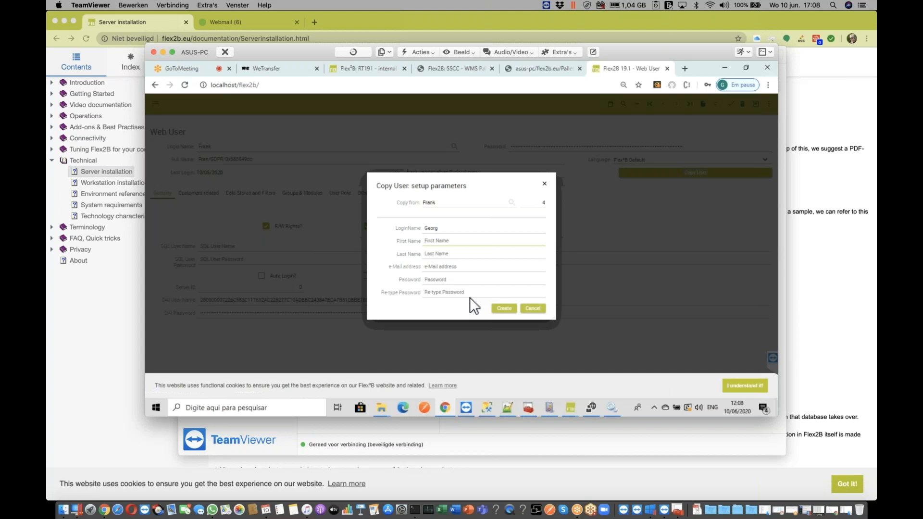
type("Georg")
key("Tab")
type("*")
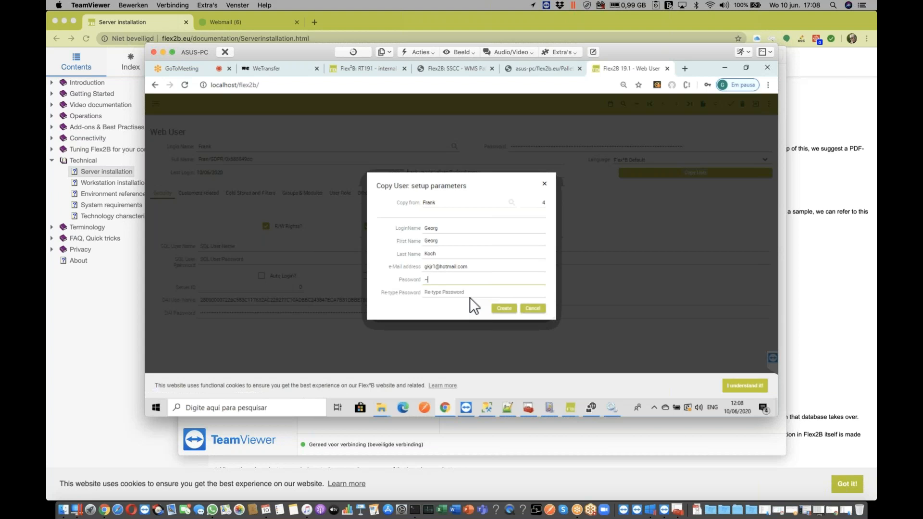
type("******")
key("Tab")
key("Return")
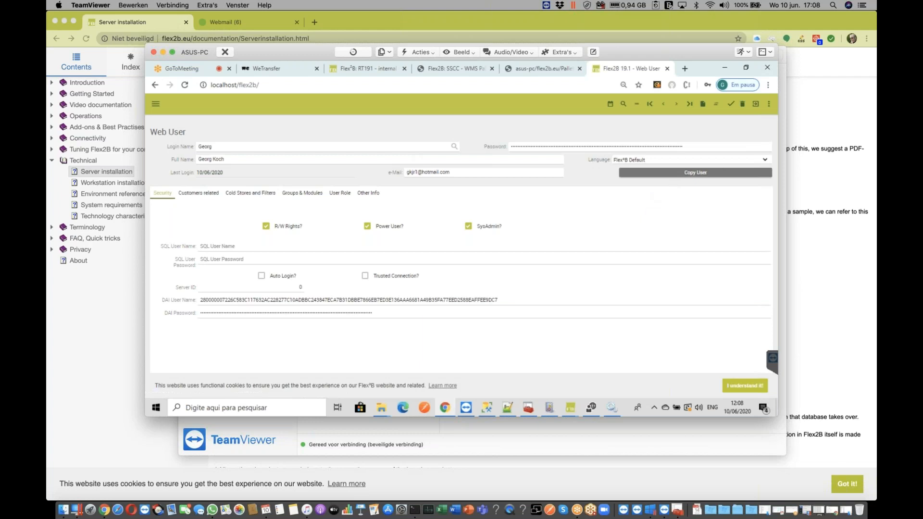
left_click(695, 173)
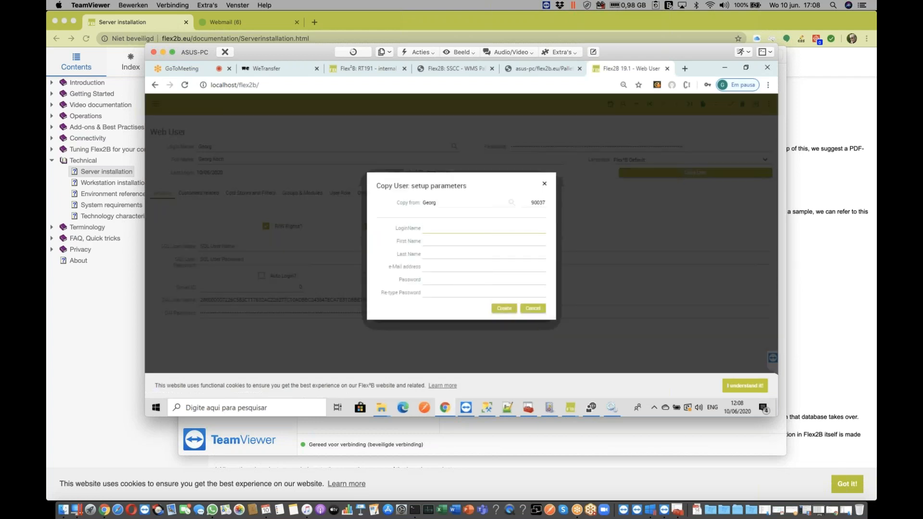
Step: Fill in the second user's name, e-mail and passwords and attempt to create it
key("Tab")
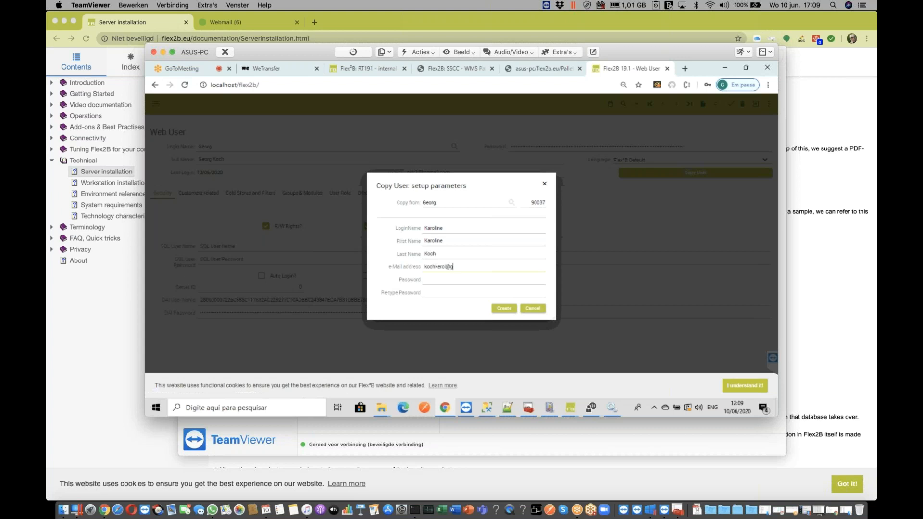
type("***********")
key("Tab")
key("Return")
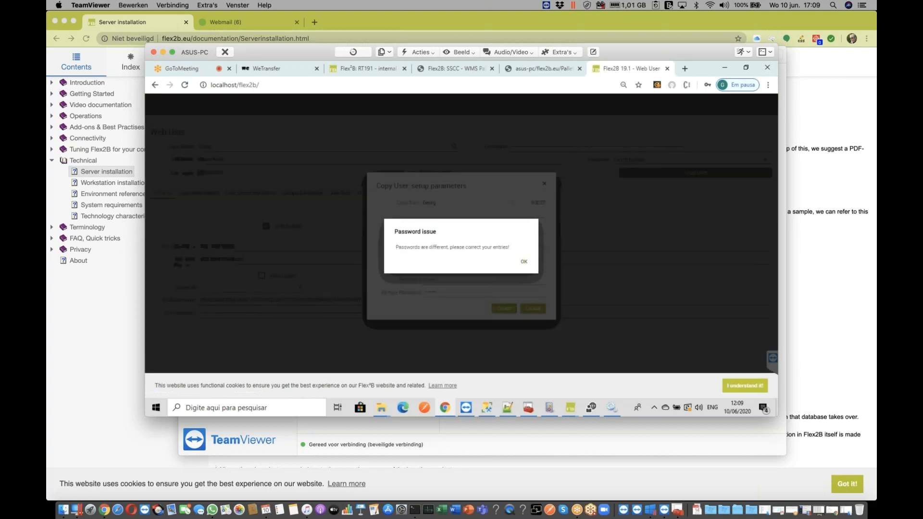
Step: Dismiss the password-mismatch warning, re-enter matching passwords, and create the user
key("Return")
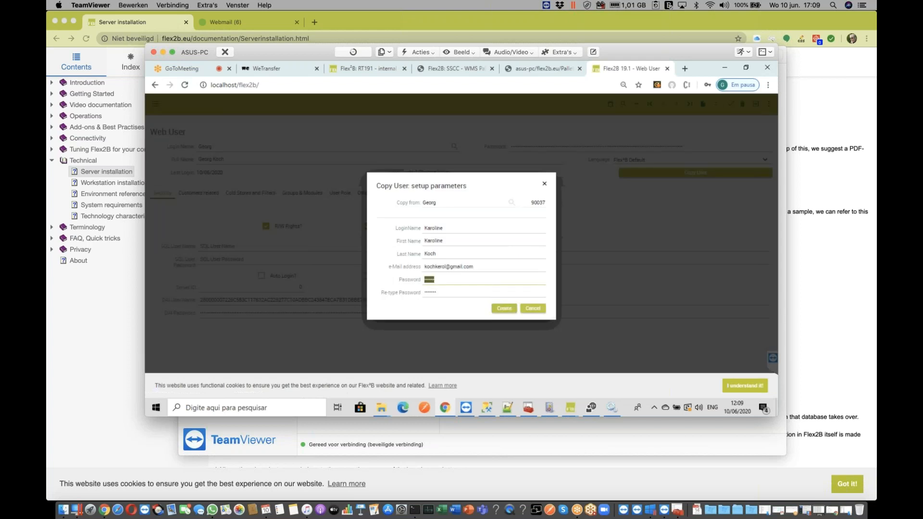
type("•••")
key("Tab")
type("••••")
key("Tab")
key("Return")
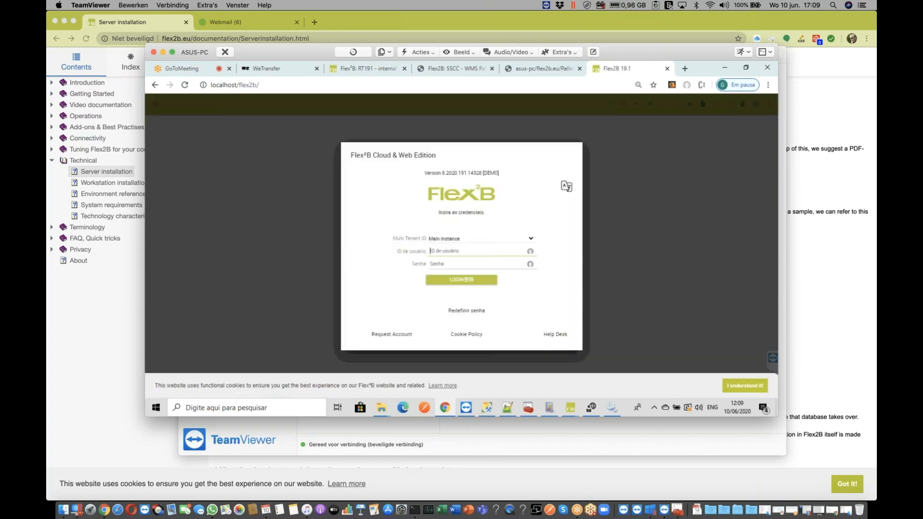
Step: Log in as the newly created user and open Stock Units Enquiry
type("georg")
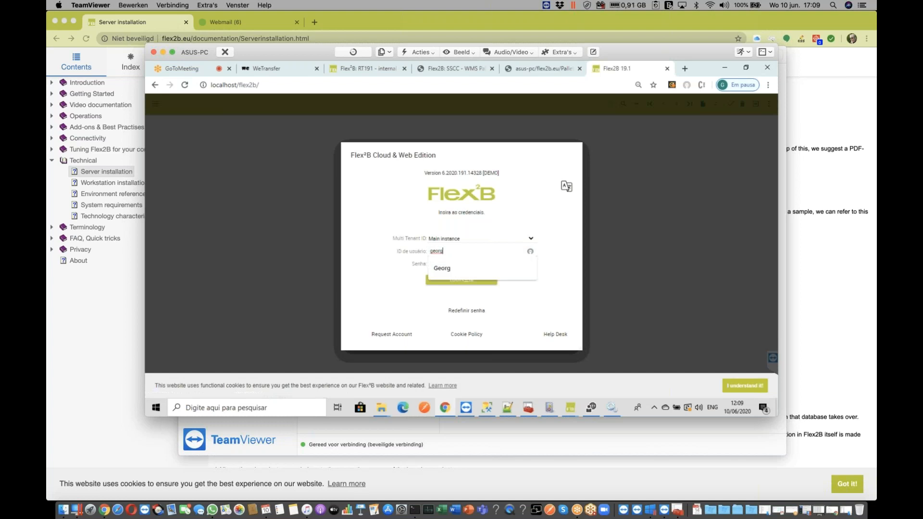
key("Tab")
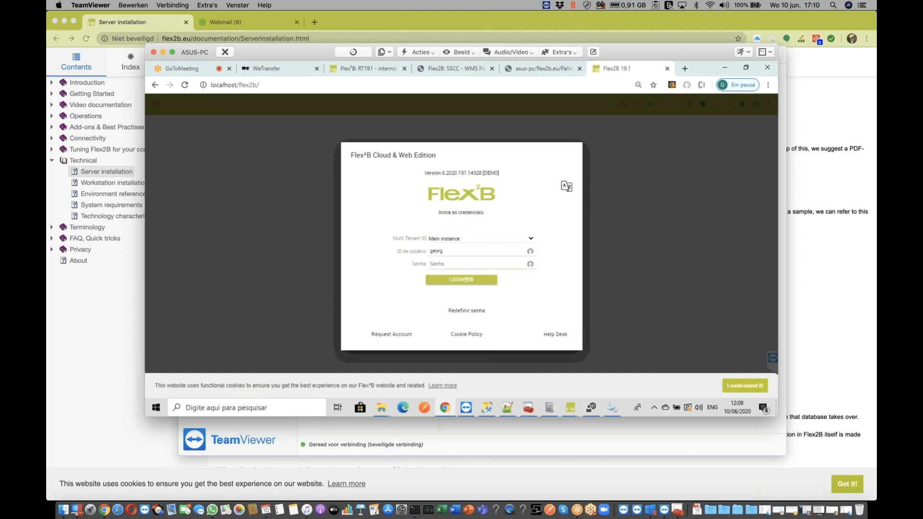
type("•••••")
key("Return")
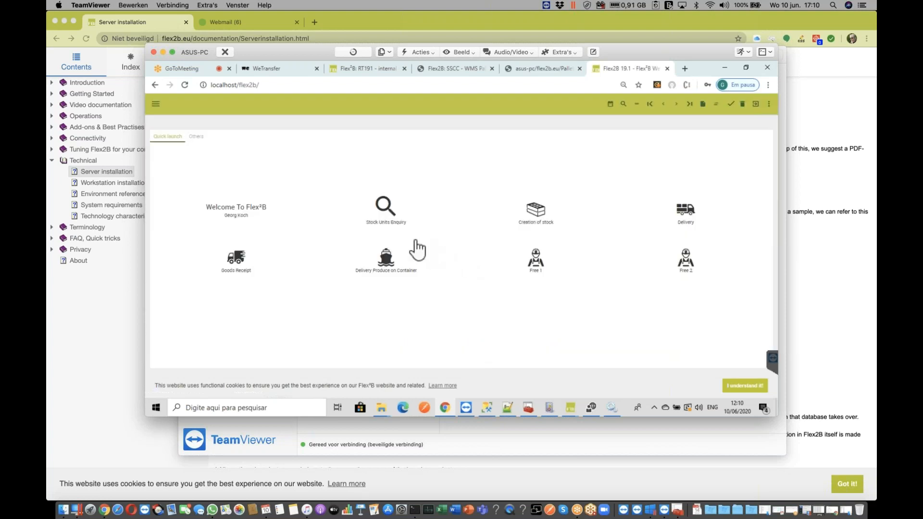
left_click(384, 208)
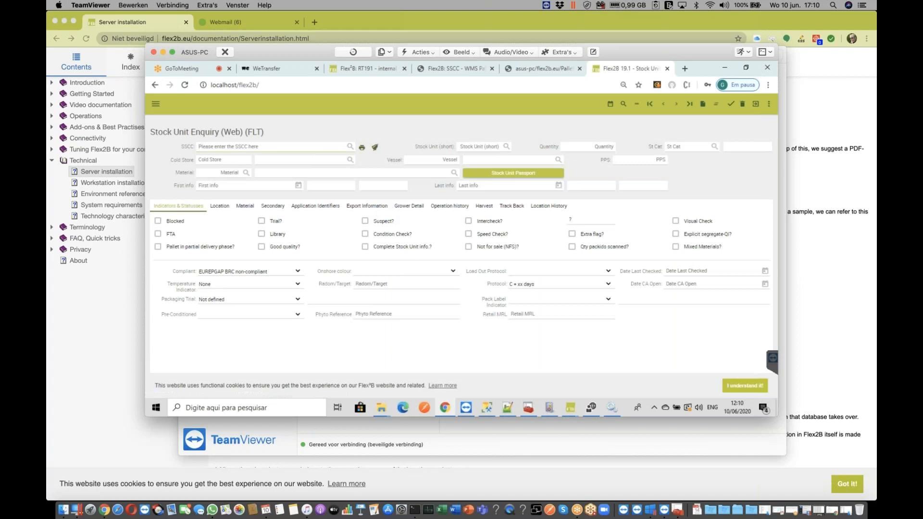
Step: Open the Web Users form via Menu > SysAdmin > Security and focus Login Name
left_click(154, 105)
left_click(161, 203)
left_click(179, 134)
left_click(178, 134)
left_click(210, 145)
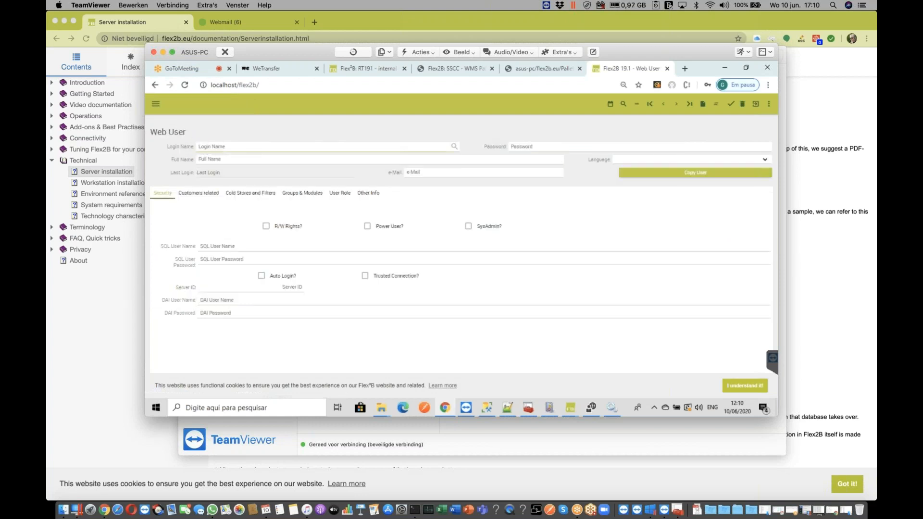
Step: Load the first new user, set Language to Português, and save with YES confirmation
type("geo")
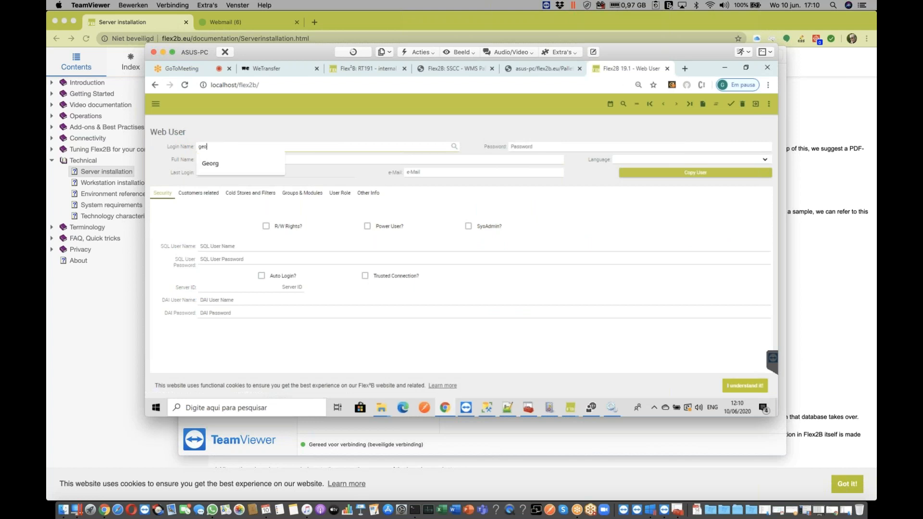
left_click(637, 105)
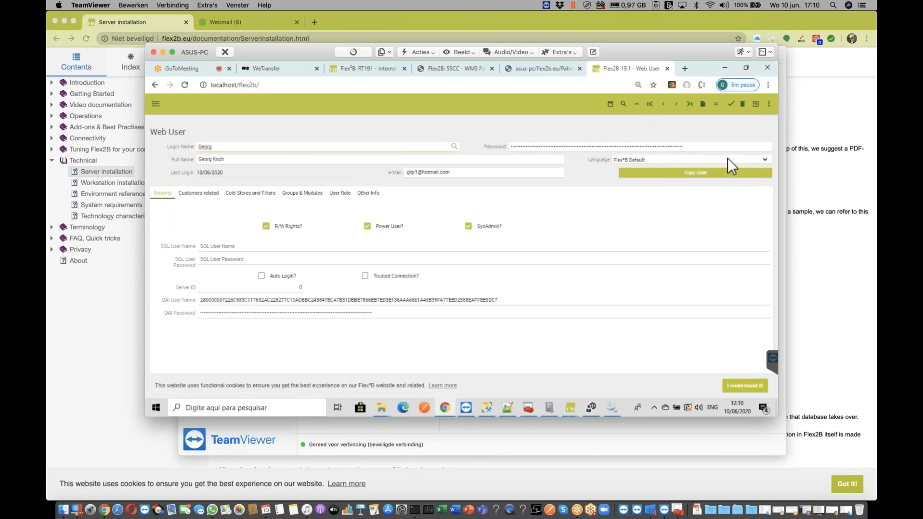
left_click(765, 159)
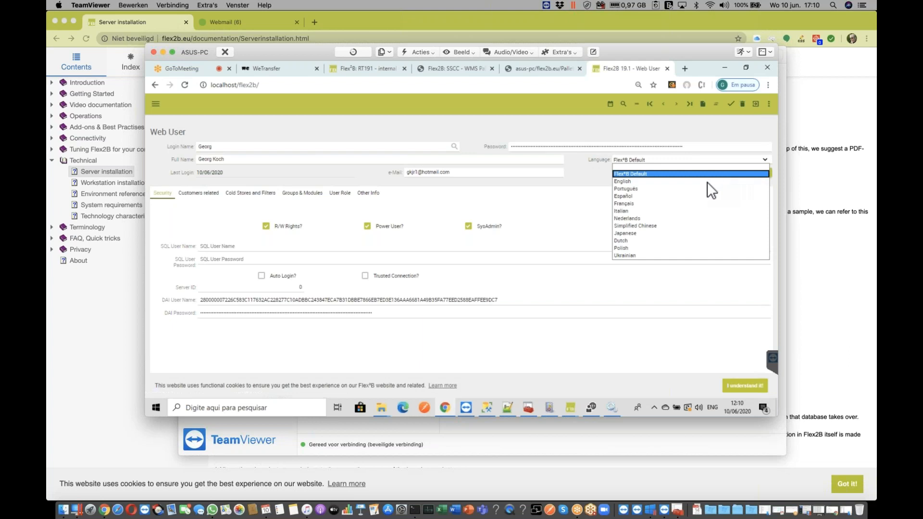
left_click(680, 189)
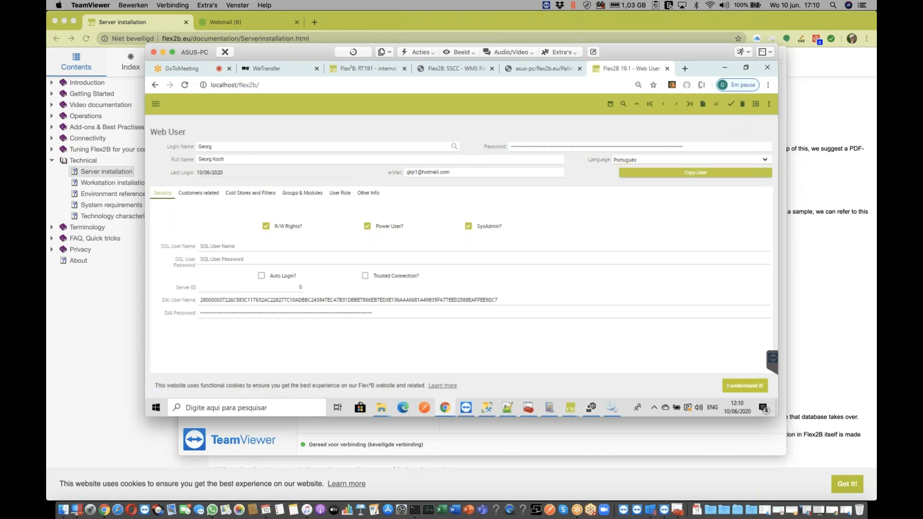
left_click(731, 104)
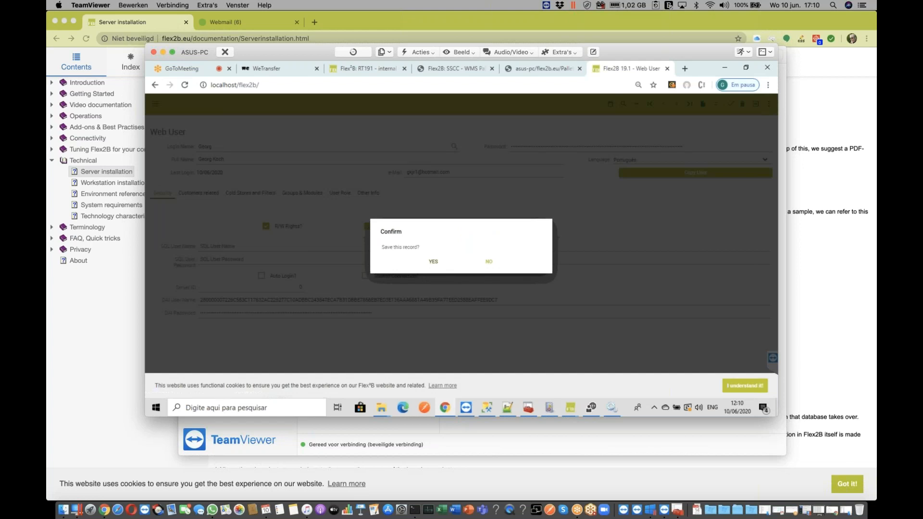
left_click(433, 261)
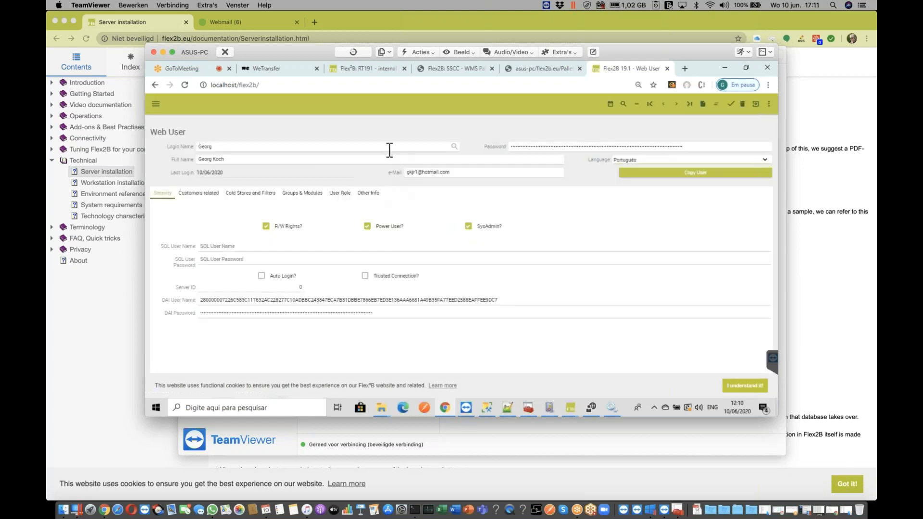
Step: Load the second new user, set its Language to Português, and confirm the save
double_click(209, 146)
type("kar")
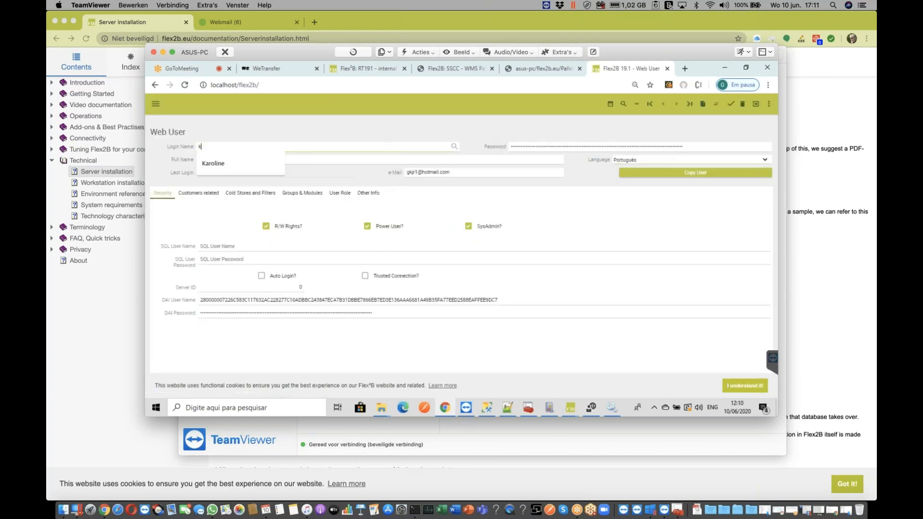
left_click(676, 103)
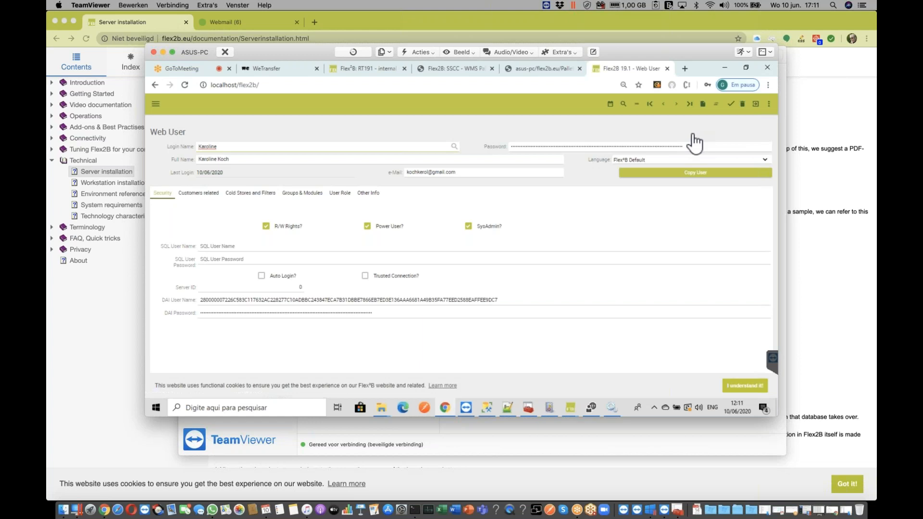
left_click(766, 160)
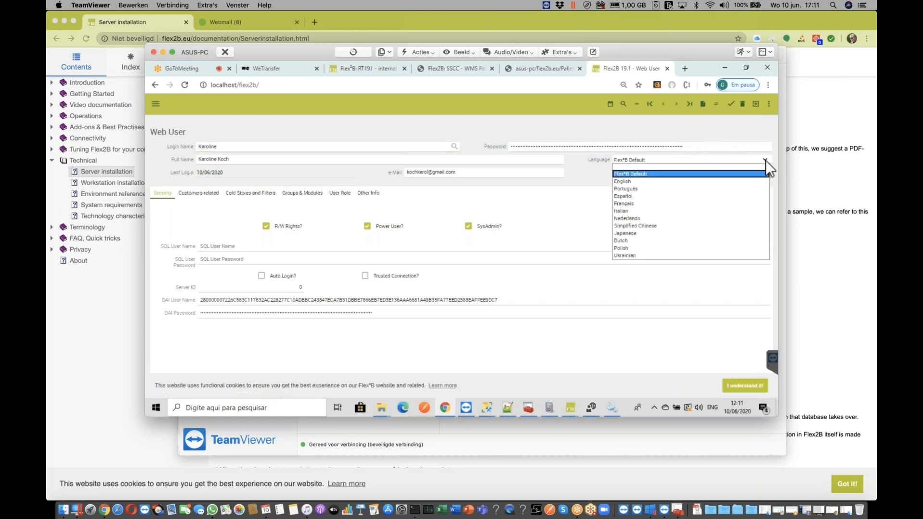
left_click(729, 188)
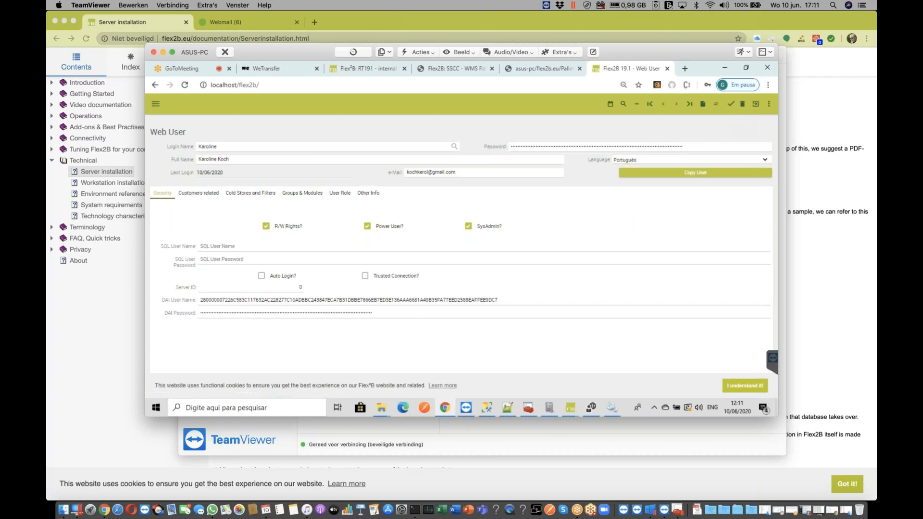
left_click(731, 104)
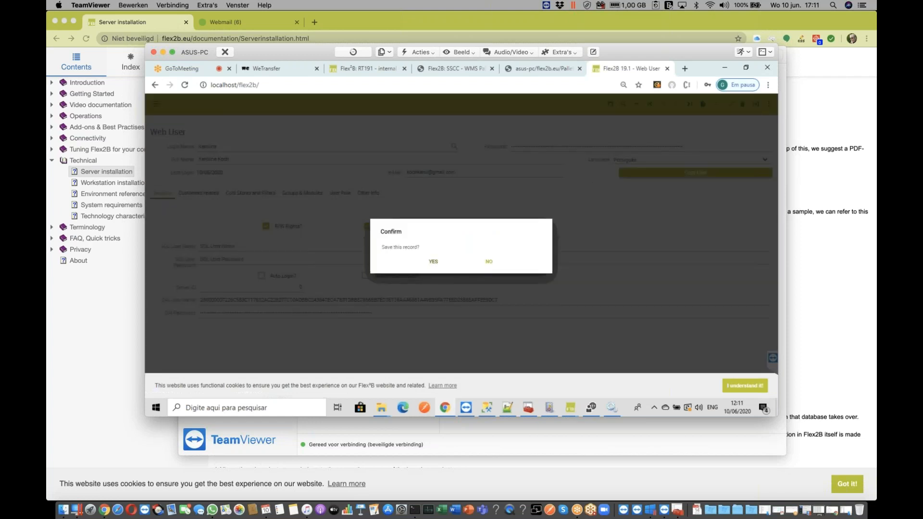
left_click(433, 262)
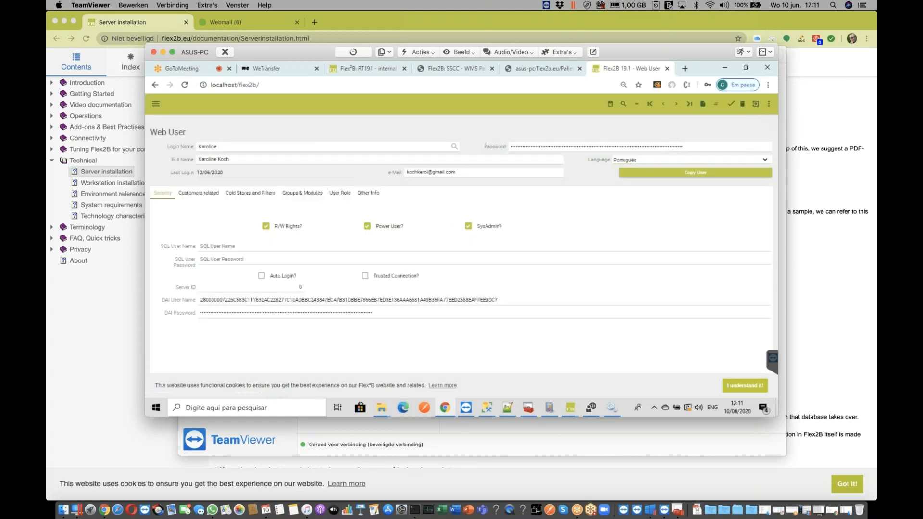
Step: Log out, then sign back in using the suggested user ID and the password
left_click(756, 104)
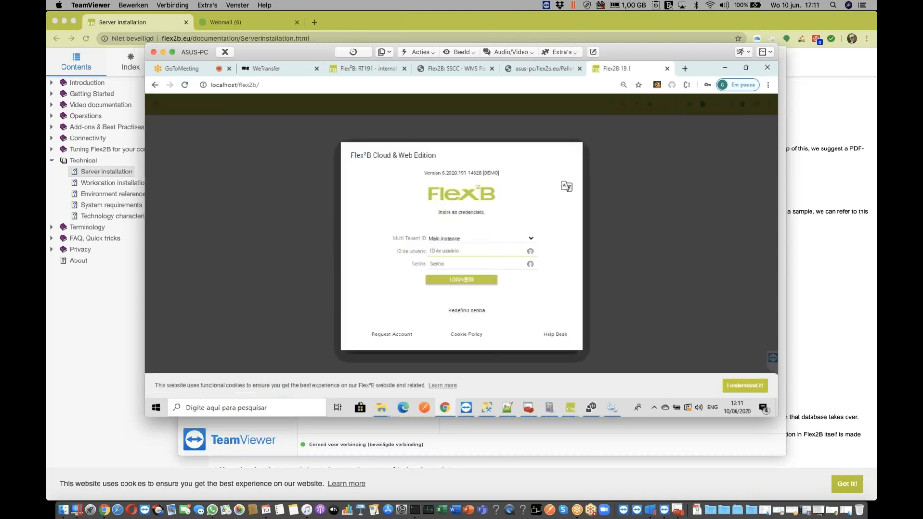
type("ge")
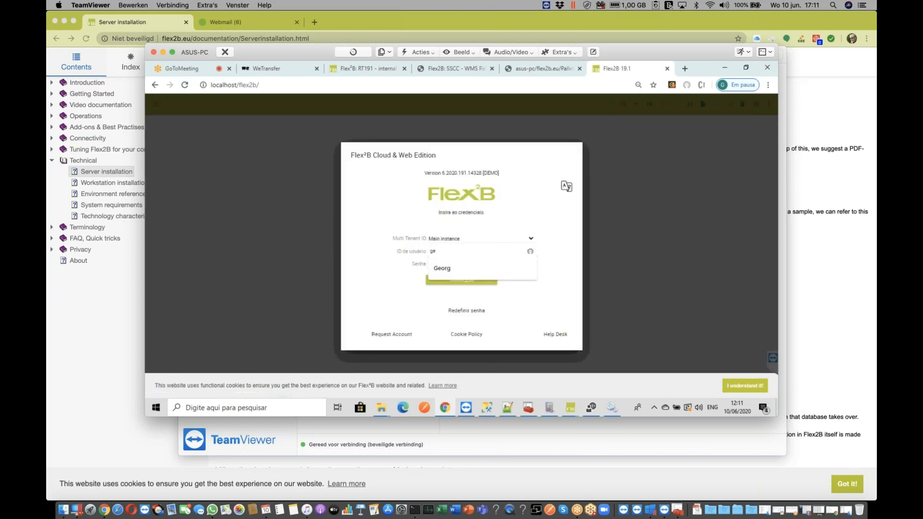
key("Tab")
key("shift+Tab")
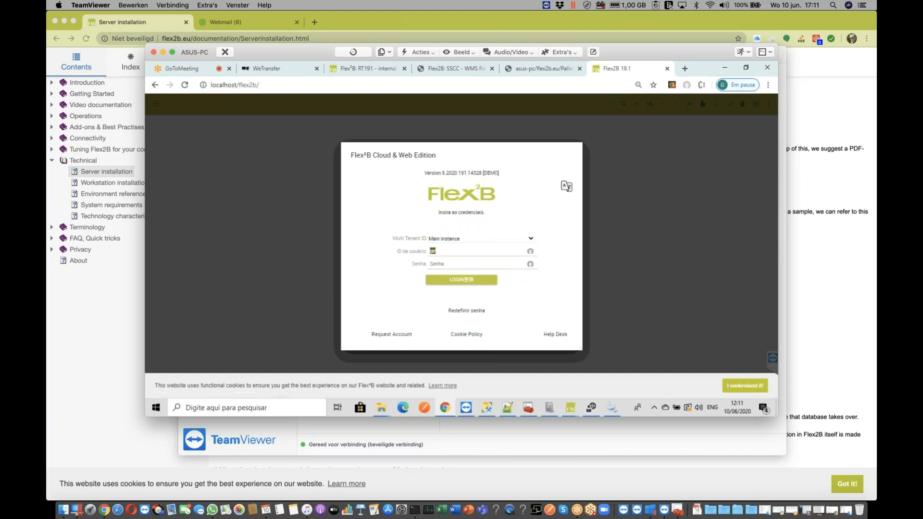
left_click(434, 252)
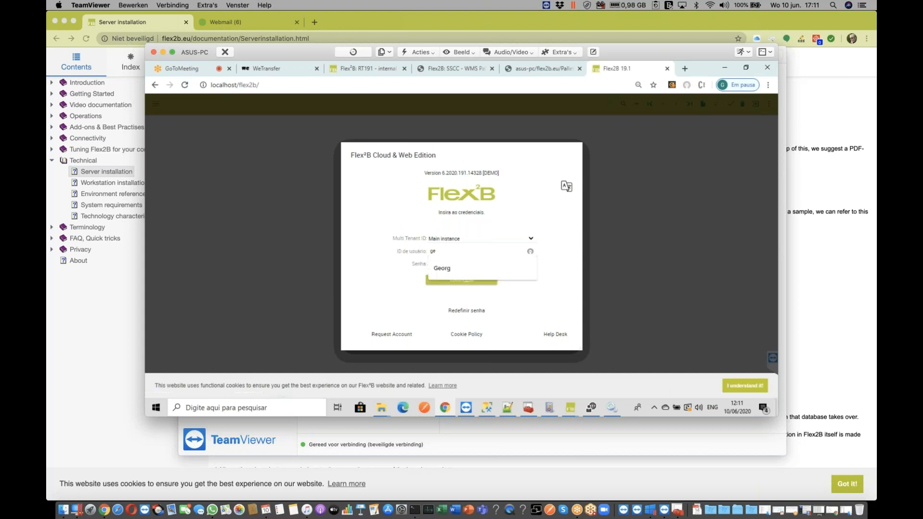
key("Down")
key("Return")
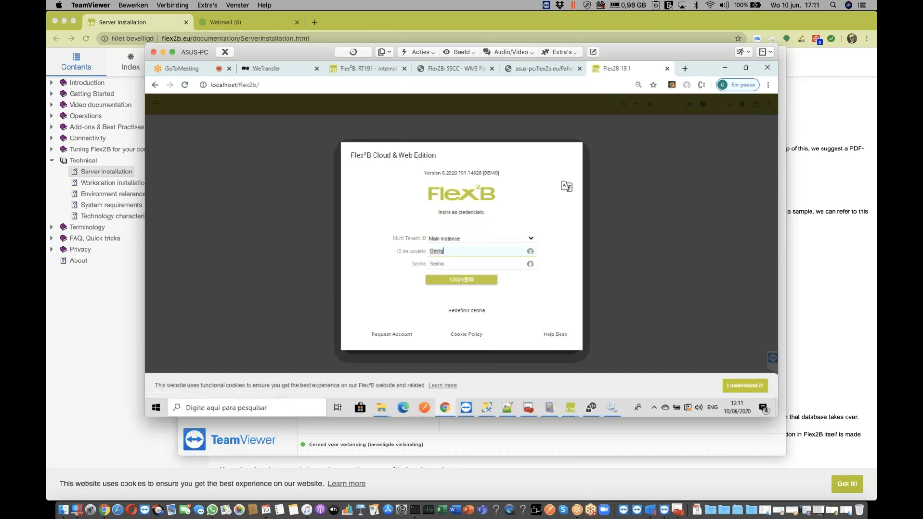
type("••••")
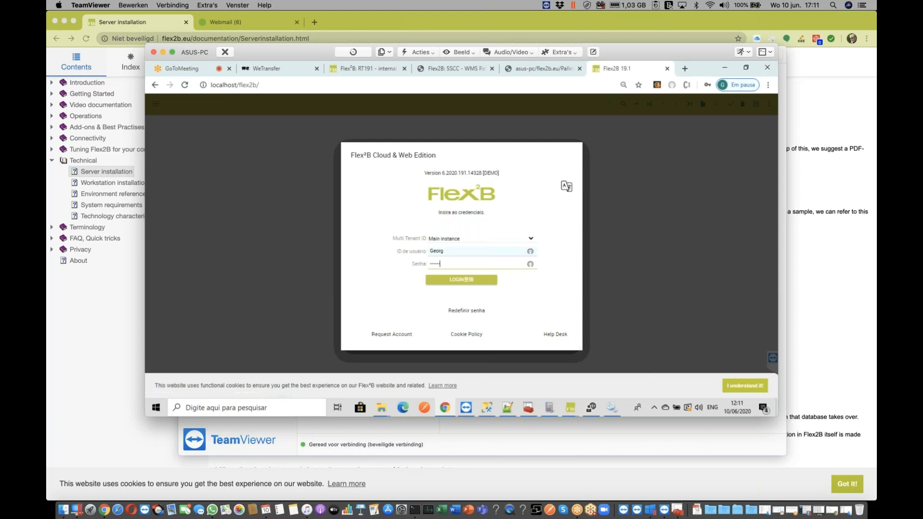
key("Return")
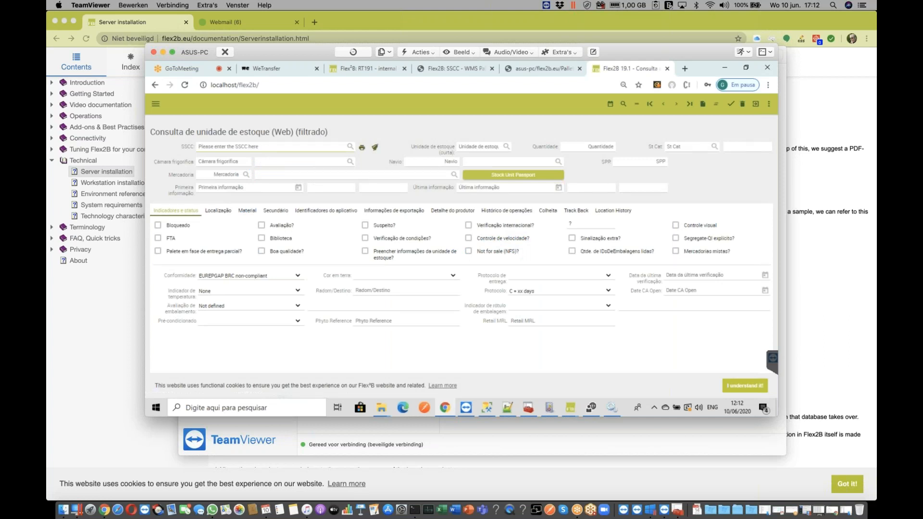
left_click(574, 214)
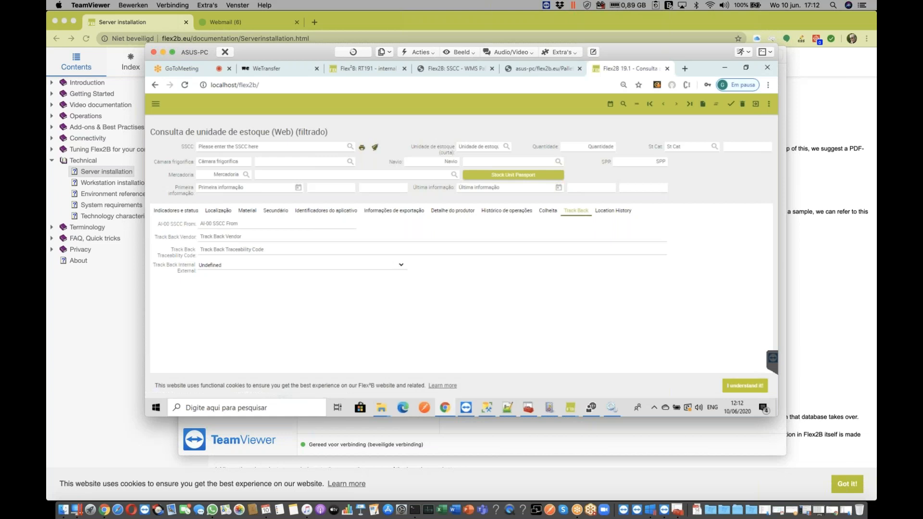
left_click(676, 104)
left_click(504, 175)
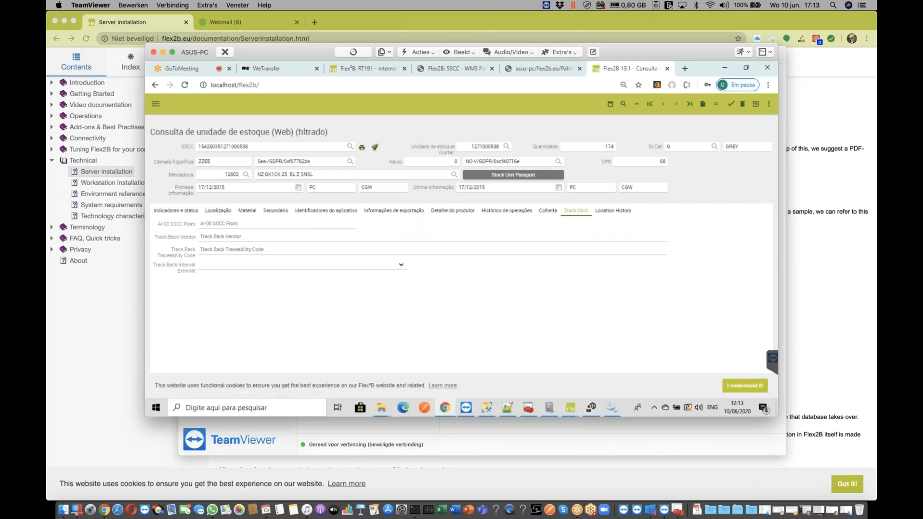
left_click(513, 175)
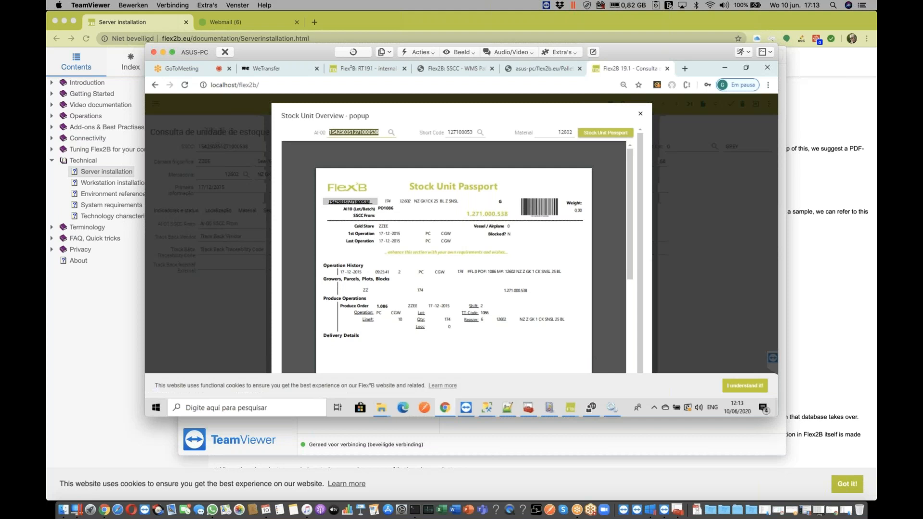
mouse_move(535, 201)
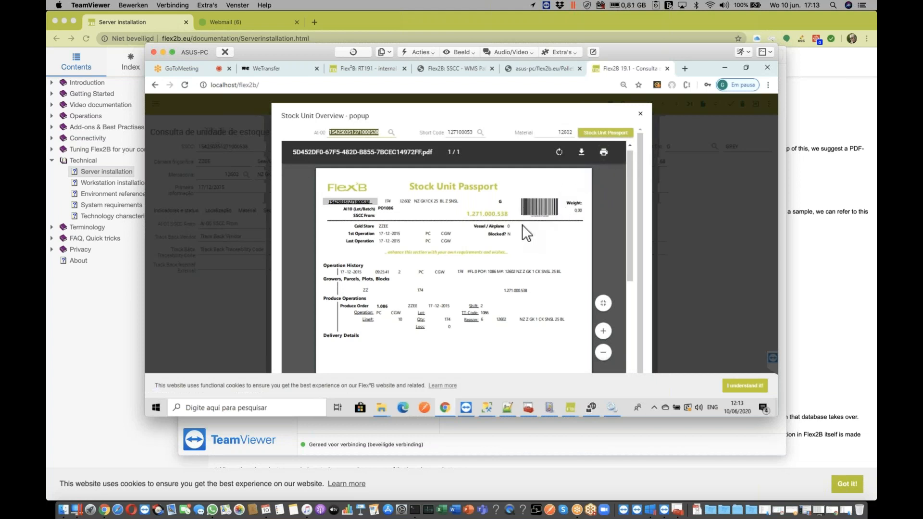
scroll(522, 224, "down", 2)
scroll(522, 224, "down", 5)
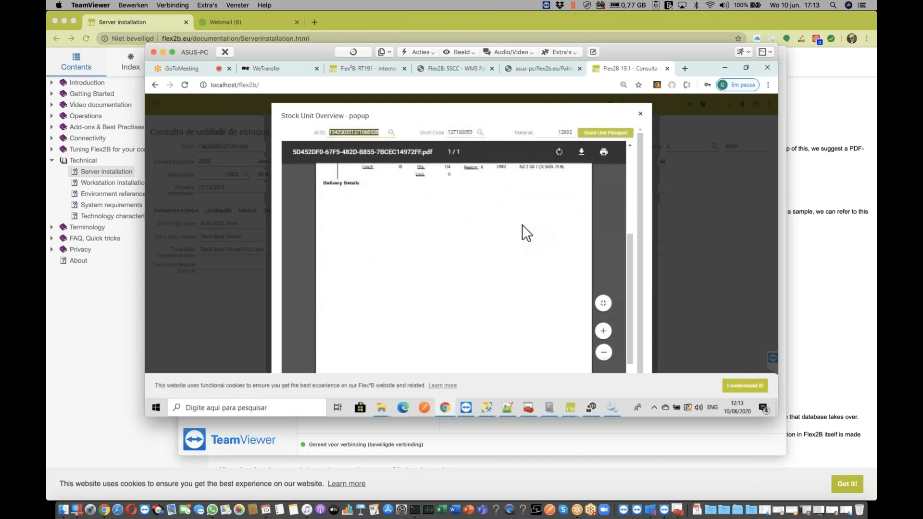
scroll(522, 224, "up", 7)
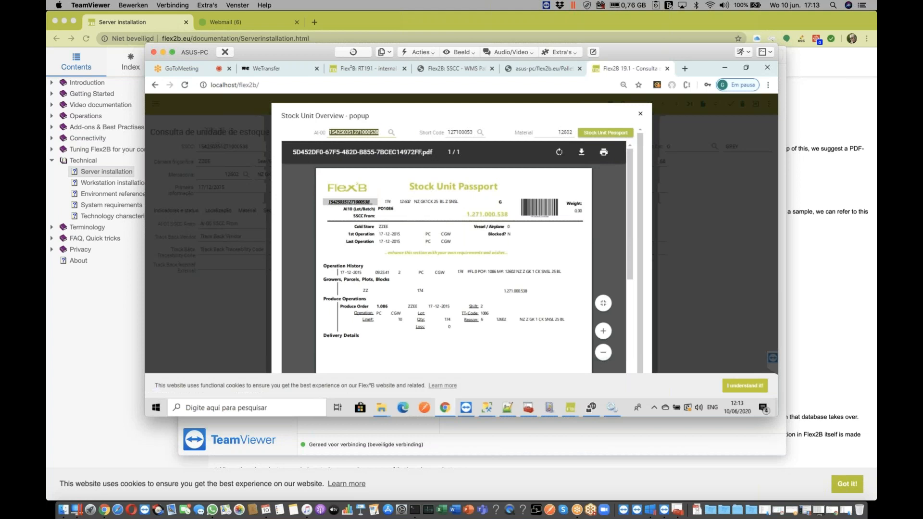
left_click(641, 114)
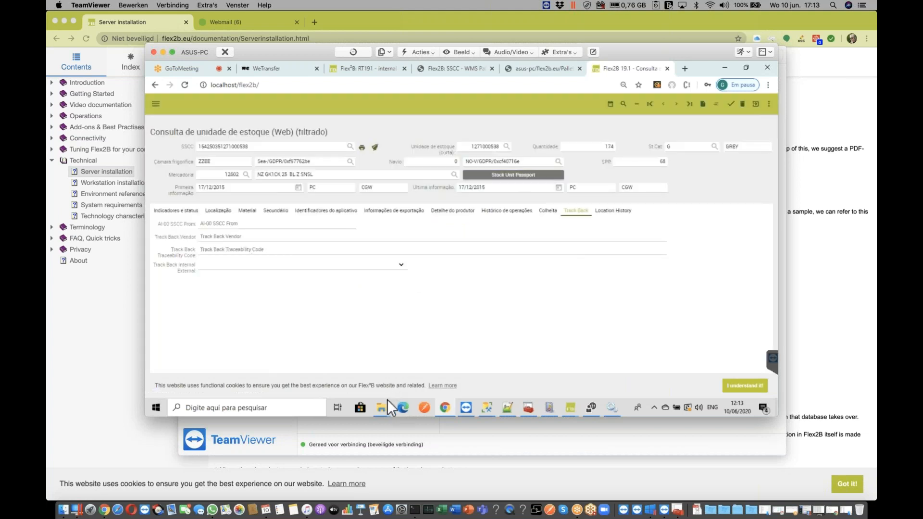
Step: Browse D:\#Data\#DEMO\BASE\Flex2B\Development191\Reports in File Explorer and select DRConnId
mouse_move(385, 409)
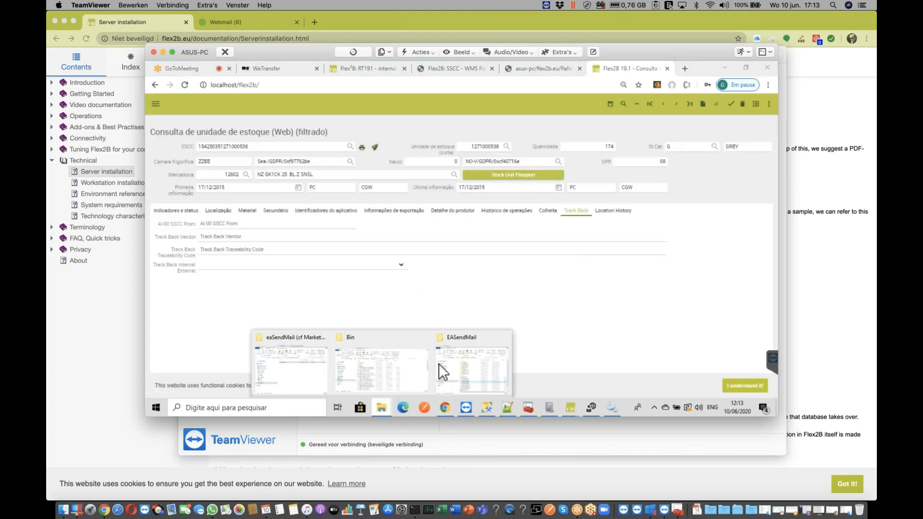
left_click(373, 363)
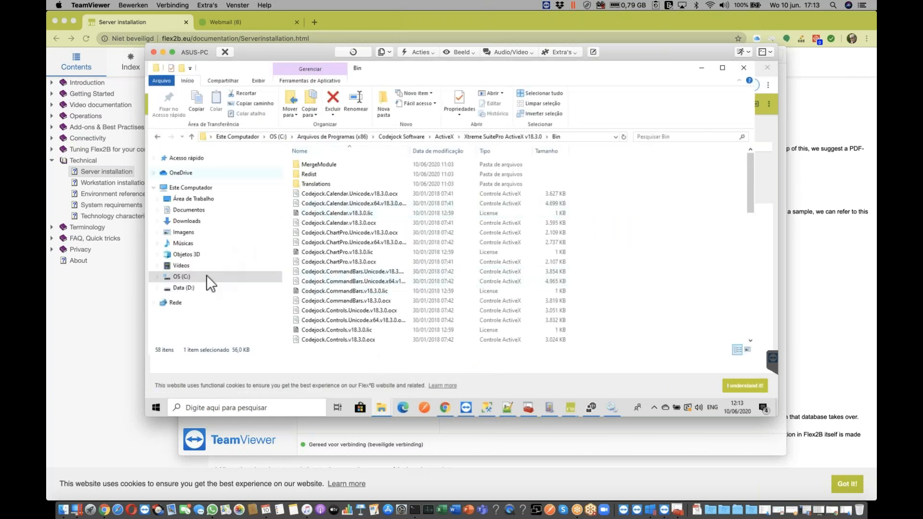
left_click(185, 288)
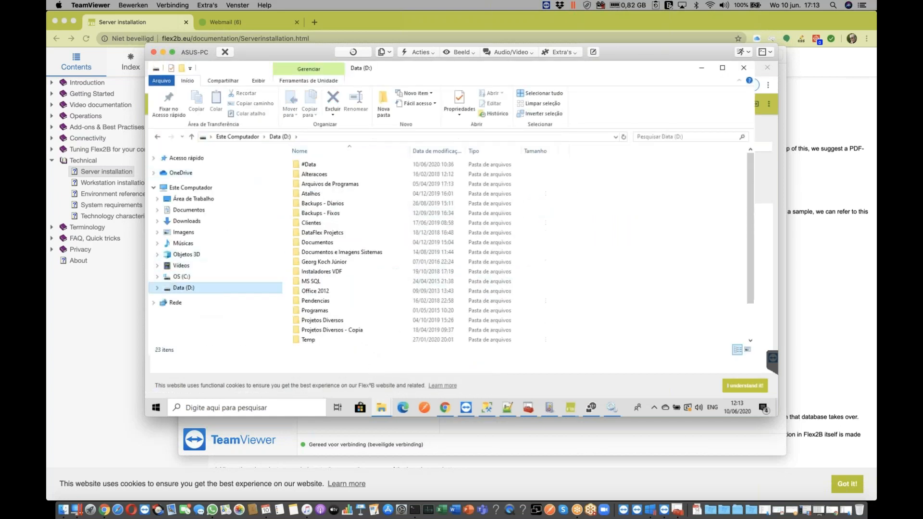
left_click(311, 167)
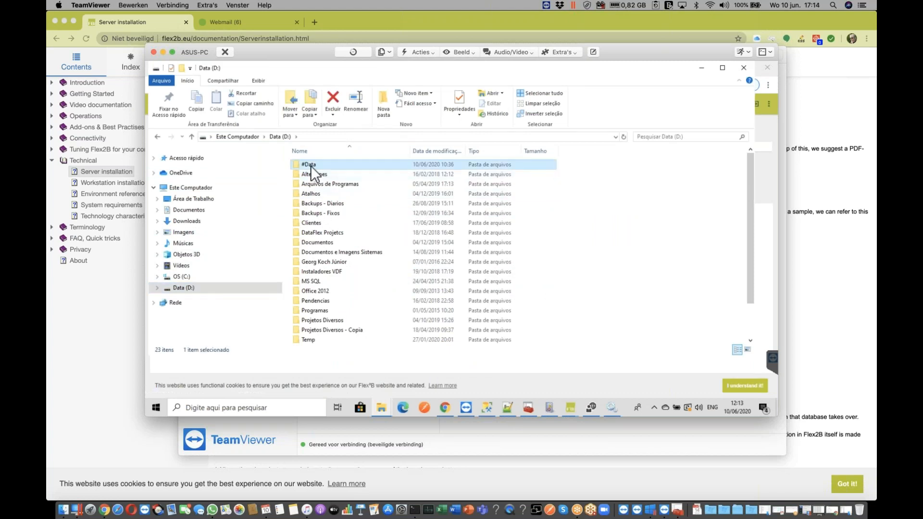
double_click(311, 170)
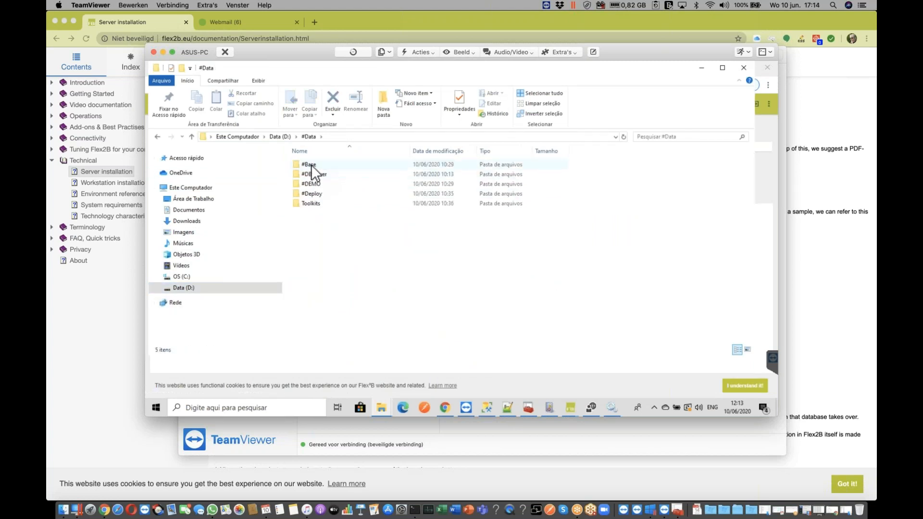
double_click(313, 183)
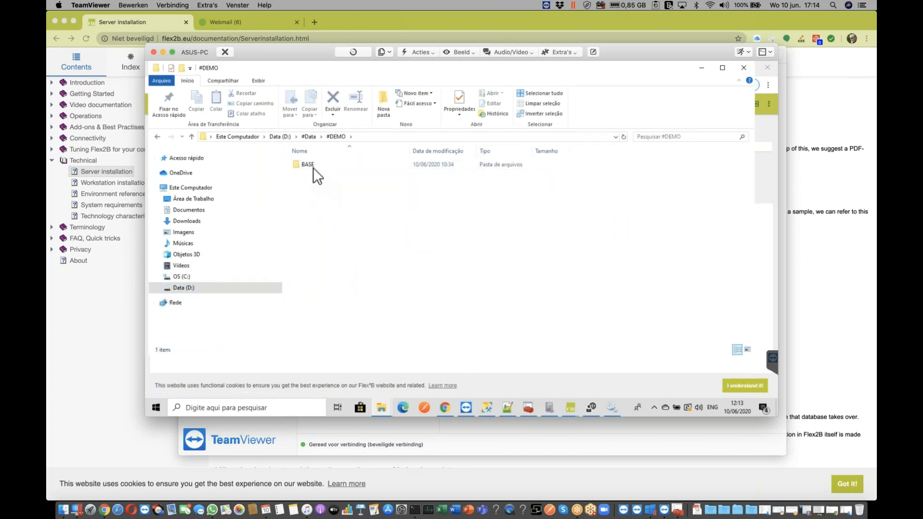
double_click(313, 164)
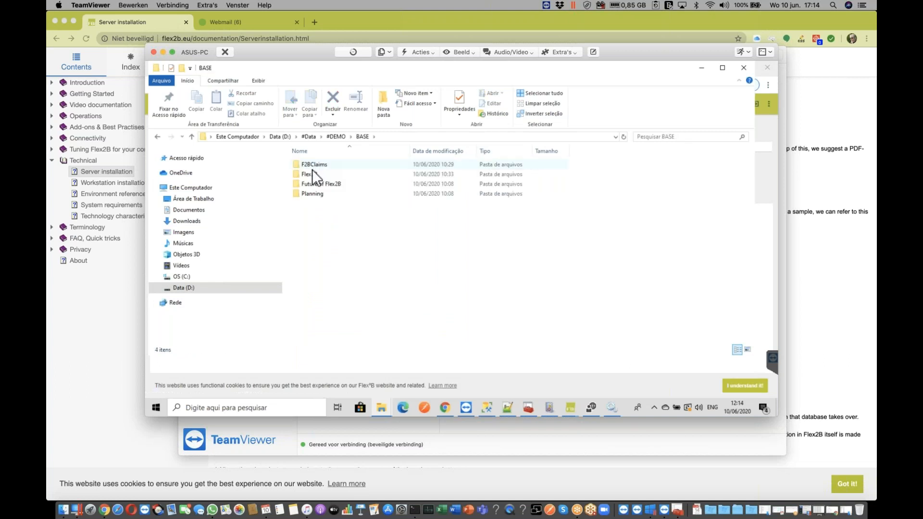
double_click(313, 174)
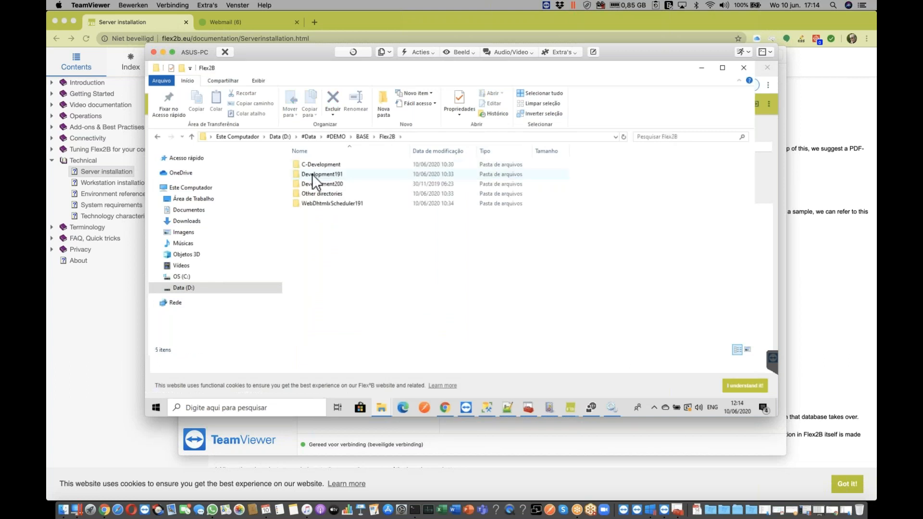
double_click(313, 174)
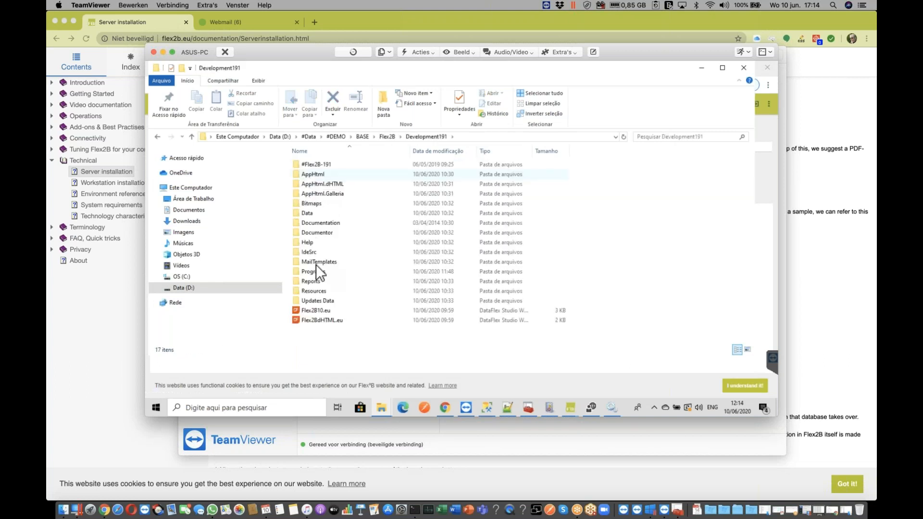
left_click(311, 282)
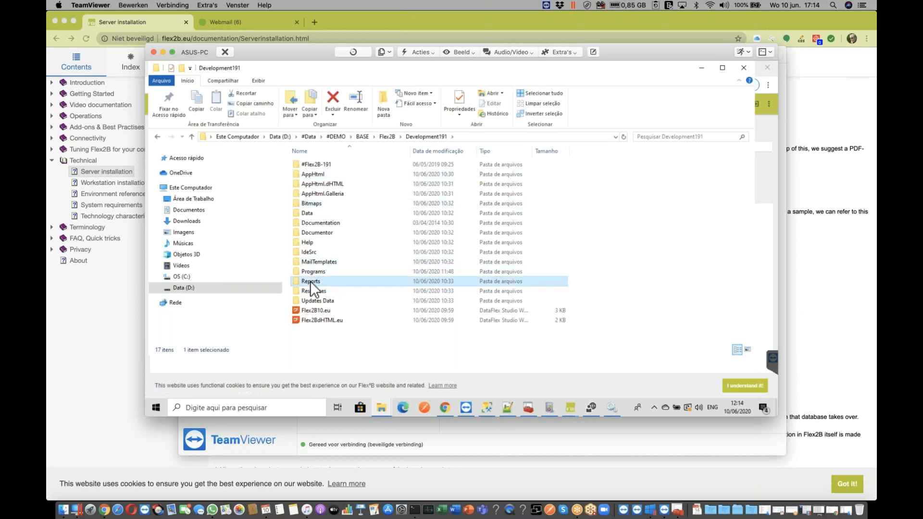
double_click(311, 282)
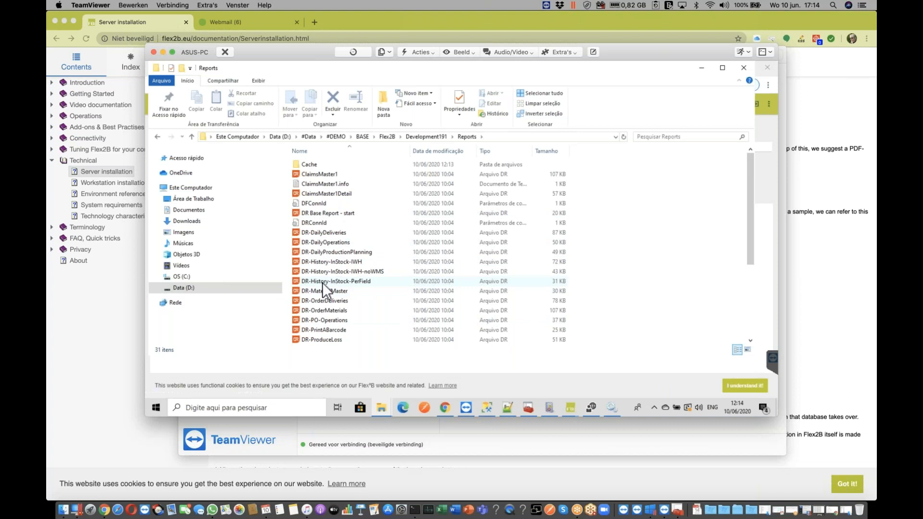
left_click(315, 224)
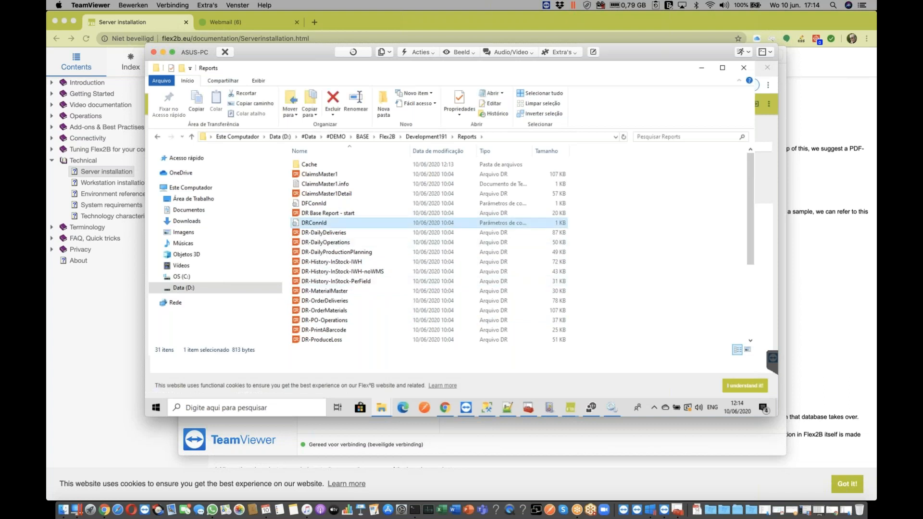
Step: Open DRConnId with Notepad++ from its context menu and maximize the window
right_click(318, 224)
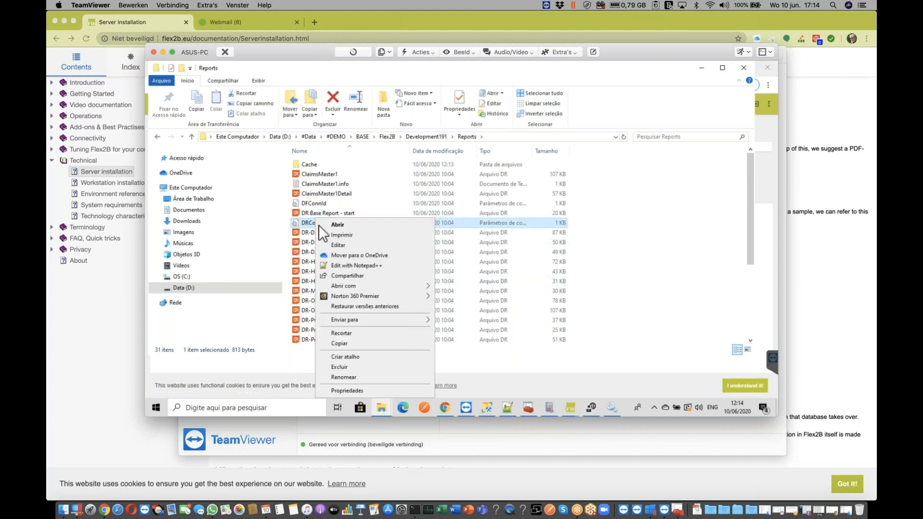
left_click(336, 266)
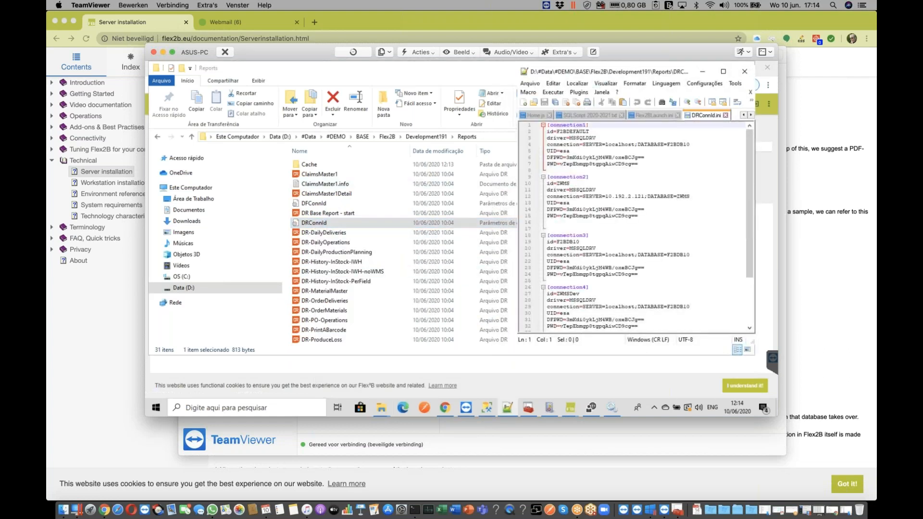
left_click(723, 71)
Step: Highlight the F2BDEFAULT connection id and the MSSQLDRV driver entries
left_click(458, 196)
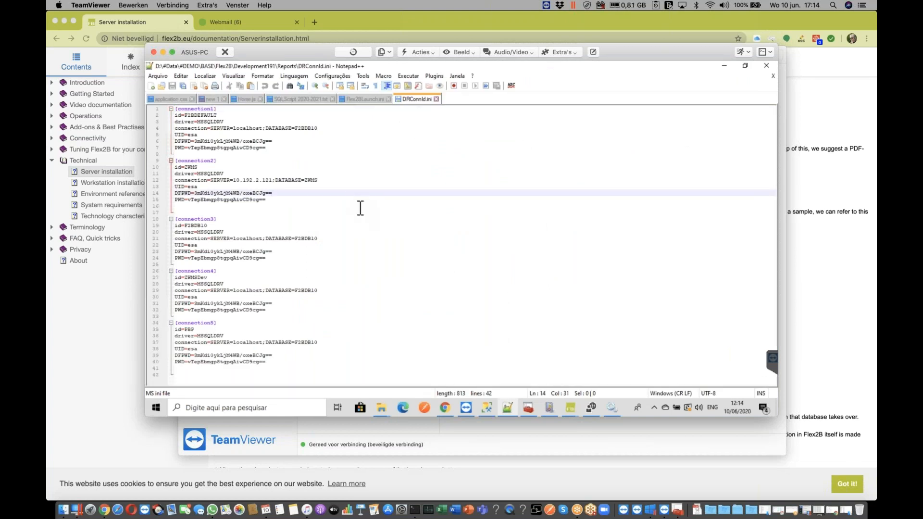
double_click(204, 115)
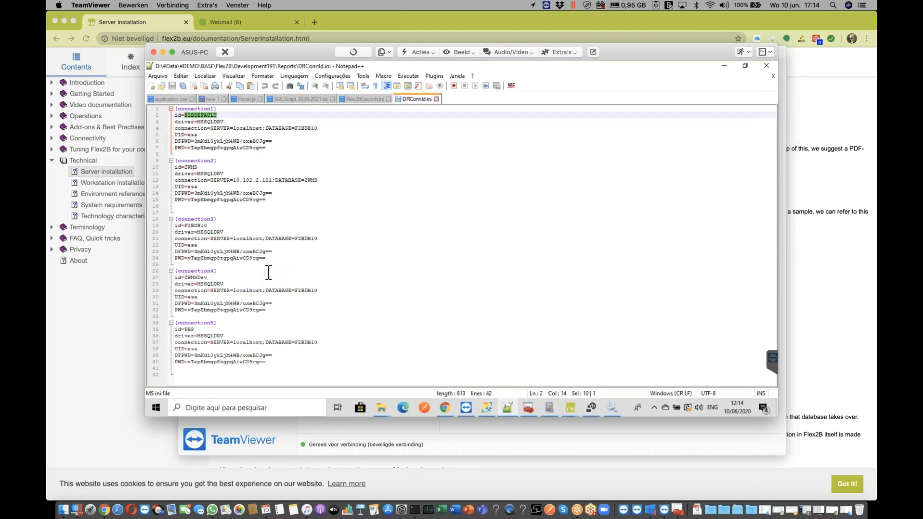
double_click(216, 174)
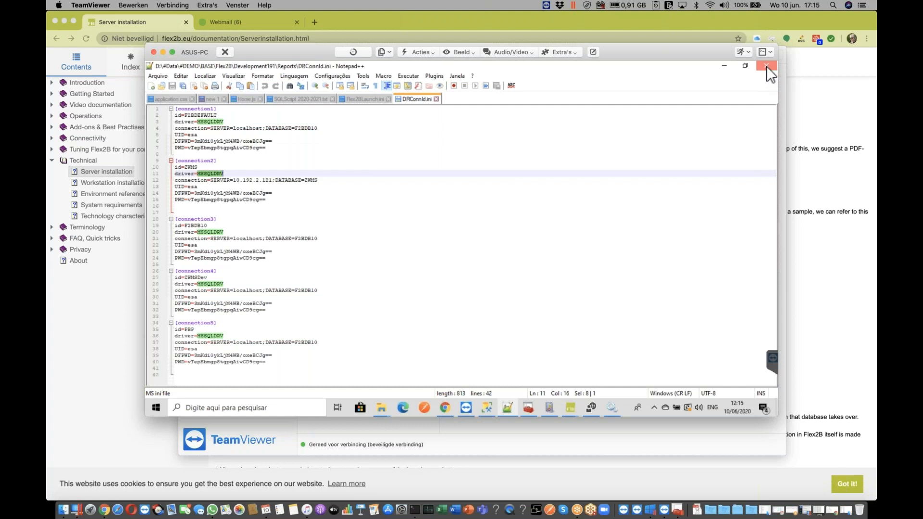
Step: Minimize Notepad++, Explorer and remote Chrome to reveal the DataFlex Server Administrator
left_click(725, 65)
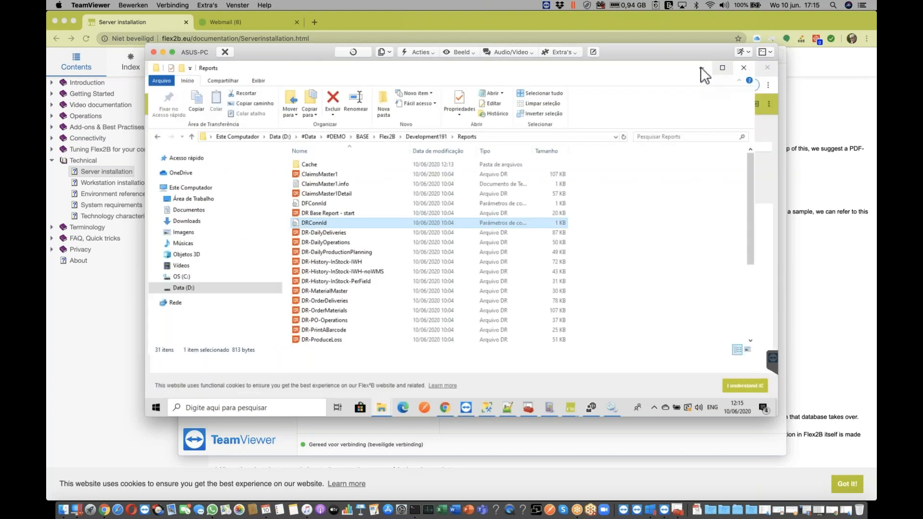
left_click(702, 66)
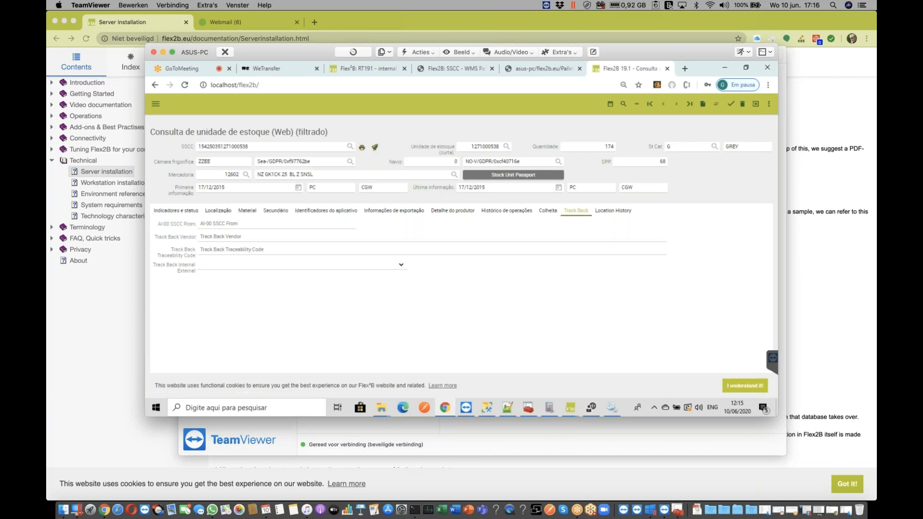
left_click(725, 68)
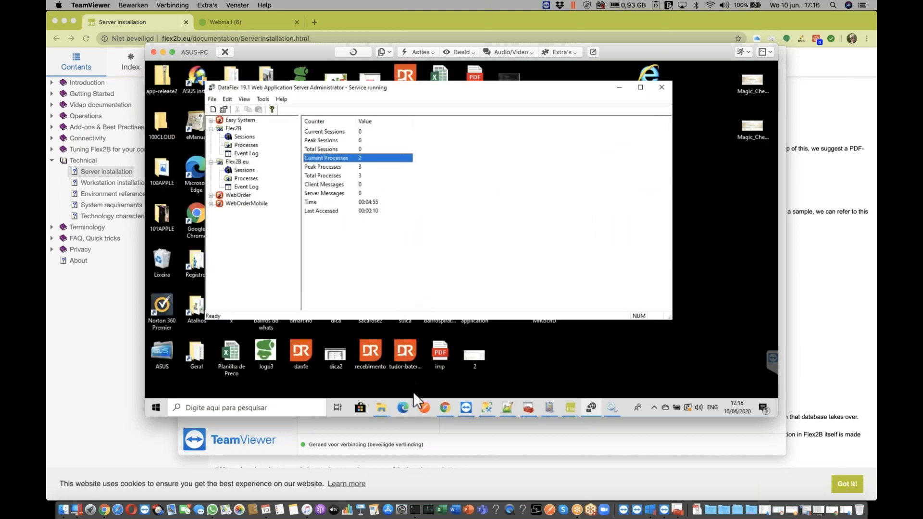
left_click(446, 408)
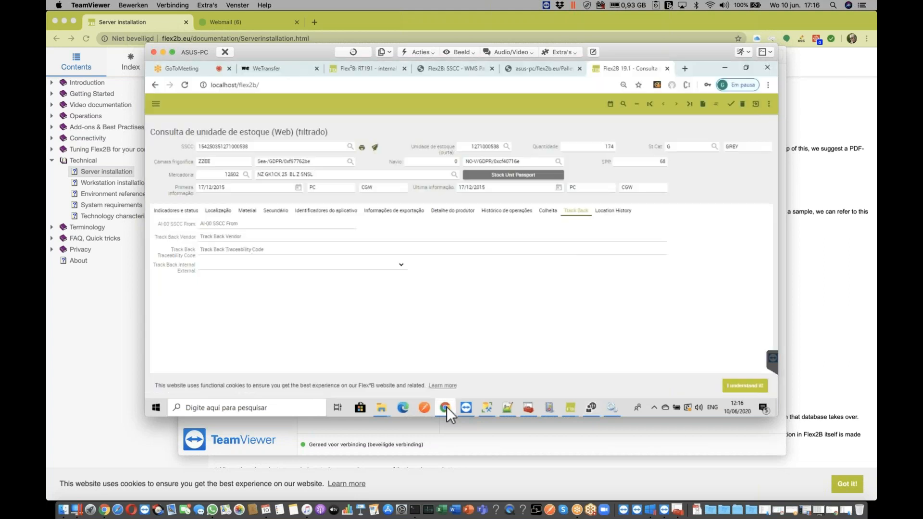
left_click(685, 70)
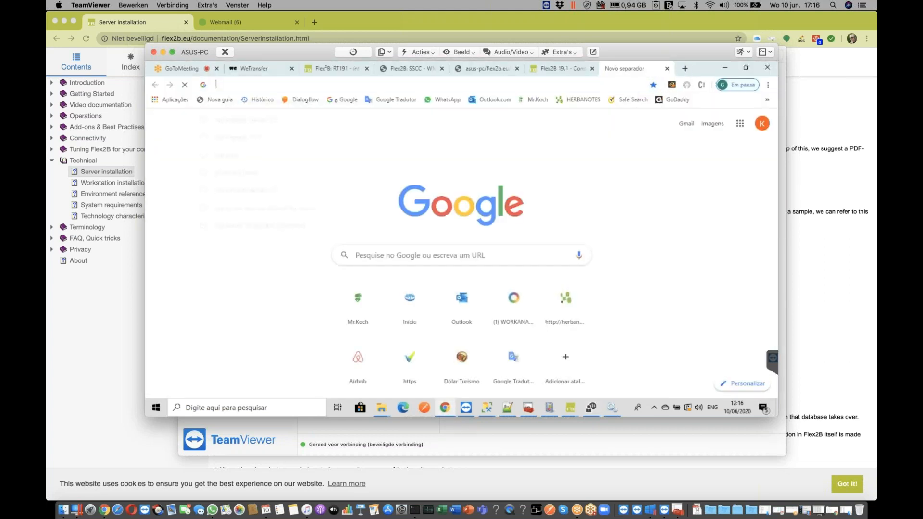
type("https")
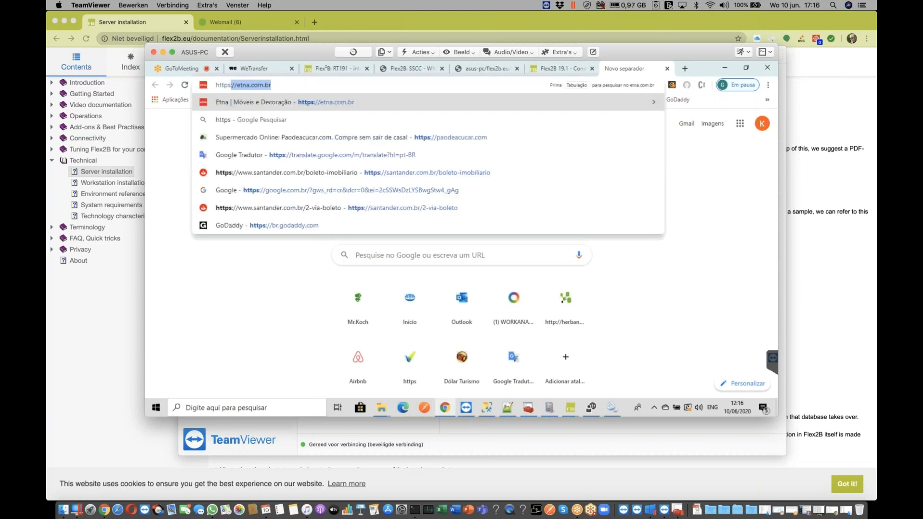
type("://")
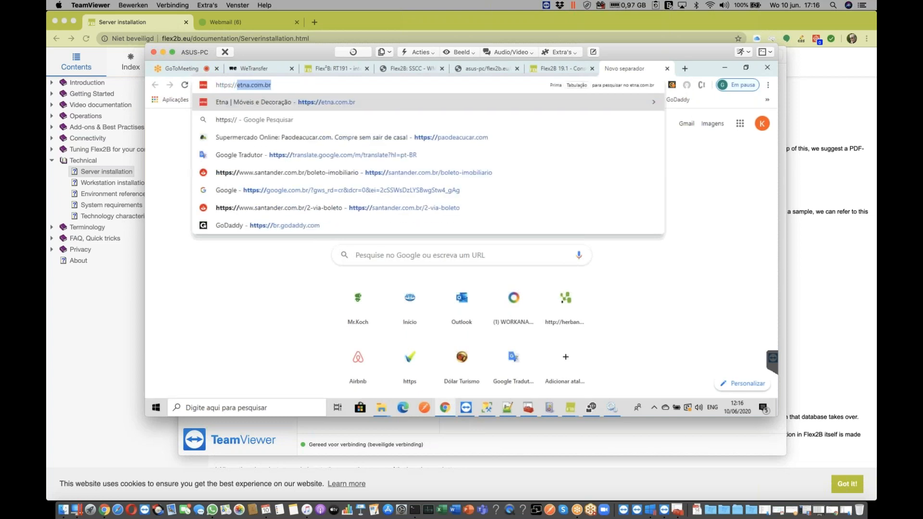
type("www")
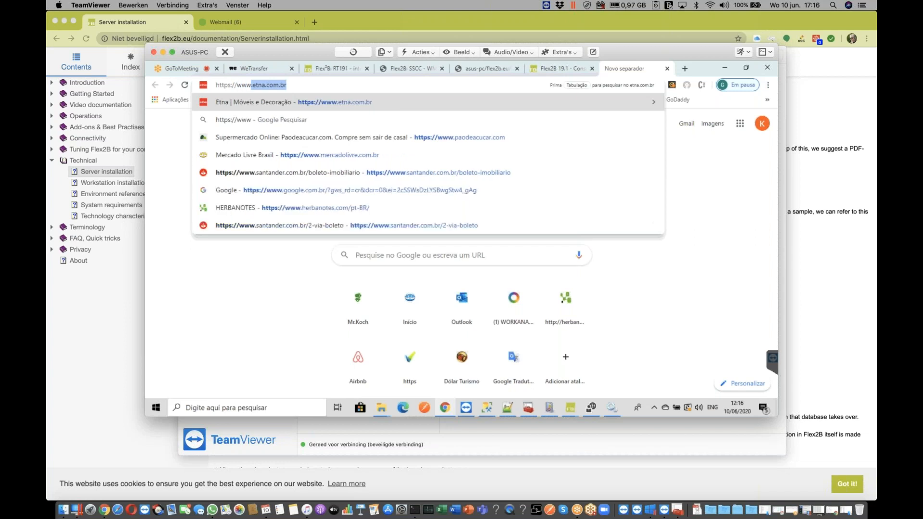
type(".flex")
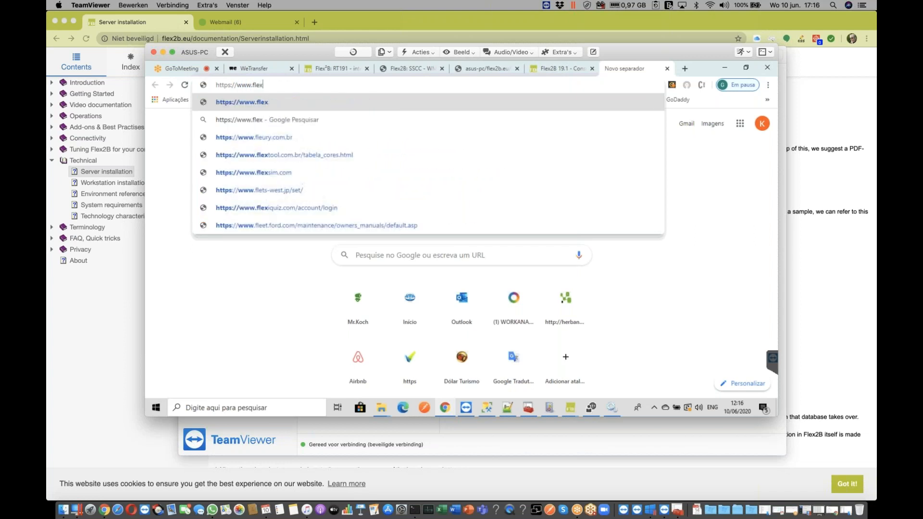
type("2b.eu")
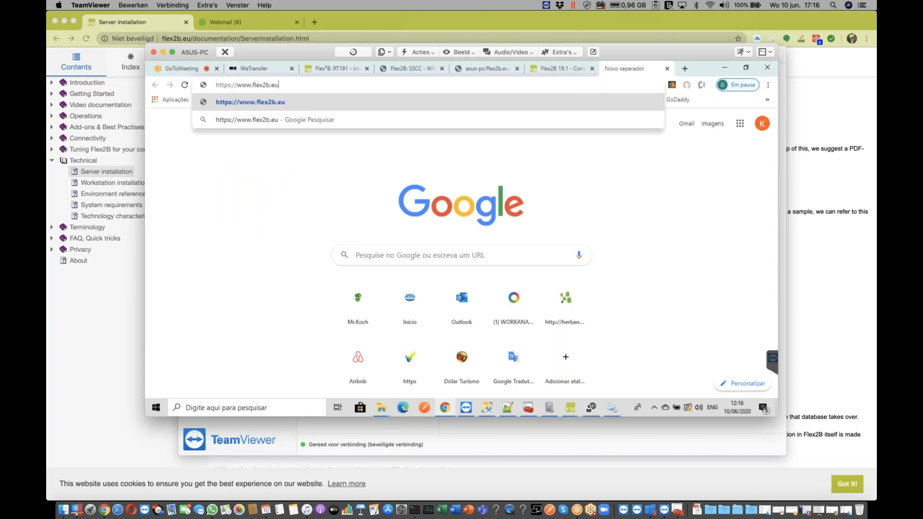
type("/docm")
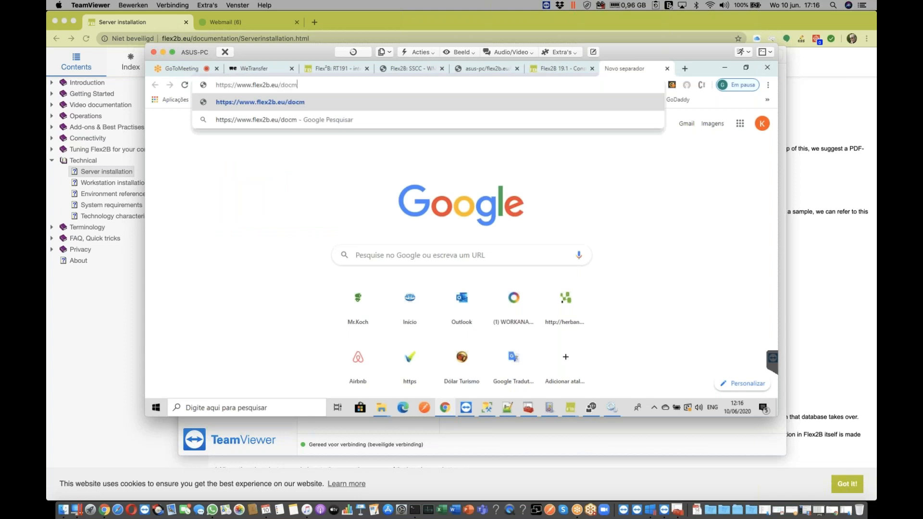
key("BackSpace")
type("umentation")
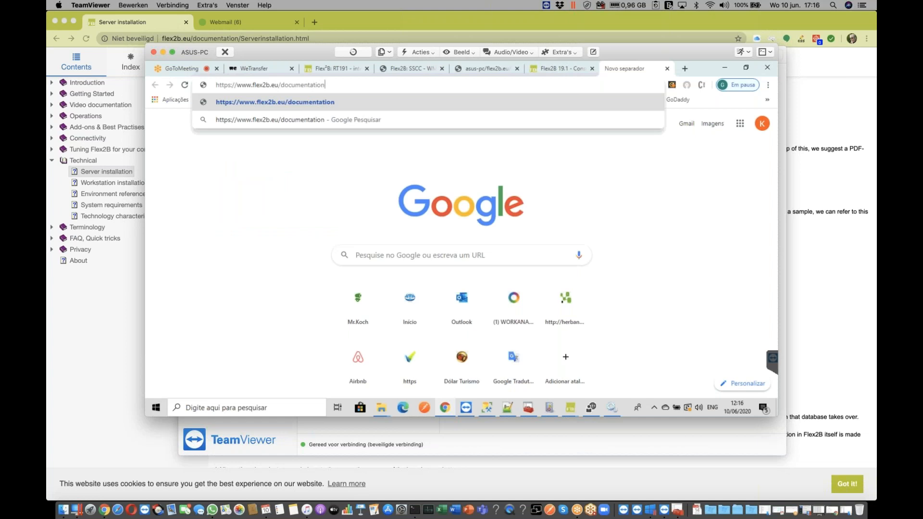
key("Return")
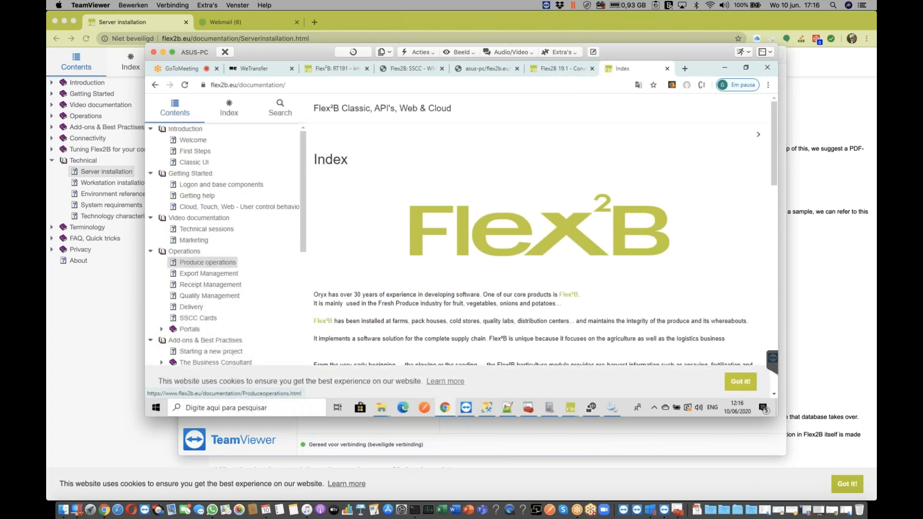
Step: Open the Technical section, glance at Server installation, and return to the Technical overview
left_click_drag(301, 284, 304, 351)
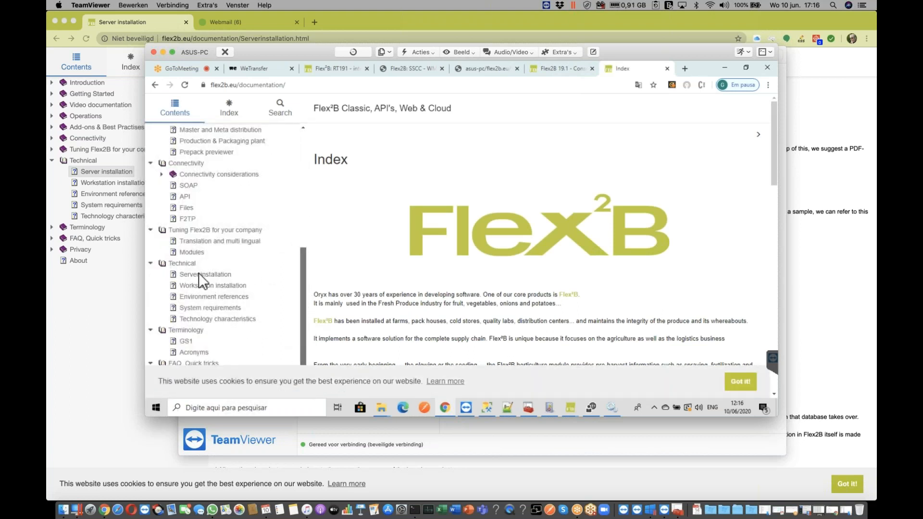
scroll(198, 272, "down", 1)
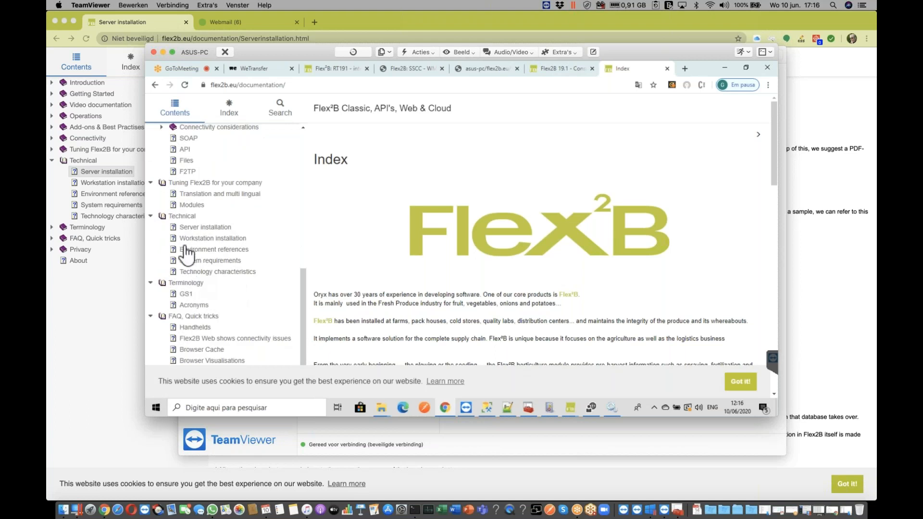
left_click(186, 218)
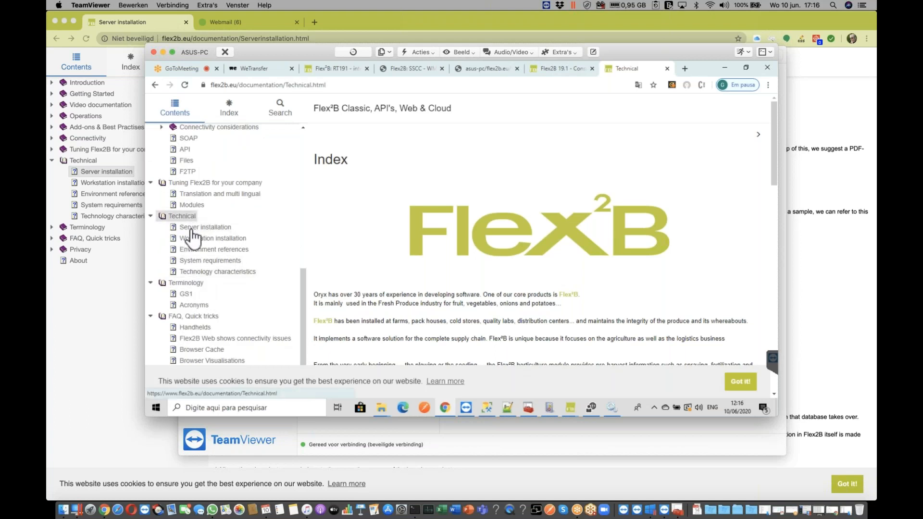
left_click(193, 229)
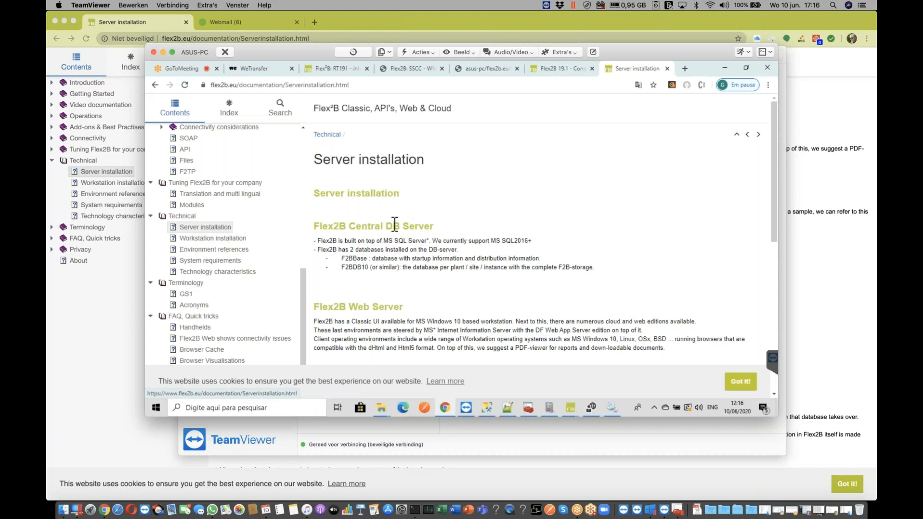
left_click(181, 215)
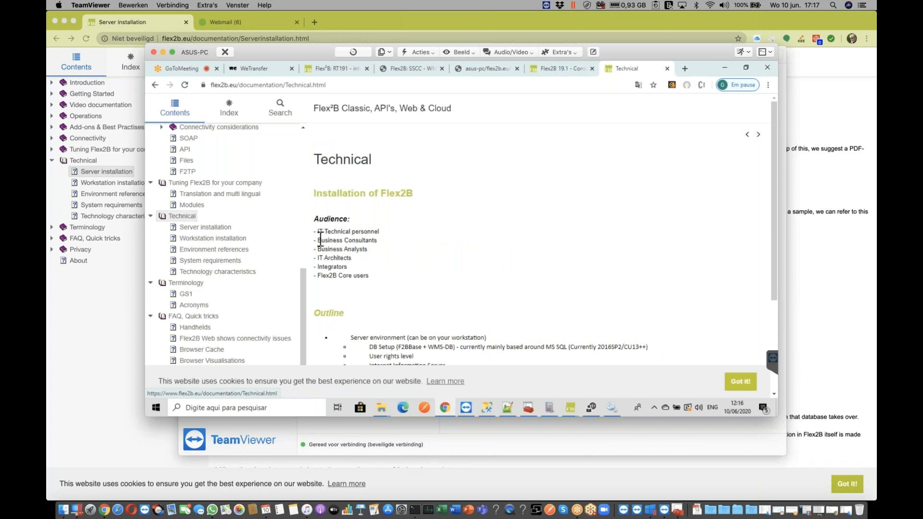
Step: Highlight audience items Business Consultants, Business Analysts, IT Architects, Integrators, then Server in the outline
left_click_drag(317, 240, 378, 240)
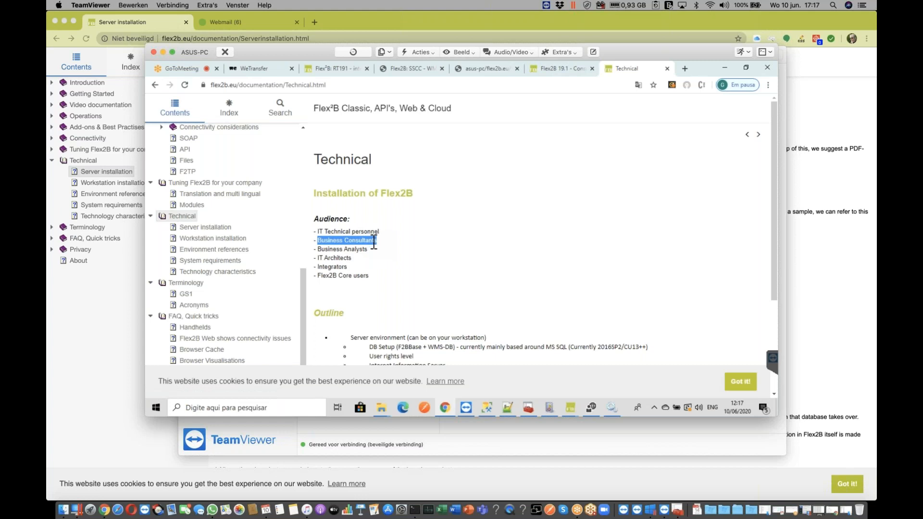
left_click_drag(318, 249, 369, 250)
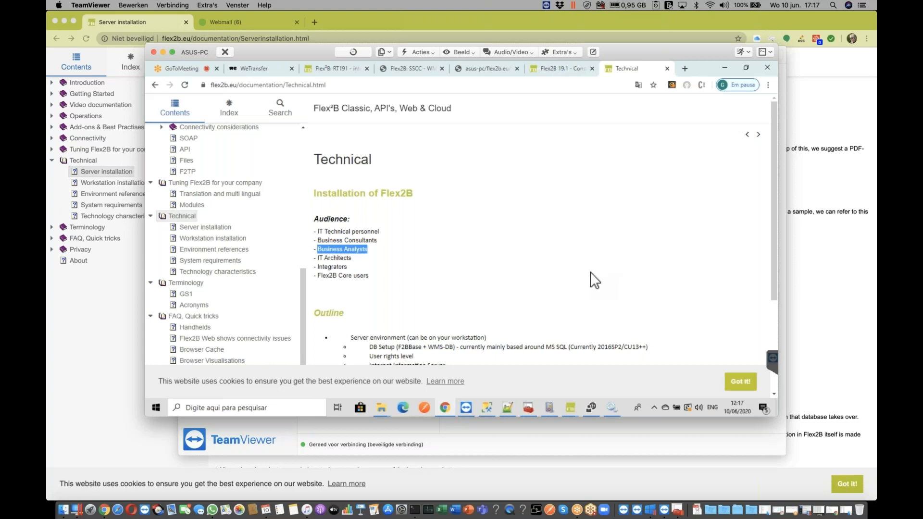
left_click(400, 265)
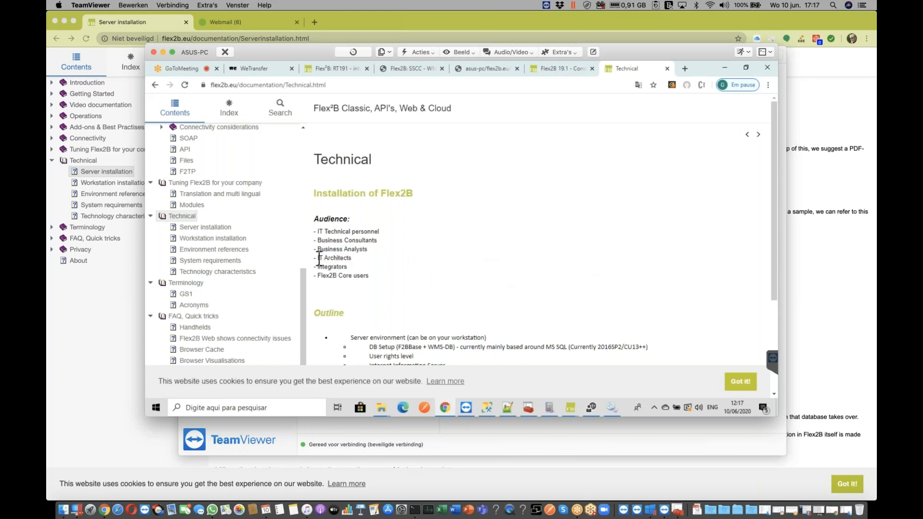
left_click_drag(352, 259, 317, 258)
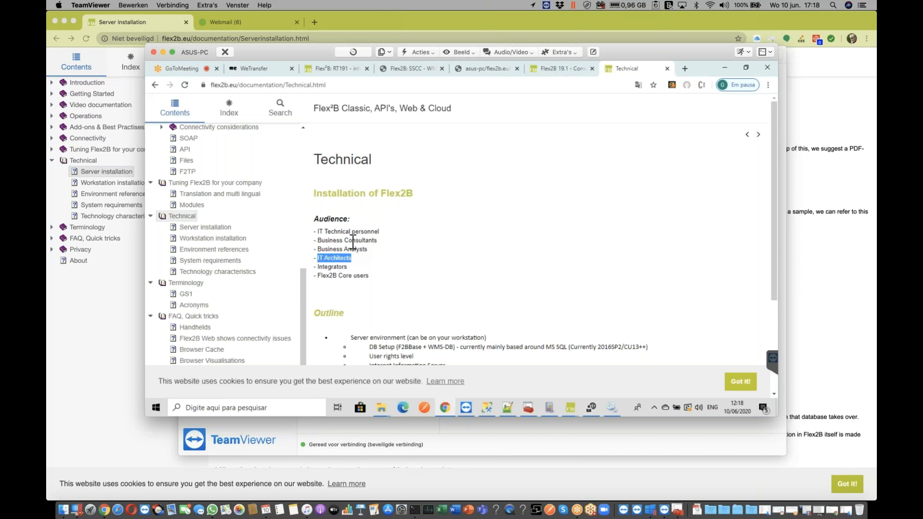
double_click(340, 267)
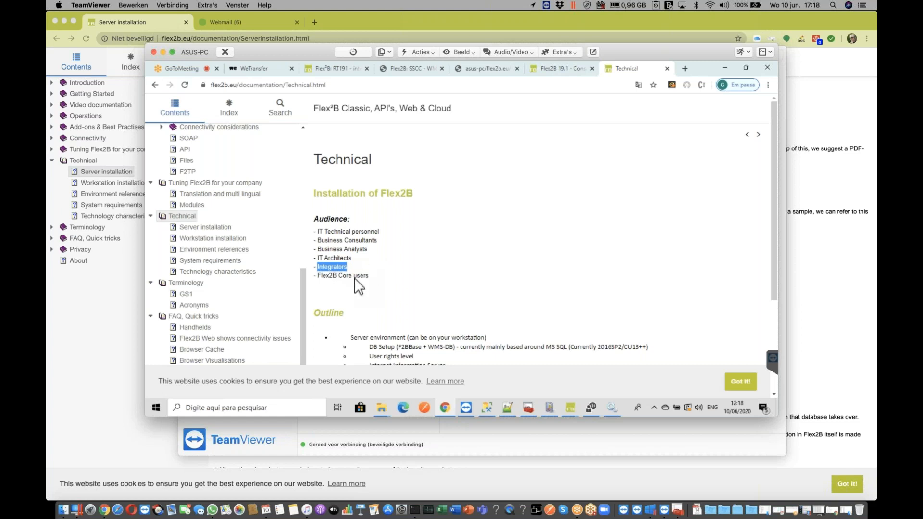
left_click_drag(338, 275, 367, 276)
left_click_drag(772, 198, 763, 298)
double_click(360, 199)
double_click(374, 209)
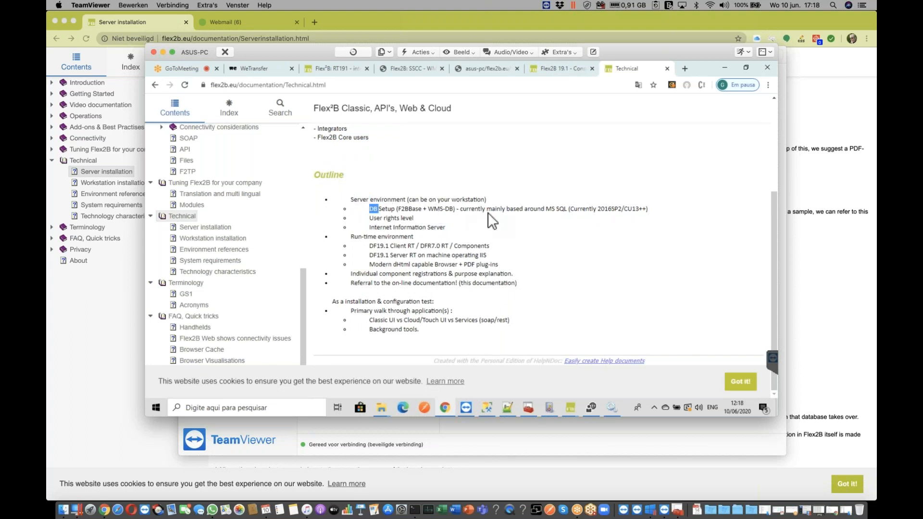
left_click(377, 221)
double_click(377, 221)
double_click(379, 228)
double_click(365, 237)
double_click(378, 246)
double_click(398, 246)
double_click(380, 256)
double_click(397, 255)
double_click(402, 264)
left_click(380, 275)
double_click(388, 275)
left_click(475, 277)
double_click(466, 274)
double_click(492, 275)
left_click(461, 295)
double_click(398, 301)
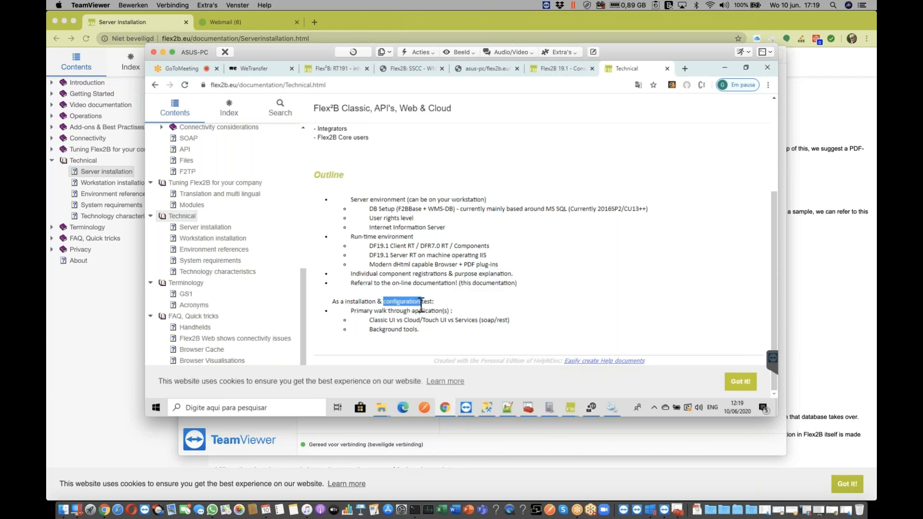
left_click(383, 315)
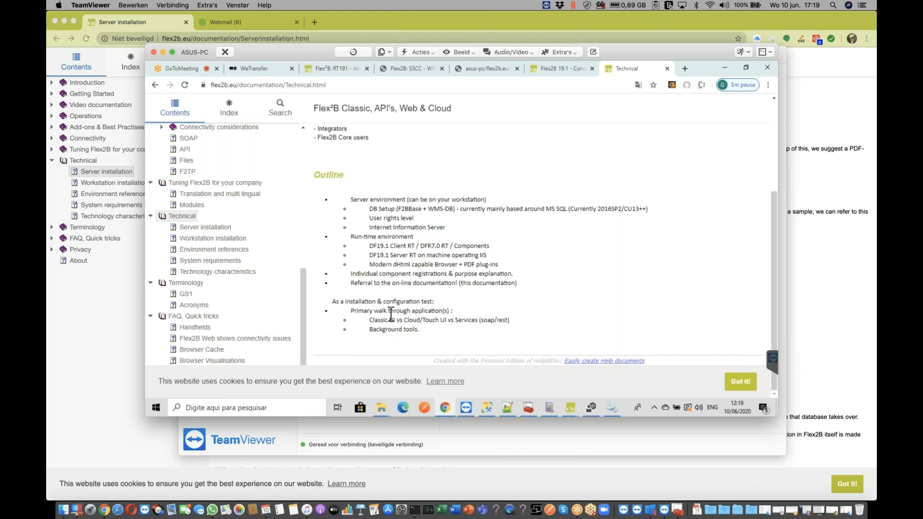
double_click(422, 310)
double_click(381, 321)
left_click_drag(403, 320, 441, 321)
mouse_move(445, 408)
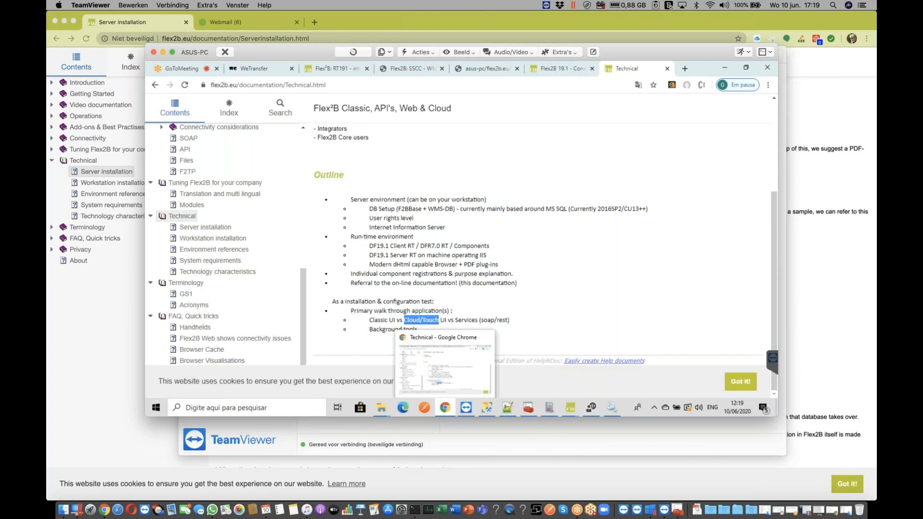
double_click(380, 330)
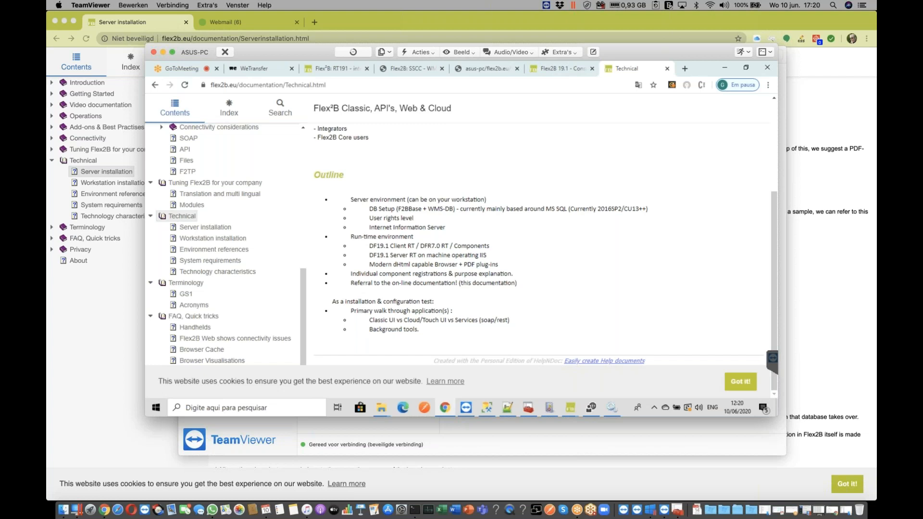
left_click(230, 243)
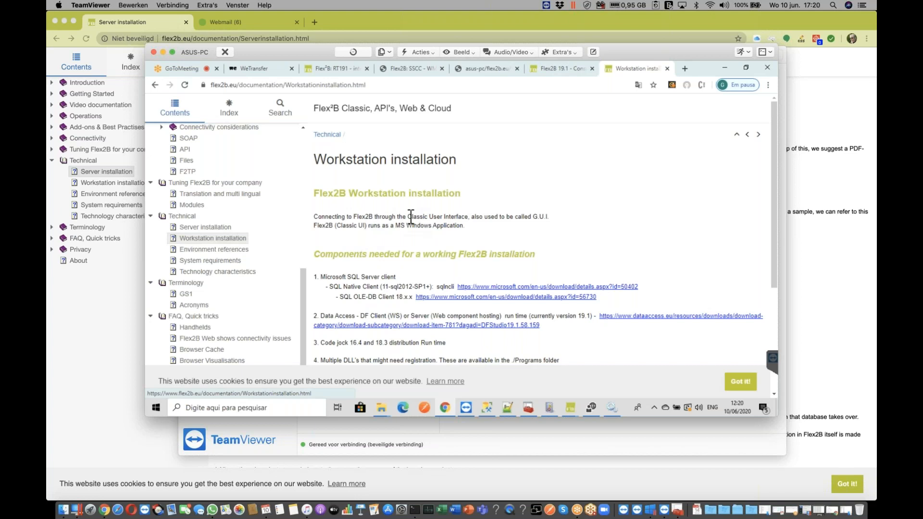
left_click_drag(408, 218, 459, 217)
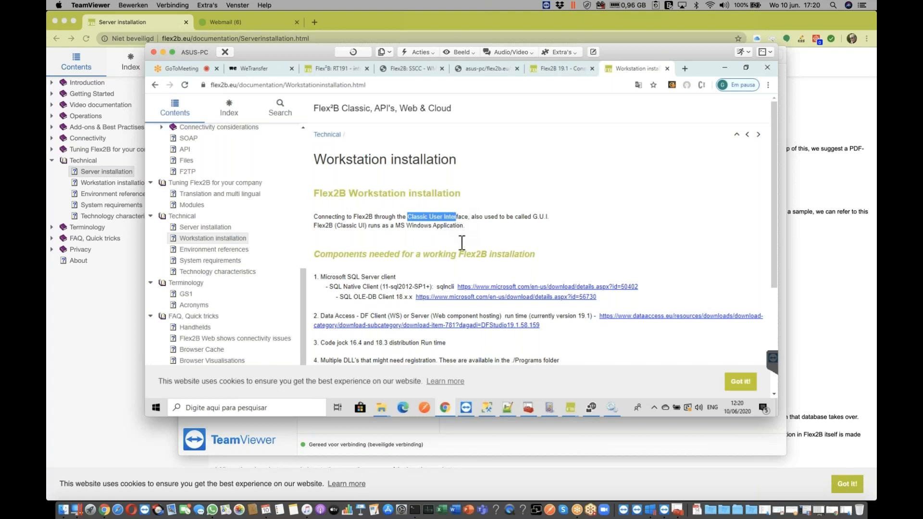
scroll(464, 243, "down", 1)
scroll(396, 179, "down", 5)
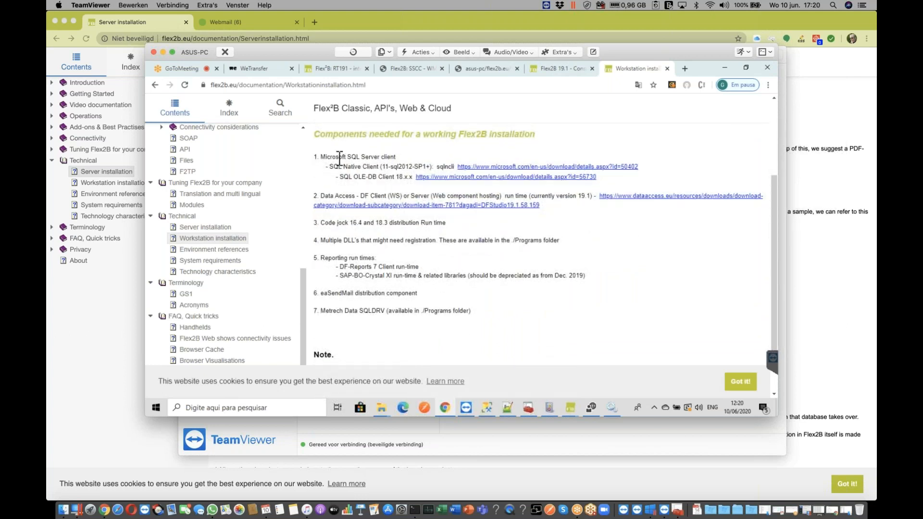
left_click_drag(321, 157, 395, 157)
left_click(379, 177)
left_click_drag(362, 194, 508, 196)
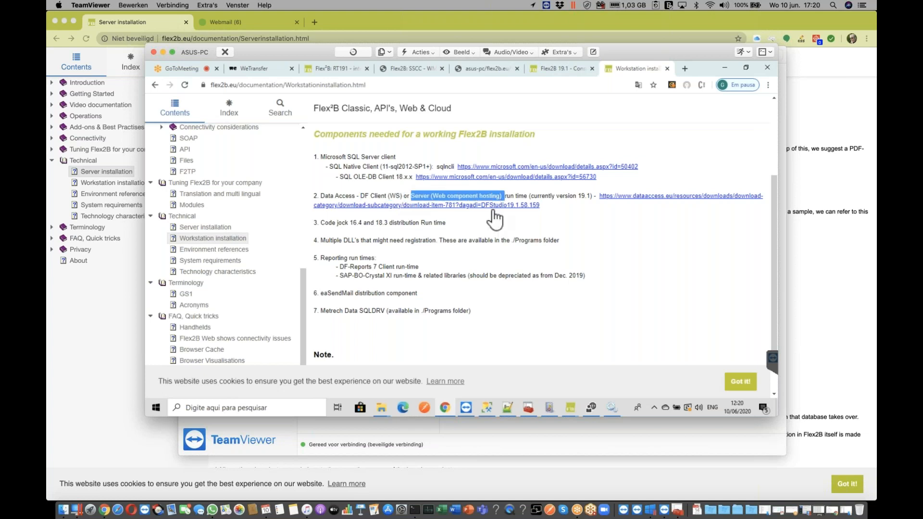
left_click(376, 226)
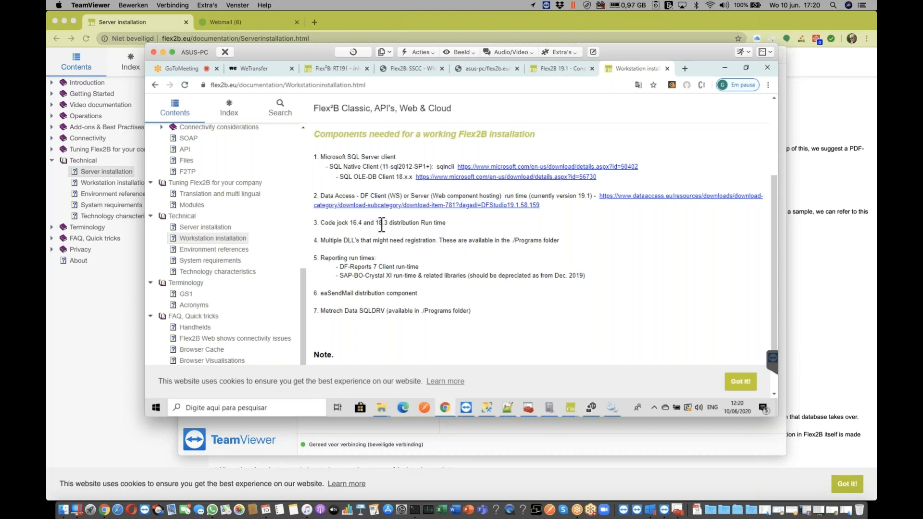
double_click(347, 240)
double_click(528, 240)
left_click_drag(339, 267, 379, 267)
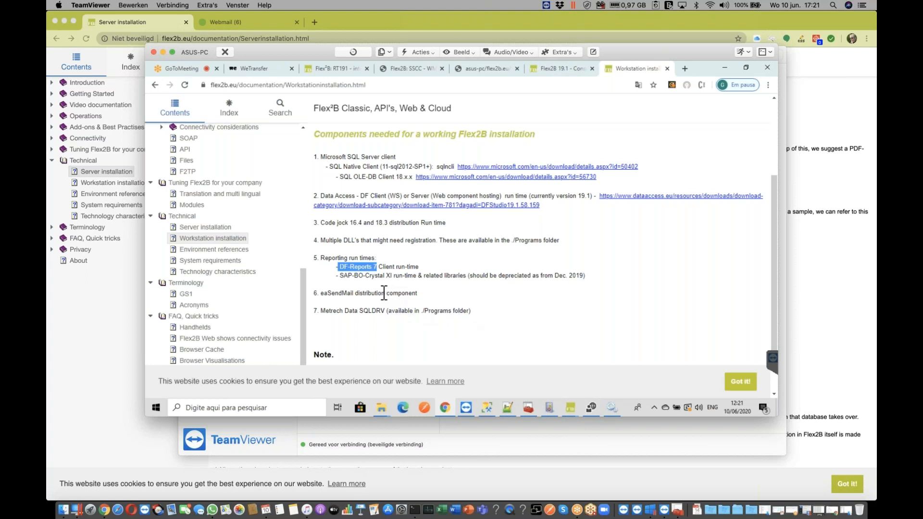
left_click(344, 292)
double_click(342, 293)
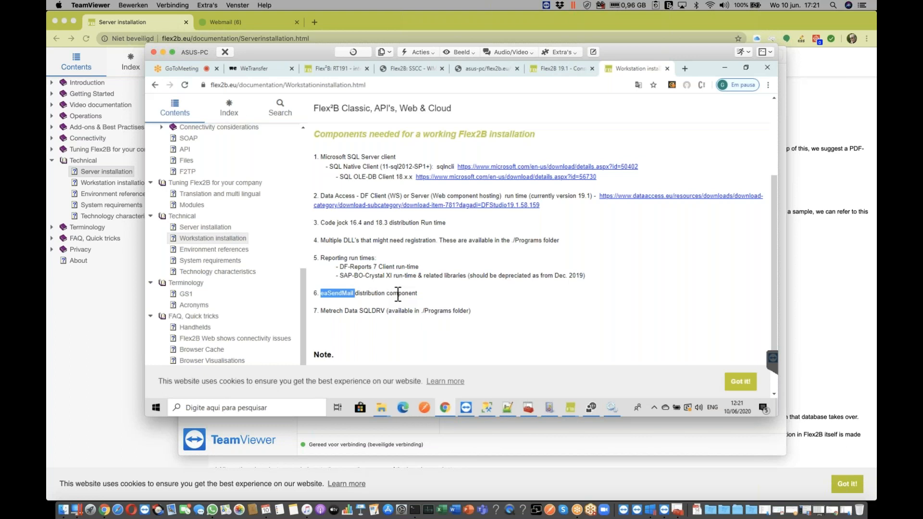
left_click(336, 310)
double_click(378, 312)
double_click(442, 311)
scroll(443, 325, "down", 1)
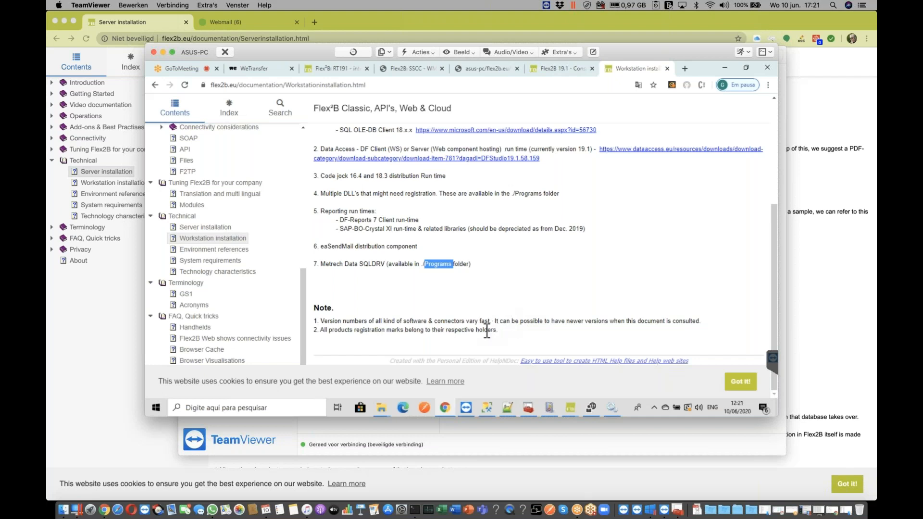
left_click_drag(320, 330, 493, 331)
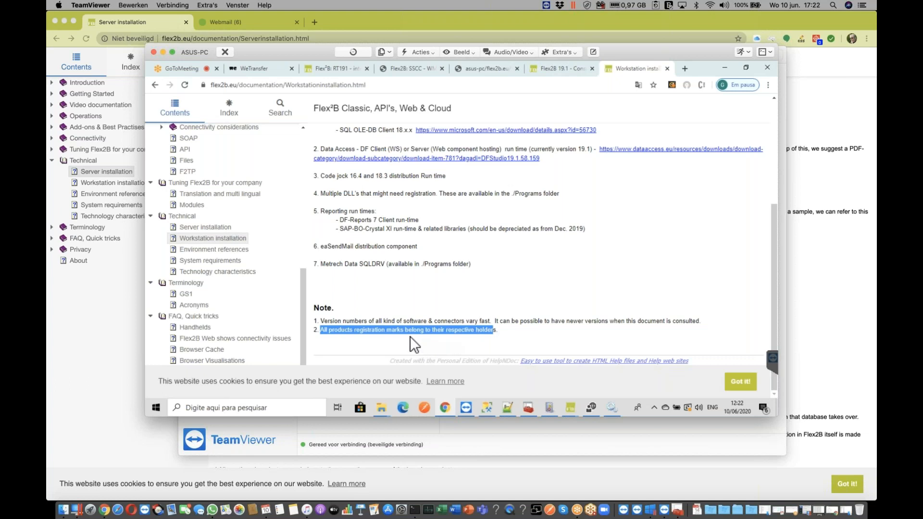
Step: Open Environment references and highlight the Flex2B-Home server heading and SAMBA option
left_click(233, 250)
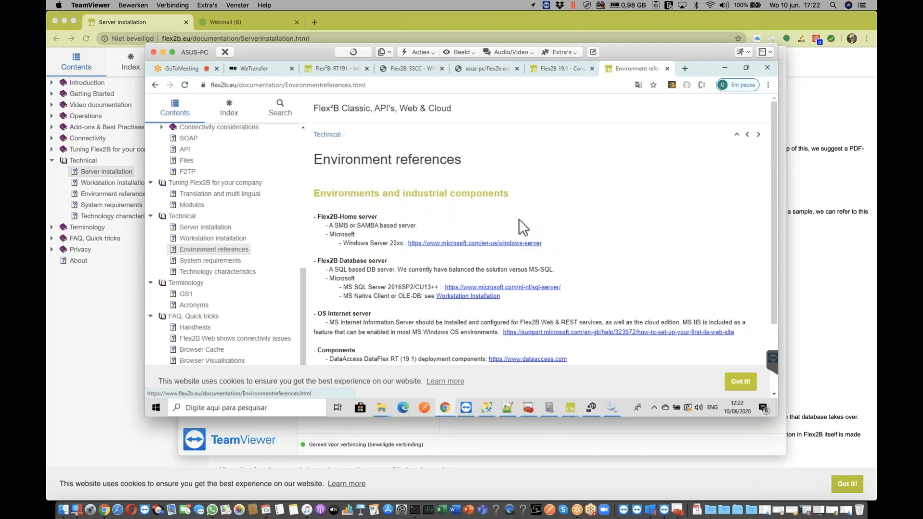
scroll(518, 218, "down", 1)
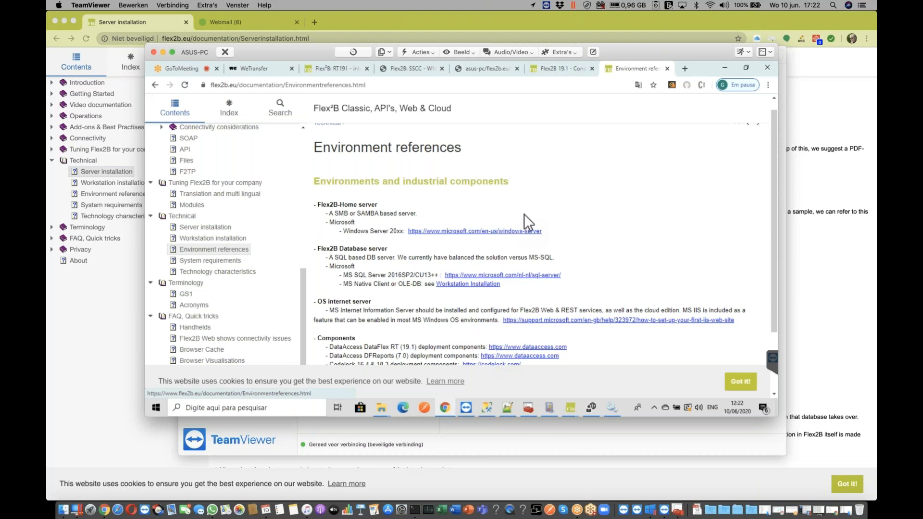
double_click(348, 204)
double_click(369, 214)
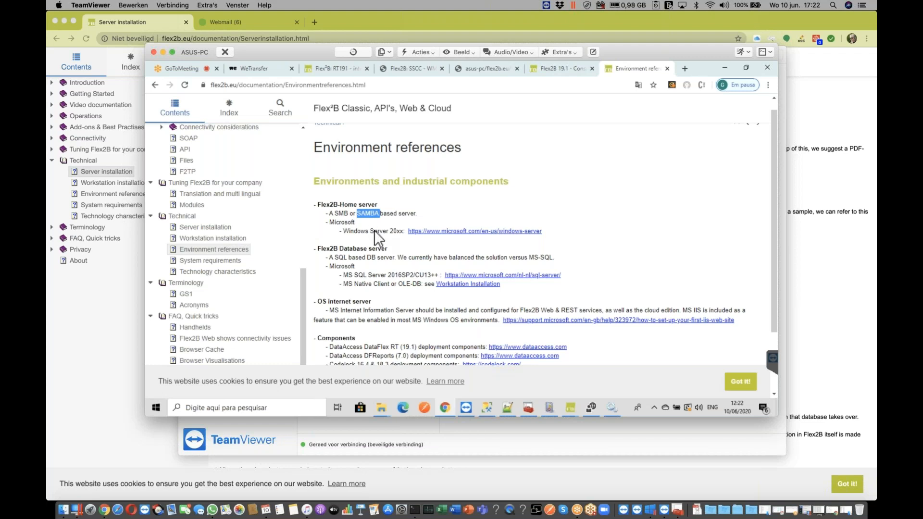
scroll(374, 230, "down", 2)
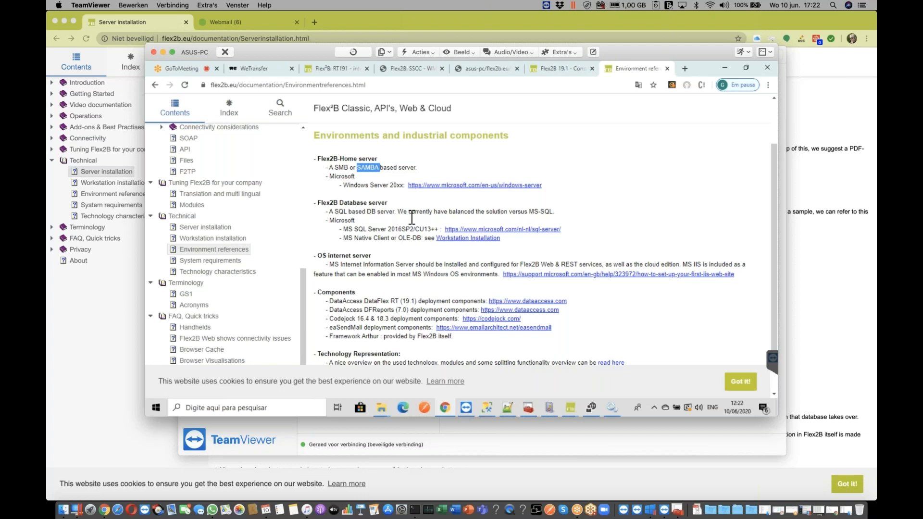
Step: Highlight MS-SQL as the database and the 2016SP2 SQL Server version
left_click_drag(529, 212, 553, 212)
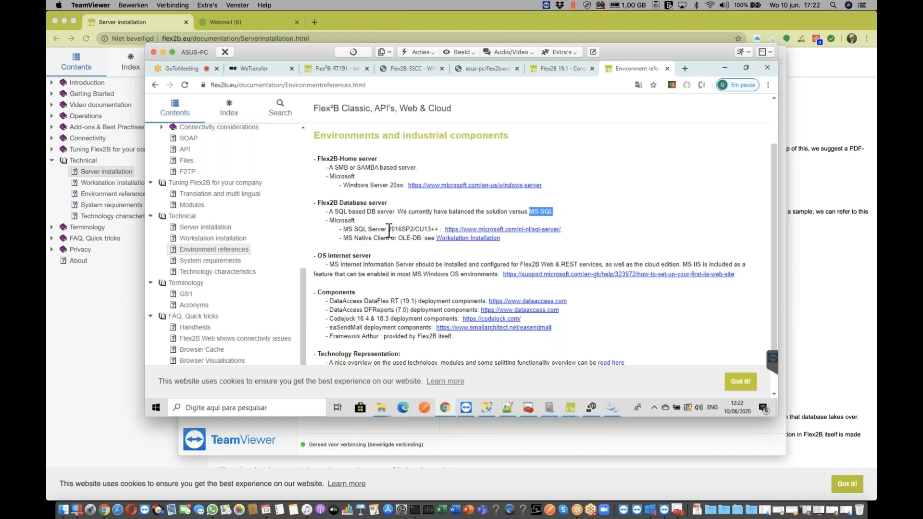
left_click_drag(387, 229, 434, 229)
left_click(403, 227)
left_click_drag(399, 227, 403, 227)
Step: Highlight Internet Information Server, Flex2B Web & REST services, cloud edition, and Framework Arthur
scroll(403, 227, "down", 2)
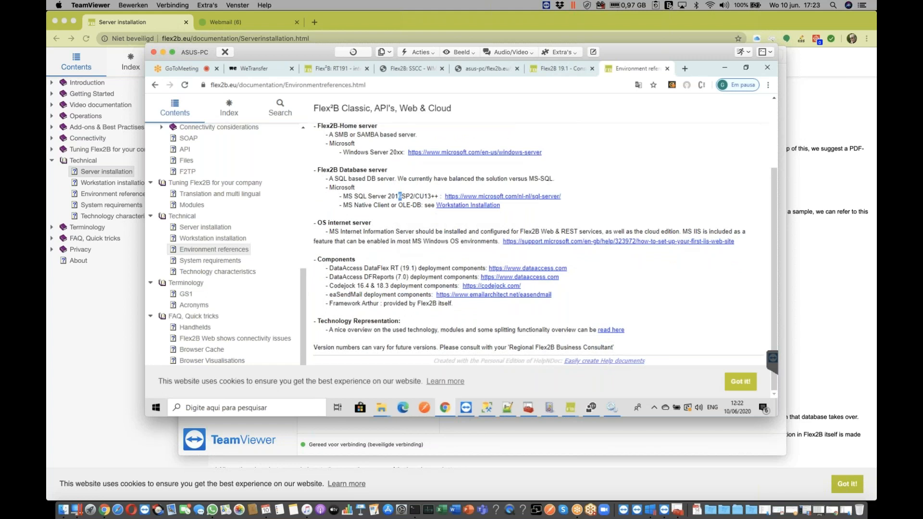
left_click_drag(339, 232, 415, 231)
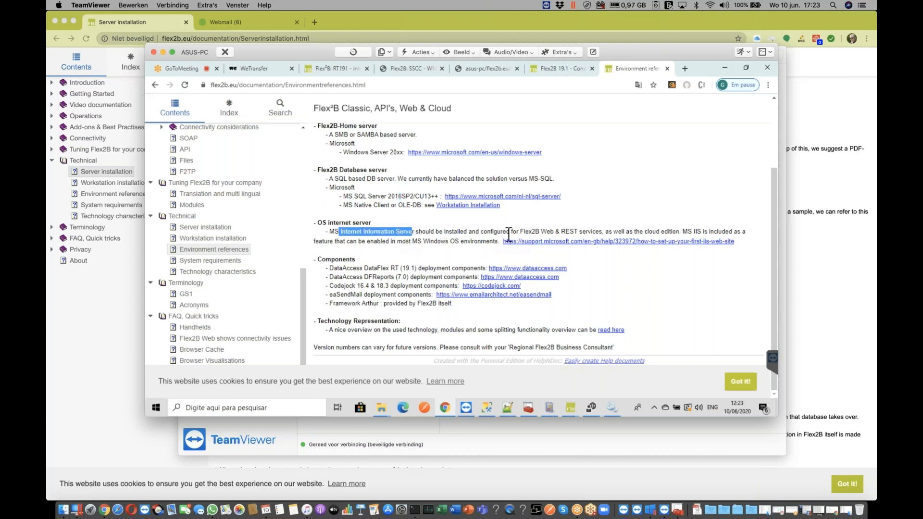
left_click(538, 232)
left_click_drag(538, 231, 577, 230)
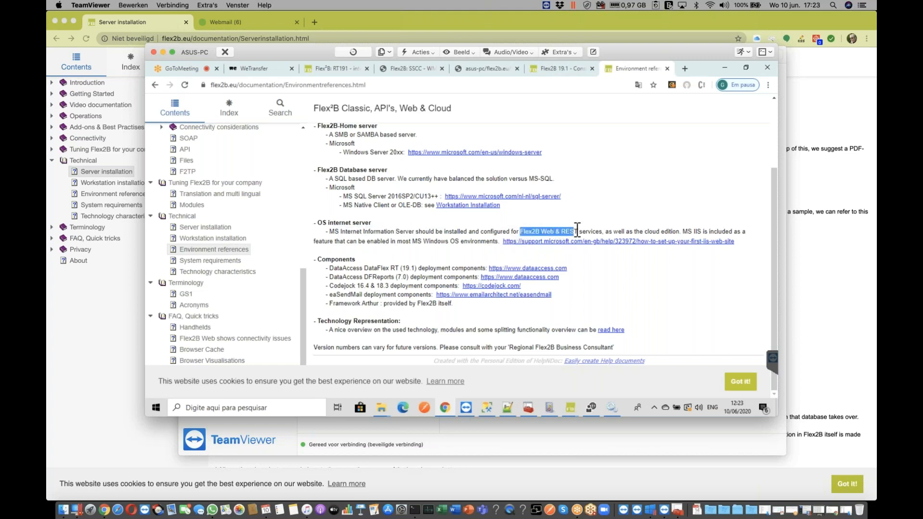
left_click_drag(644, 231, 662, 231)
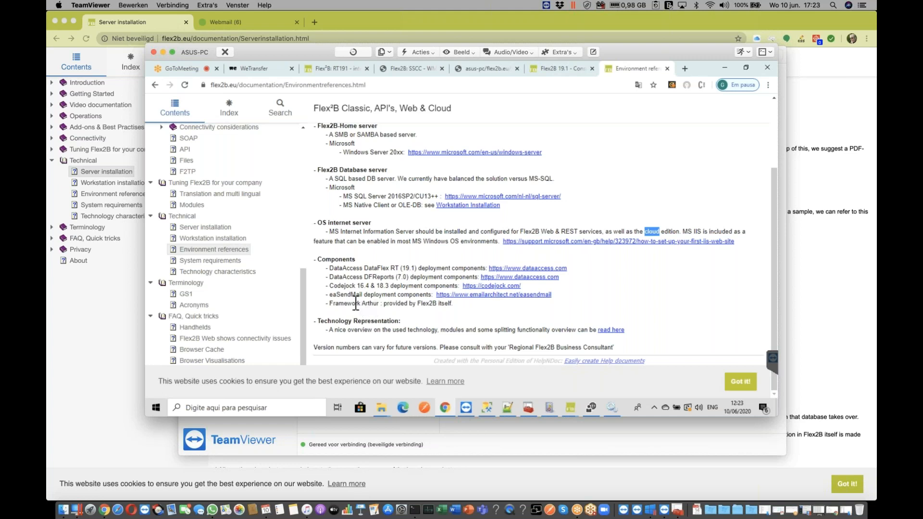
left_click_drag(329, 304, 379, 300)
Step: Follow the 'read here' link and scroll the architecture diagrams down to 'Handling web processing'
left_click(607, 331)
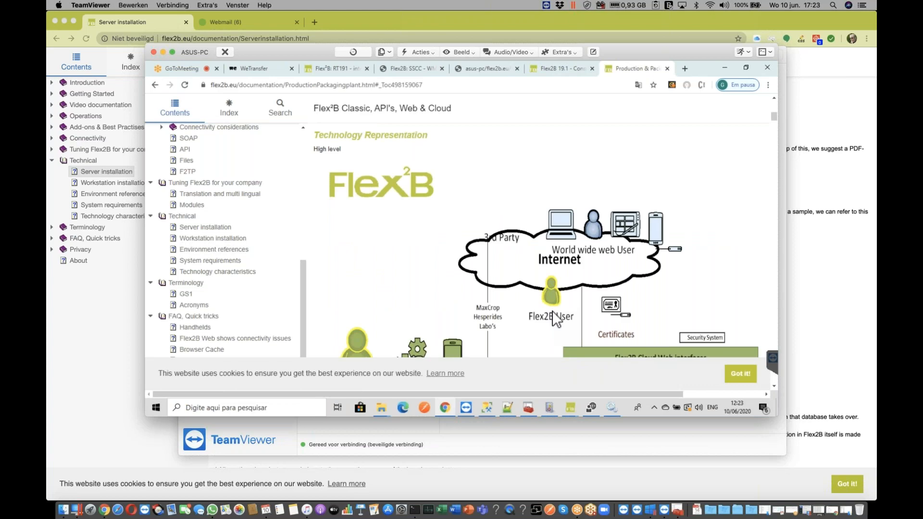
scroll(553, 315, "down", 10)
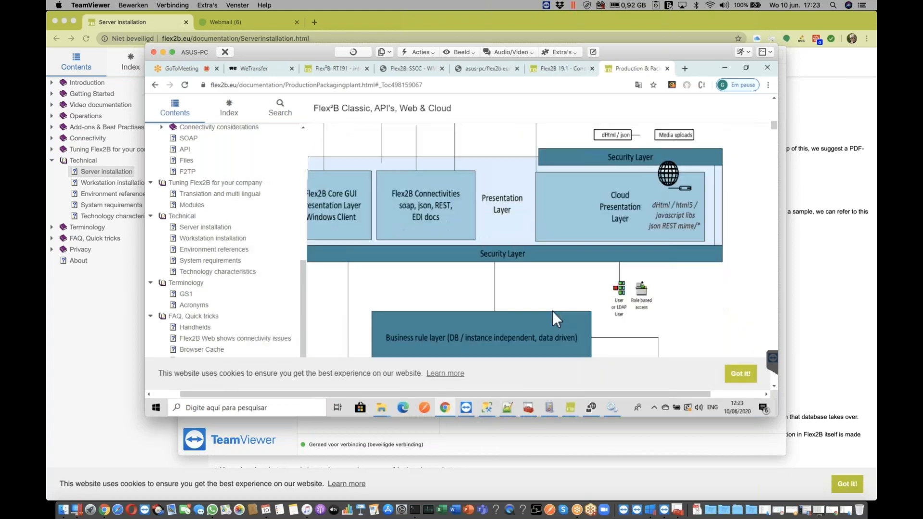
scroll(553, 311, "down", 3)
scroll(552, 310, "right", 3)
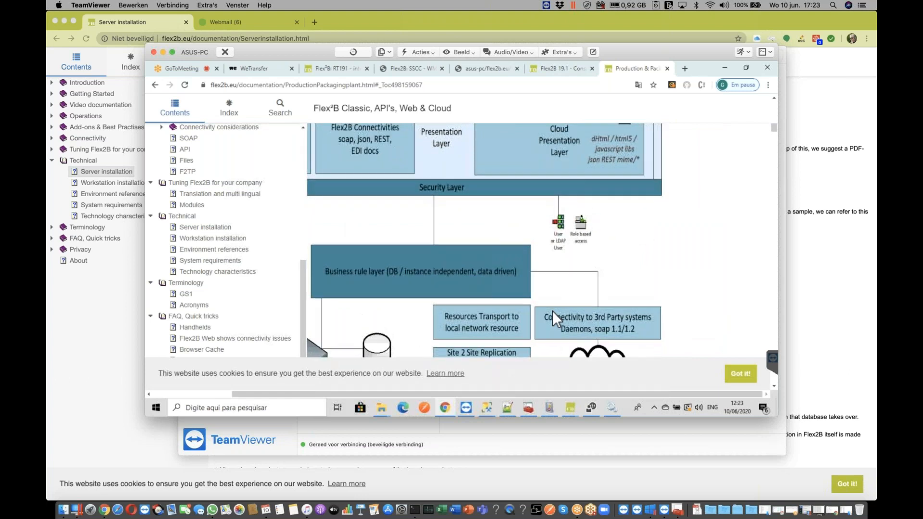
scroll(553, 310, "down", 10)
scroll(553, 311, "down", 5)
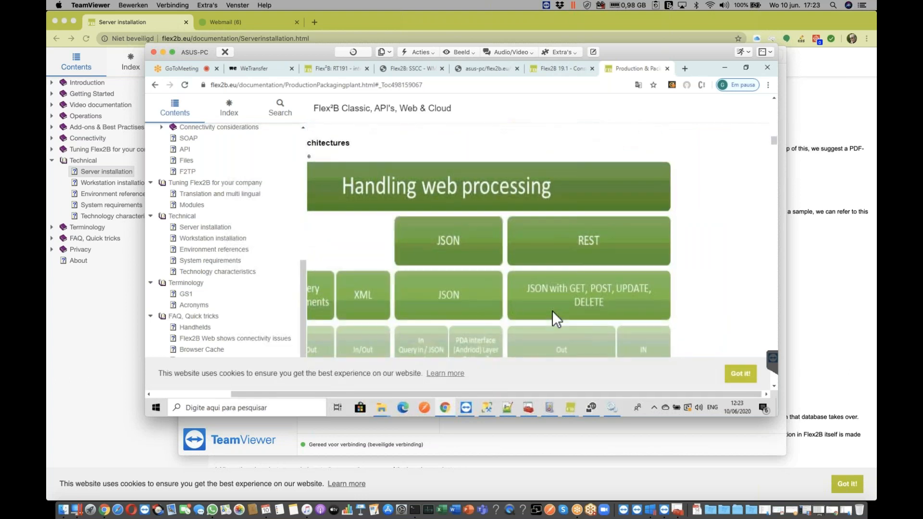
scroll(548, 314, "left", 3)
scroll(547, 315, "down", 5)
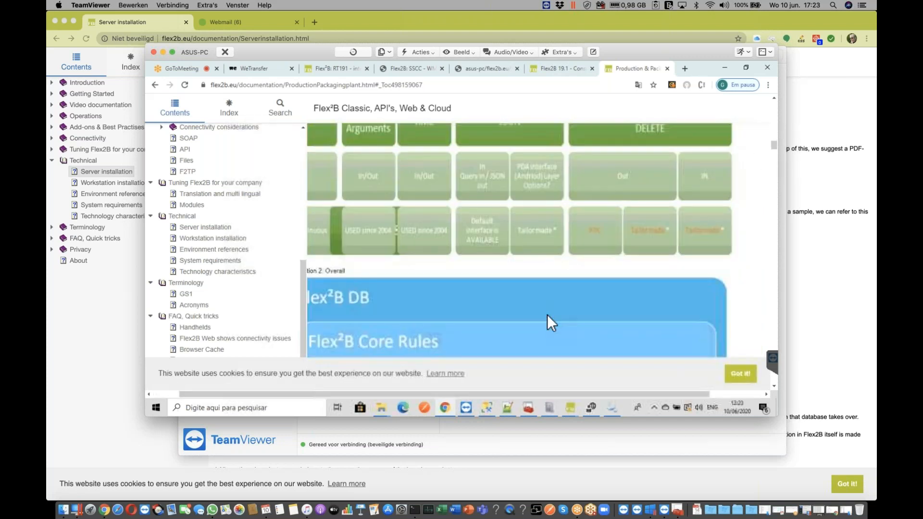
scroll(547, 314, "right", 2)
scroll(547, 314, "down", 2)
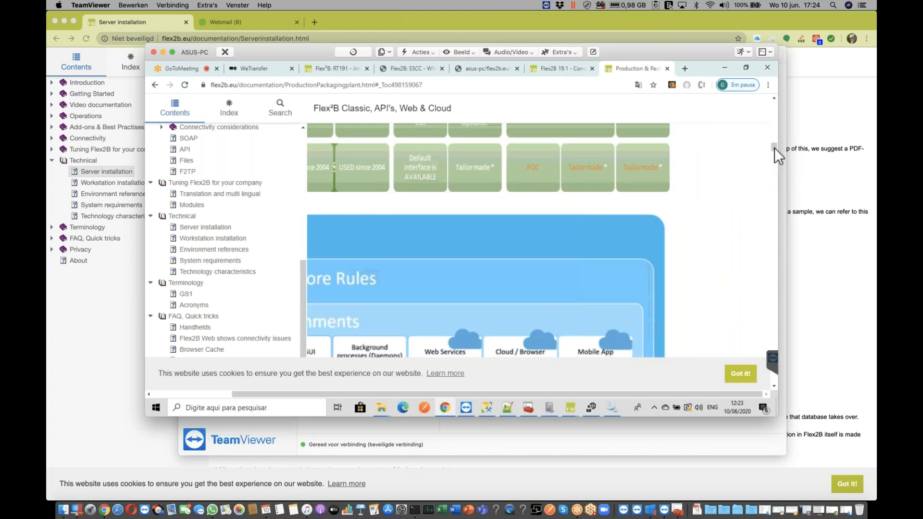
scroll(716, 203, "down", 5)
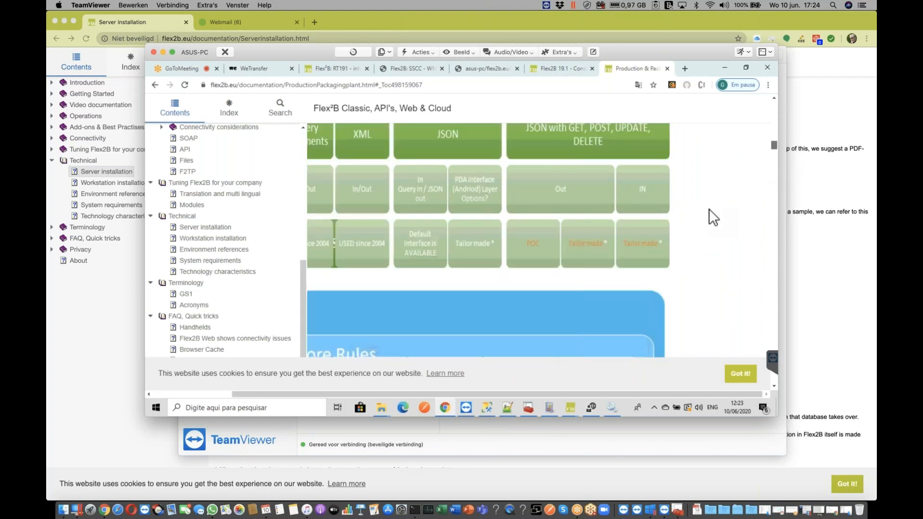
scroll(698, 216, "down", 5)
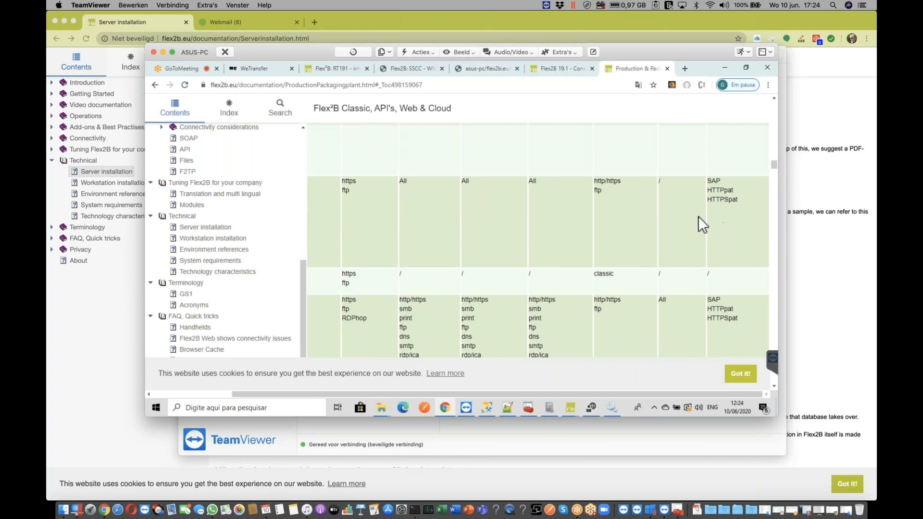
scroll(698, 215, "down", 5)
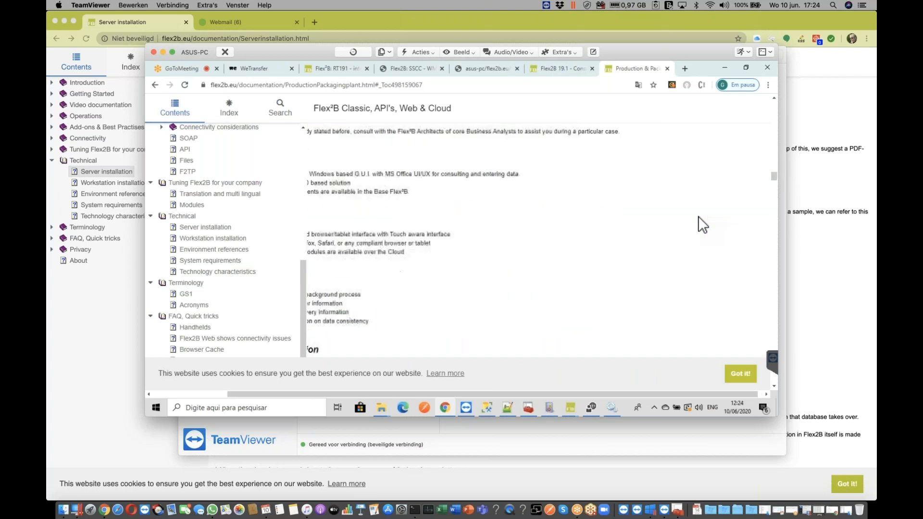
left_click(774, 159)
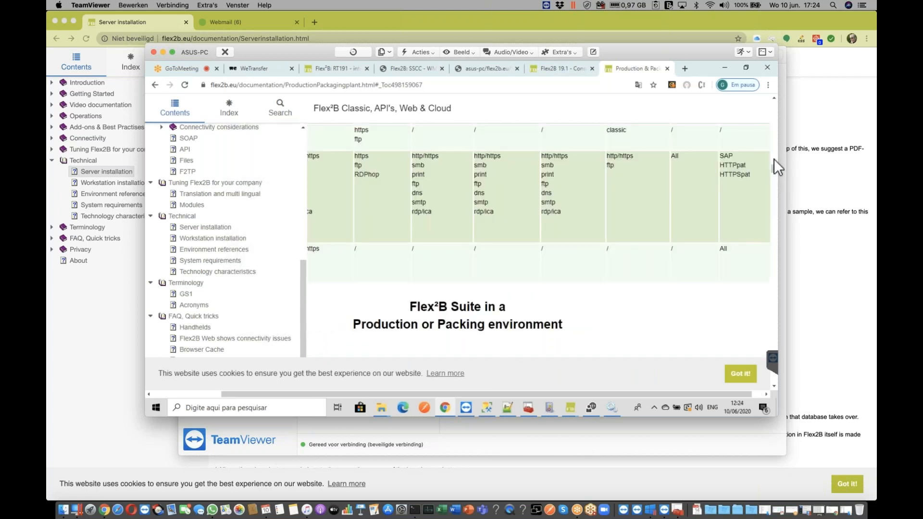
left_click(775, 159)
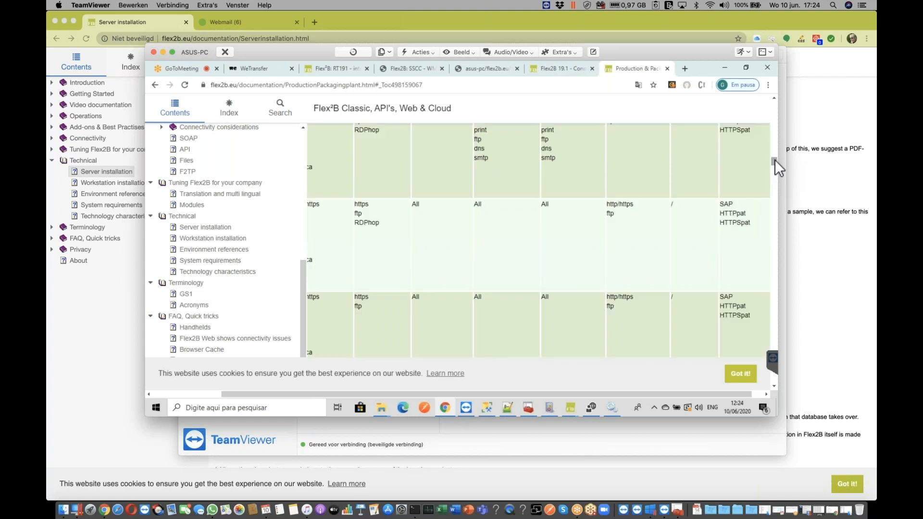
left_click_drag(775, 158, 774, 154)
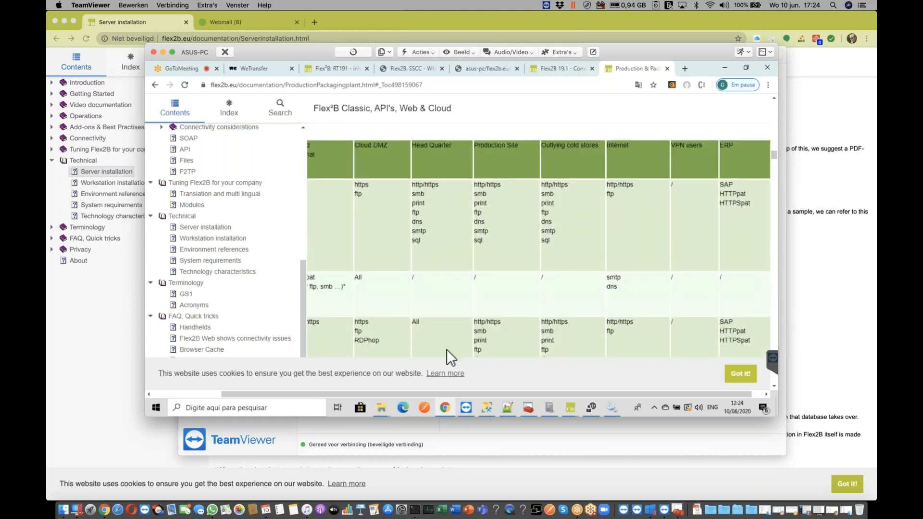
left_click_drag(401, 393, 336, 399)
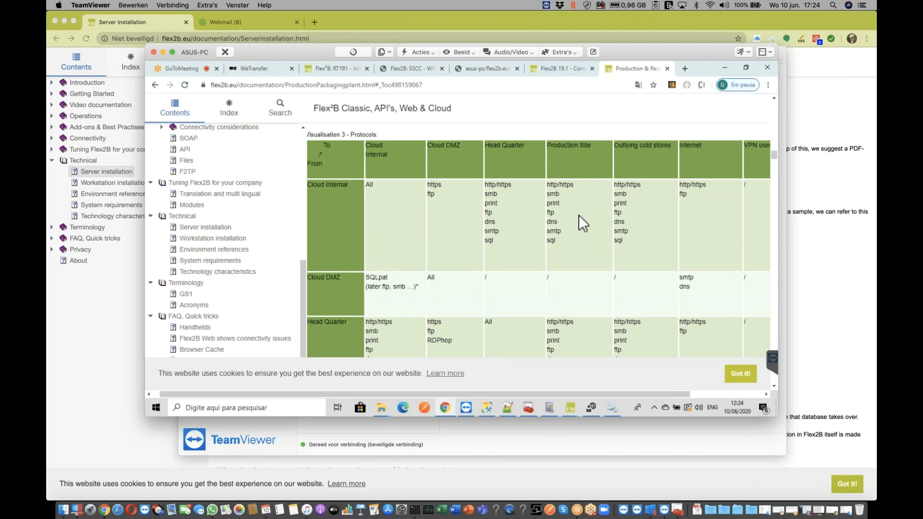
double_click(552, 240)
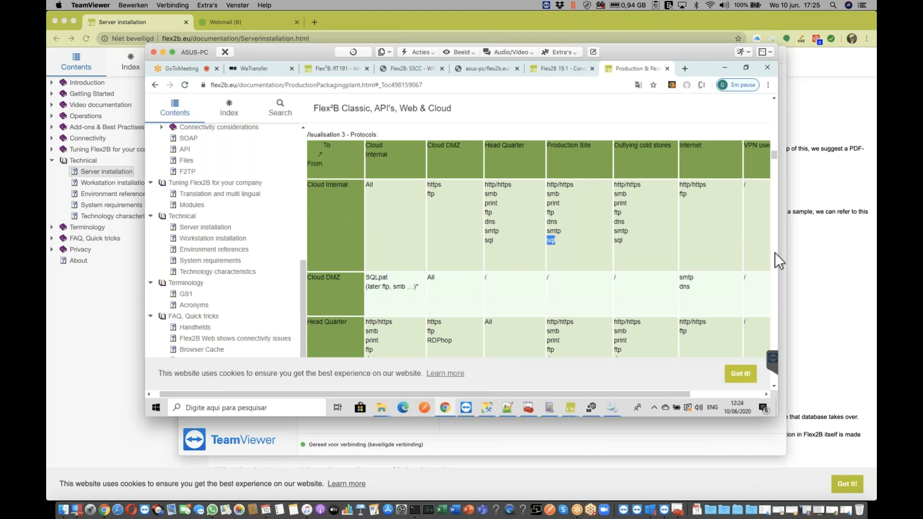
Step: Scroll past Web Services, Daemon and Job Controller down to the Visualised (sample) diagram
scroll(775, 252, "down", 5)
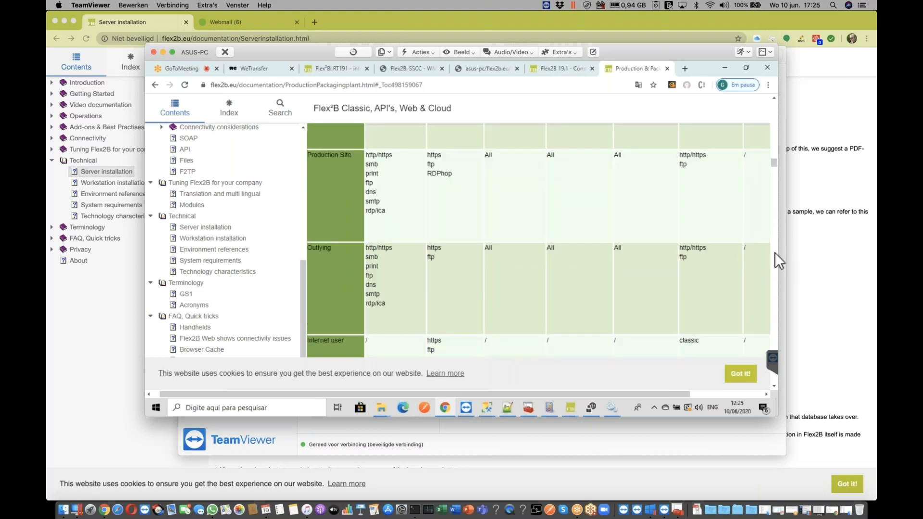
scroll(775, 253, "down", 5)
scroll(776, 261, "down", 5)
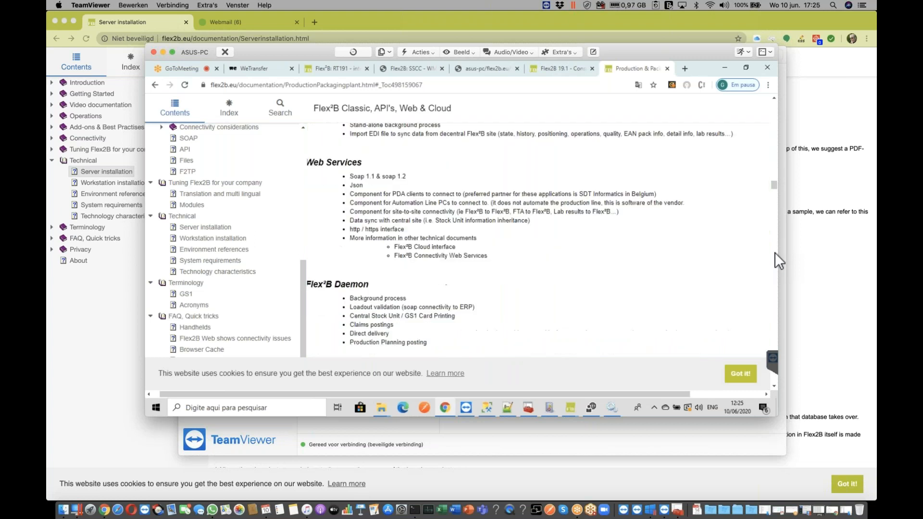
scroll(776, 252, "down", 5)
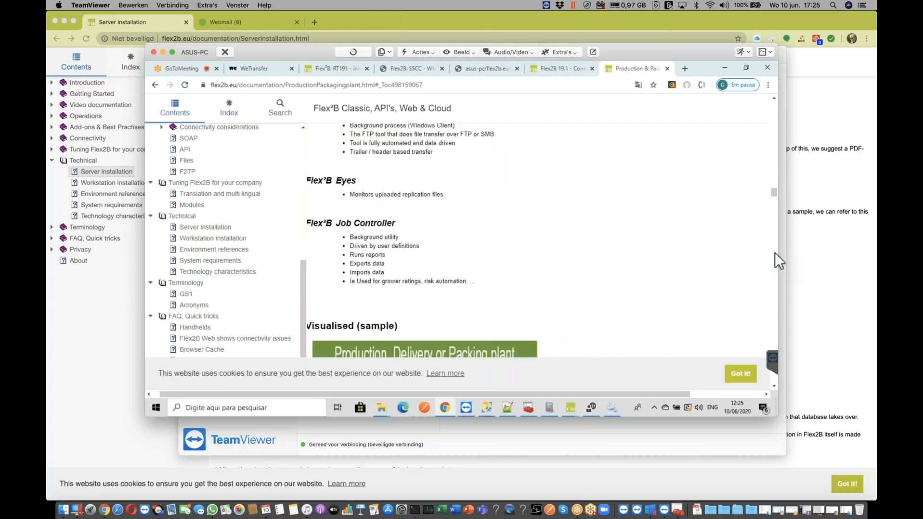
scroll(775, 253, "down", 5)
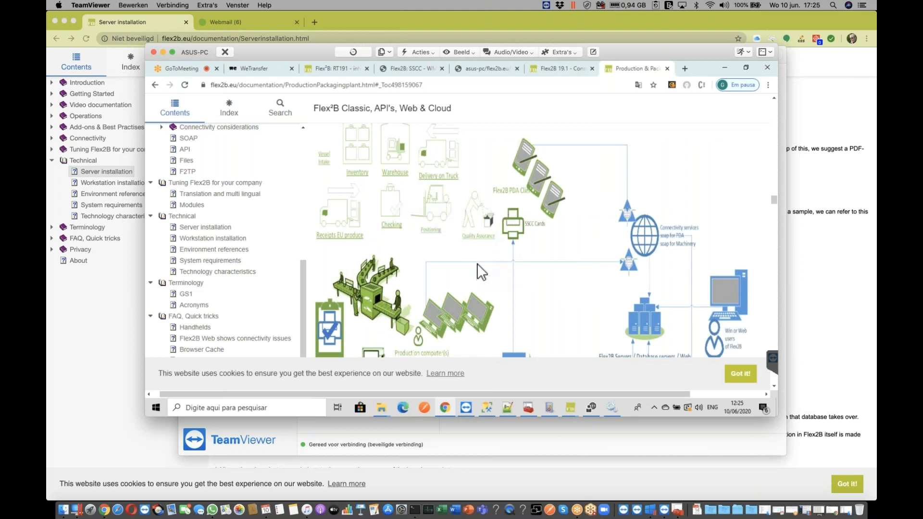
Step: Zoom the remote Chrome page out to 67% so the whole production diagram fits
left_click(768, 86)
left_click(705, 173)
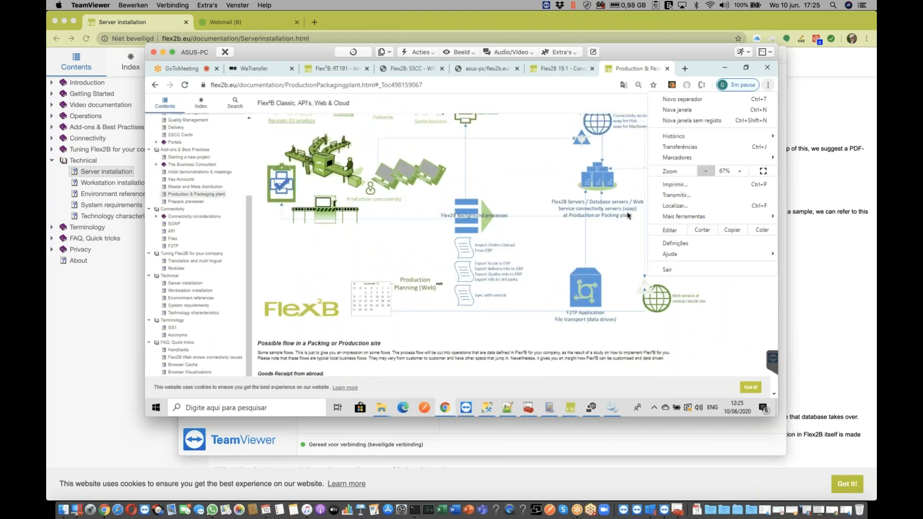
left_click(618, 257)
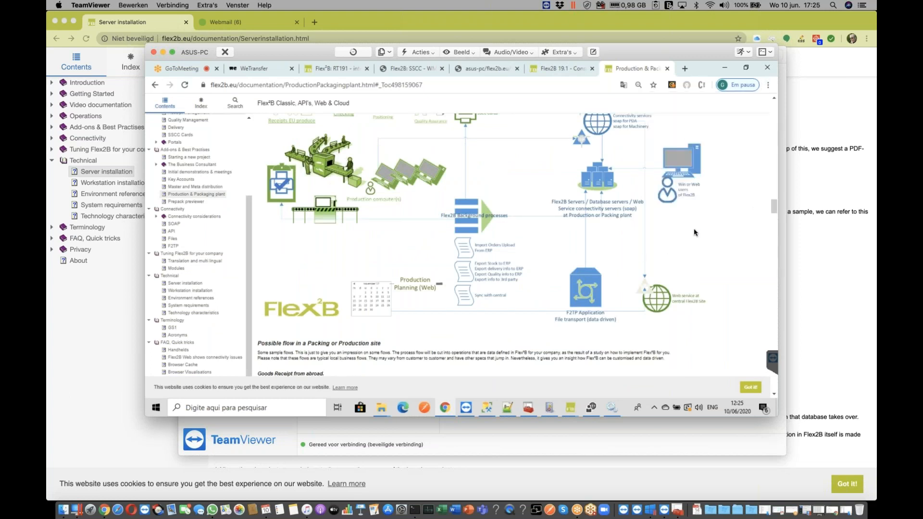
left_click_drag(773, 206, 774, 204)
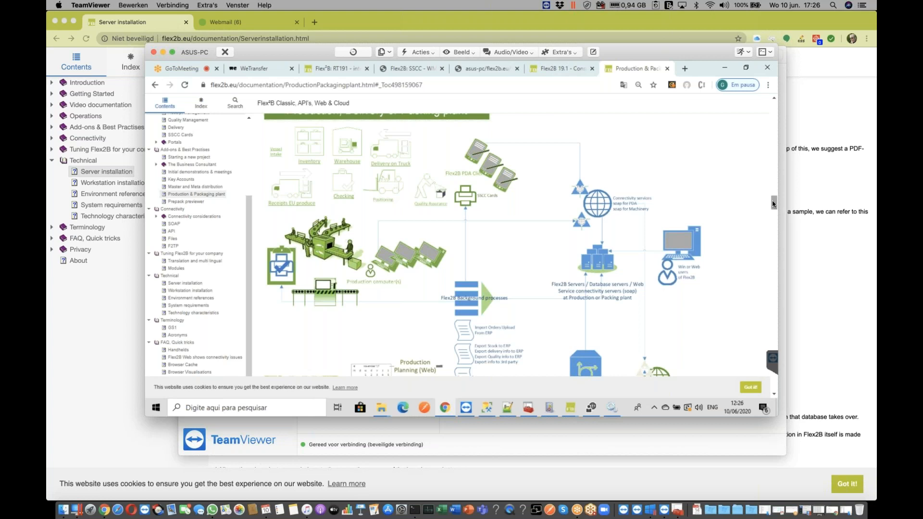
Step: Scroll through the Goods Receipt and delivery flow diagrams to the running-application screenshots
left_click_drag(772, 202, 774, 225)
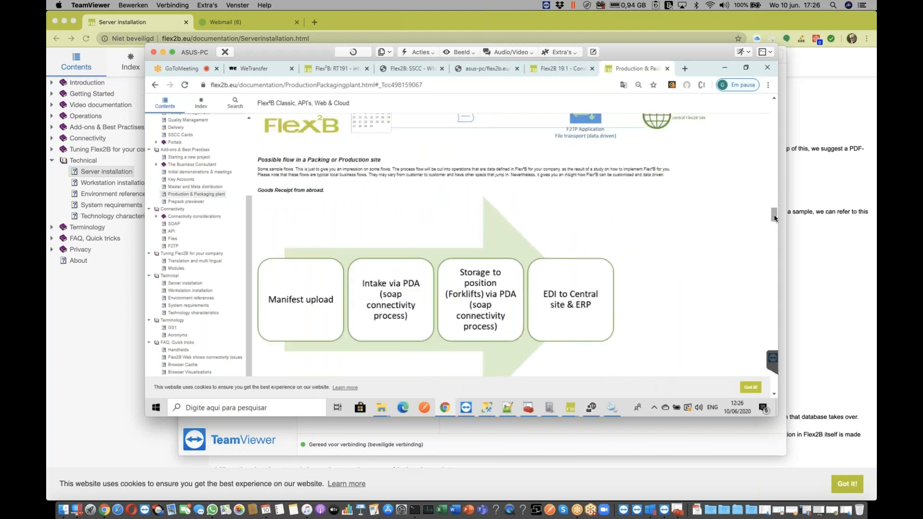
left_click_drag(774, 217, 774, 218)
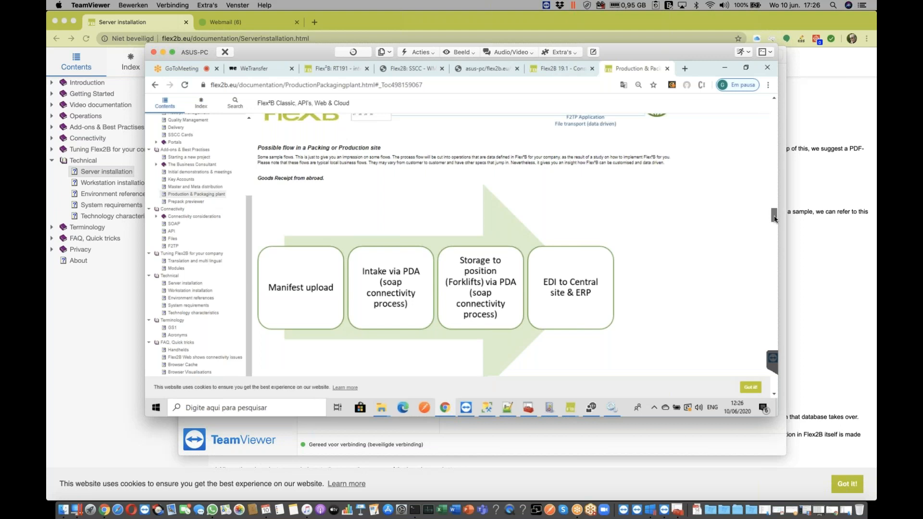
left_click_drag(775, 219, 774, 232)
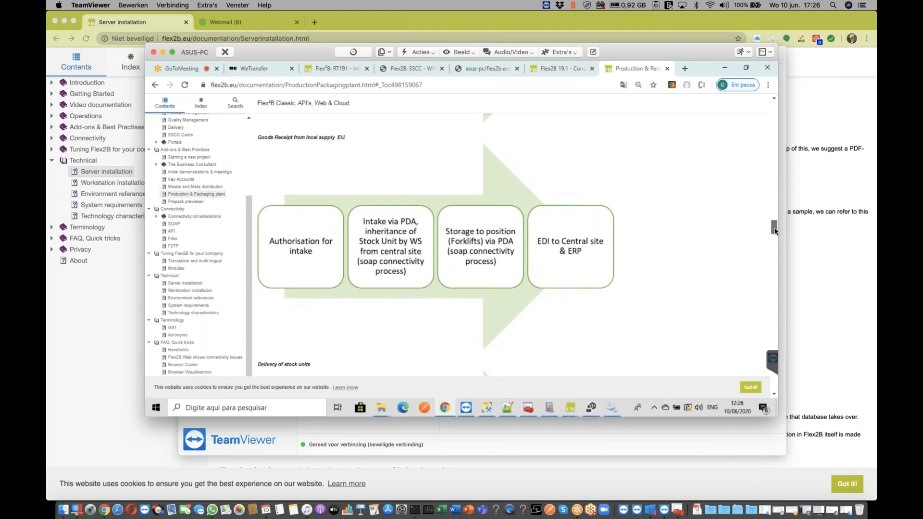
left_click_drag(774, 231, 775, 274)
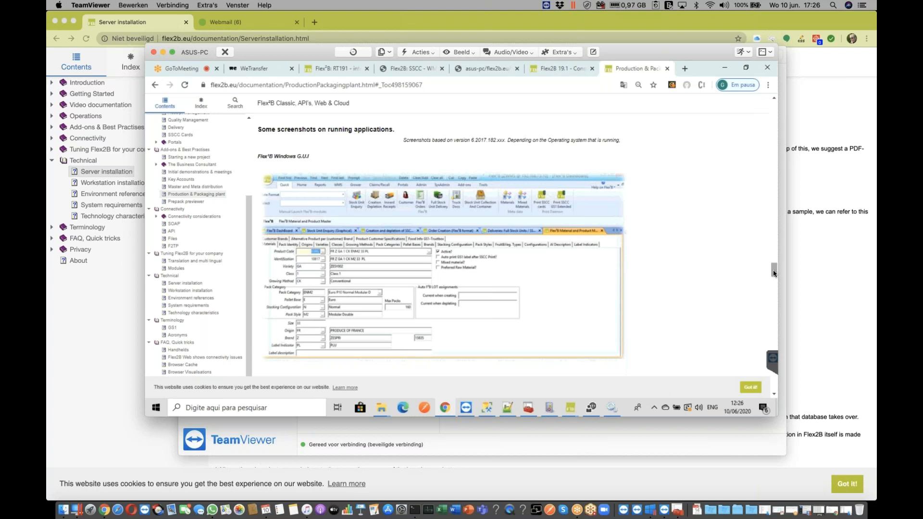
Step: Scroll down to the XL Cloud provider & Win VM diagram with MSSQL, FTP, SMTP and SOAP servers
left_click_drag(774, 278, 774, 384)
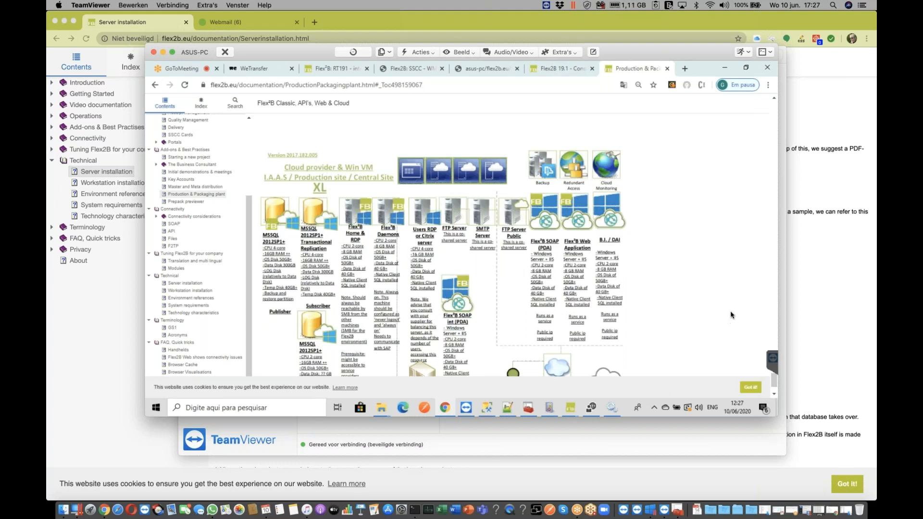
scroll(731, 314, "down", 2)
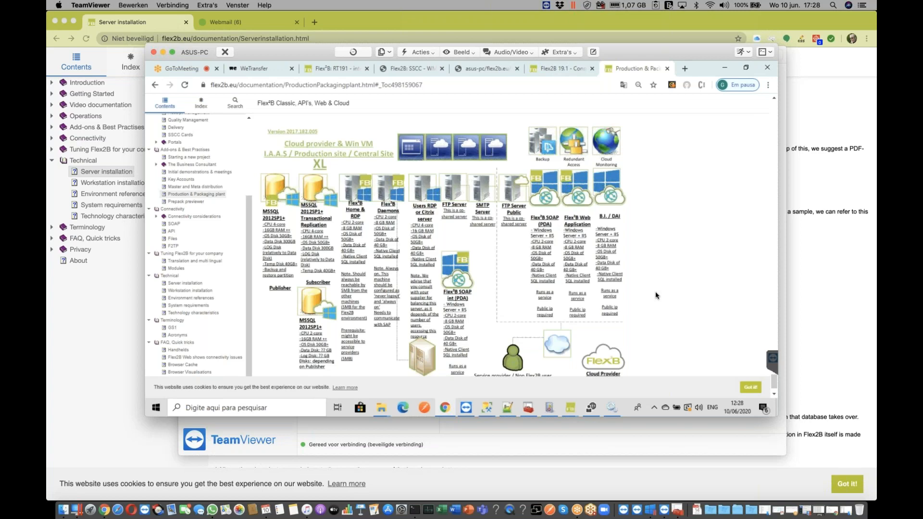
scroll(656, 291, "down", 2)
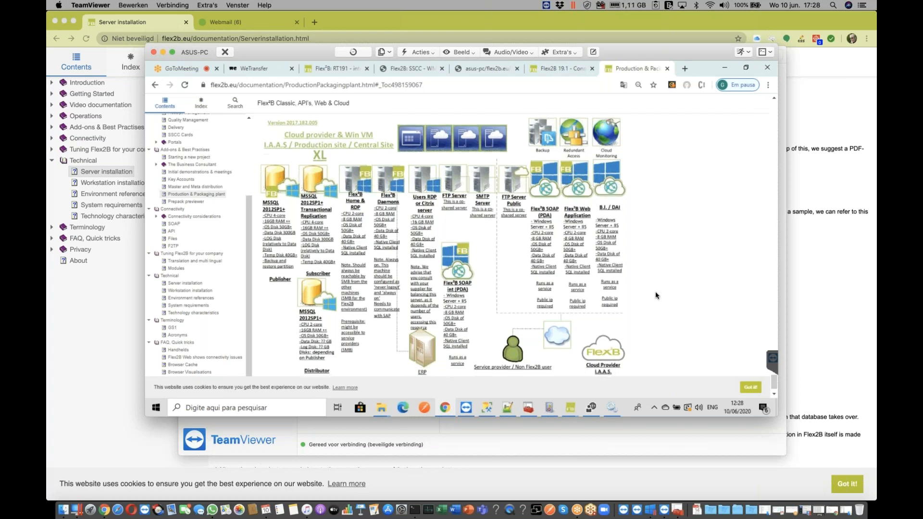
scroll(656, 292, "down", 1)
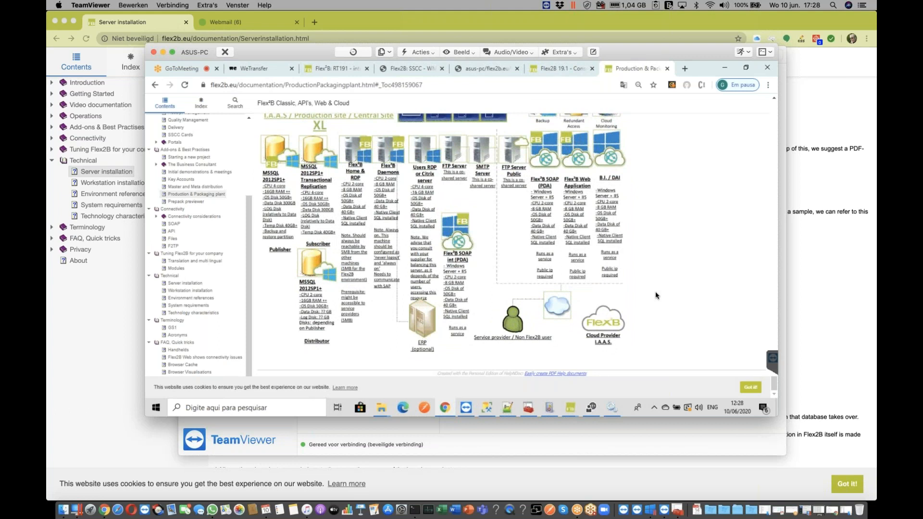
scroll(656, 291, "up", 1)
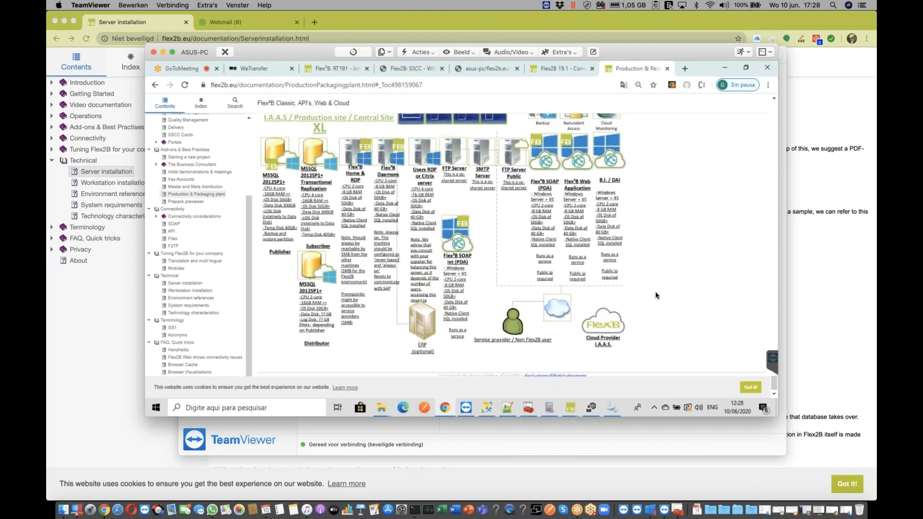
scroll(656, 291, "up", 3)
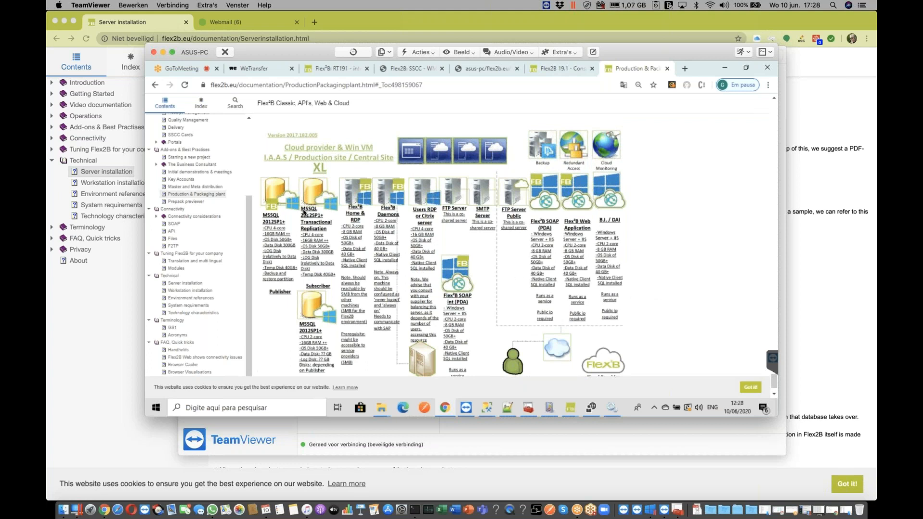
Step: Open Environment references, zoom the remote page in four steps, and scroll to its requirements
left_click(191, 299)
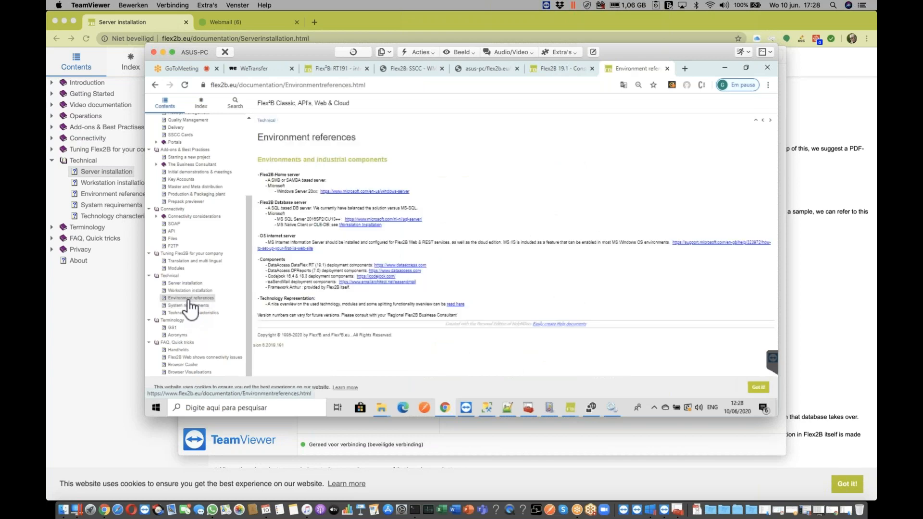
left_click(767, 84)
left_click(740, 172)
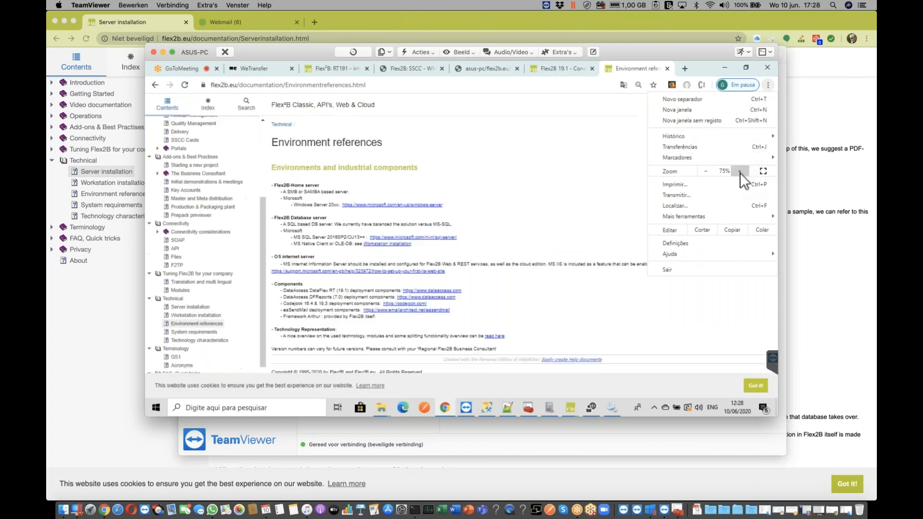
left_click(740, 172)
left_click(740, 171)
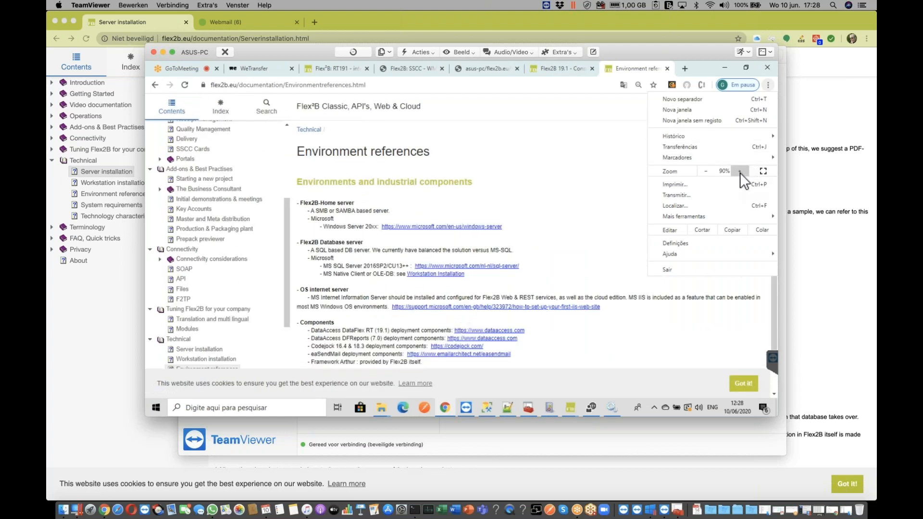
left_click(740, 171)
left_click(595, 267)
scroll(595, 267, "down", 2)
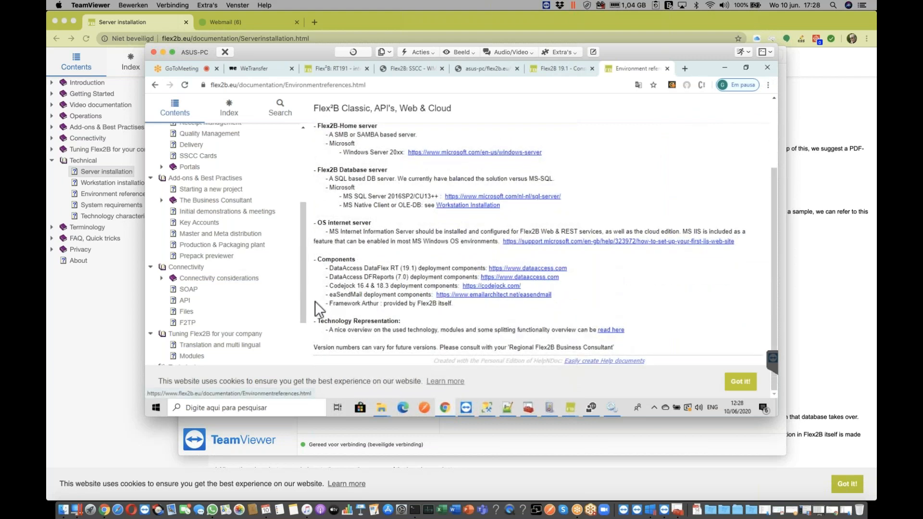
left_click_drag(304, 296, 304, 344)
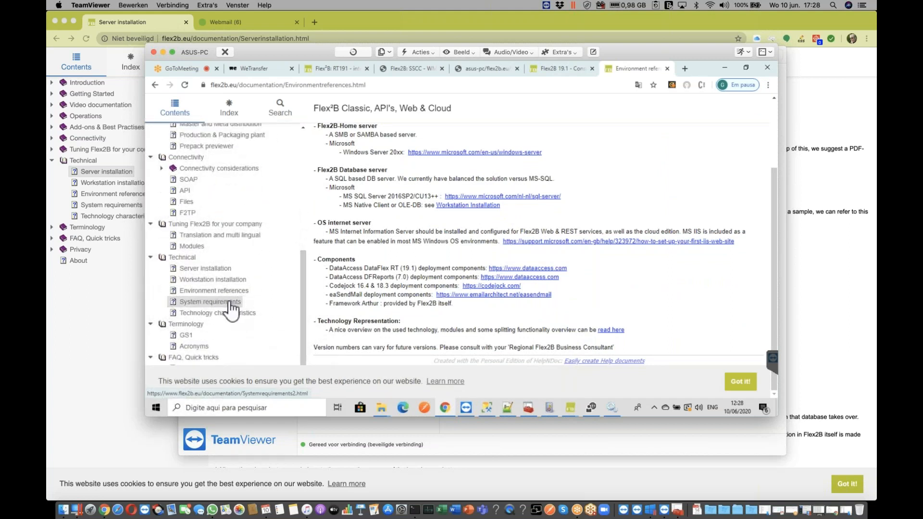
Step: Open System requirements, scroll through it, then return to its Client side browser list
left_click(231, 301)
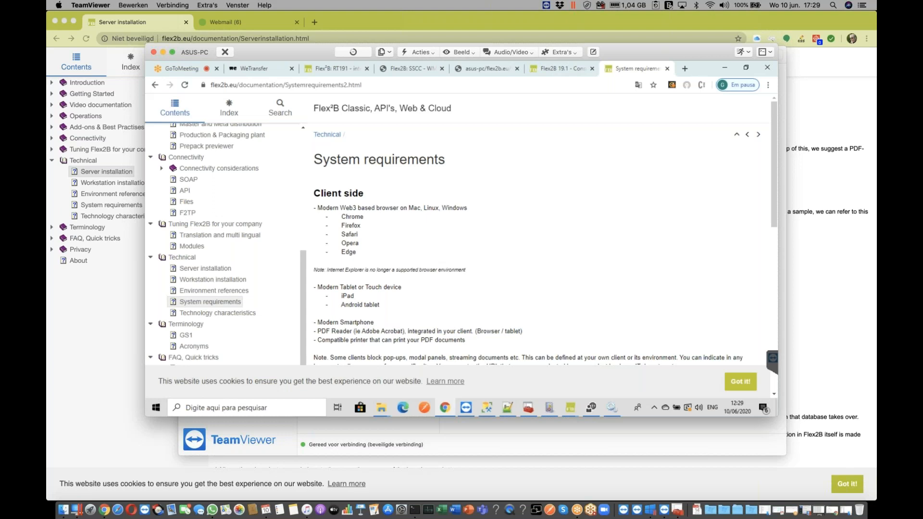
scroll(543, 235, "down", 5)
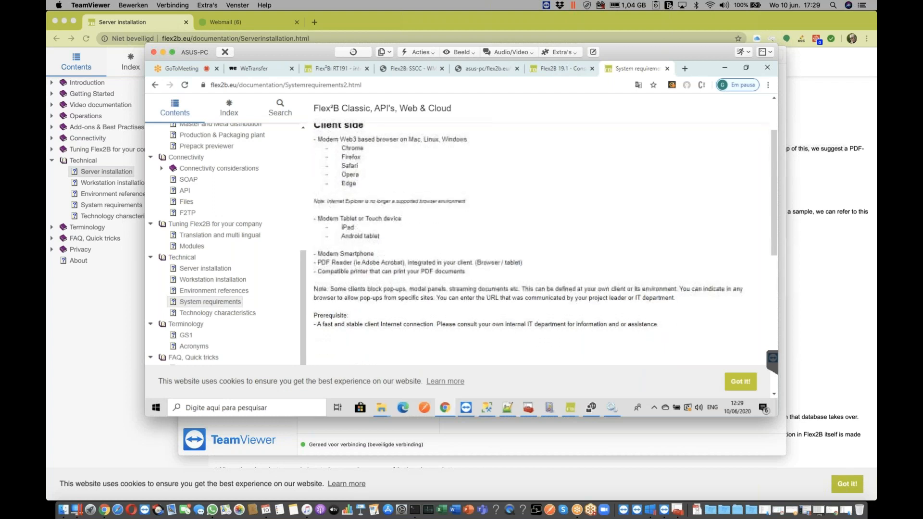
scroll(544, 245, "down", 6)
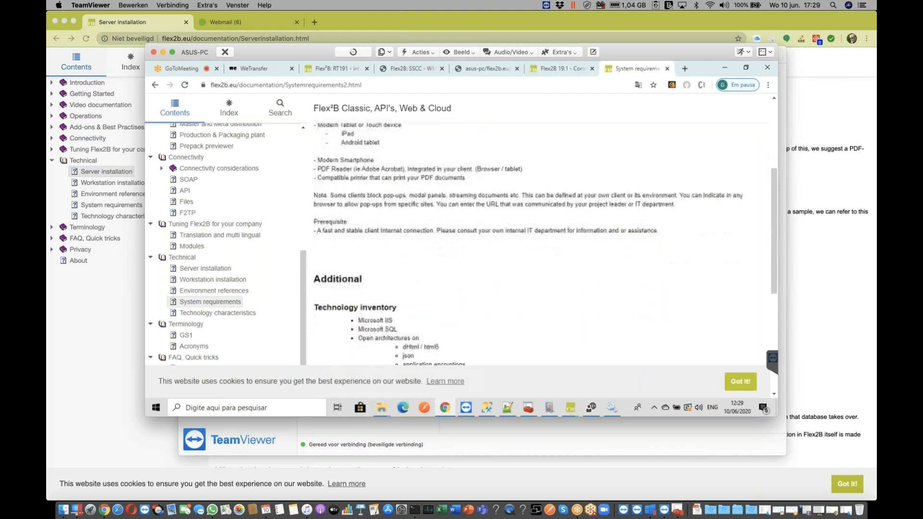
scroll(454, 242, "down", 3)
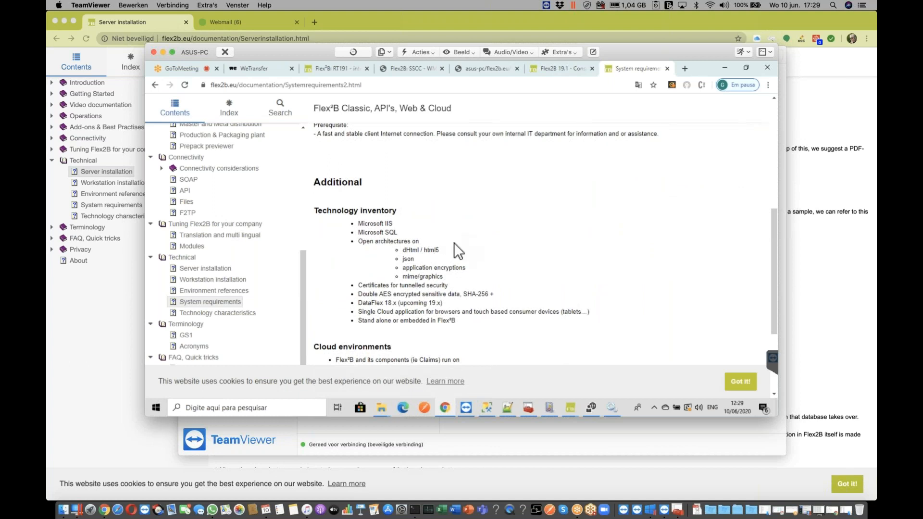
scroll(454, 243, "down", 1)
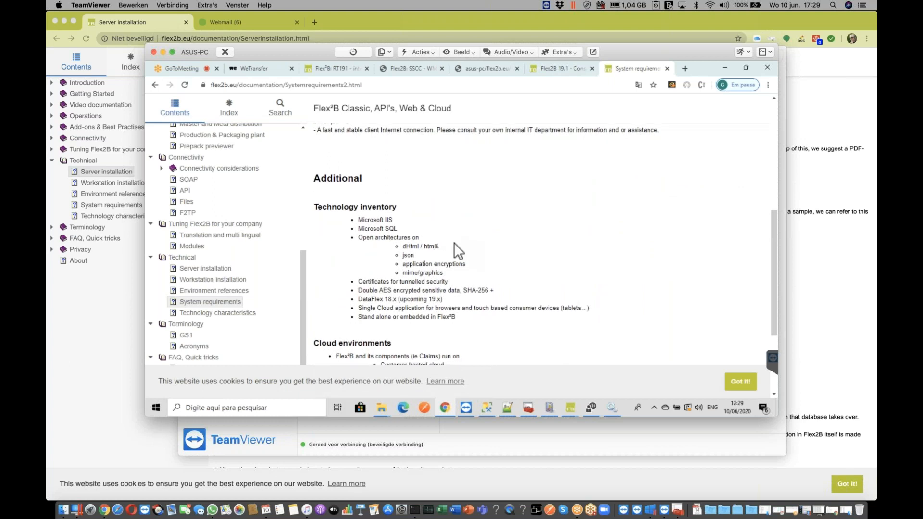
scroll(454, 242, "down", 2)
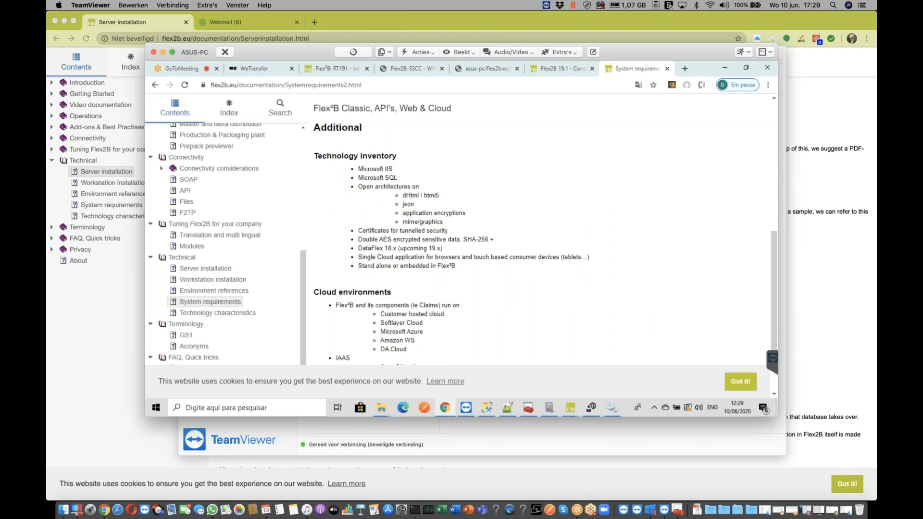
scroll(544, 245, "up", 6)
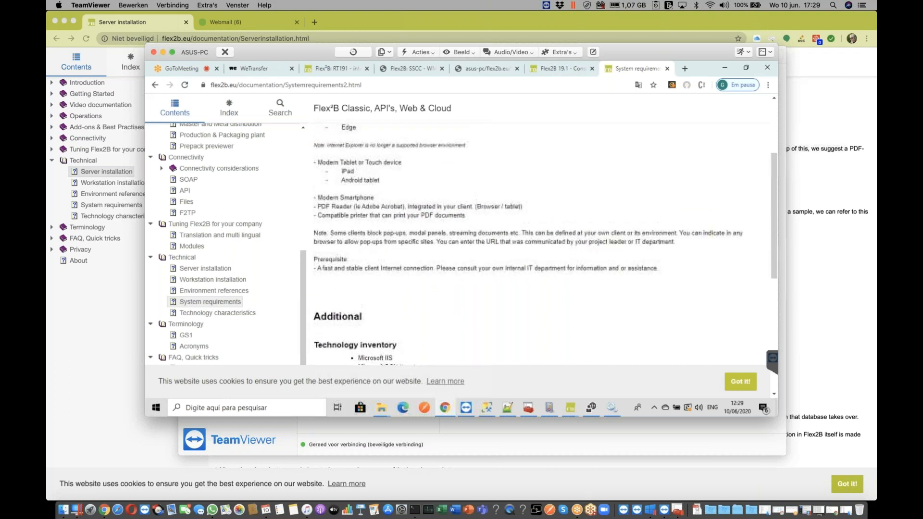
scroll(543, 244, "up", 2)
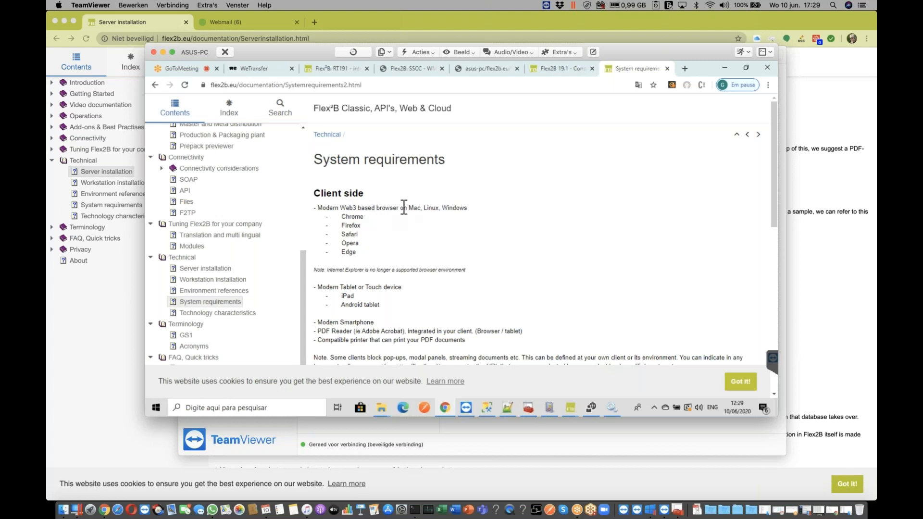
double_click(351, 225)
double_click(352, 216)
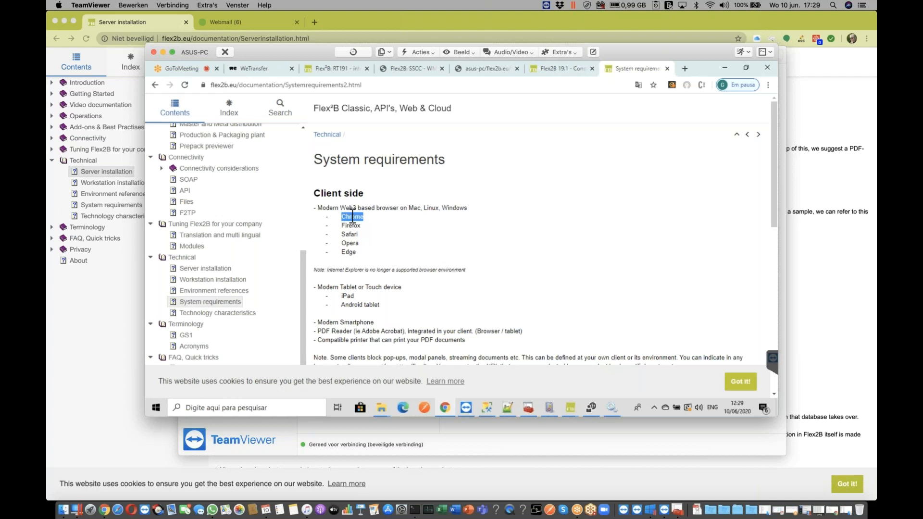
double_click(350, 296)
double_click(352, 304)
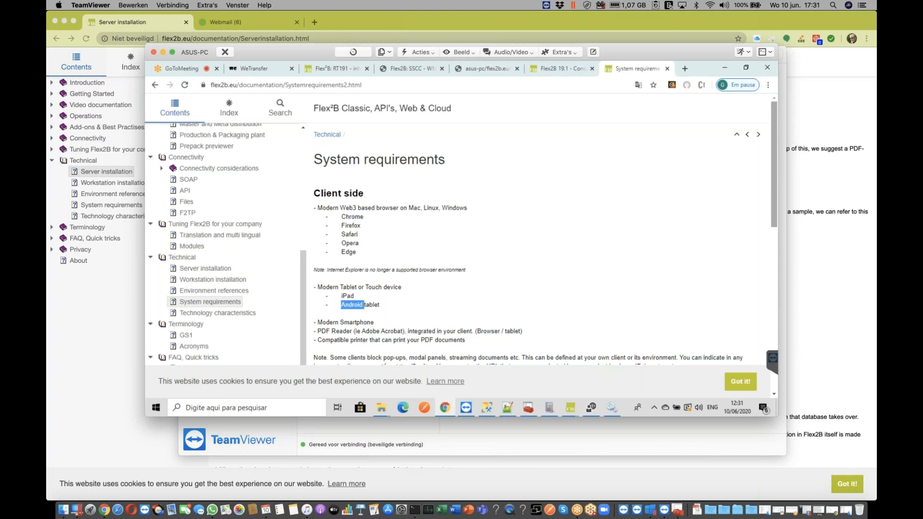
scroll(543, 231, "down", 5)
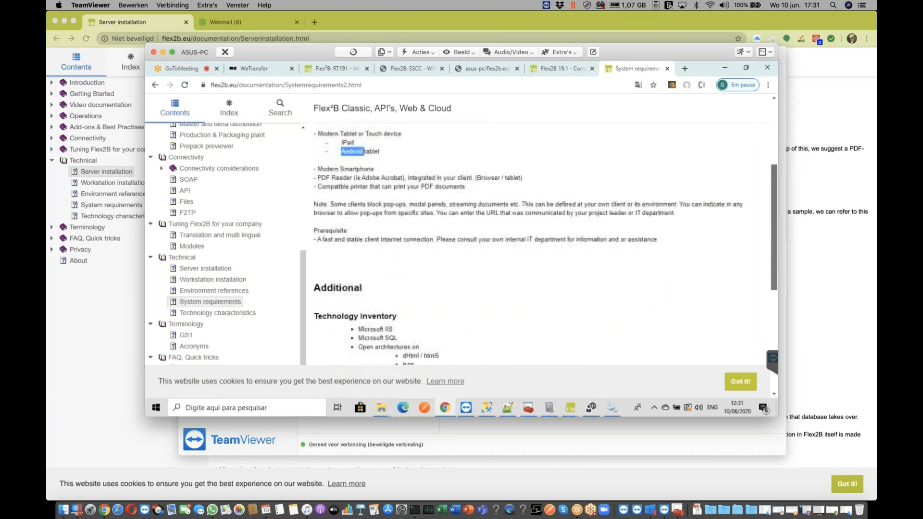
scroll(546, 245, "up", 2)
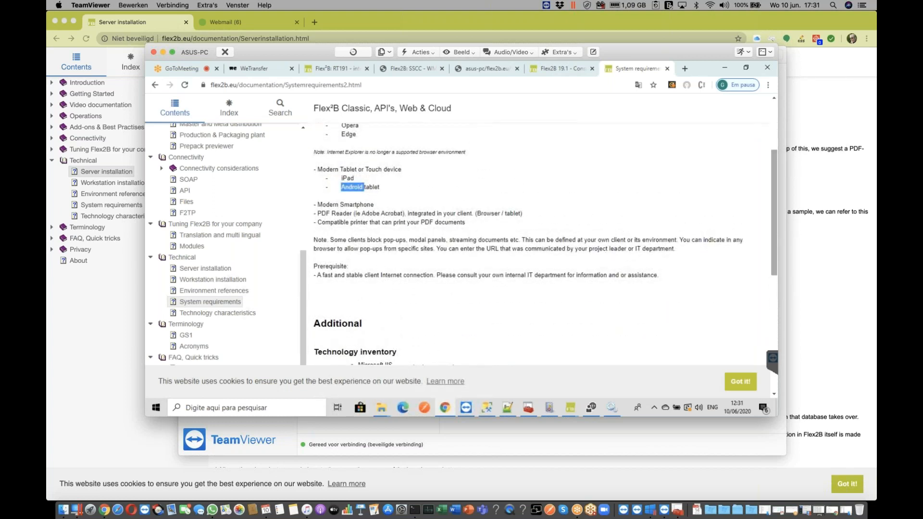
Step: Open Technology characteristics and read down to its Technology inventory (Microsoft IIS, SQL, DataFlex 18.x)
left_click(240, 315)
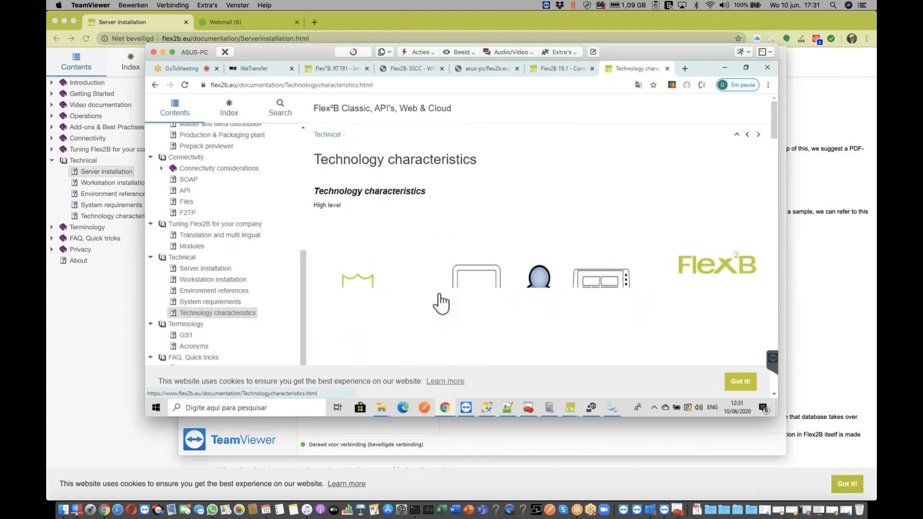
scroll(543, 231, "down", 3)
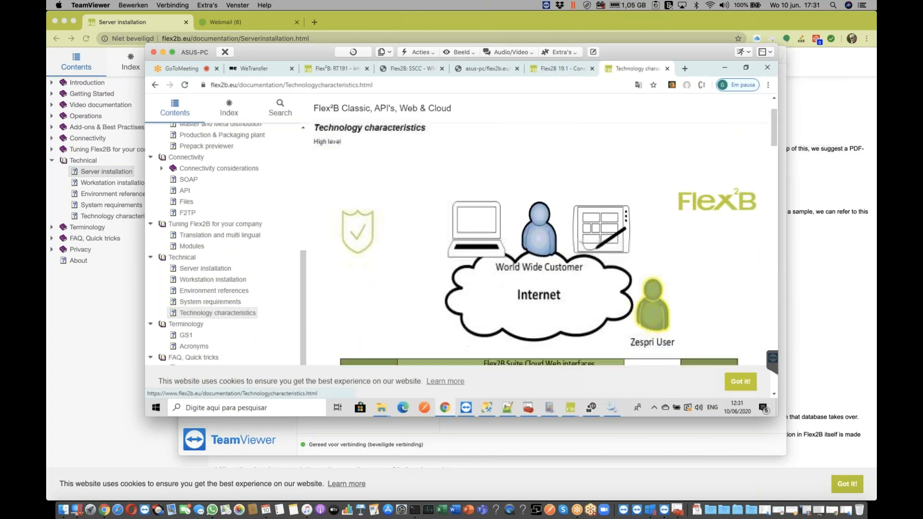
scroll(543, 245, "down", 10)
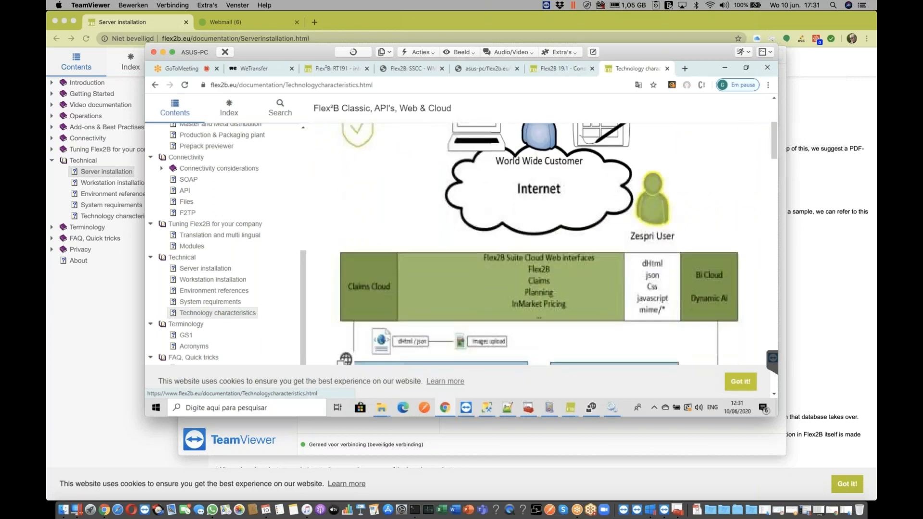
scroll(543, 245, "down", 15)
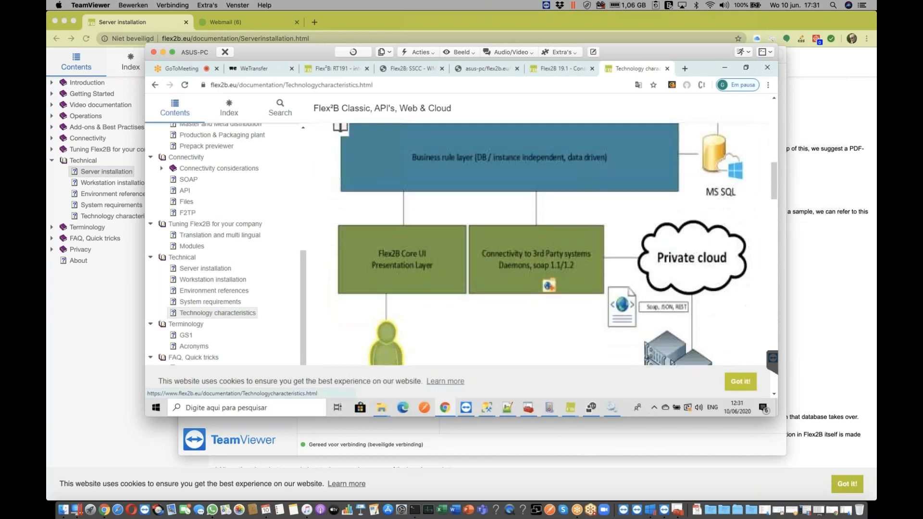
scroll(543, 245, "down", 5)
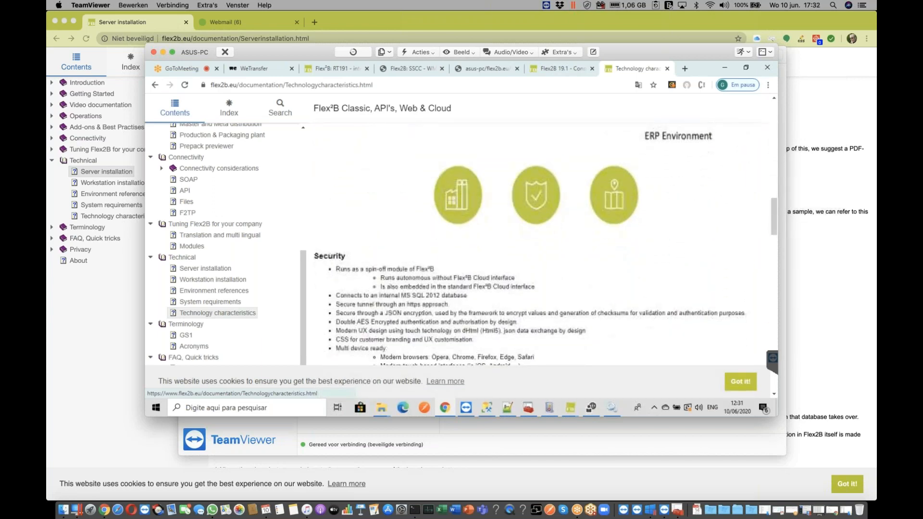
scroll(543, 245, "down", 5)
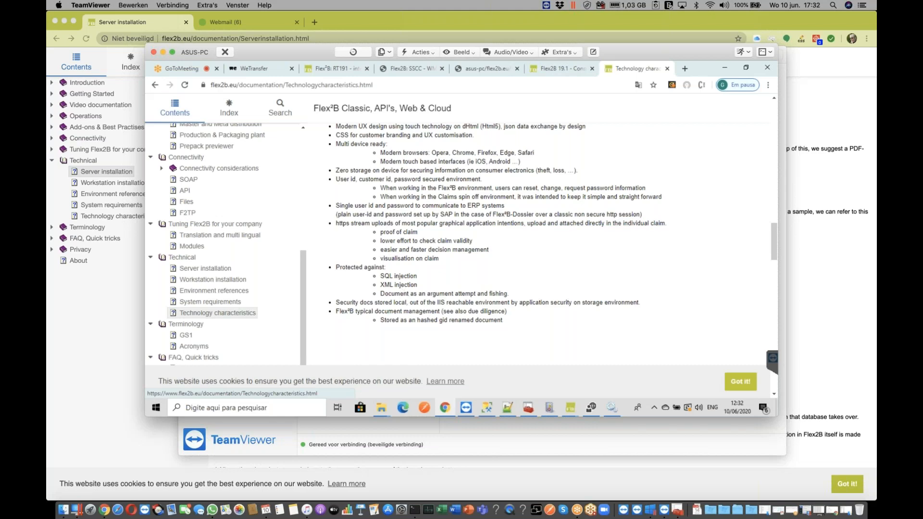
scroll(489, 244, "down", 3)
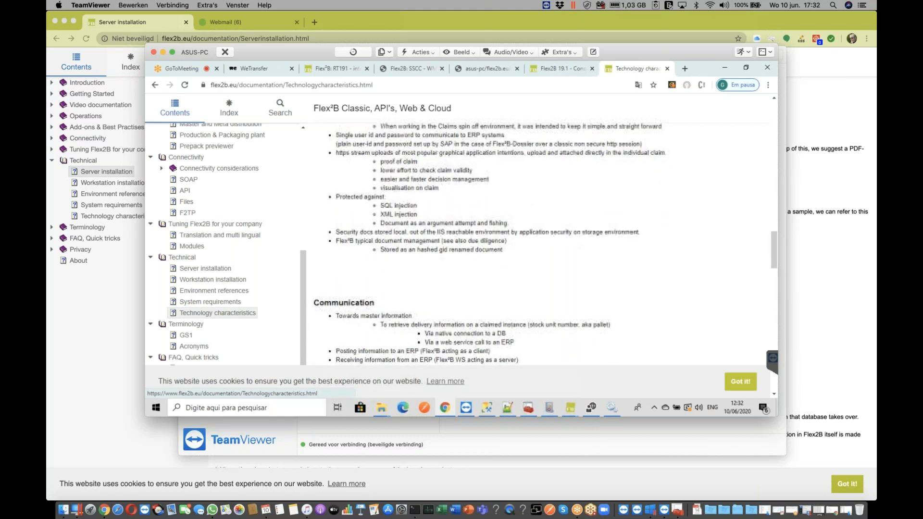
scroll(489, 245, "down", 3)
scroll(490, 244, "down", 6)
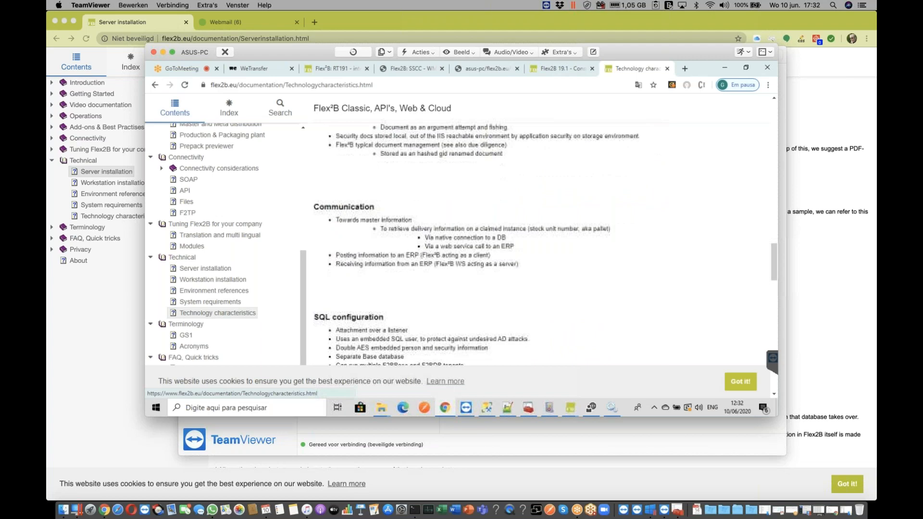
scroll(489, 245, "down", 5)
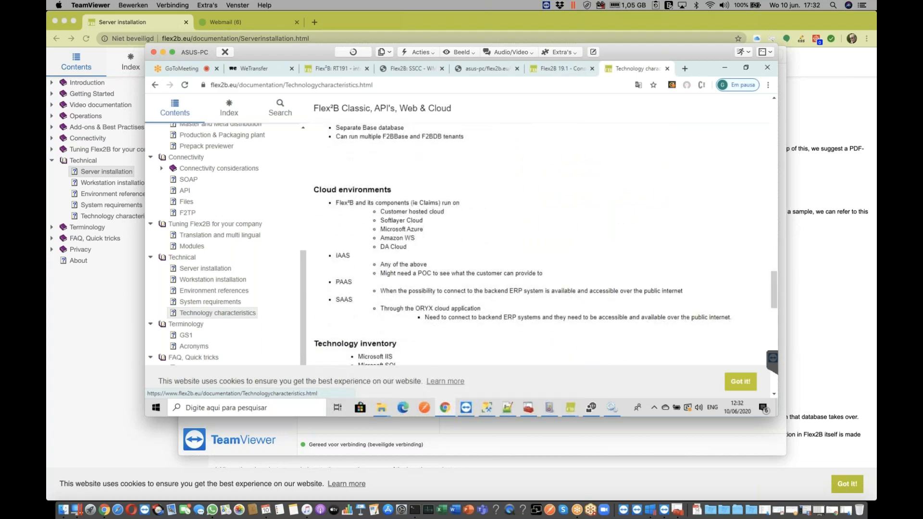
scroll(522, 244, "down", 4)
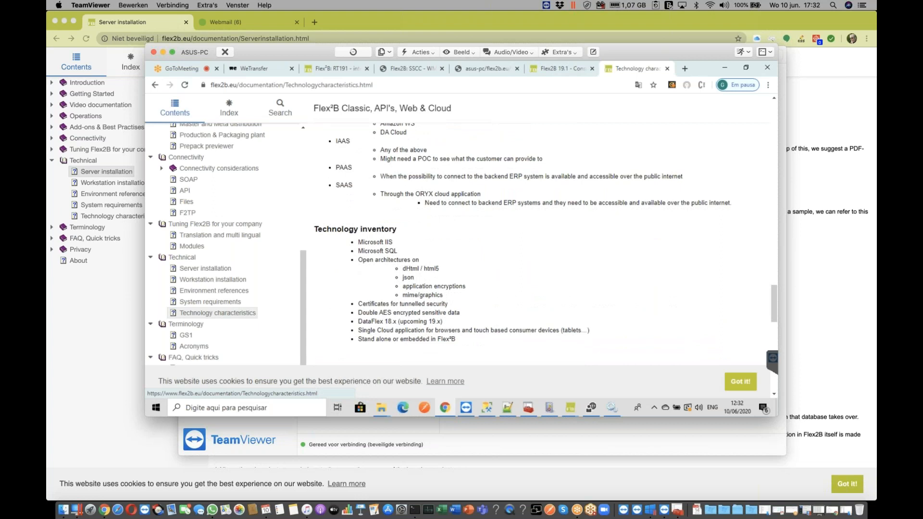